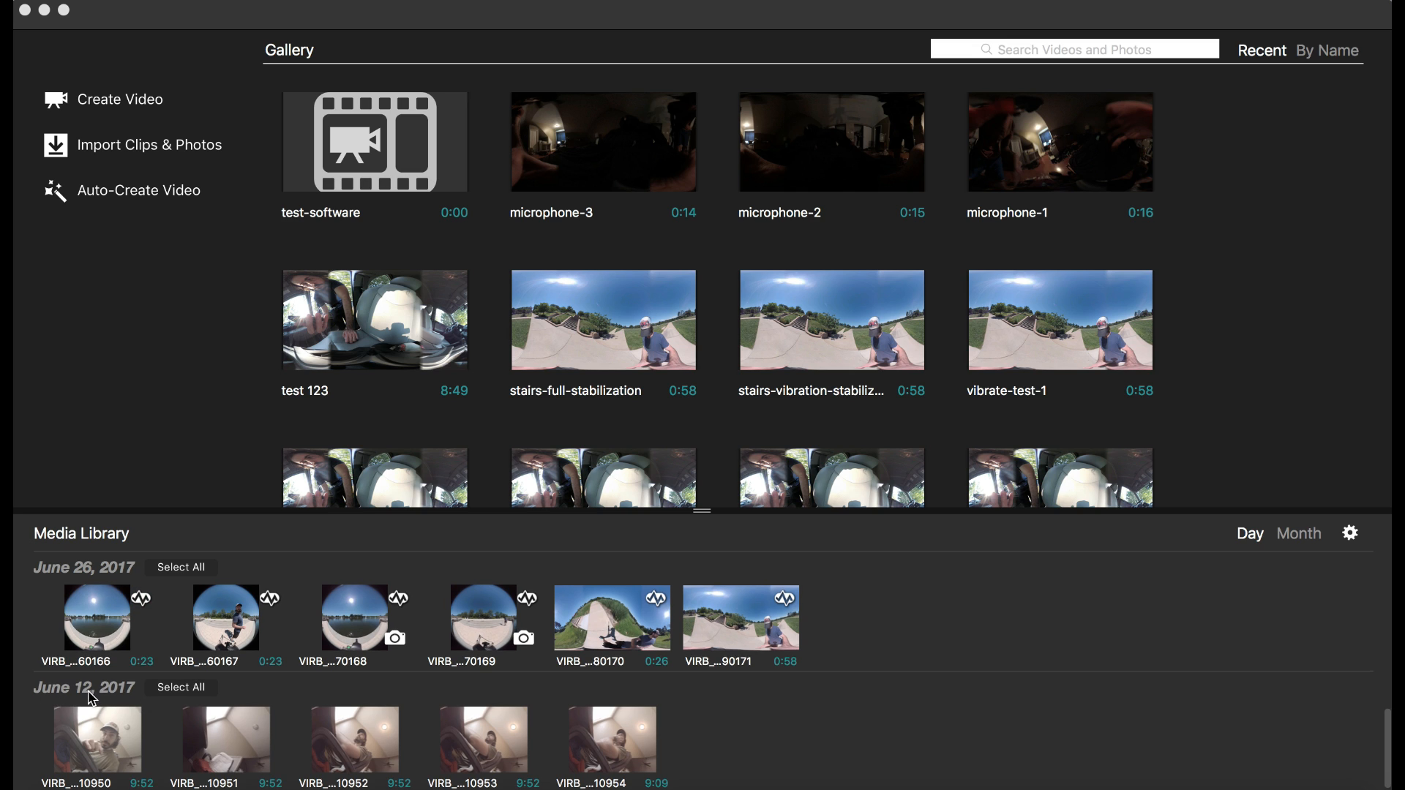
Look through the dated groups in the media library, grouping them by month and switching back to day grouping
scroll(49, 702, "up", 3)
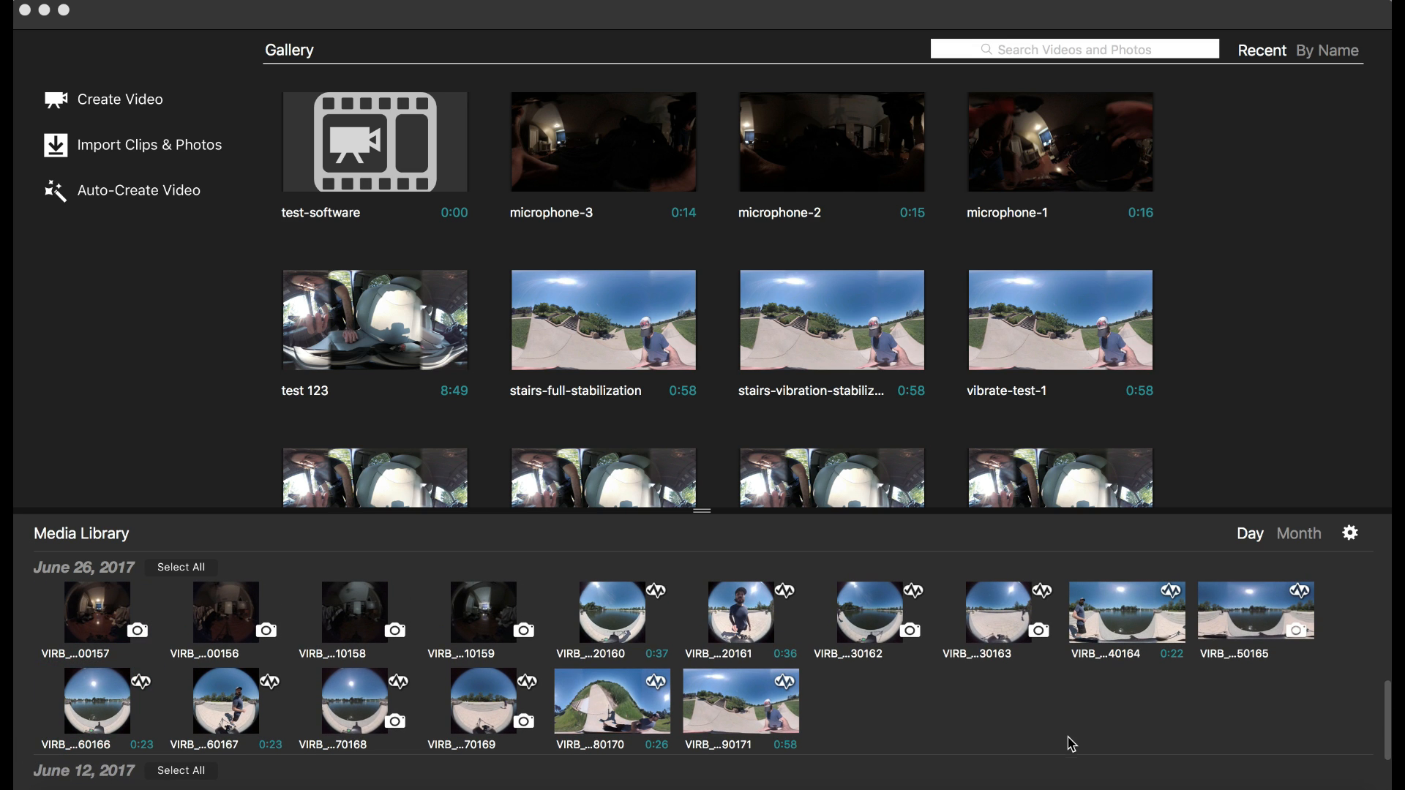
scroll(762, 708, "up", 4)
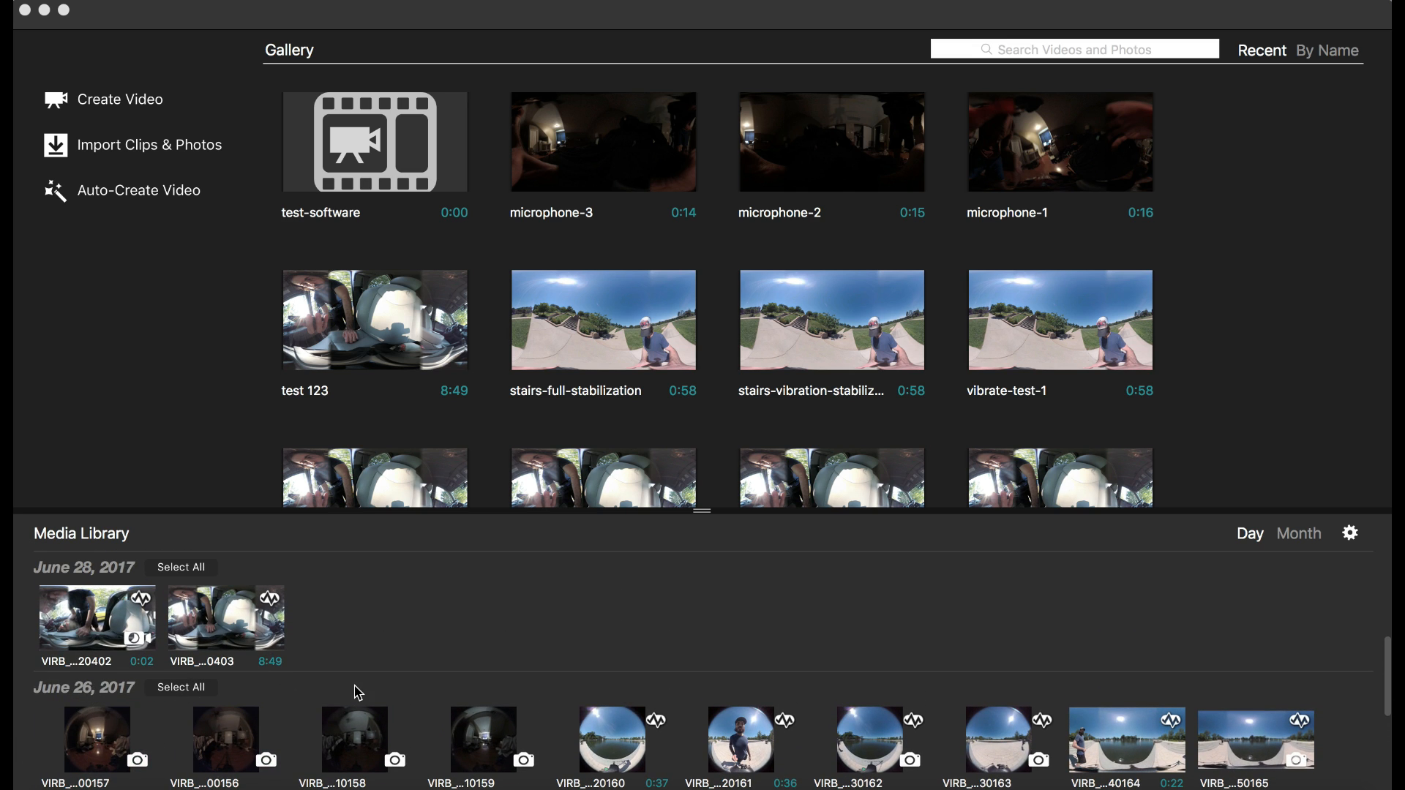
scroll(351, 691, "up", 4)
scroll(411, 685, "up", 3)
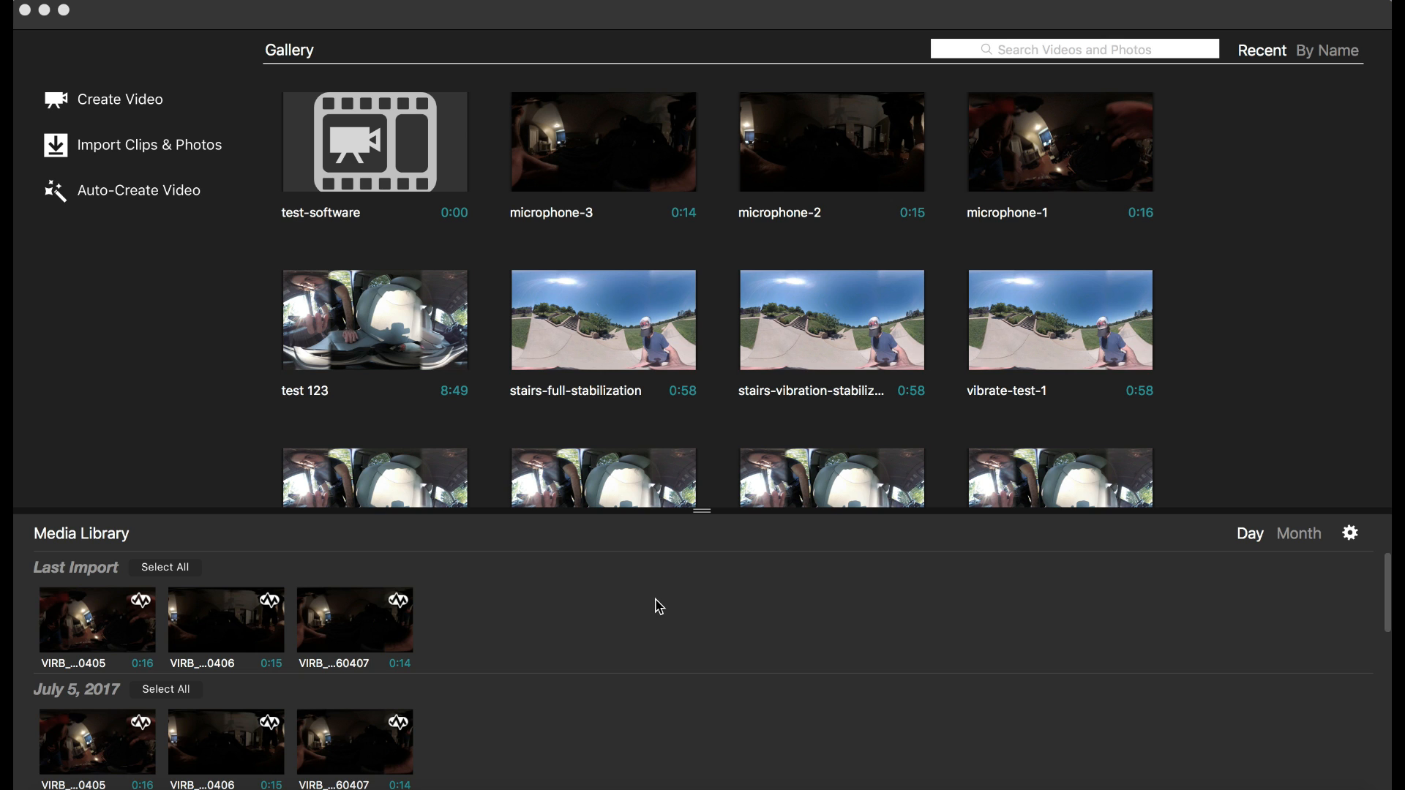
left_click(1301, 535)
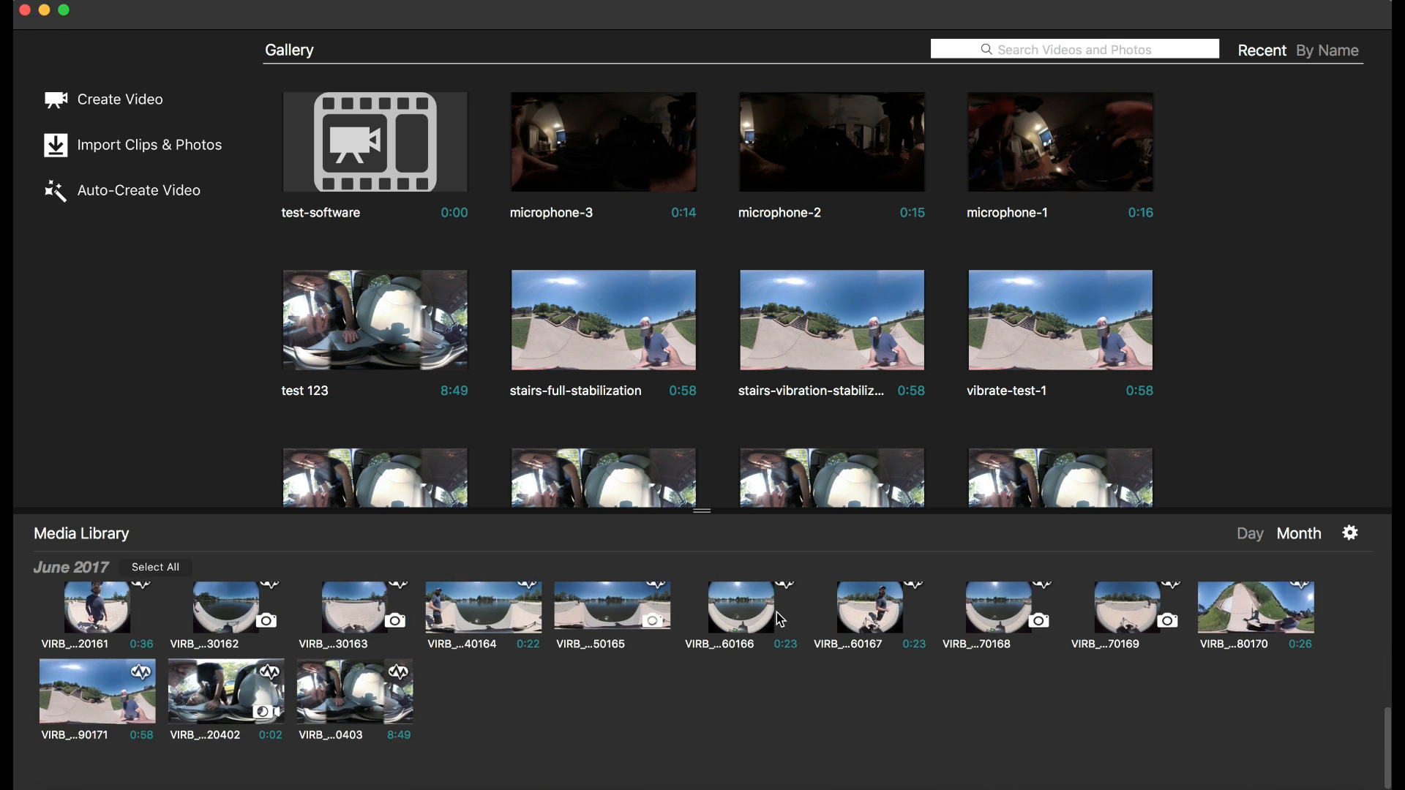
scroll(781, 621, "down", 3)
scroll(781, 621, "up", 5)
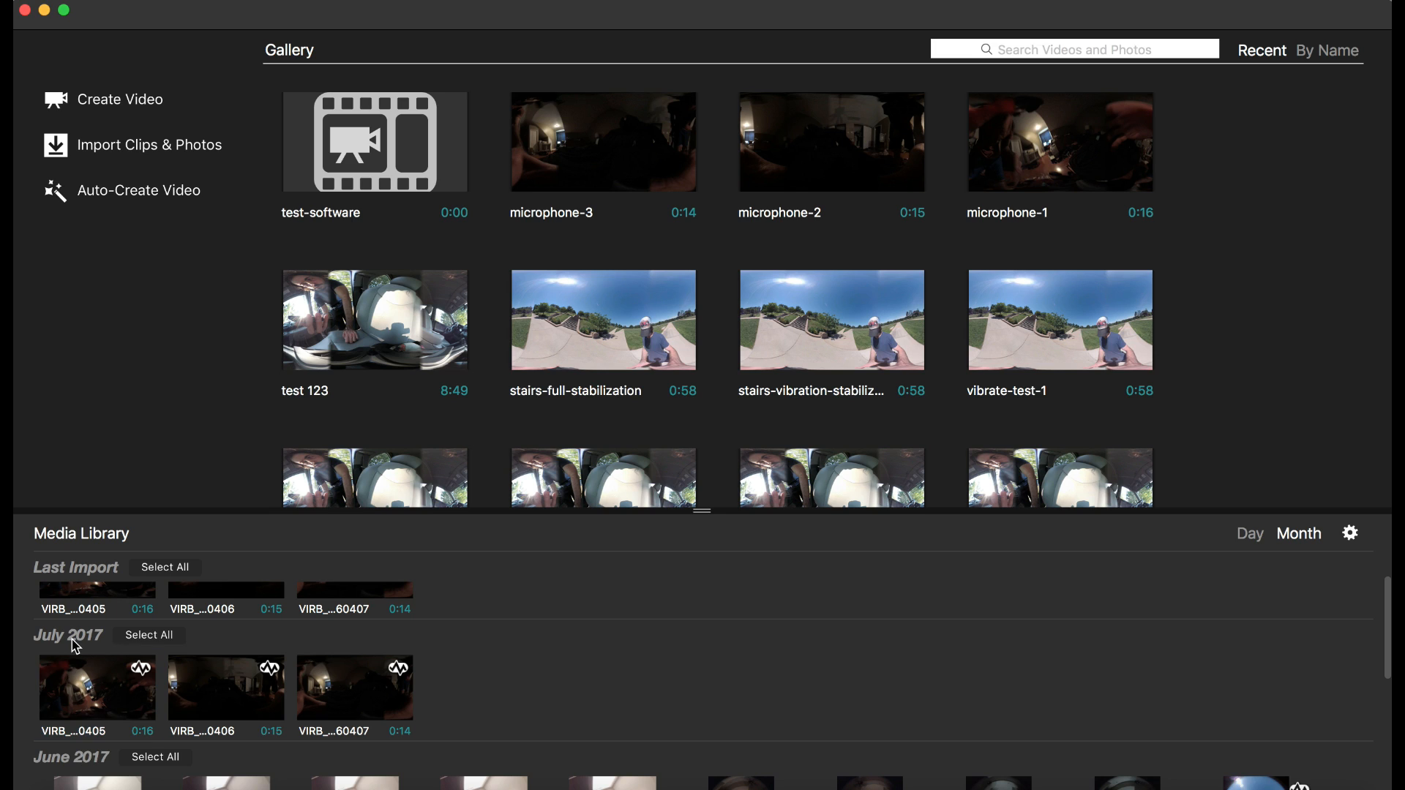
scroll(76, 647, "up", 2)
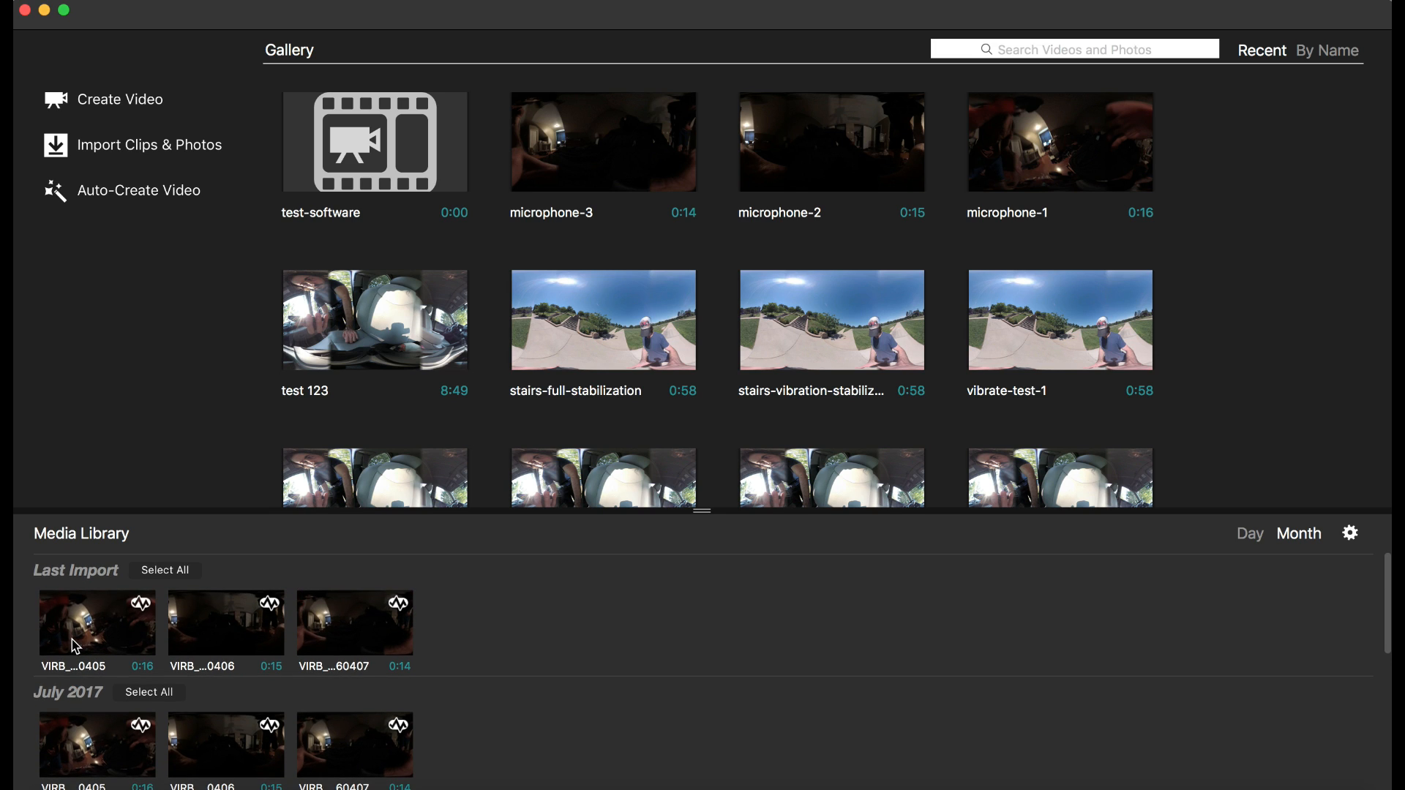
left_click(1250, 543)
Filter the media library to 360° media only, and switch the filter to single lens only
left_click(1353, 536)
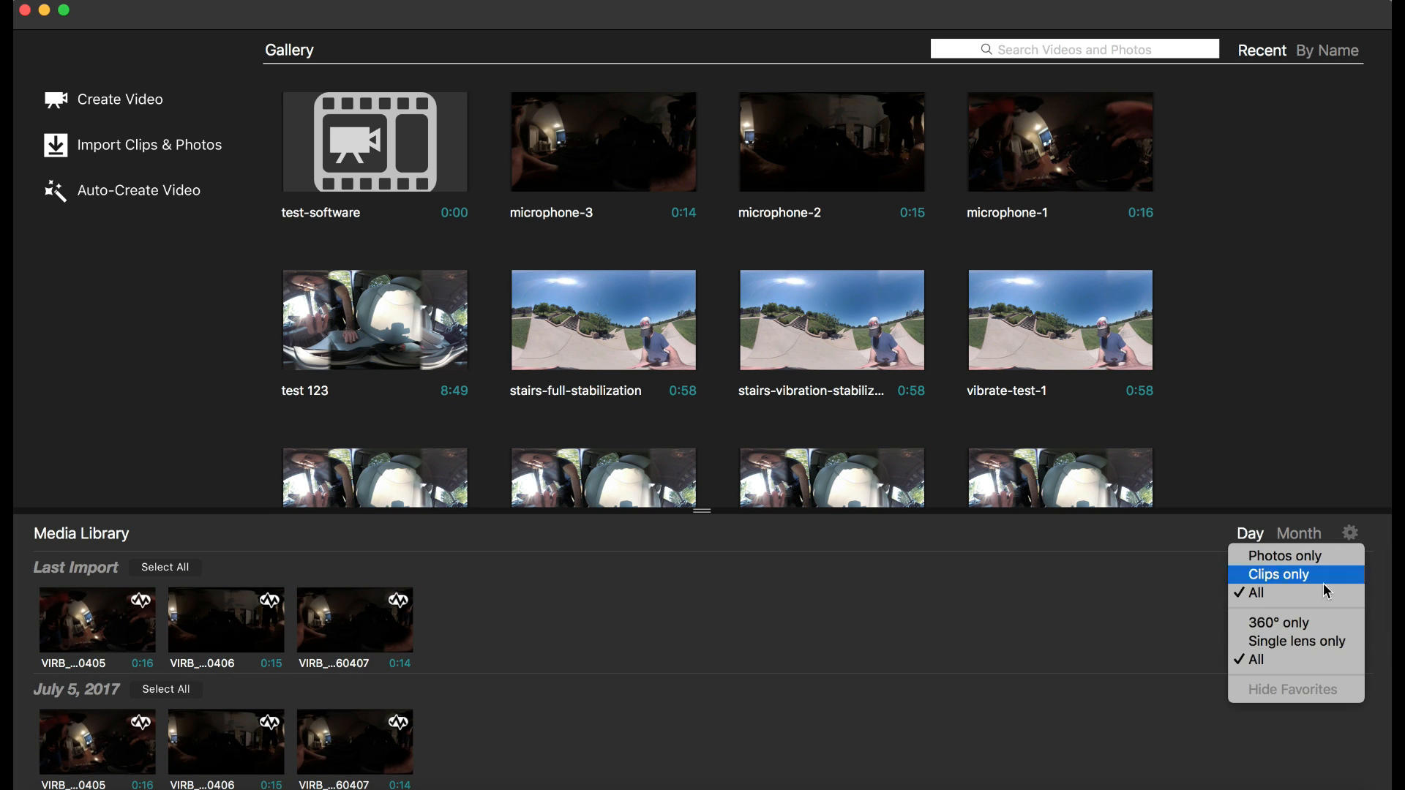
left_click(1329, 629)
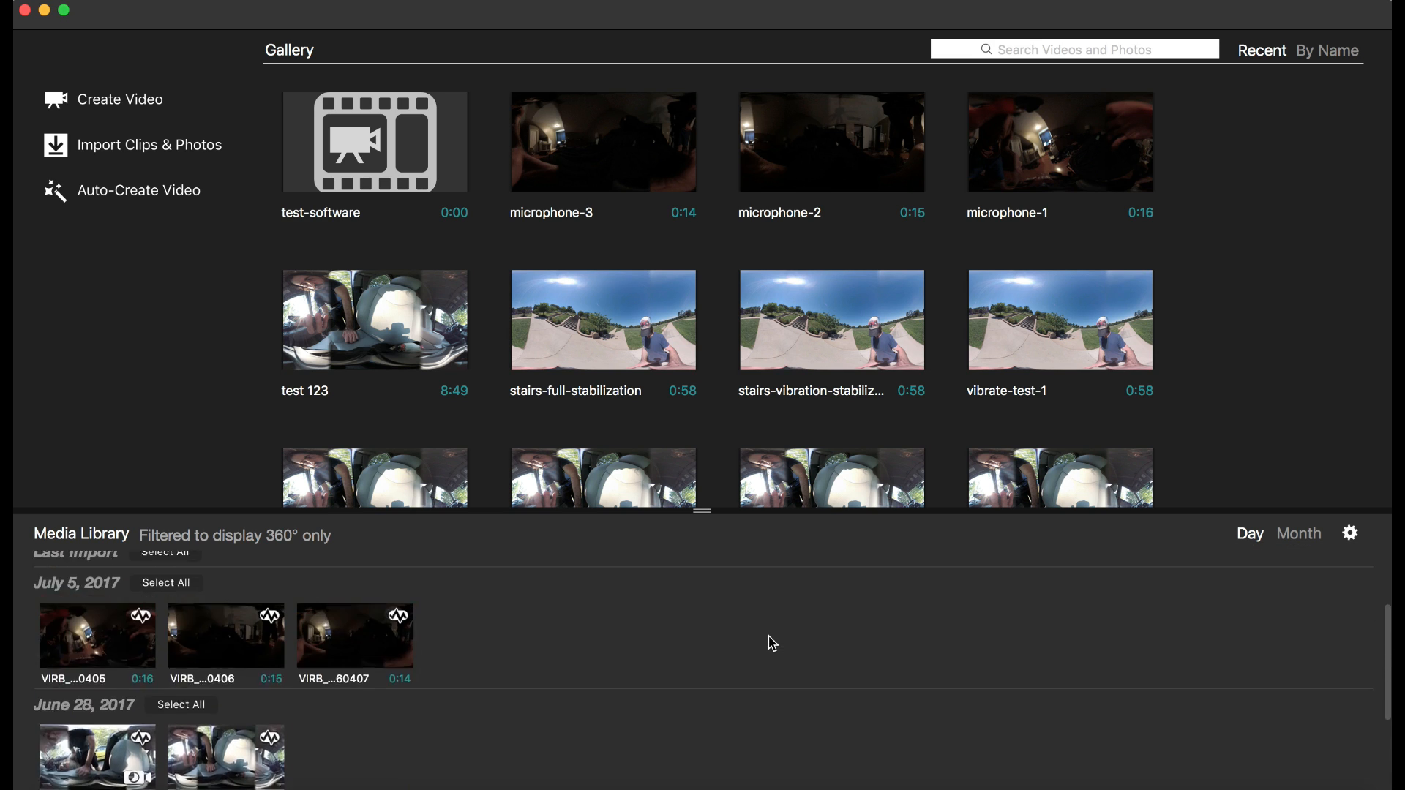
left_click(1350, 534)
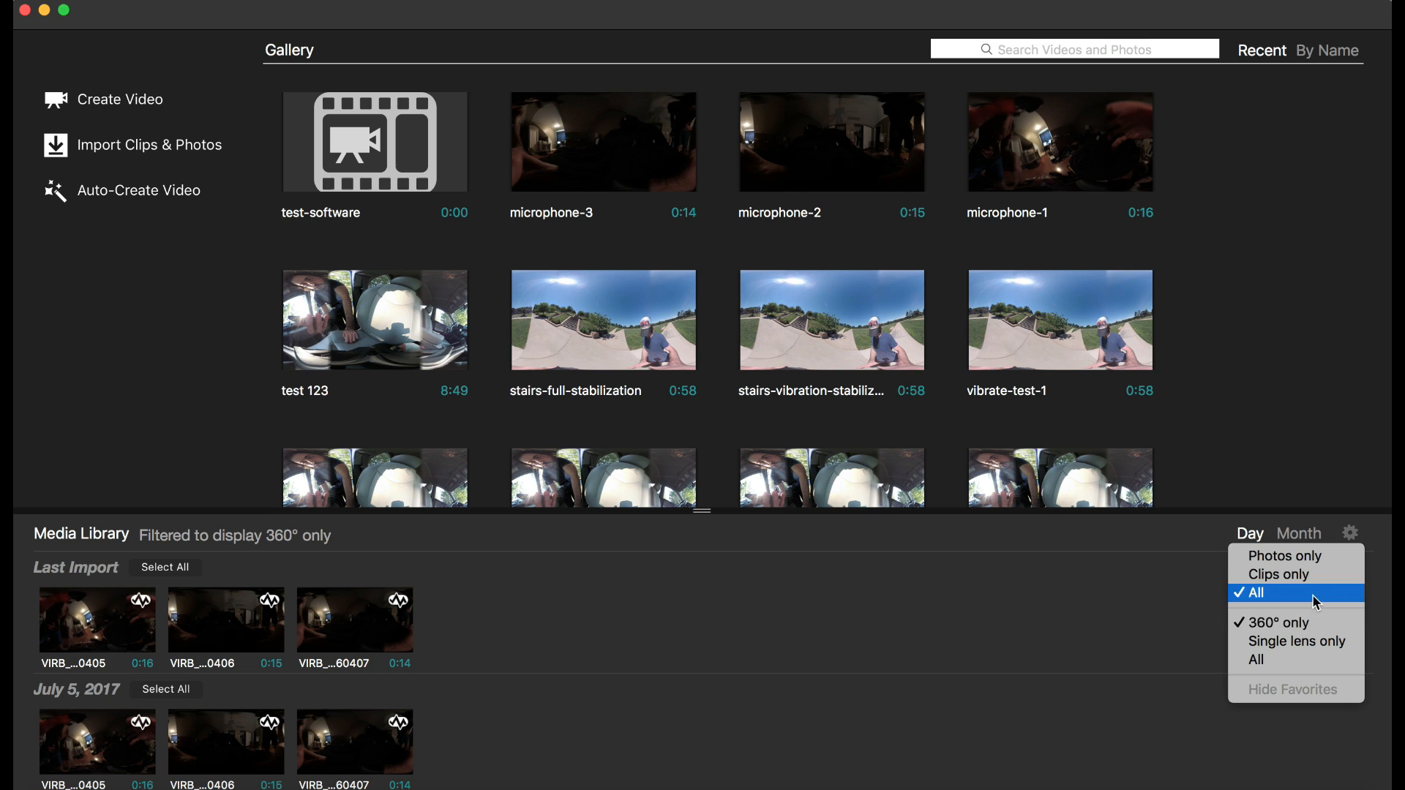
left_click(1301, 643)
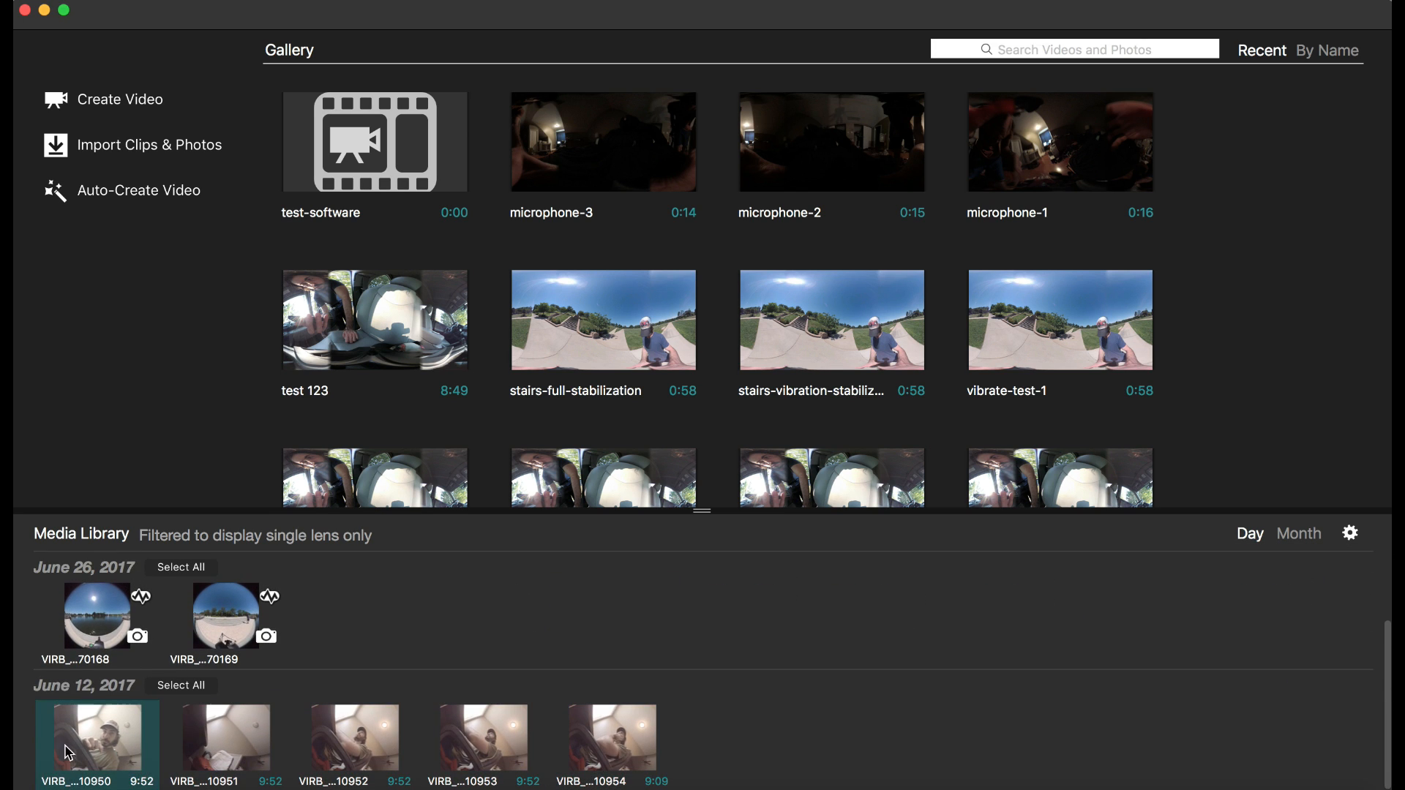
Narrow the single lens media to clips only, and switch the media type filter to photos only
left_click(1349, 537)
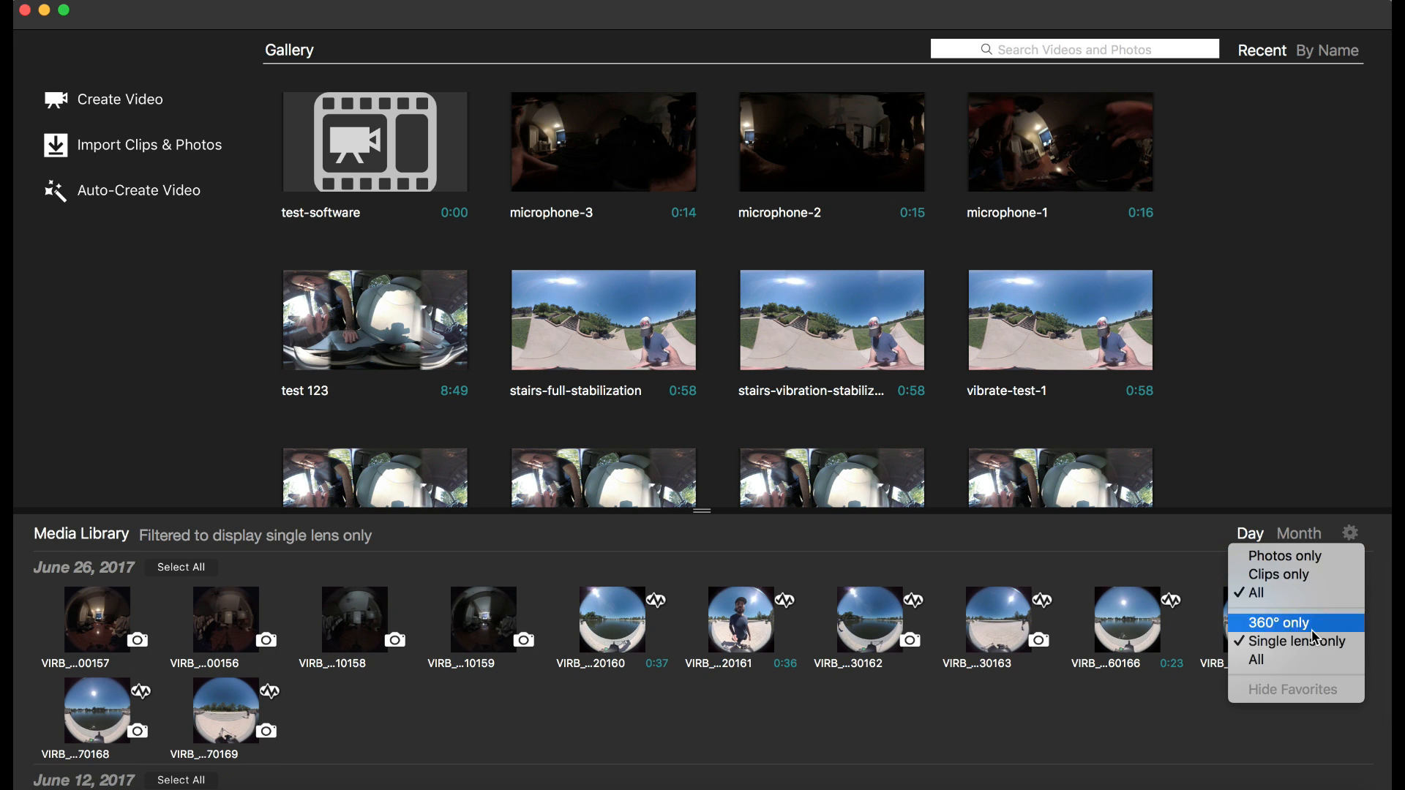
left_click(1307, 575)
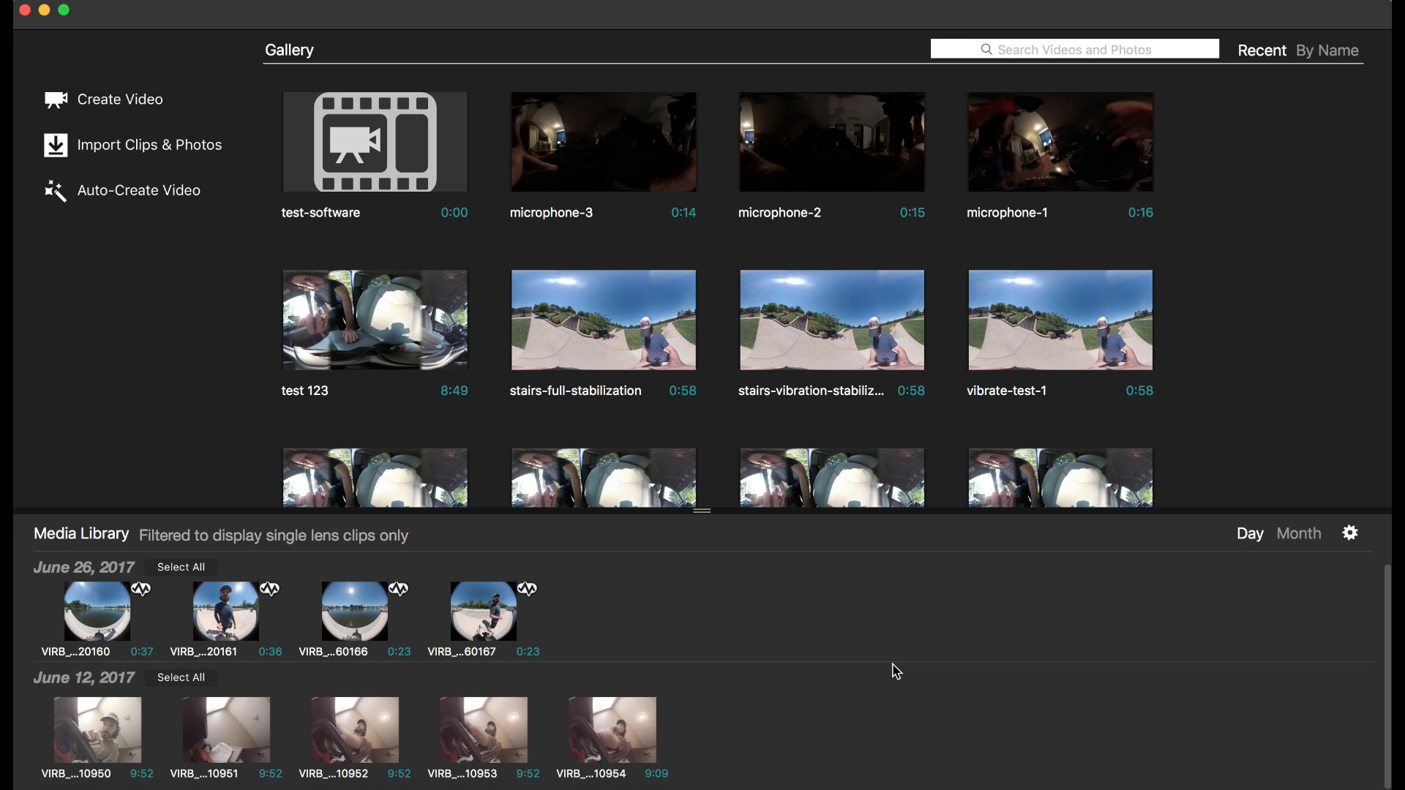
left_click(1353, 536)
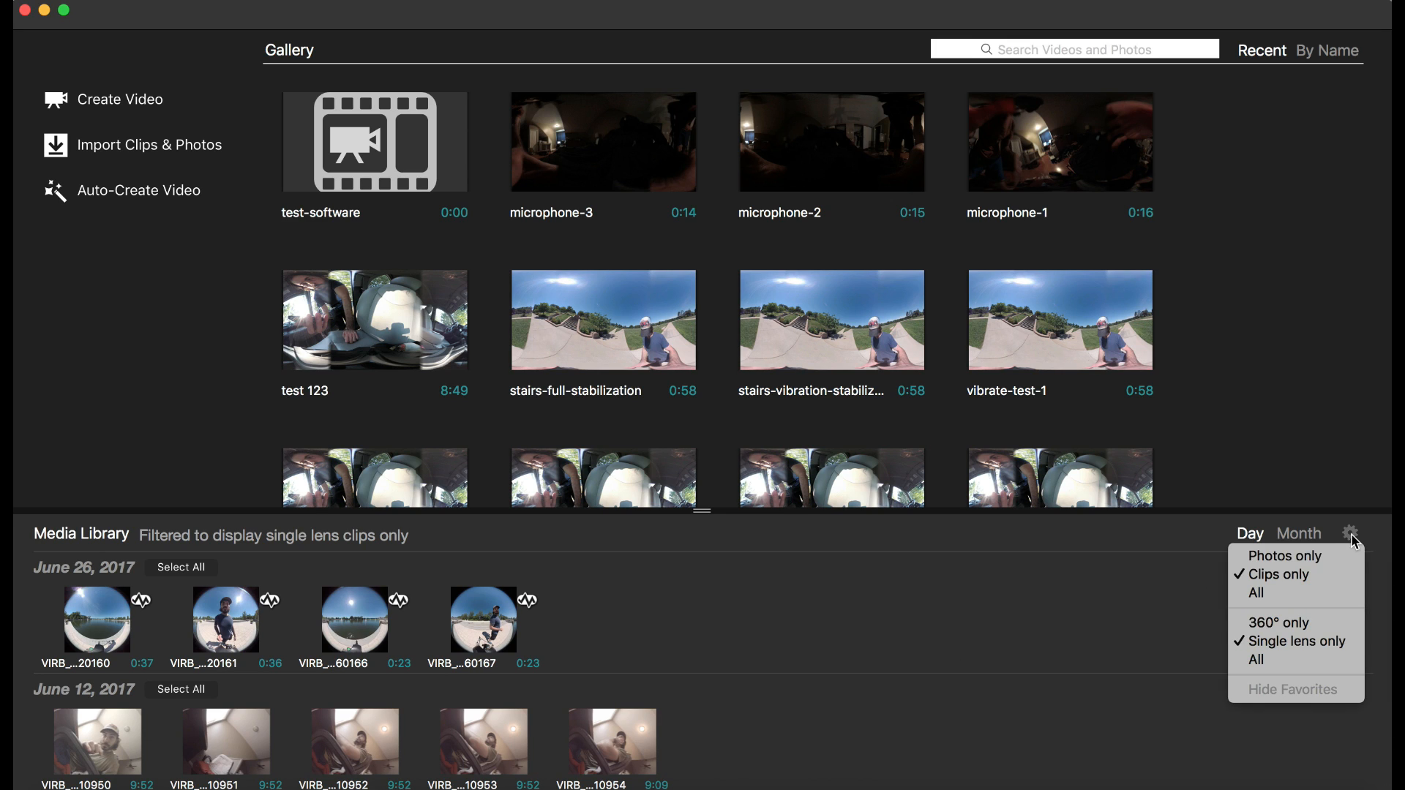
left_click(1285, 562)
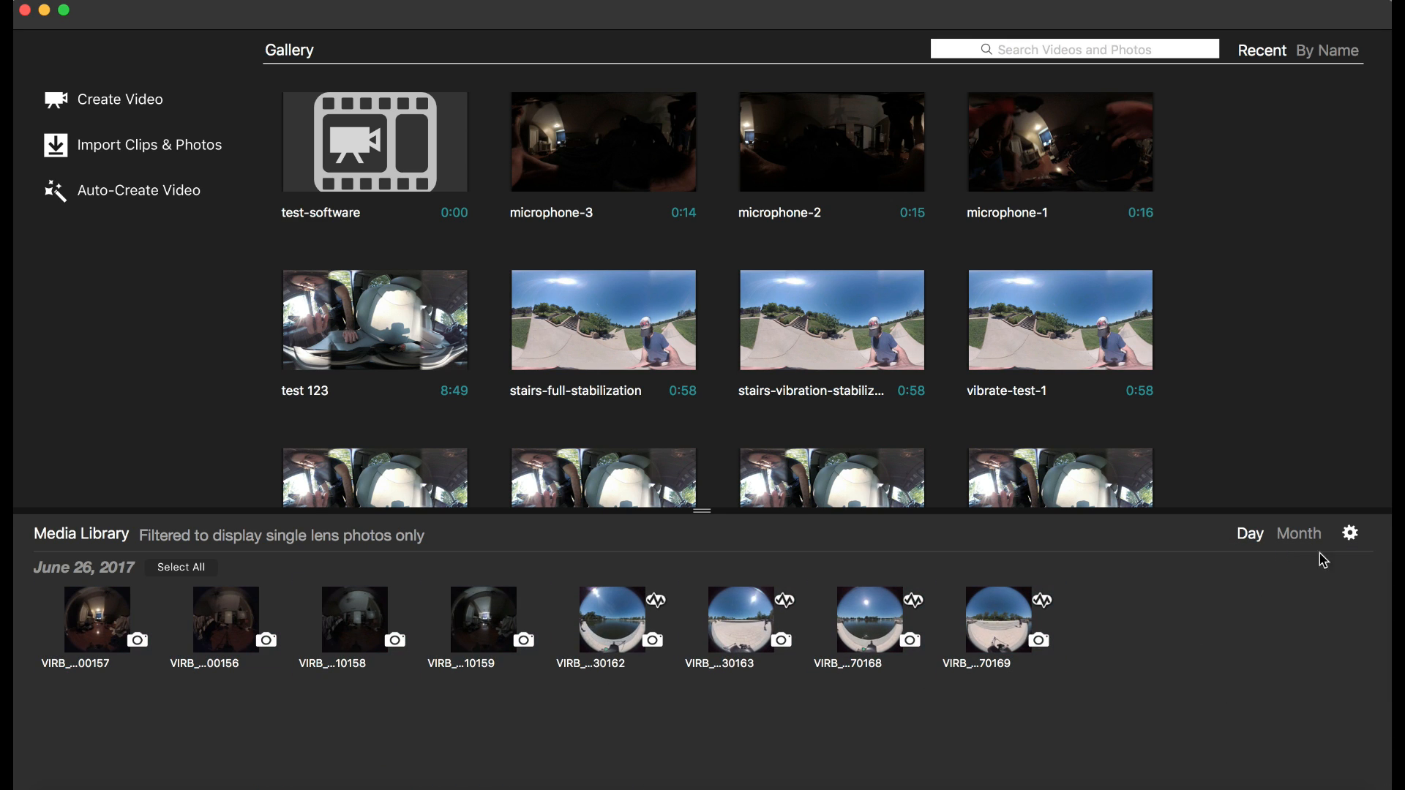
Reset the media type and lens filters to All and look through the complete media library
left_click(1351, 534)
left_click(1292, 600)
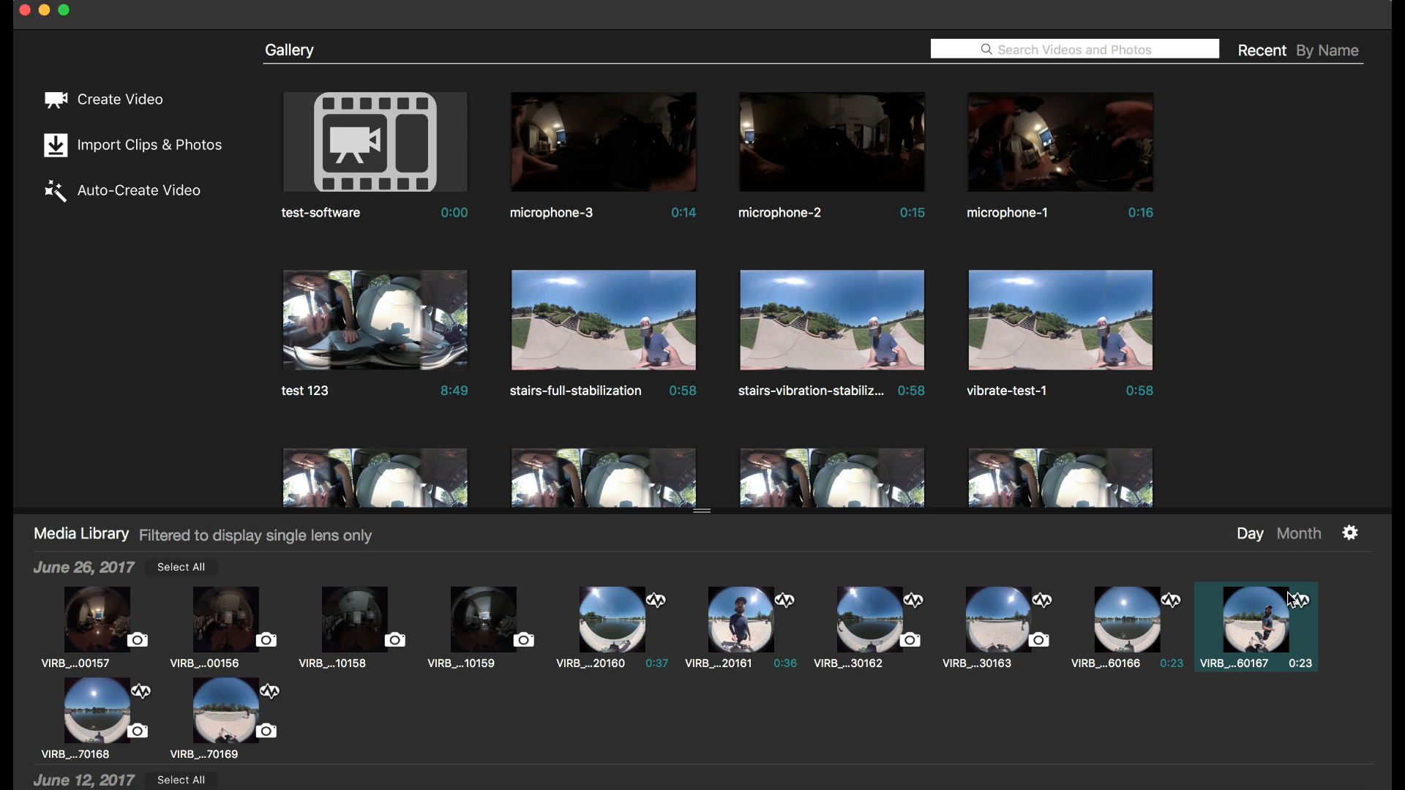
left_click(1351, 533)
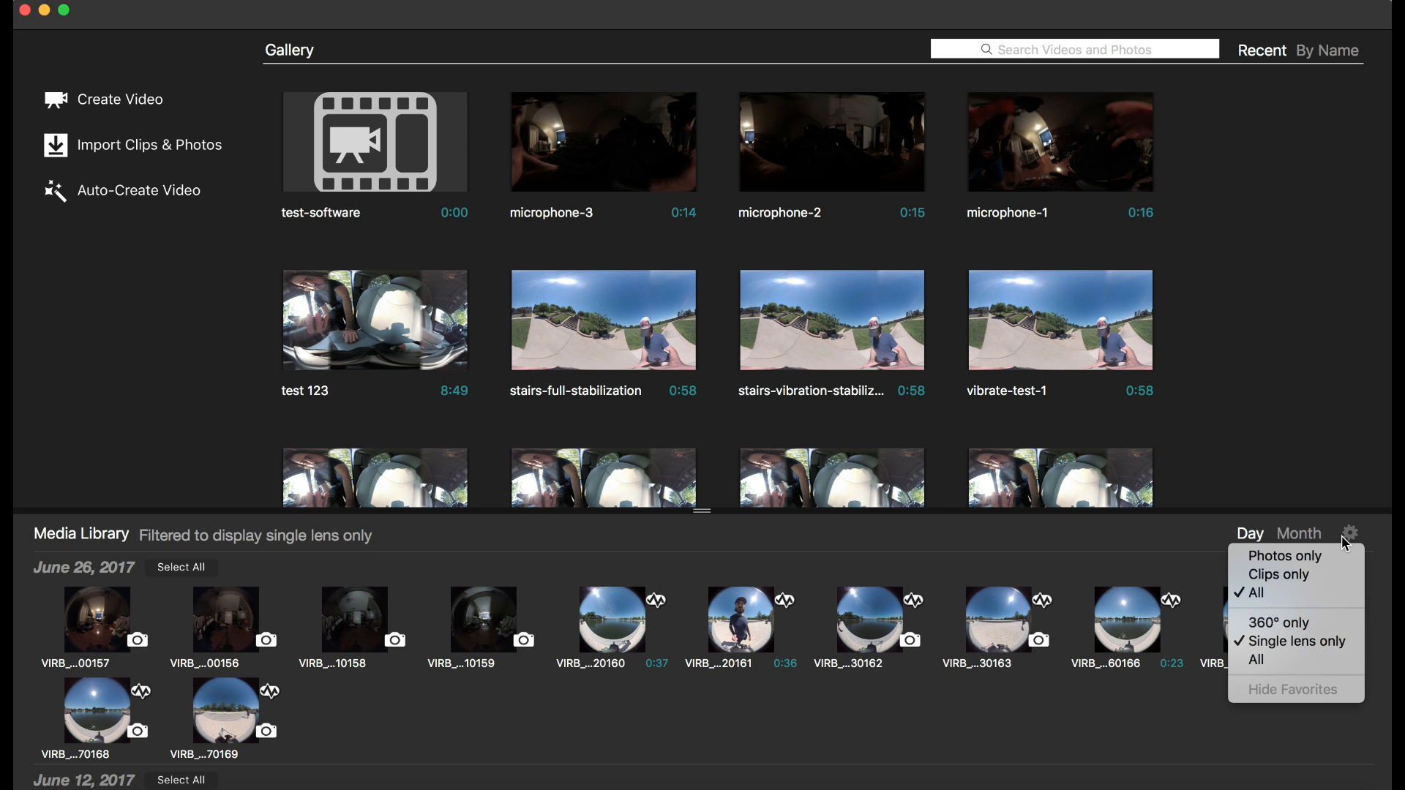
left_click(1273, 667)
scroll(617, 674, "down", 10)
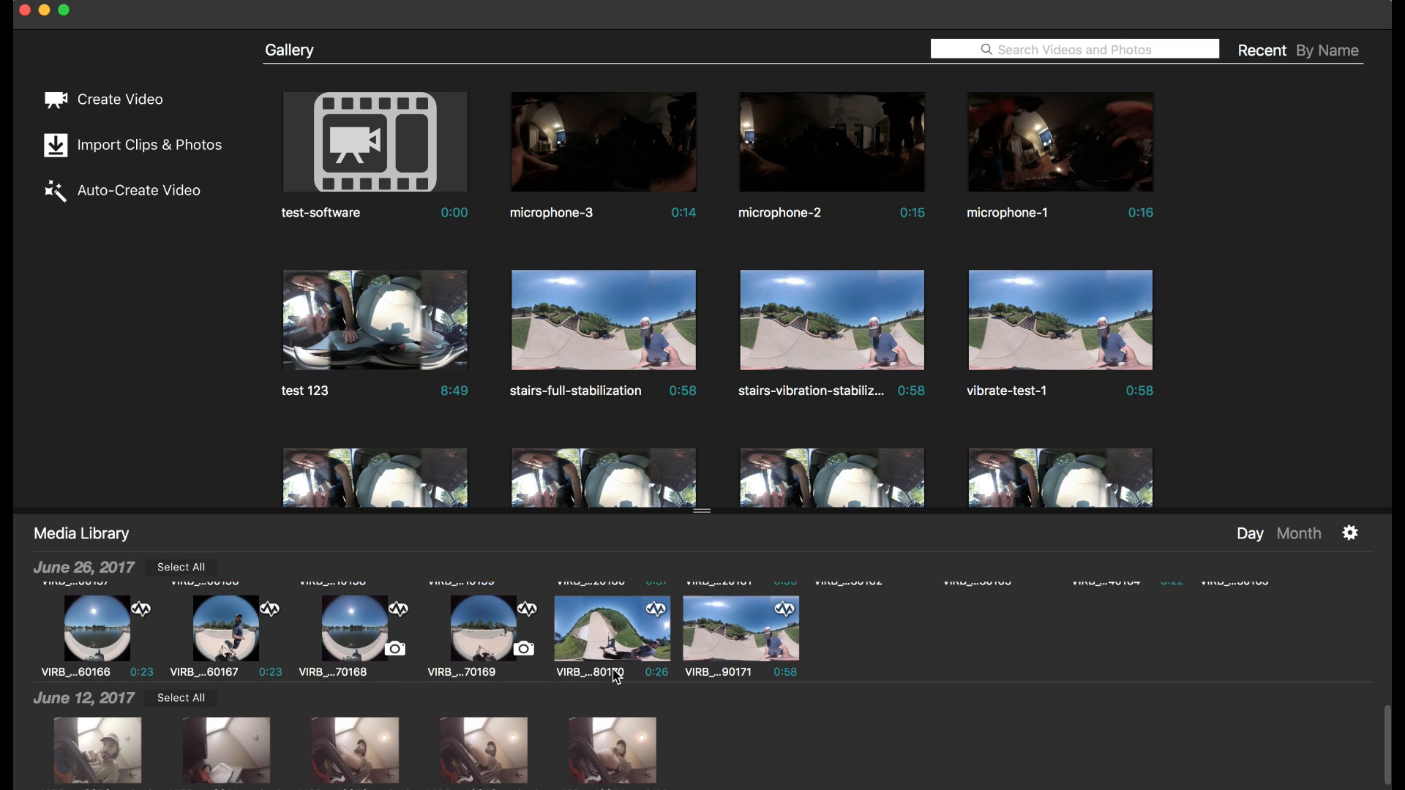
scroll(617, 674, "up", 15)
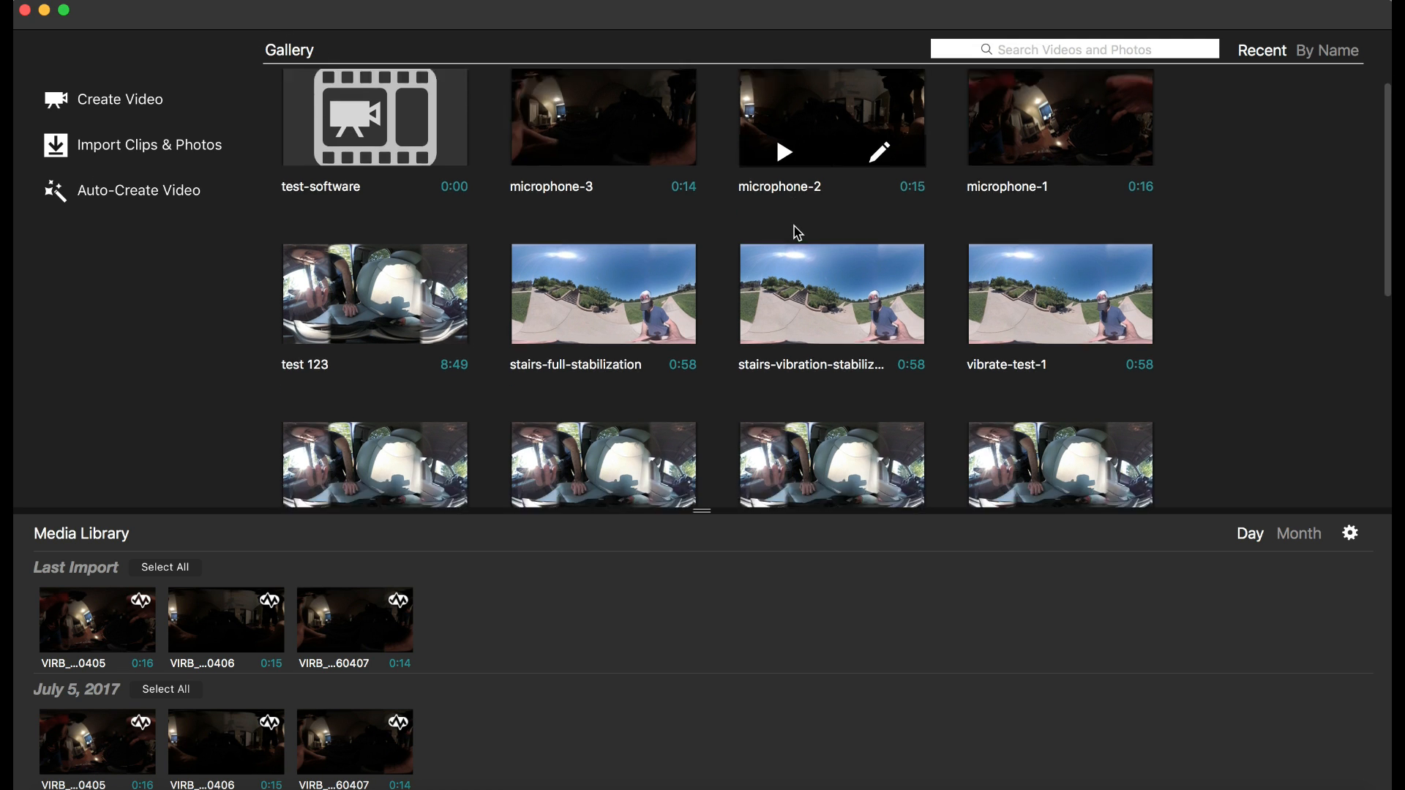
Look through the gallery projects, search them for "vibrate", and clear the search
scroll(797, 231, "down", 10)
scroll(784, 229, "up", 12)
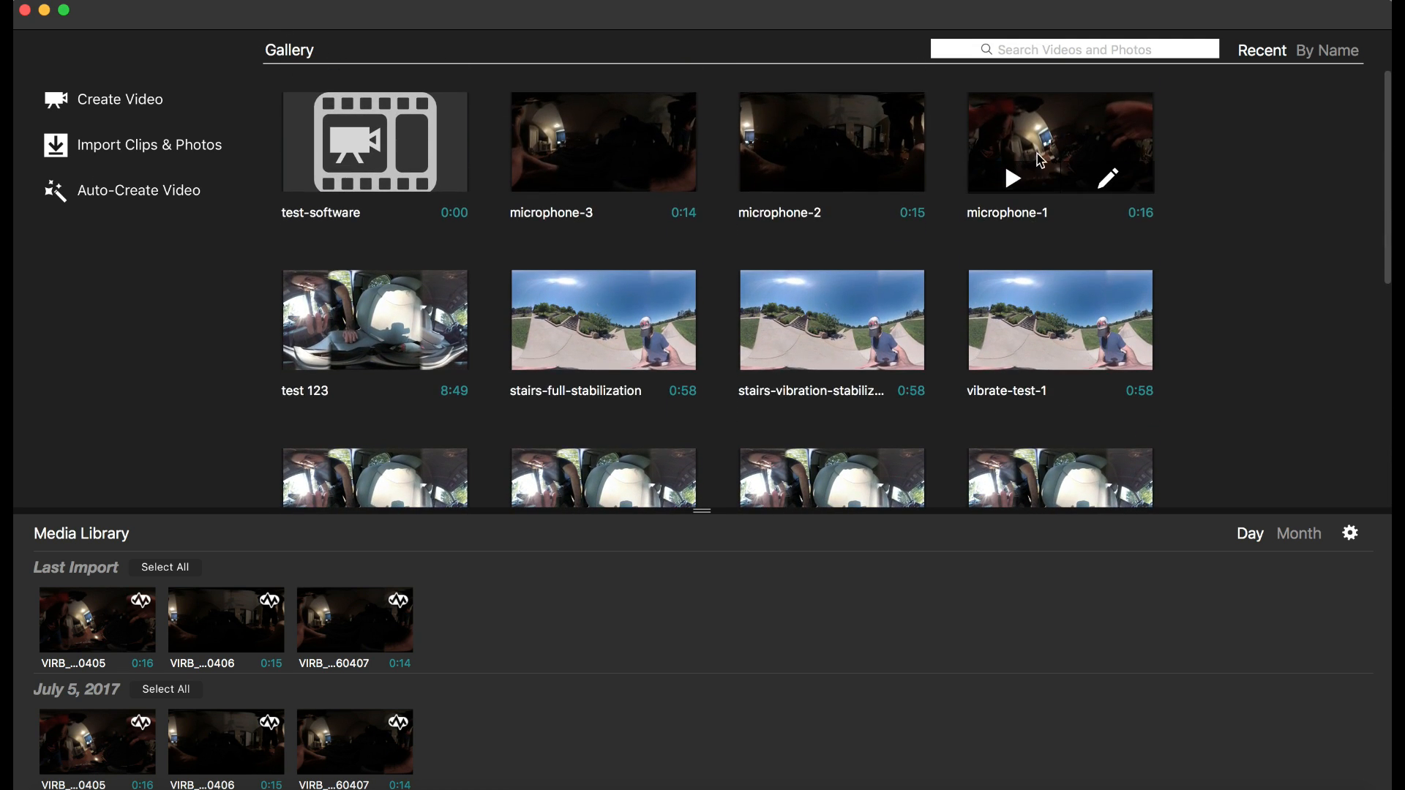
left_click(1094, 48)
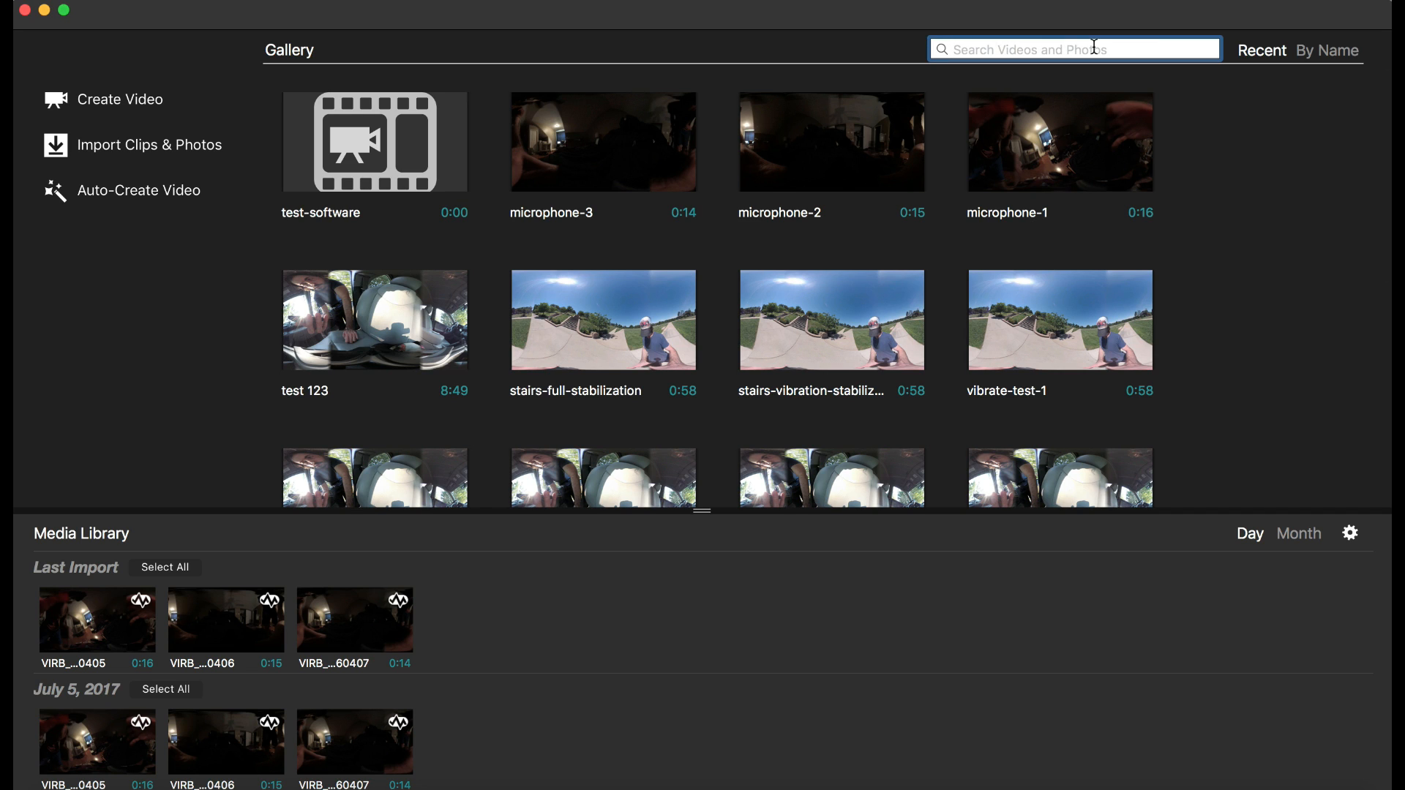
type("vibrate")
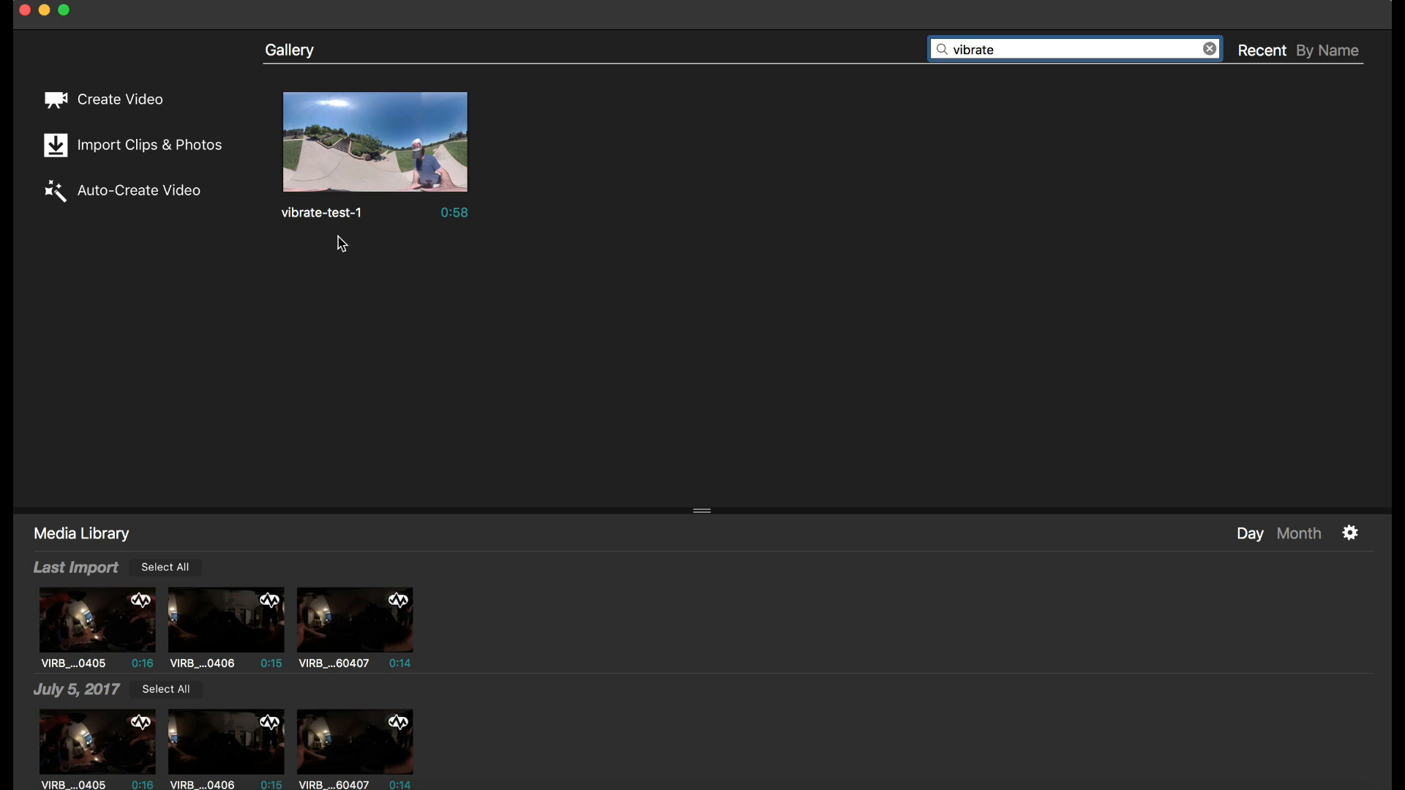
mouse_move(305, 225)
left_click(1210, 49)
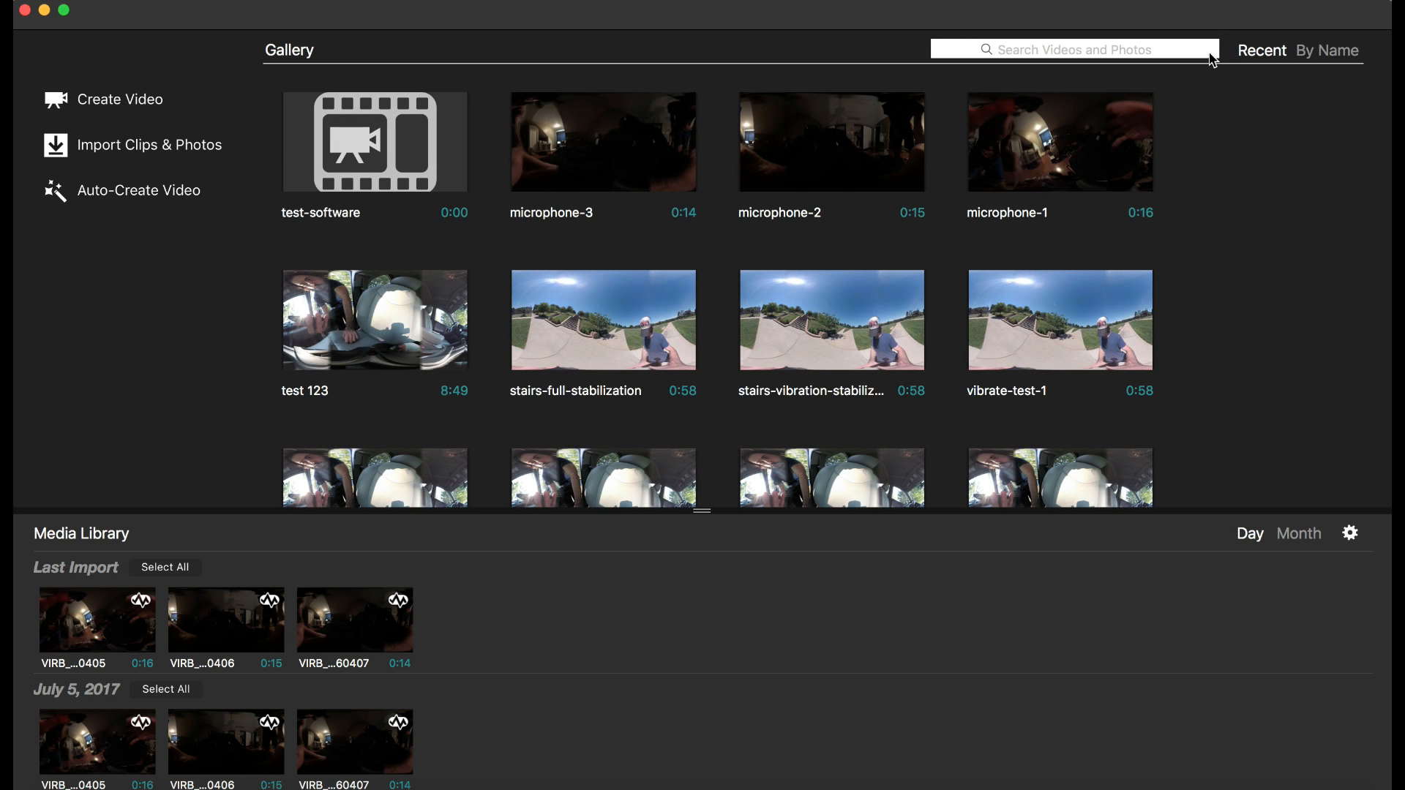
Search the gallery for "microp" and clear the search
left_click(1077, 51)
type("microp")
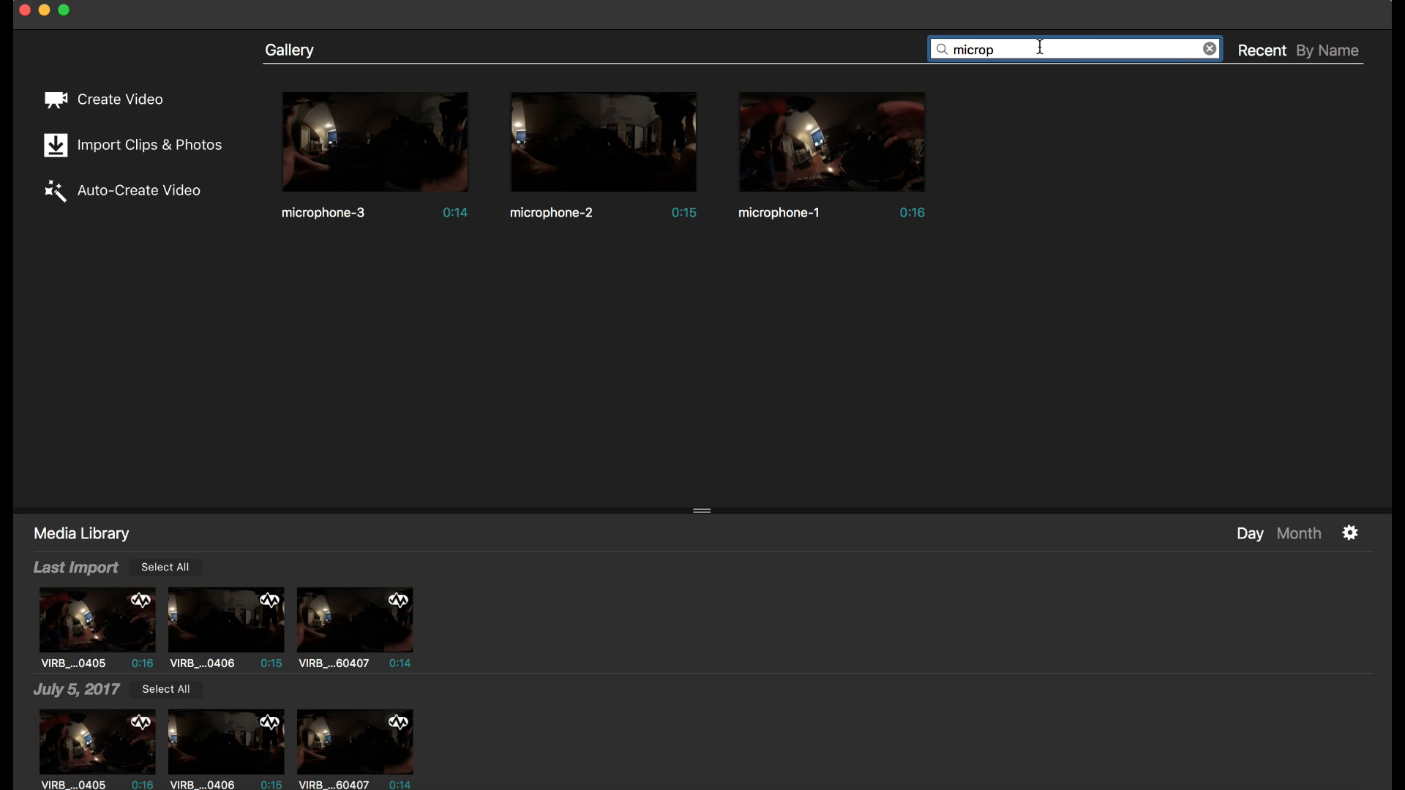
left_click(1211, 51)
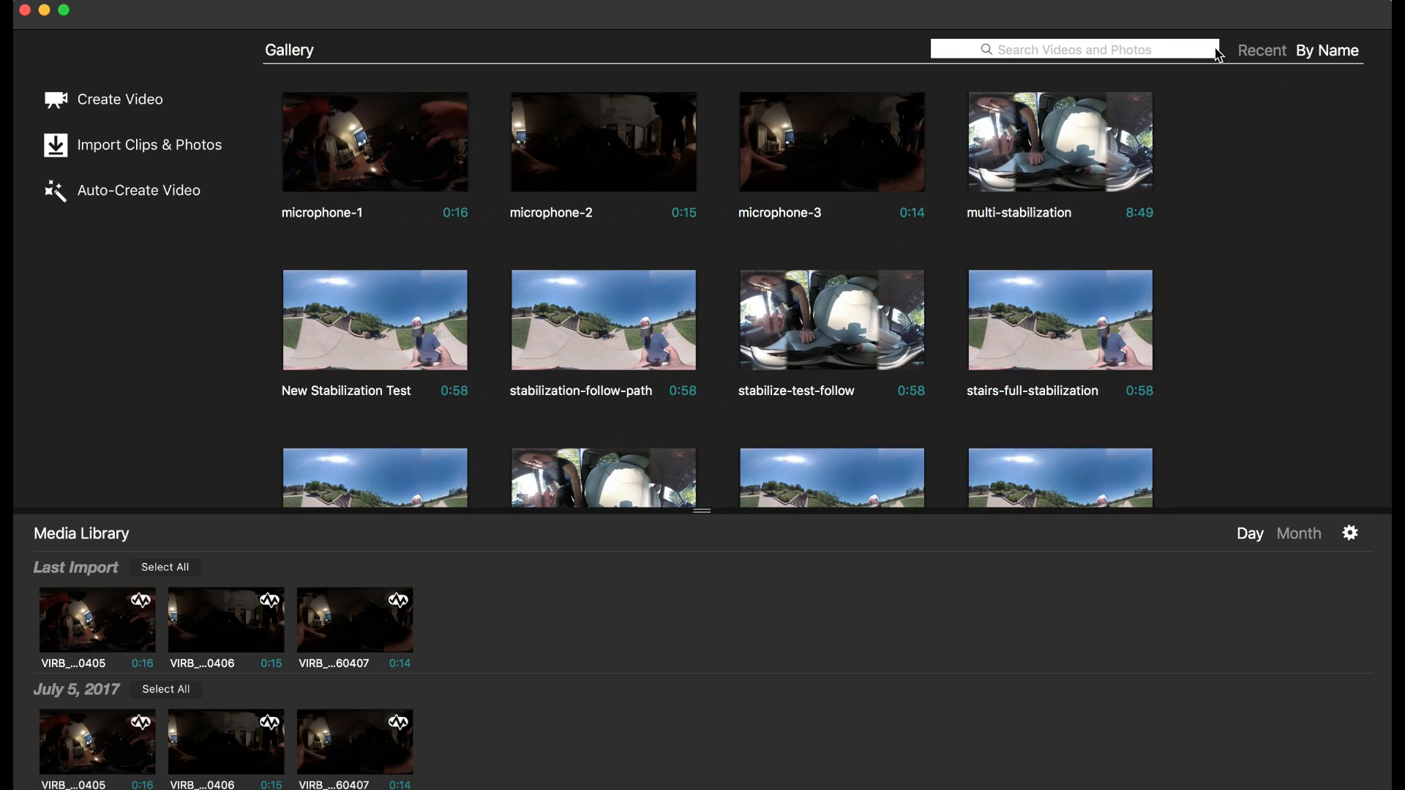
Look through the gallery projects sorted by name and return the gallery to recent order
scroll(1239, 218, "down", 10)
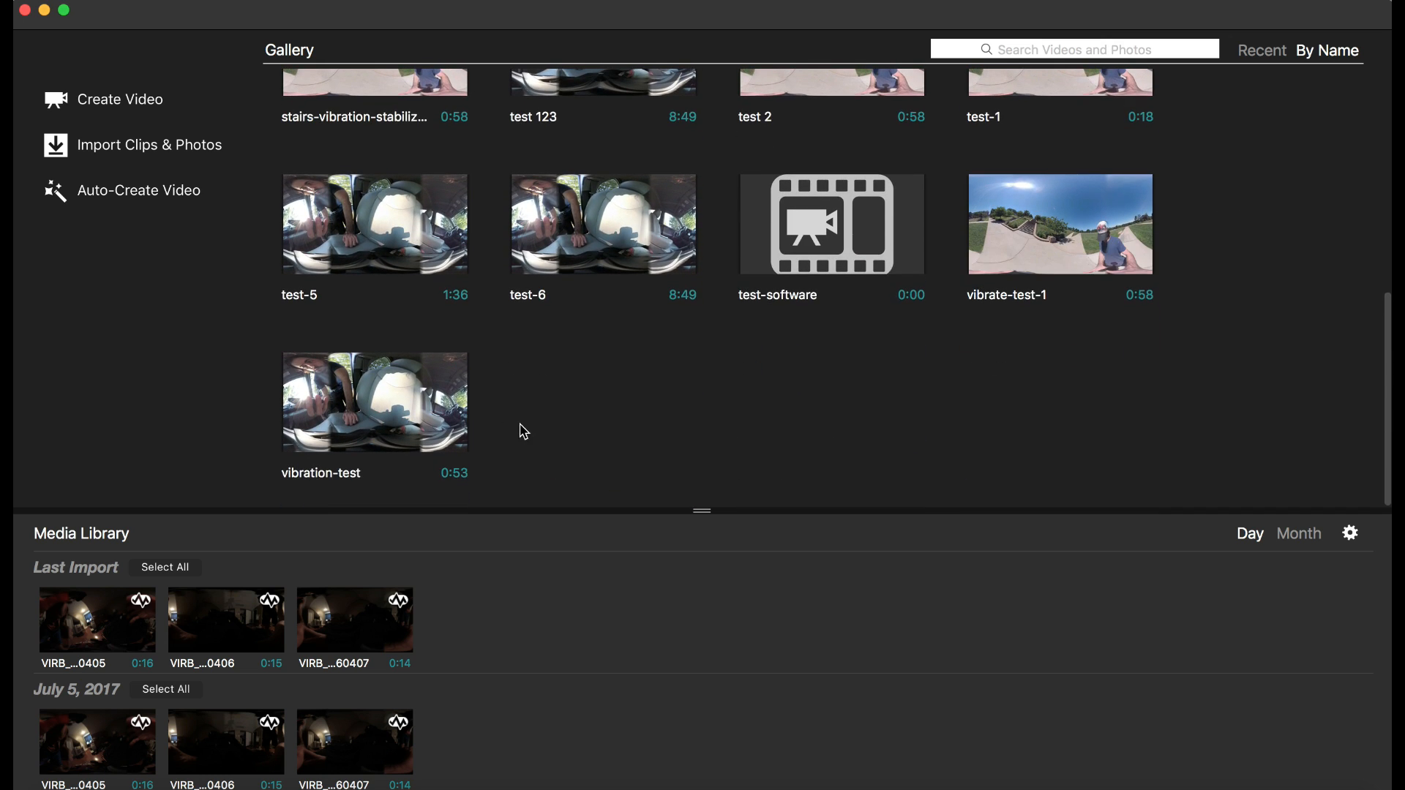
scroll(527, 423, "up", 6)
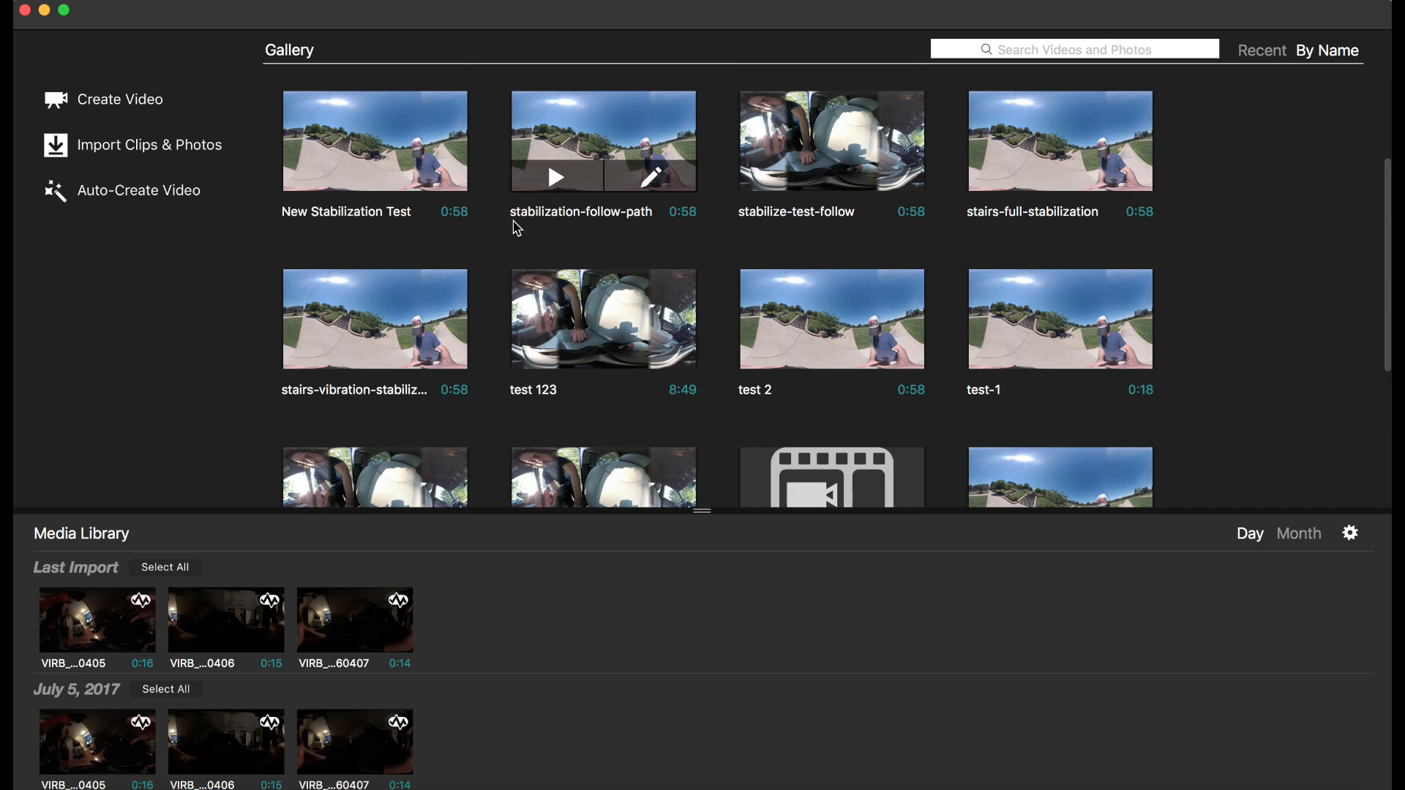
scroll(519, 224, "up", 3)
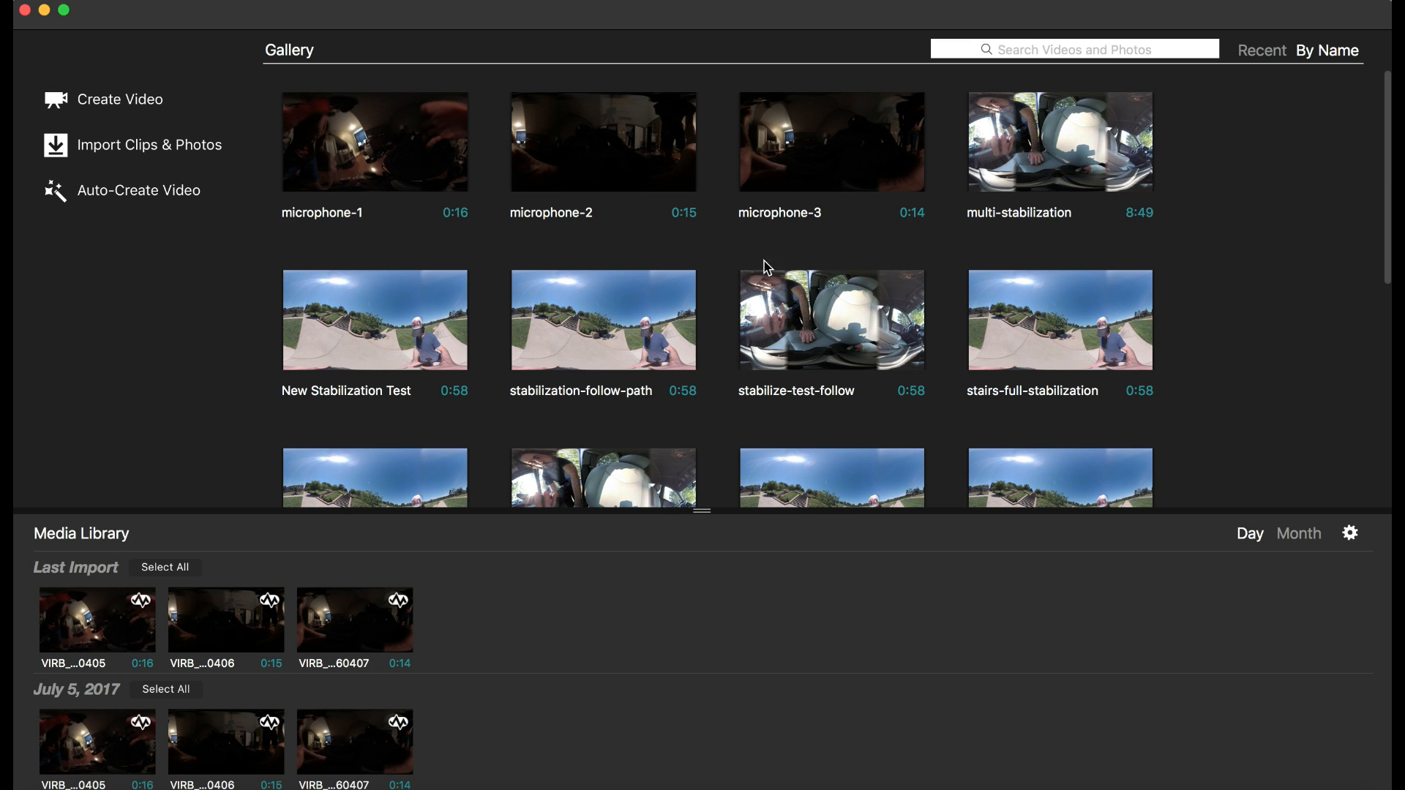
scroll(307, 399, "down", 3)
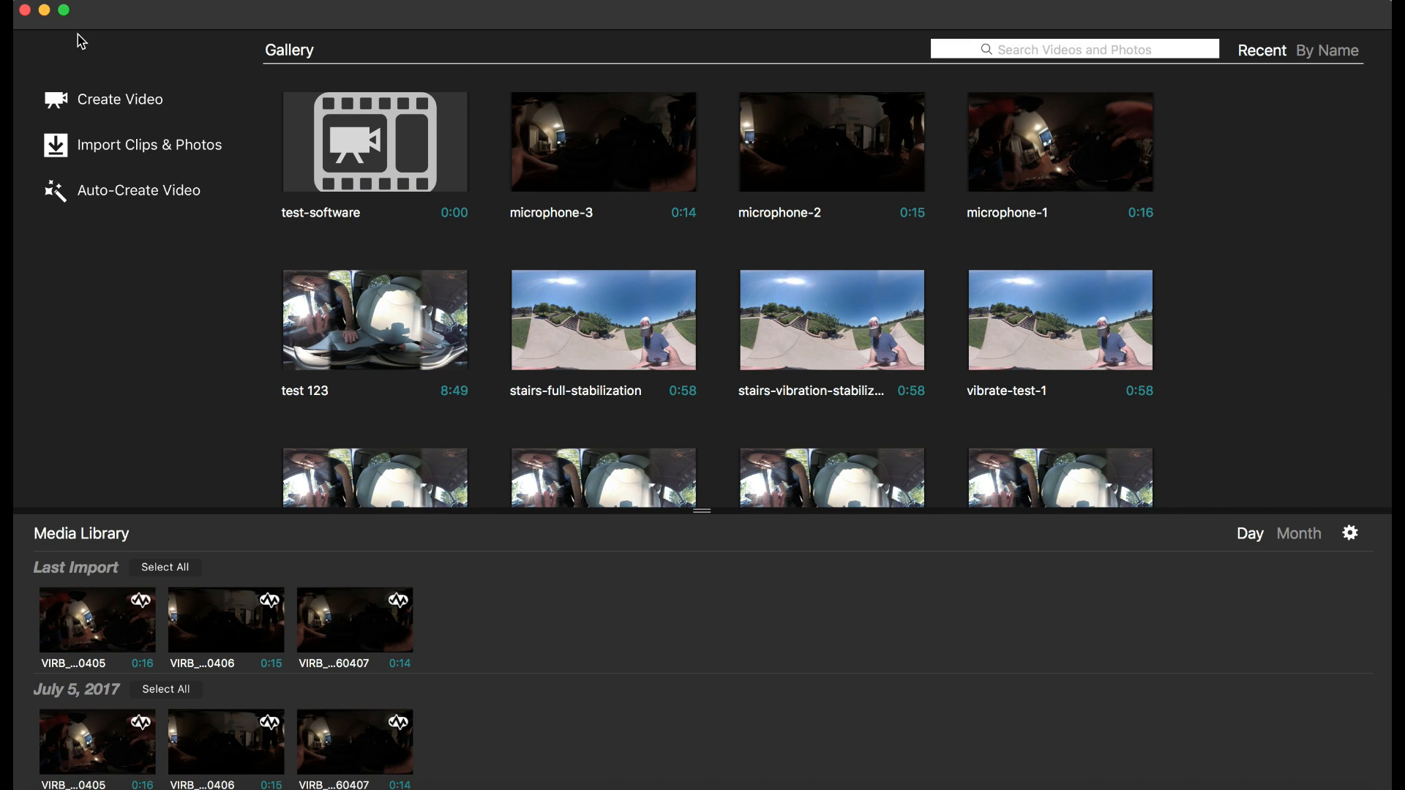
Create a new video project named new-video
left_click(120, 100)
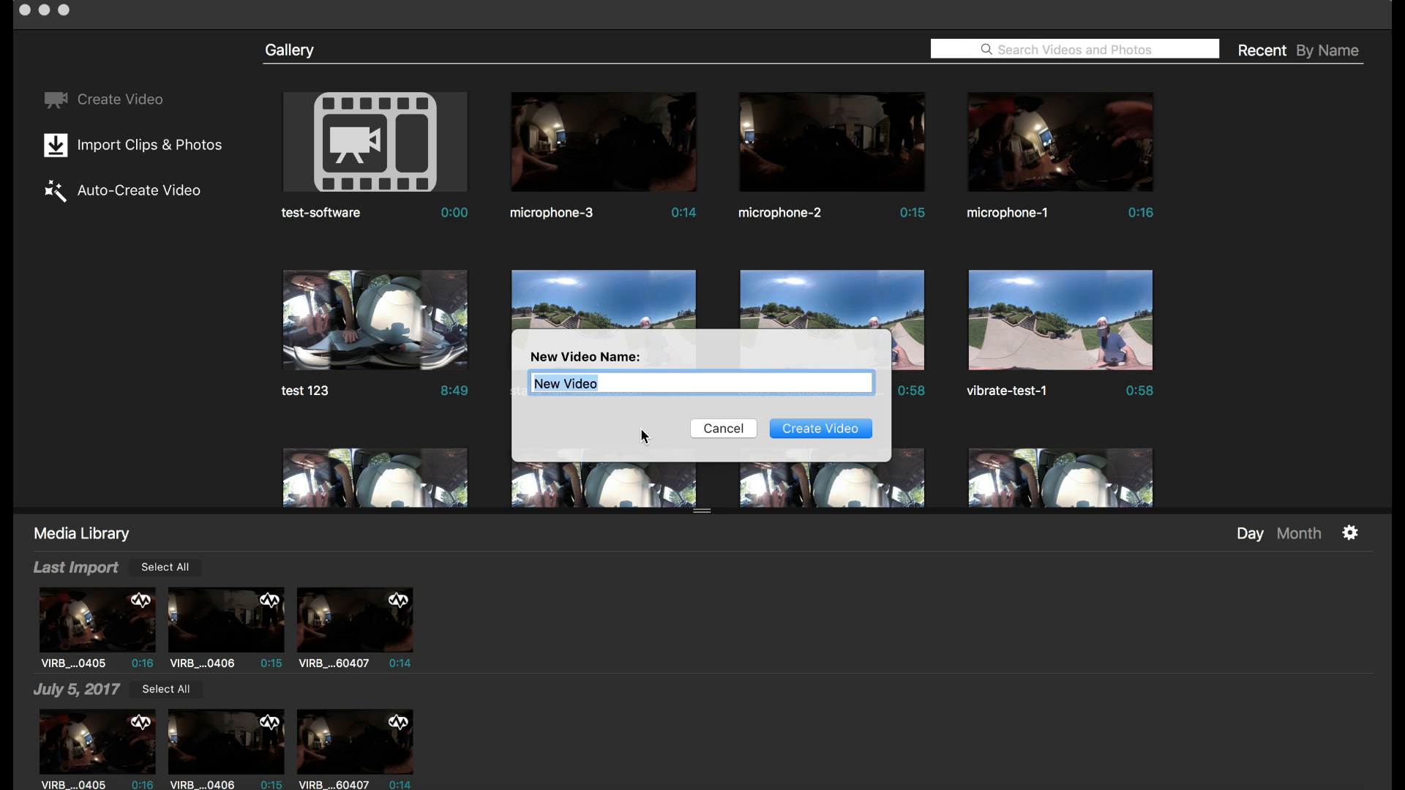
type("new-v")
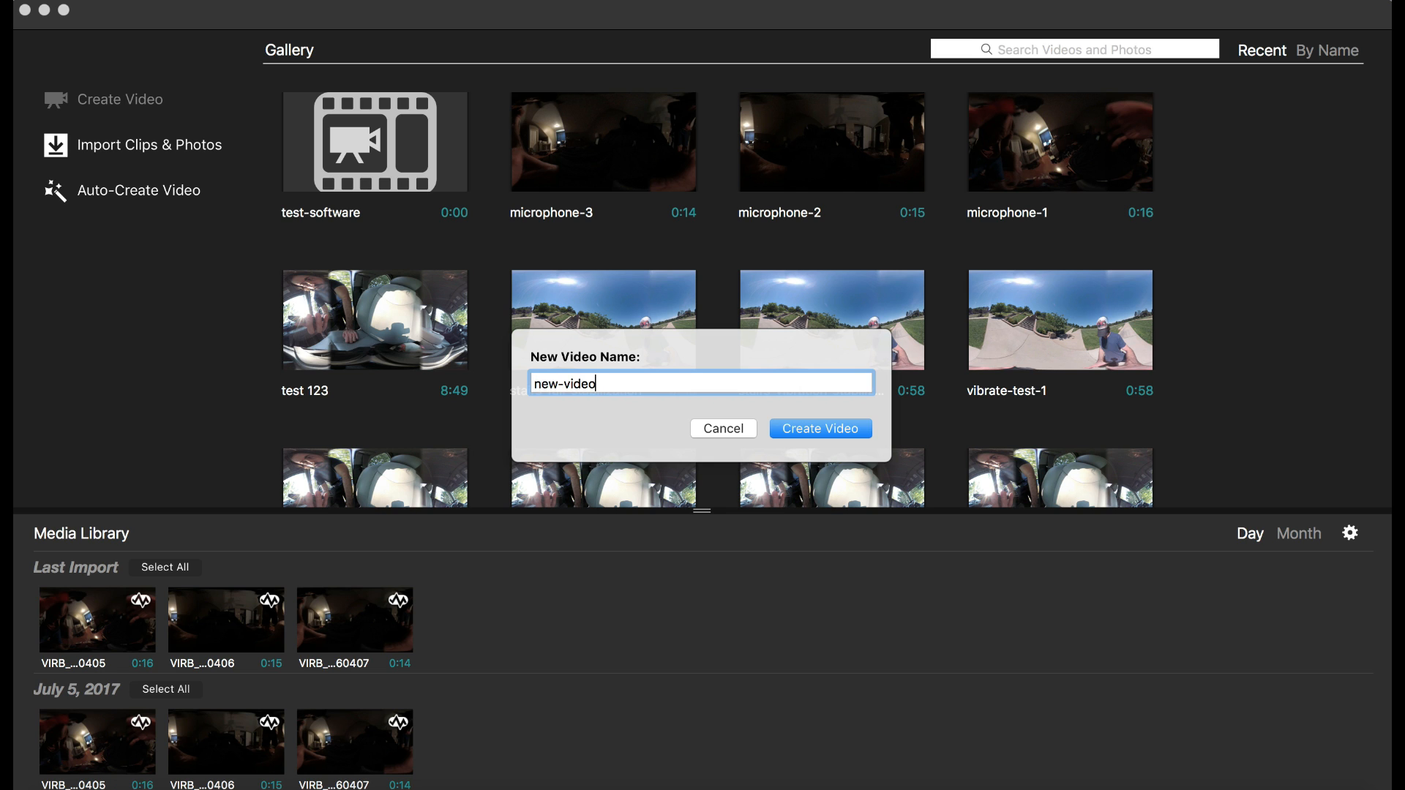
left_click(828, 429)
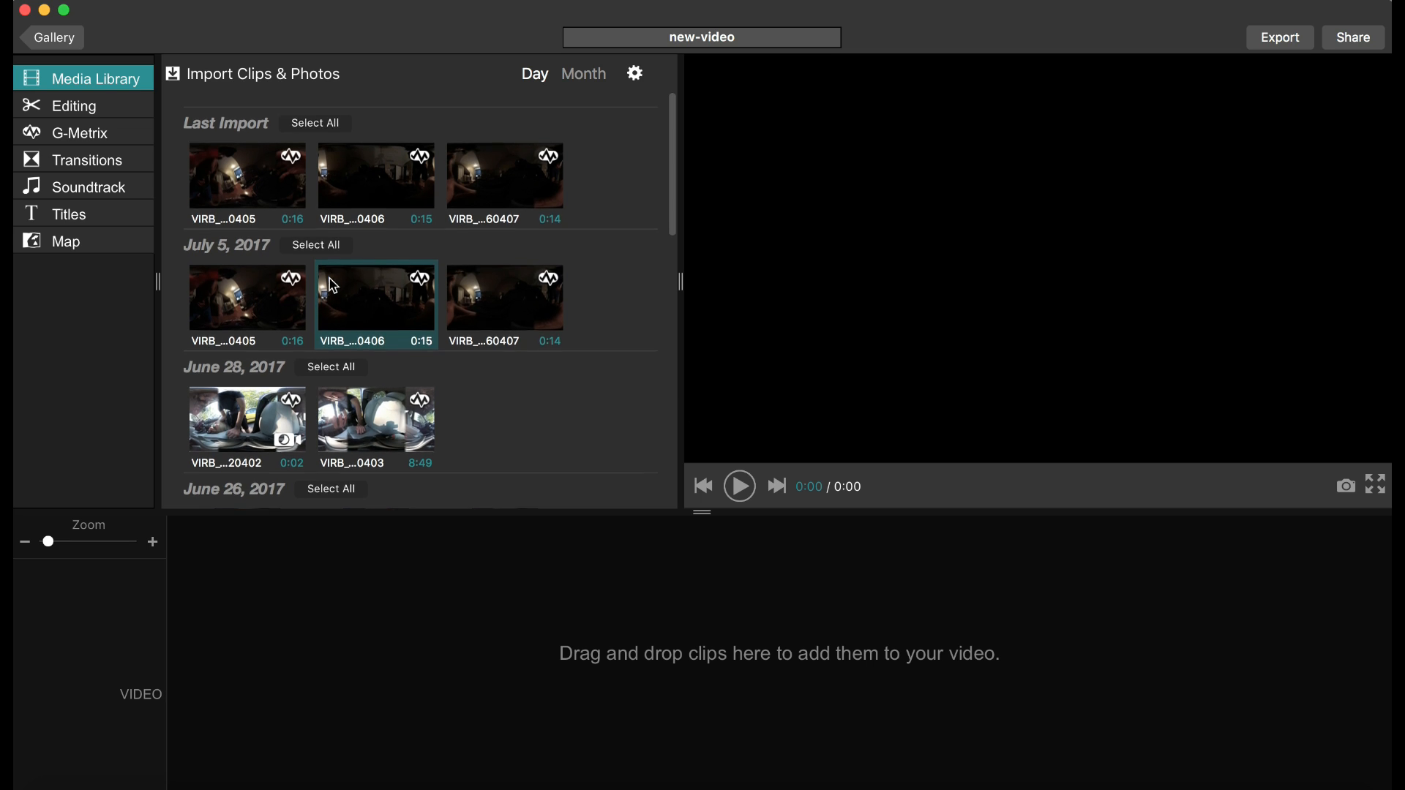
Add the 8:49 clip ending in 0403 from June 28, 2017 to the video track of the timeline
scroll(578, 304, "down", 10)
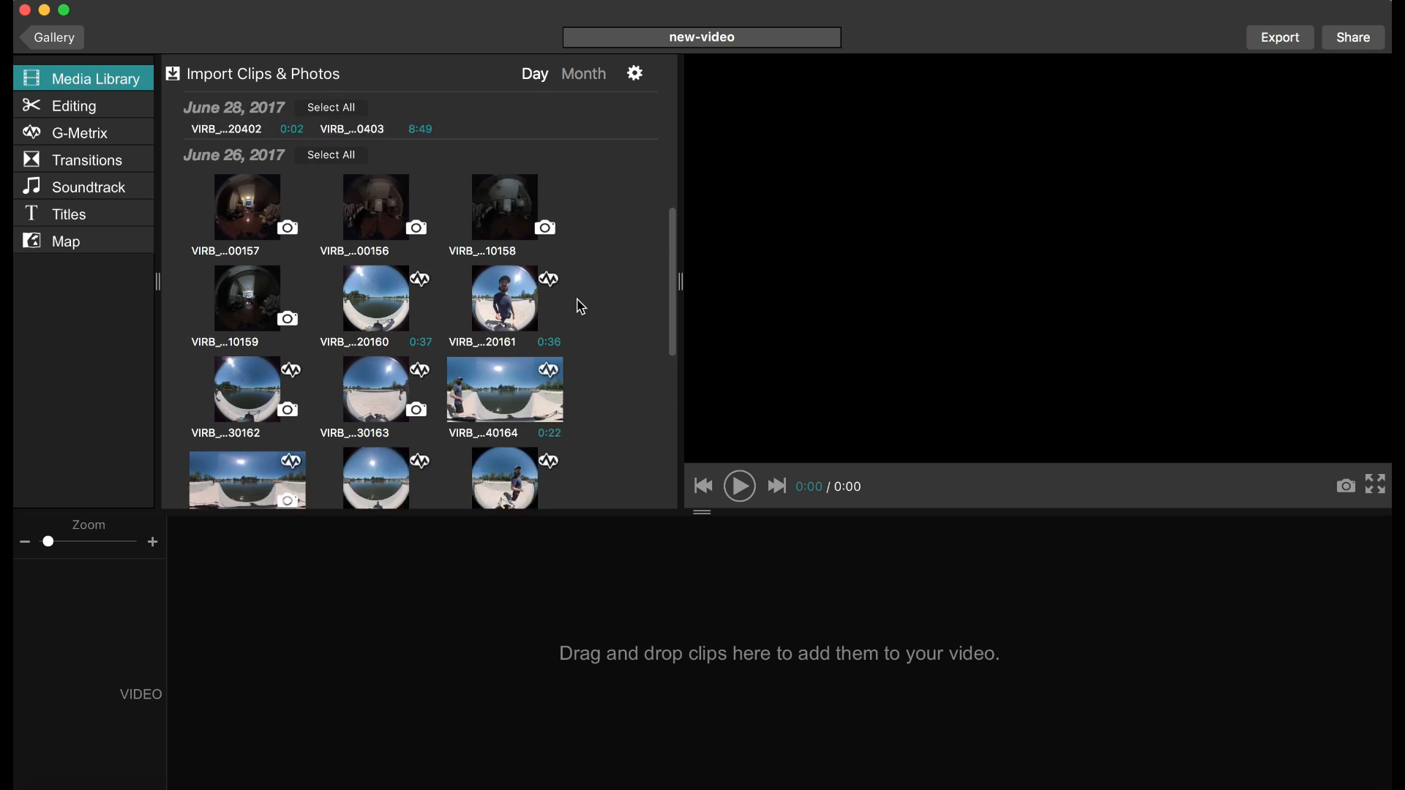
scroll(595, 298, "up", 10)
scroll(598, 299, "down", 3)
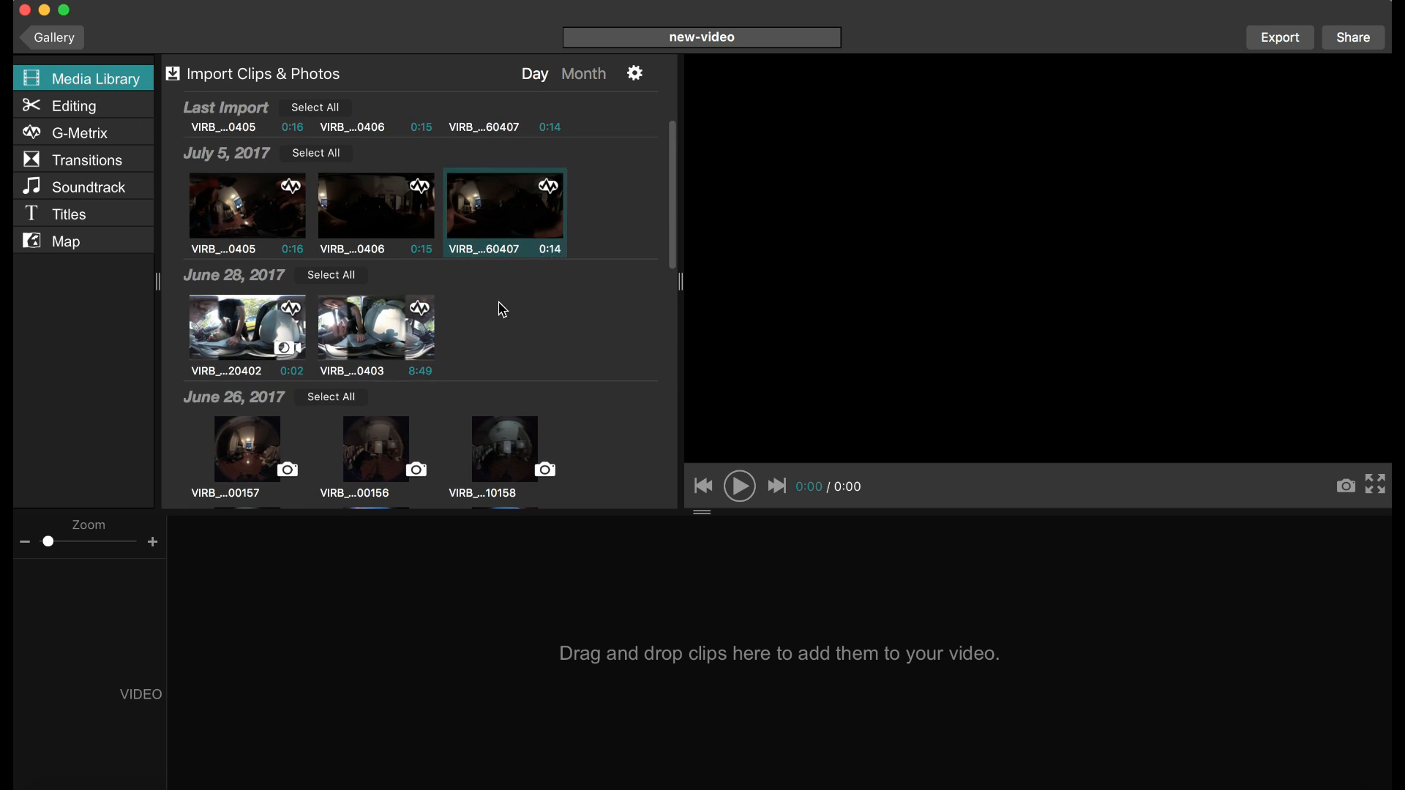
left_click(363, 328)
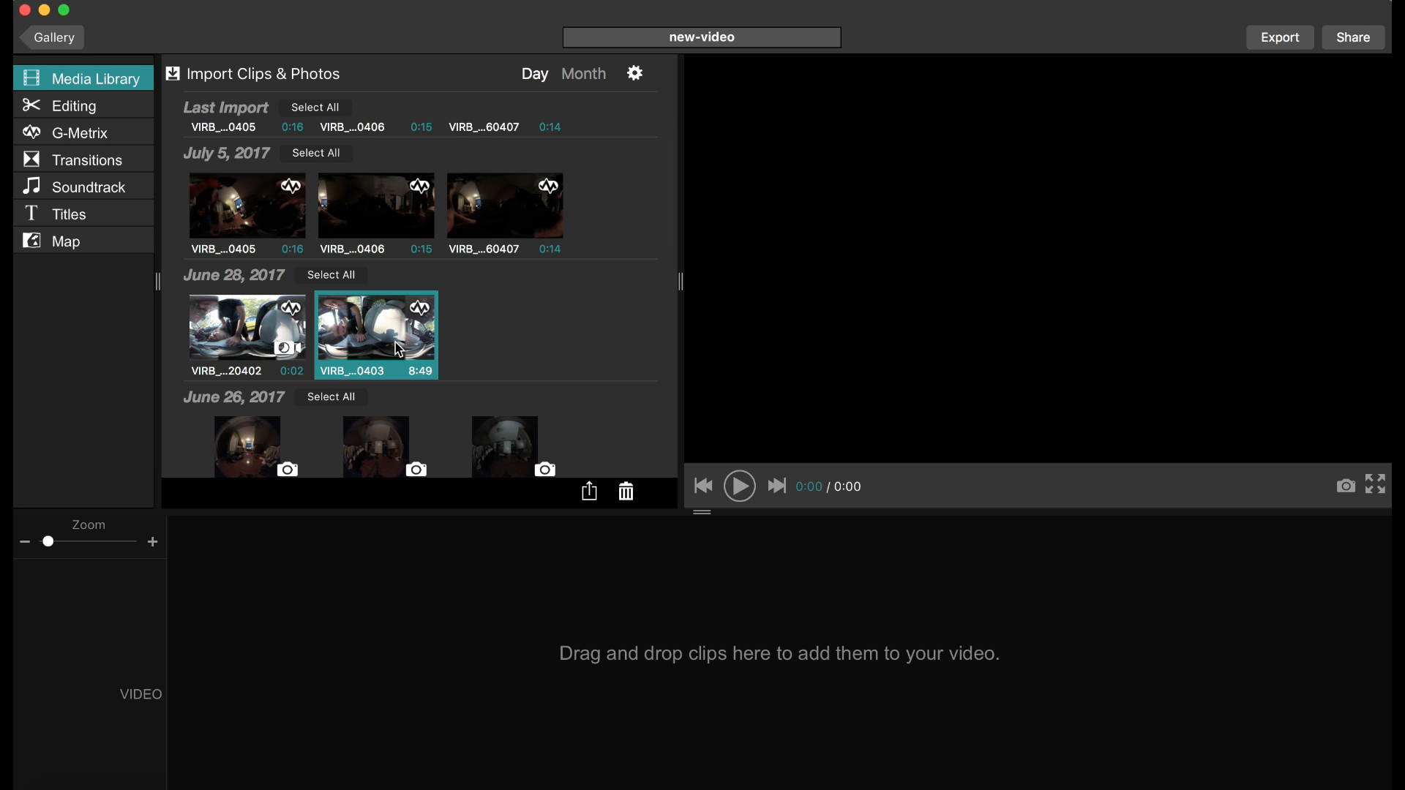
left_click_drag(369, 346, 468, 333)
mouse_move(366, 338)
left_mouse_down()
mouse_move(329, 632)
mouse_move(313, 649)
left_mouse_up()
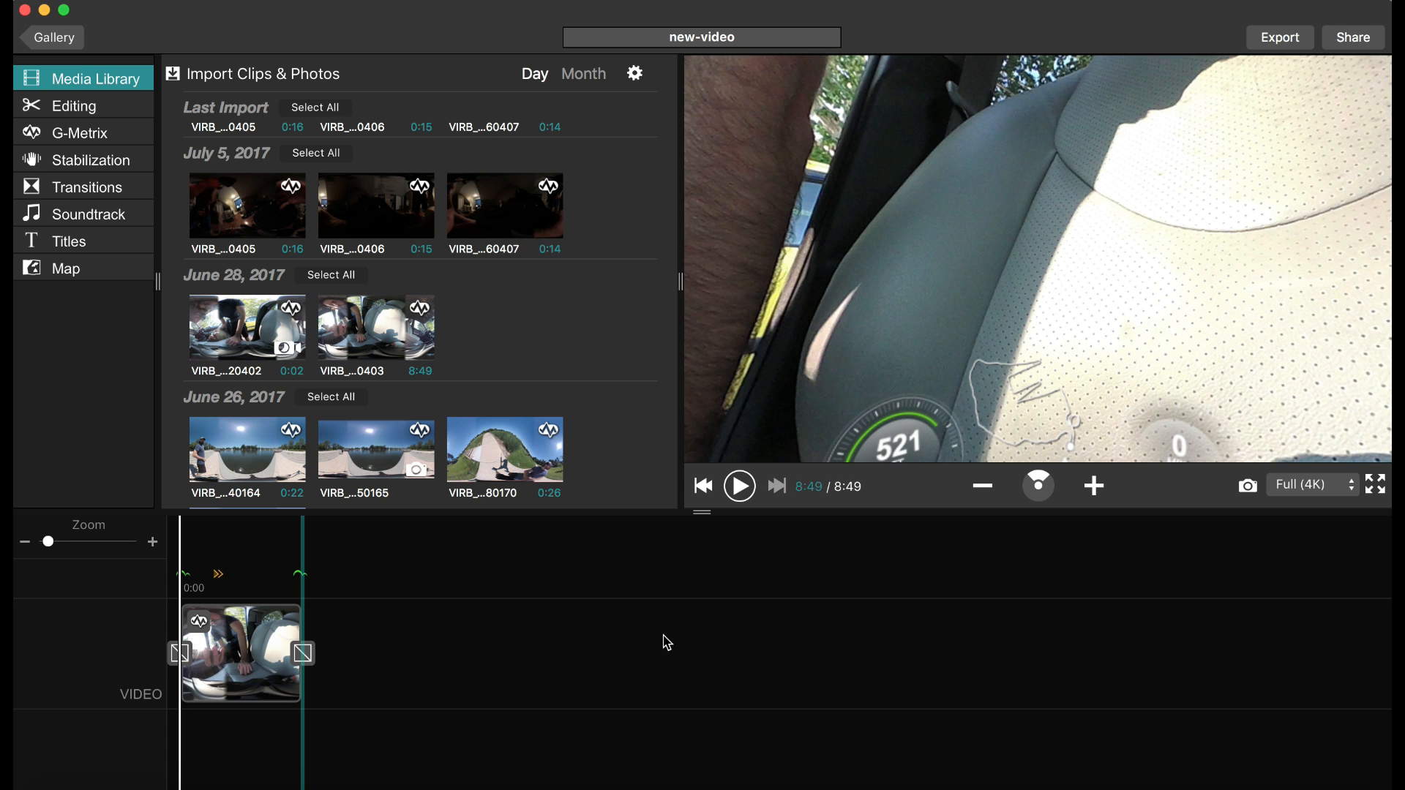
Enlarge the timeline scale and look through the clip's frames from its start to its end
left_click(152, 544)
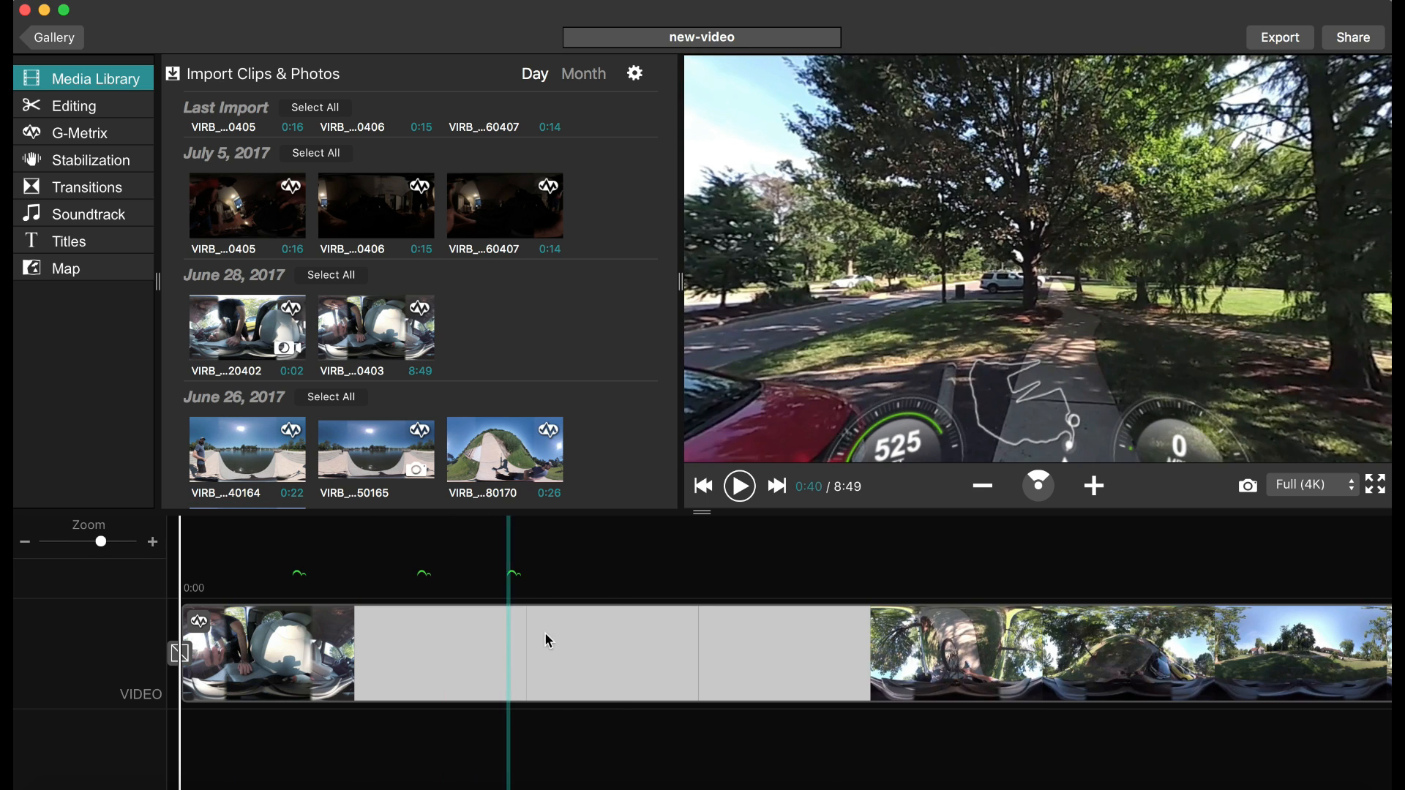
scroll(621, 648, "right", 10)
scroll(625, 649, "right", 15)
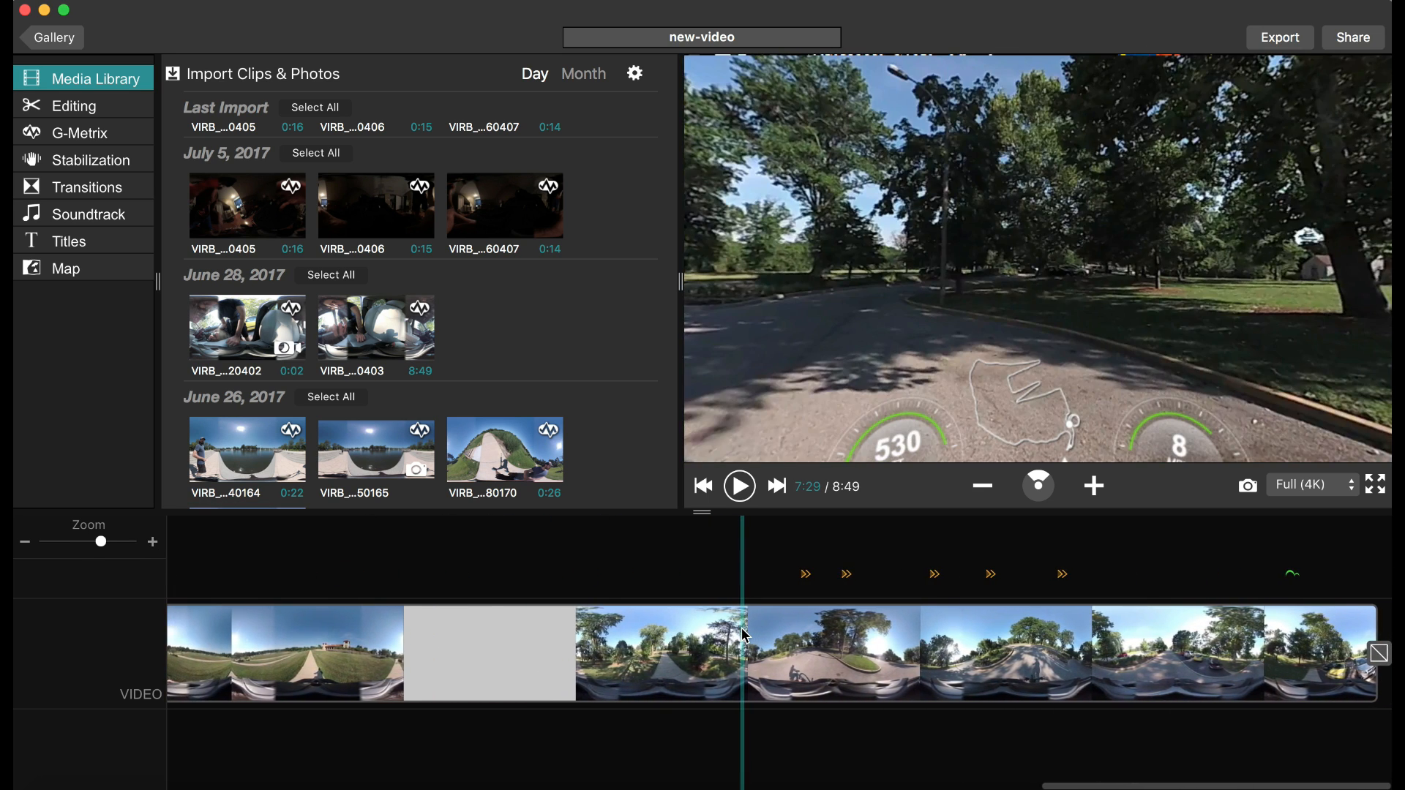
scroll(735, 637, "left", 10)
scroll(744, 635, "left", 10)
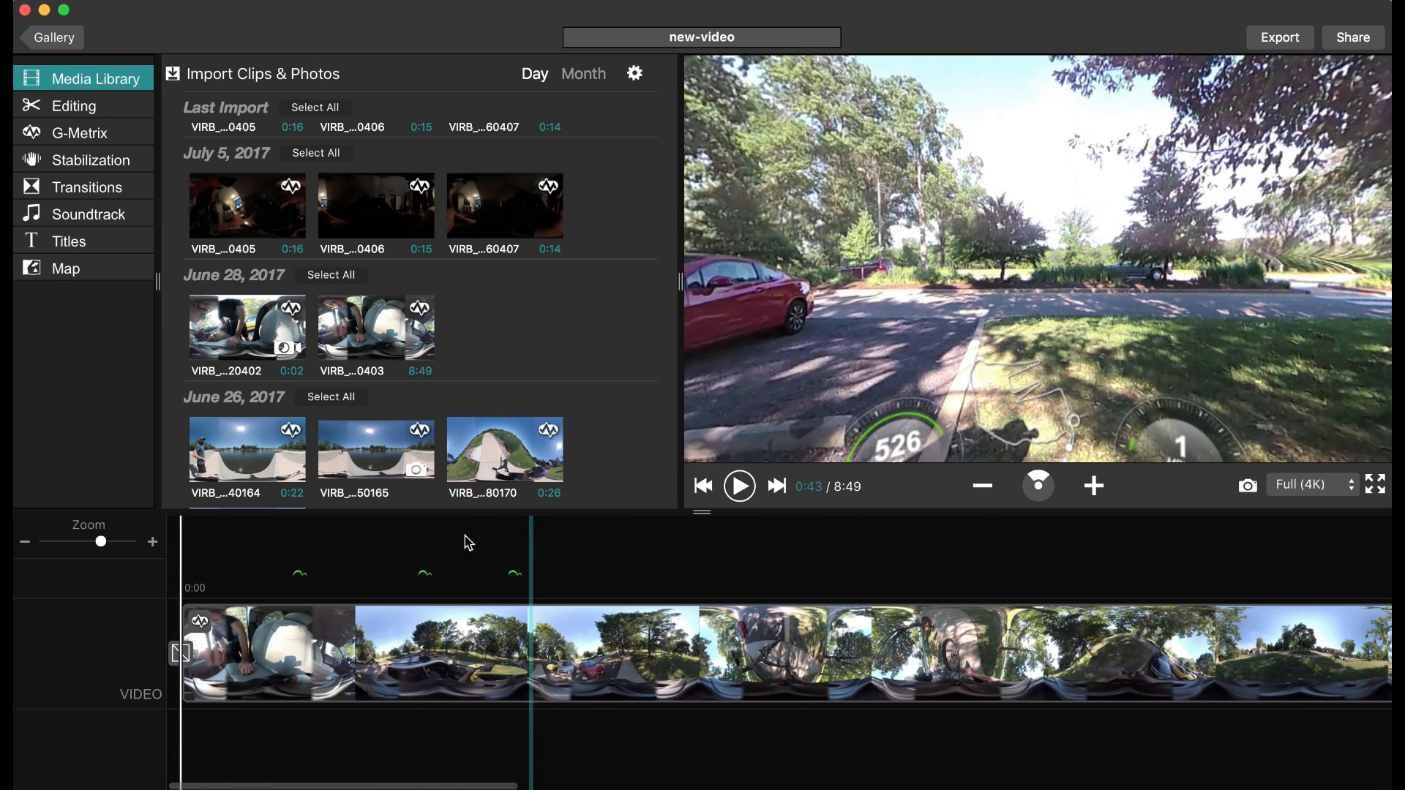
Examine the data highlight markers above the clip, such as the High Speed ones, along the timeline
left_click(298, 580)
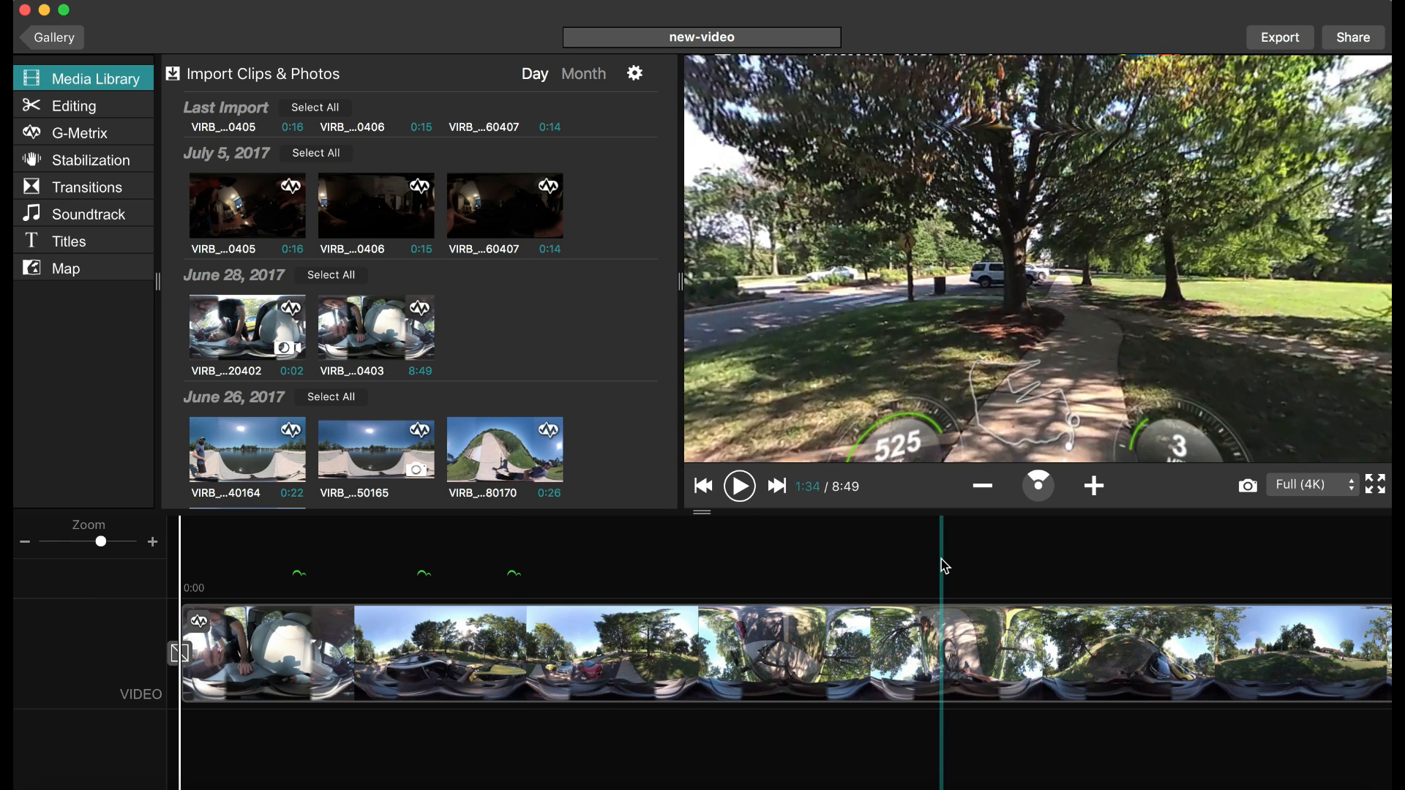
scroll(941, 565, "right", 10)
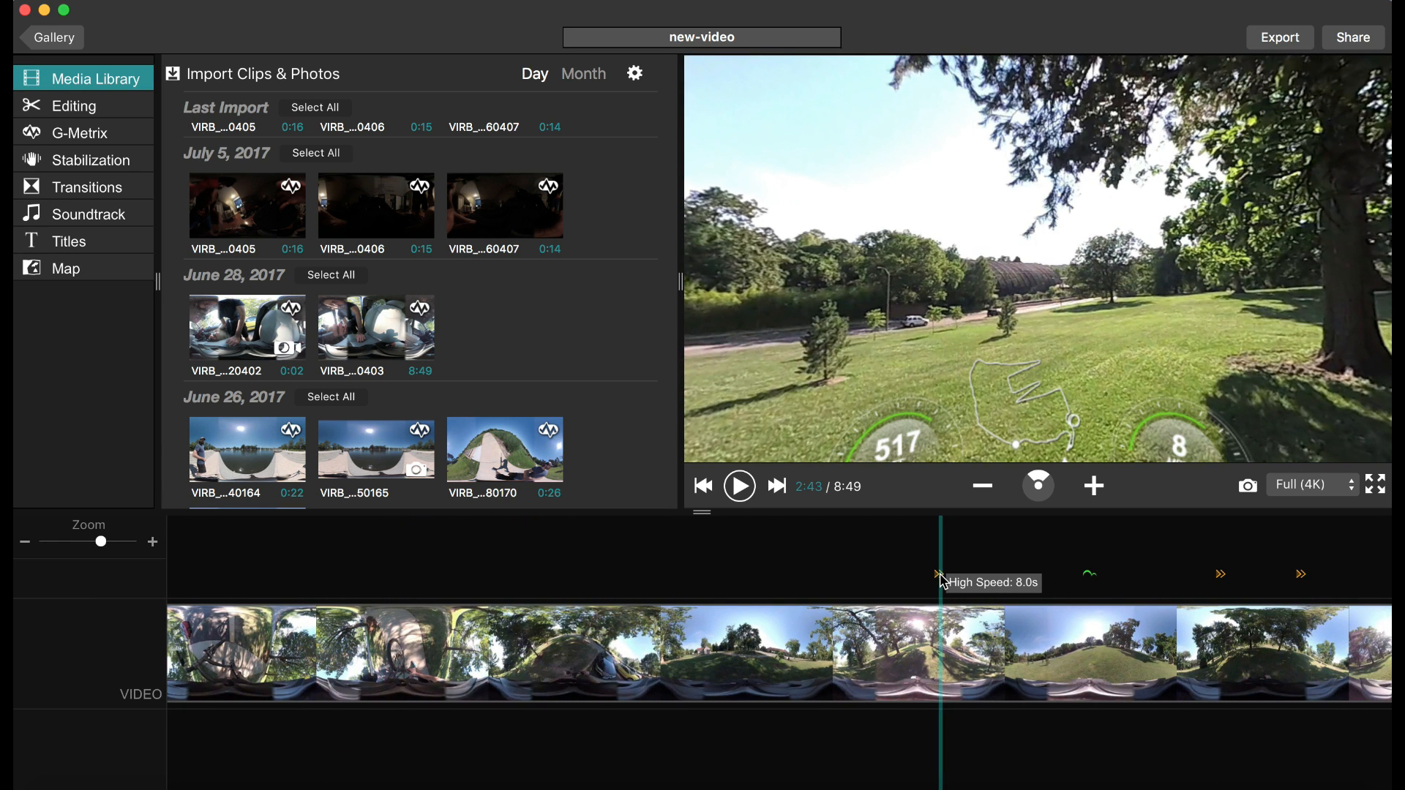
scroll(810, 578, "right", 5)
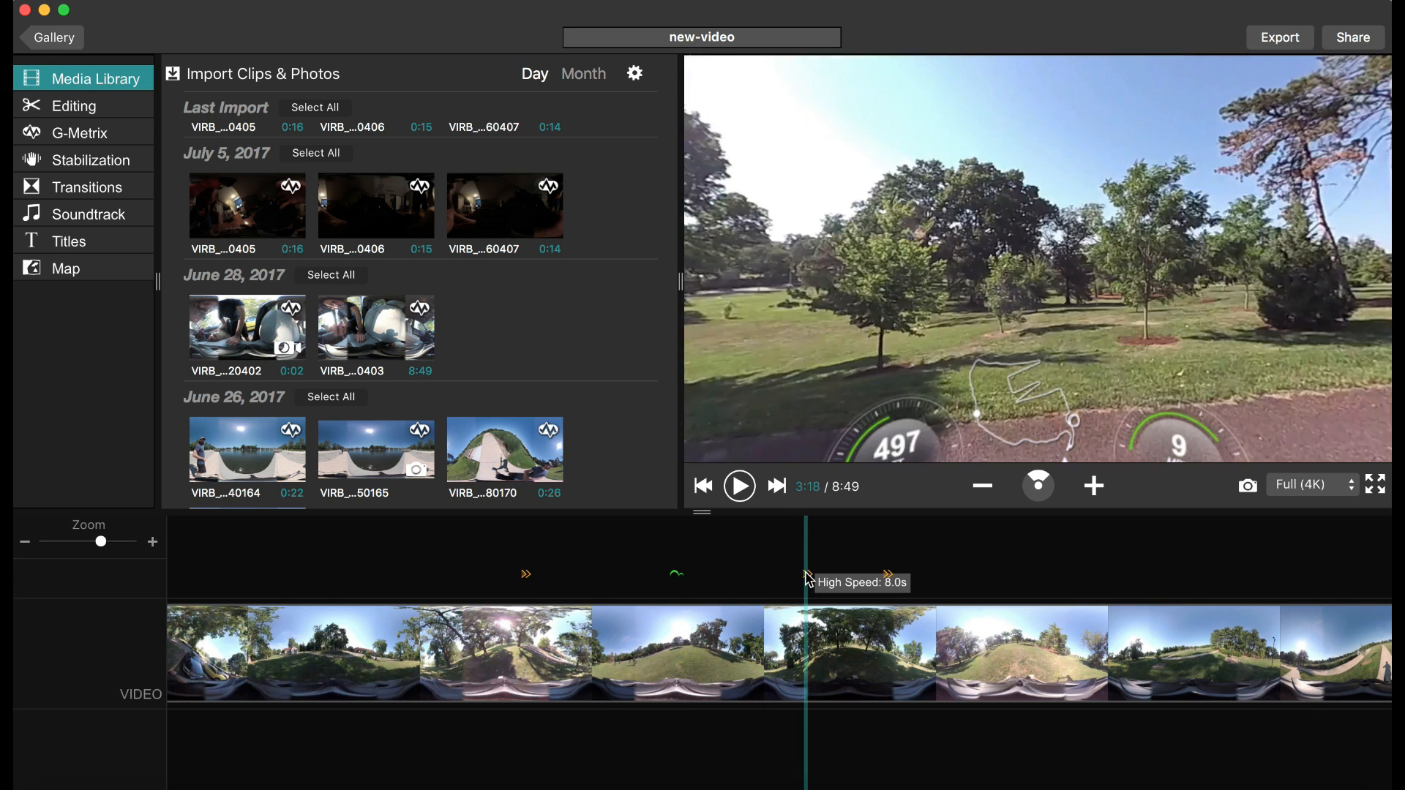
scroll(808, 579, "right", 1)
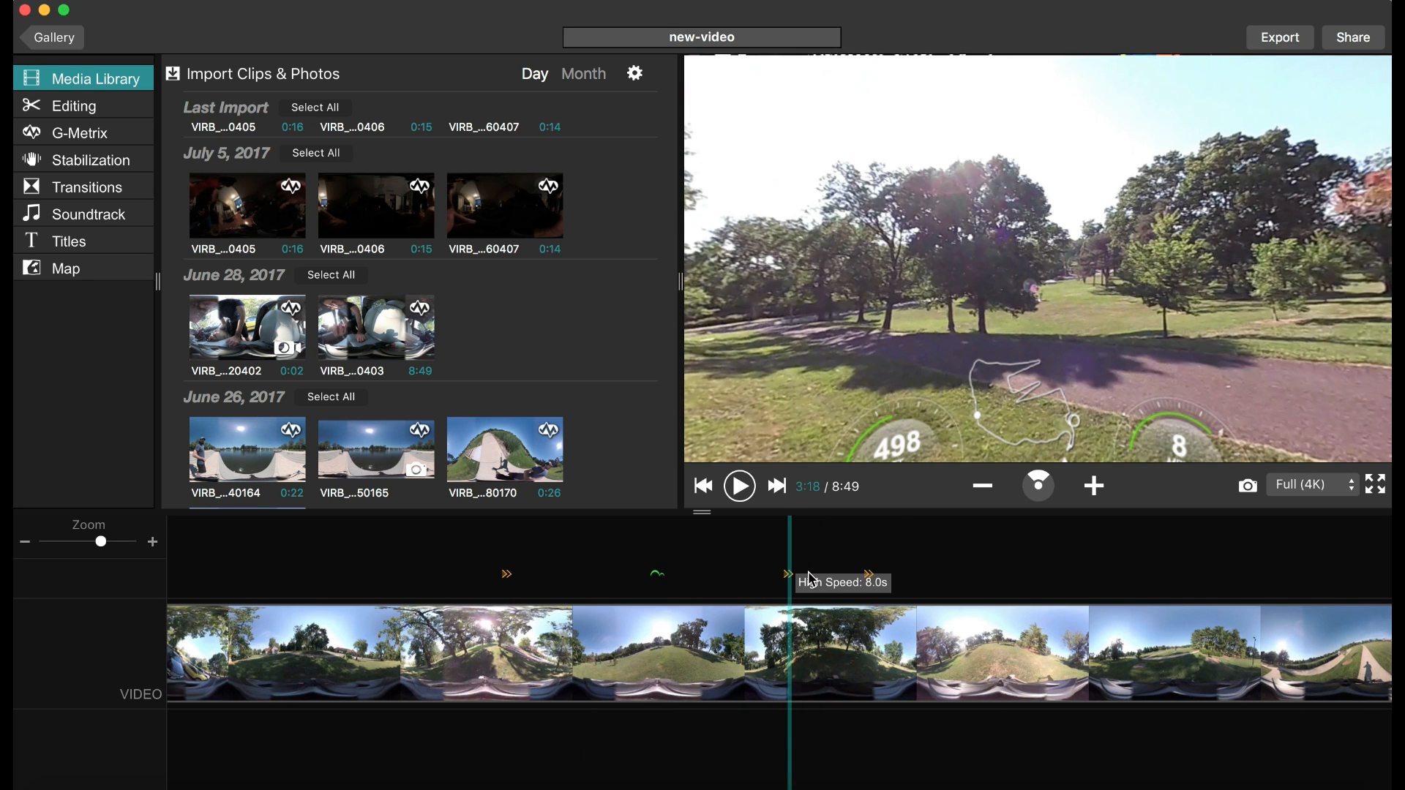
scroll(875, 558, "right", 15)
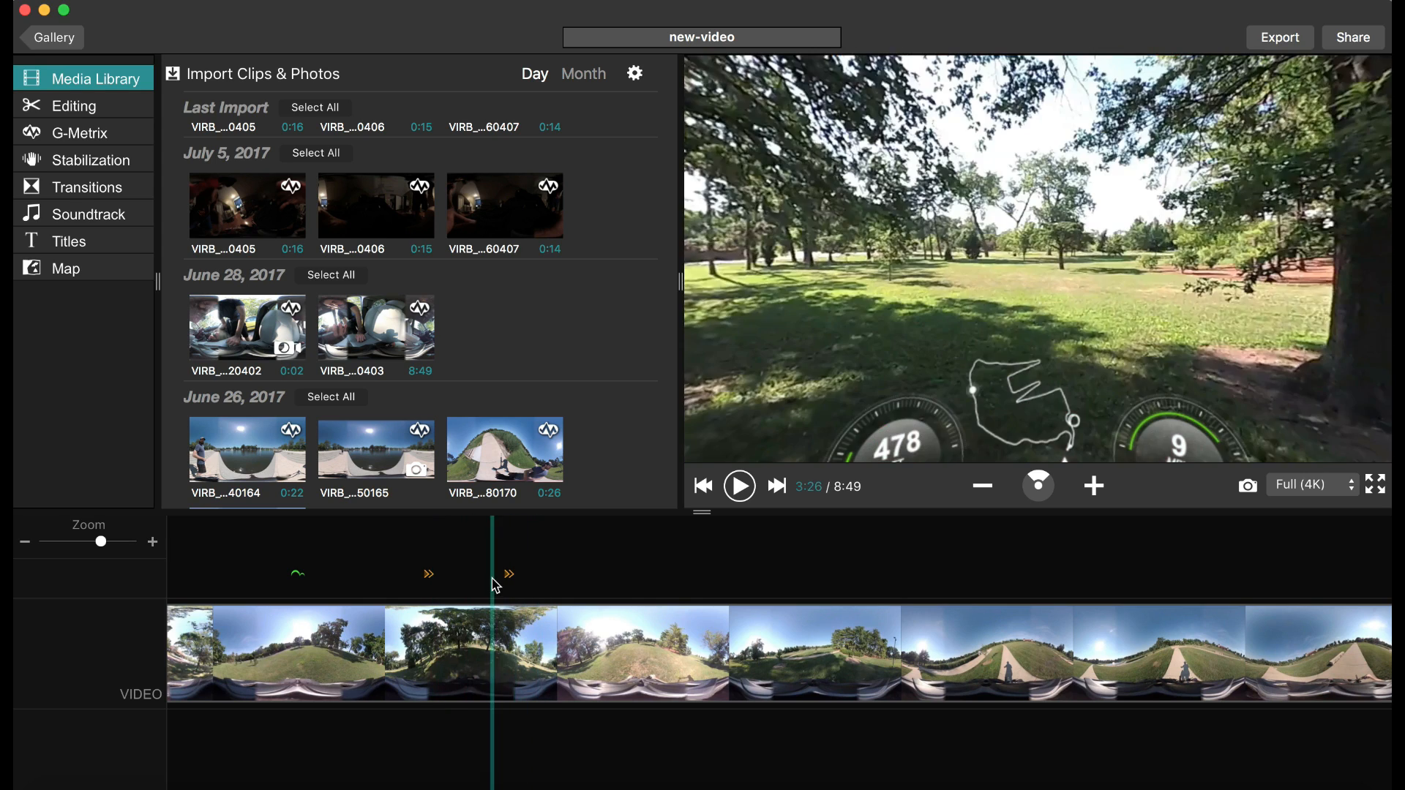
scroll(892, 590, "right", 20)
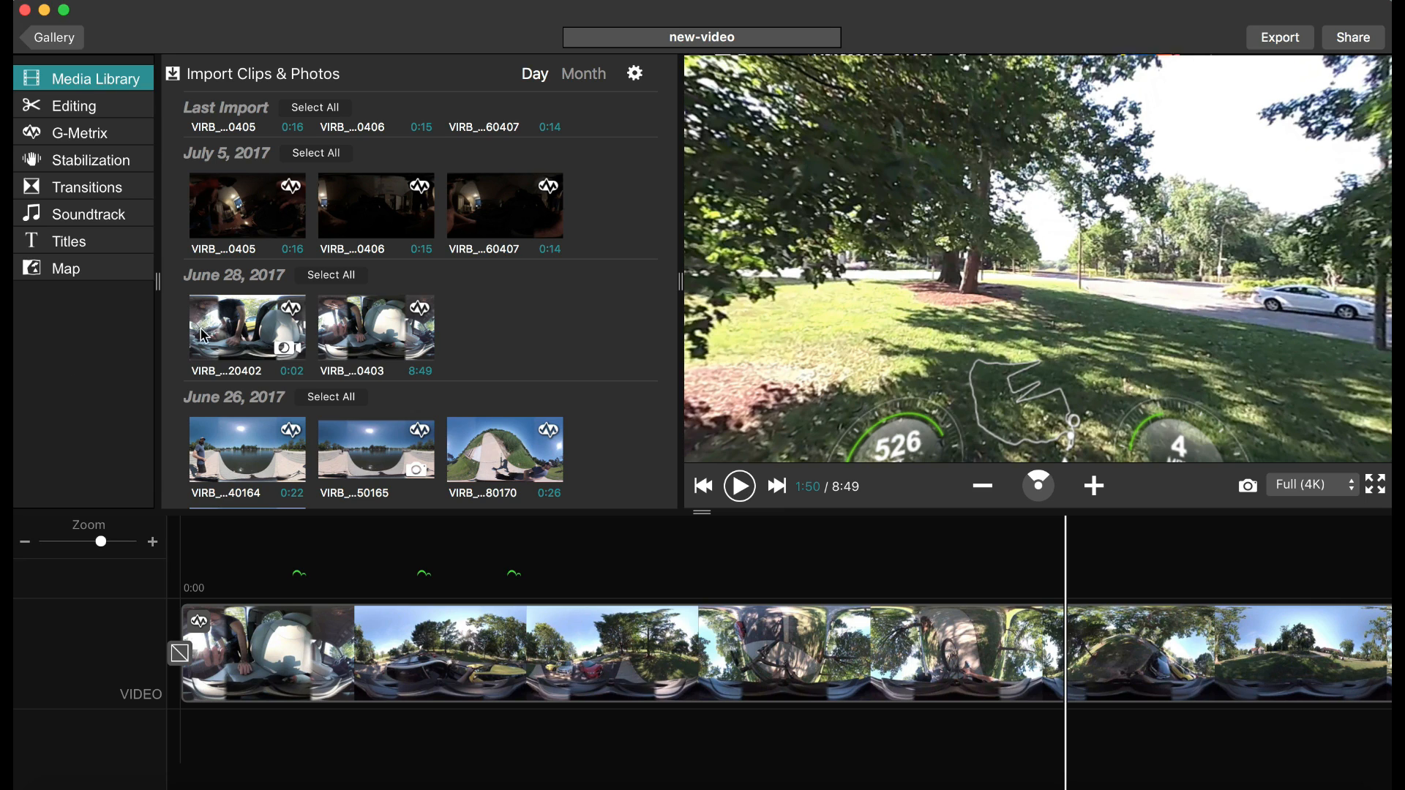
Try rotating the VIRB_V0630403 clip 180° together with its acceleration data, and undo the rotation
left_click(86, 112)
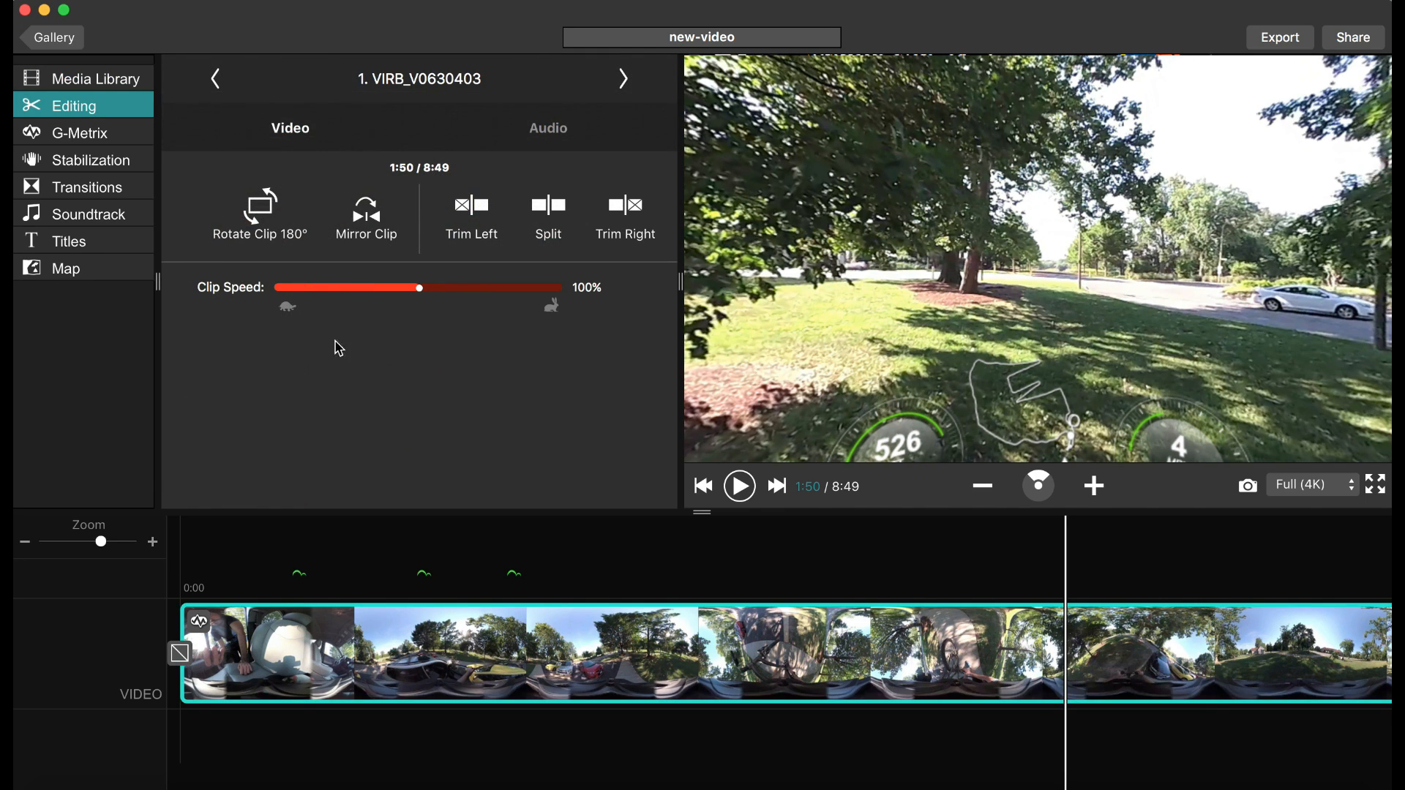
left_click(272, 214)
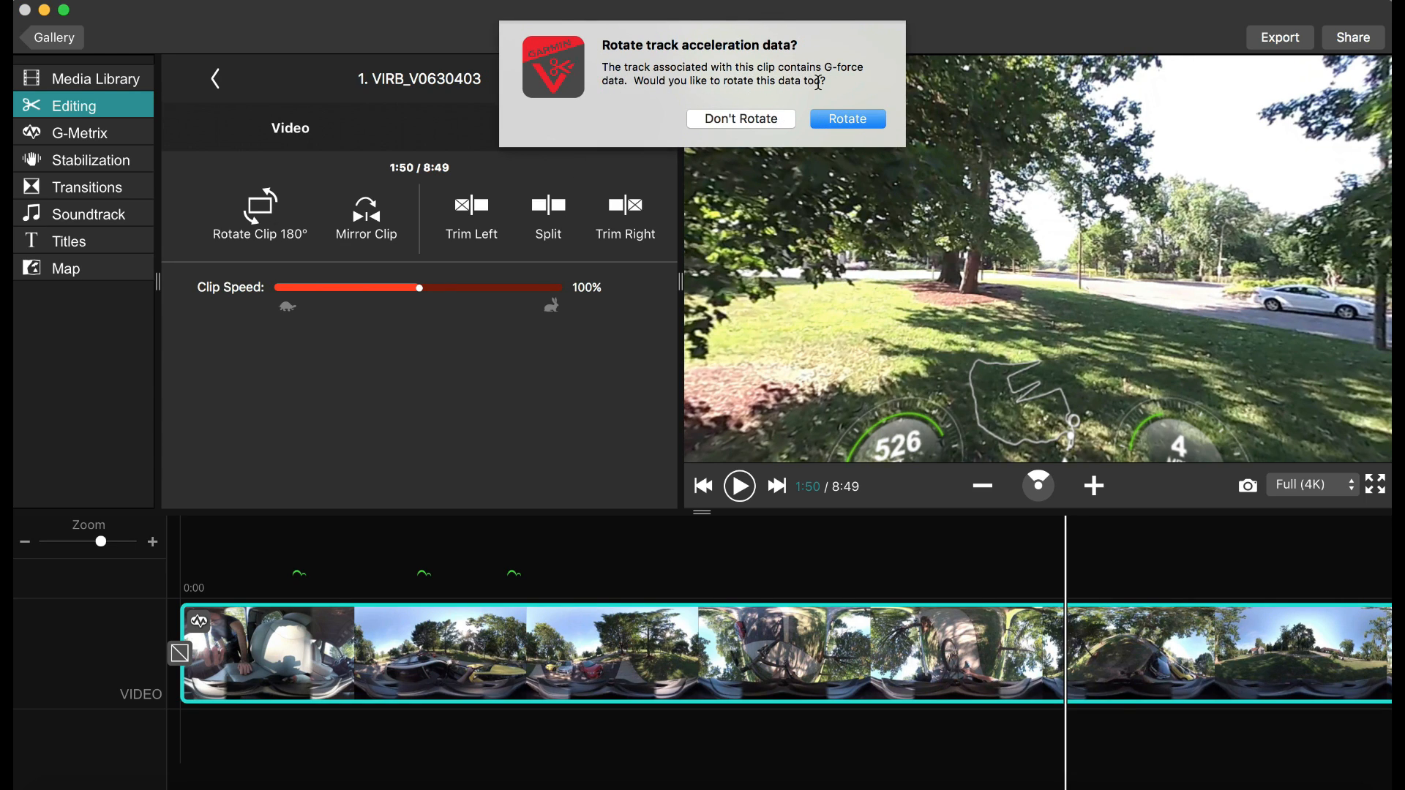
key("Return")
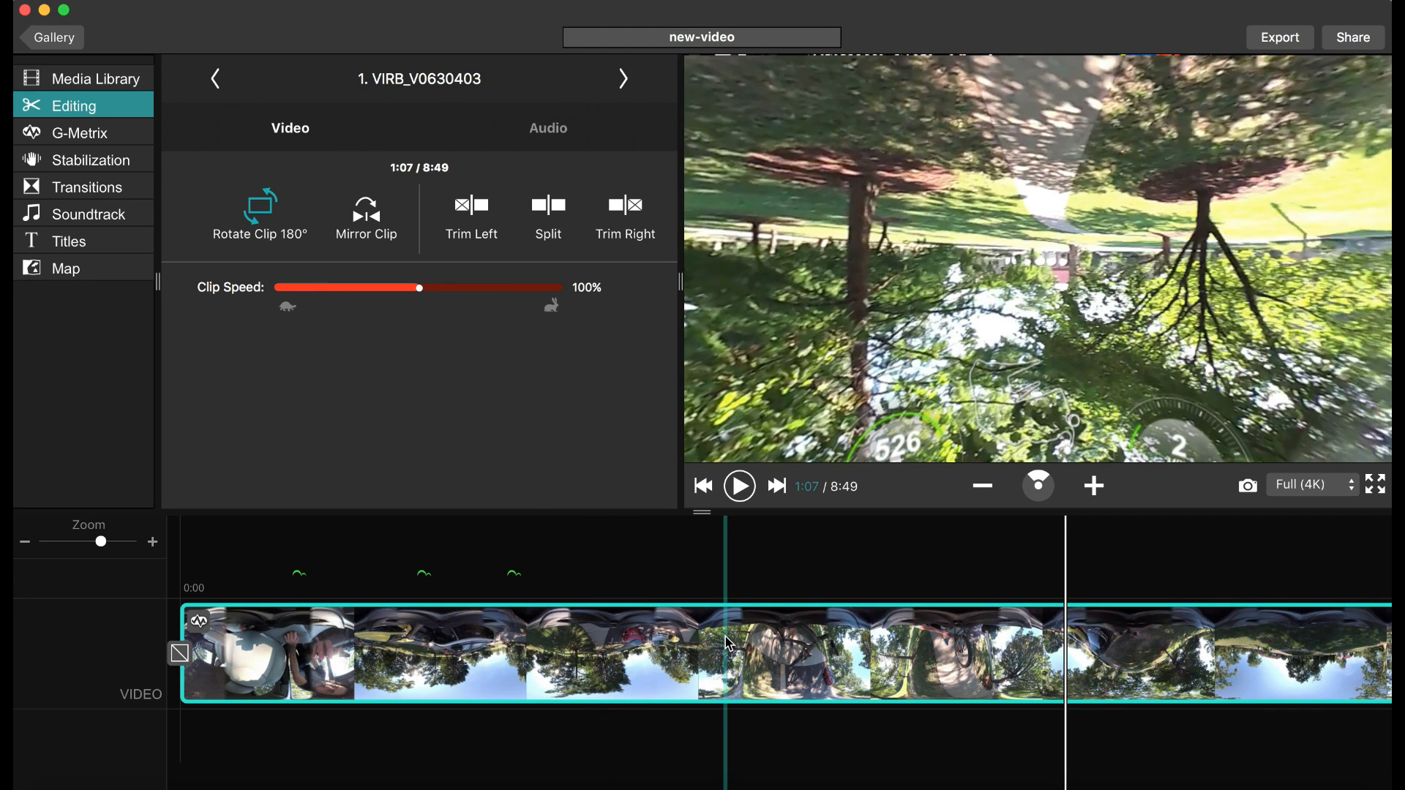
left_click_drag(899, 649, 1326, 651)
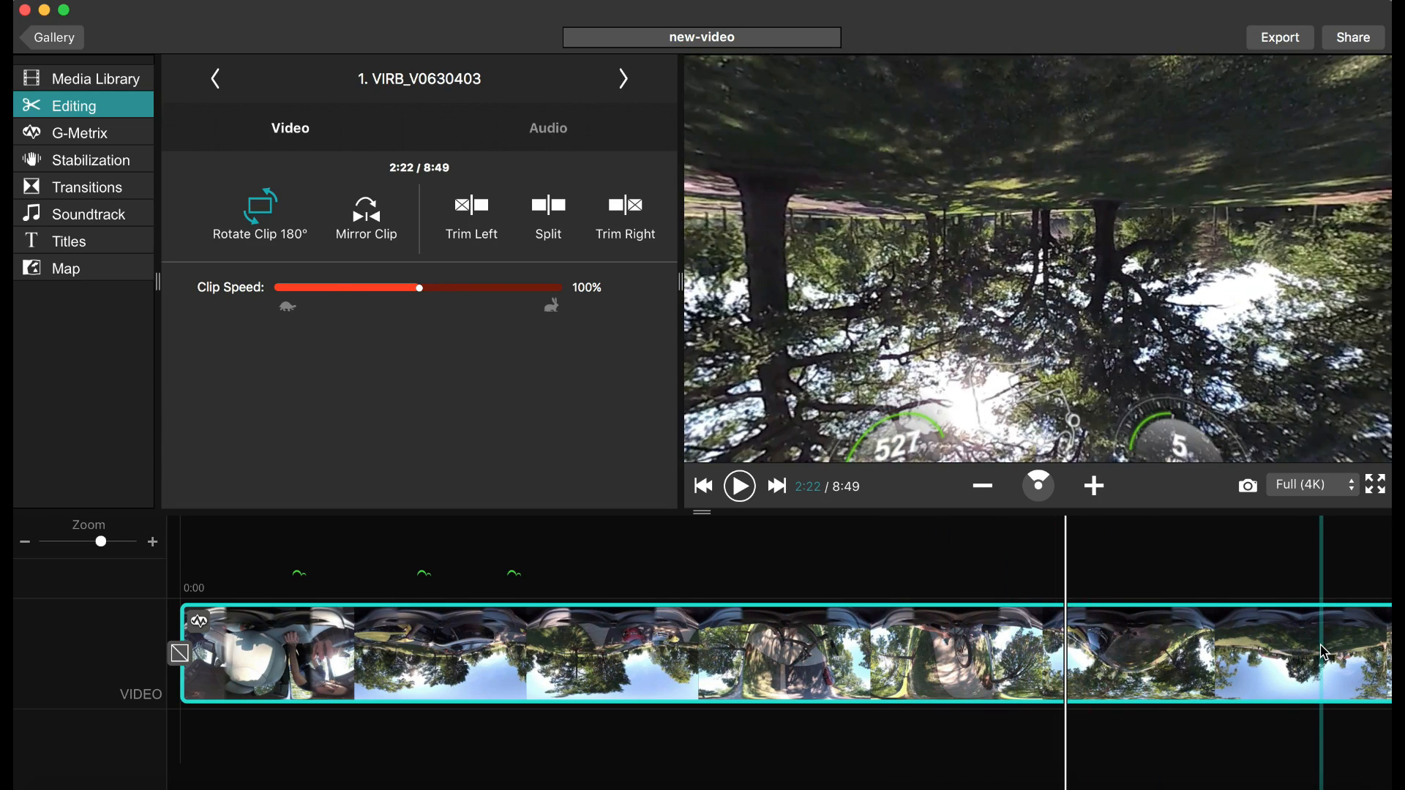
left_click(189, 1)
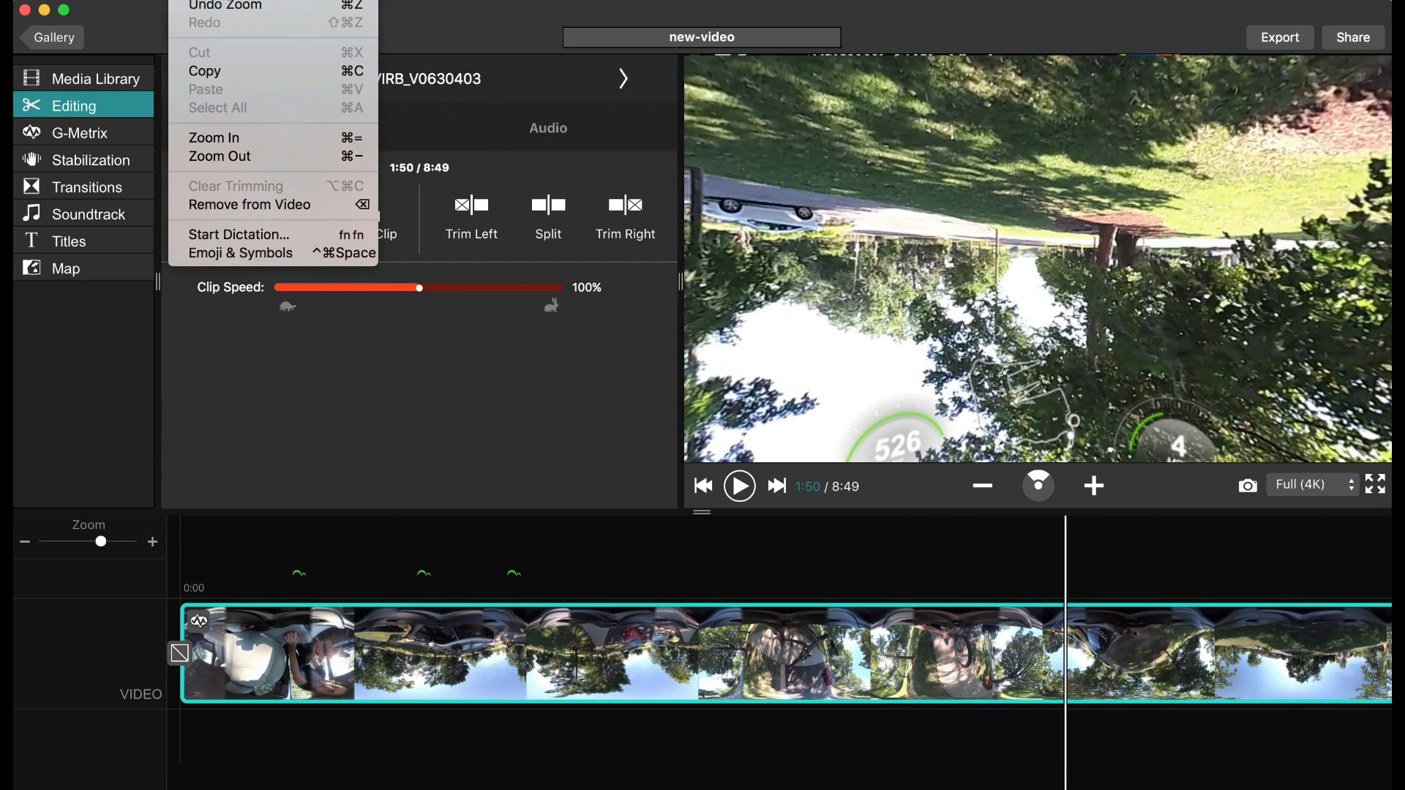
left_click(245, 7)
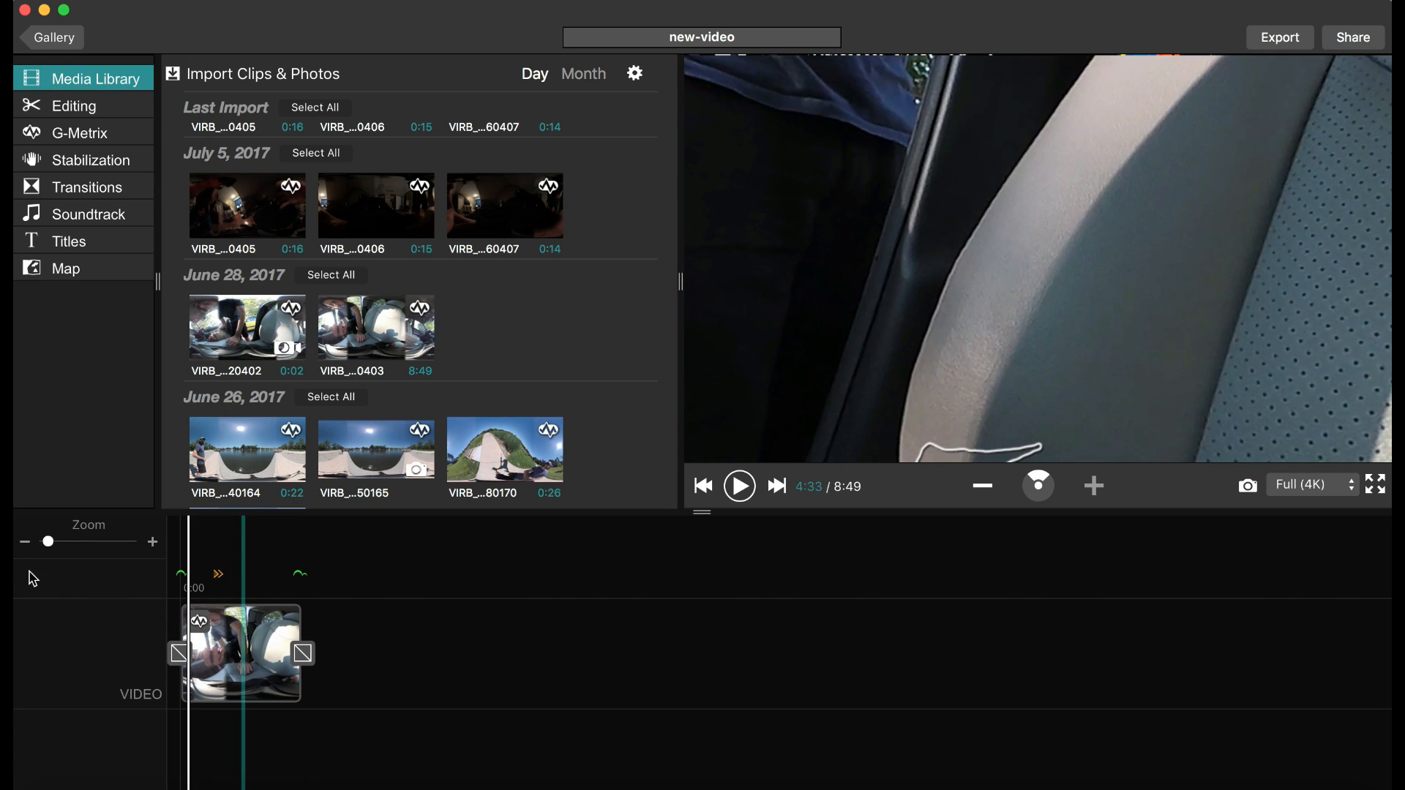
Trim off the beginning of the VIRB_V0630403 clip up to the 2:10 mark
left_click(150, 542)
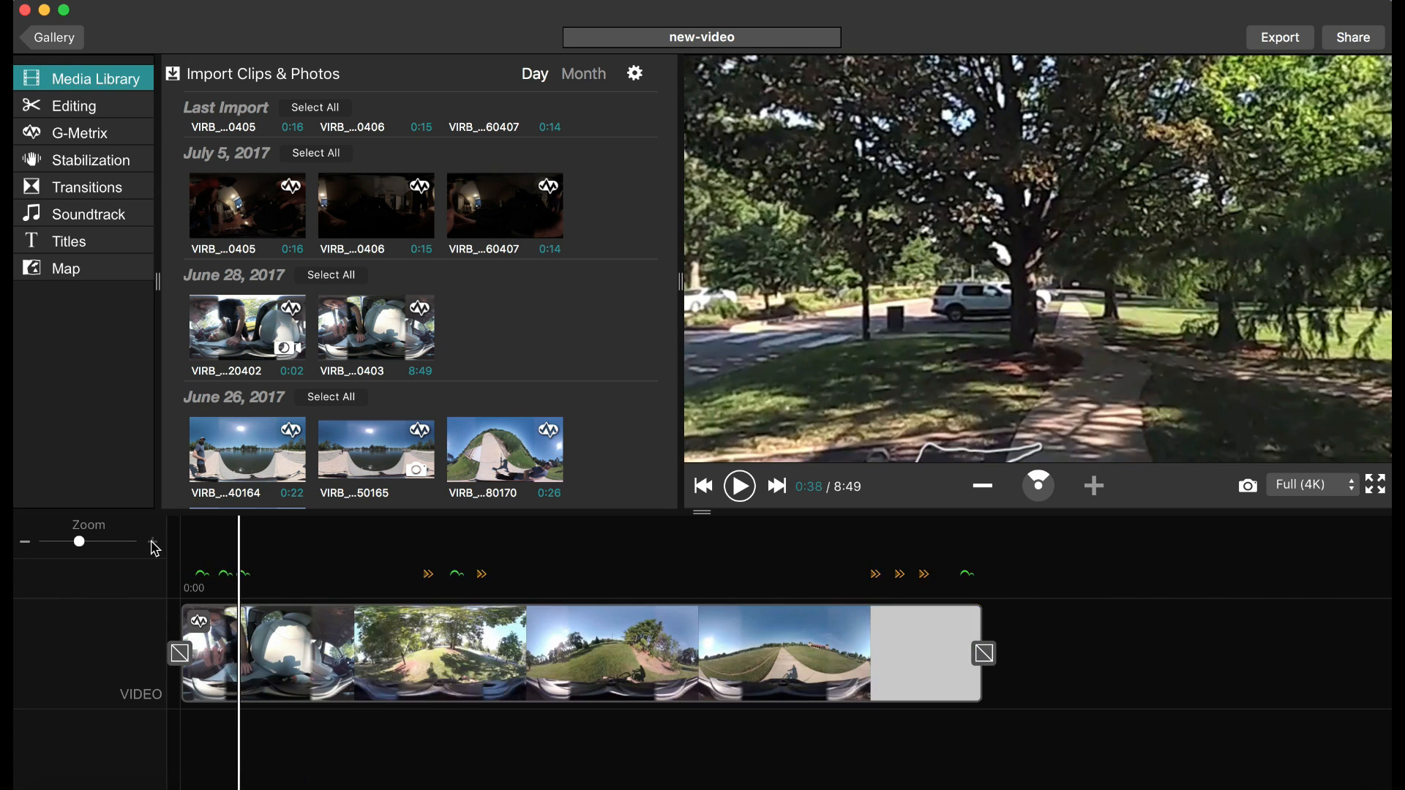
left_click(24, 544)
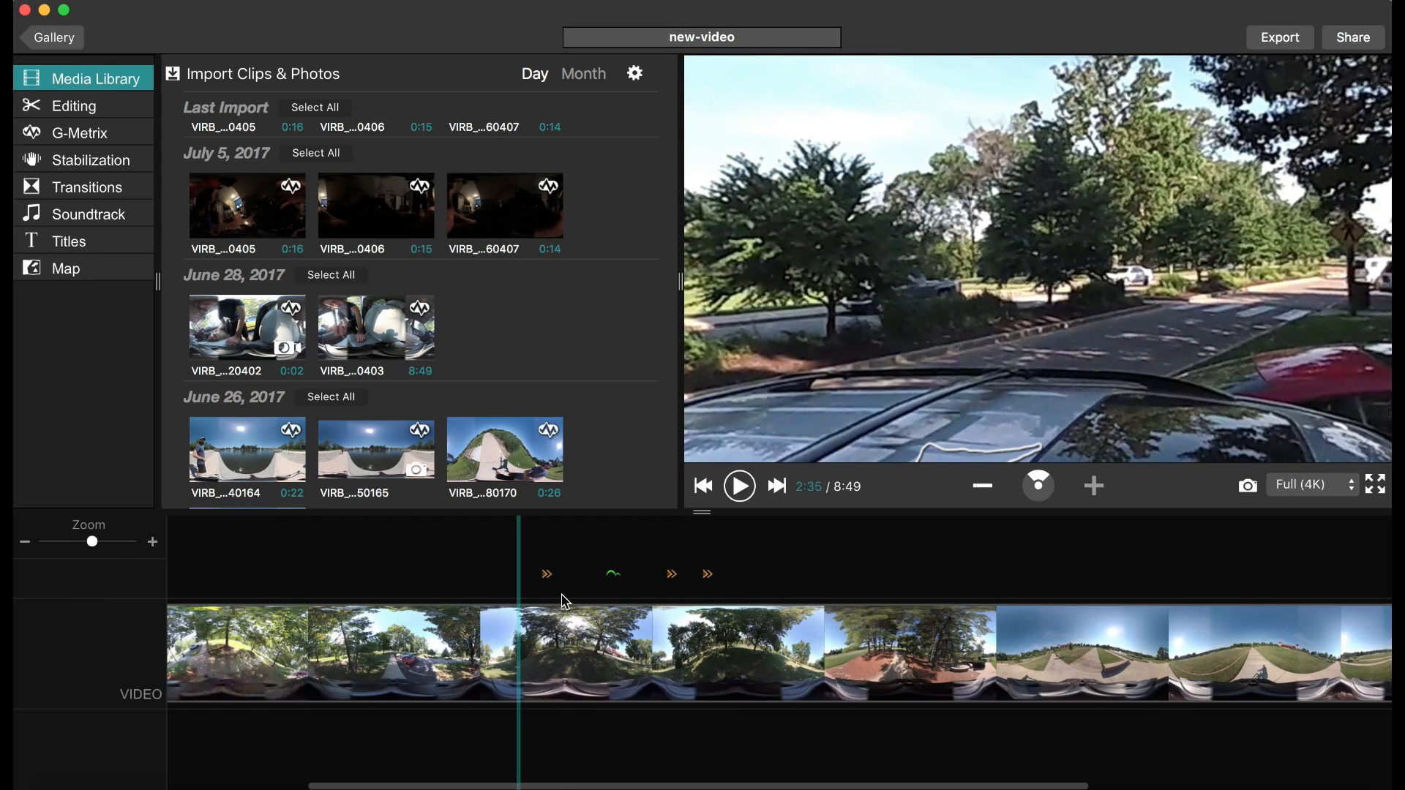
scroll(564, 602, "left", 3)
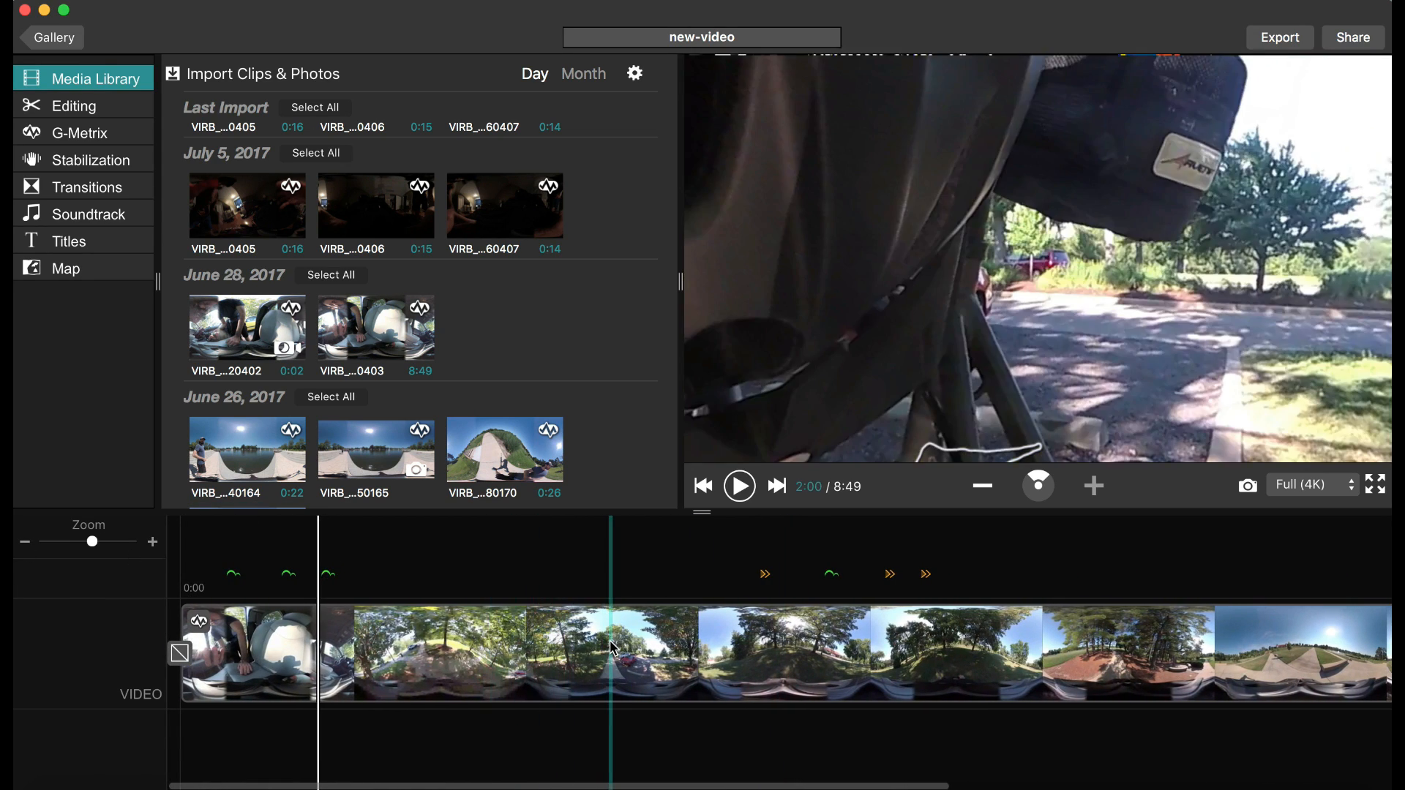
left_click(614, 648)
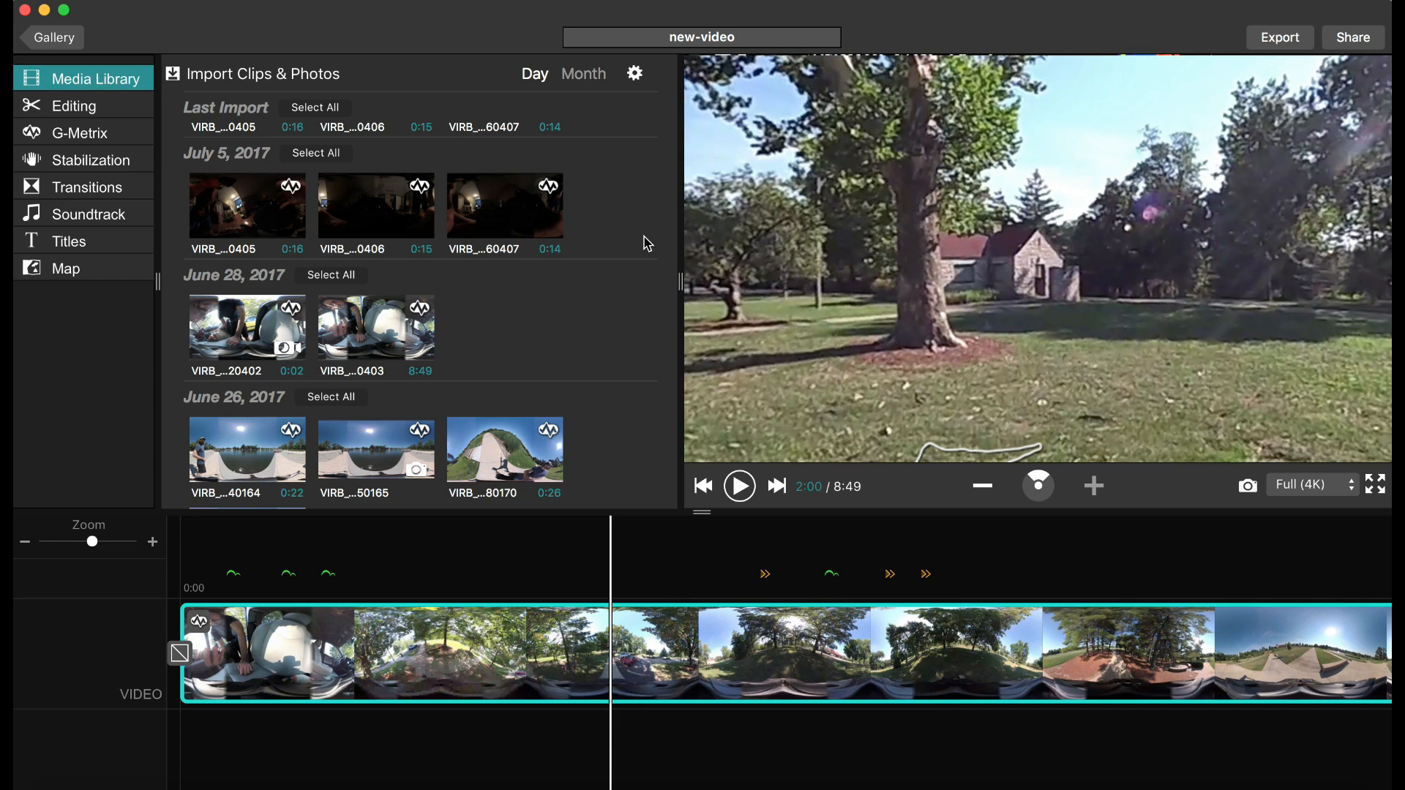
left_click(96, 108)
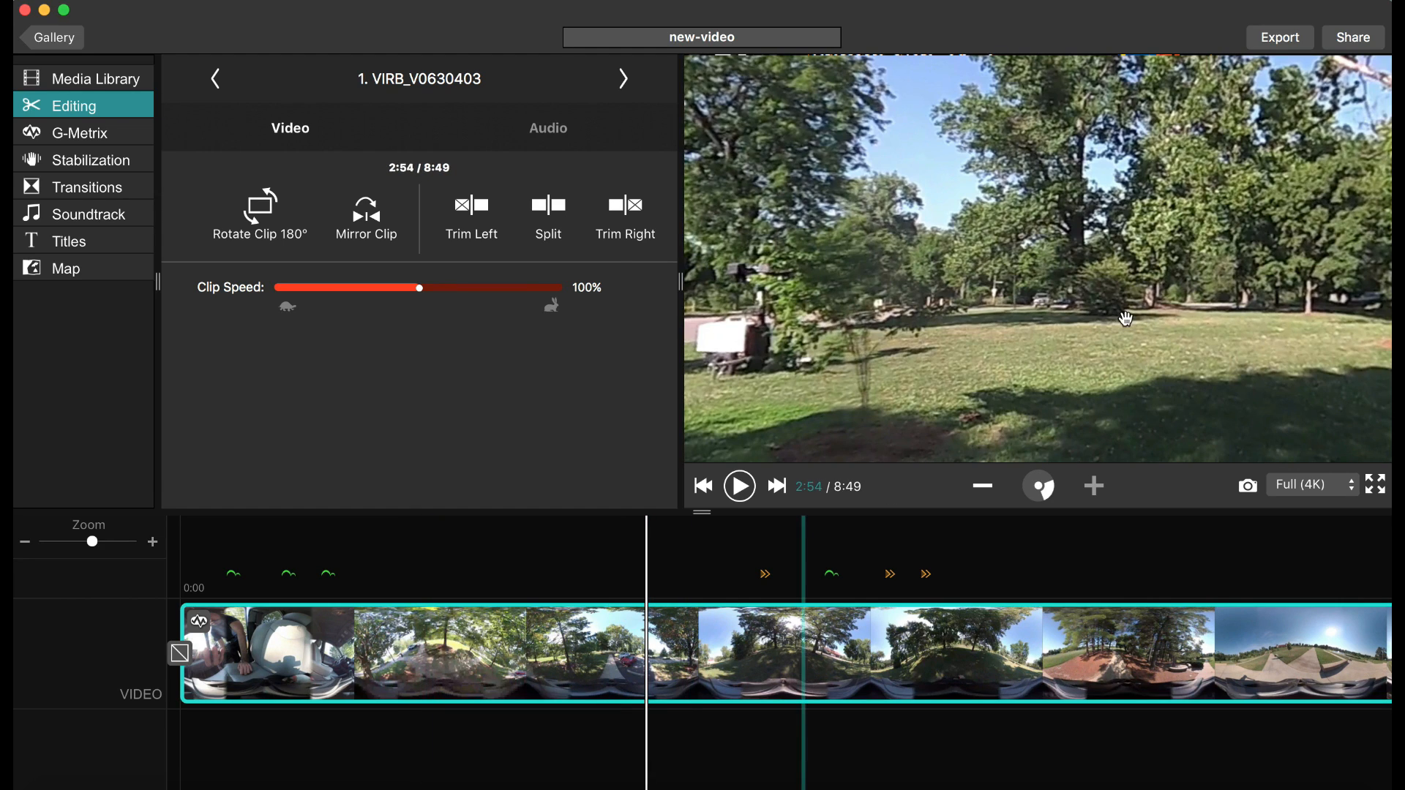
left_click_drag(1125, 319, 1065, 329)
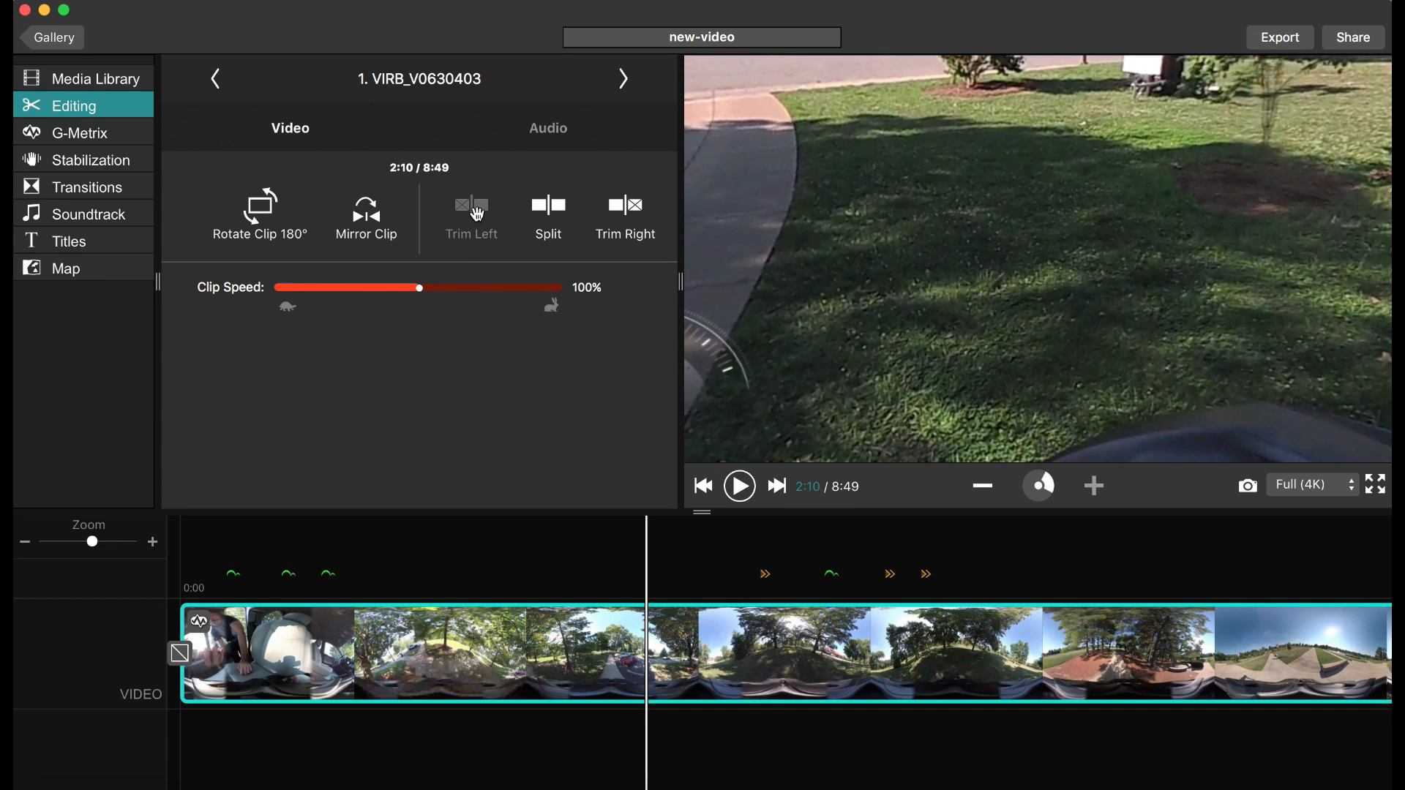
left_click(479, 220)
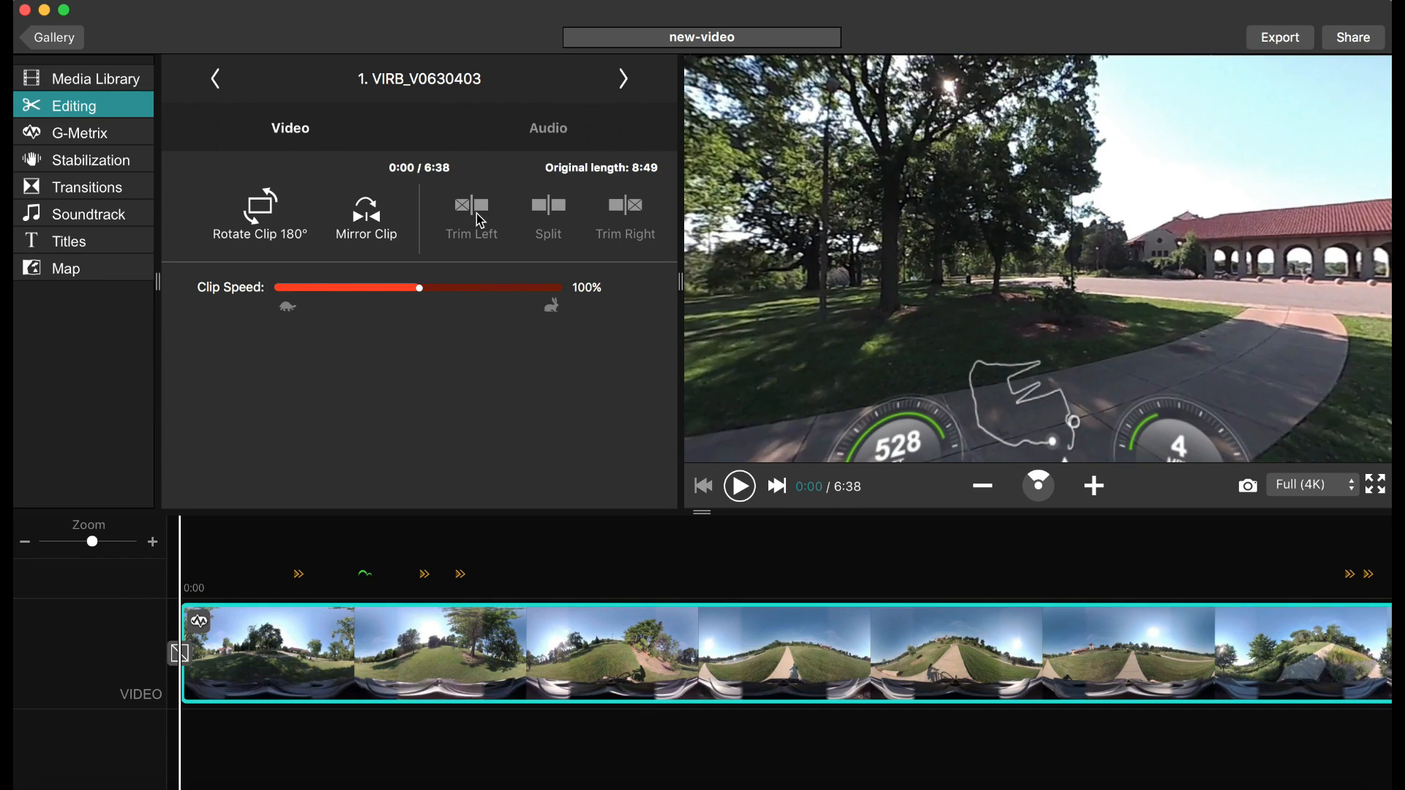
Trim off the end of the shortened clip after the 6:01 mark
left_click_drag(941, 289, 960, 353)
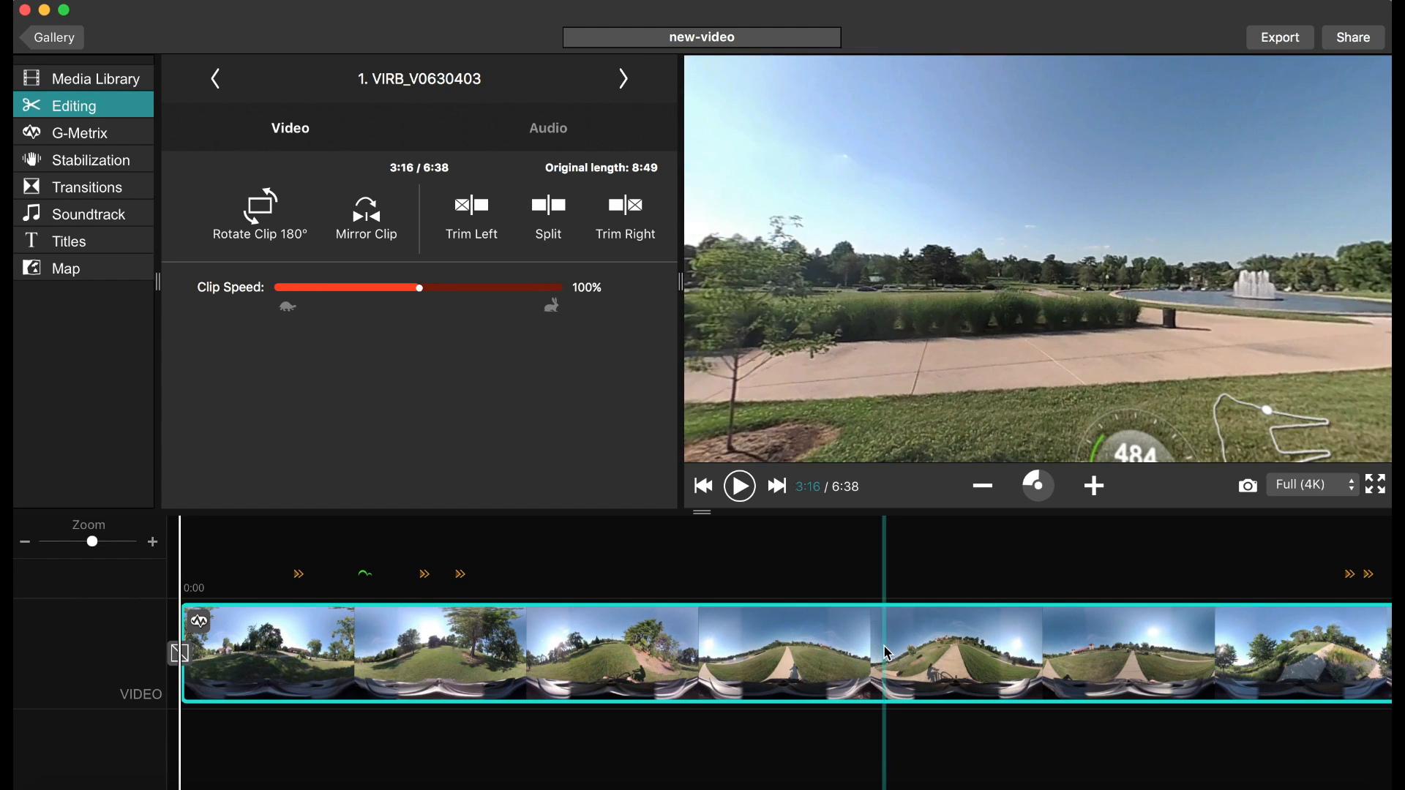
scroll(884, 651, "right", 10)
scroll(803, 663, "left", 5)
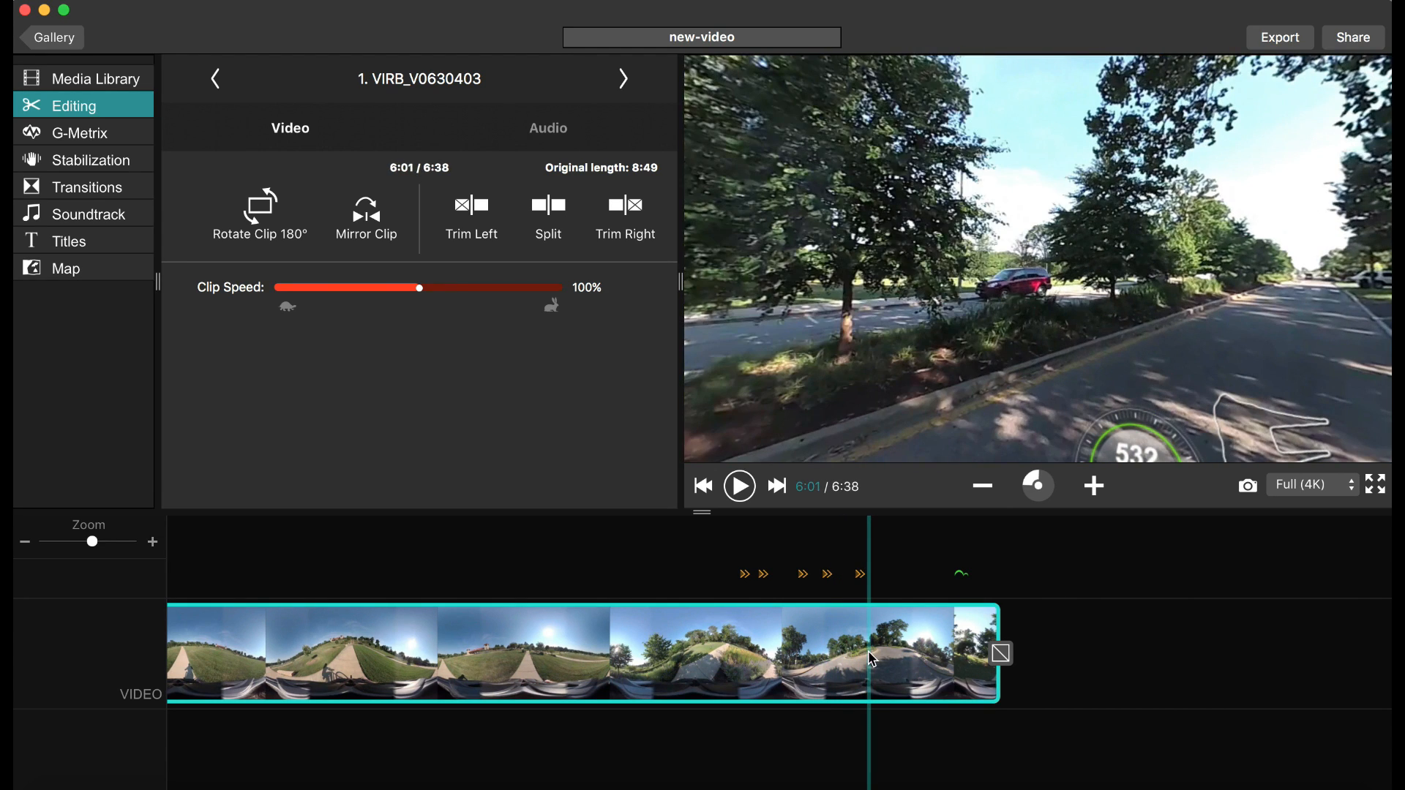
left_click(868, 657)
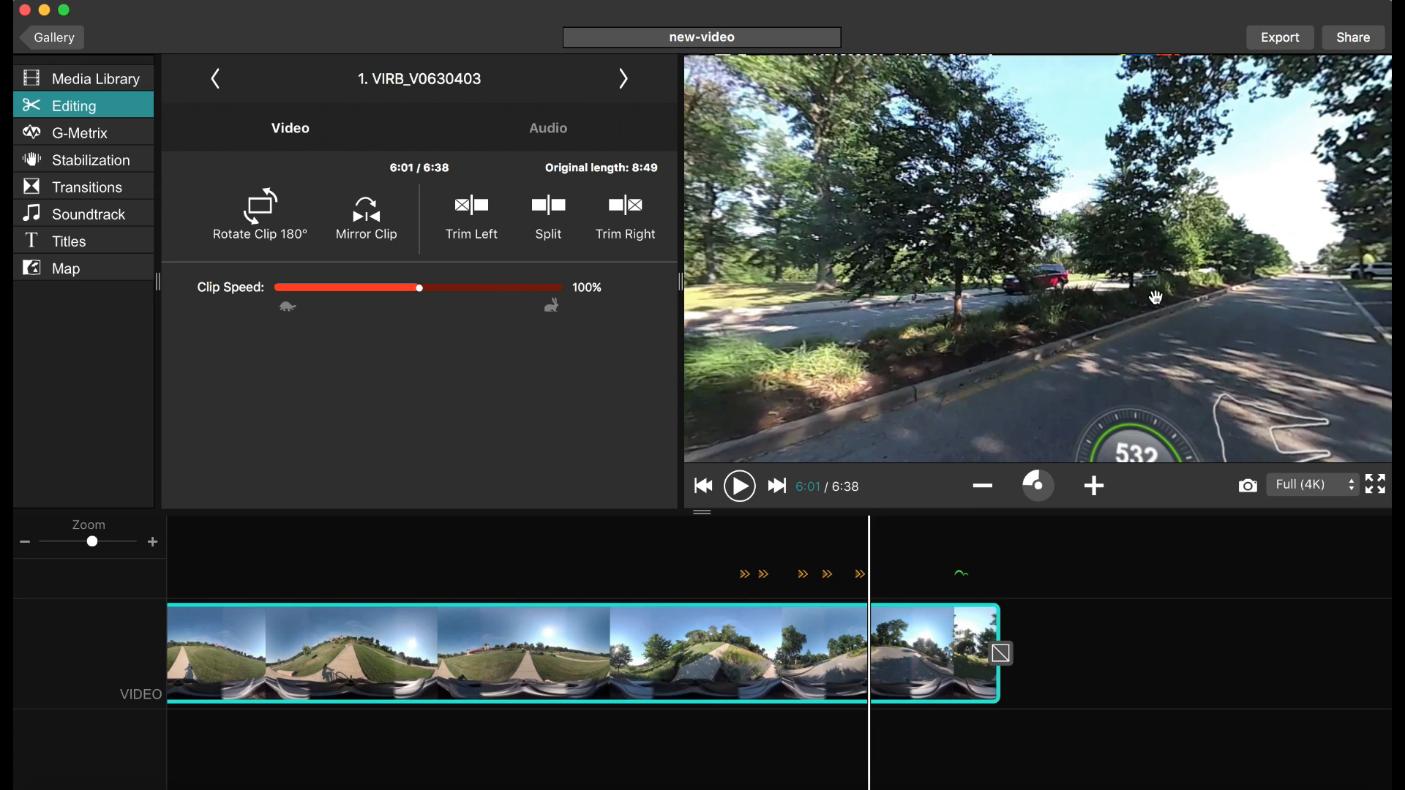
left_click_drag(1155, 297, 956, 303)
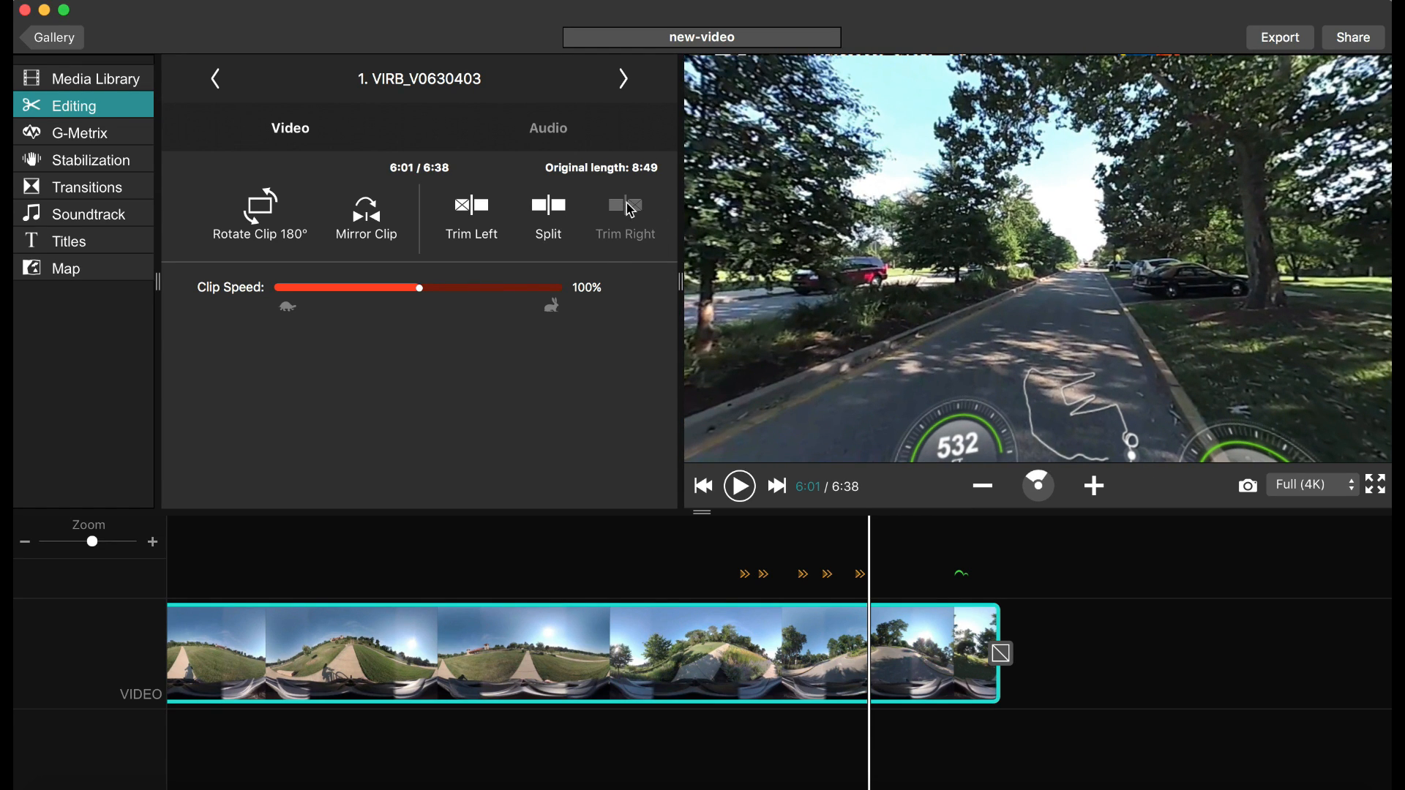
left_click(631, 210)
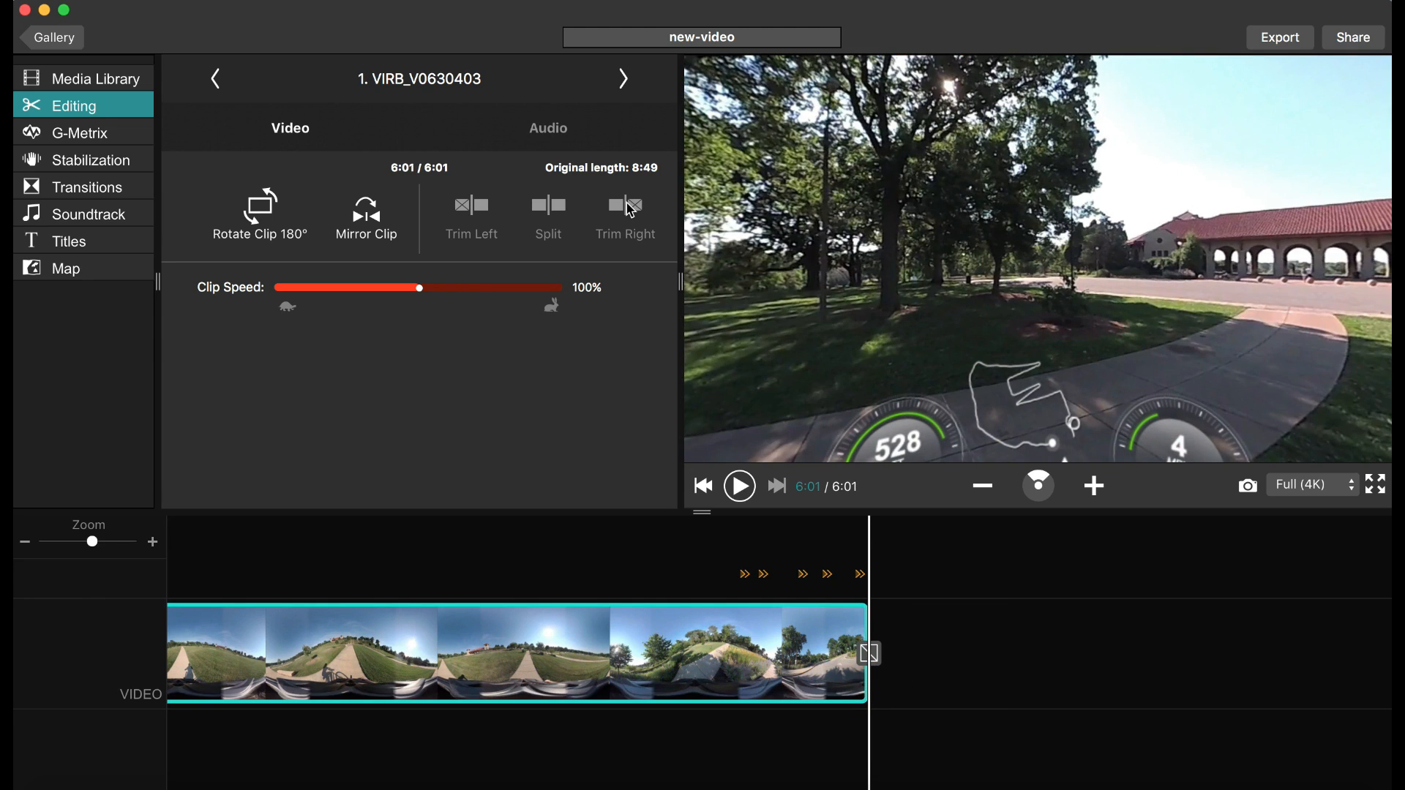
Split the trimmed clip in two at the 5:02 mark
left_click(393, 597)
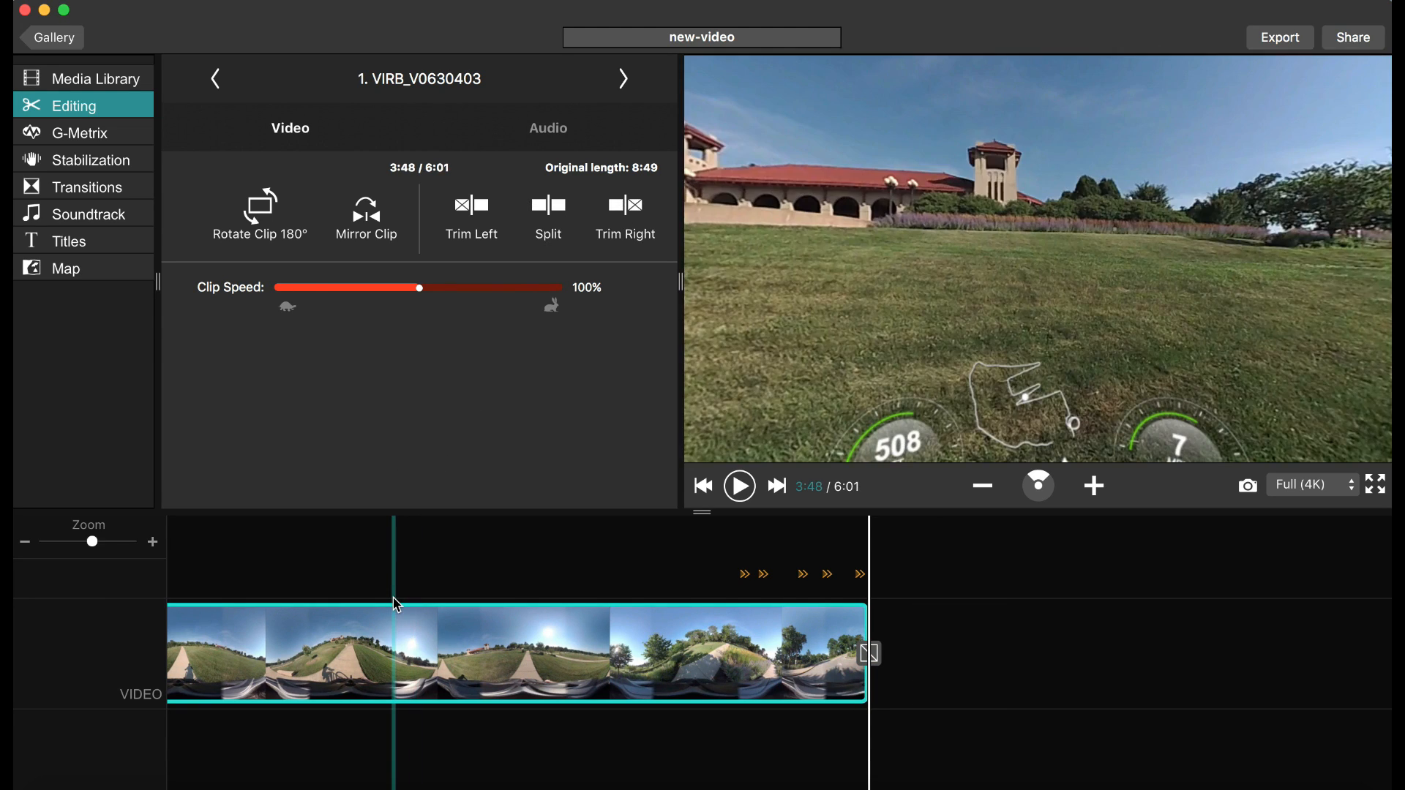
scroll(393, 597, "left", 8)
left_click_drag(398, 600, 566, 636)
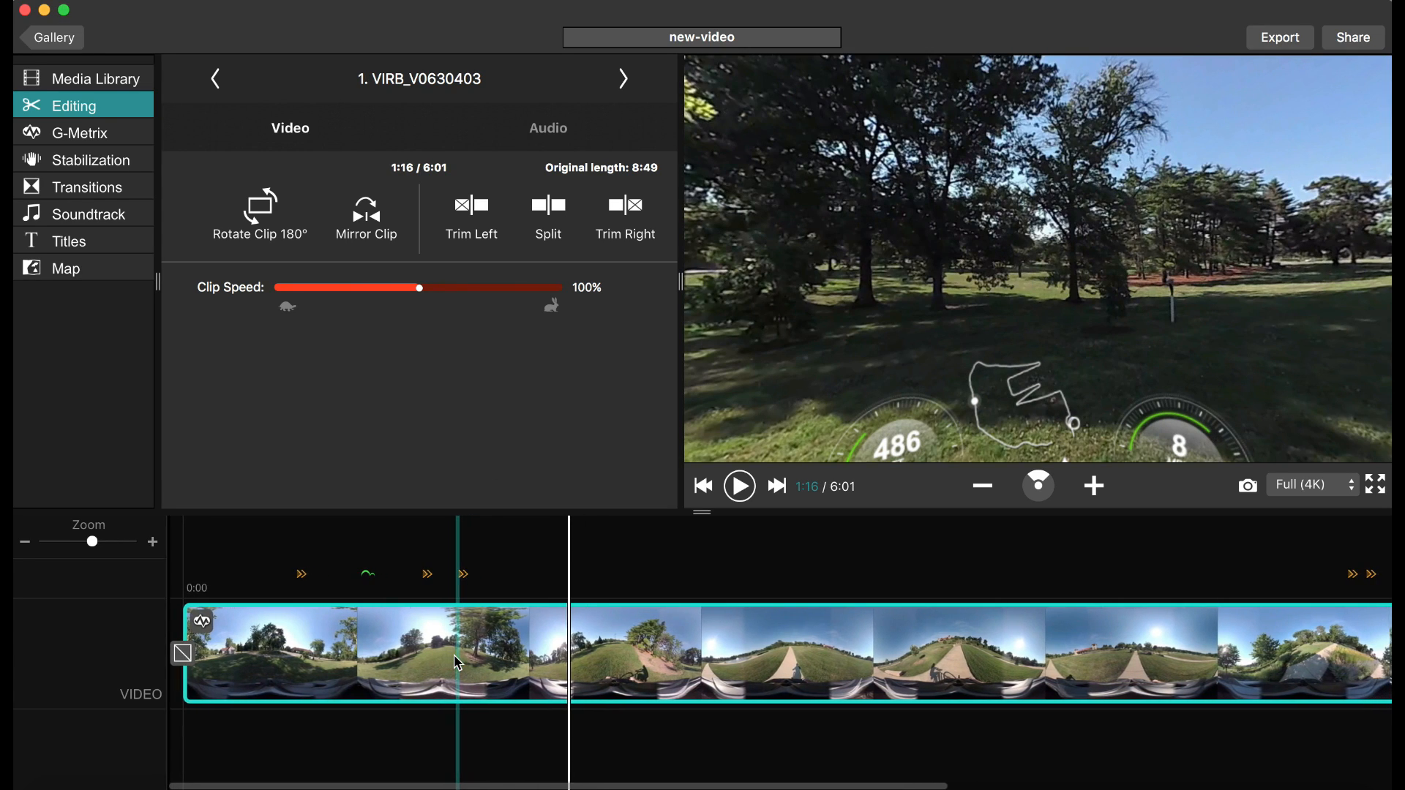
scroll(825, 666, "right", 10)
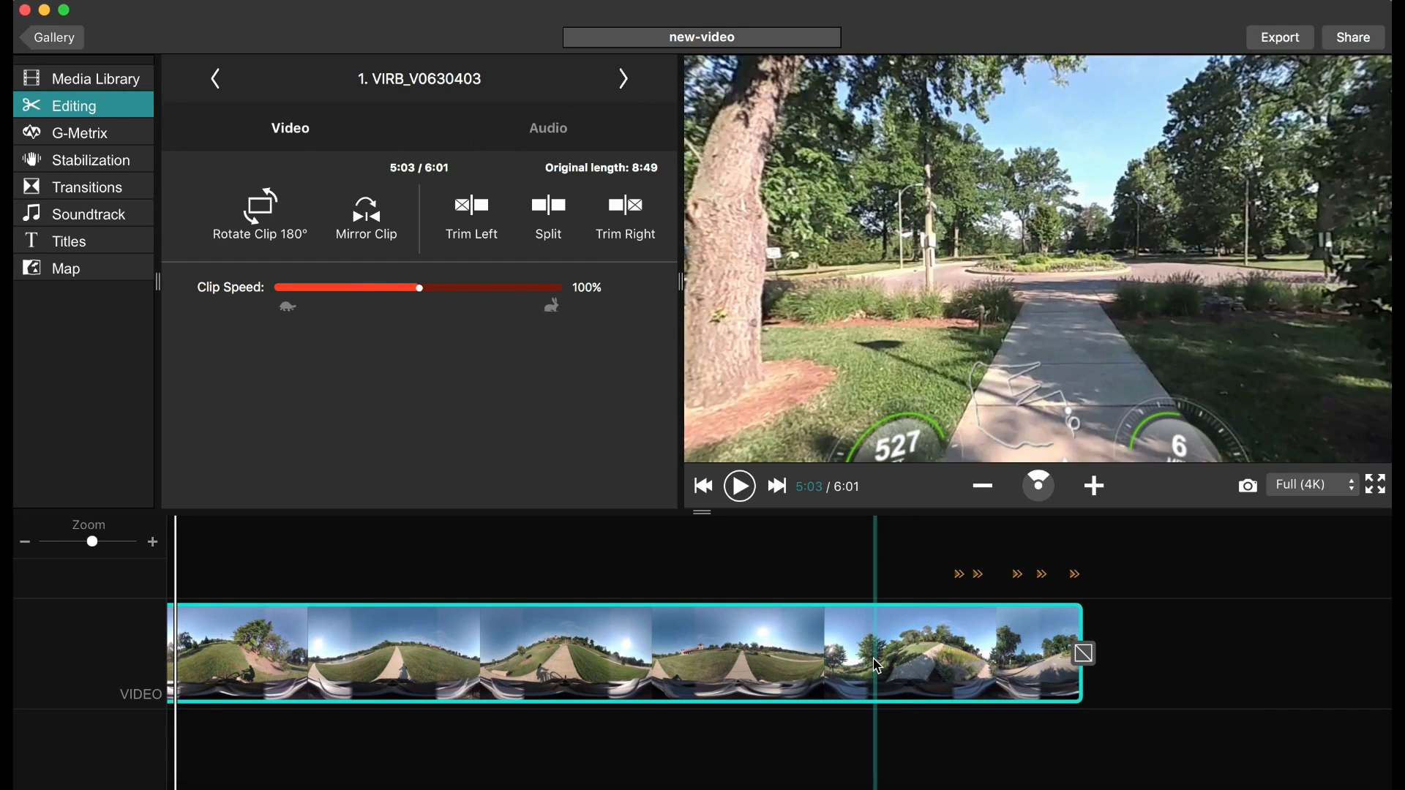
left_click(875, 665)
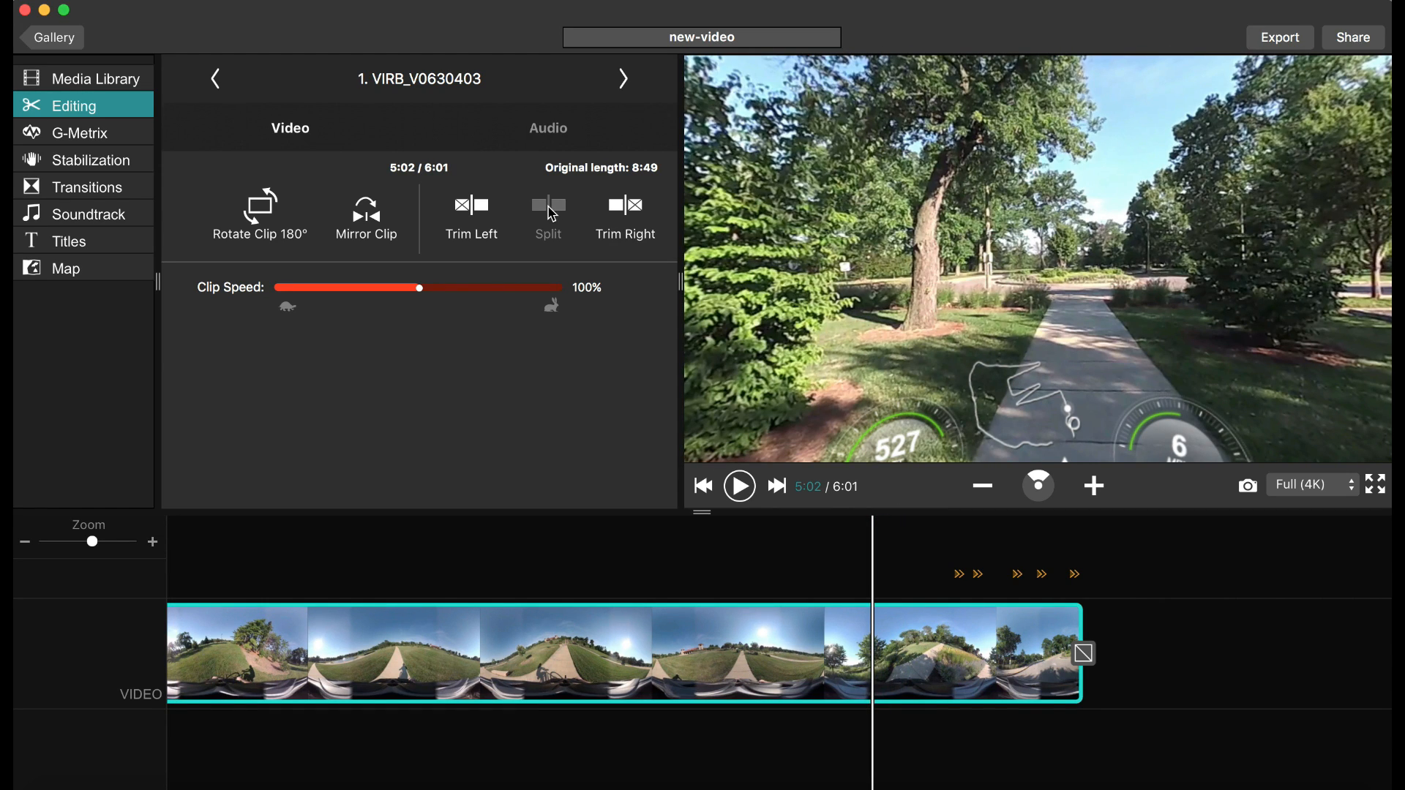
left_click(550, 212)
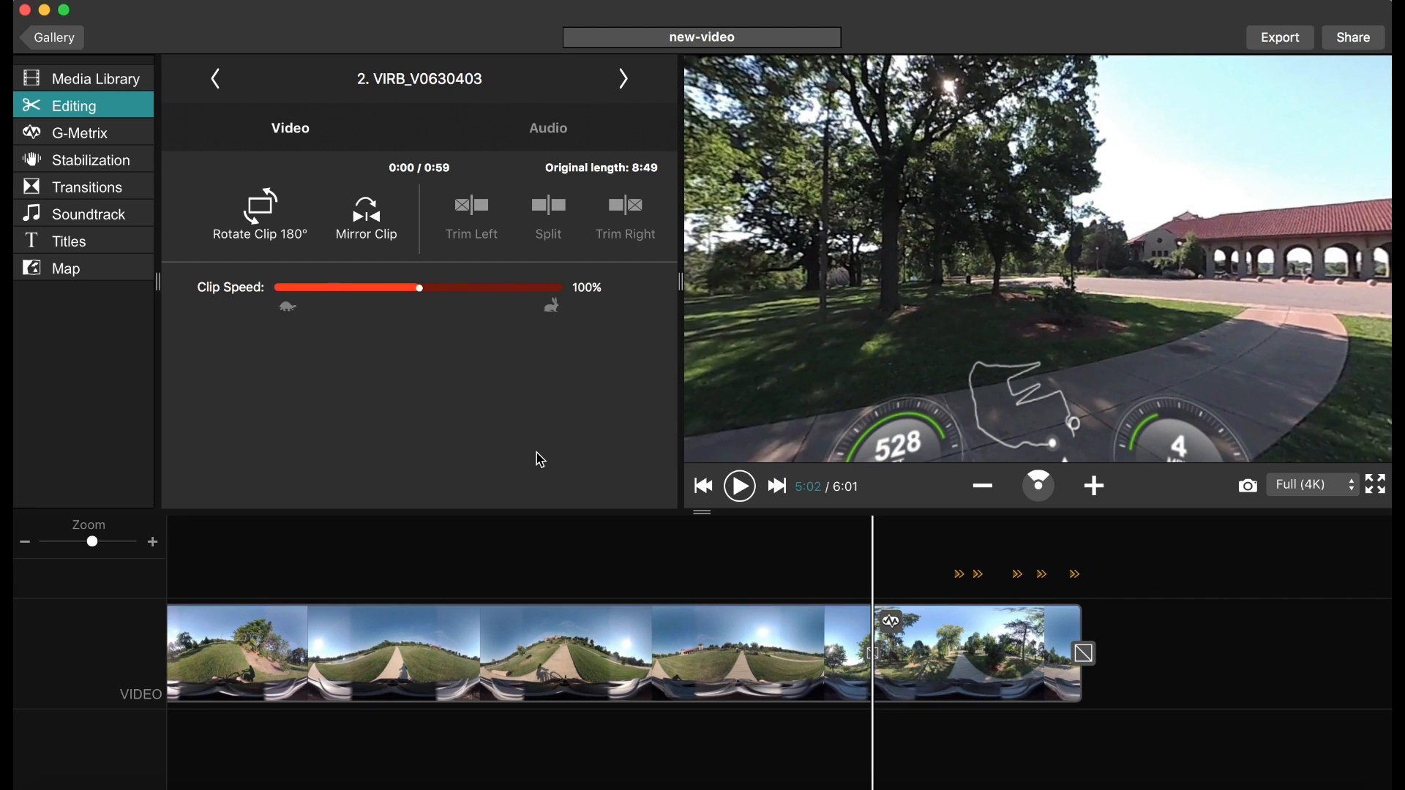
Select the first part of the split clip, placing the playhead at 4:25
left_click(1127, 684)
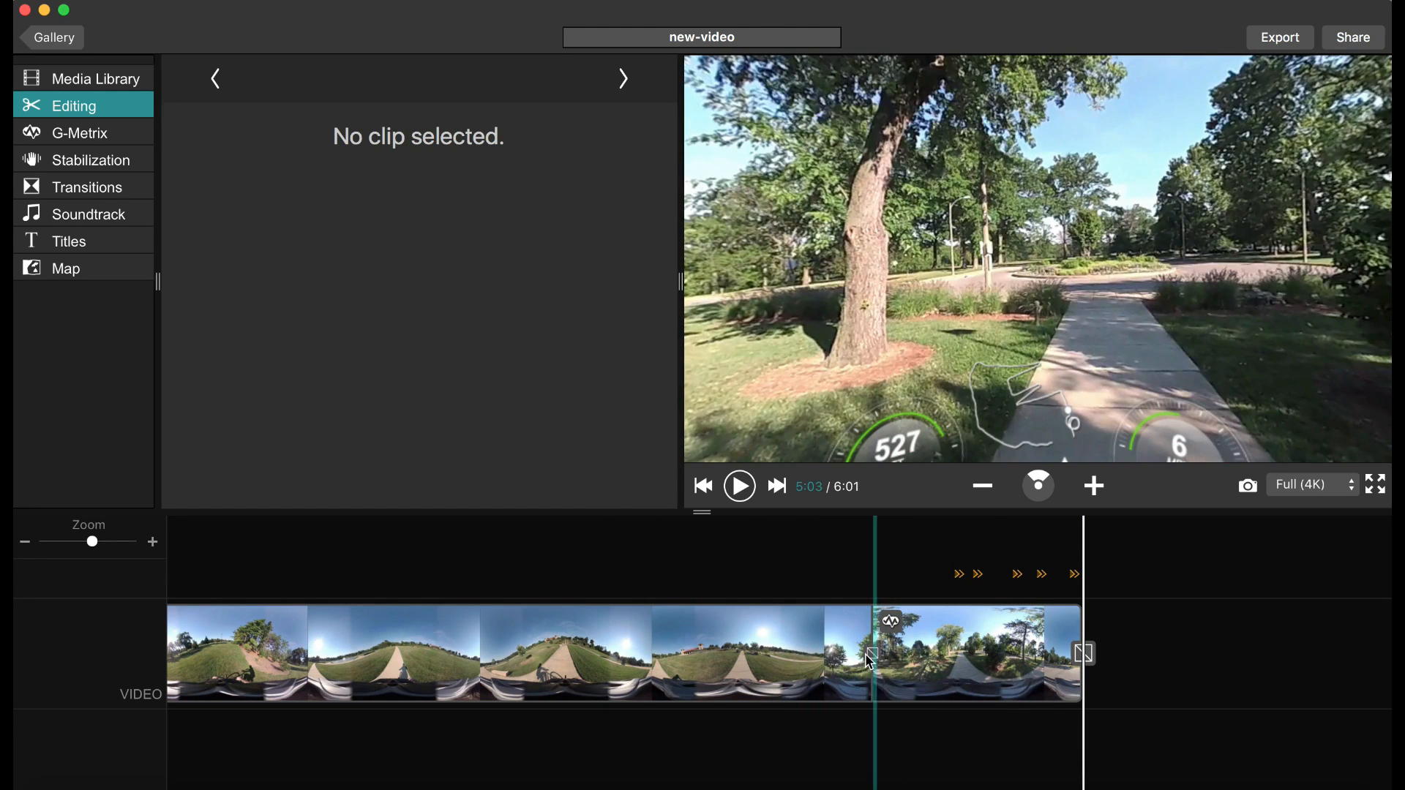
left_click(745, 688)
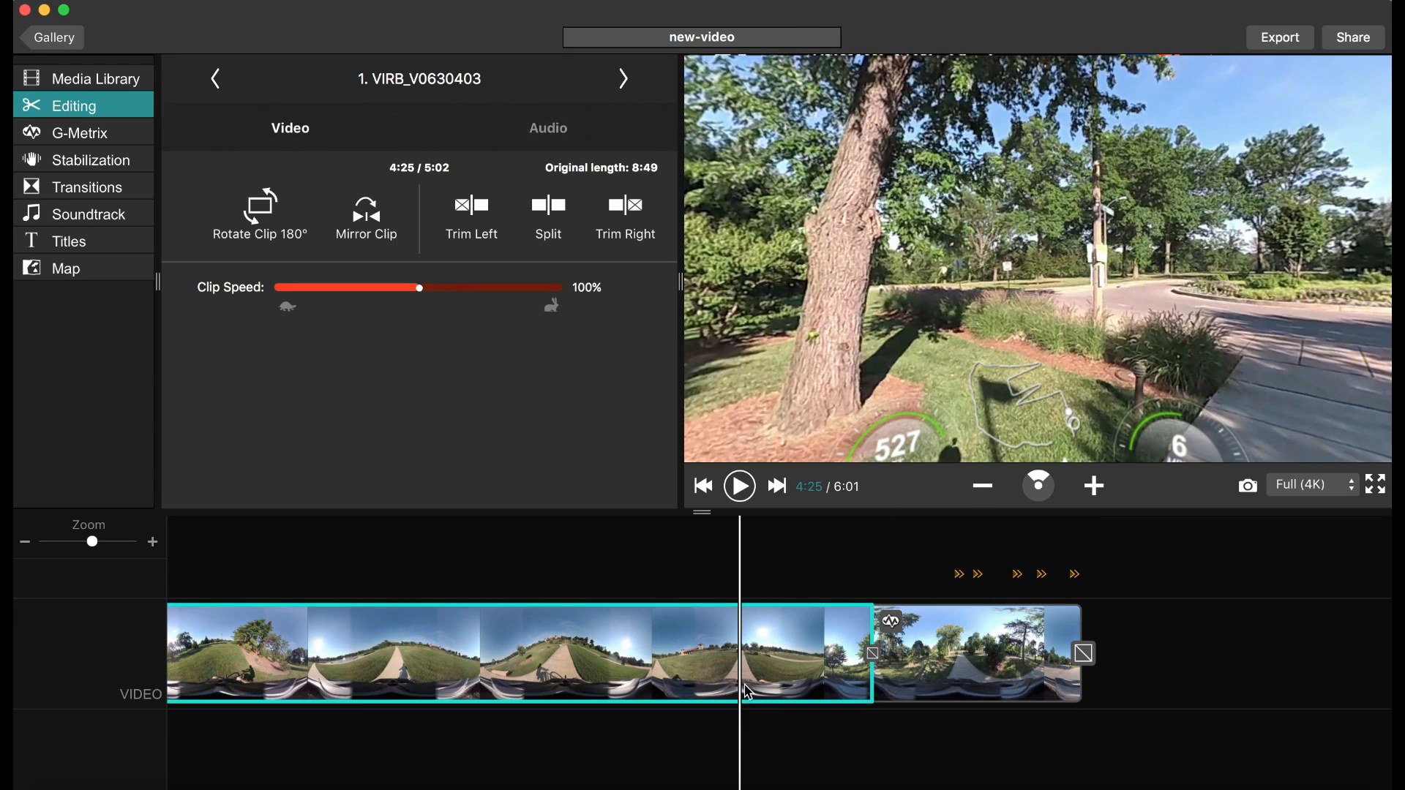
scroll(1146, 709, "left", 2)
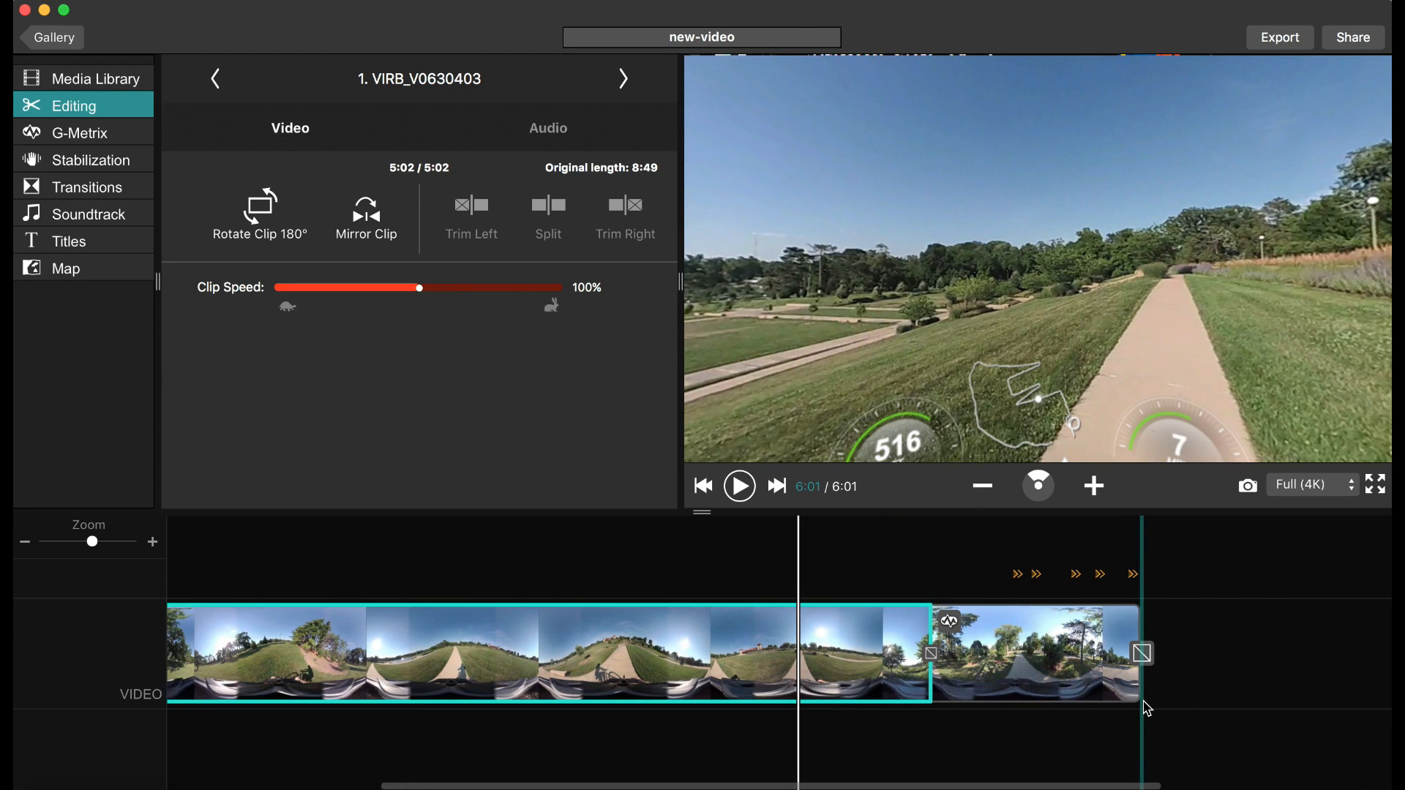
Select the second part of the split clip and play it back from its start at the current speed
scroll(1146, 709, "left", 10)
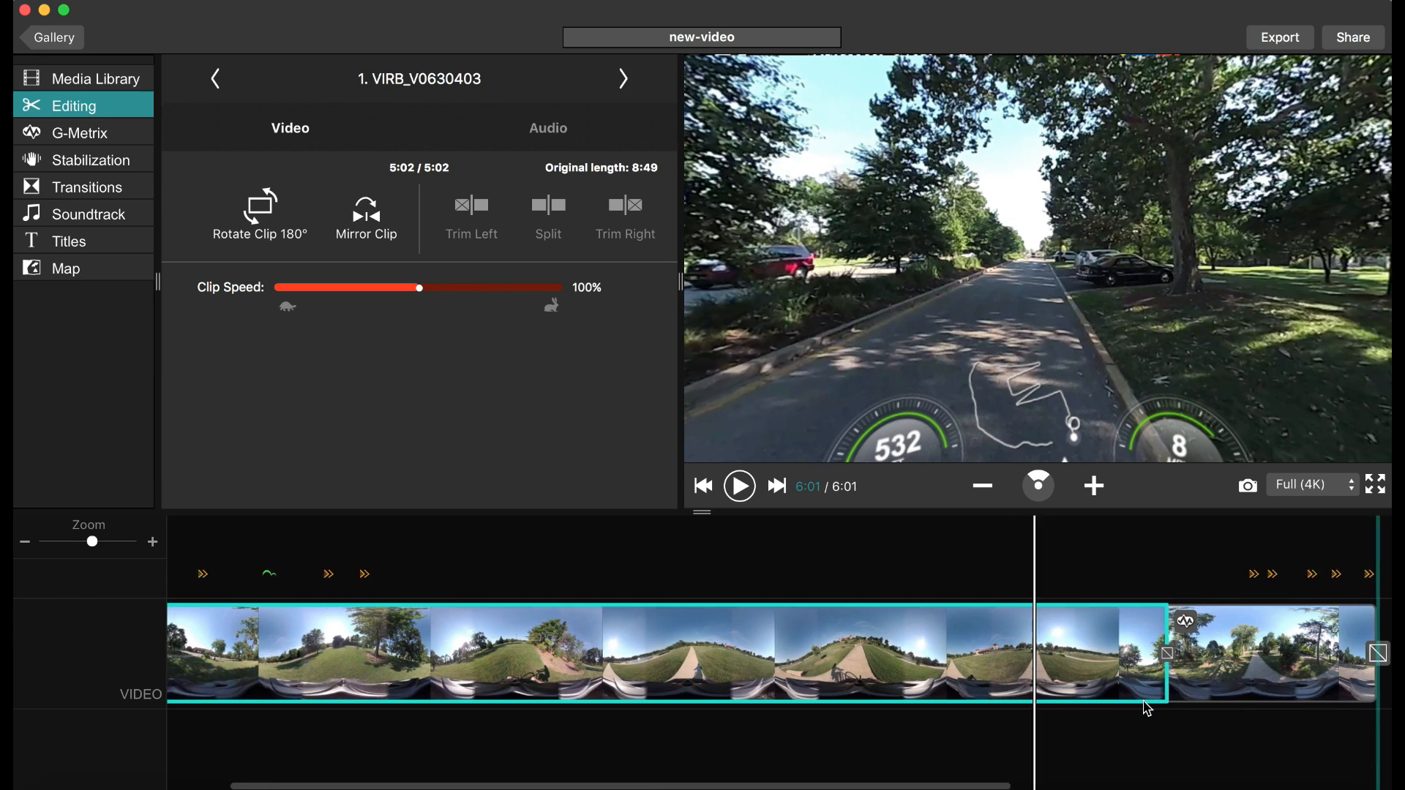
scroll(1146, 709, "right", 10)
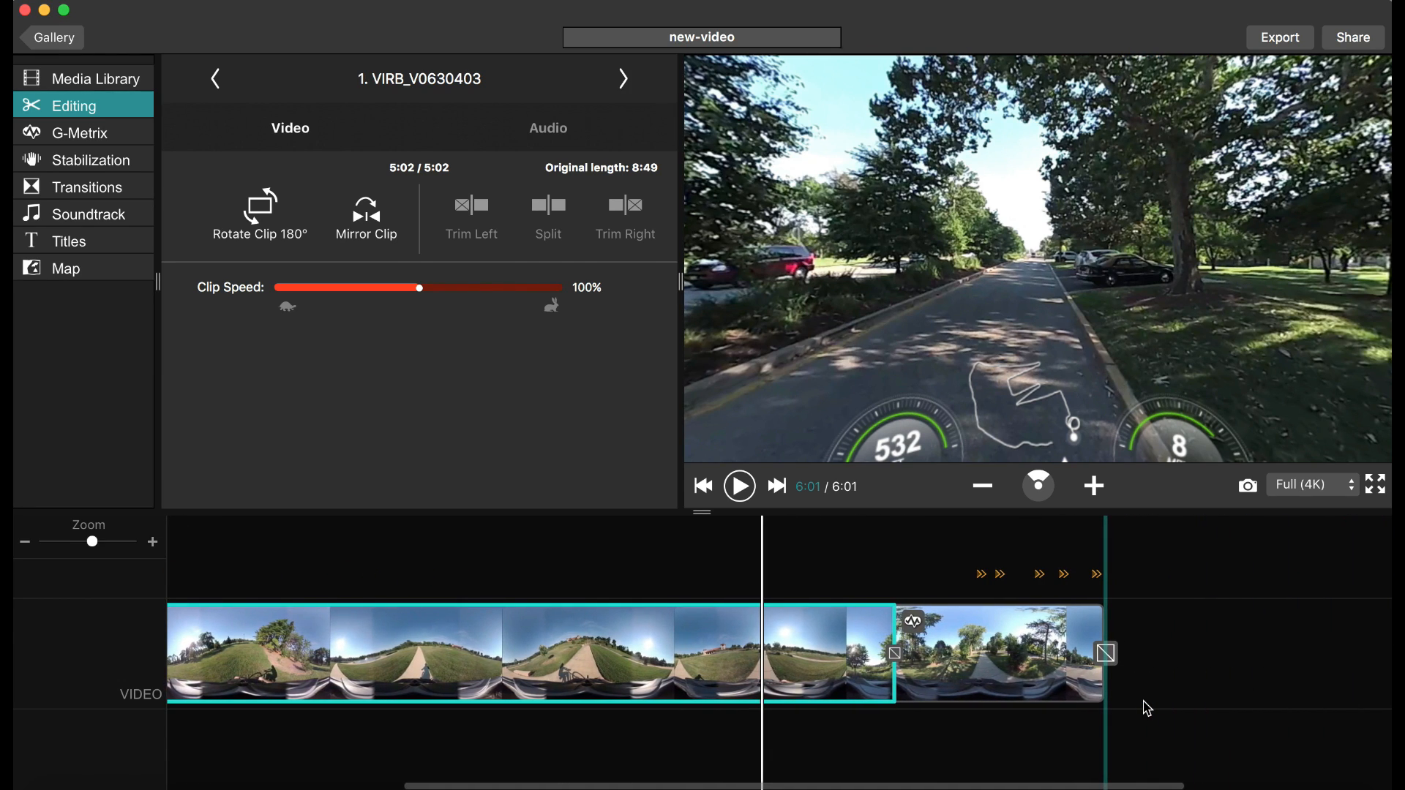
left_click(997, 673)
scroll(1061, 658, "right", 2)
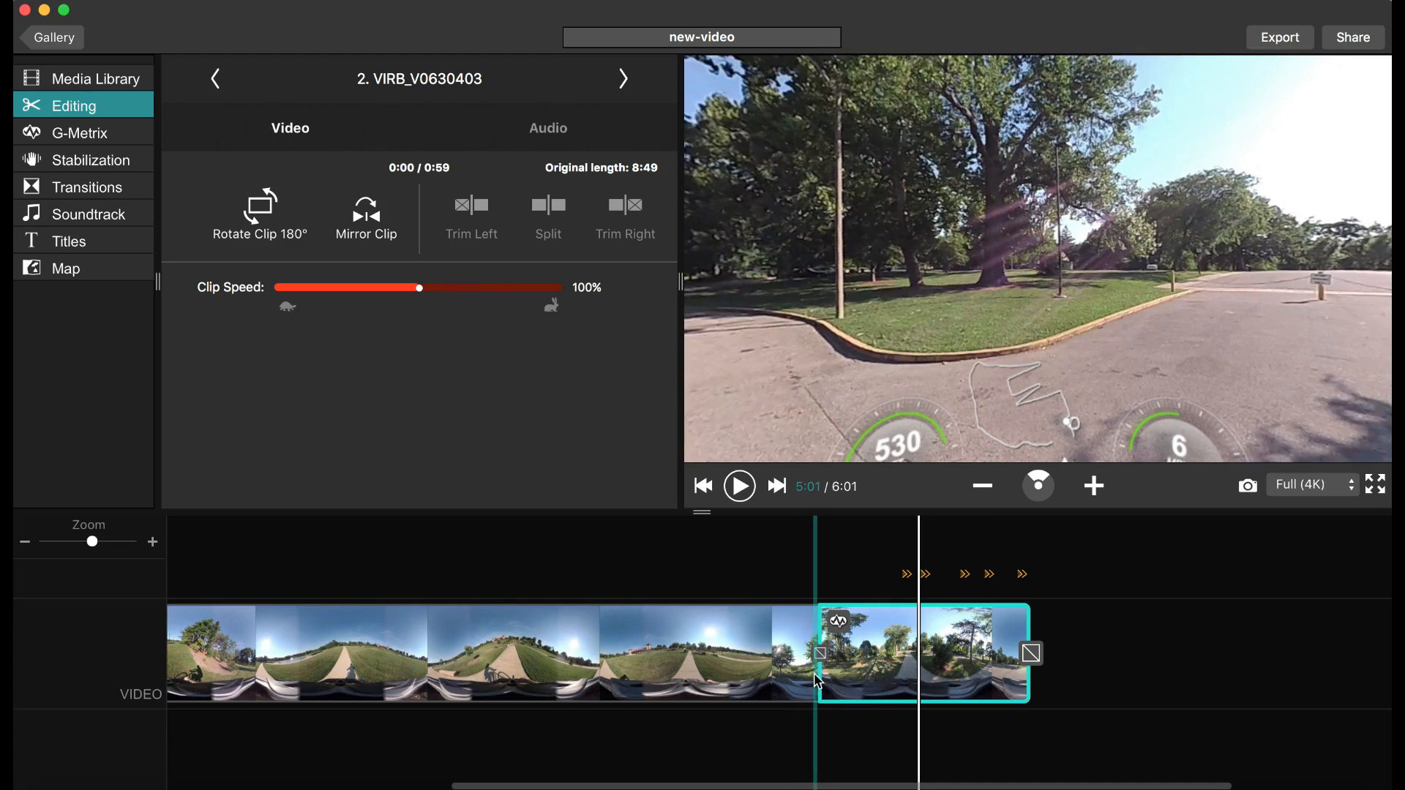
left_click(821, 682)
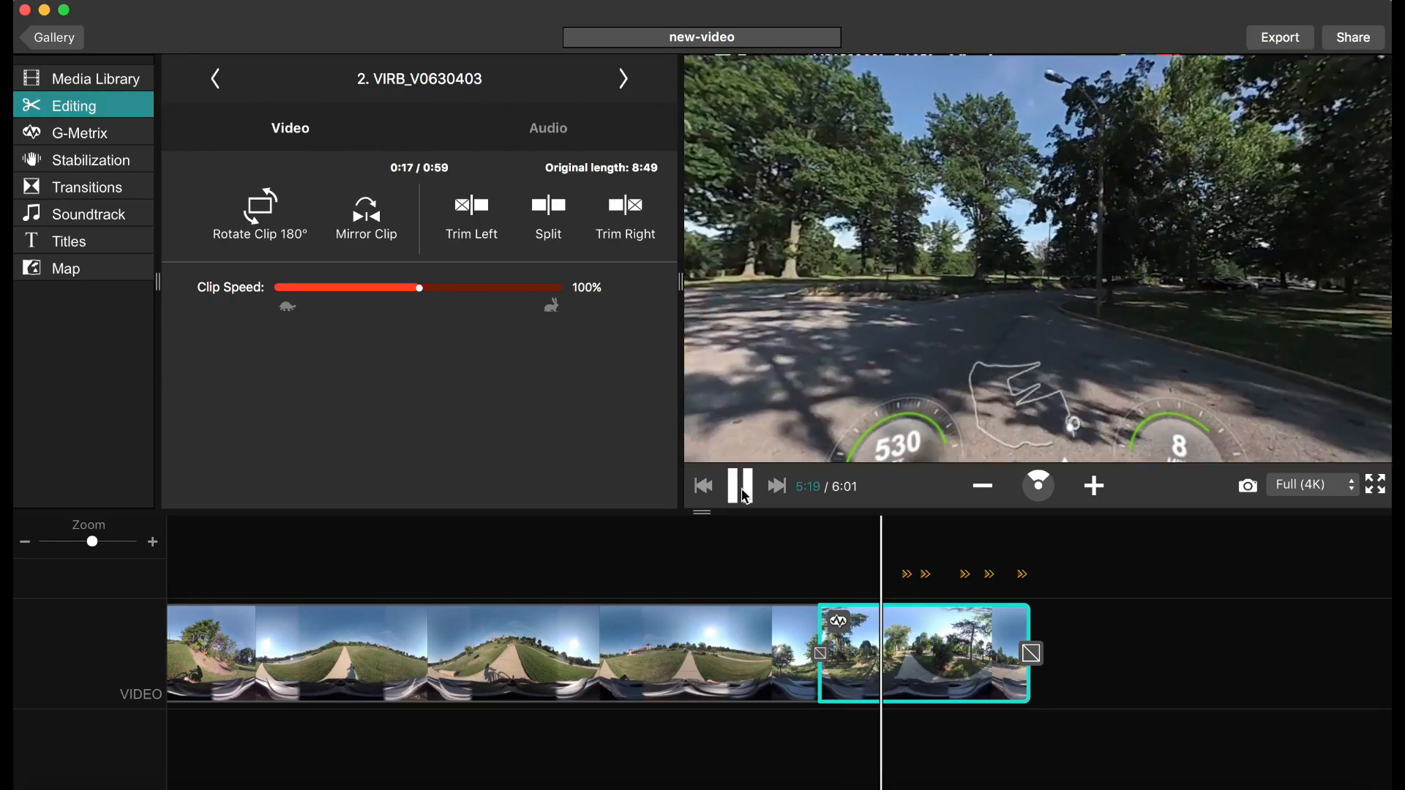
left_click(744, 497)
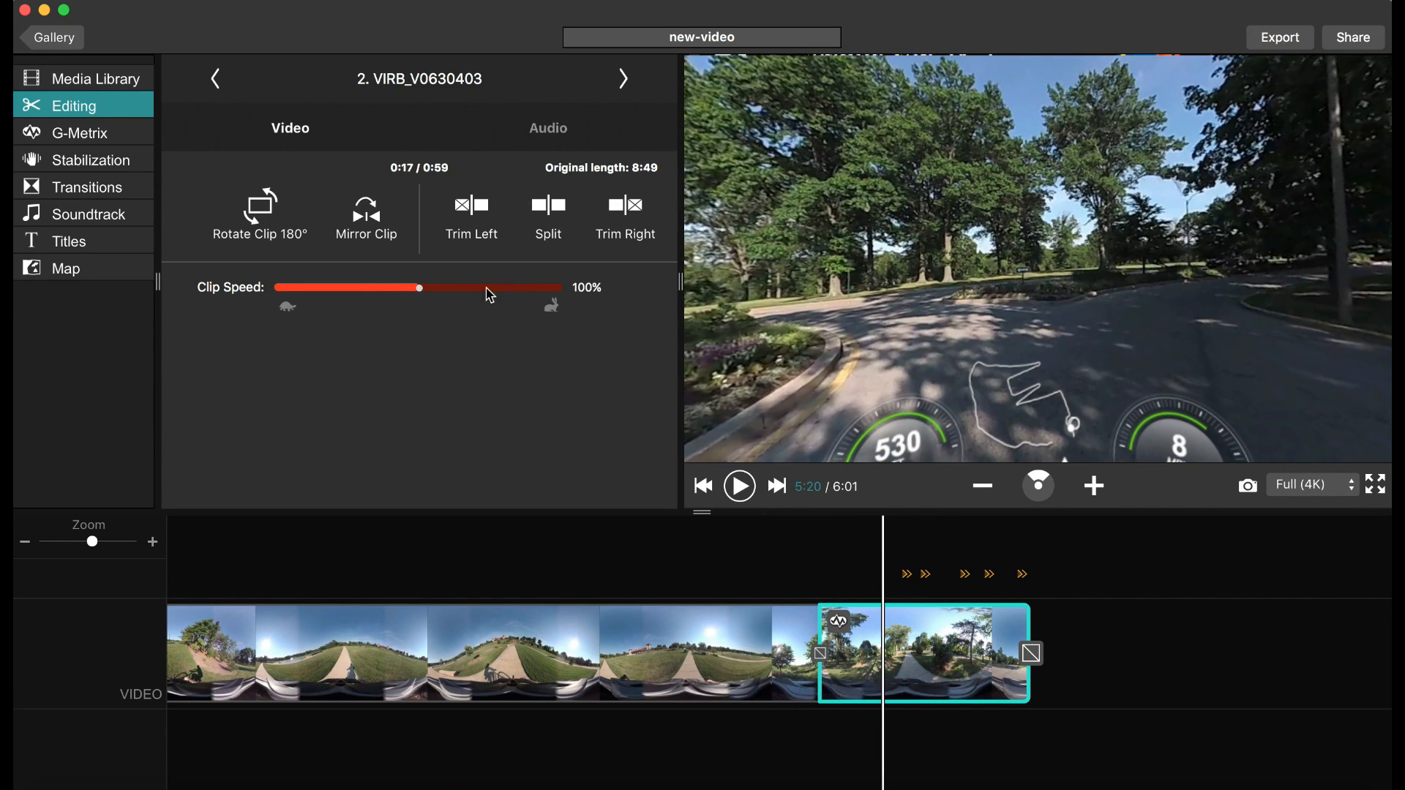
Set the second clip's speed to 800% and preview the footage from the cut between the two clips
left_click(560, 296)
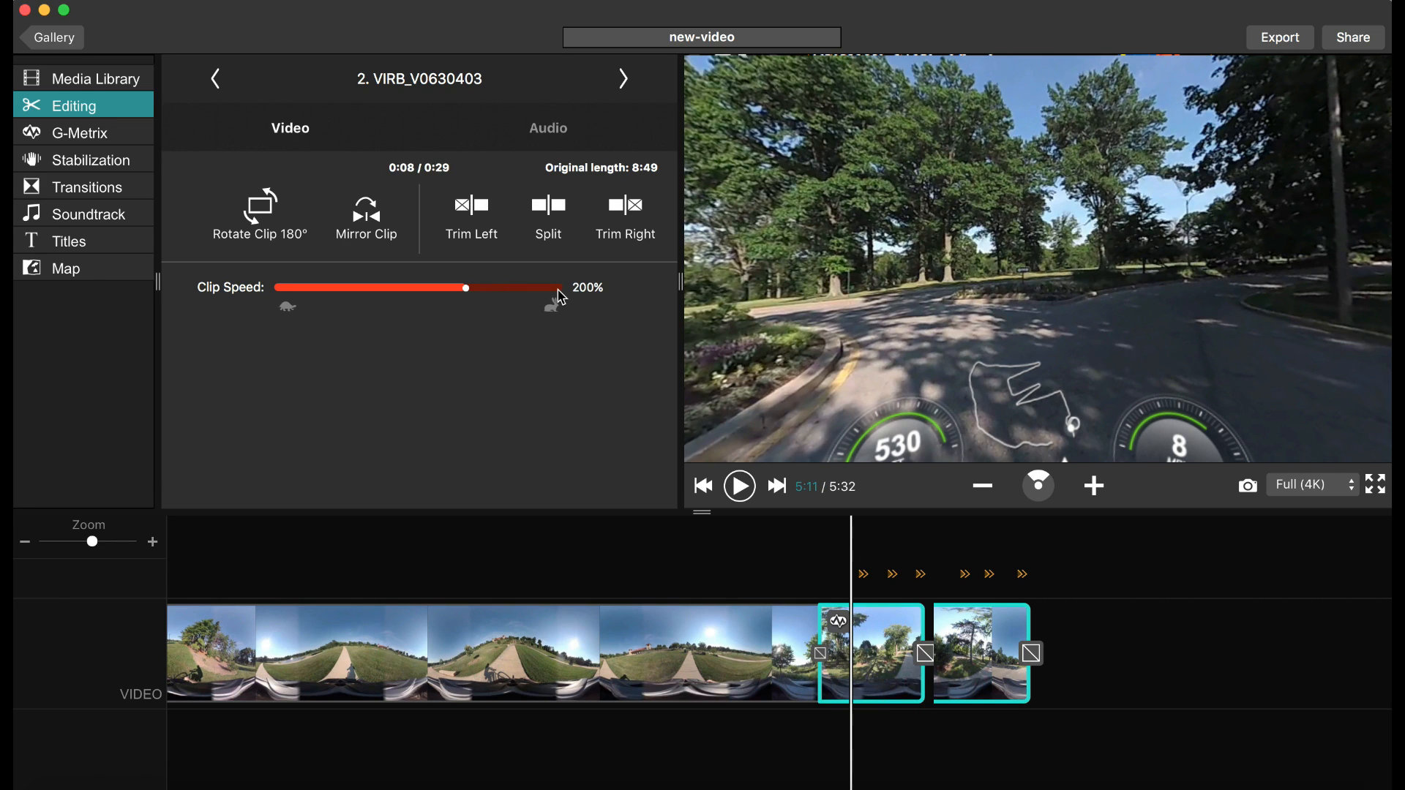
left_click(558, 292)
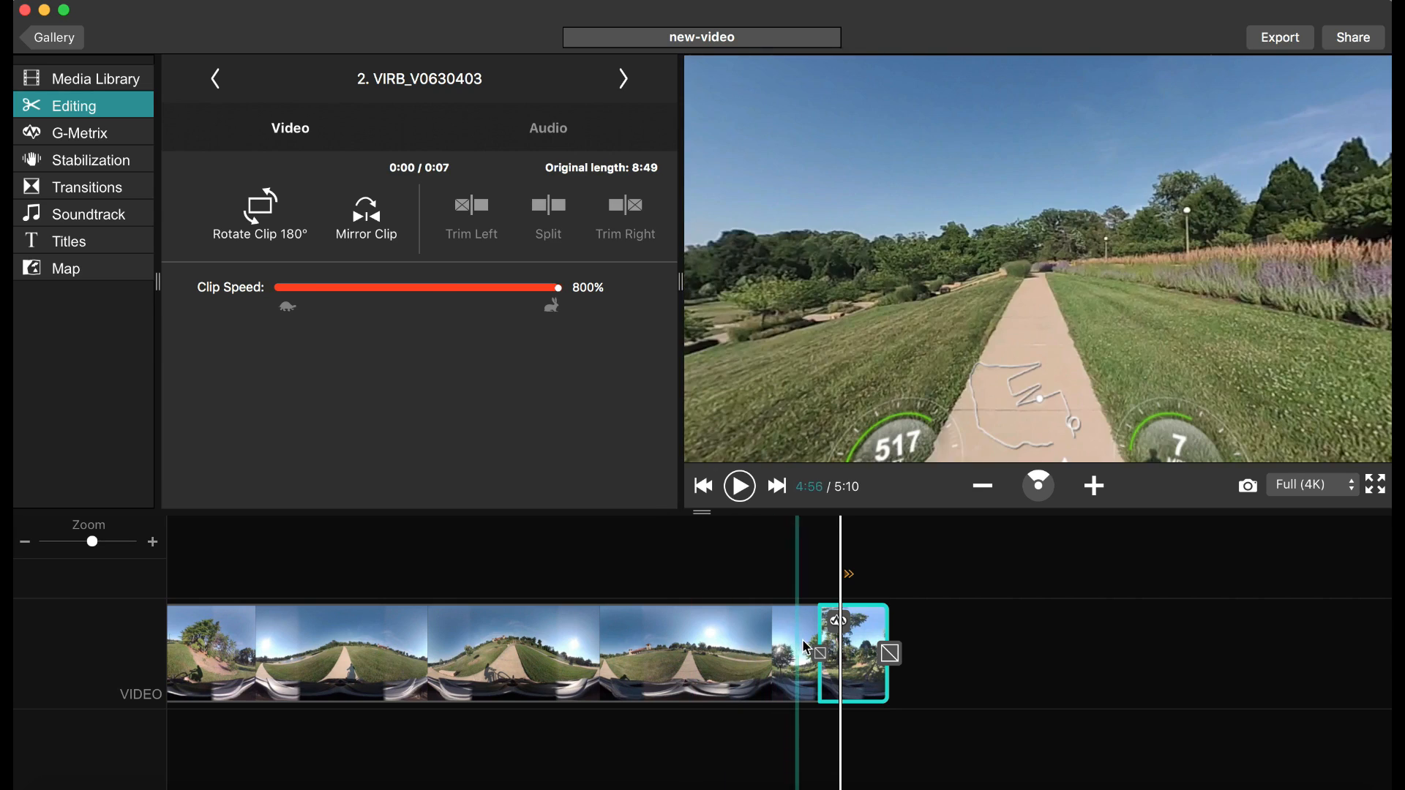
left_click(821, 655)
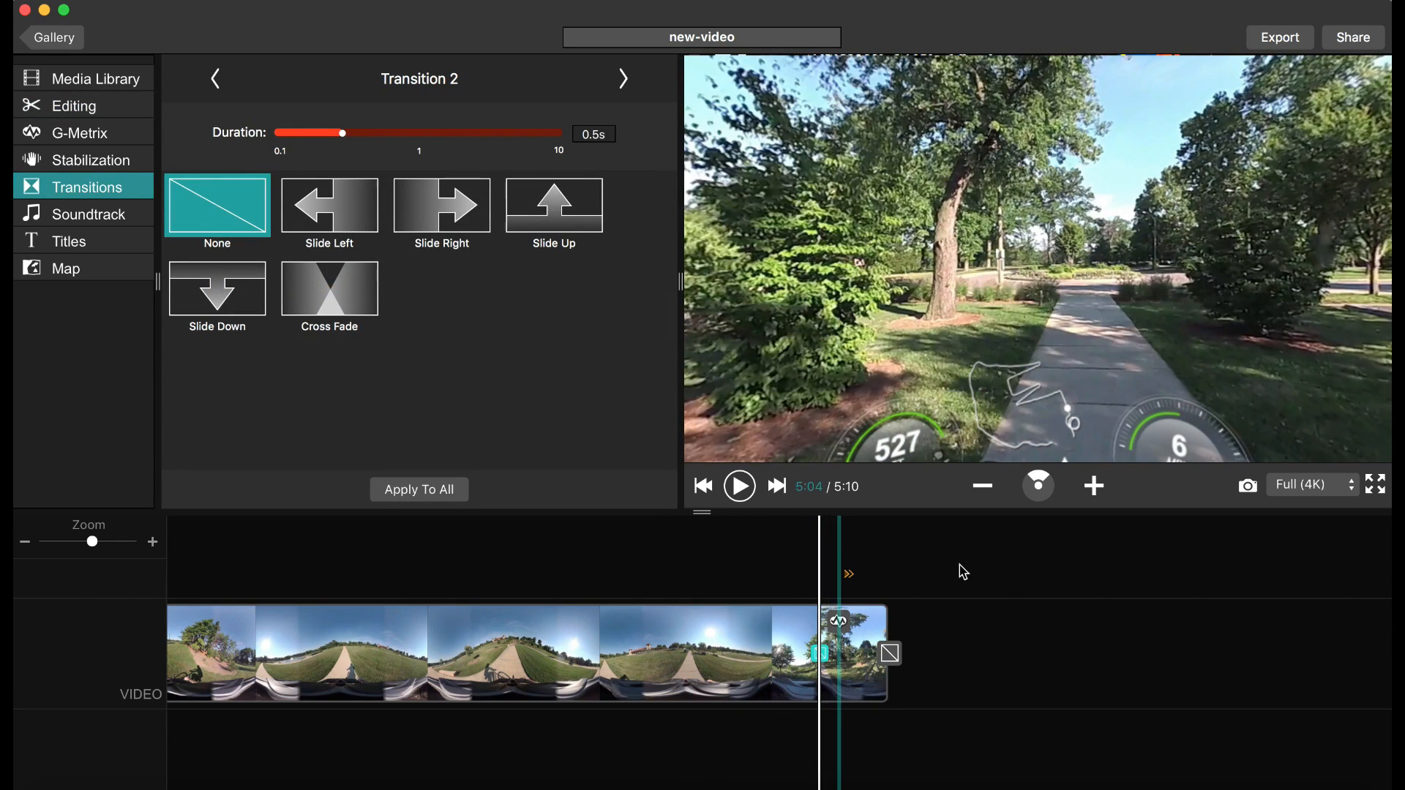
left_click(741, 487)
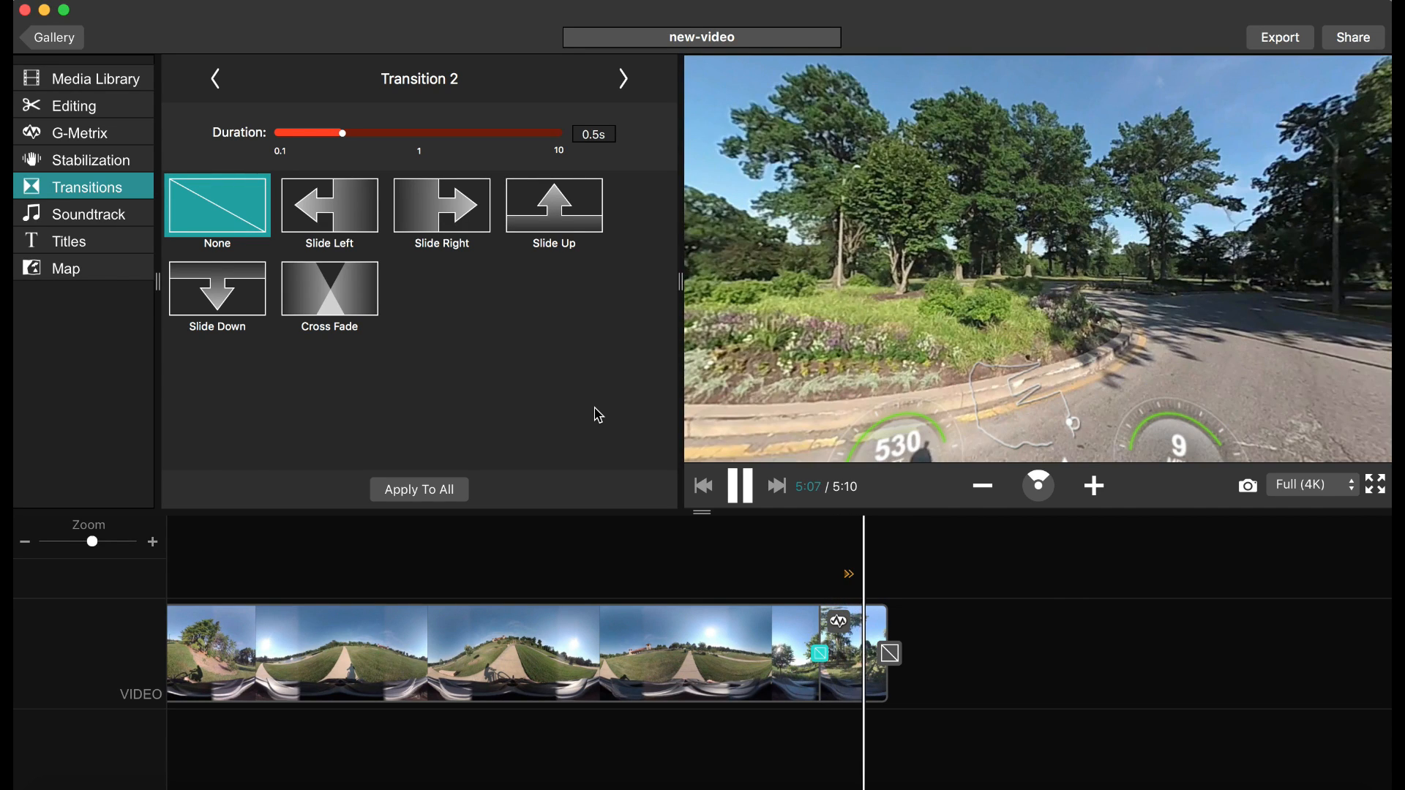
left_click(741, 488)
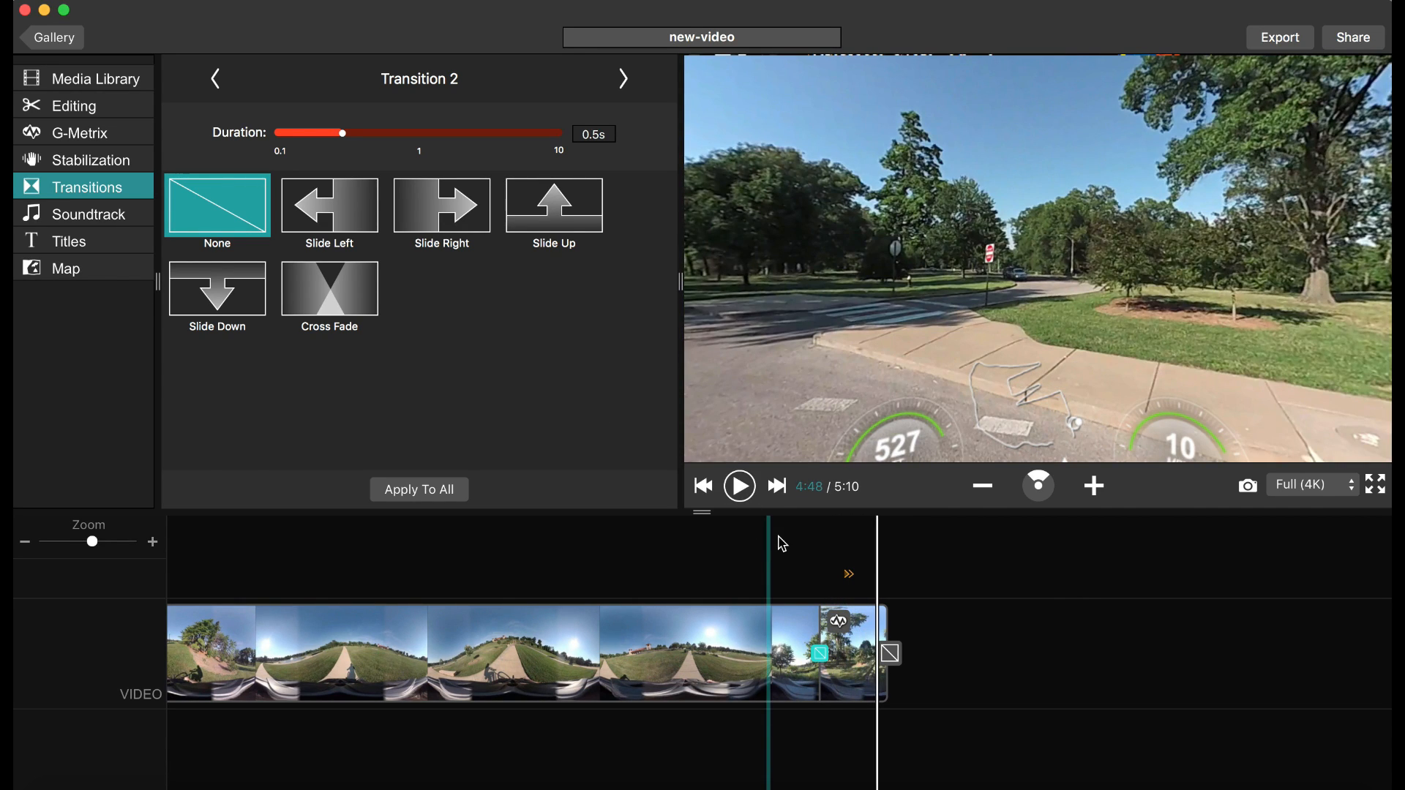
Replay the sped-up second clip from just before the cut, pausing near its end
left_click(887, 571)
left_click(825, 633)
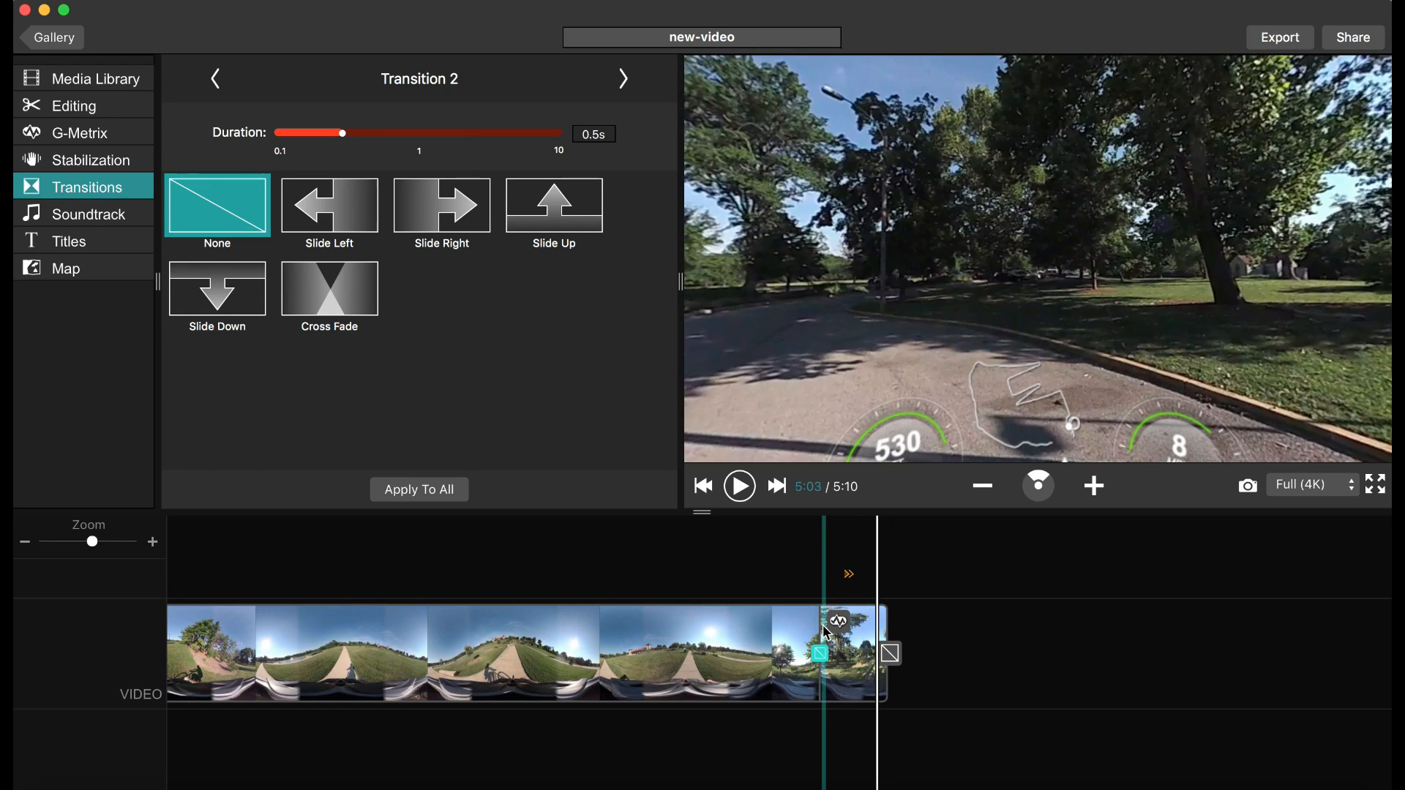
left_click(817, 633)
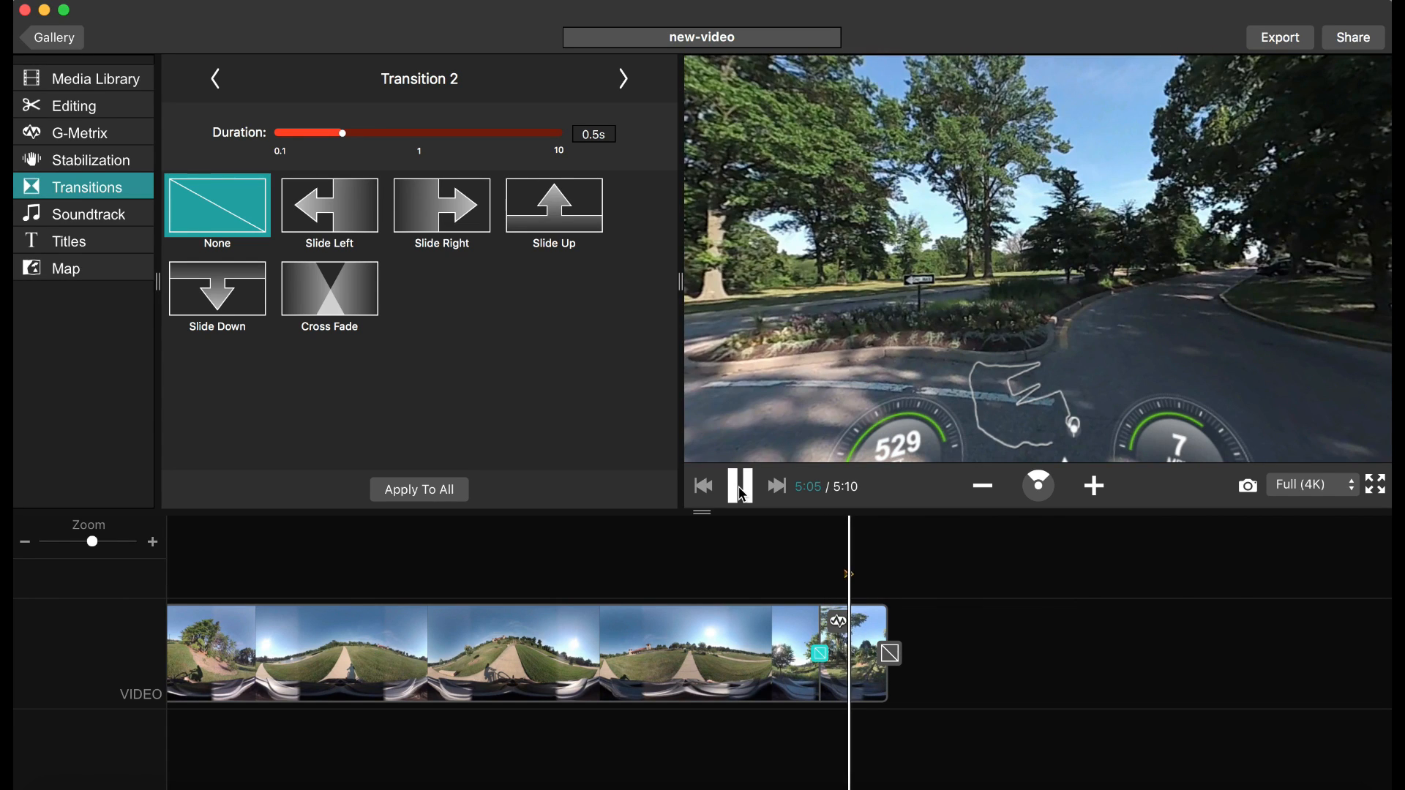
left_click(742, 495)
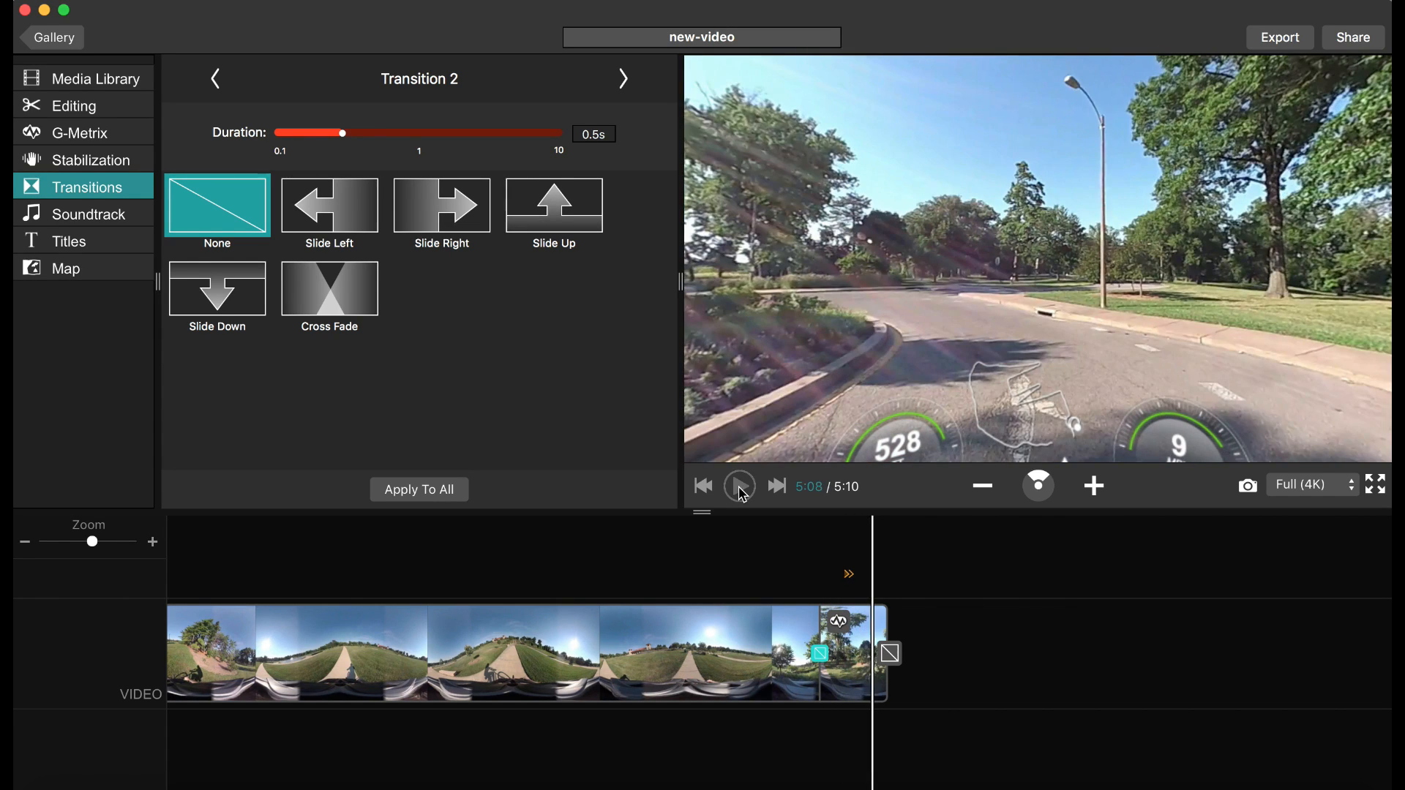
left_click(851, 658)
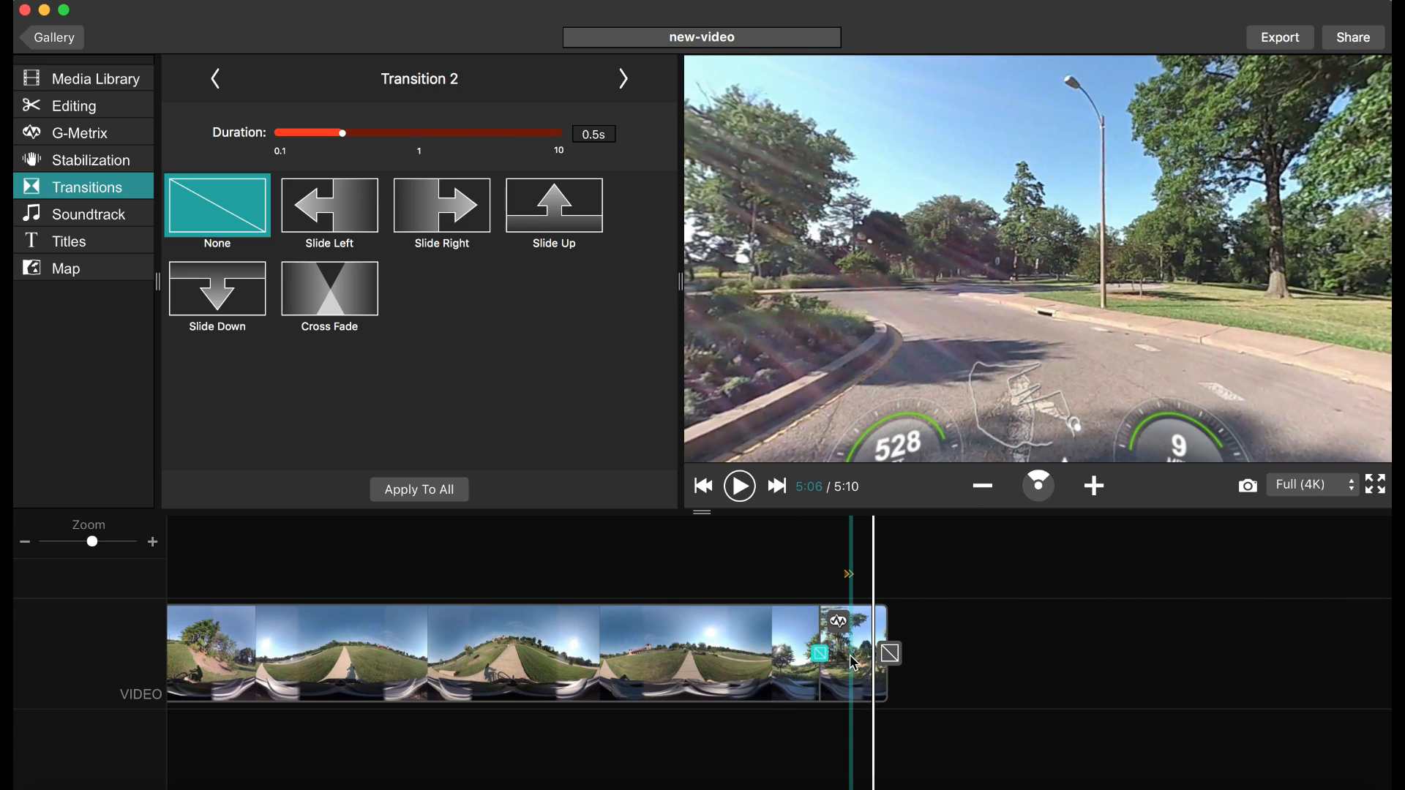
Select the second clip and reset its speed to 100%
left_click(854, 664)
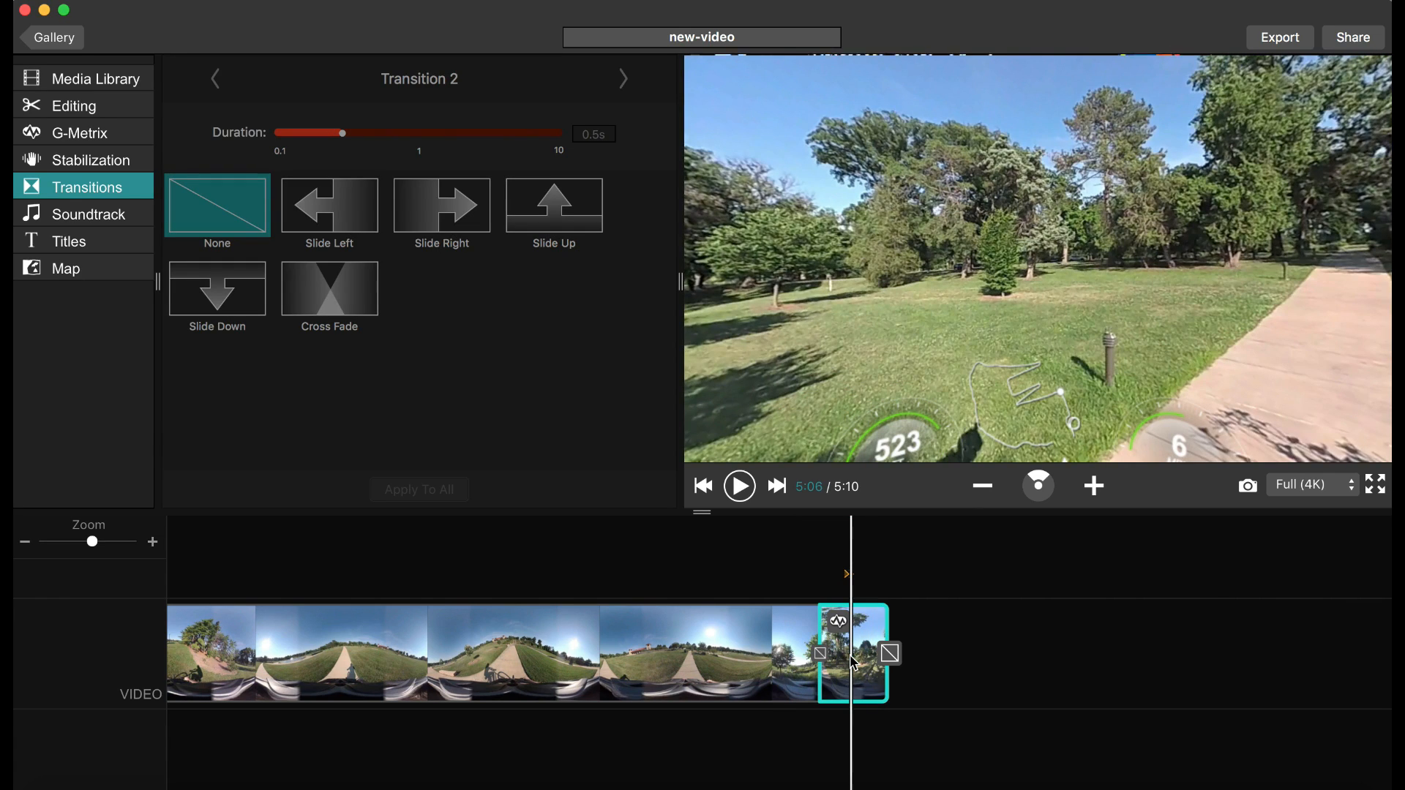
left_click(94, 110)
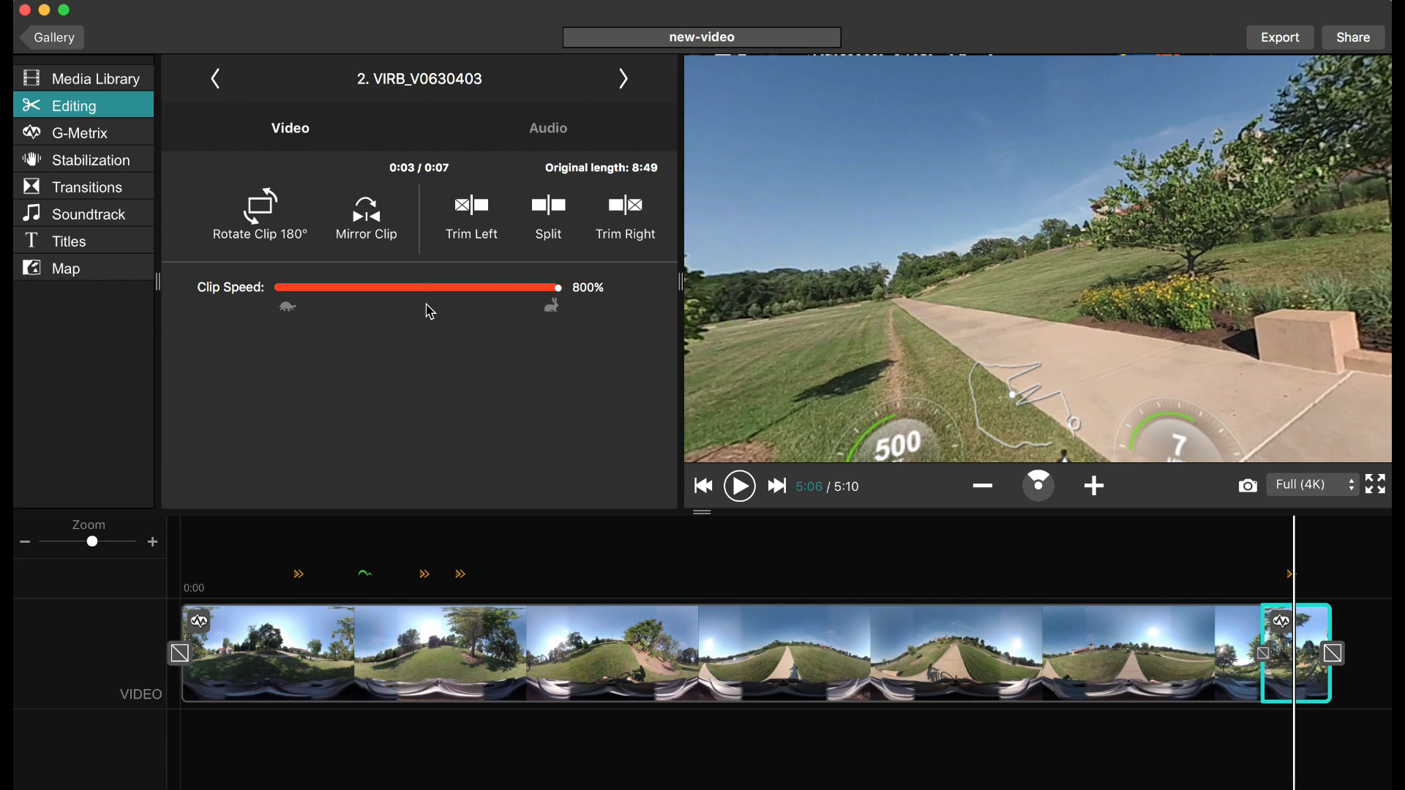
left_click(430, 307)
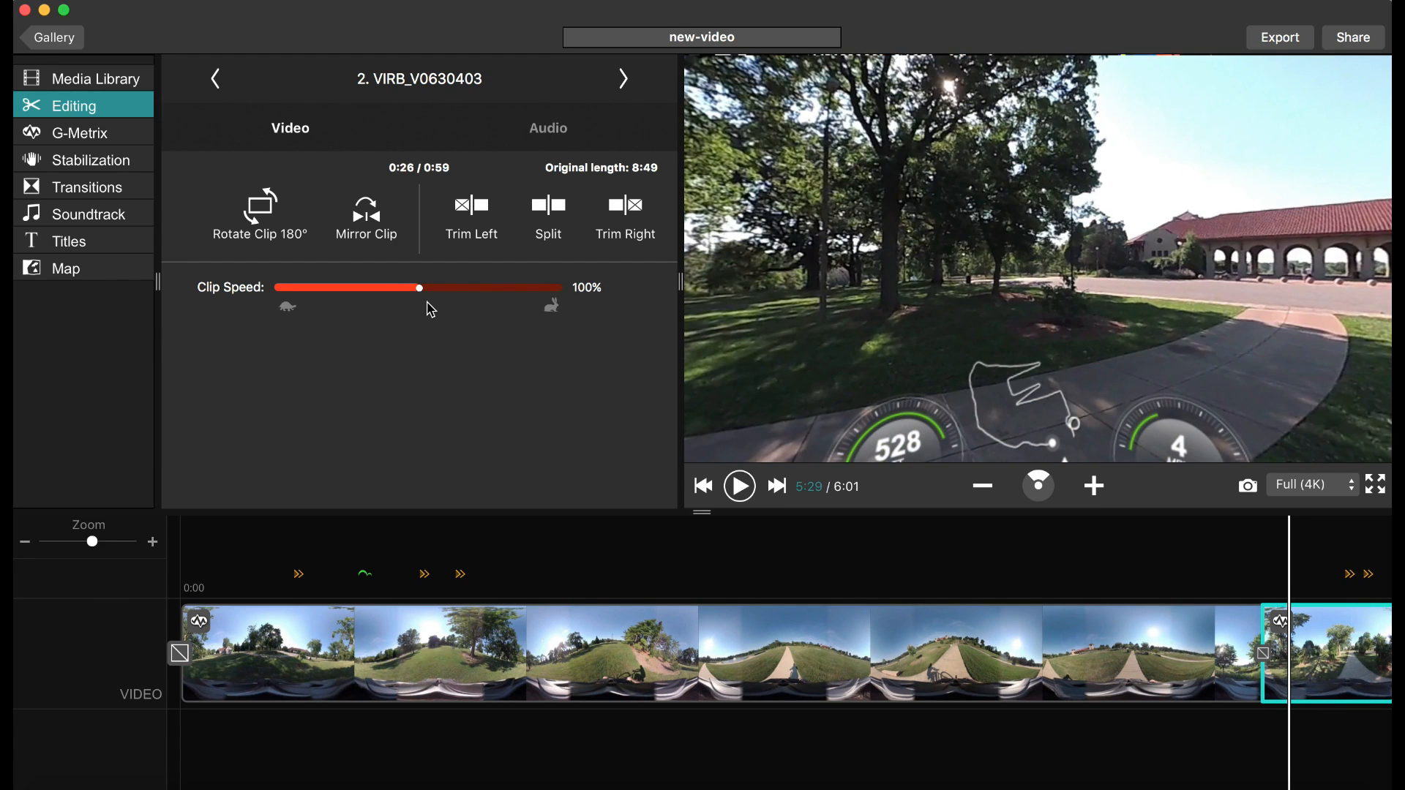
Set the speed of the second part of the split clip to 200%
left_click(615, 635)
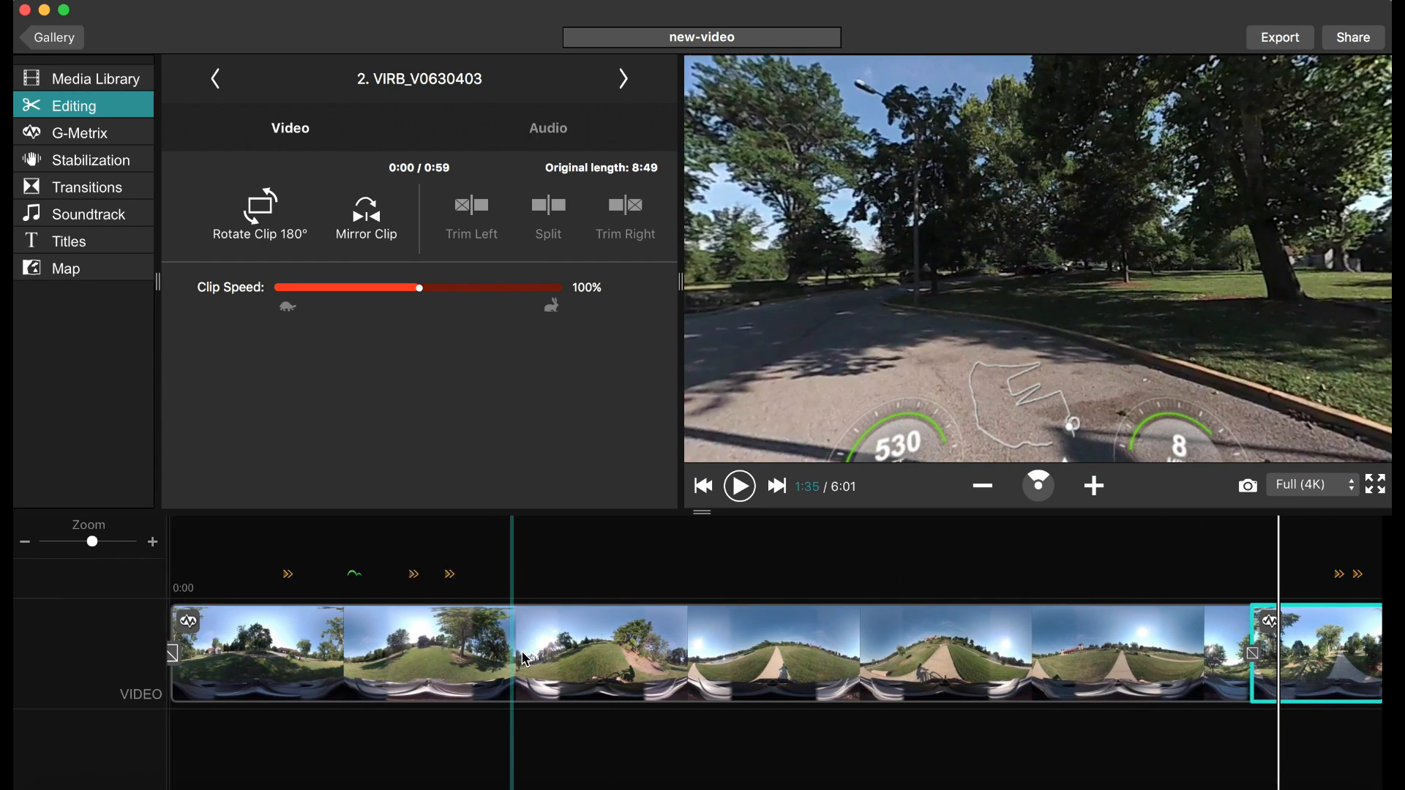
left_click(765, 658)
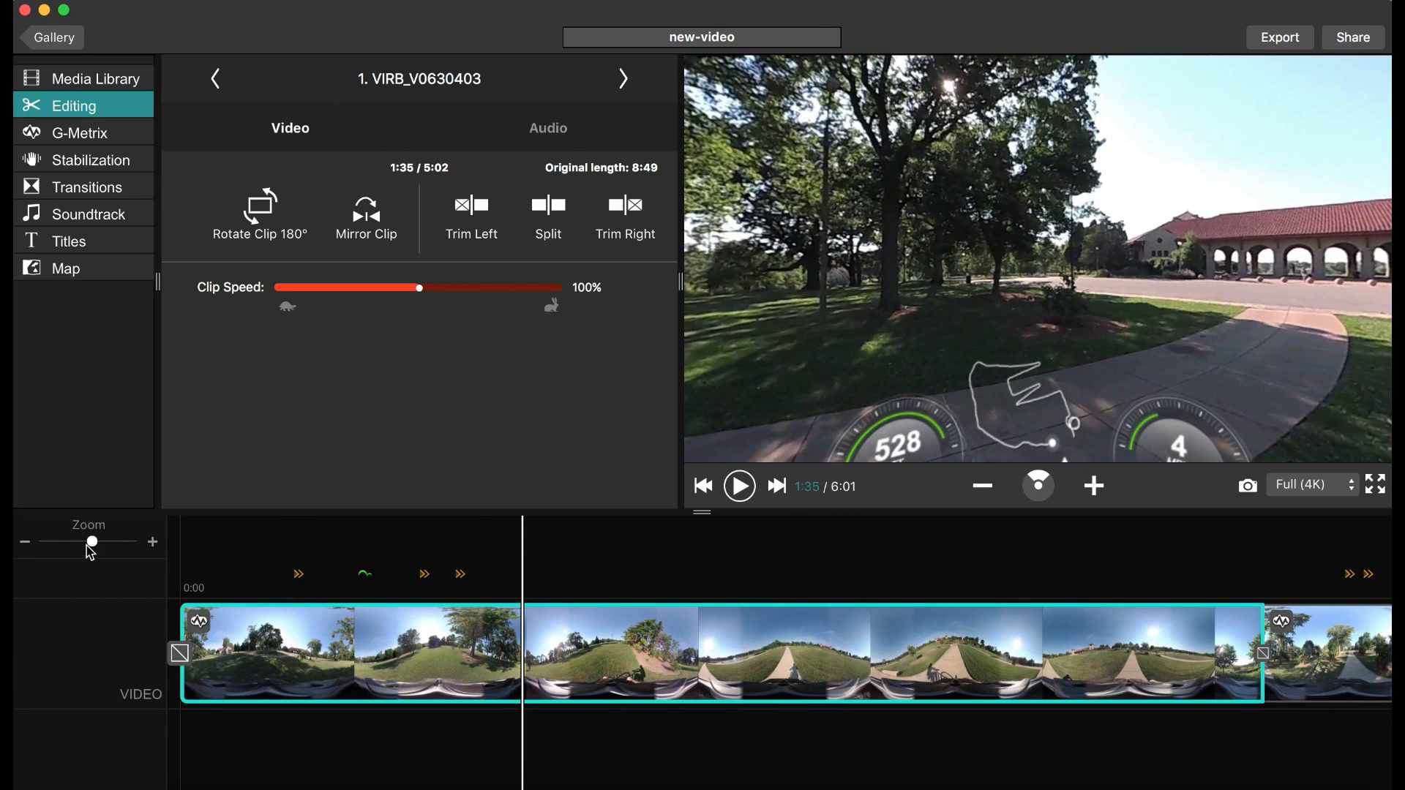
left_click(26, 544)
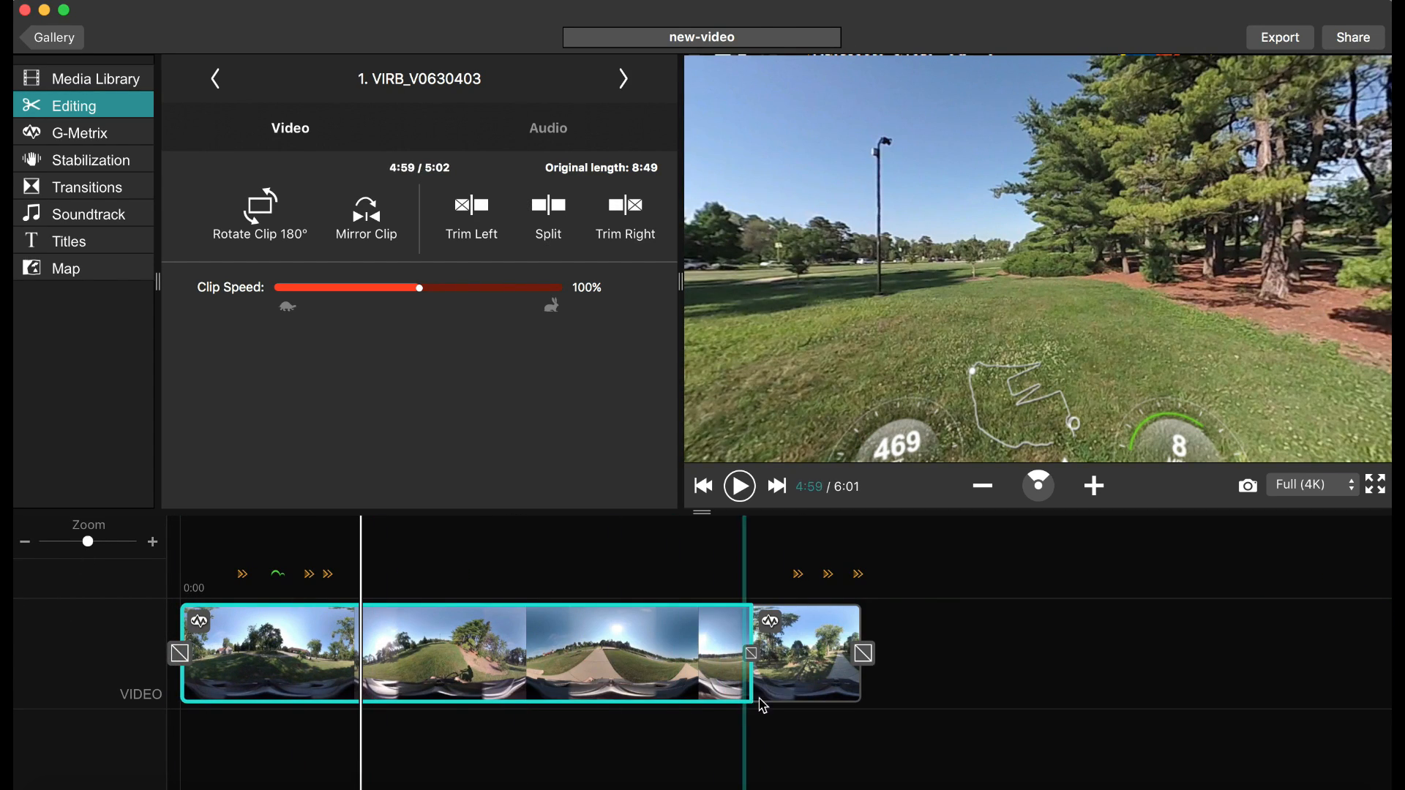
left_click(799, 685)
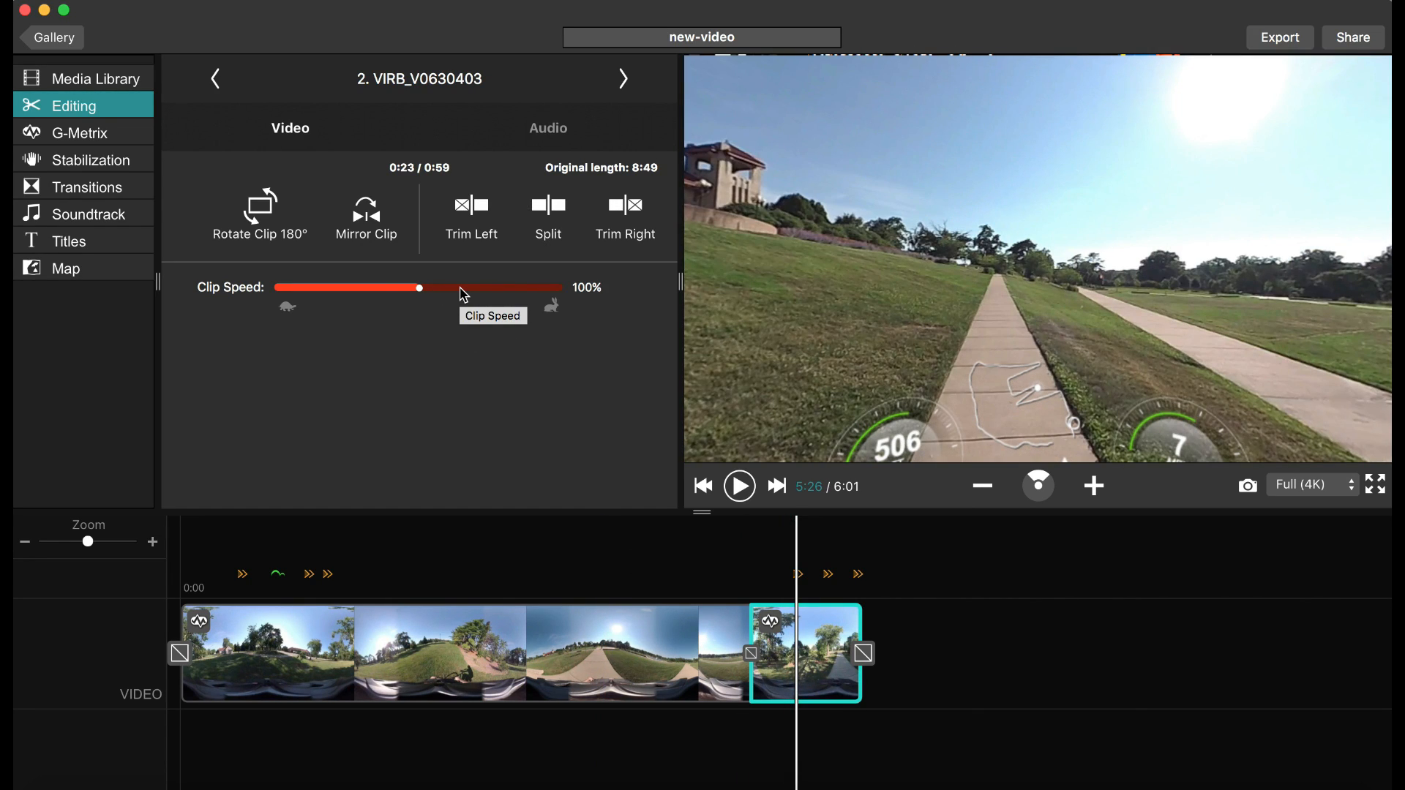
left_click(464, 288)
Play the second clip at double speed from its start, pausing at 5:12
left_click(756, 625)
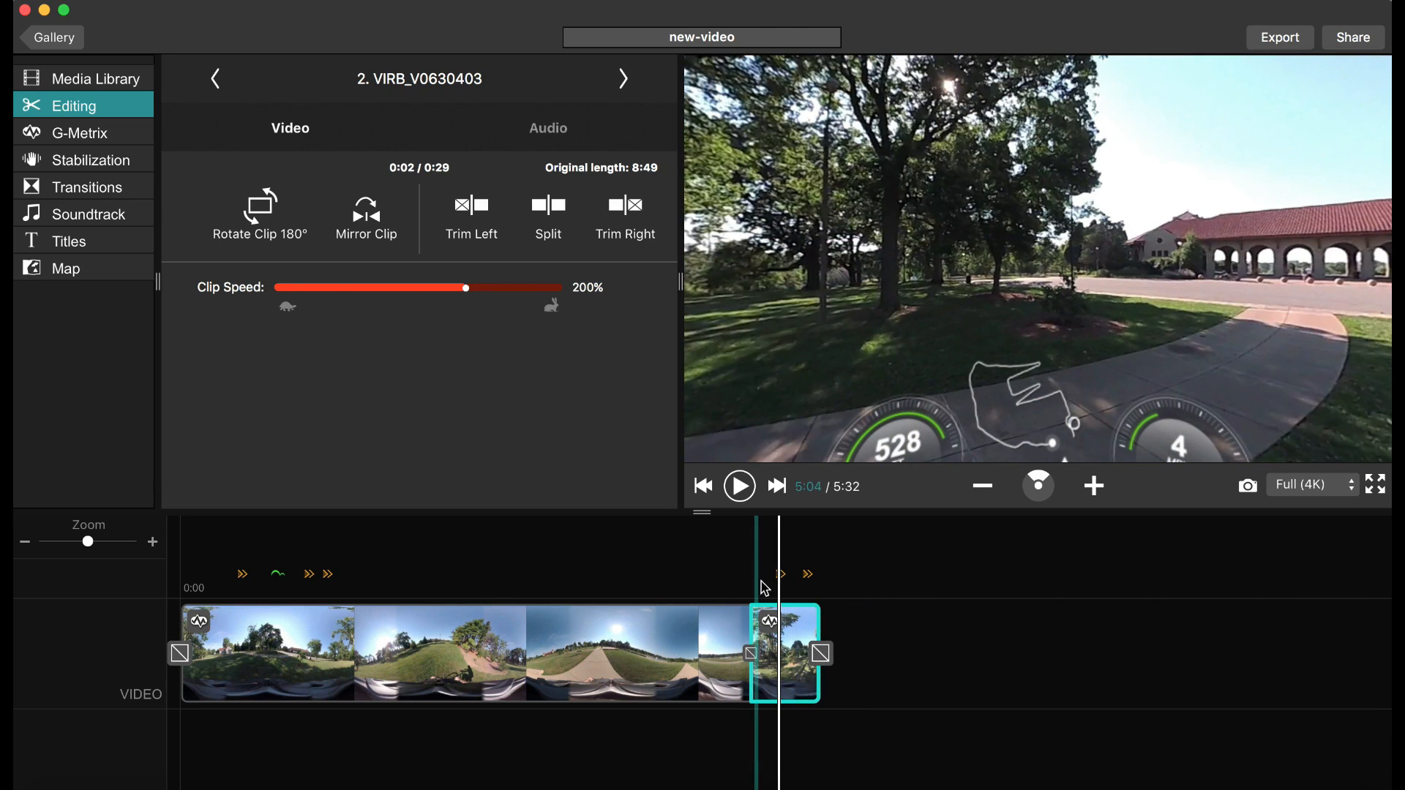
left_click(741, 487)
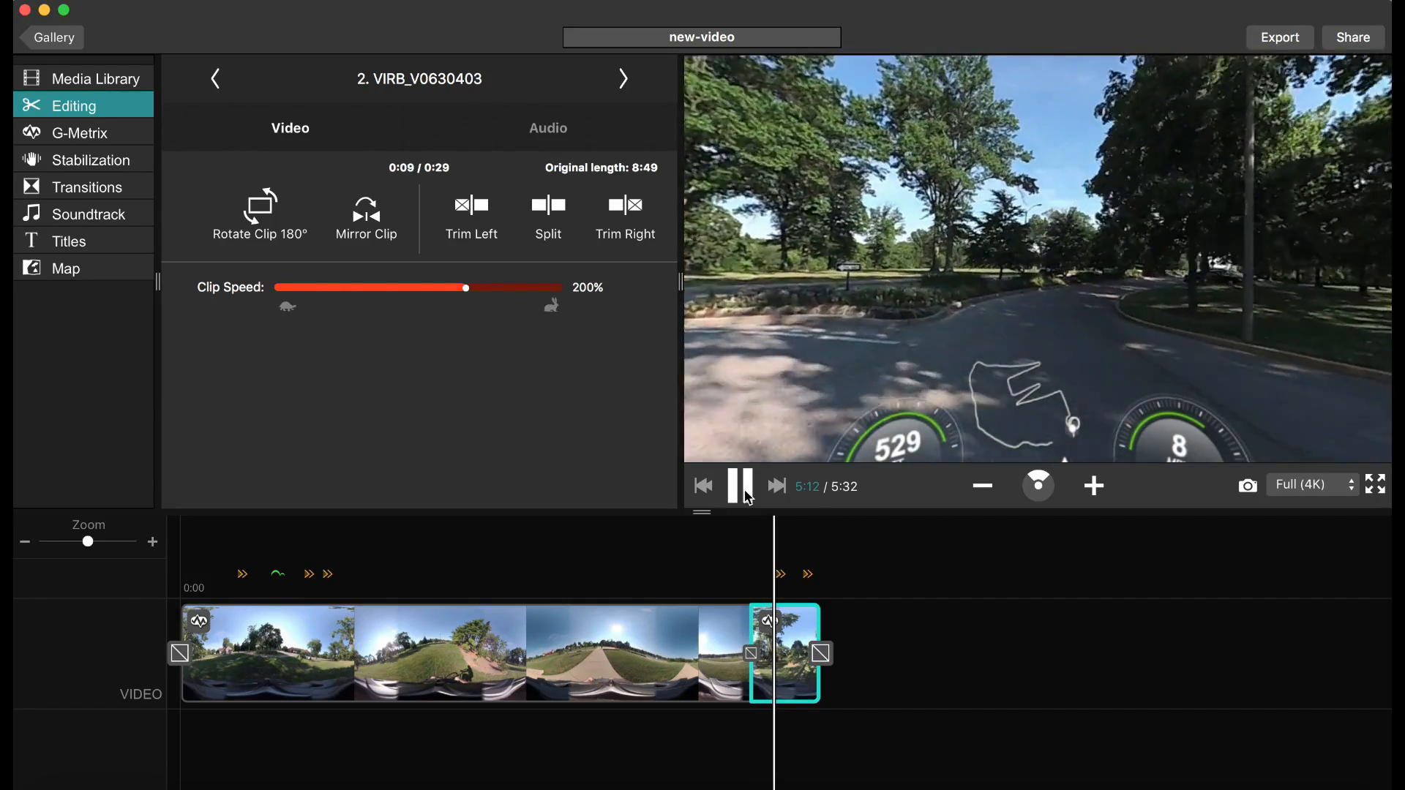
left_click(745, 492)
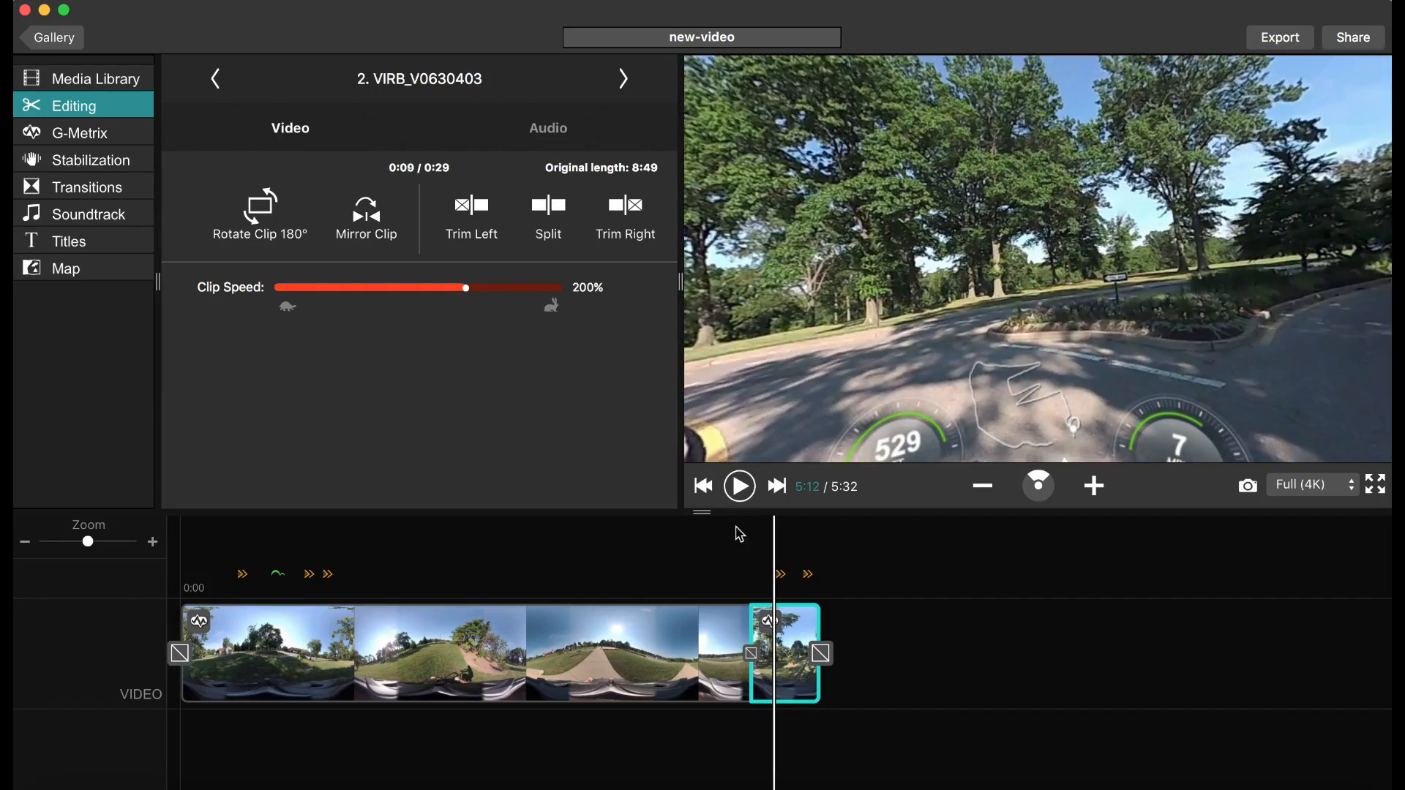
Select the first part of the split clip with the playhead placed at 4:35
left_click(740, 644)
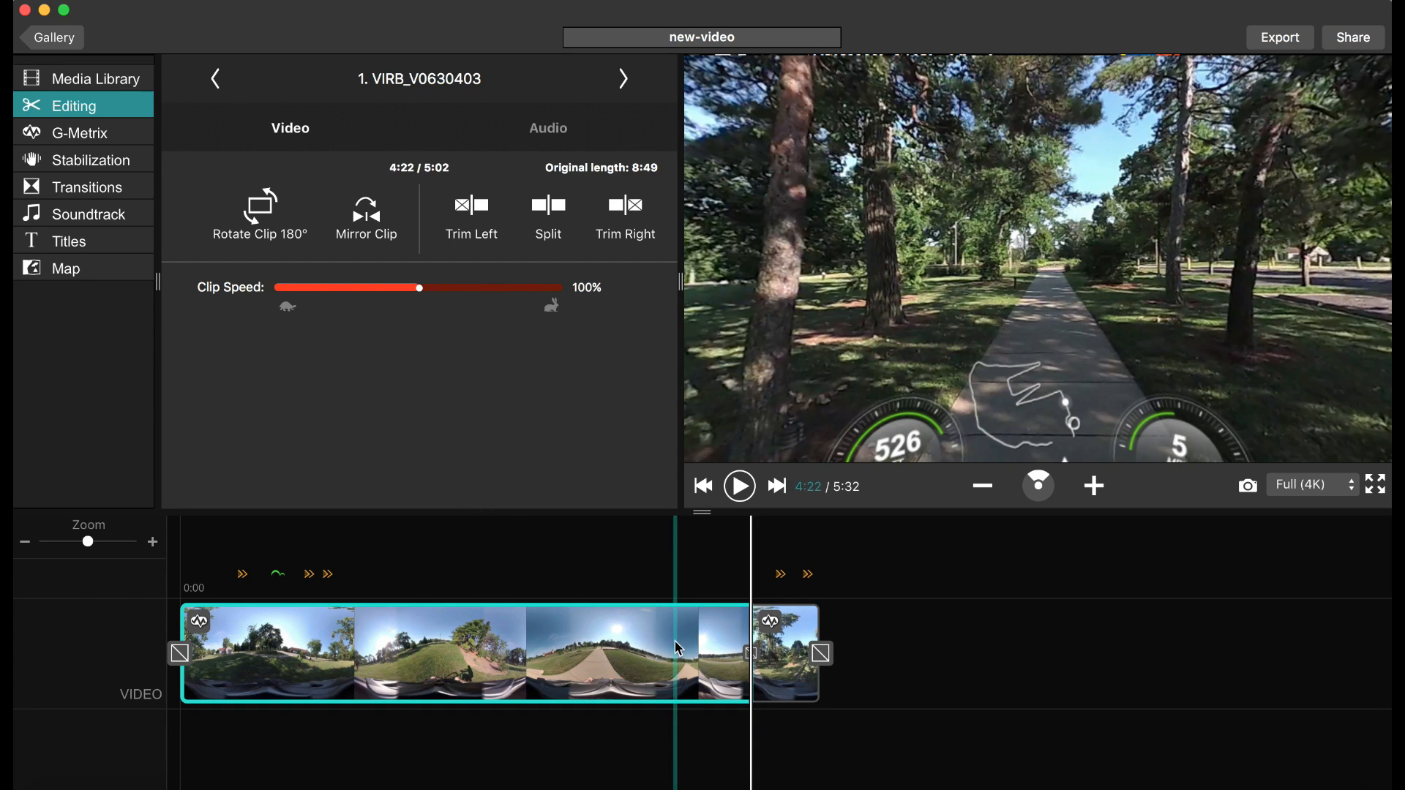
left_click(795, 695)
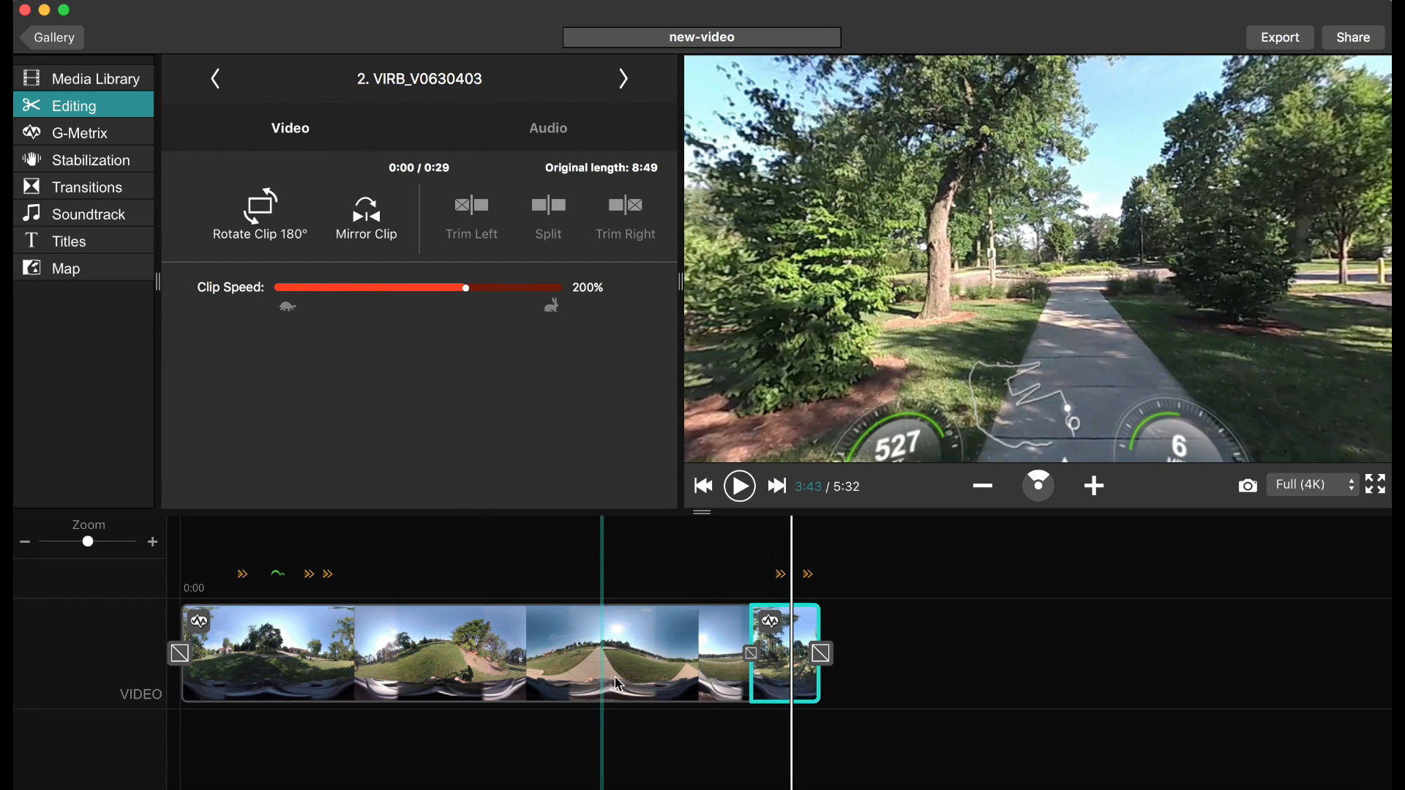
left_click(602, 695)
left_click(770, 692)
left_click(700, 666)
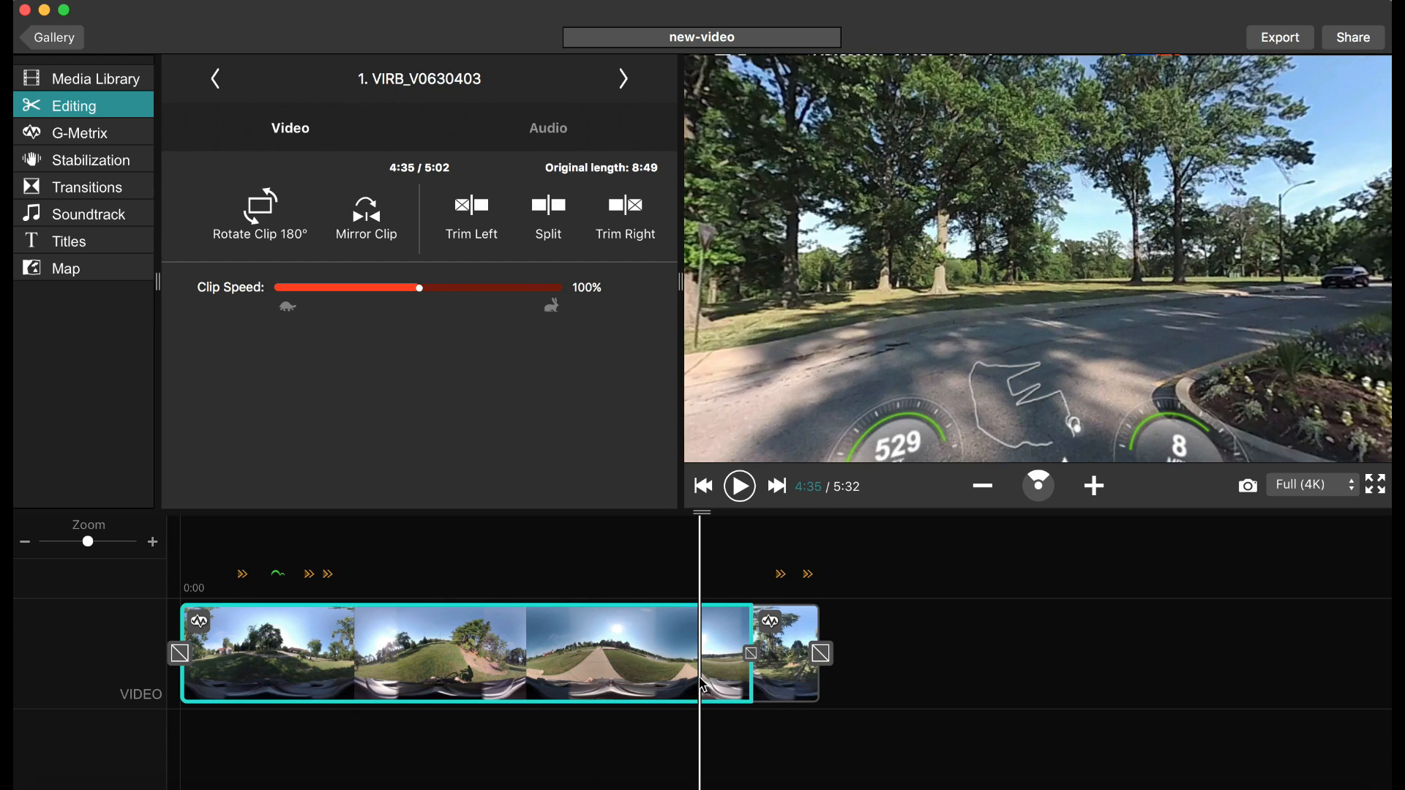
Switch the video's G-Metrix overlay to the Classic template, with the 360° preview turned down towards the gauges
left_click(76, 137)
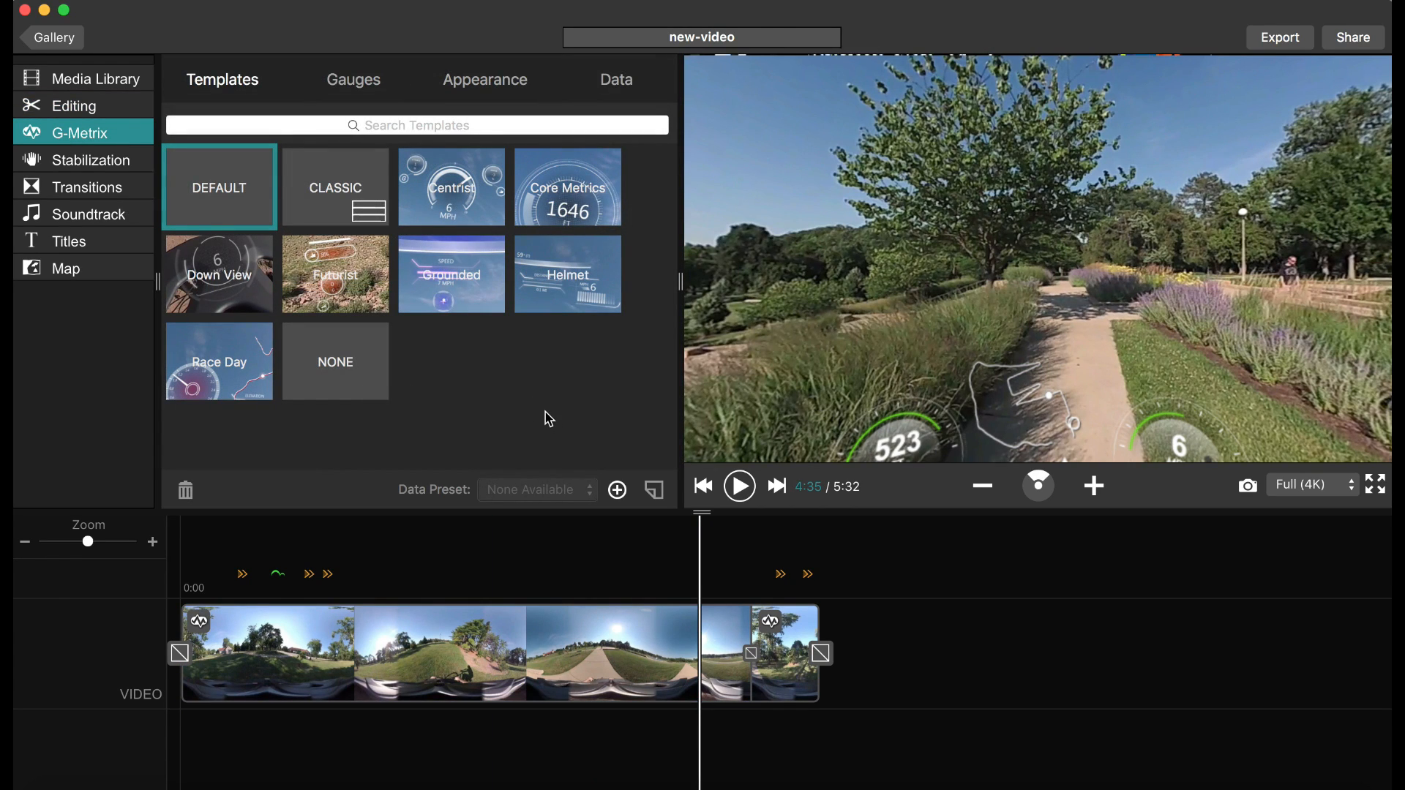
left_click_drag(1033, 336, 1006, 252)
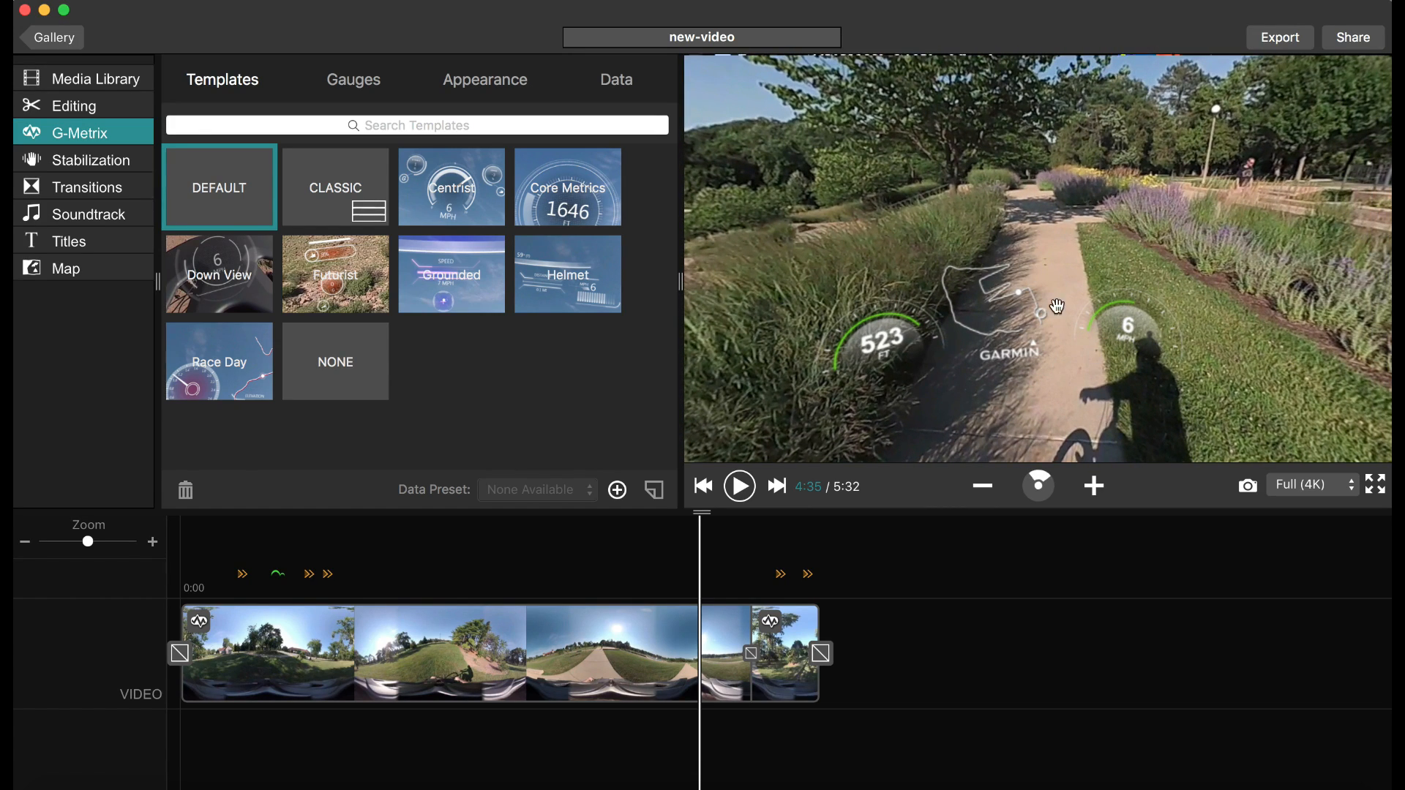
left_click_drag(955, 331, 972, 331)
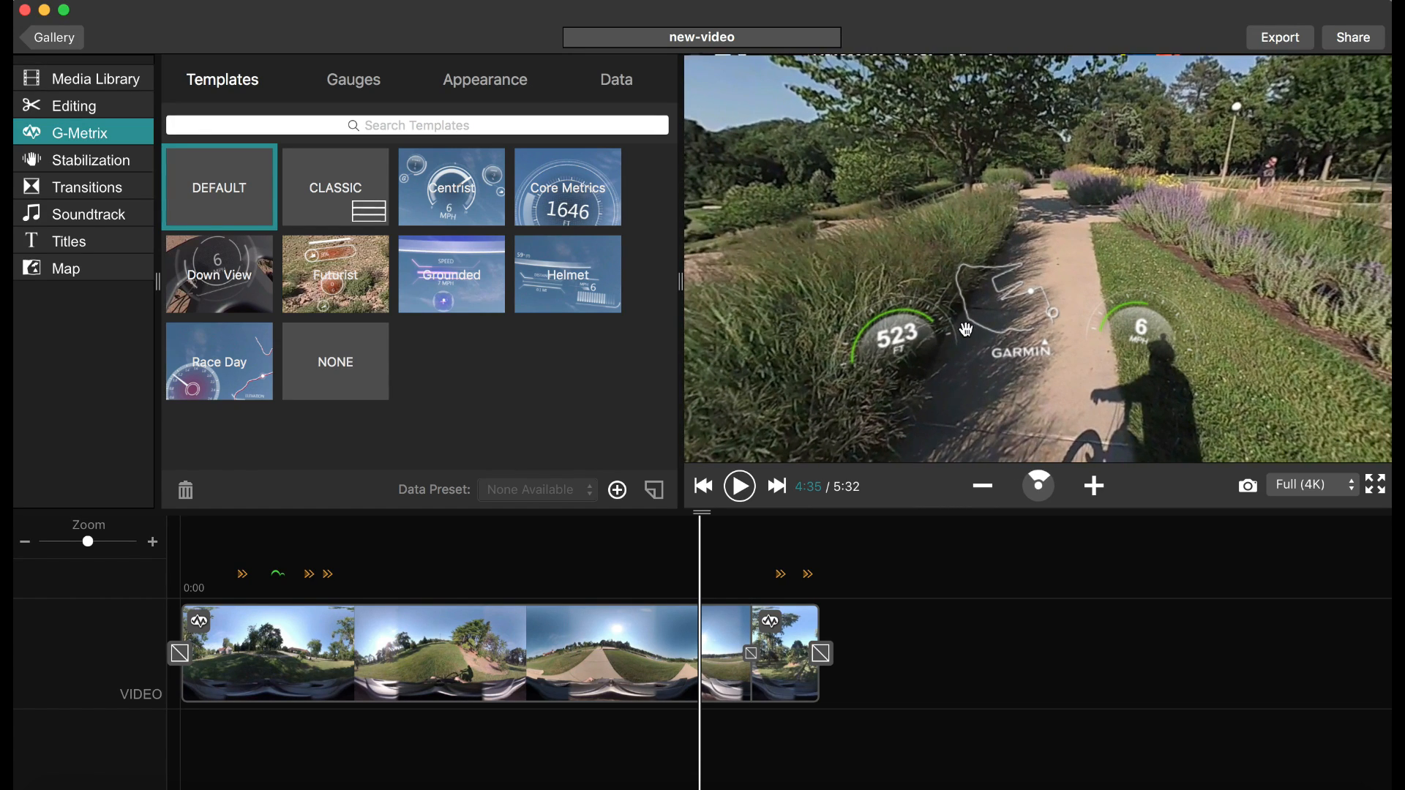
left_click(328, 192)
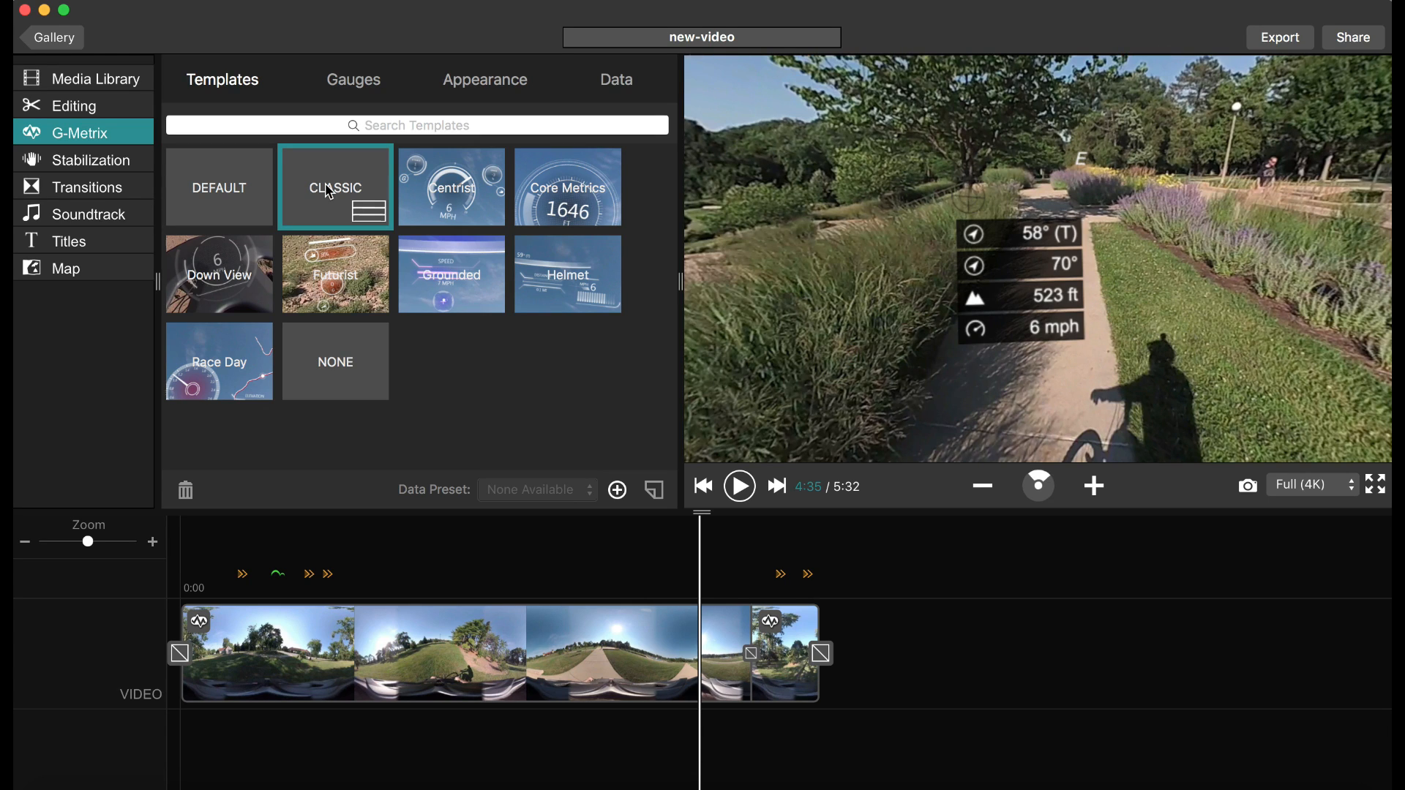
mouse_move(1097, 334)
left_mouse_down()
mouse_move(1116, 213)
mouse_move(1121, 333)
left_mouse_up()
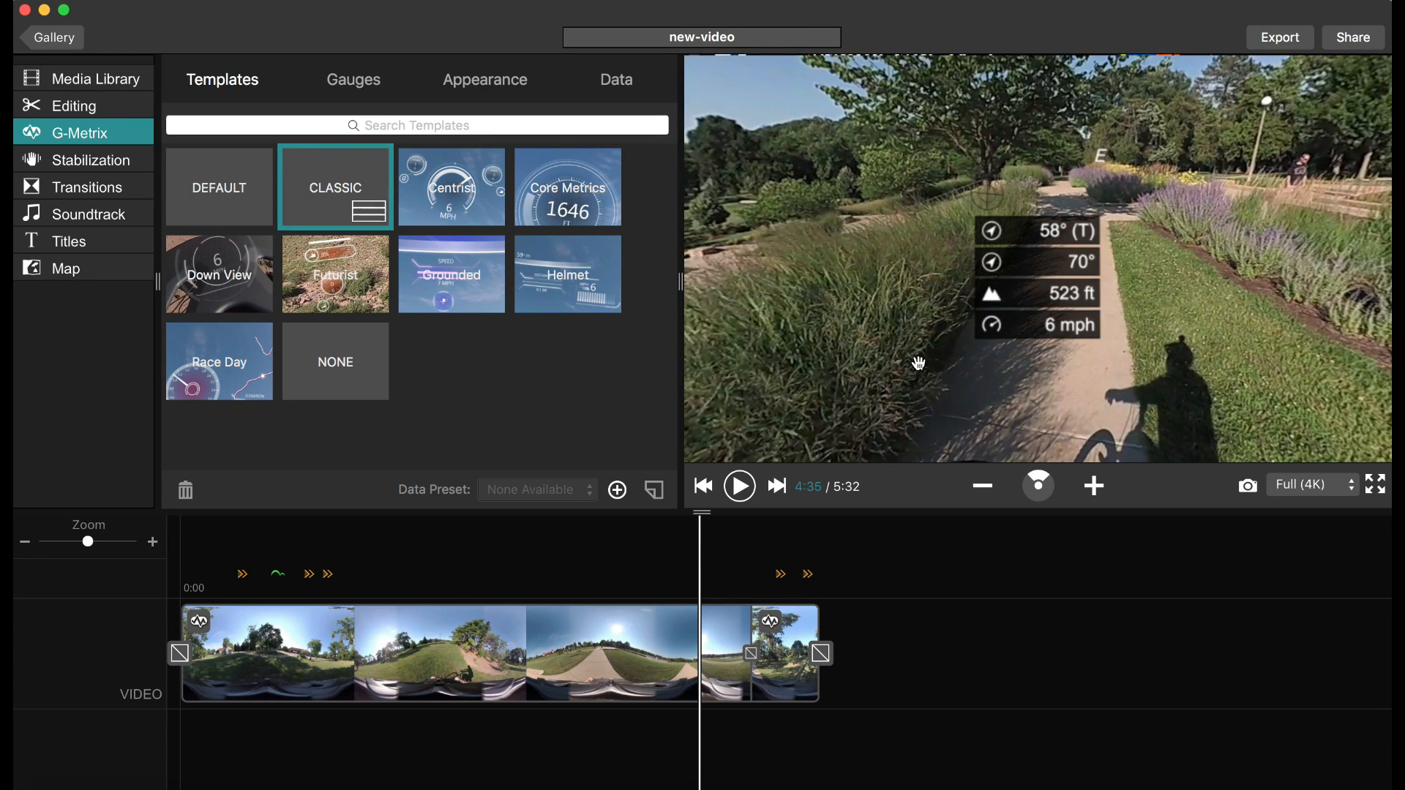
Play the video from 4:35 to preview the Classic data overlay, pausing at 4:42
left_click(748, 496)
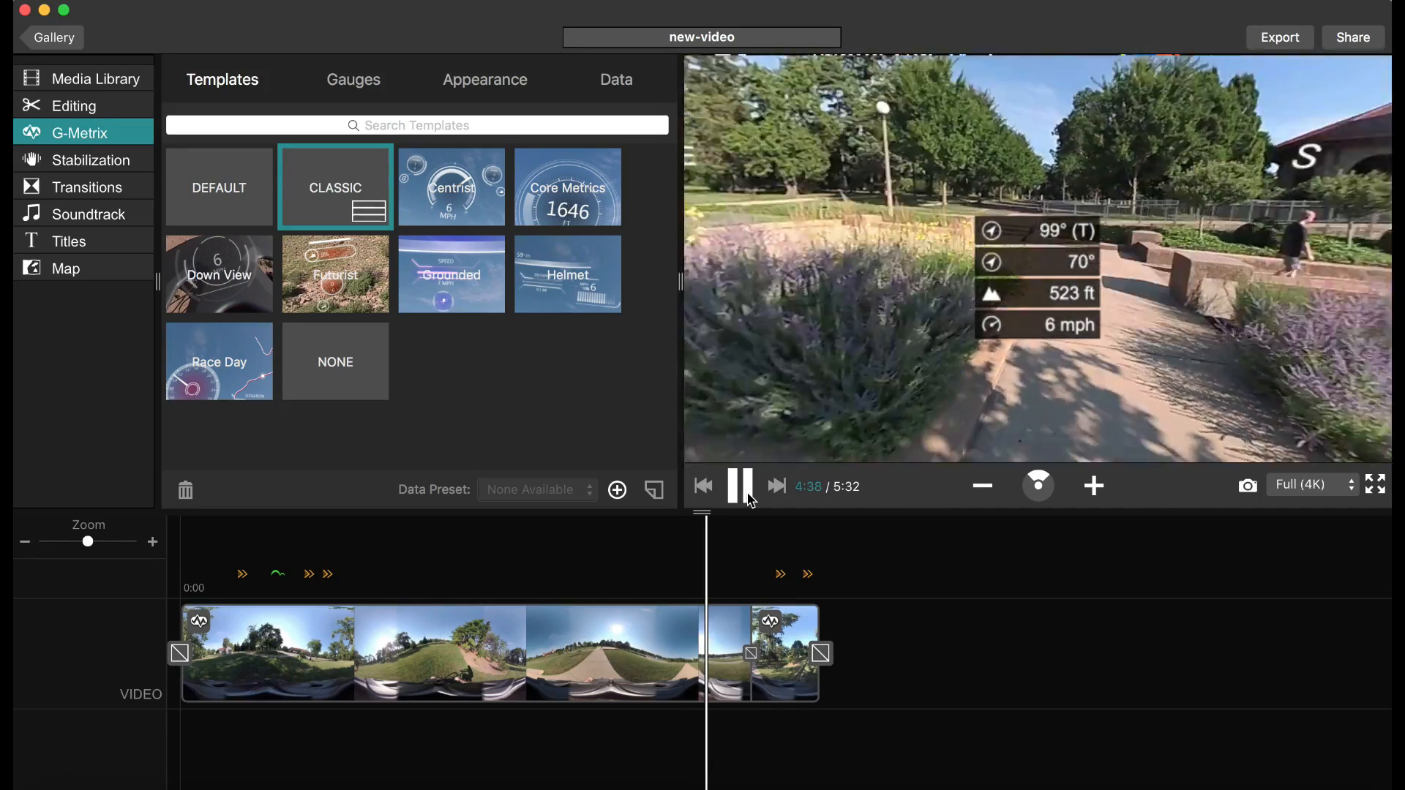
left_click(749, 497)
left_click(749, 497)
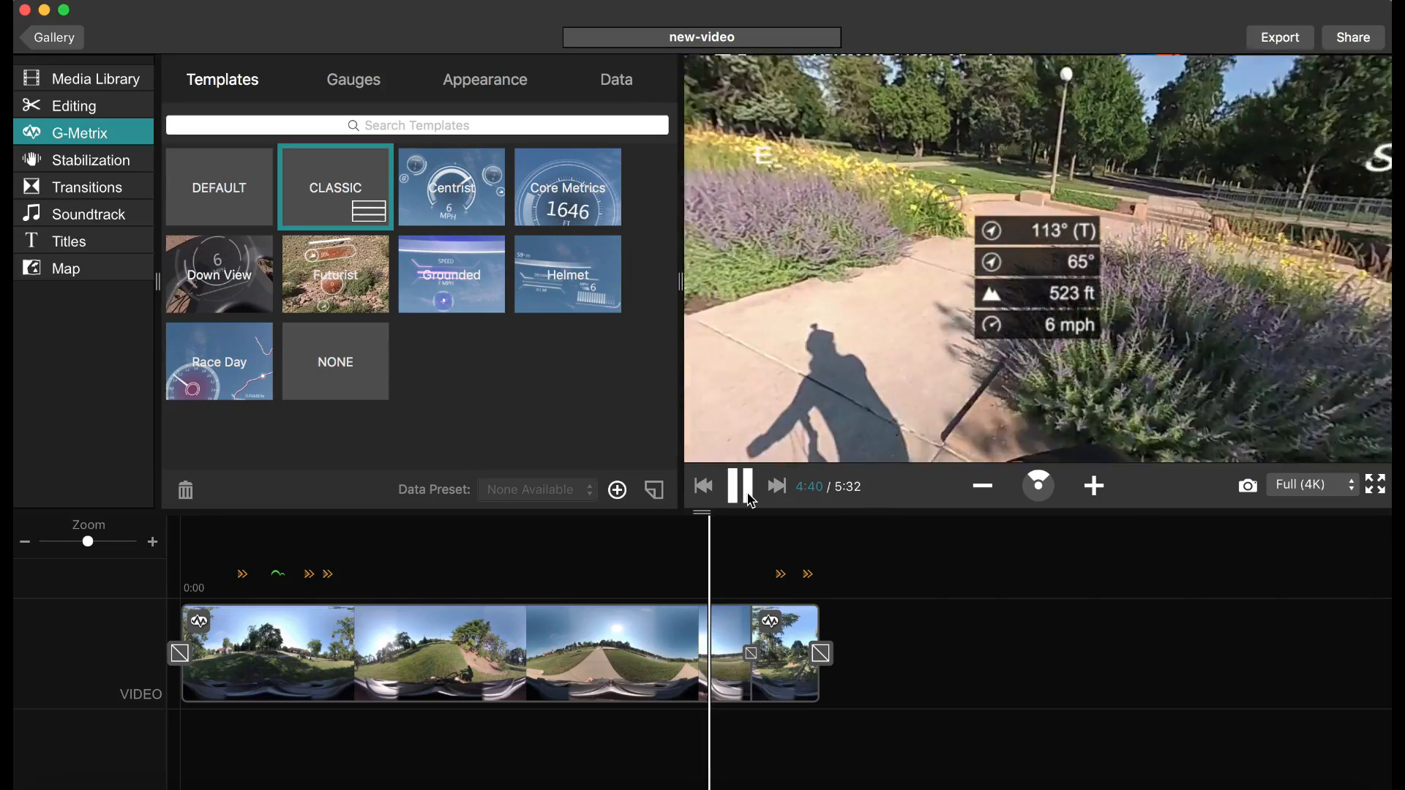
left_click(748, 496)
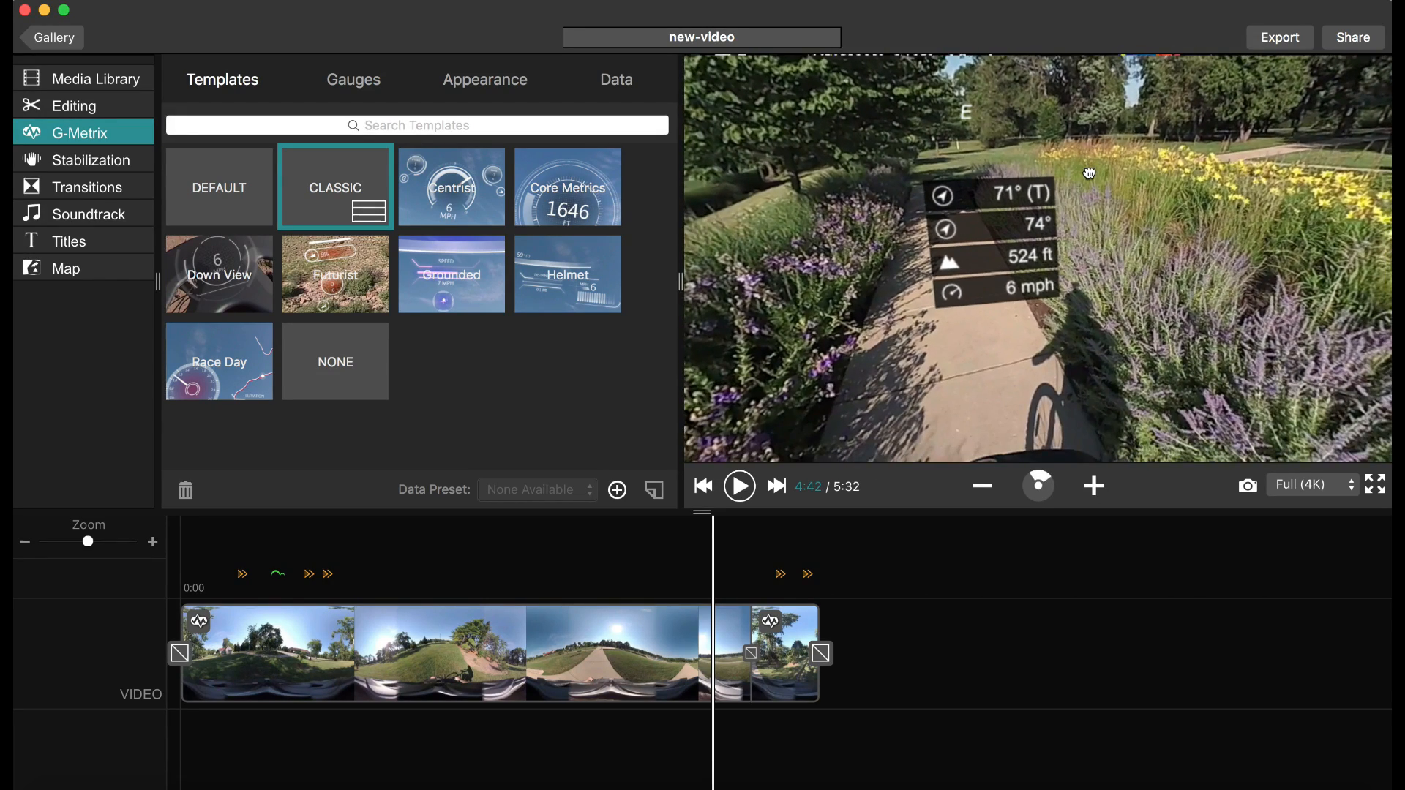
Switch the clip's G-Metrix overlay to the Centrist template and turn the 360° preview around its gauges
left_click(455, 194)
left_click_drag(1090, 110, 1147, 305)
mouse_move(1141, 249)
left_mouse_down()
mouse_move(1074, 184)
mouse_move(1190, 310)
mouse_move(941, 275)
left_mouse_up()
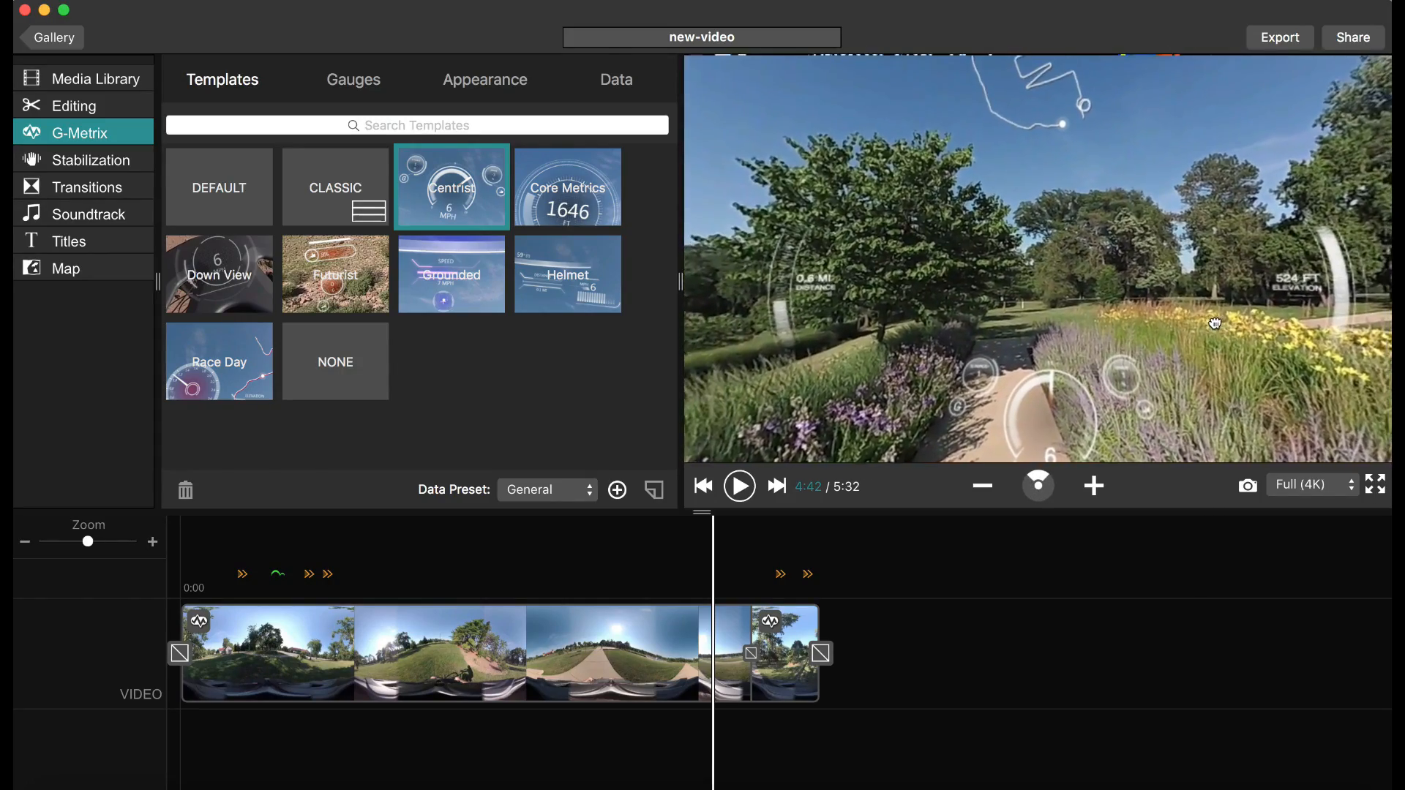
left_click_drag(1215, 324, 1189, 280)
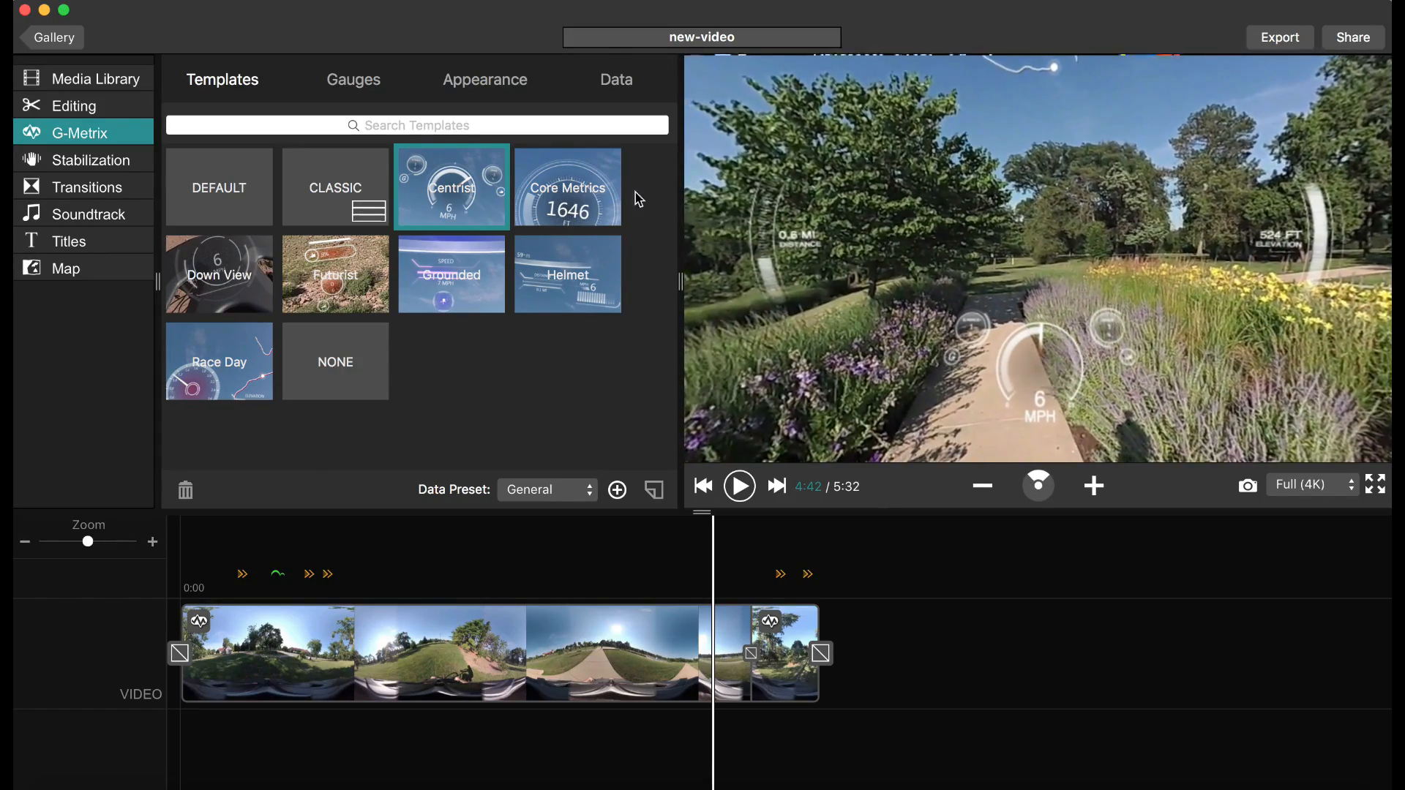
Try the Core Metrics template and the Down View template on the clip, tilting the 360° preview down to their gauges
left_click(583, 204)
left_click_drag(1006, 284, 1016, 195)
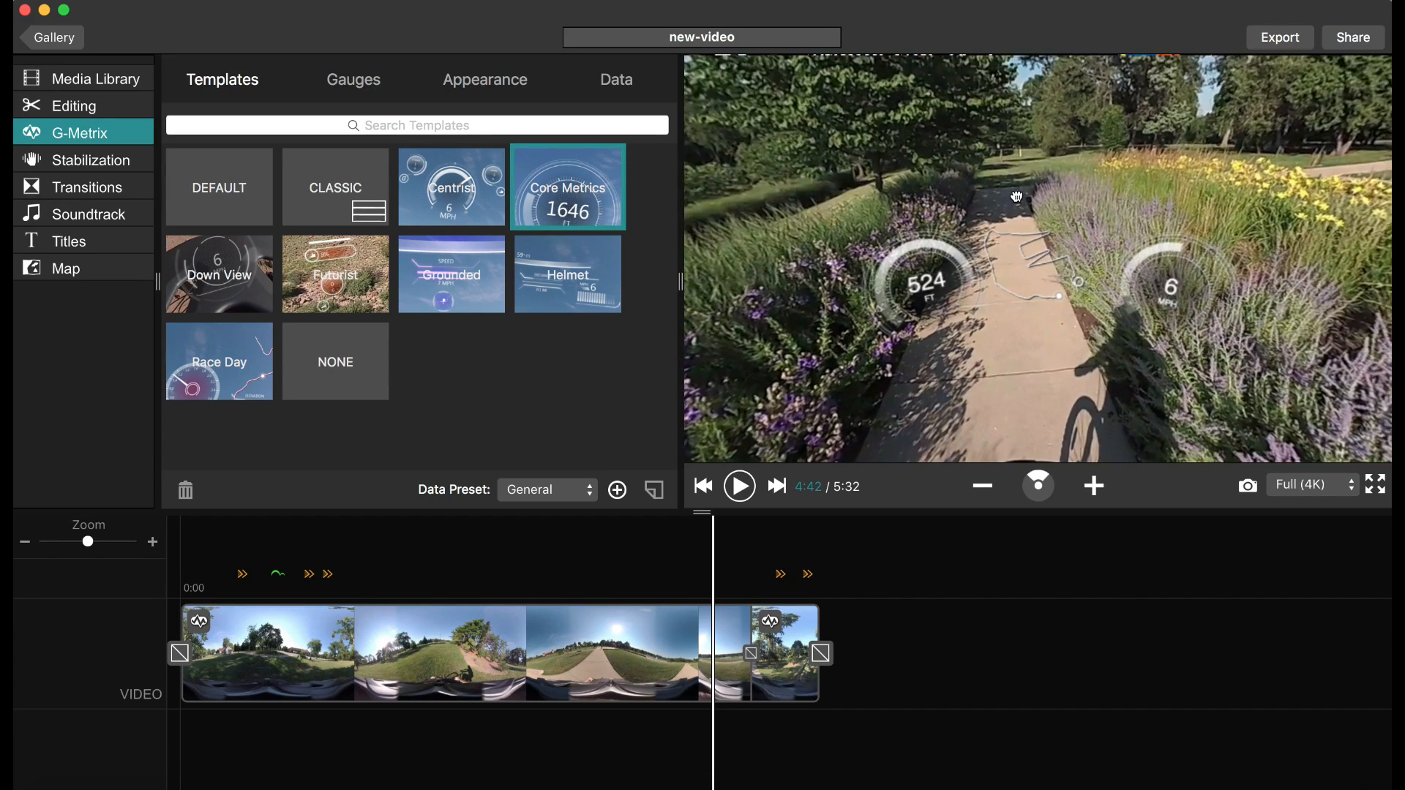
left_click(239, 282)
left_click_drag(1141, 372, 1185, 293)
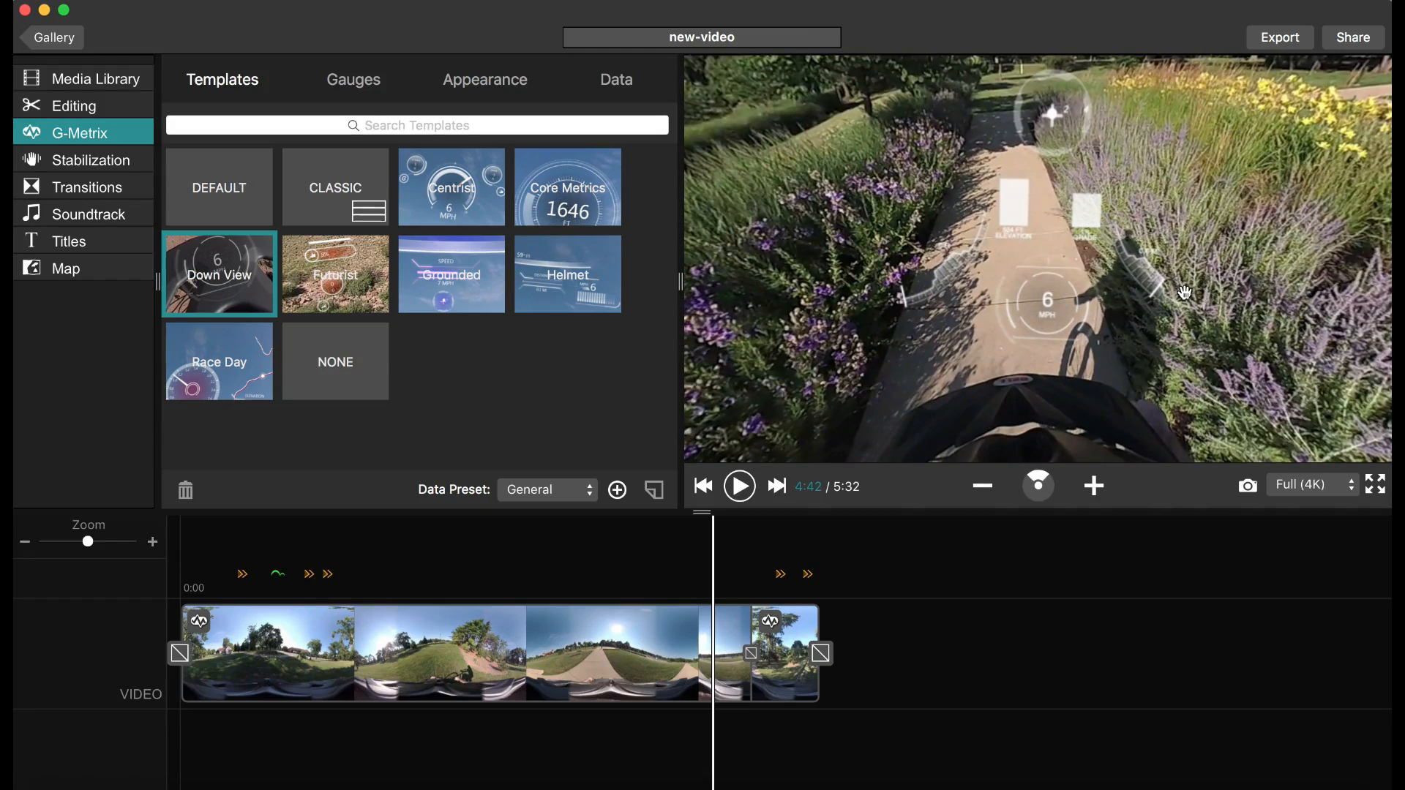
left_click_drag(1187, 233, 1177, 268)
Switch the overlay to the Futurist template and view its gauges closer up in the preview
left_click(354, 291)
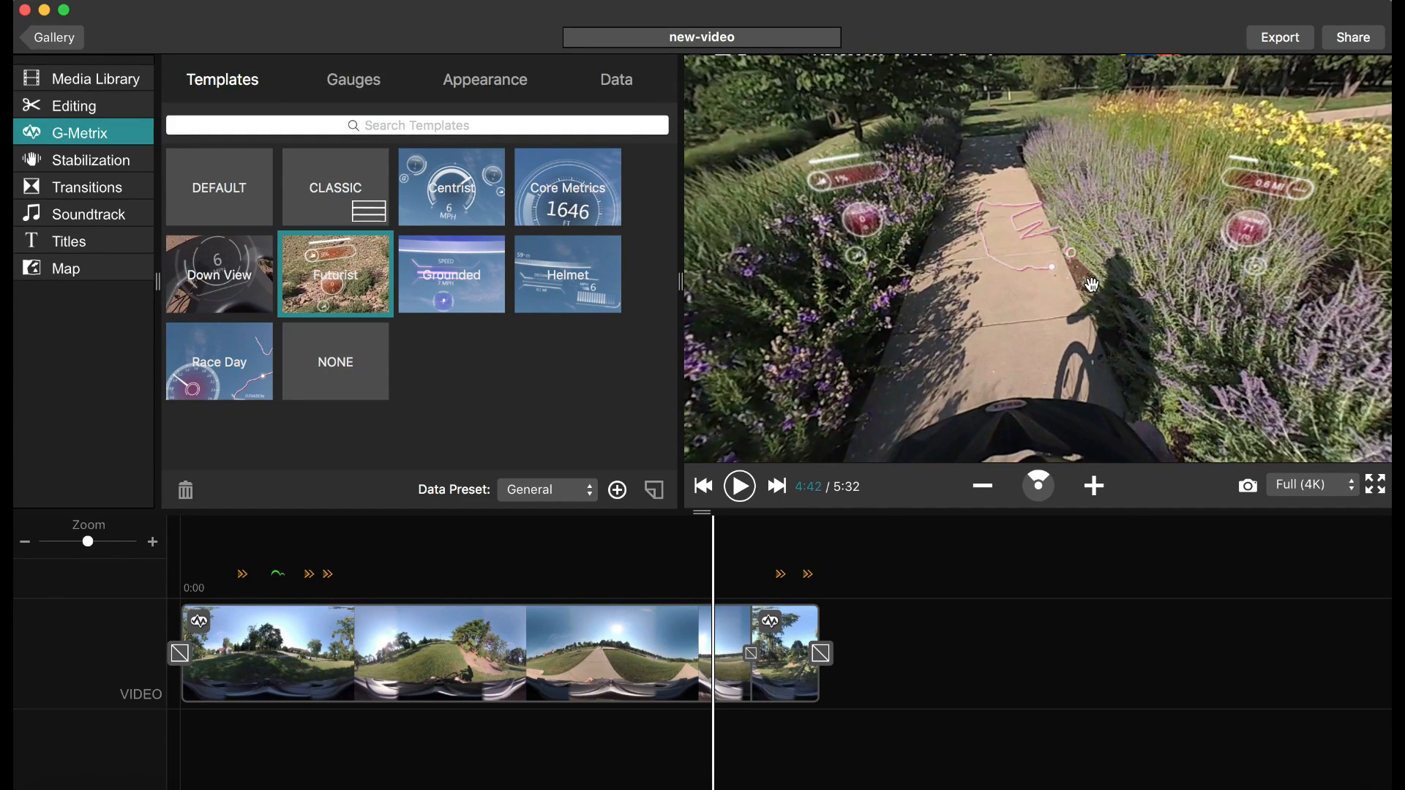
scroll(1091, 285, "up", 3)
scroll(1091, 285, "down", 2)
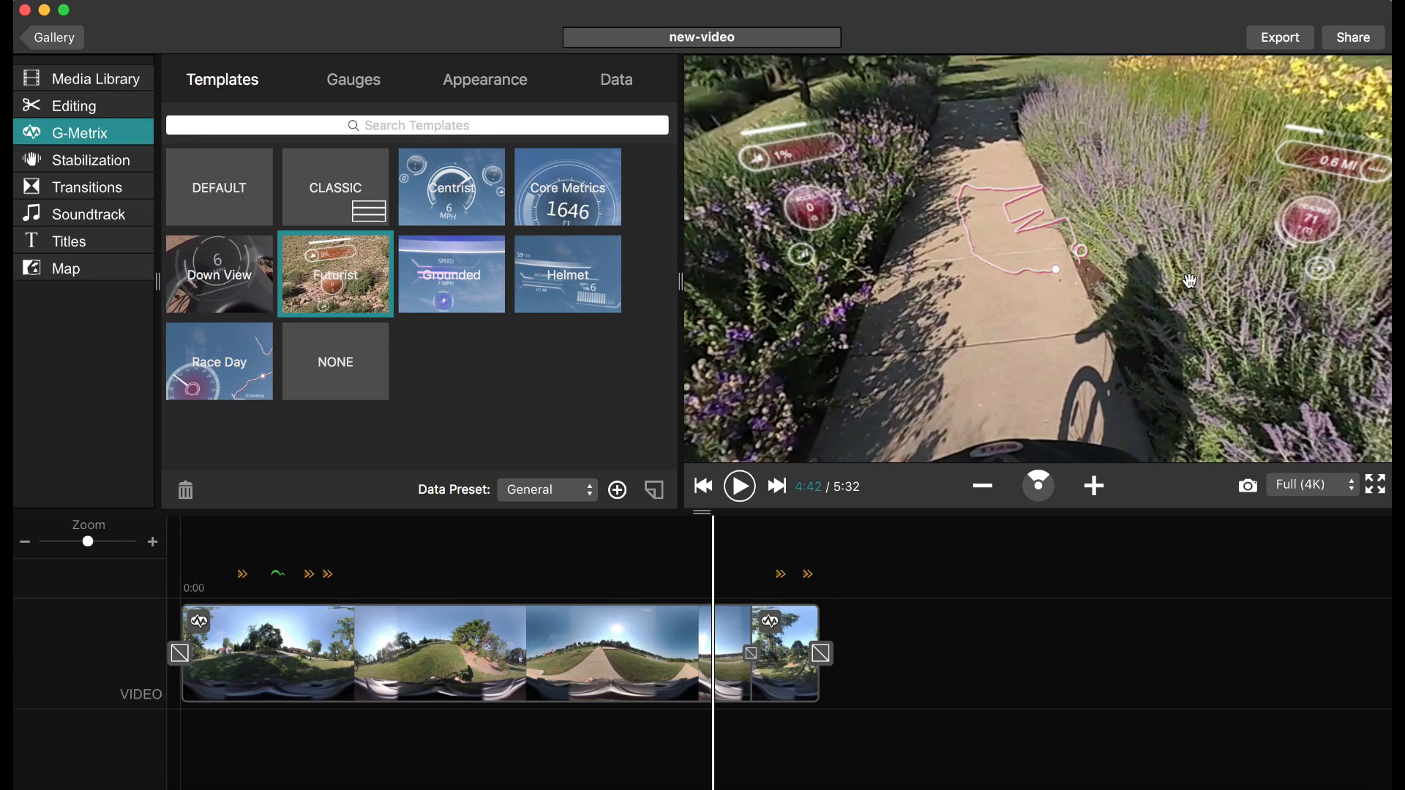
Try the Grounded template and the Helmet template on the clip, looking around the 360° preview
left_click(469, 297)
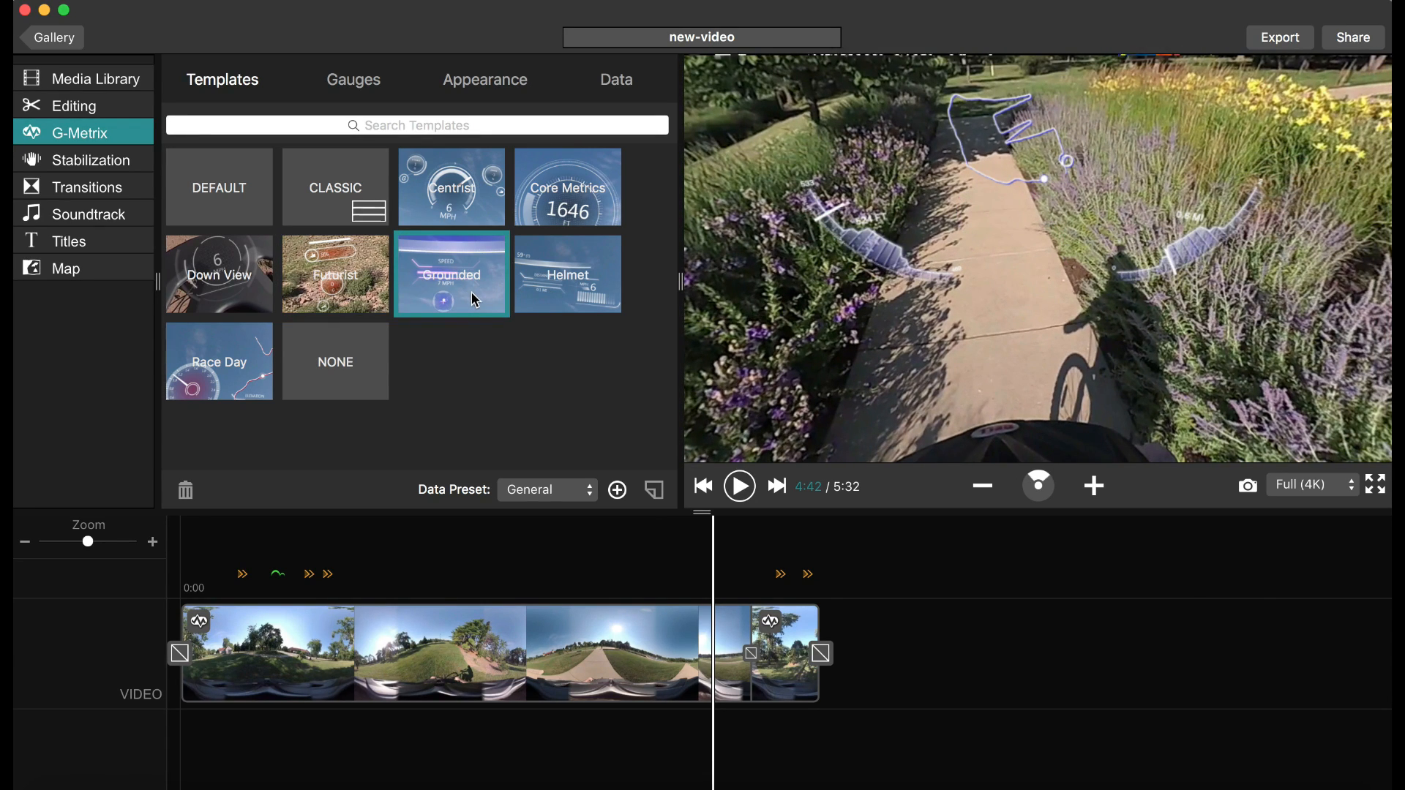
left_click(578, 300)
left_click_drag(985, 326, 1034, 202)
Apply the Race Day template, then remove the data overlay with the None template
left_click(246, 388)
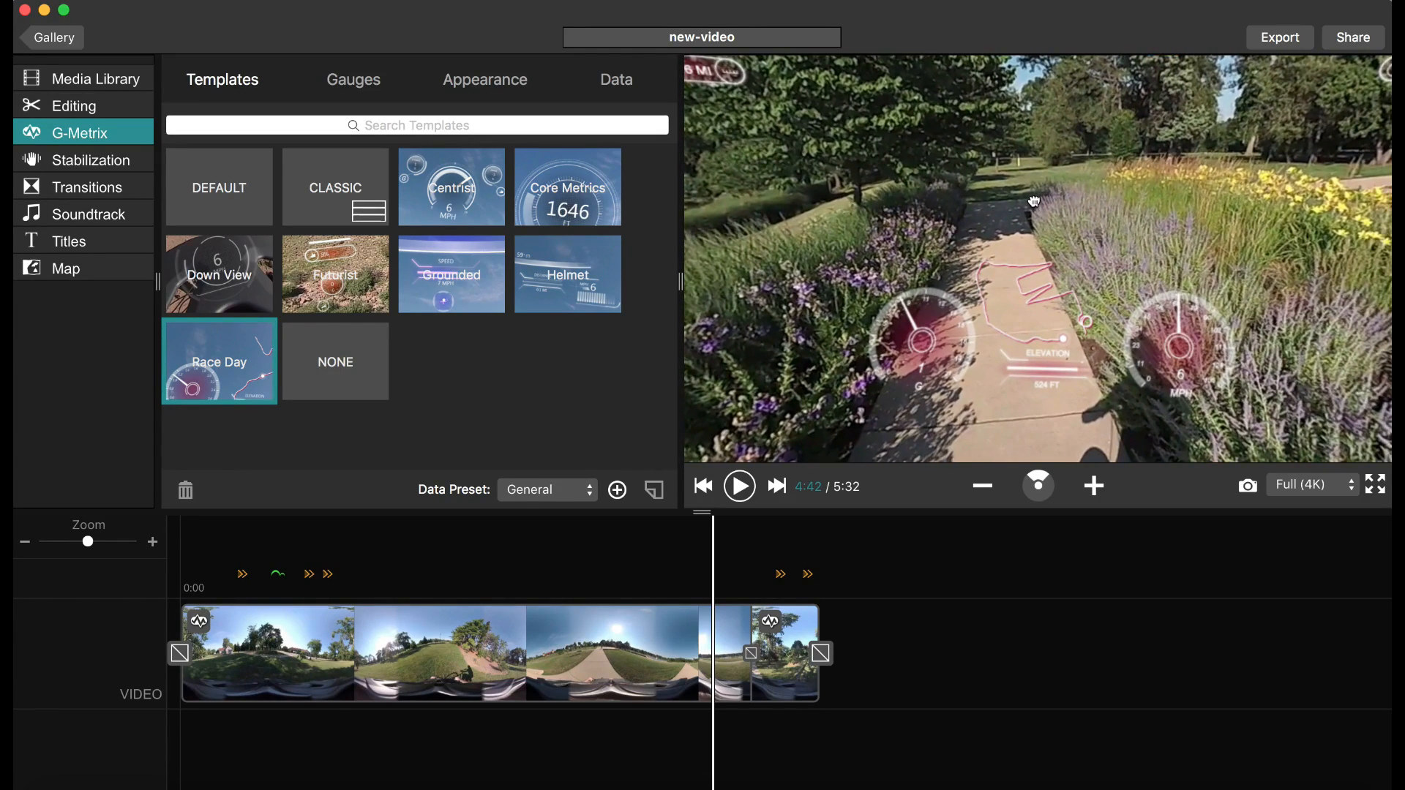
left_click(344, 361)
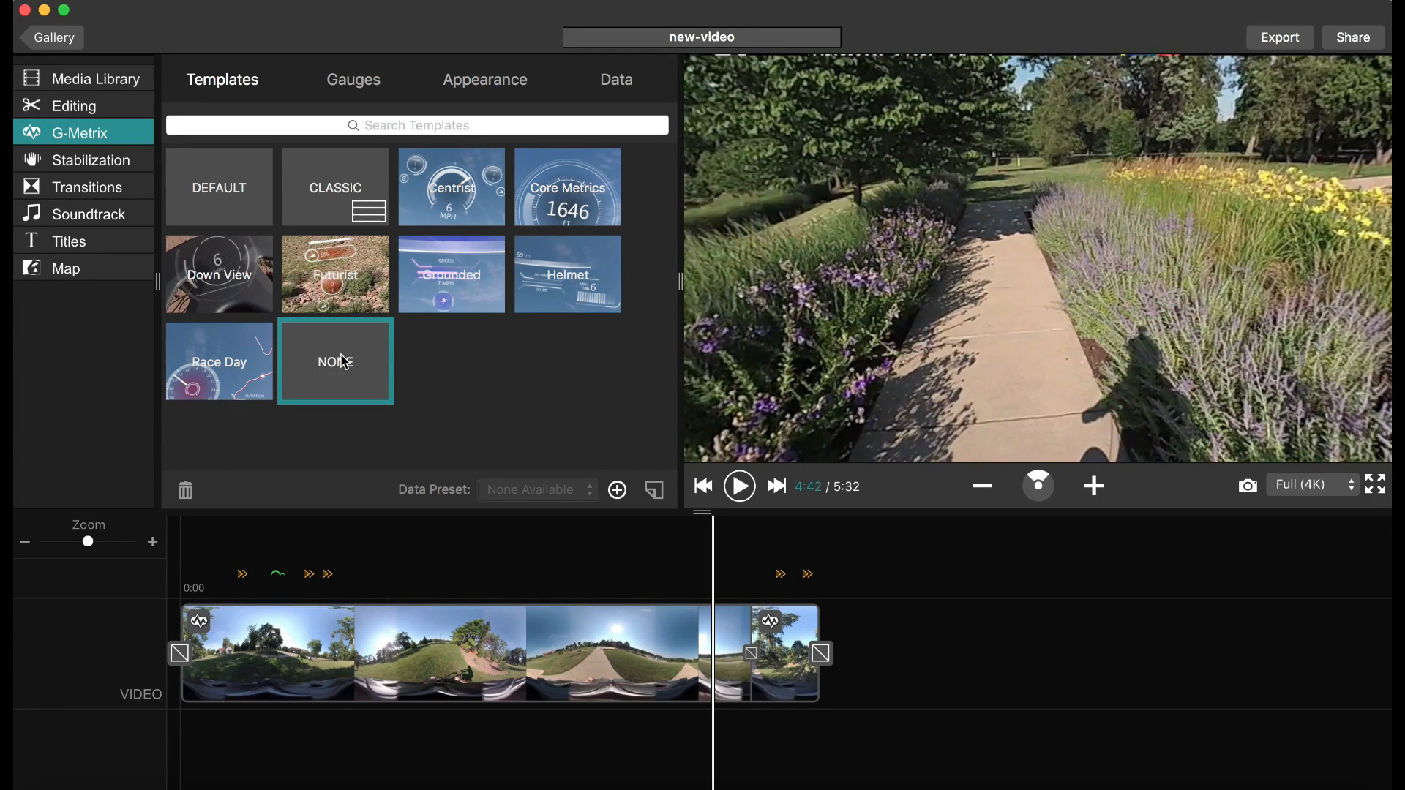
left_click_drag(944, 305, 885, 249)
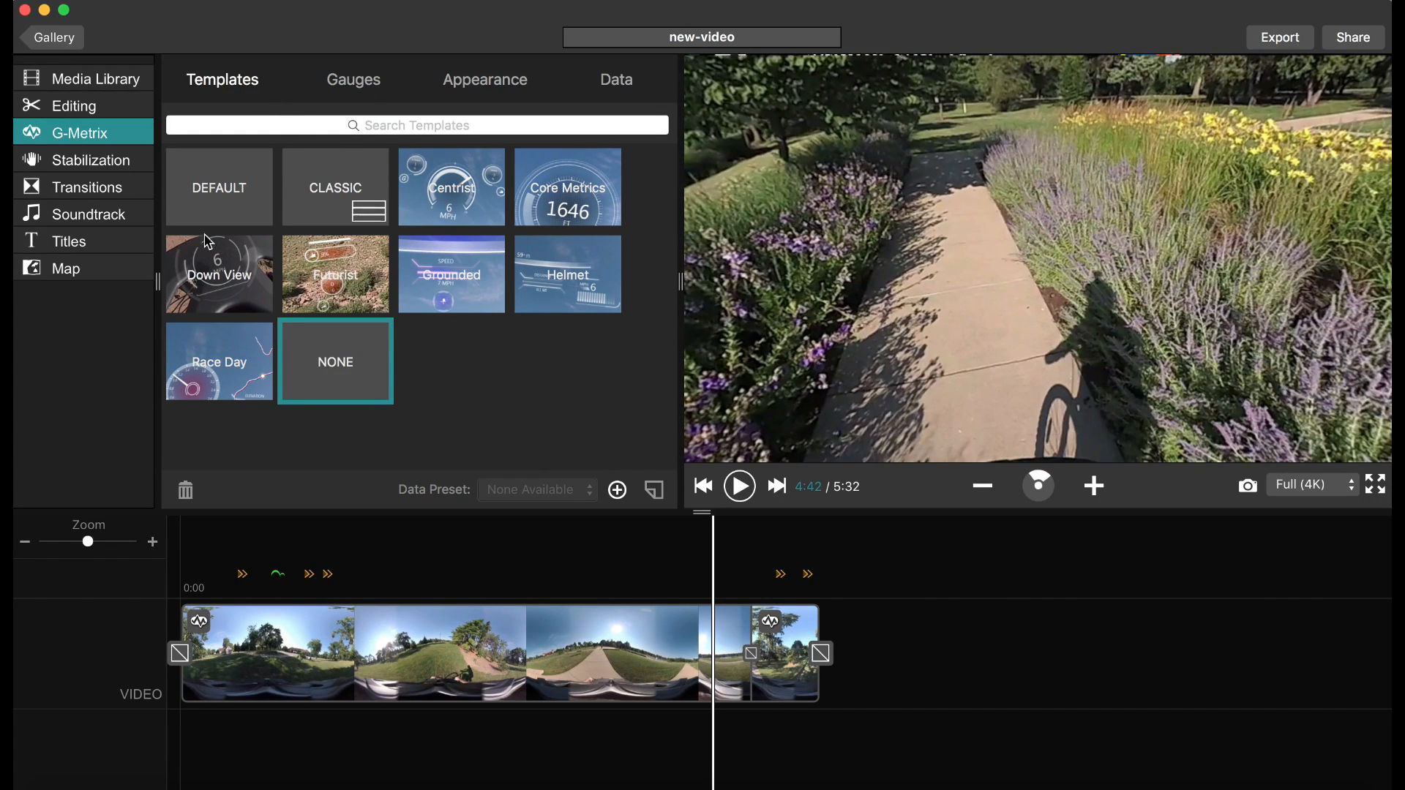
Apply the Default G-Metrix template to the clip, glancing at the gauge library before returning to the templates
left_click(224, 193)
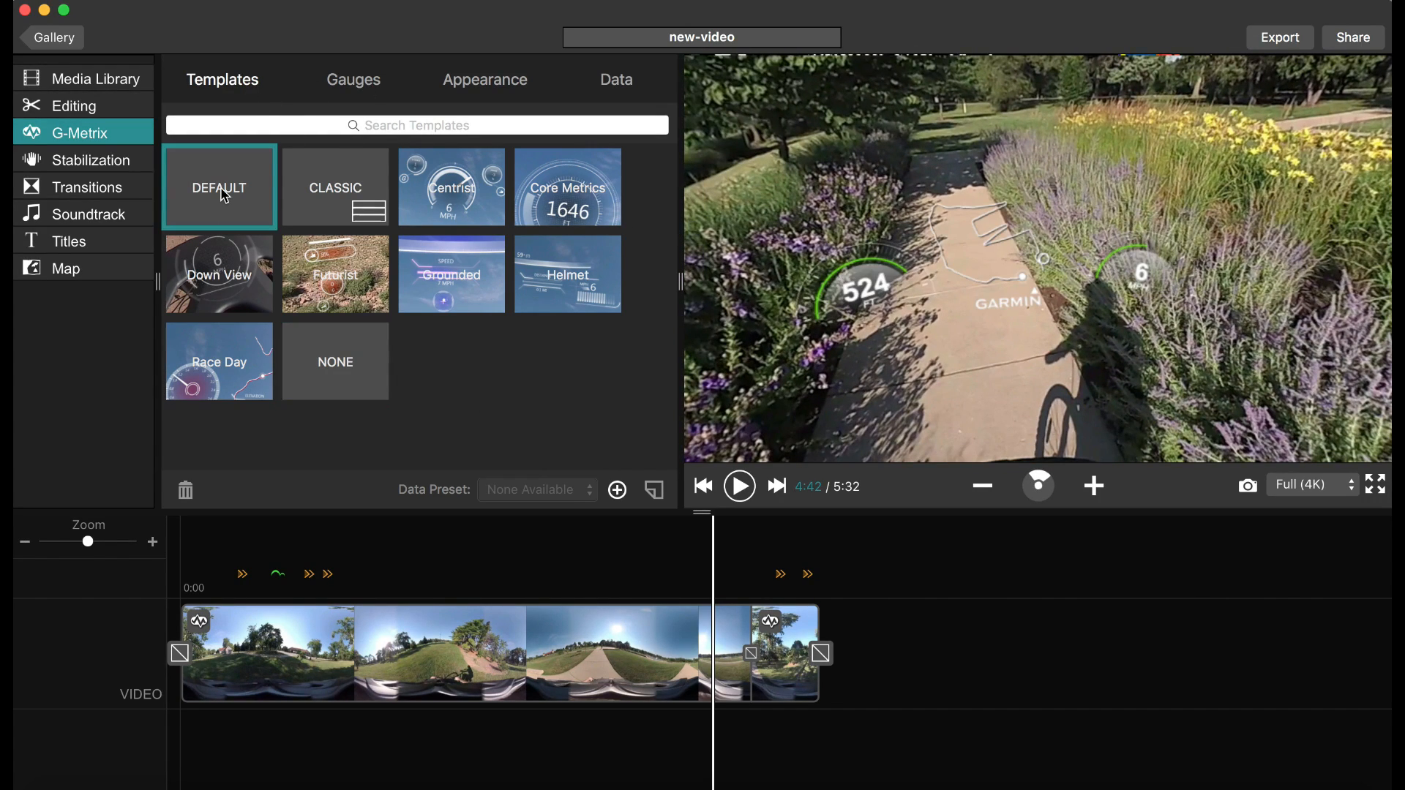
left_click(362, 93)
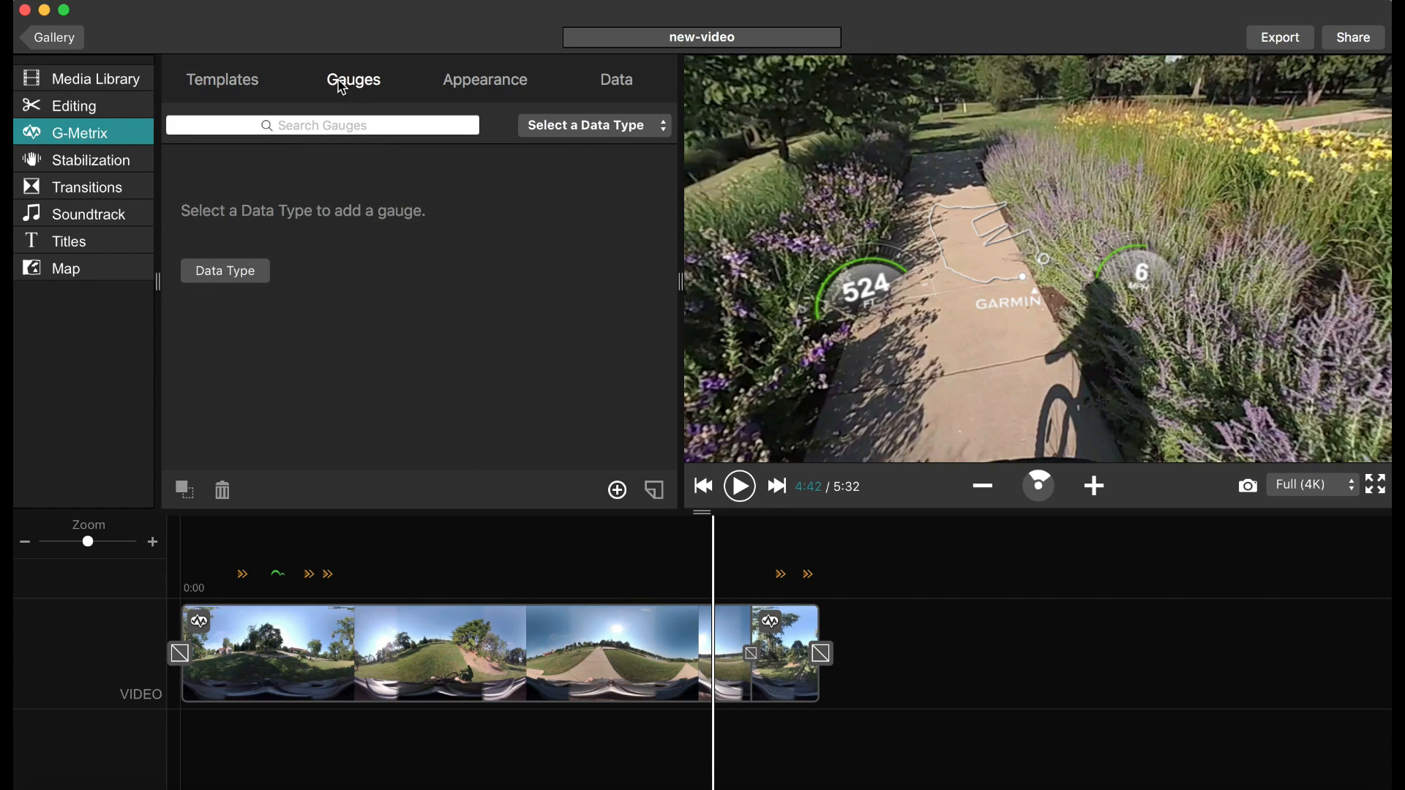
left_click(195, 82)
Search the G-Metrix templates for "cen", then for "cor"
left_click(430, 125)
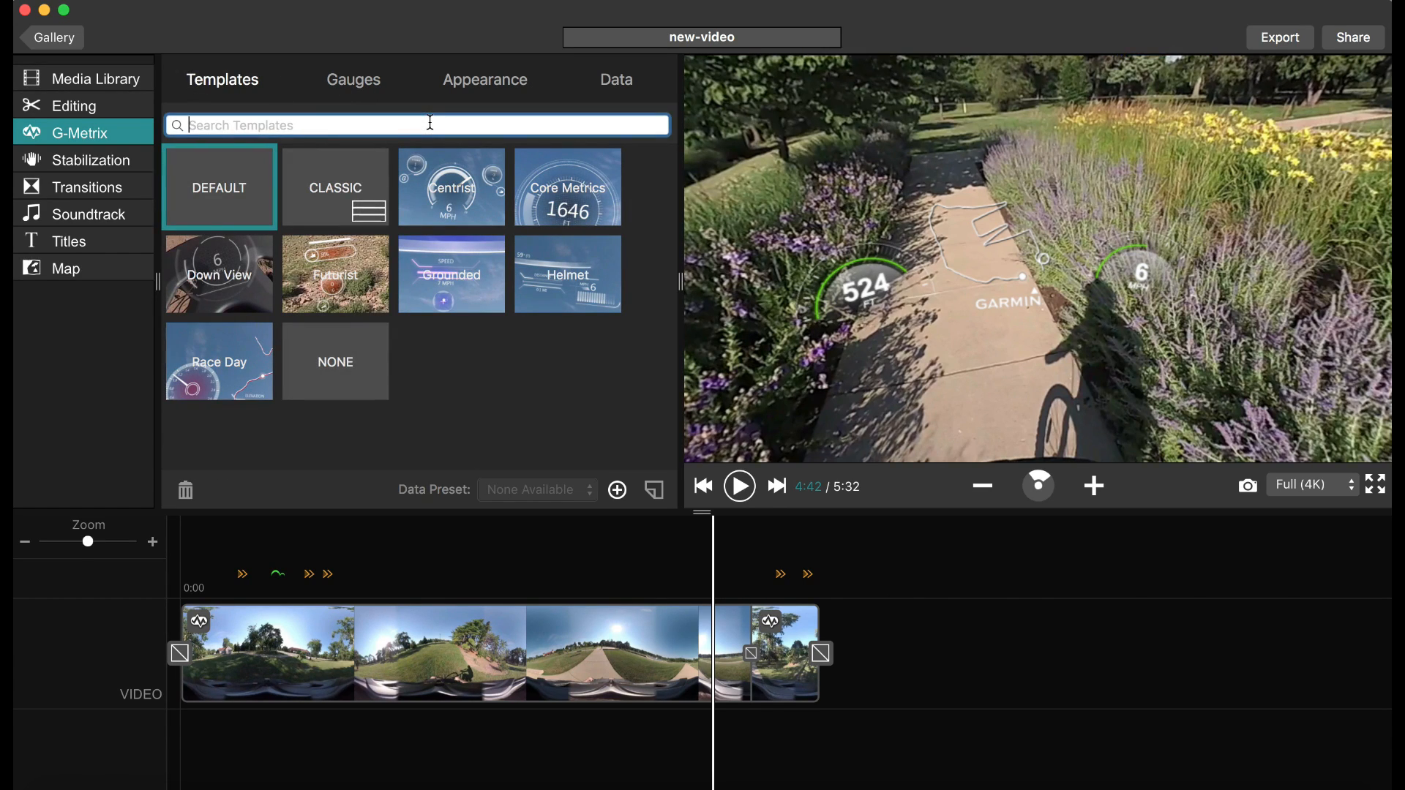
type("cent")
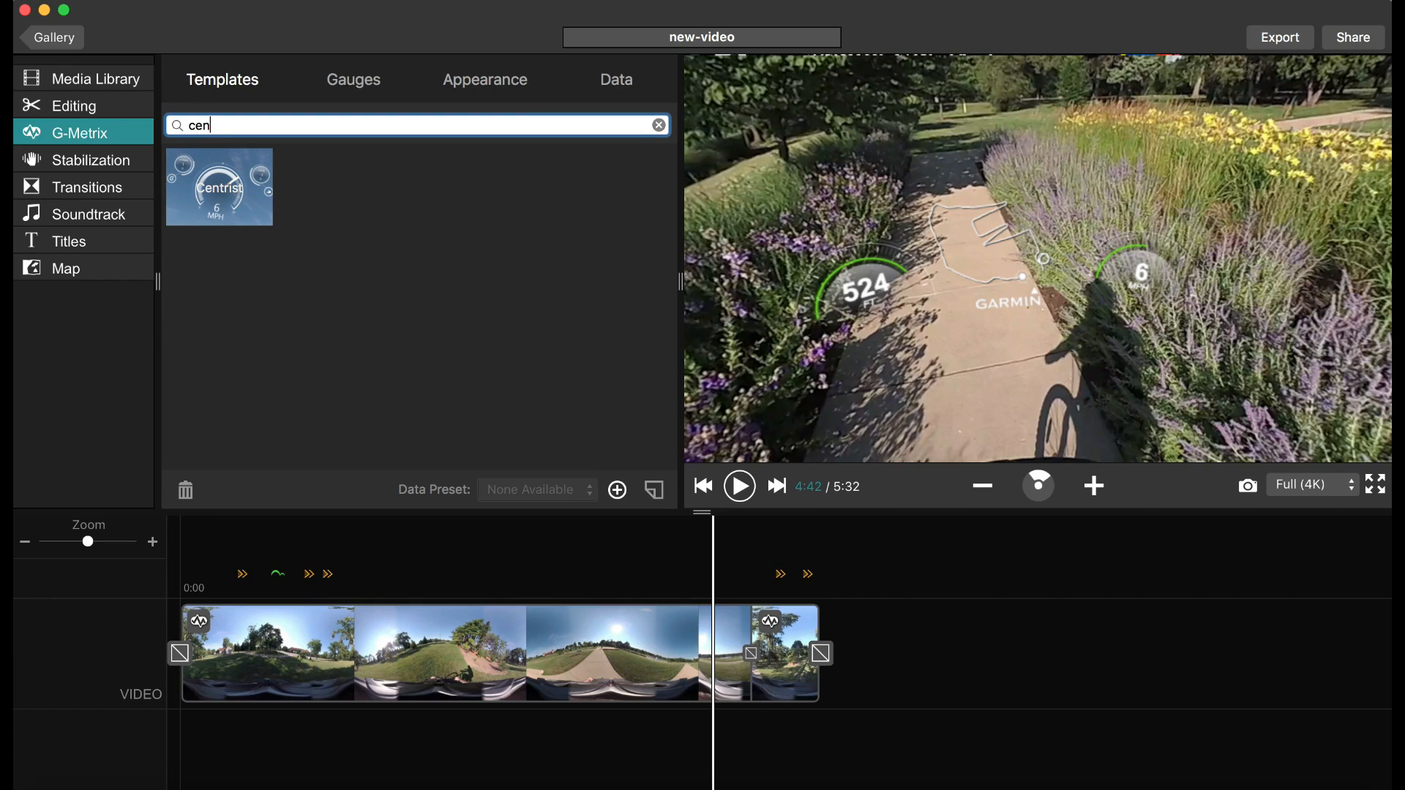
key("BackSpace")
key("BackSpace")
key("BackSpace")
type("cor")
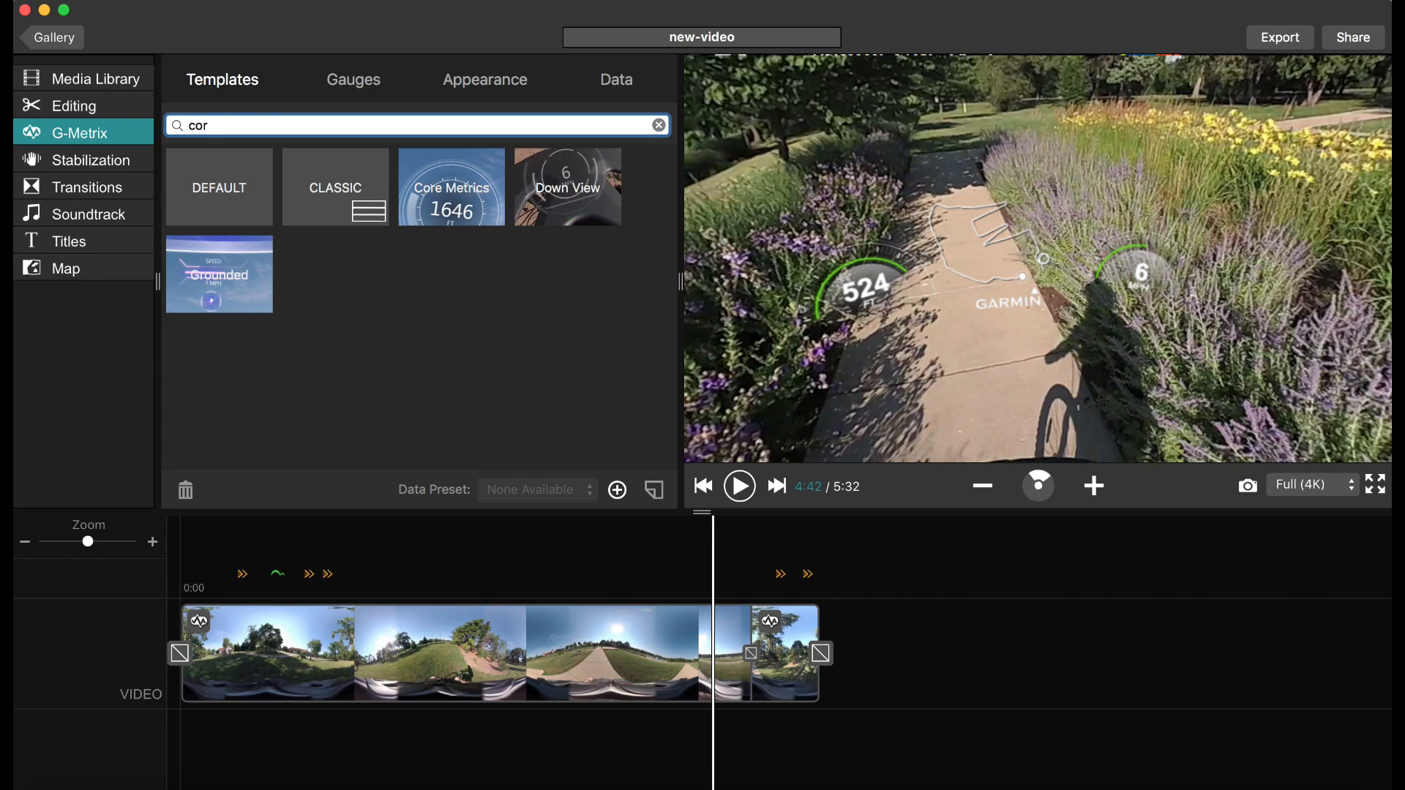
Apply the Down View template from the templates filtered by "cor"
left_click(589, 222)
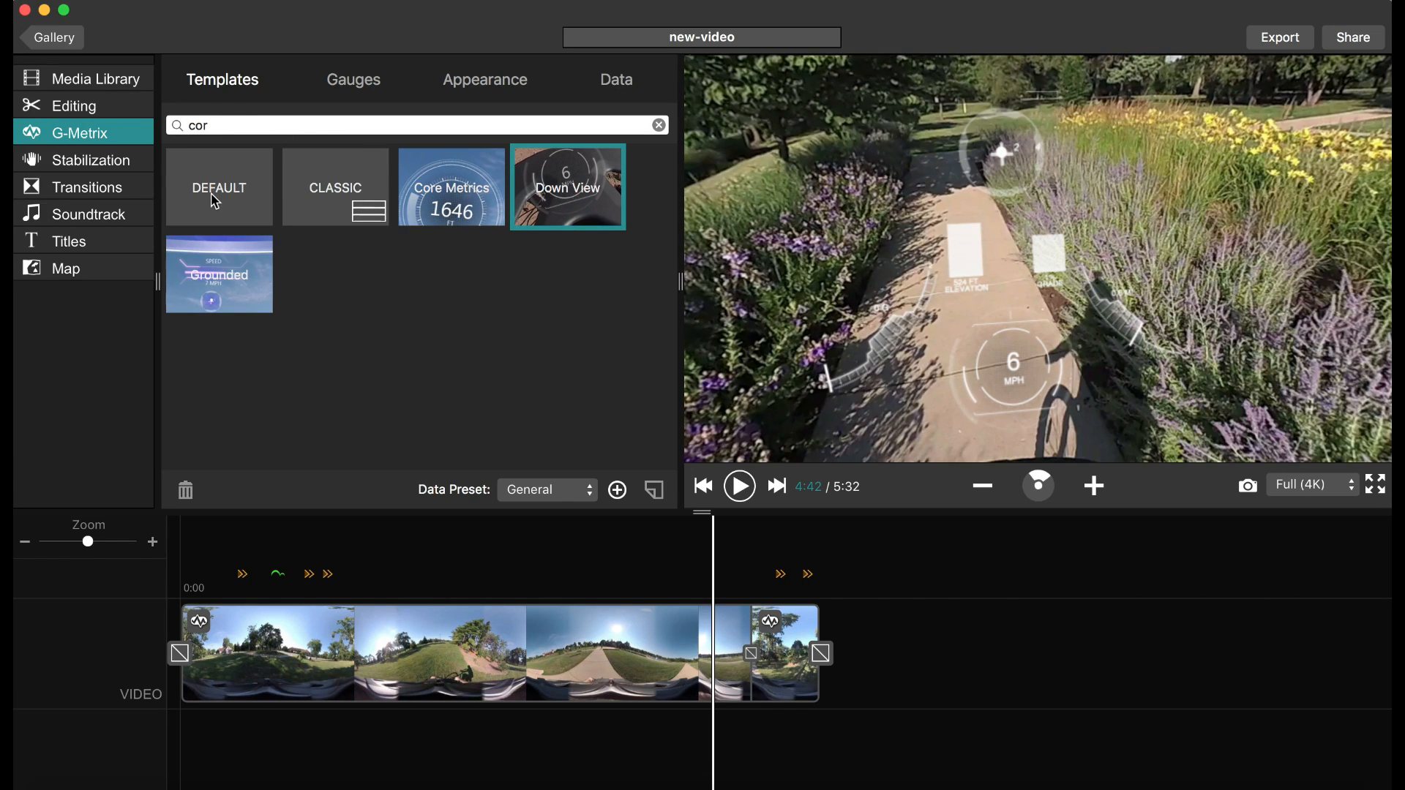
left_click(227, 126)
type("e")
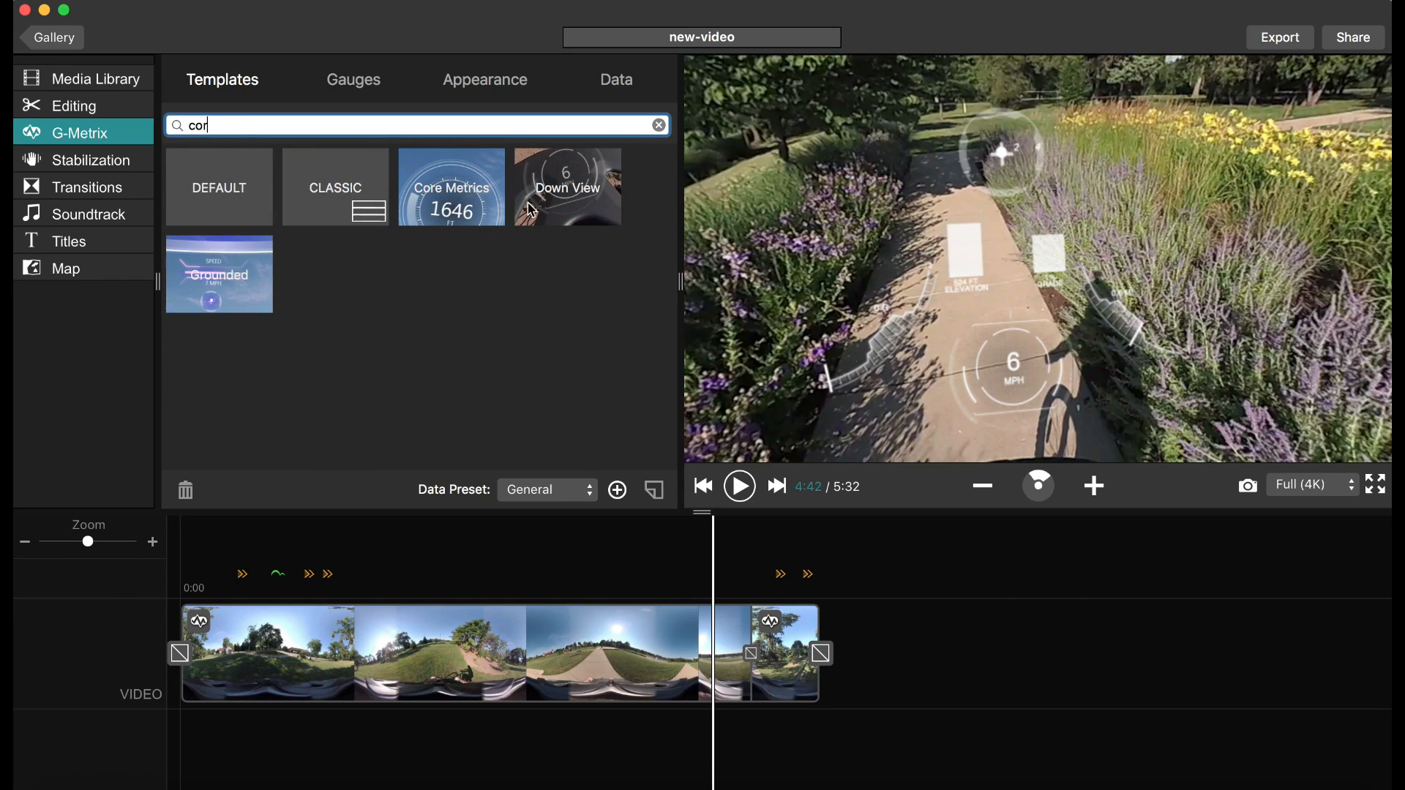
left_click(549, 201)
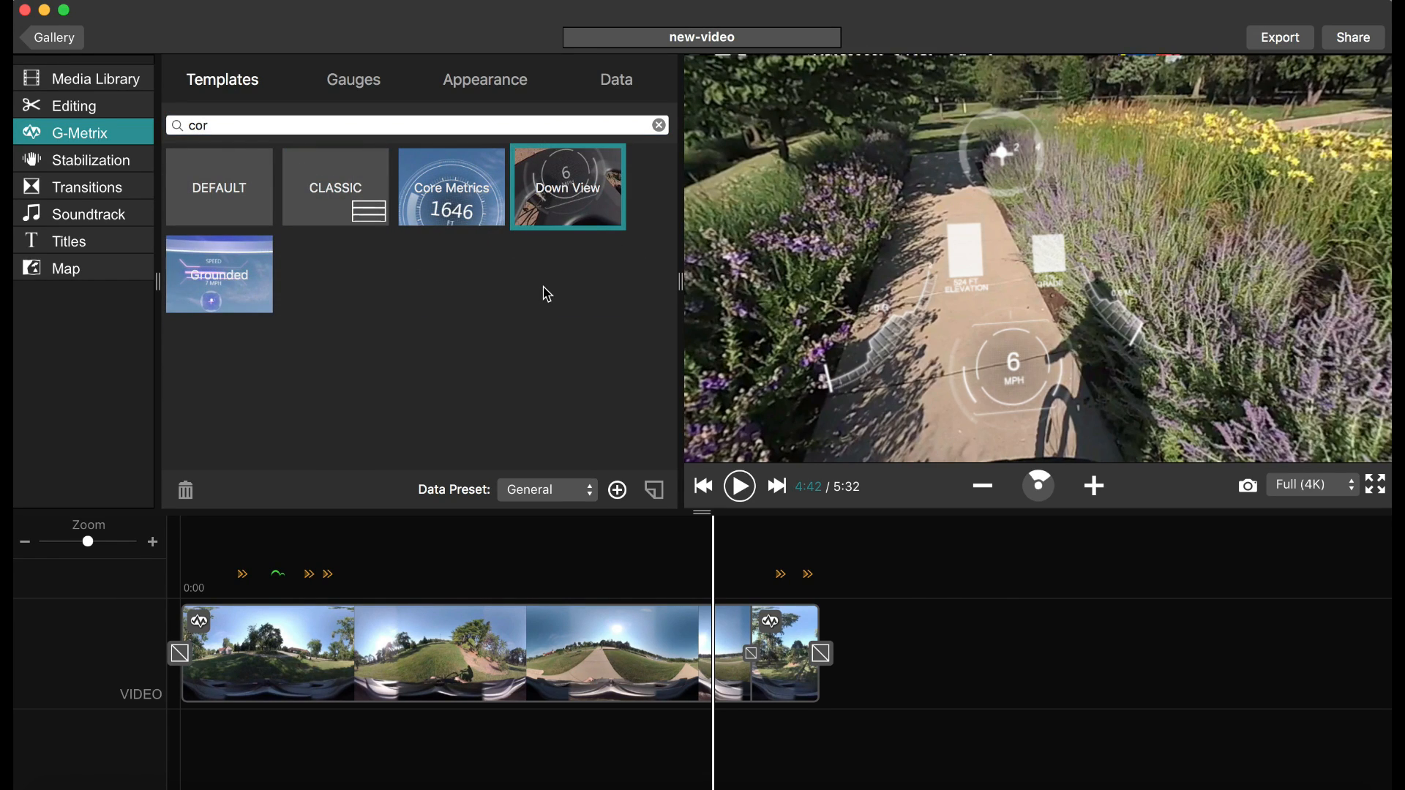
Apply the Grounded template to the clip and clear the template search
left_click(251, 290)
left_click(265, 130)
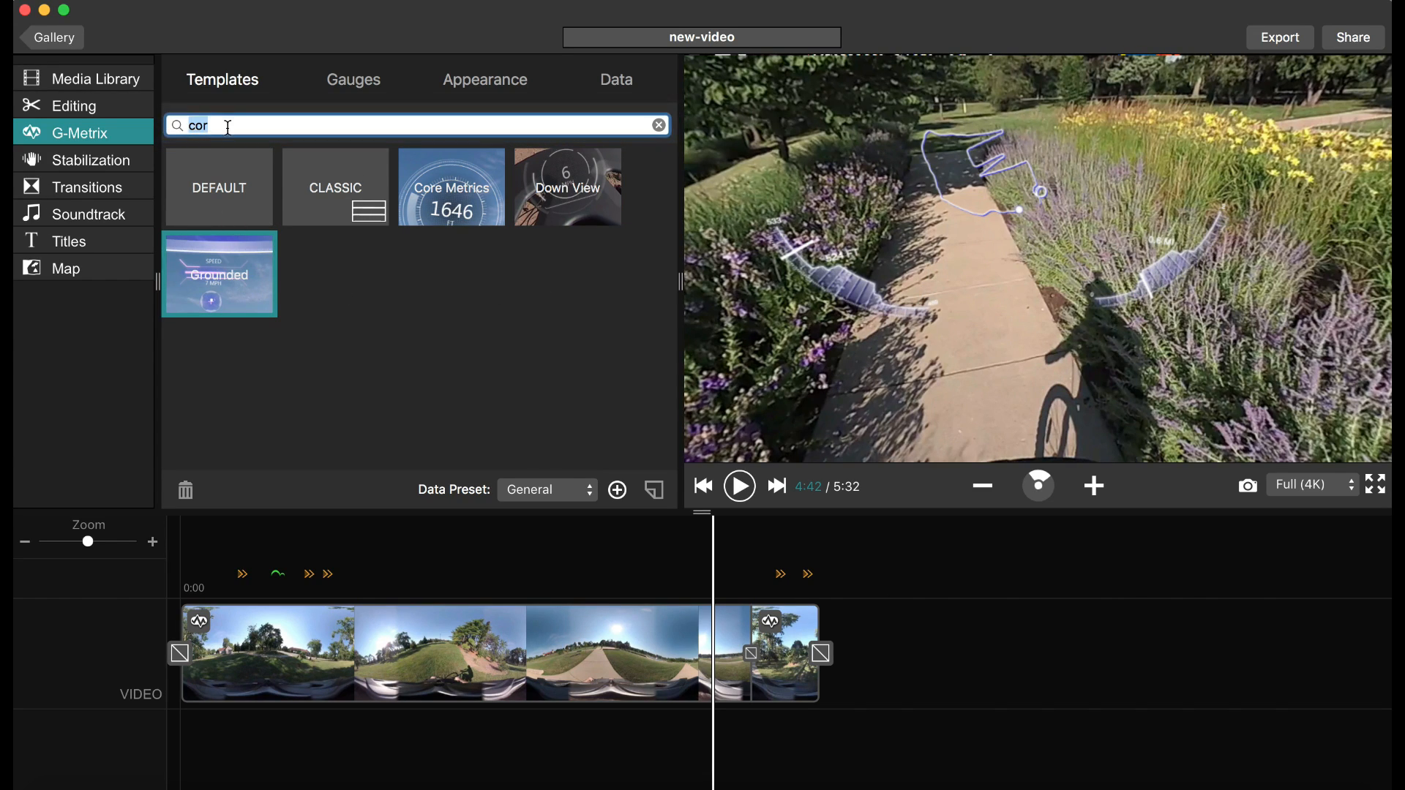
key("BackSpace")
key("BackSpace")
key("BackSpace")
left_click(449, 271)
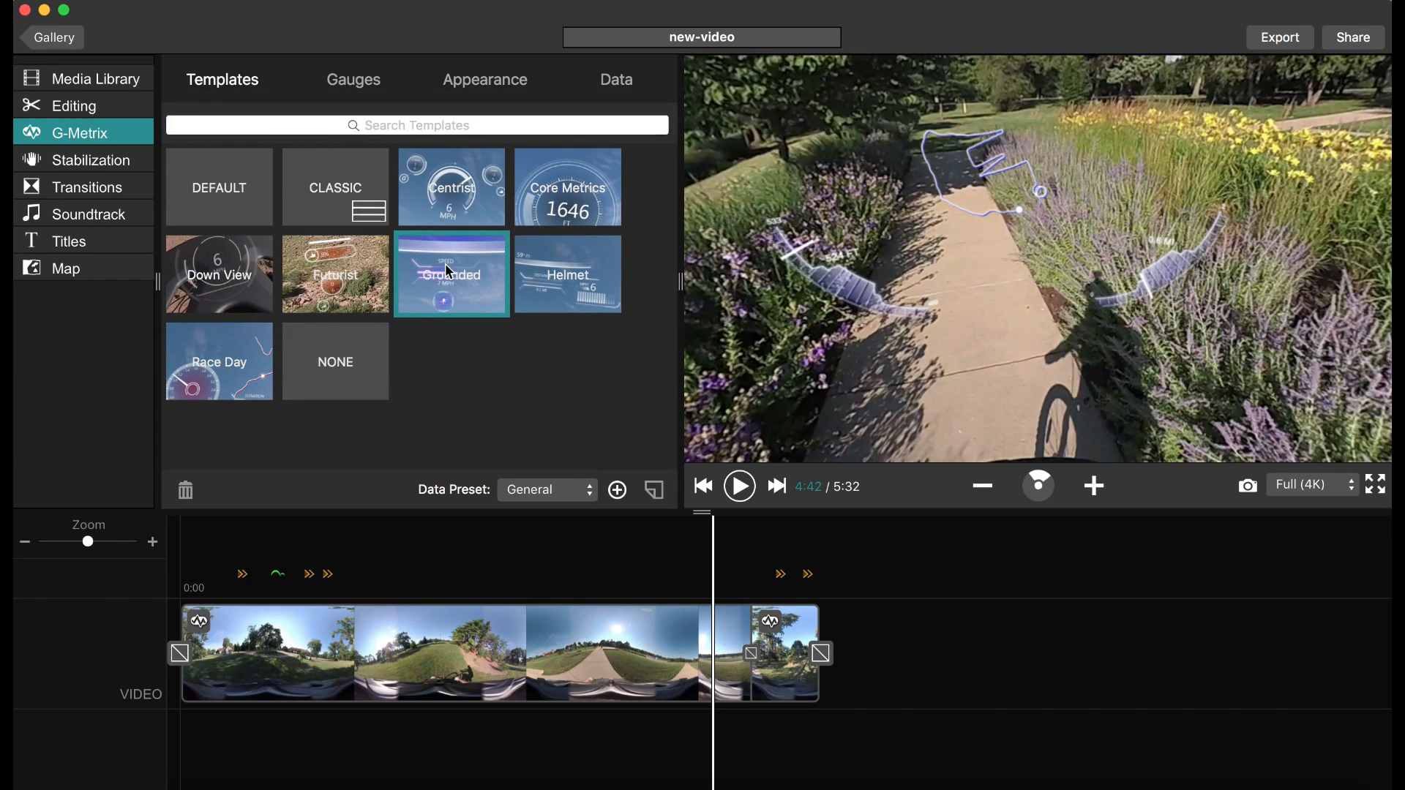
Show the gauges for the Recorded Speed data type and look through the available designs
left_click(349, 91)
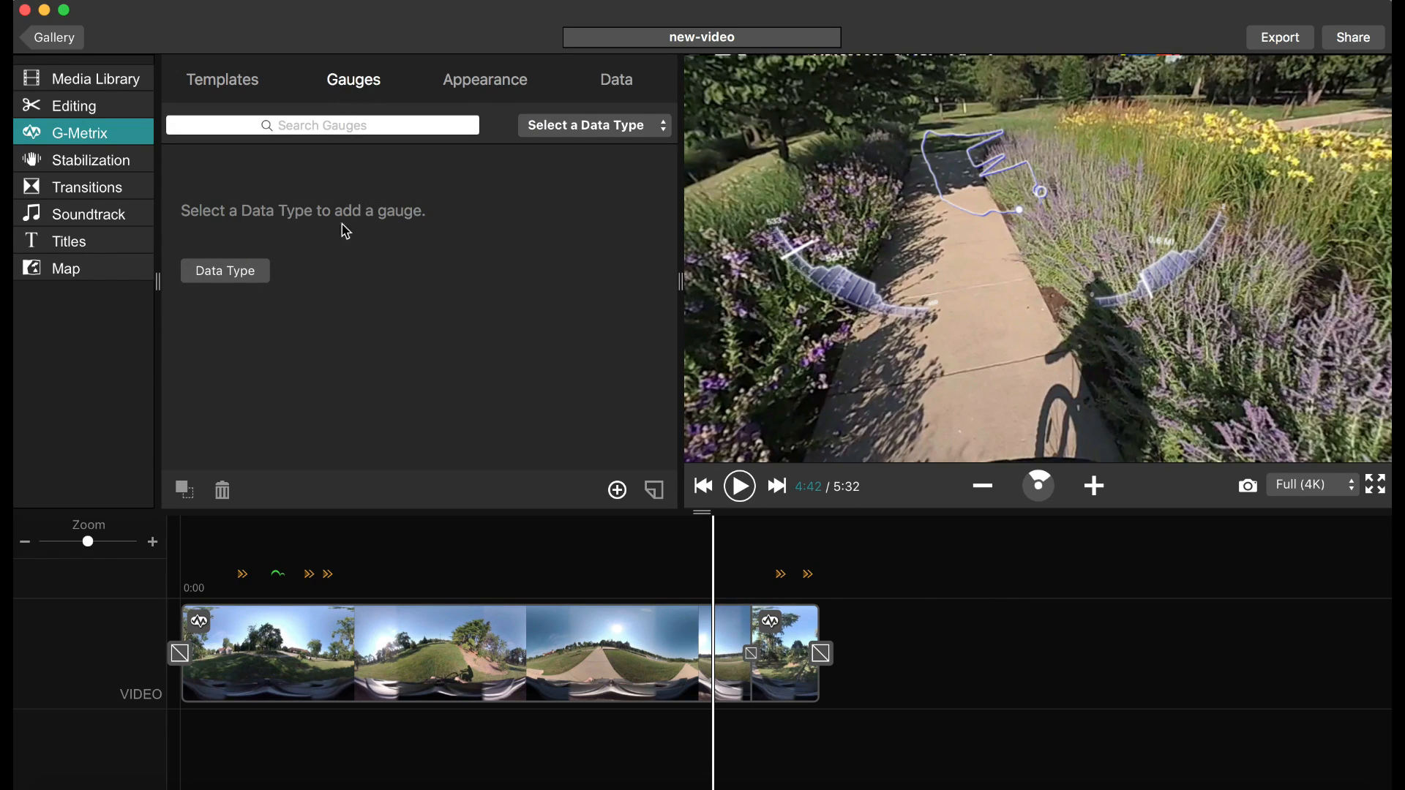
left_click(241, 276)
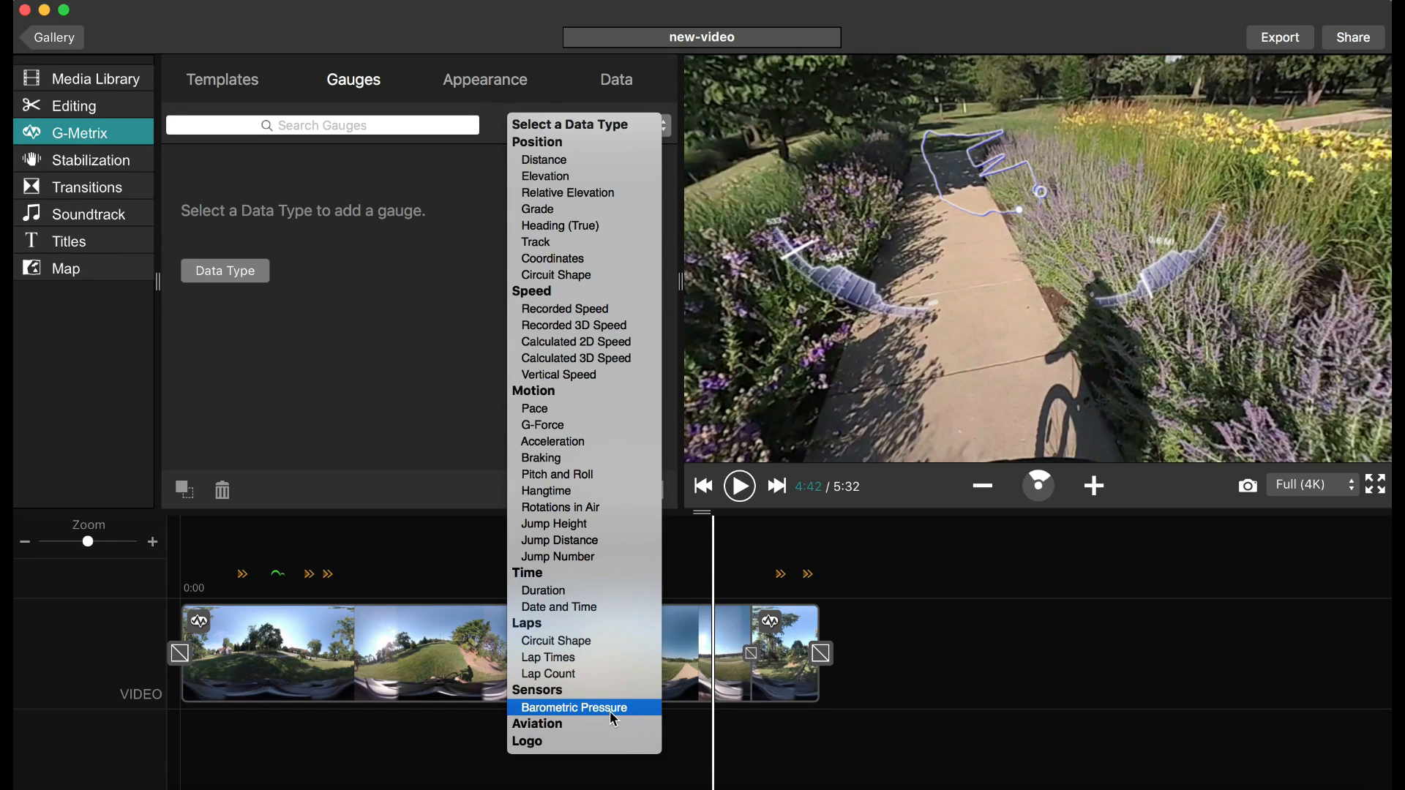
left_click(586, 309)
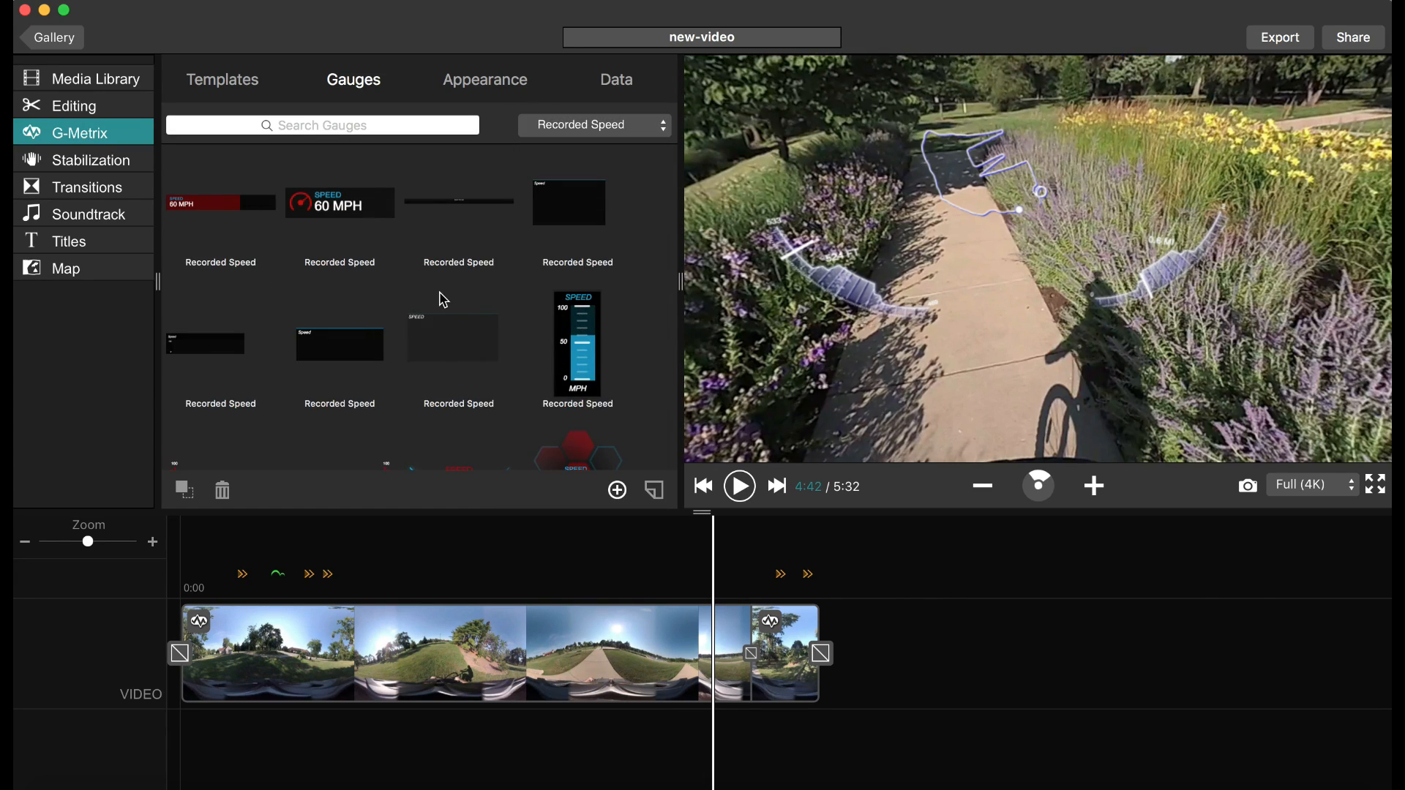
scroll(446, 297, "down", 5)
scroll(448, 296, "down", 3)
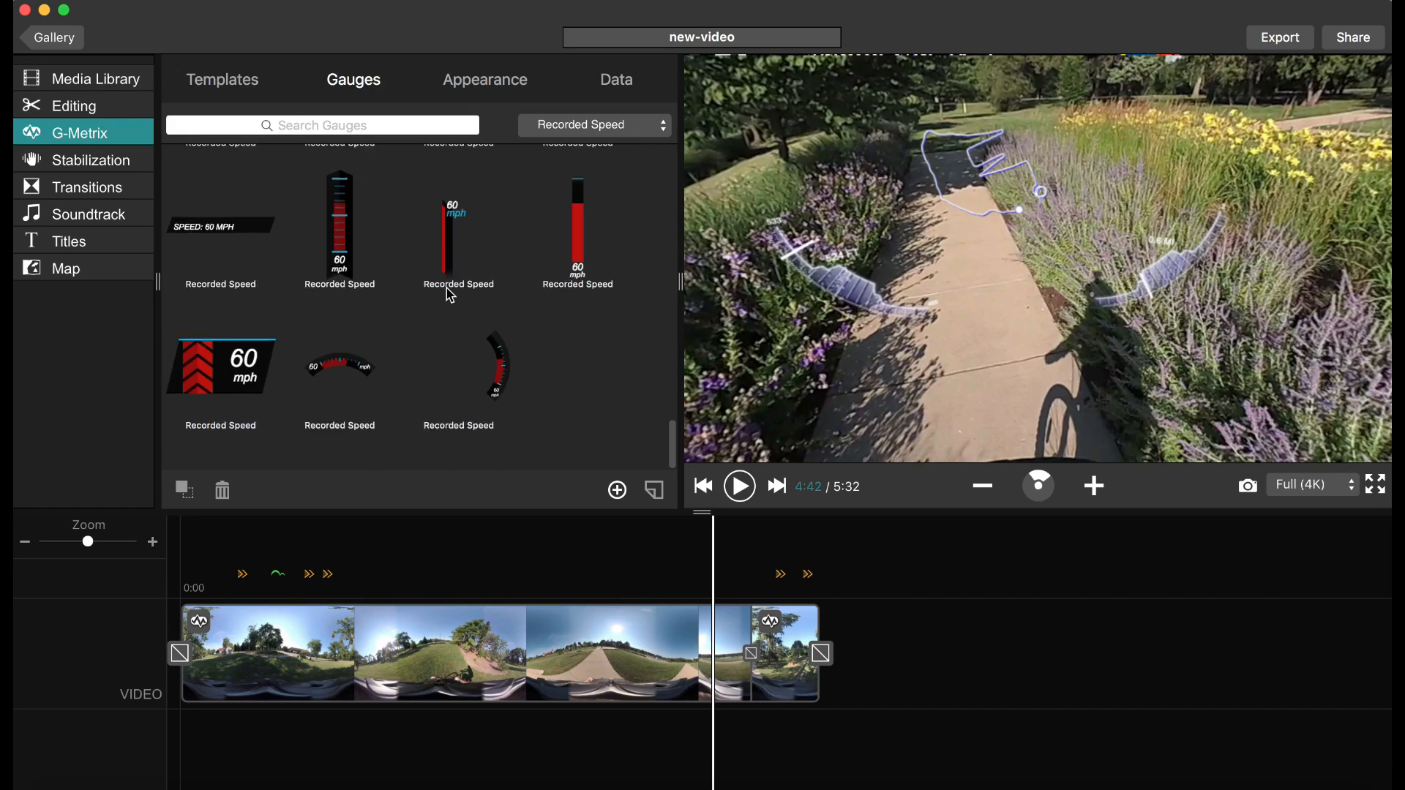
scroll(448, 295, "up", 8)
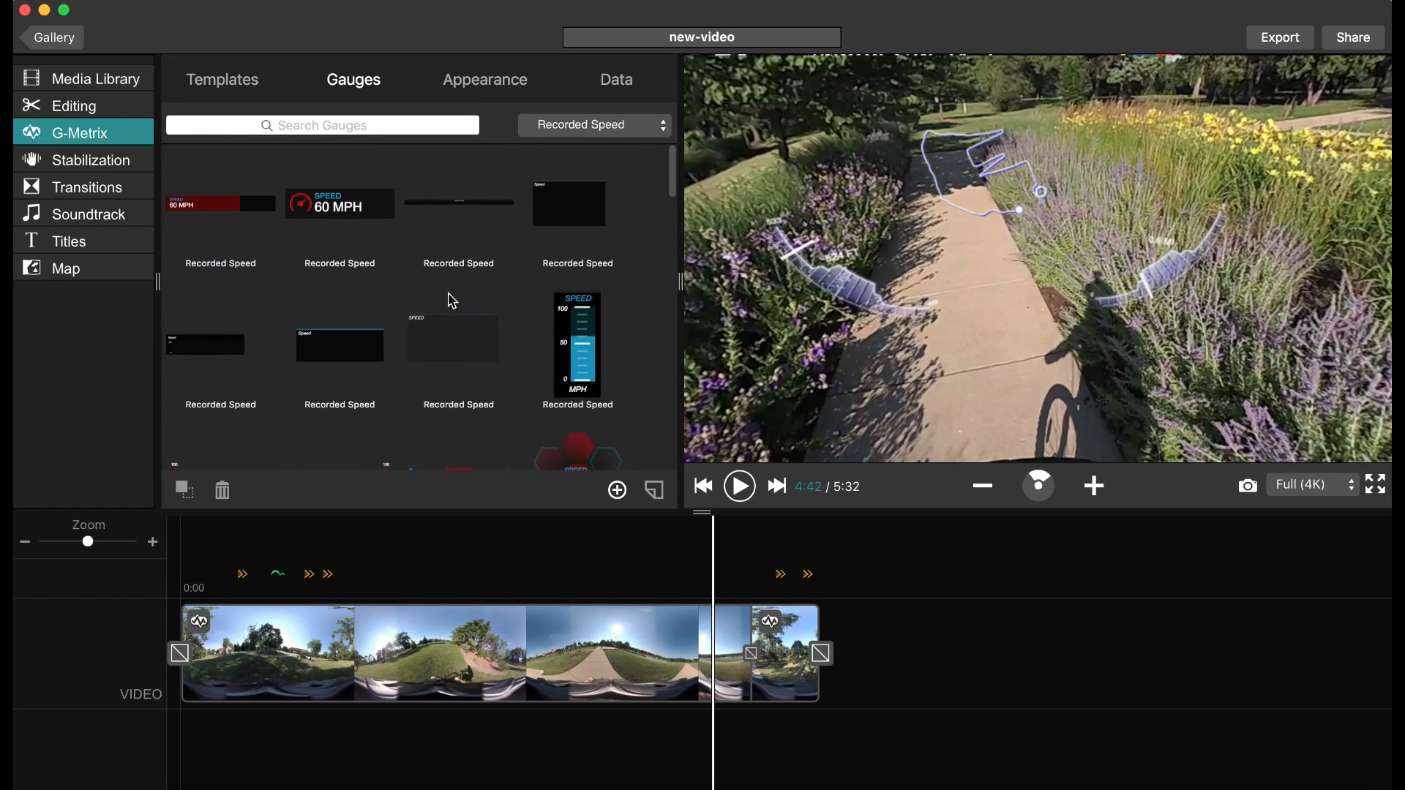
Add the Recorded Speed gauge with the round dial icon and "60 MPH" text over the tree beside the path, dismissing the template-saving tip
left_click(351, 211)
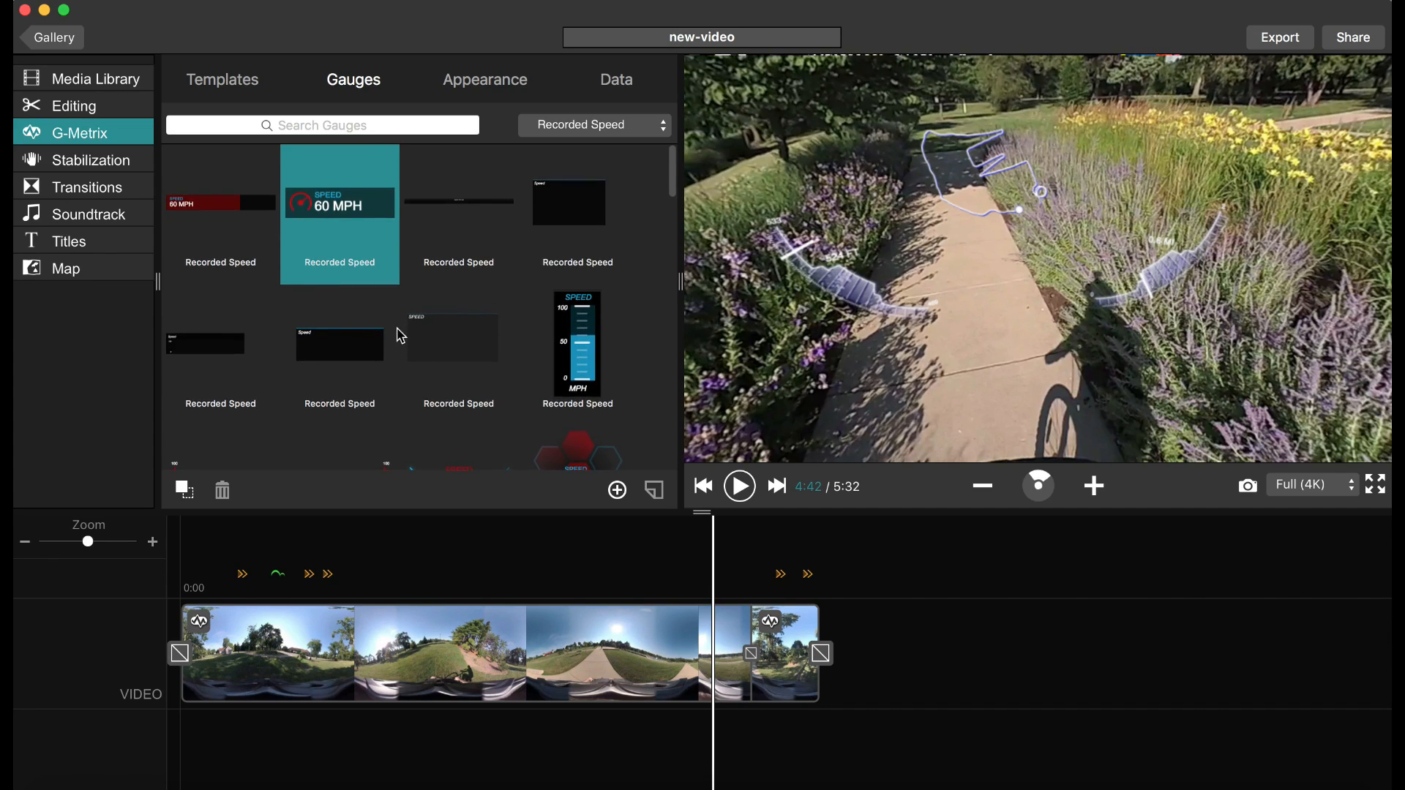
left_click_drag(937, 324, 1001, 301)
left_click(218, 213)
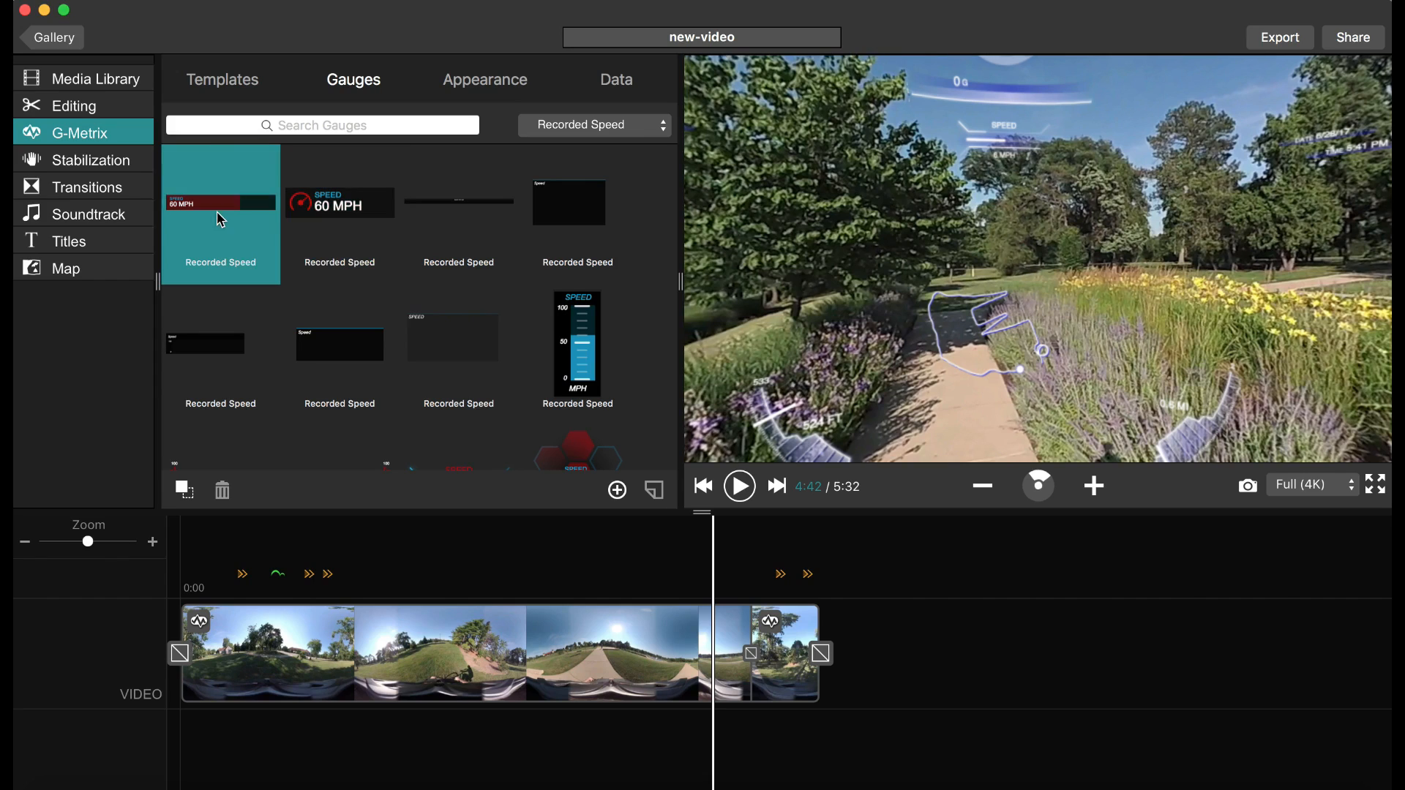
left_click(373, 219)
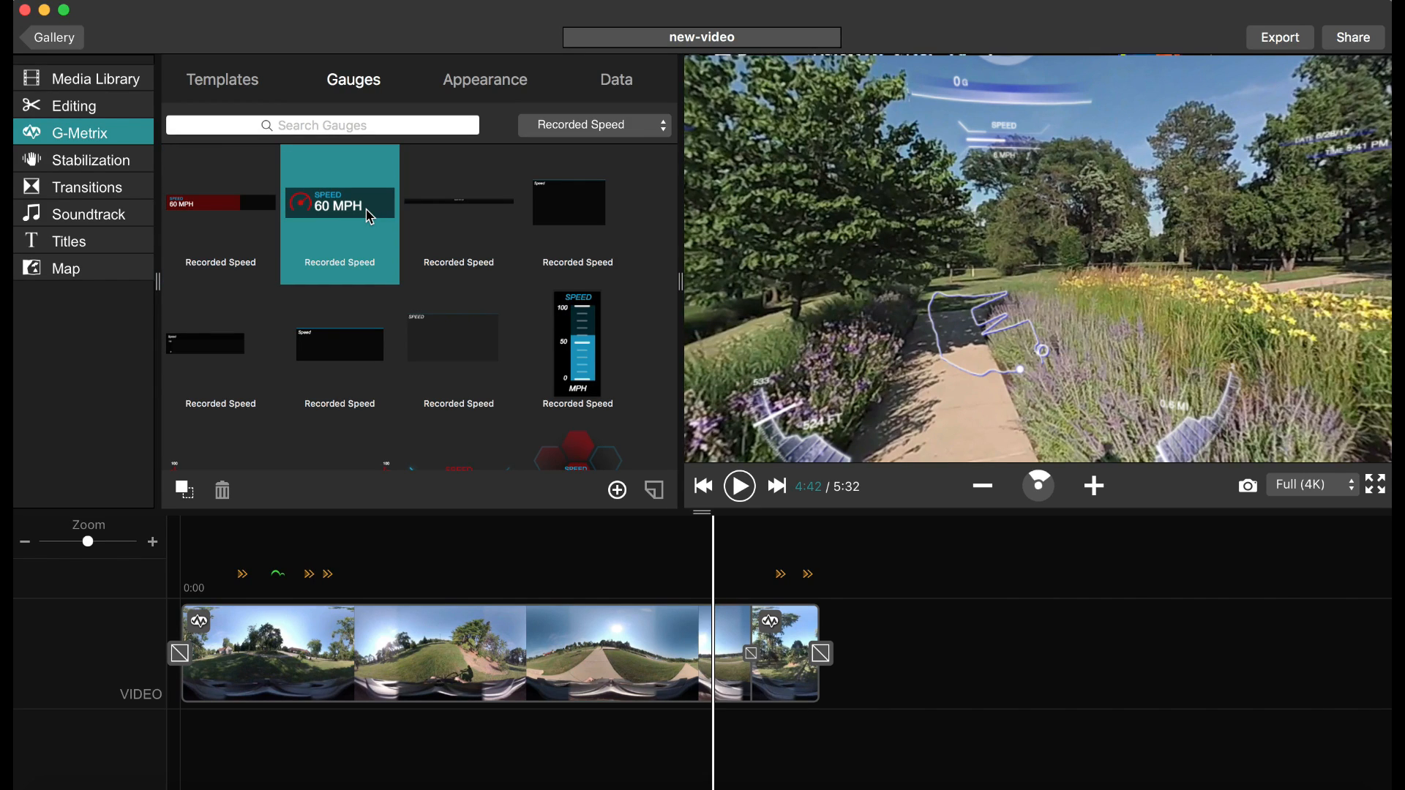
left_click_drag(370, 216, 882, 249)
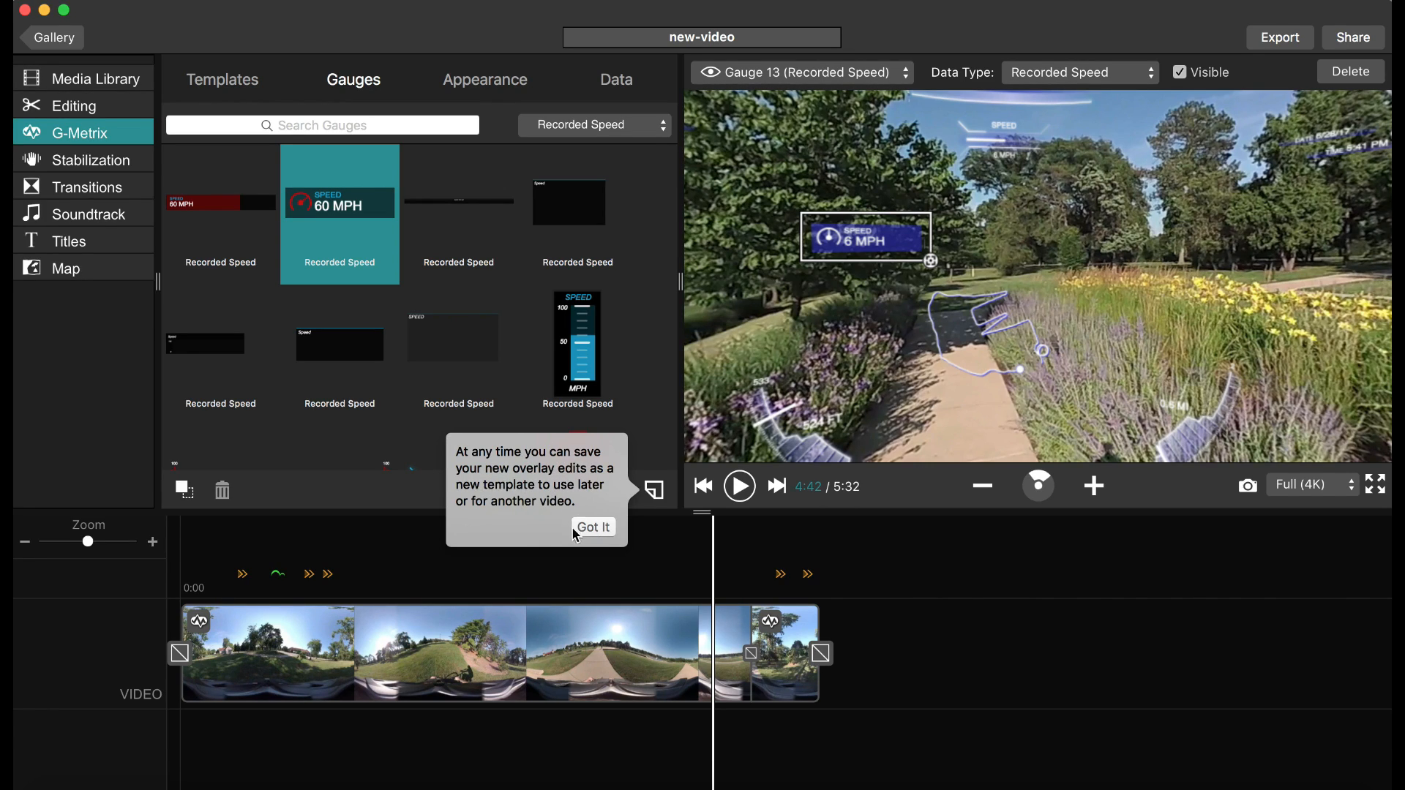
left_click(595, 527)
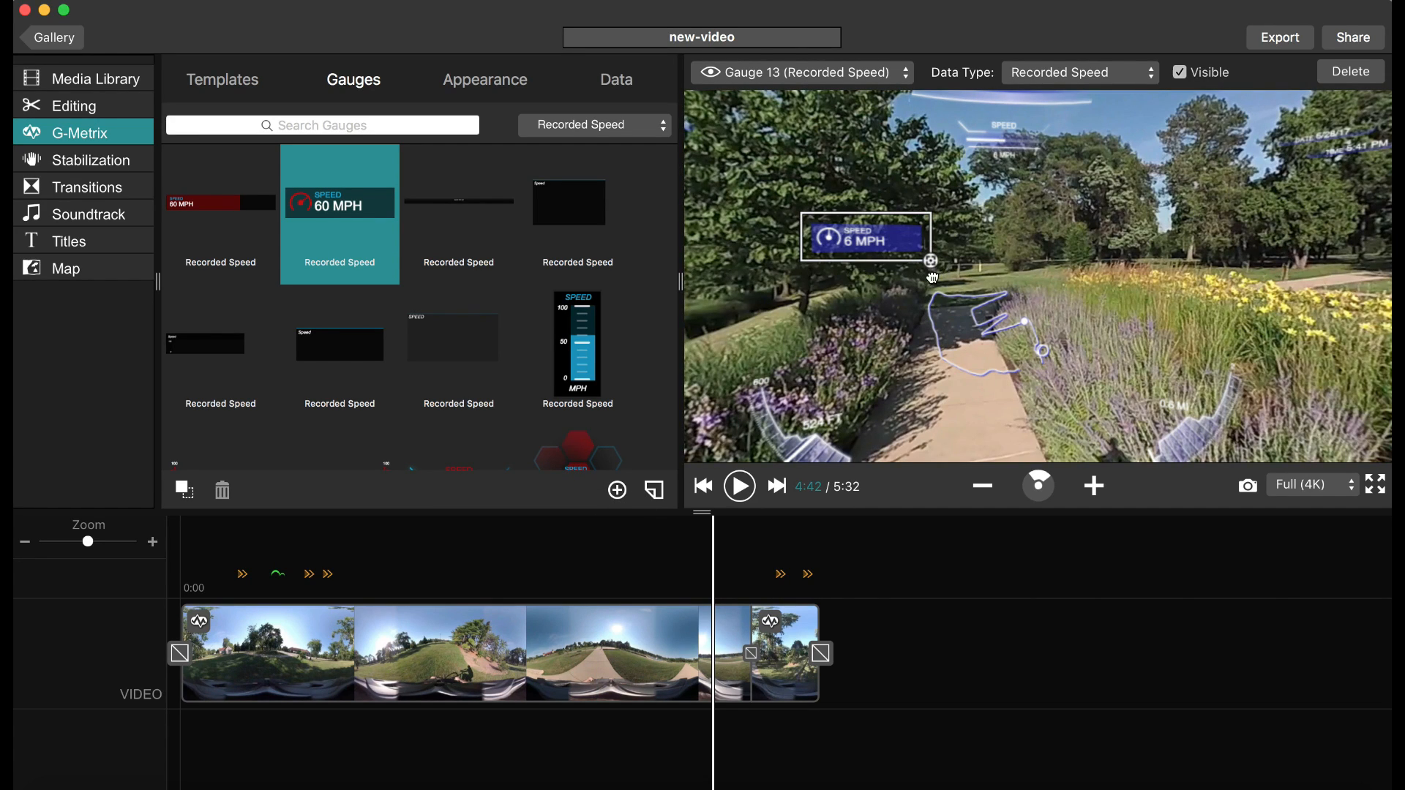
Move the added Recorded Speed gauge slightly further away from the path, keeping it over the tree and selected
left_click_drag(933, 278, 988, 280)
left_click_drag(915, 249, 878, 252)
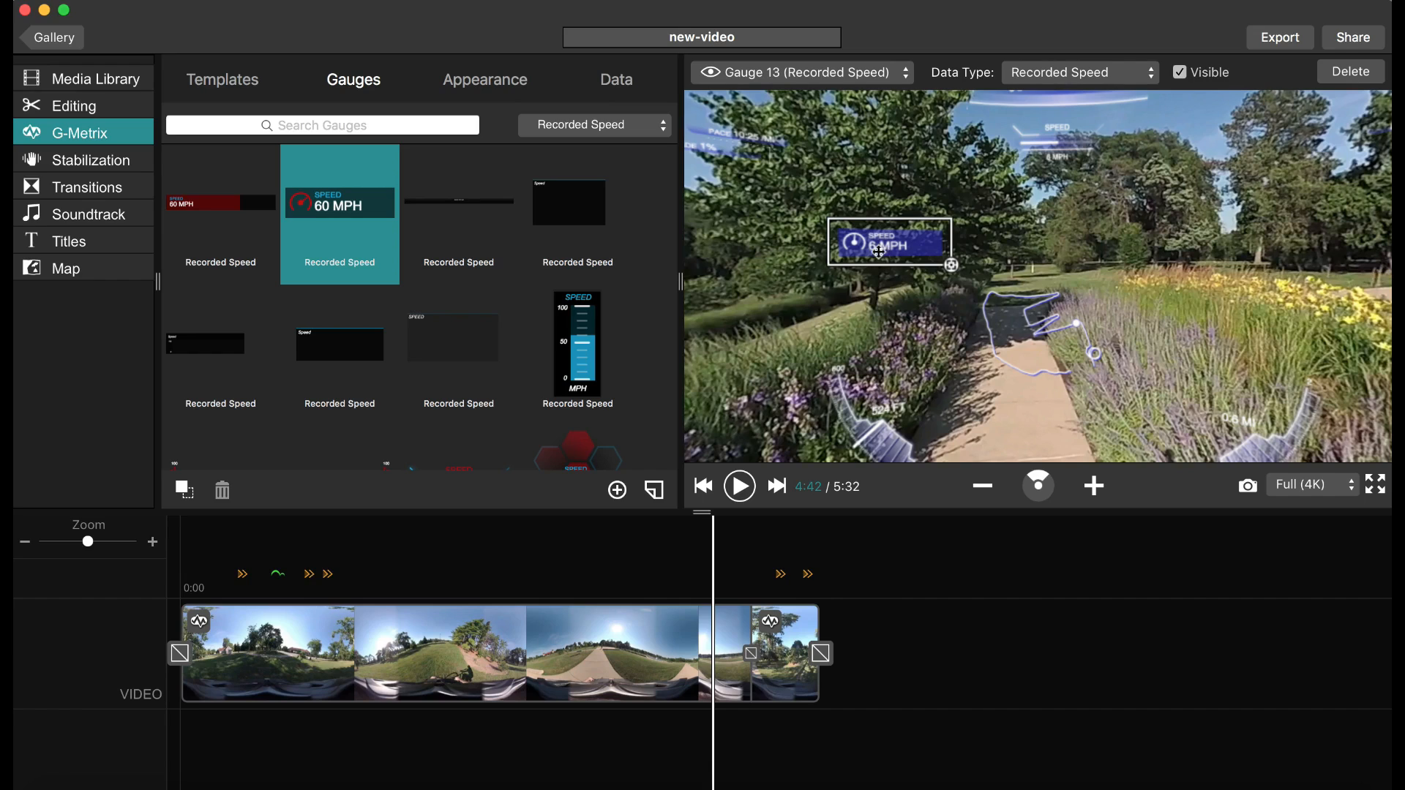
left_click(892, 245)
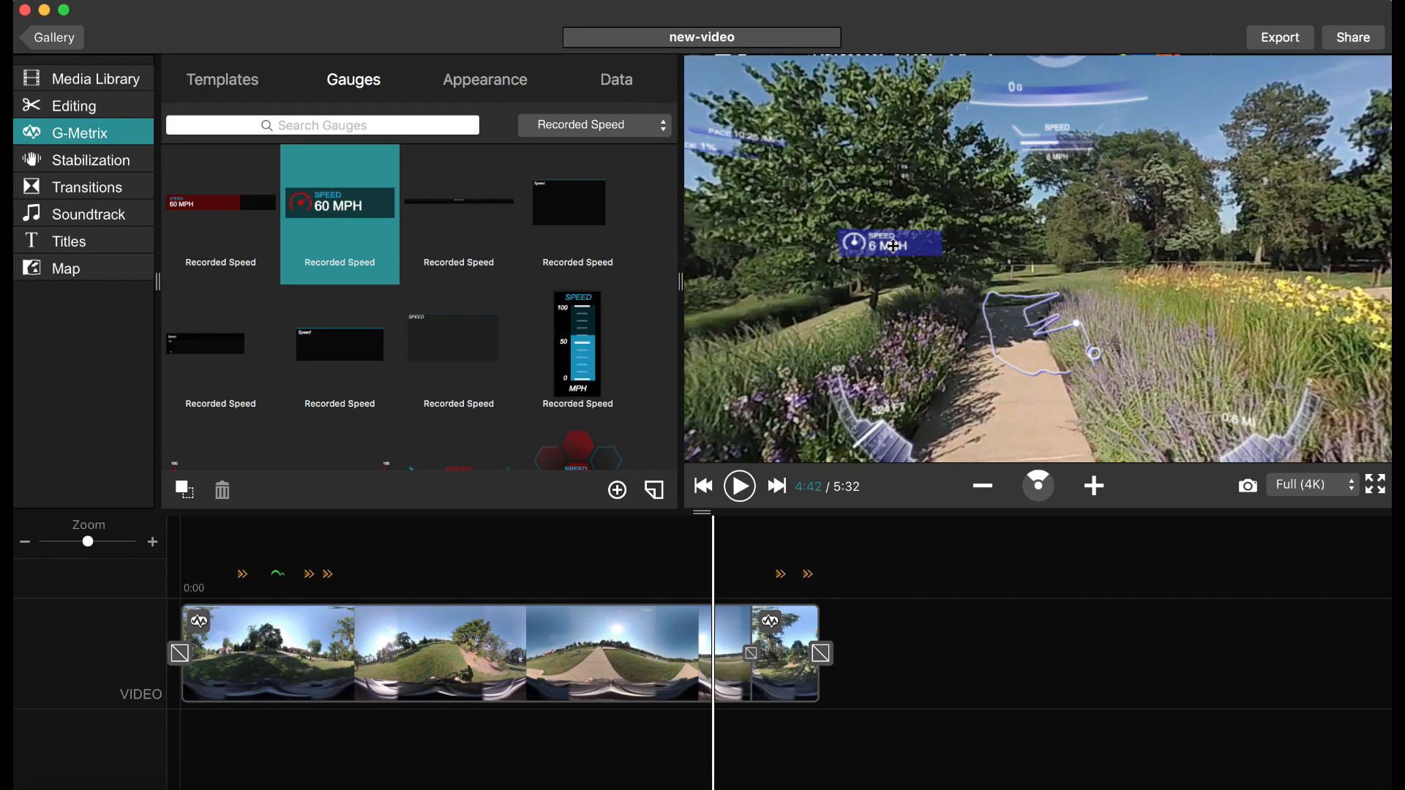
left_click(892, 245)
Examine the added speed gauge at different zoom levels and check the overlay's gauge list, keeping Gauge 13 (Recorded Speed) selected
scroll(901, 234, "down", 2)
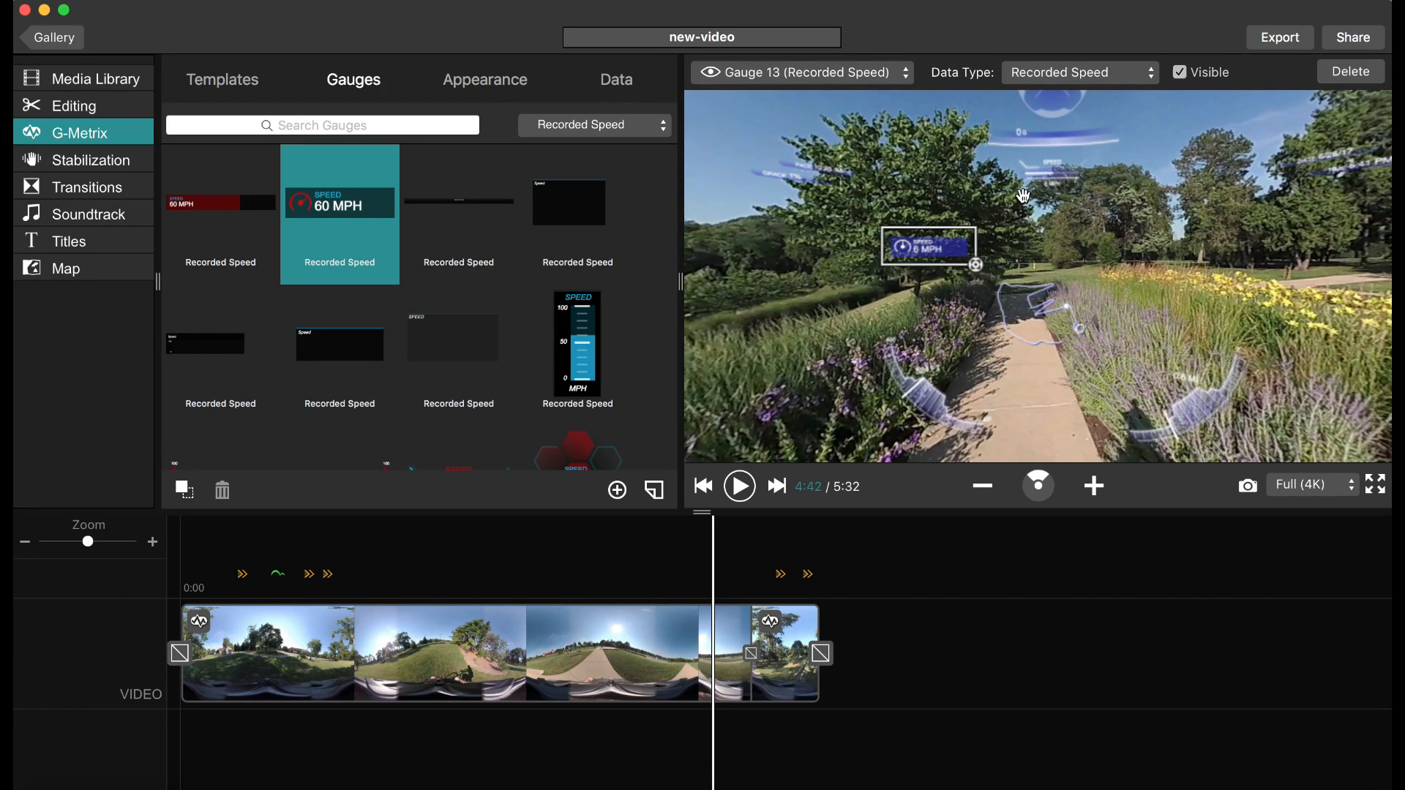
scroll(1023, 195, "down", 2)
scroll(1023, 196, "up", 5)
scroll(921, 149, "down", 2)
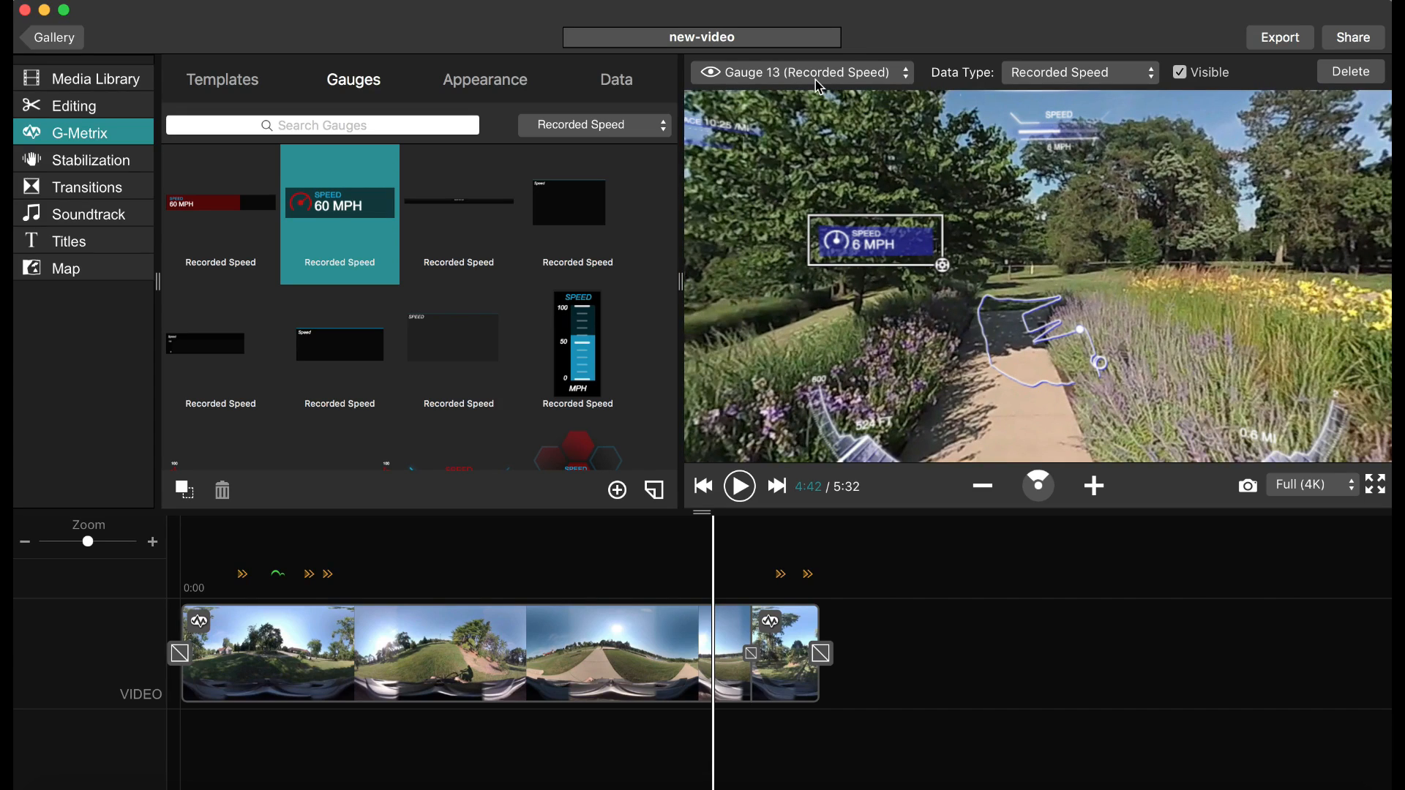
left_click(905, 73)
left_click(896, 55)
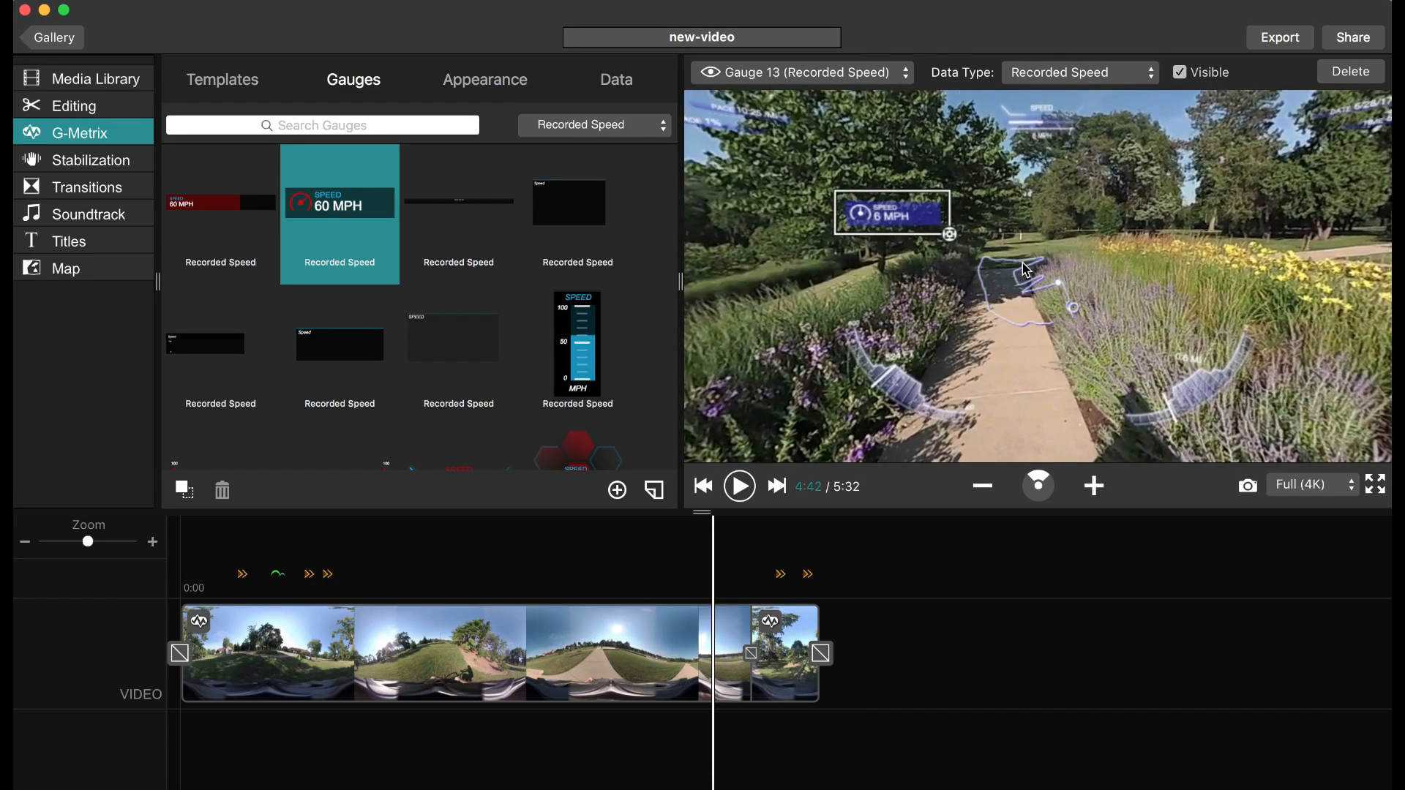
Select the overlay's elevation, distance and speed gauges one after another, ending with the round-dial speed gauge over the tree selected
left_click(1022, 284)
left_click(885, 396)
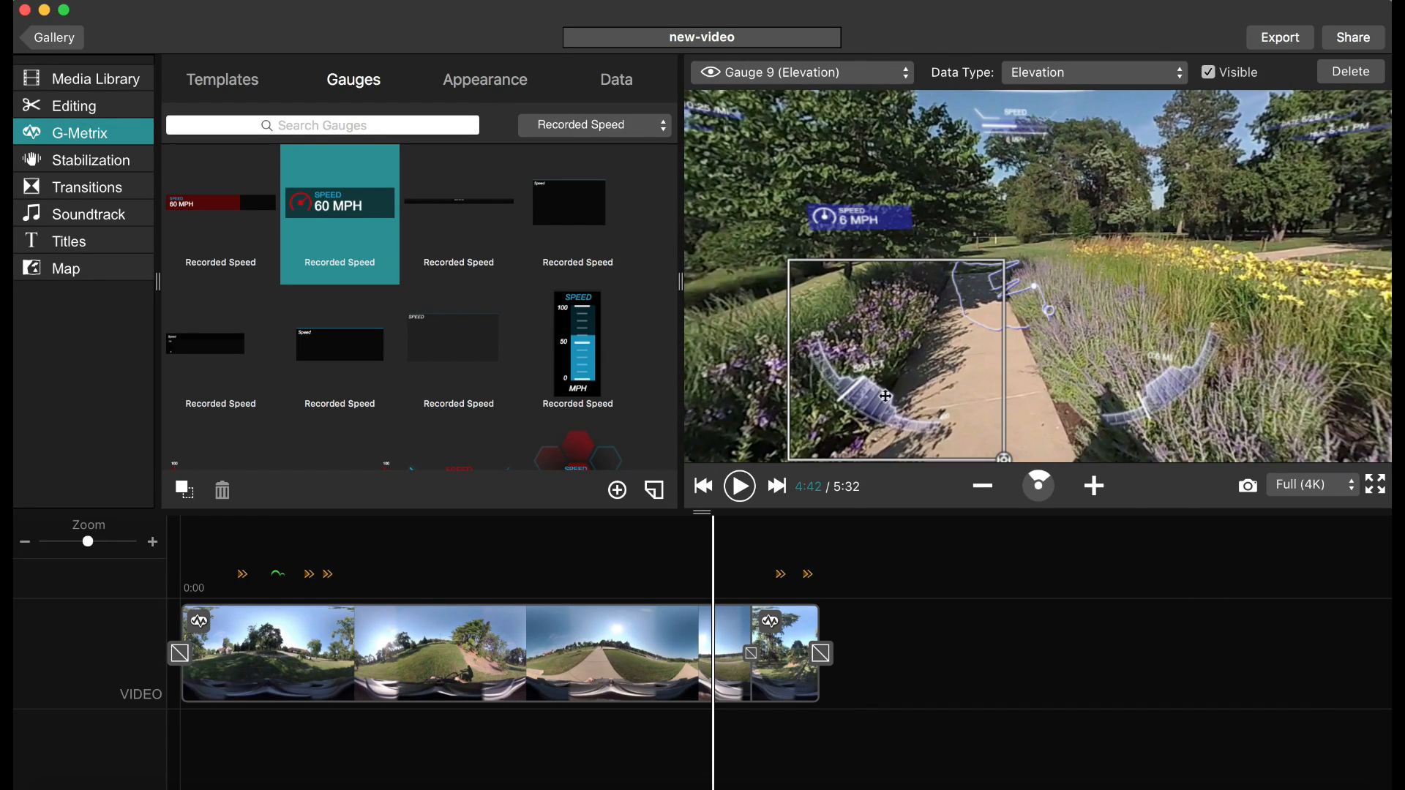
left_click(1179, 383)
left_click_drag(1153, 248, 1147, 330)
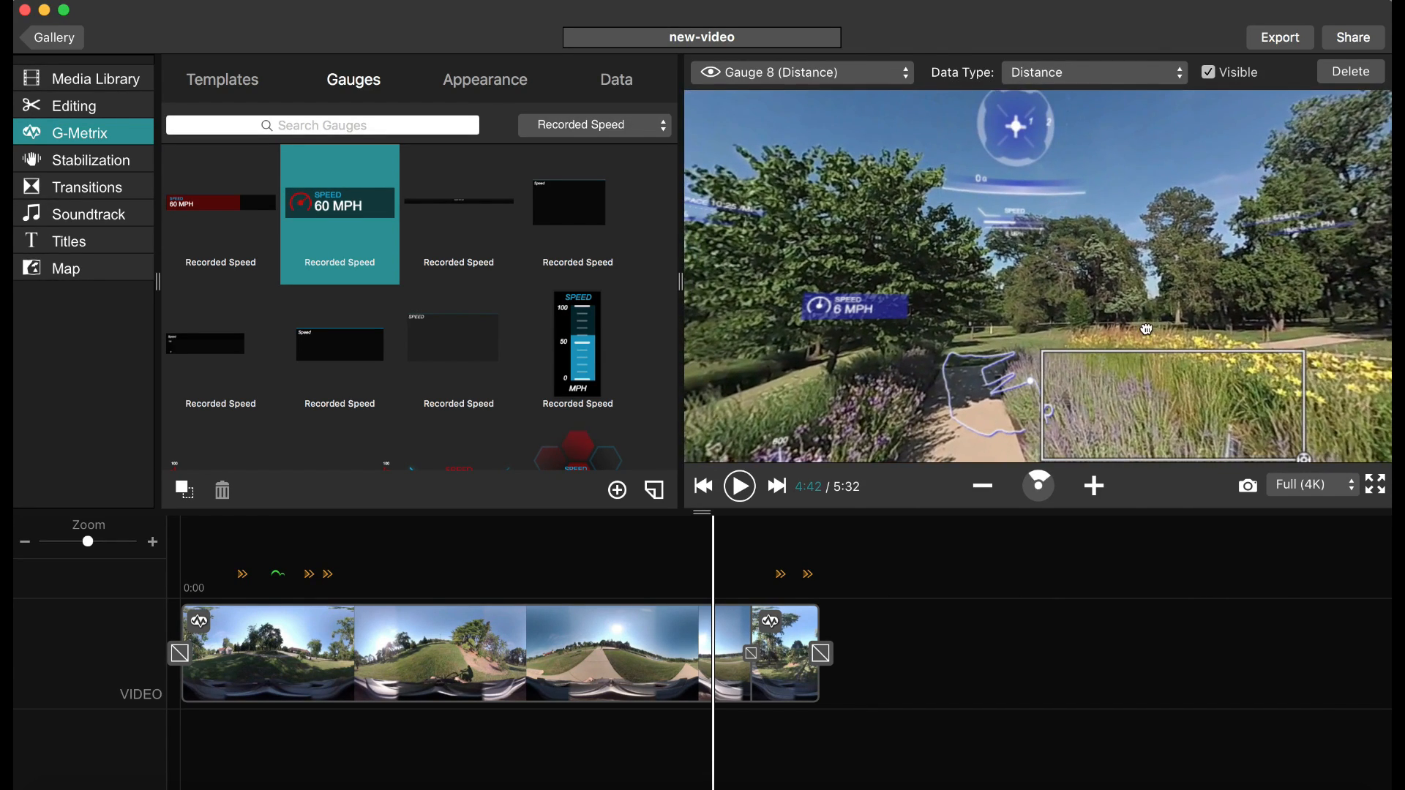
left_click(1027, 156)
left_click(1010, 230)
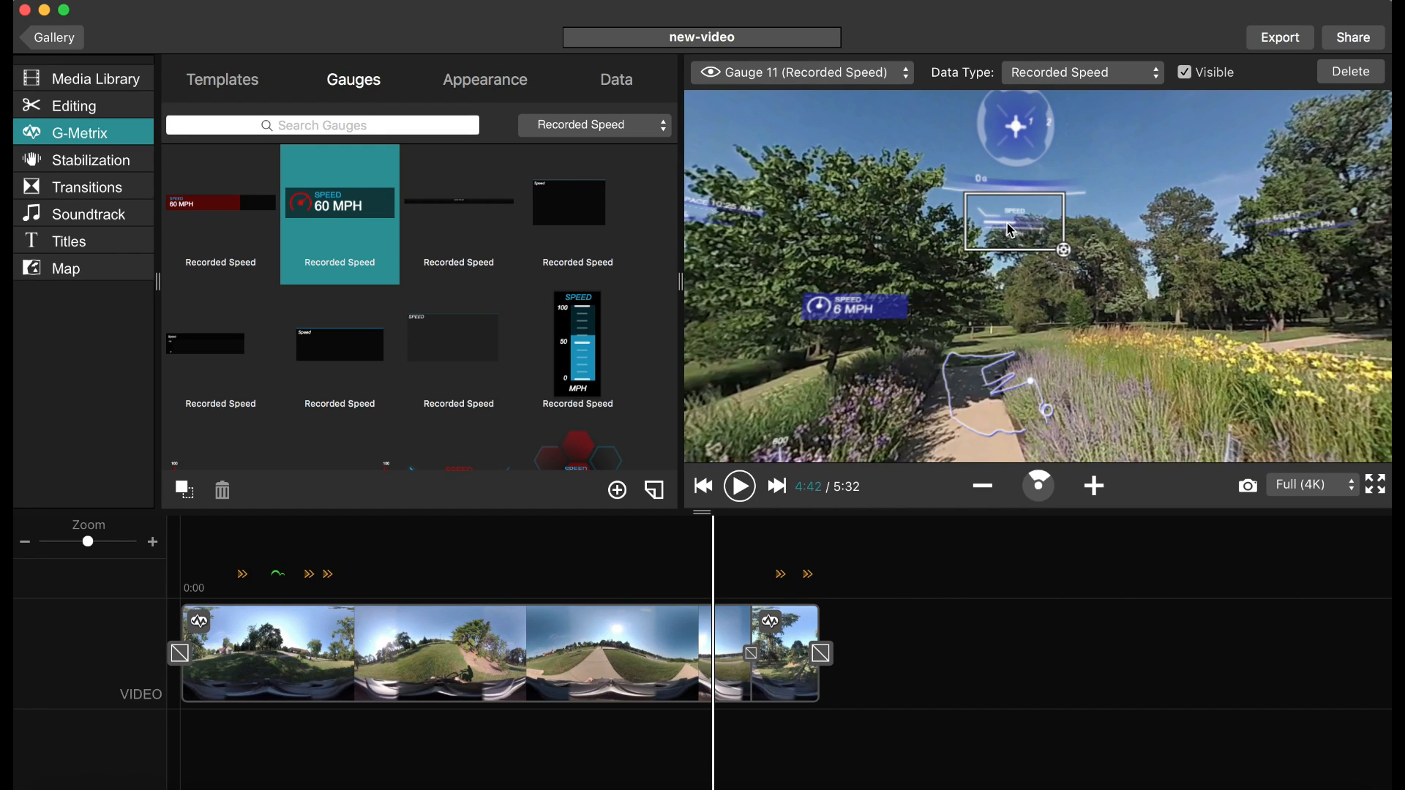
left_click(1014, 185)
left_click(882, 302)
left_click(1012, 228)
left_click_drag(1096, 317, 1089, 265)
left_click(865, 259)
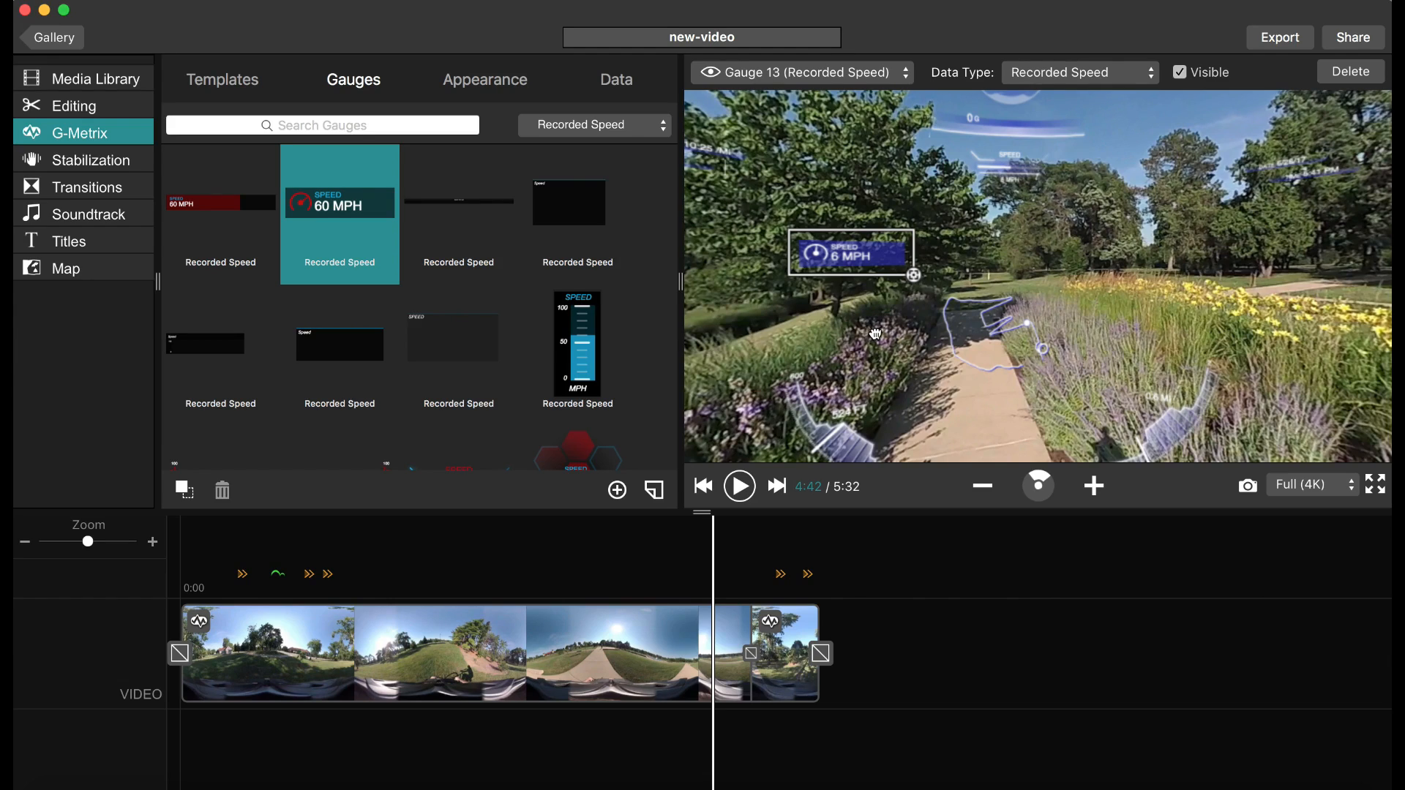
left_click_drag(875, 334, 879, 334)
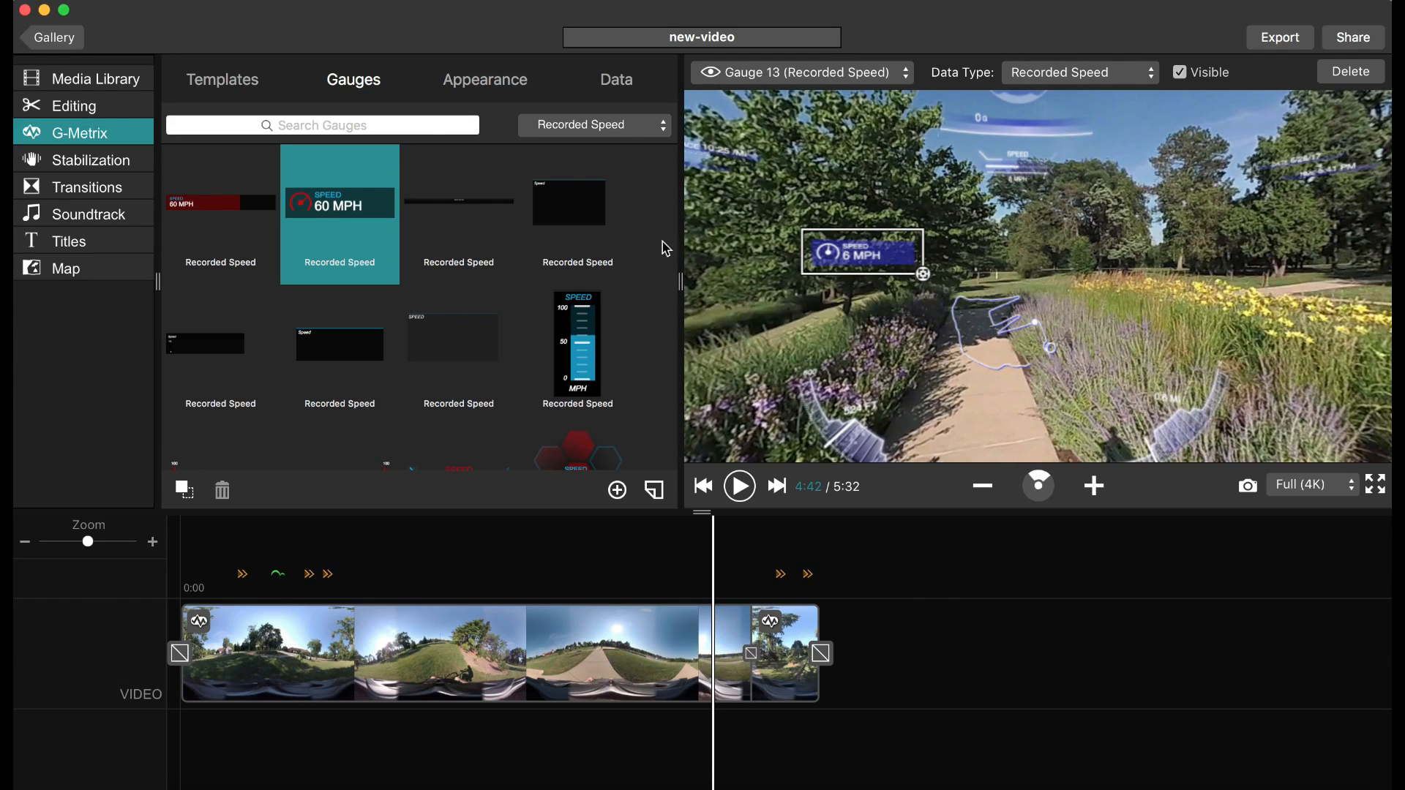
Save the current gauge overlay as a new template named "Test 1"
left_click(217, 82)
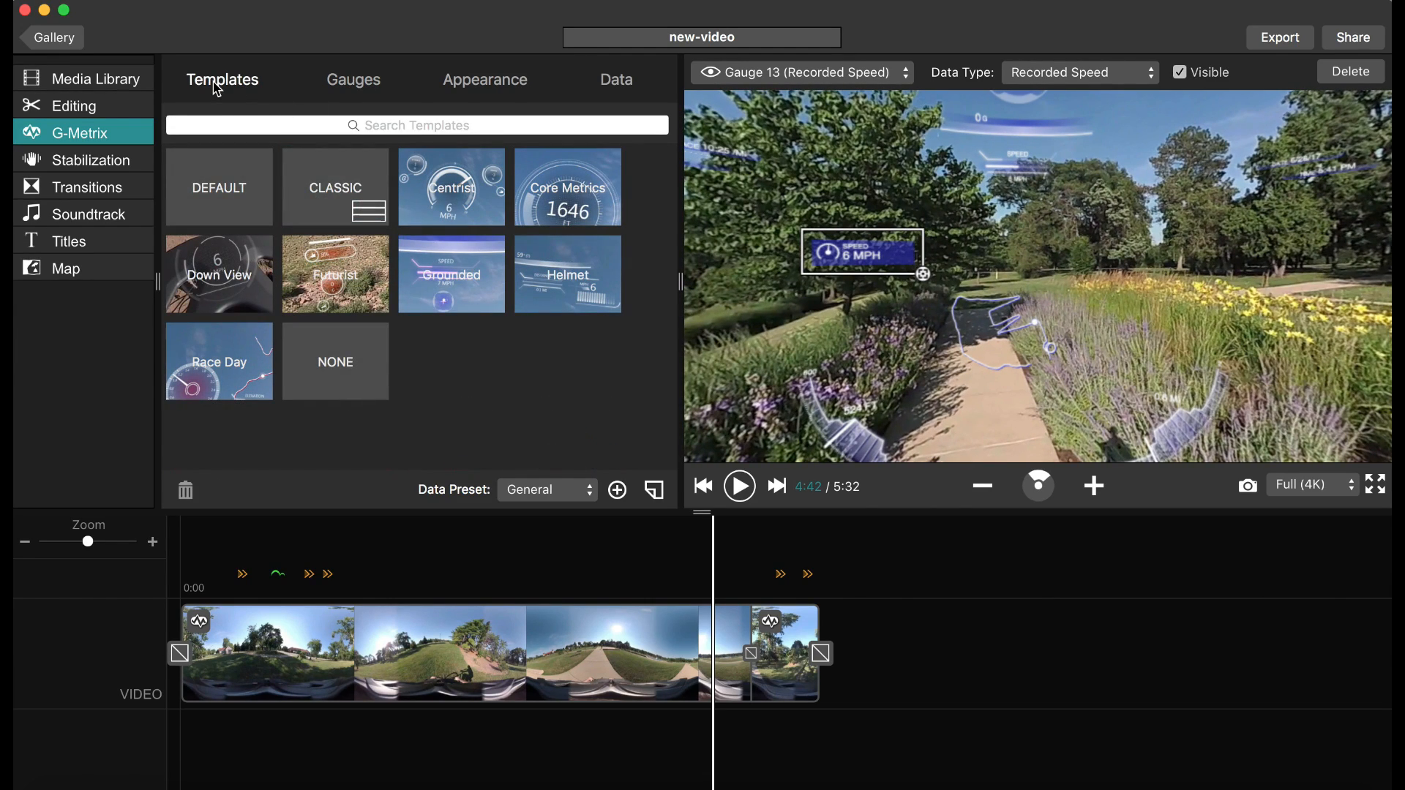
left_click(655, 490)
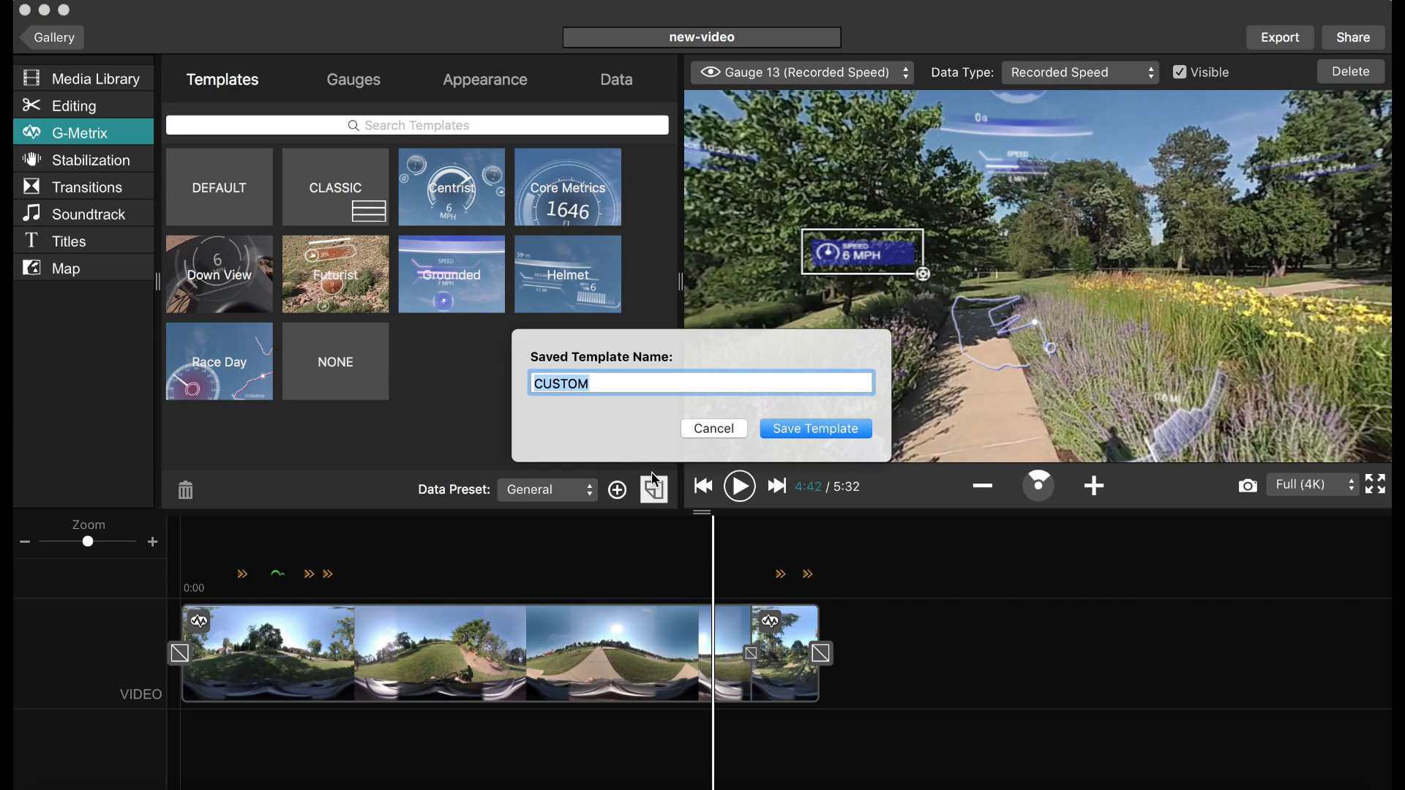
type("Test 1")
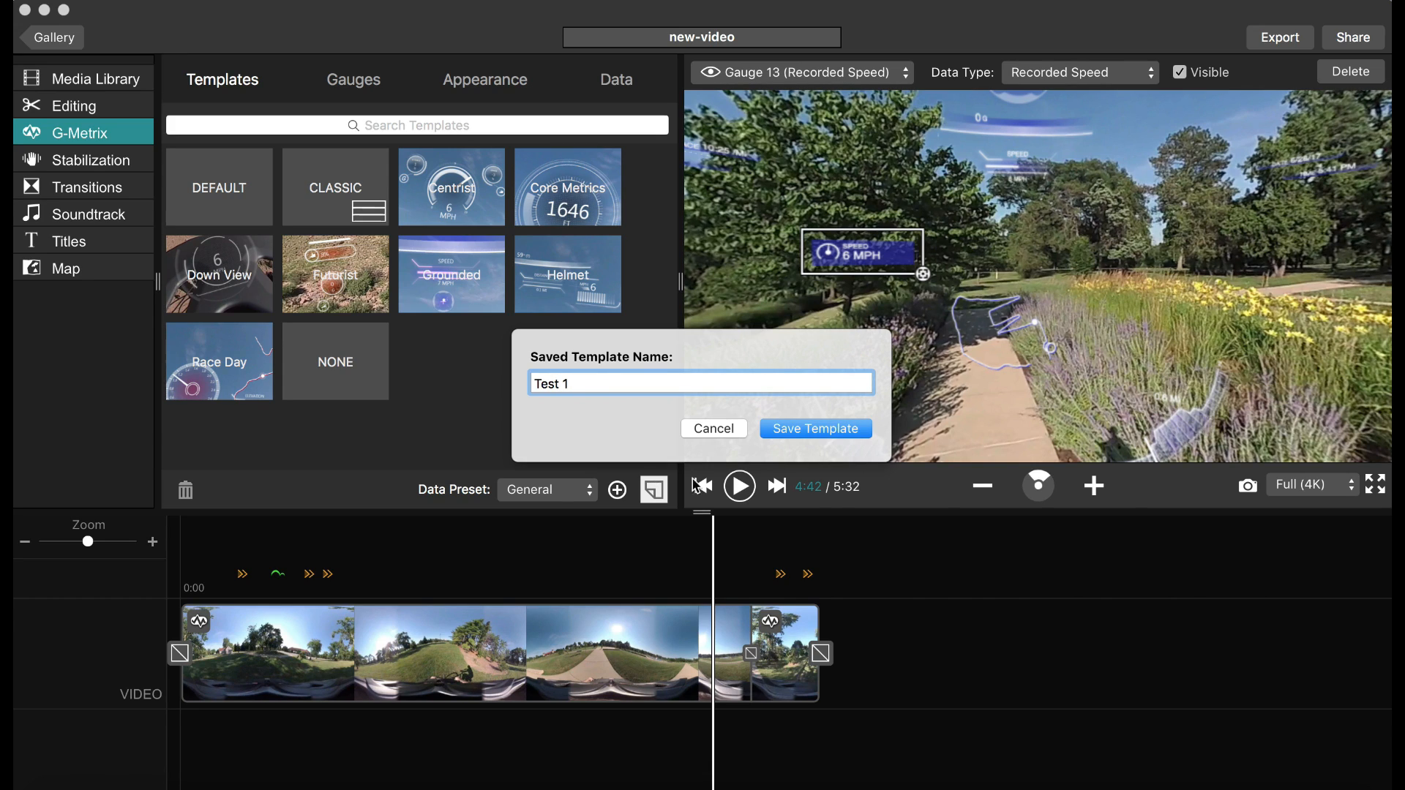
left_click(803, 428)
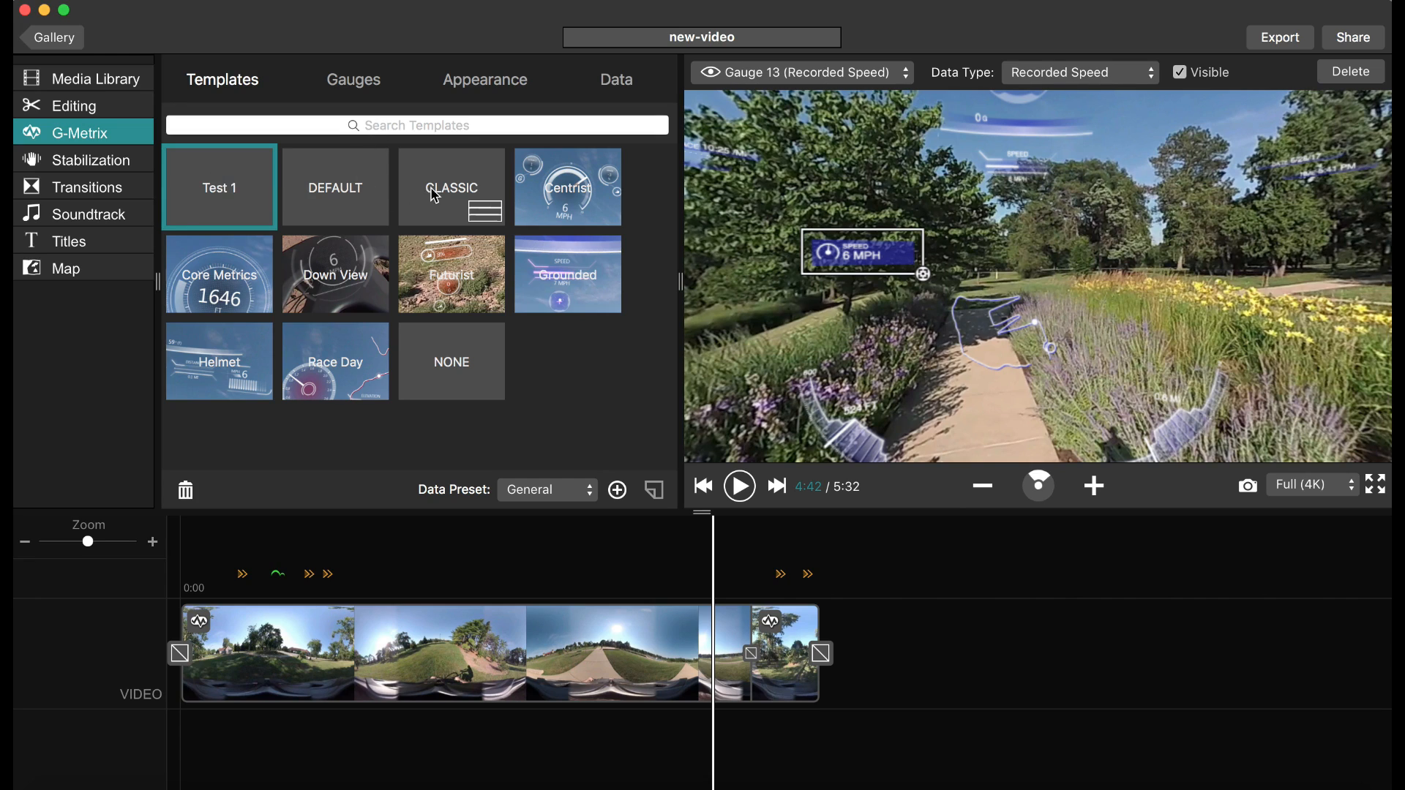
Switch to the DEFAULT template, and restore the Test 1 template by searching for "test", leaving the search cleared
left_click(341, 194)
left_click(404, 125)
type("test")
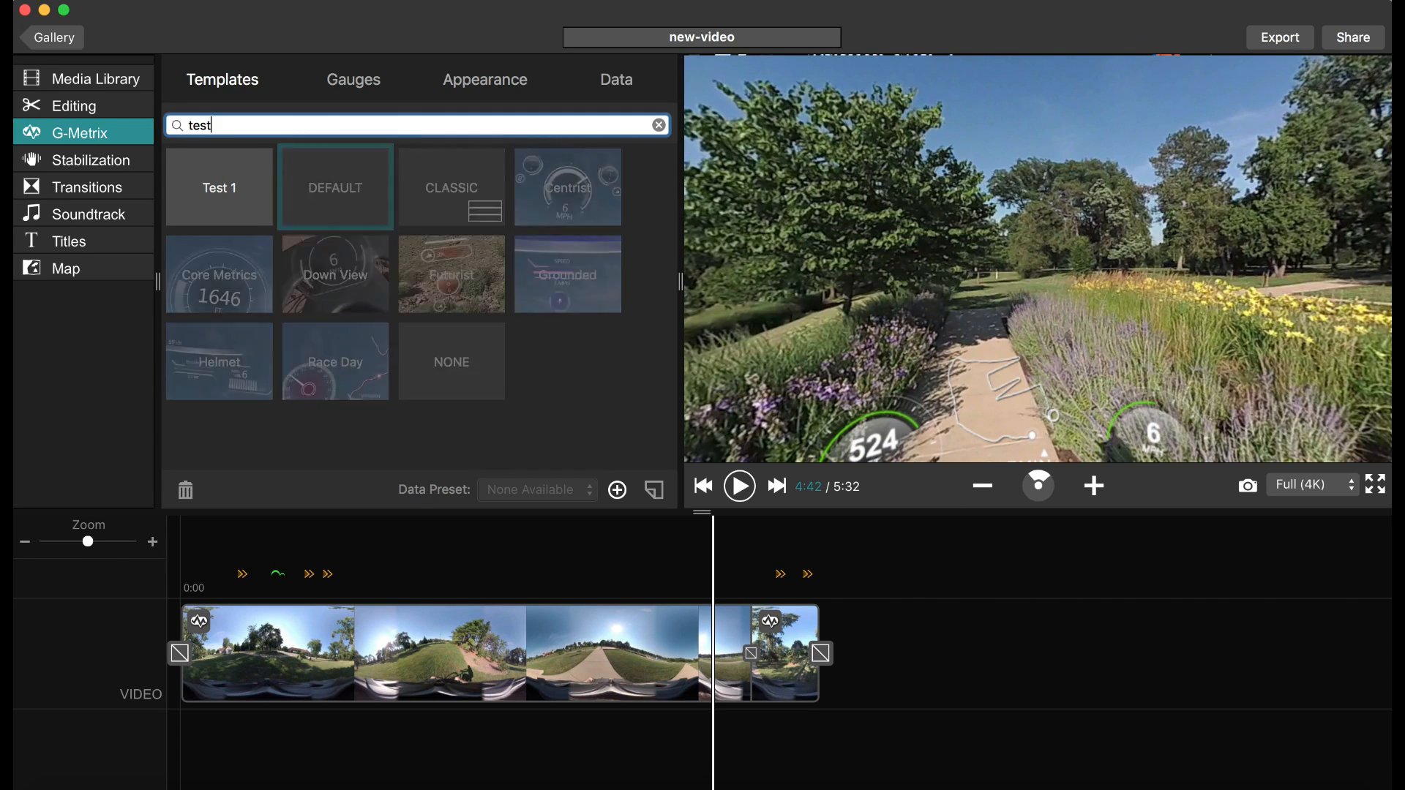
left_click(245, 207)
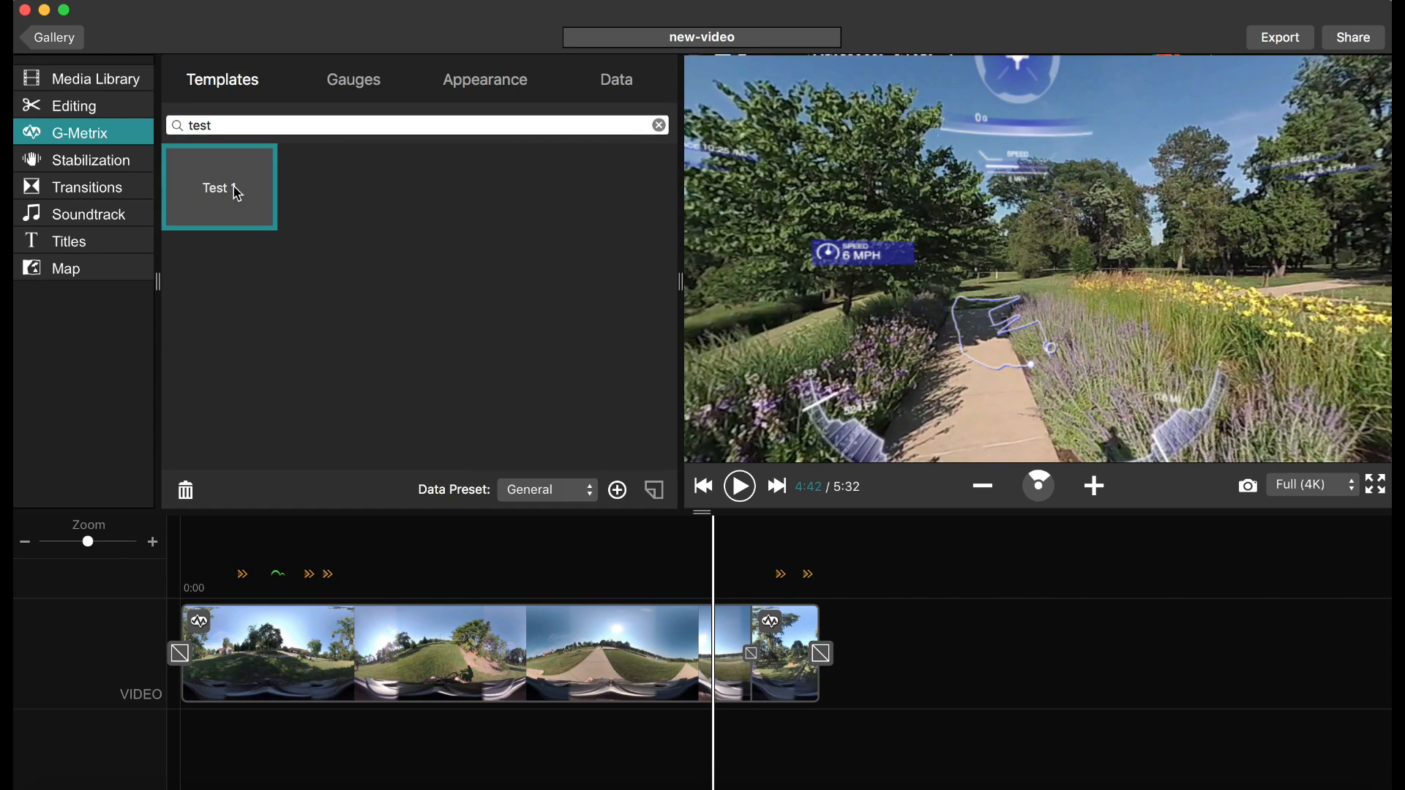
double_click(201, 125)
key("BackSpace")
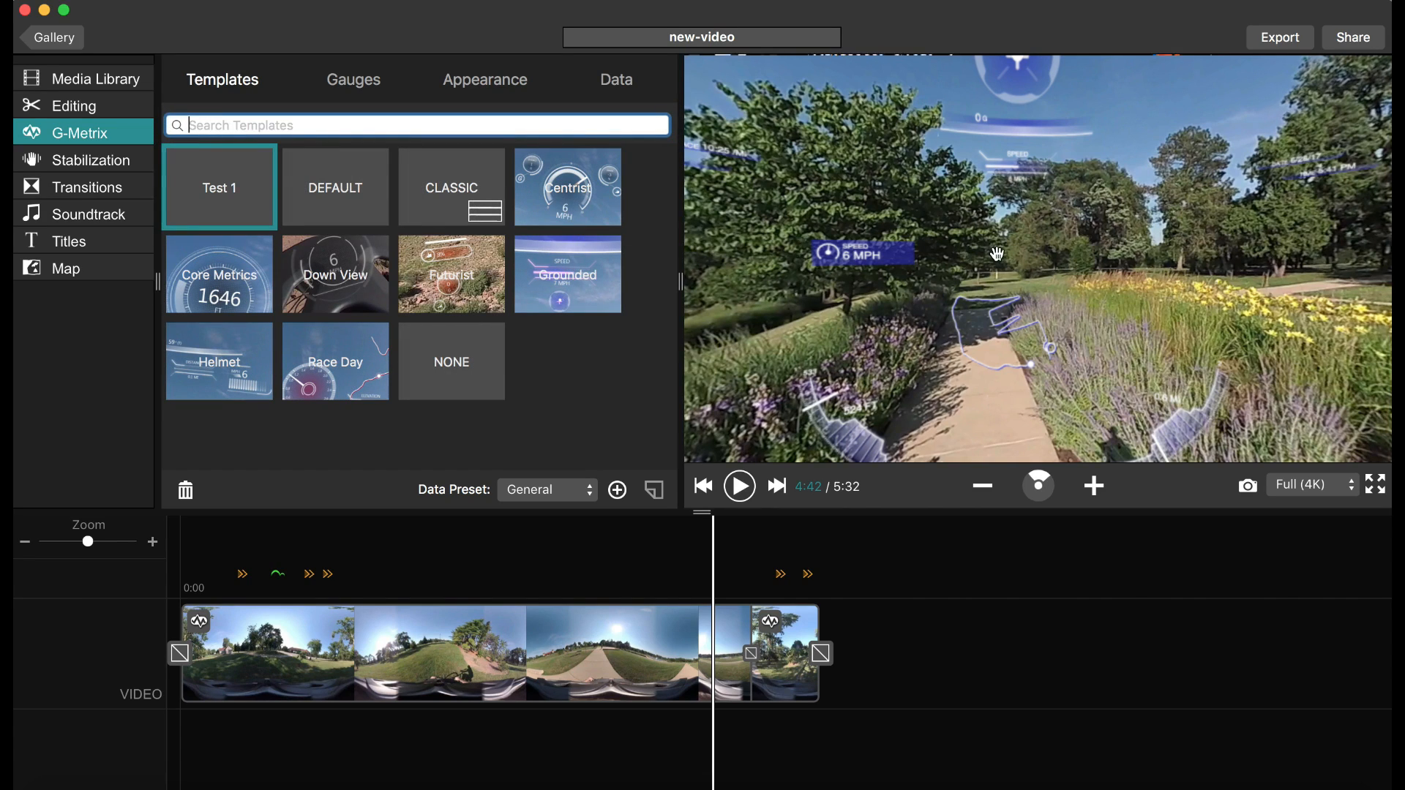
left_click_drag(996, 253, 990, 285)
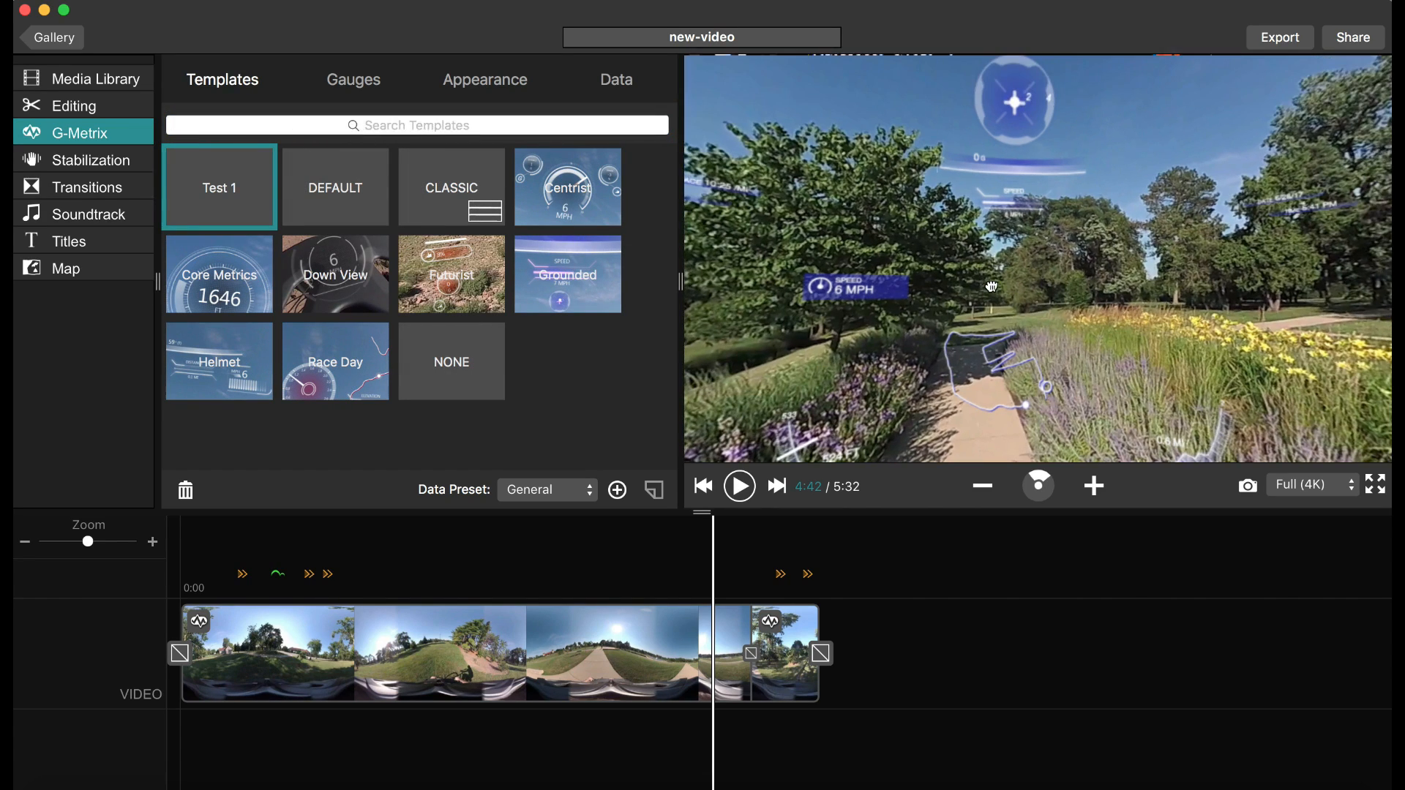
Add the Recorded Speed gauge with the layered cube design and "60 mph" label over the tree, above the round-dial speed gauge
left_click(351, 91)
scroll(606, 317, "down", 5)
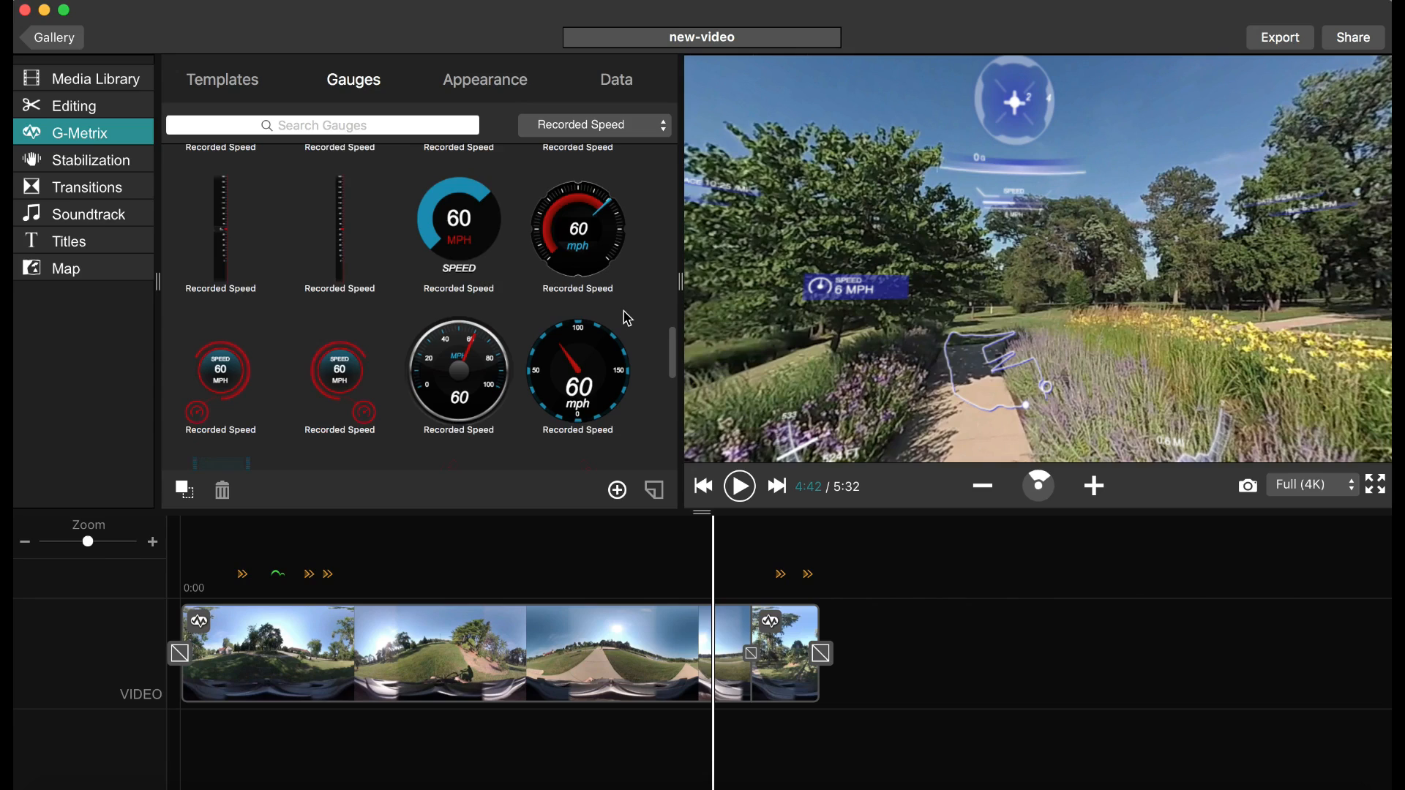
scroll(627, 317, "down", 10)
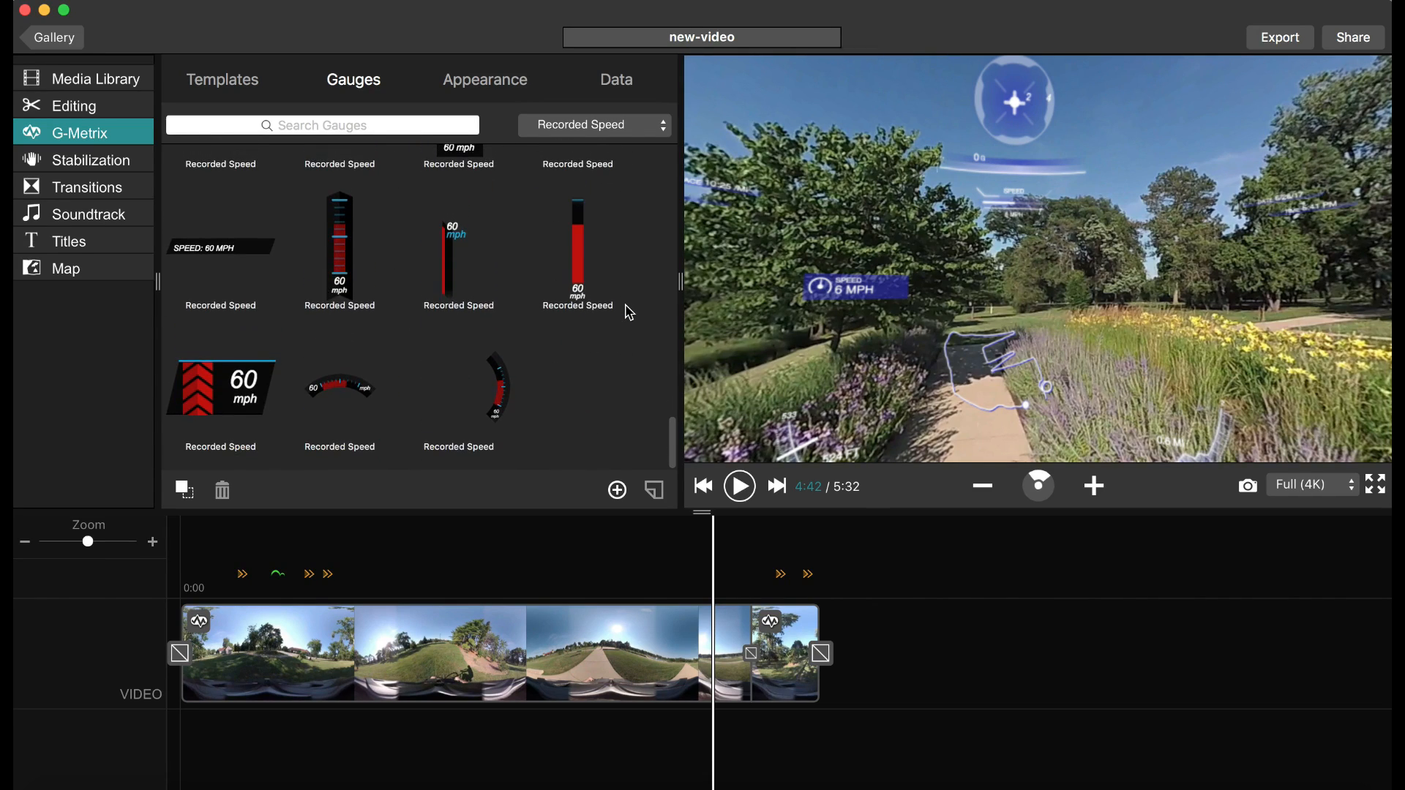
scroll(627, 312, "up", 5)
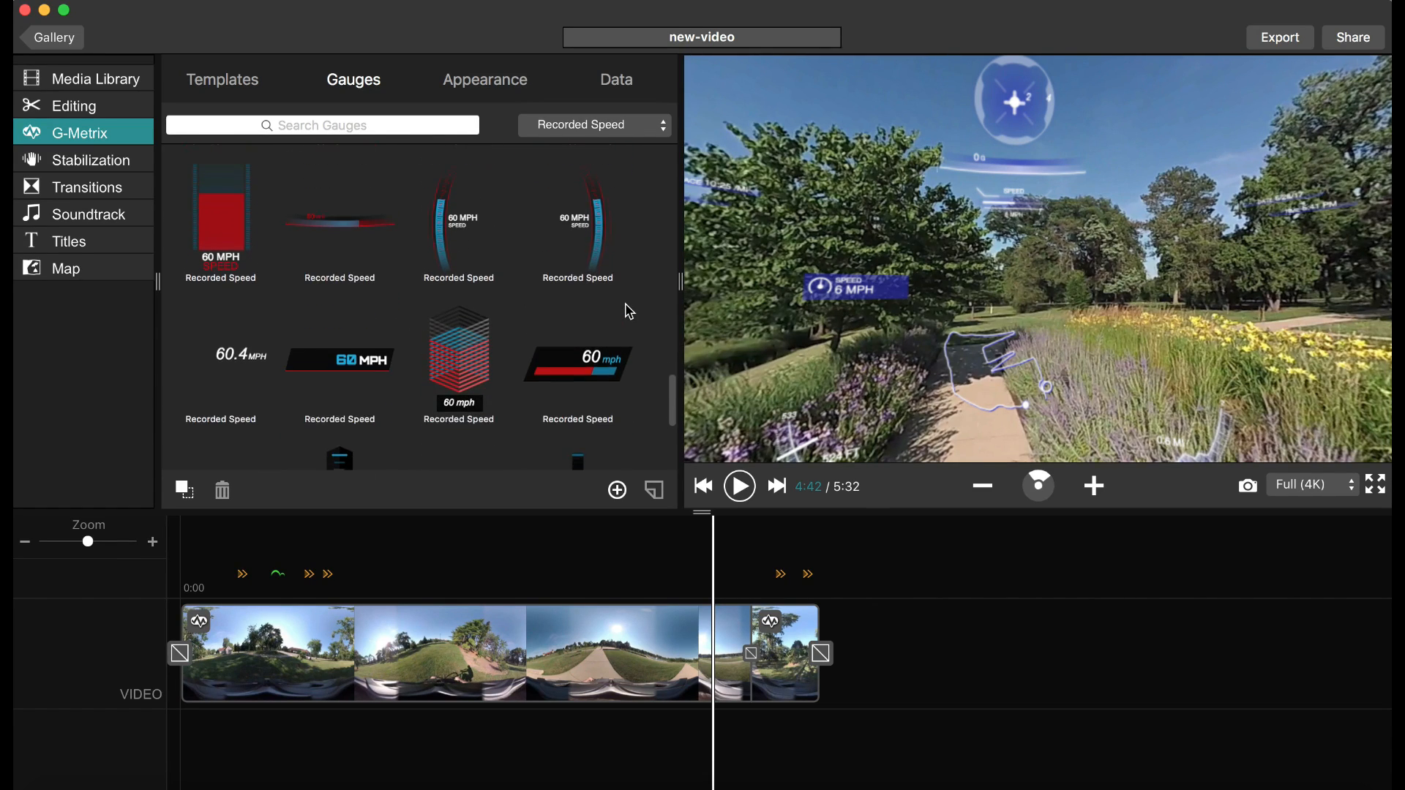
scroll(625, 305, "down", 1)
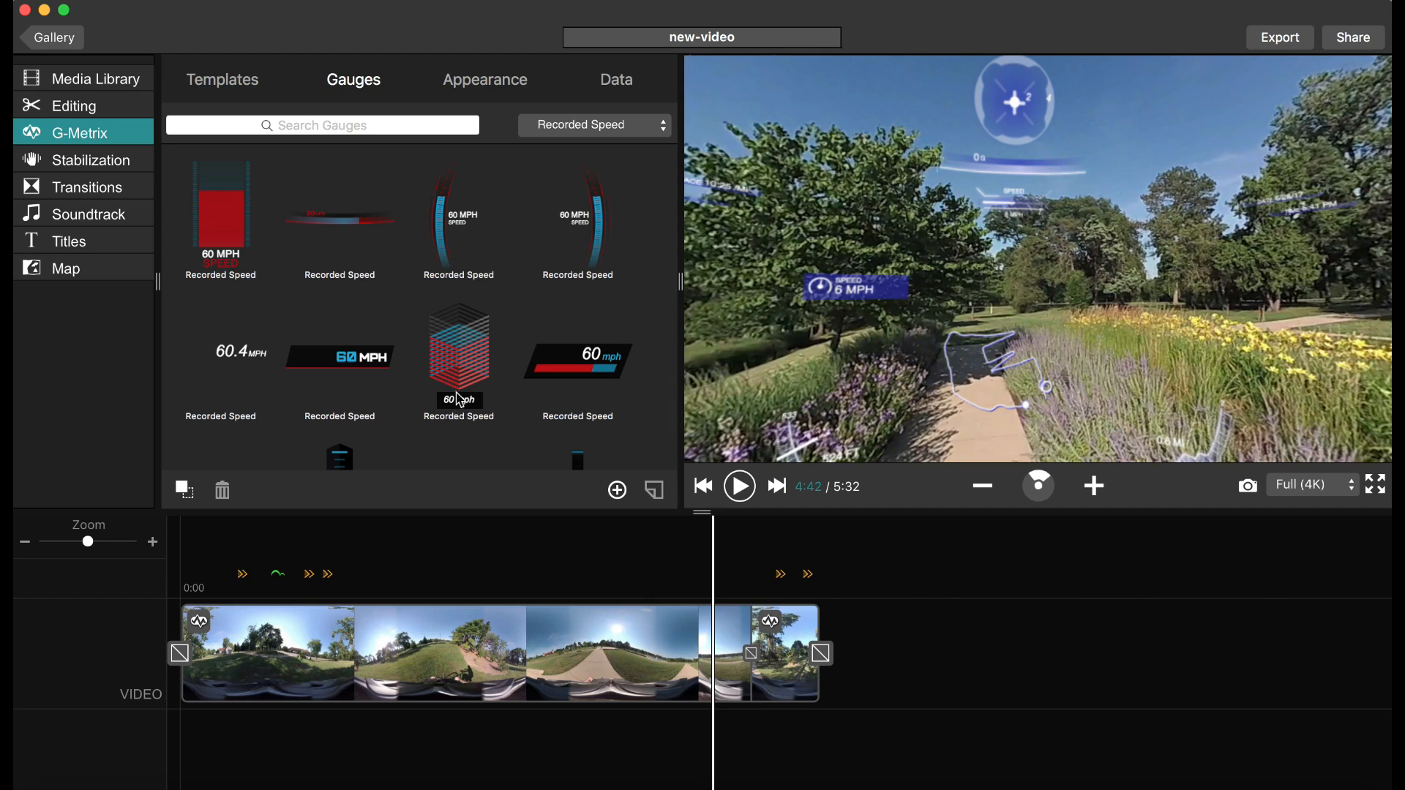
left_click(467, 377)
left_click_drag(468, 366, 975, 239)
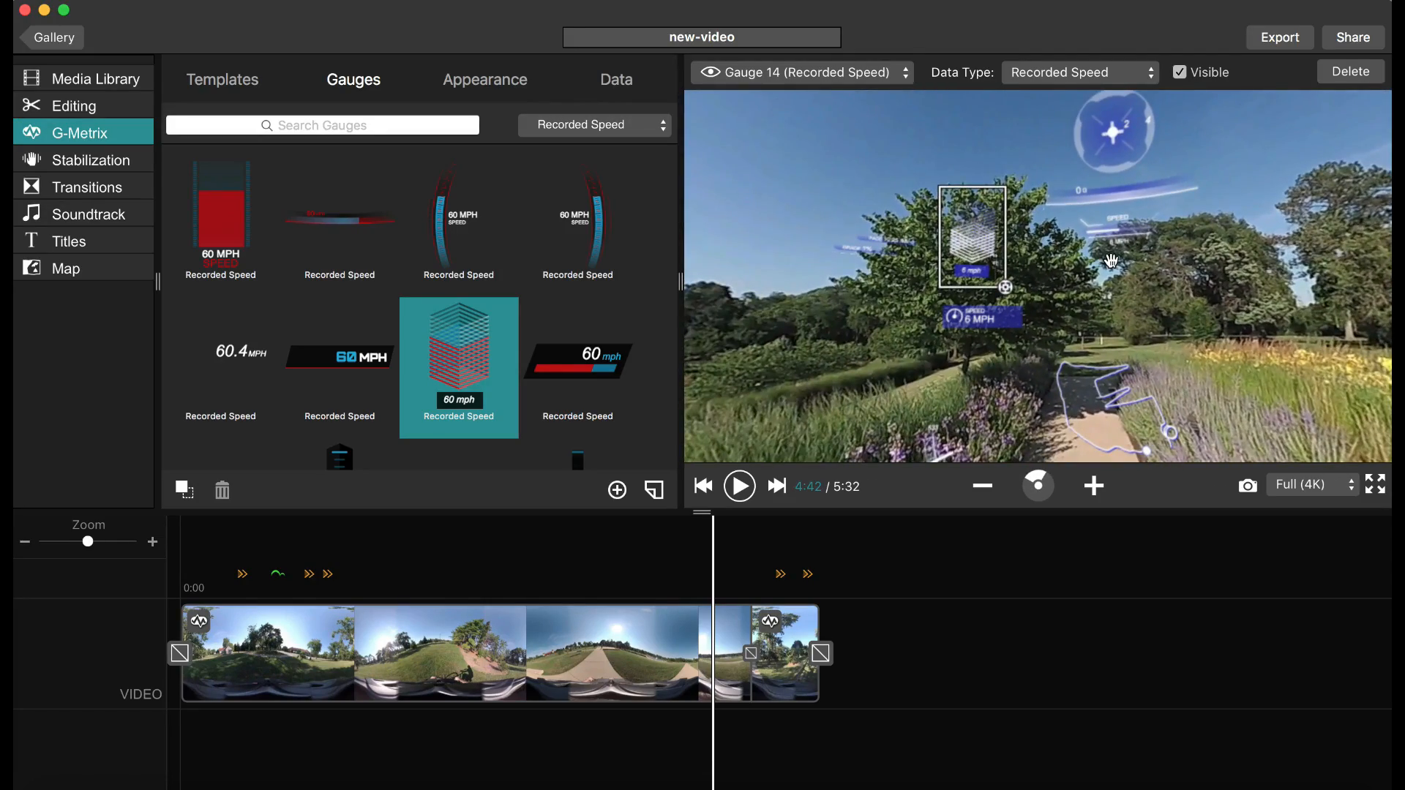
left_click_drag(1111, 260, 1128, 132)
left_click_drag(1058, 187, 1181, 321)
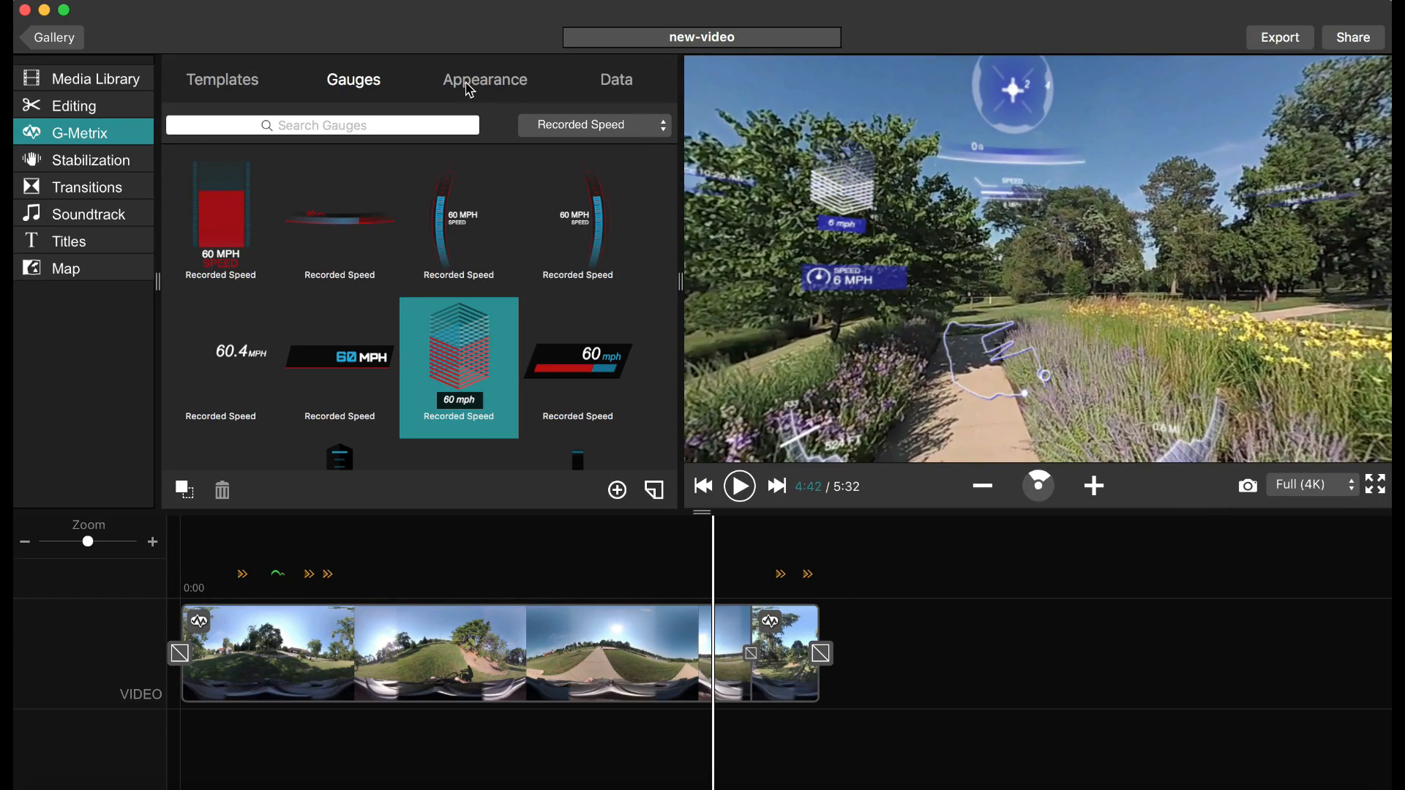
Select the round-dial speed gauge over the tree and set its horizontal tilt to 23 in the transform settings
left_click(469, 84)
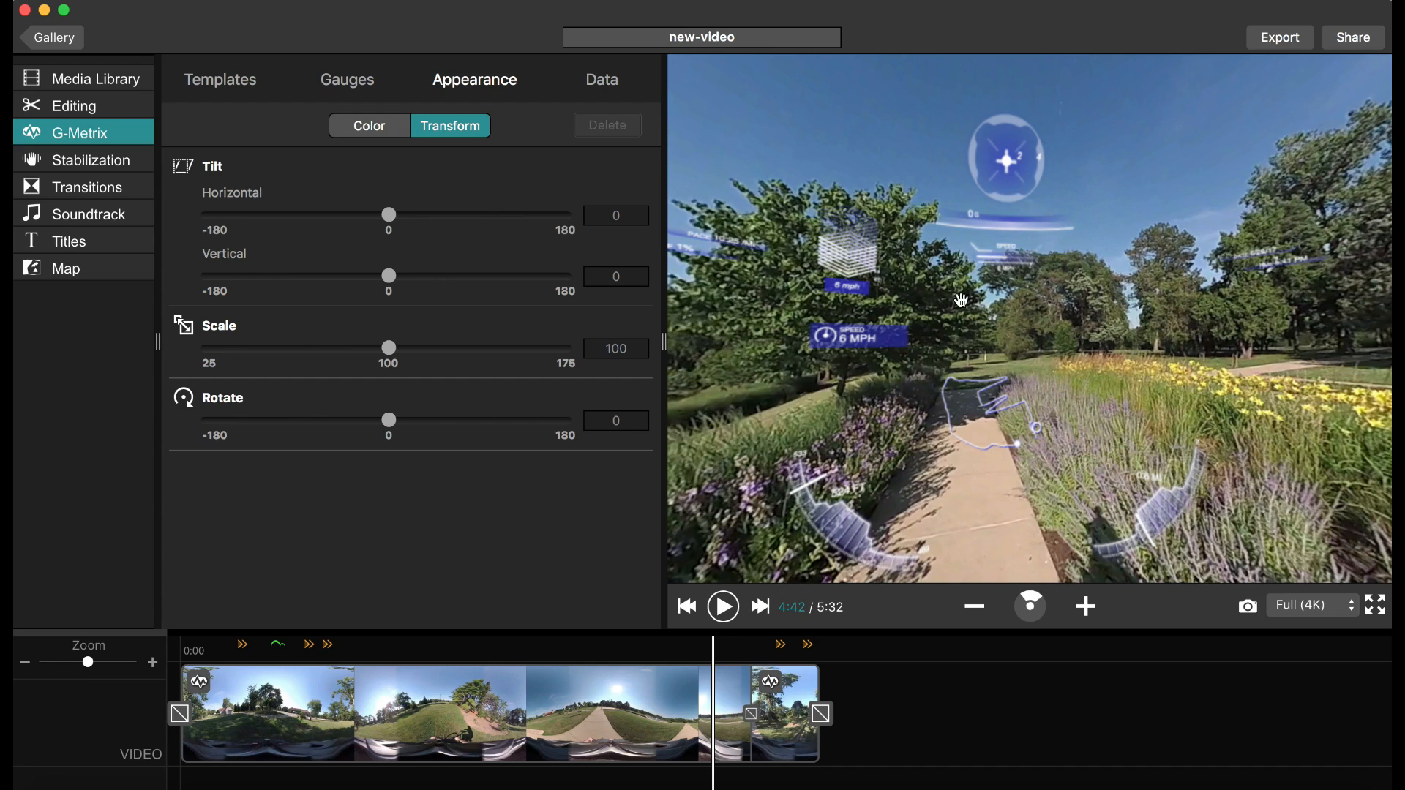
left_click_drag(961, 300, 1110, 319)
left_click(882, 309)
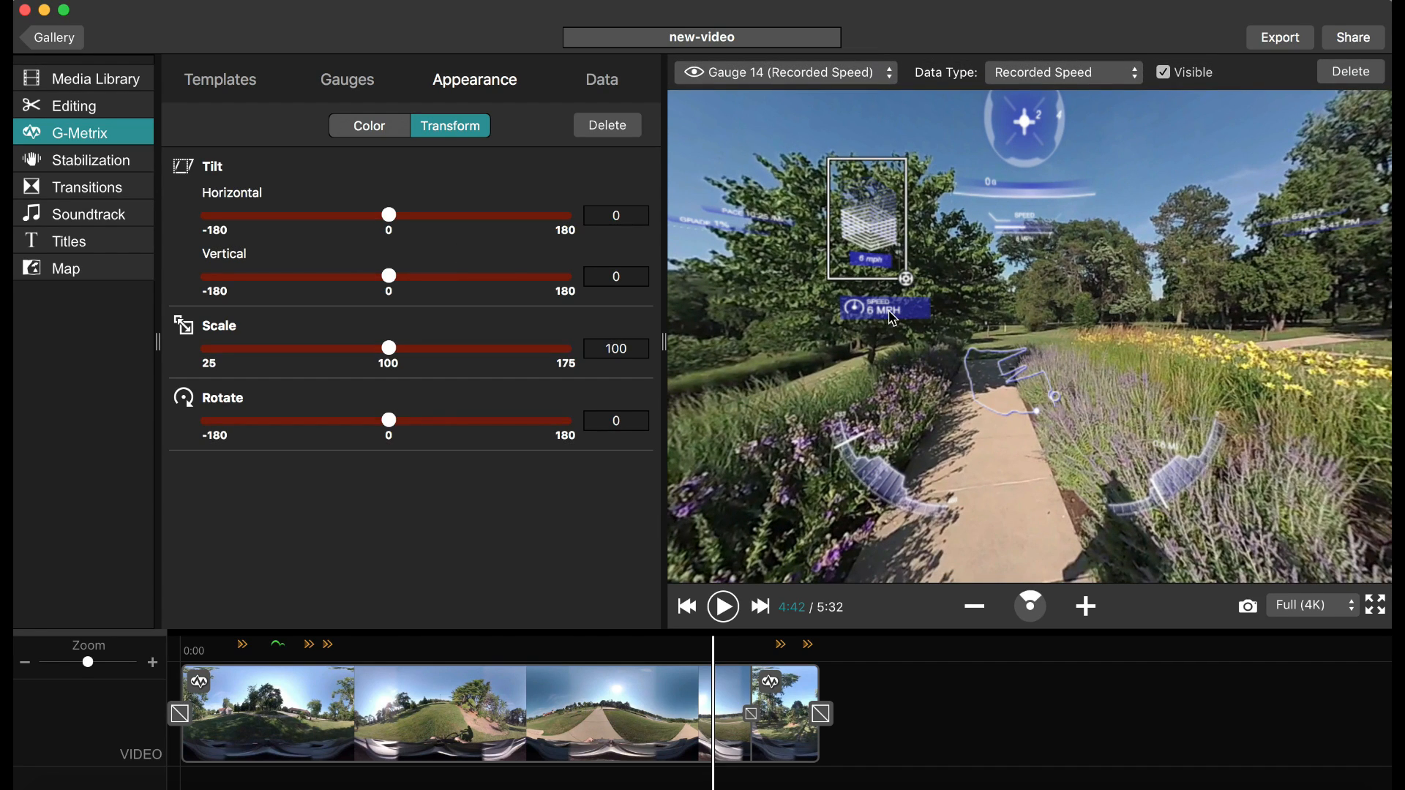
mouse_move(392, 223)
left_mouse_down()
mouse_move(517, 225)
mouse_move(200, 232)
mouse_move(486, 226)
mouse_move(413, 227)
left_mouse_up()
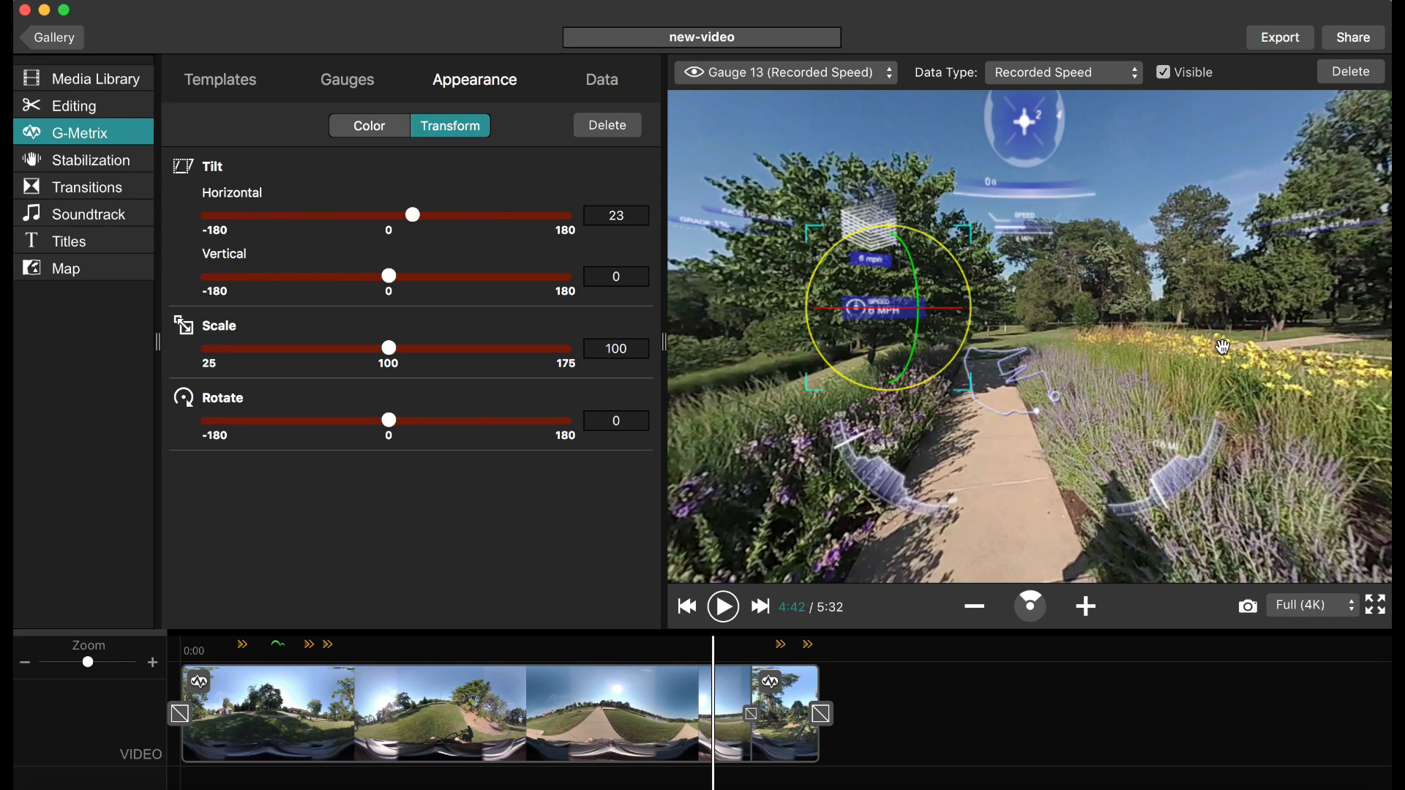
Look around the 360° scene at different angles and zoom levels to examine how the gauges are placed
left_click_drag(1106, 393, 807, 339)
scroll(1164, 320, "up", 3)
scroll(1164, 320, "down", 5)
scroll(1164, 320, "up", 4)
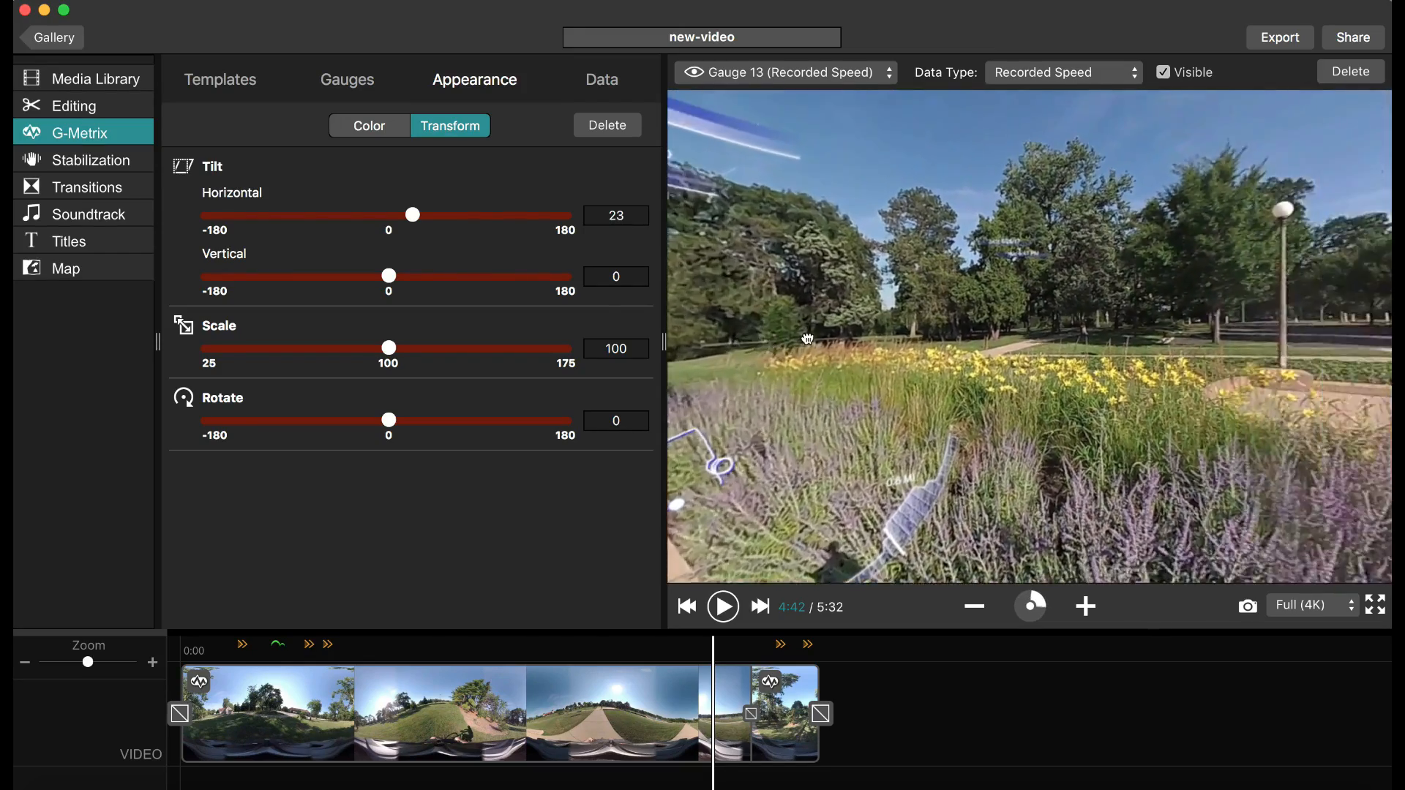
left_click_drag(1118, 338, 951, 333)
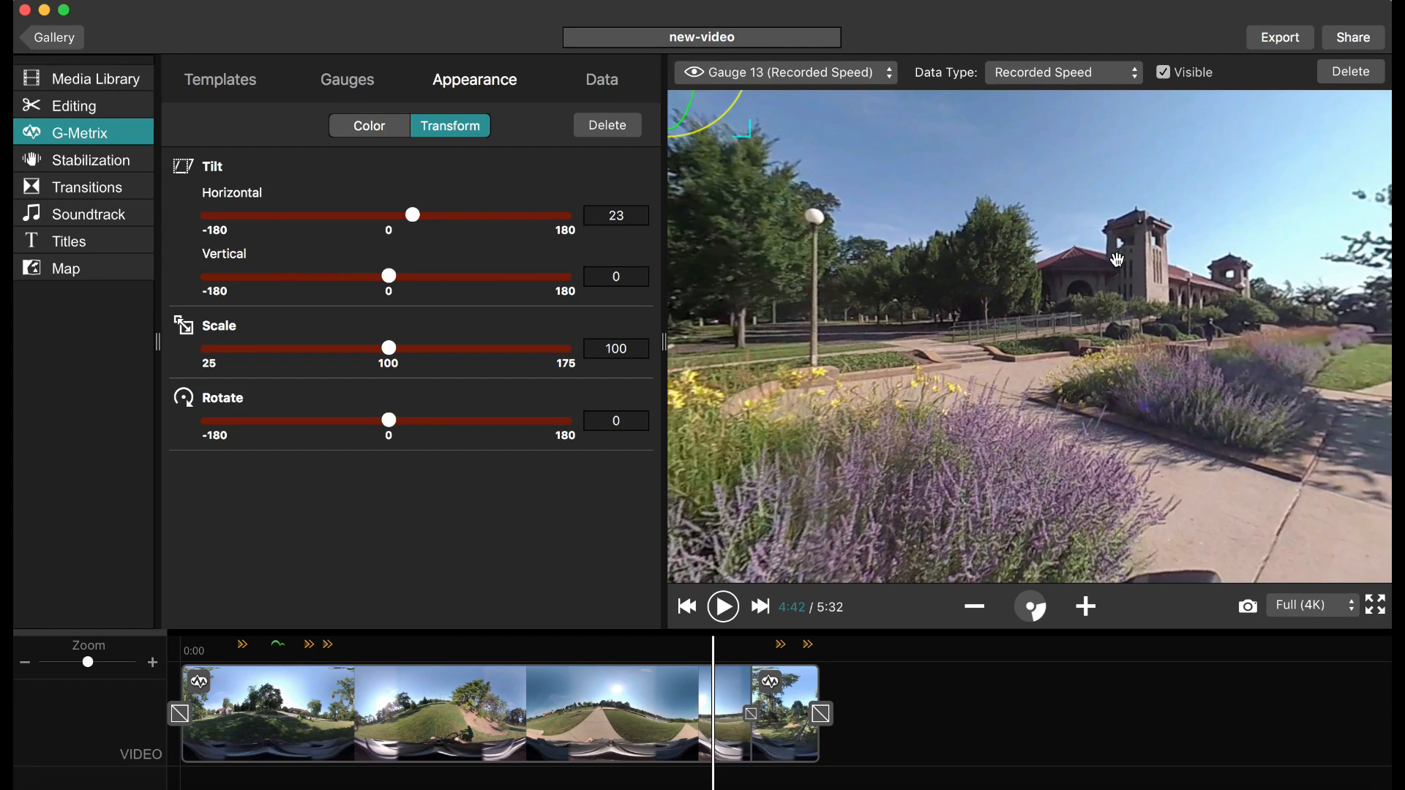
left_click_drag(1117, 259, 1025, 257)
left_click_drag(1217, 297, 1143, 296)
left_click_drag(1233, 308, 913, 332)
Reorient the speed gauge with its on-screen rotation rings to horizontal tilt 9, vertical tilt -34 and rotation 25
left_click_drag(1193, 420, 966, 324)
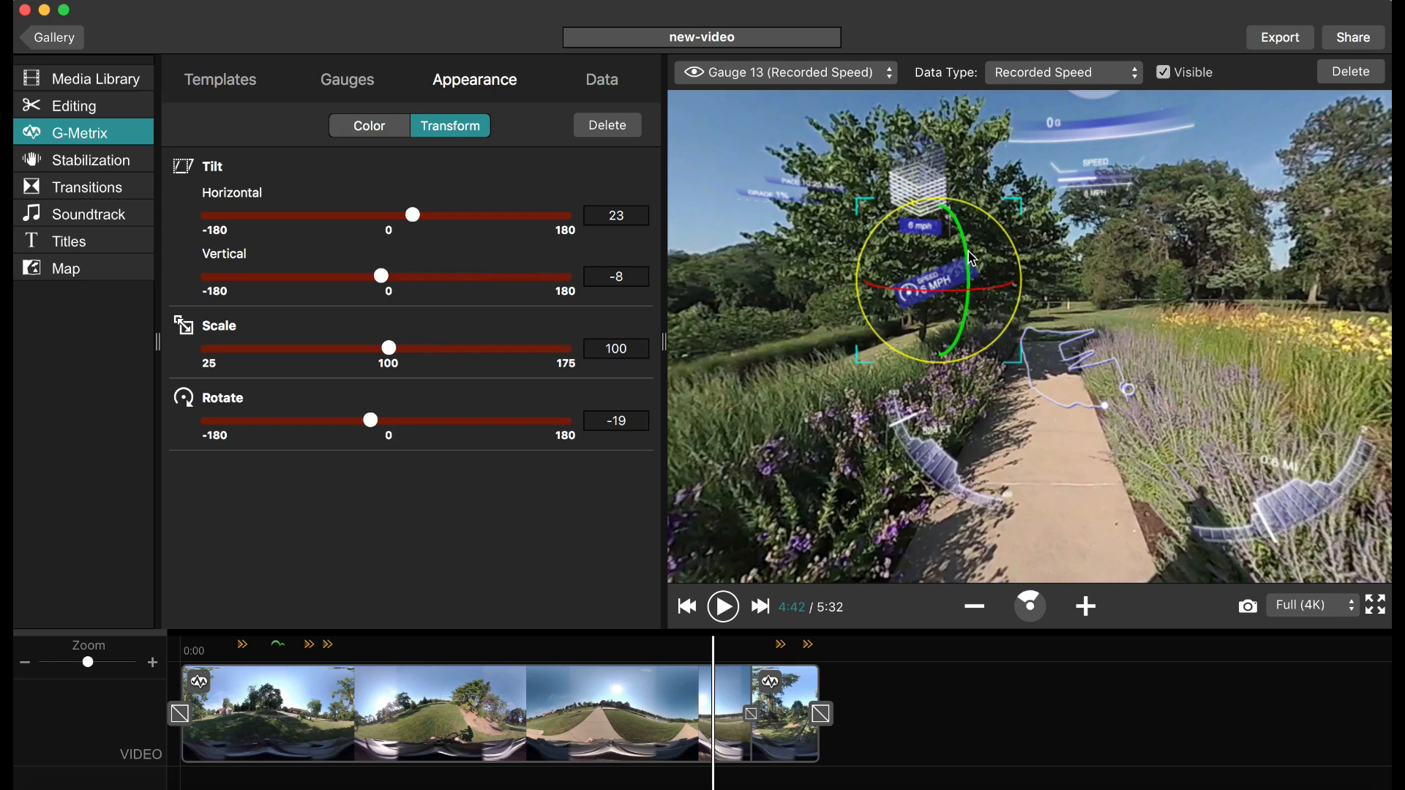
left_click_drag(971, 258, 930, 244)
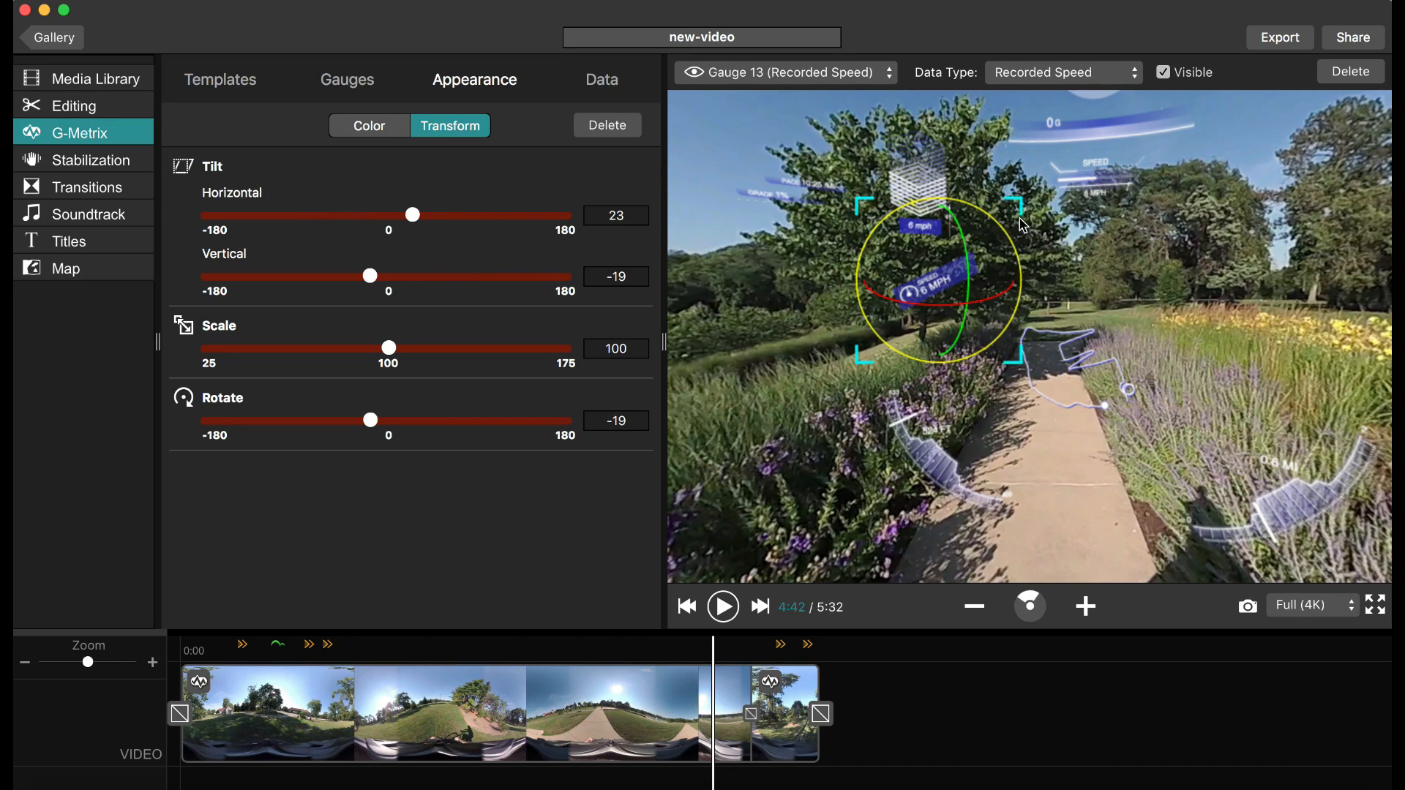
left_click_drag(1010, 239, 949, 287)
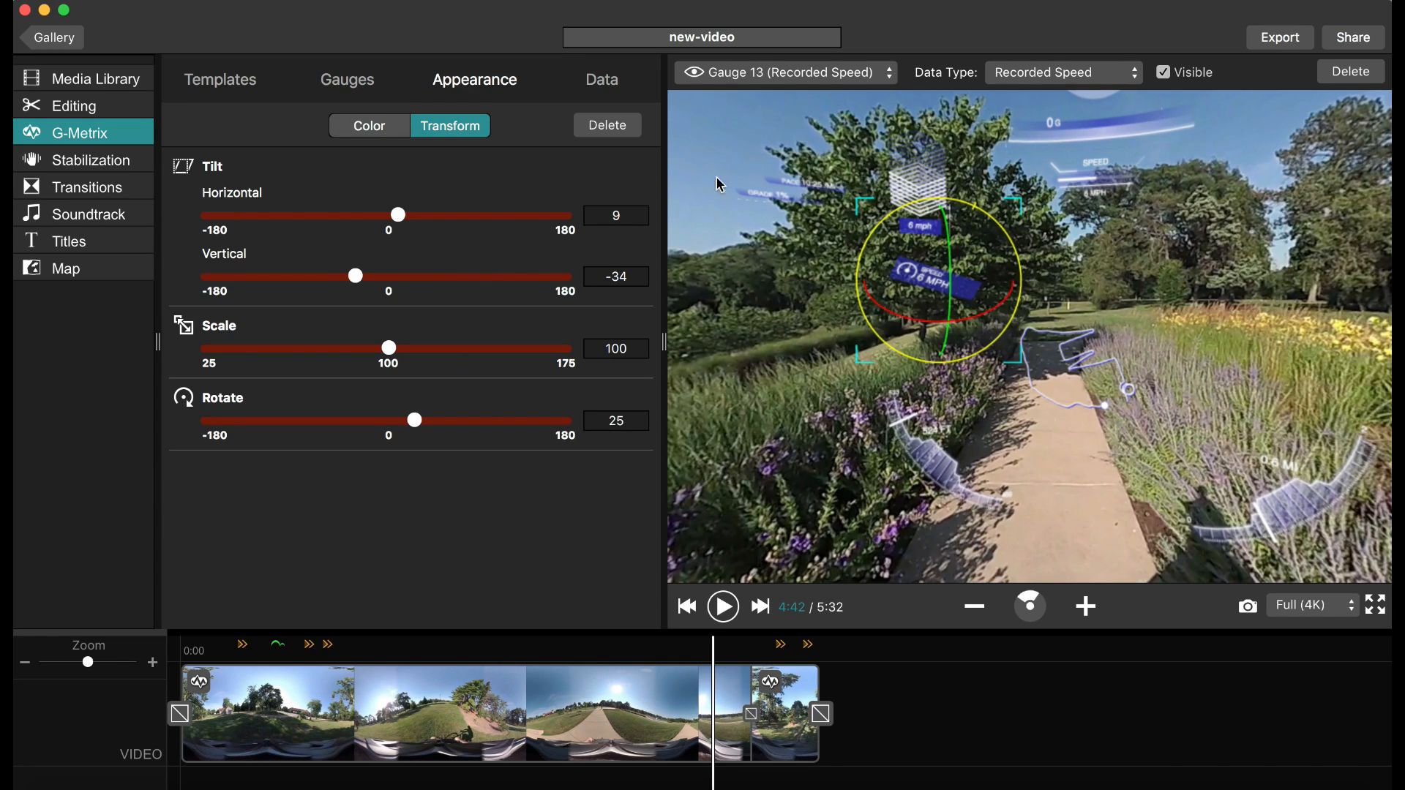
Open the color settings for the round-dial speed gauge and set the Accent 1 color to yellow
left_click(380, 131)
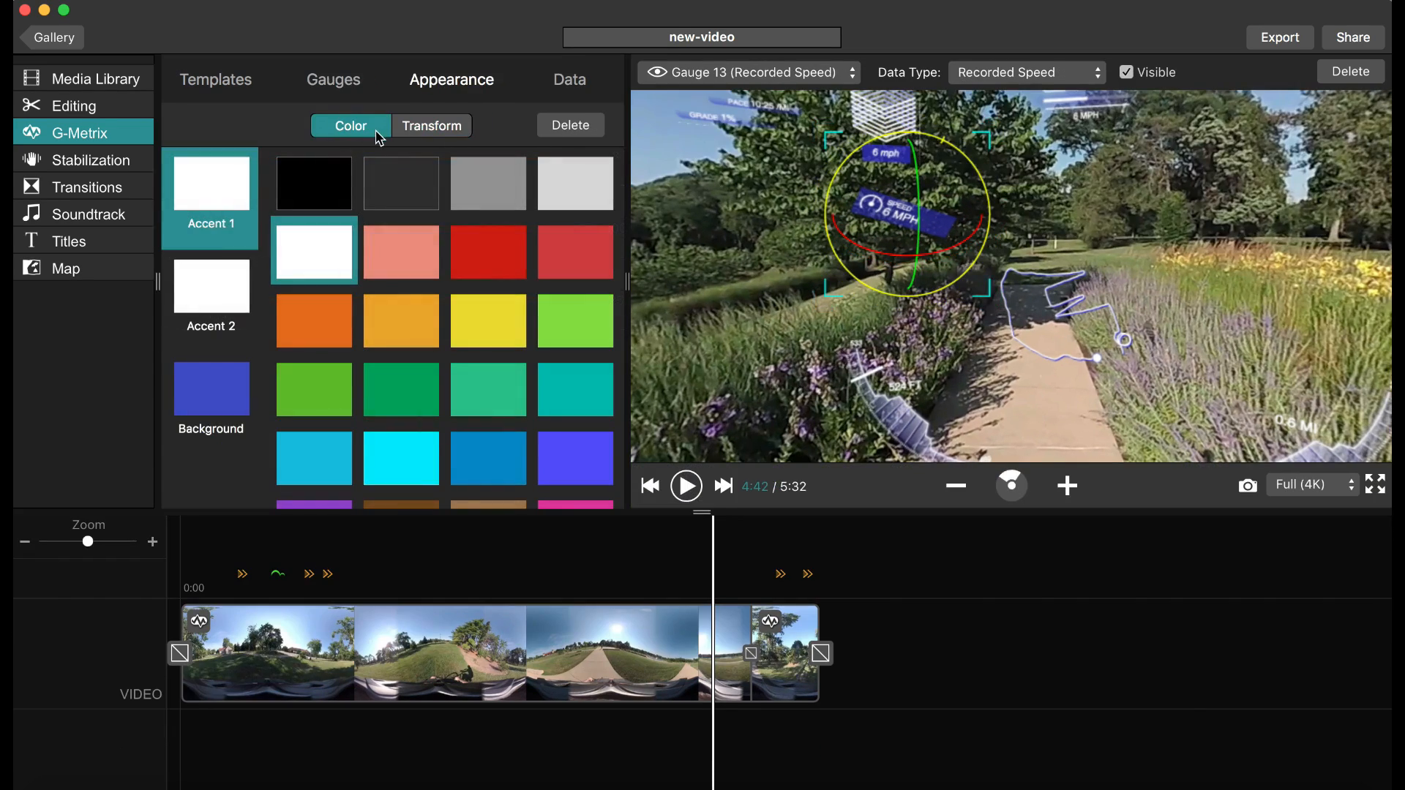
left_click(937, 220)
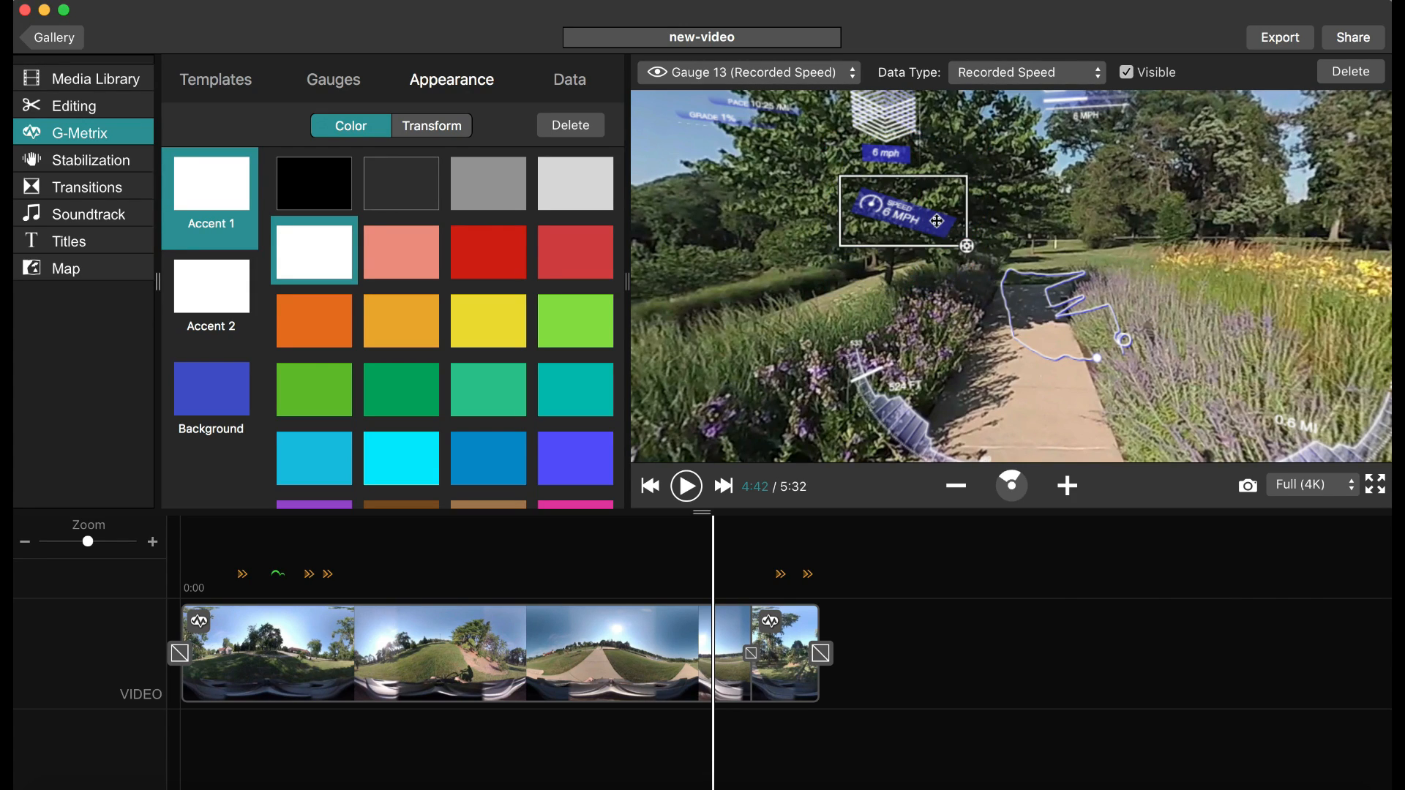
left_click(495, 314)
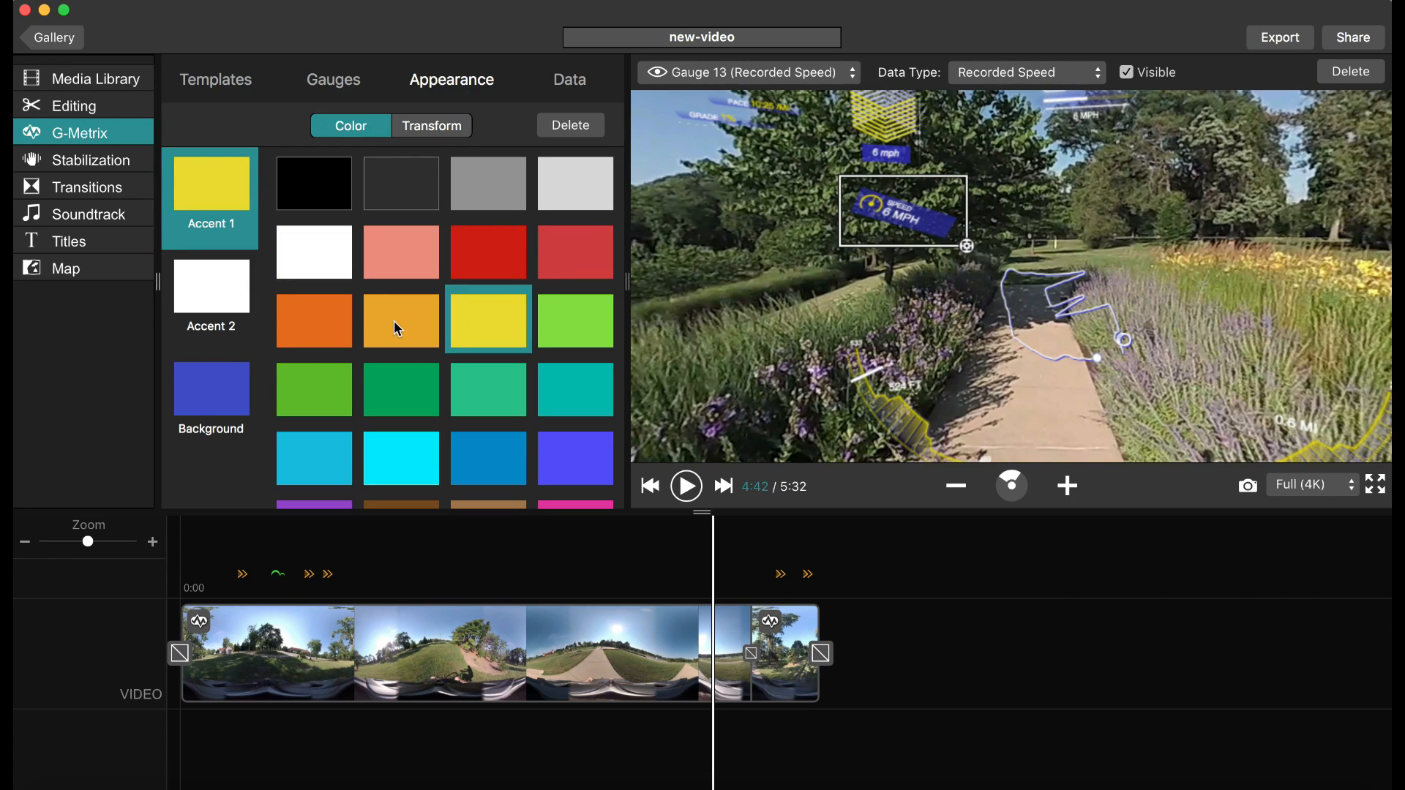
Try amber, red, yellow, teal and several green colors for Accent 1, ending on the medium green
left_click(394, 320)
left_click(478, 265)
left_click(428, 317)
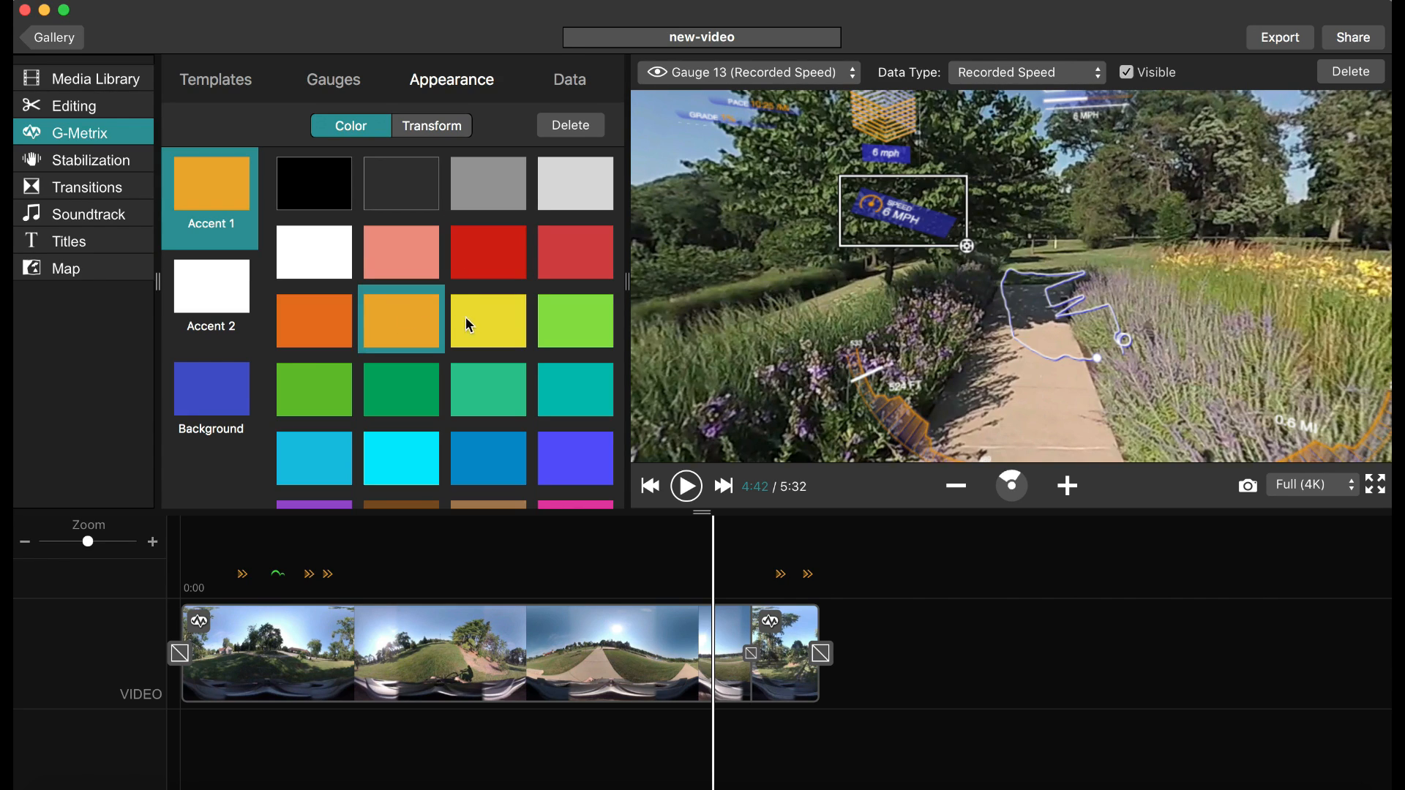
left_click(468, 325)
left_click(543, 328)
left_click(563, 388)
left_click(289, 402)
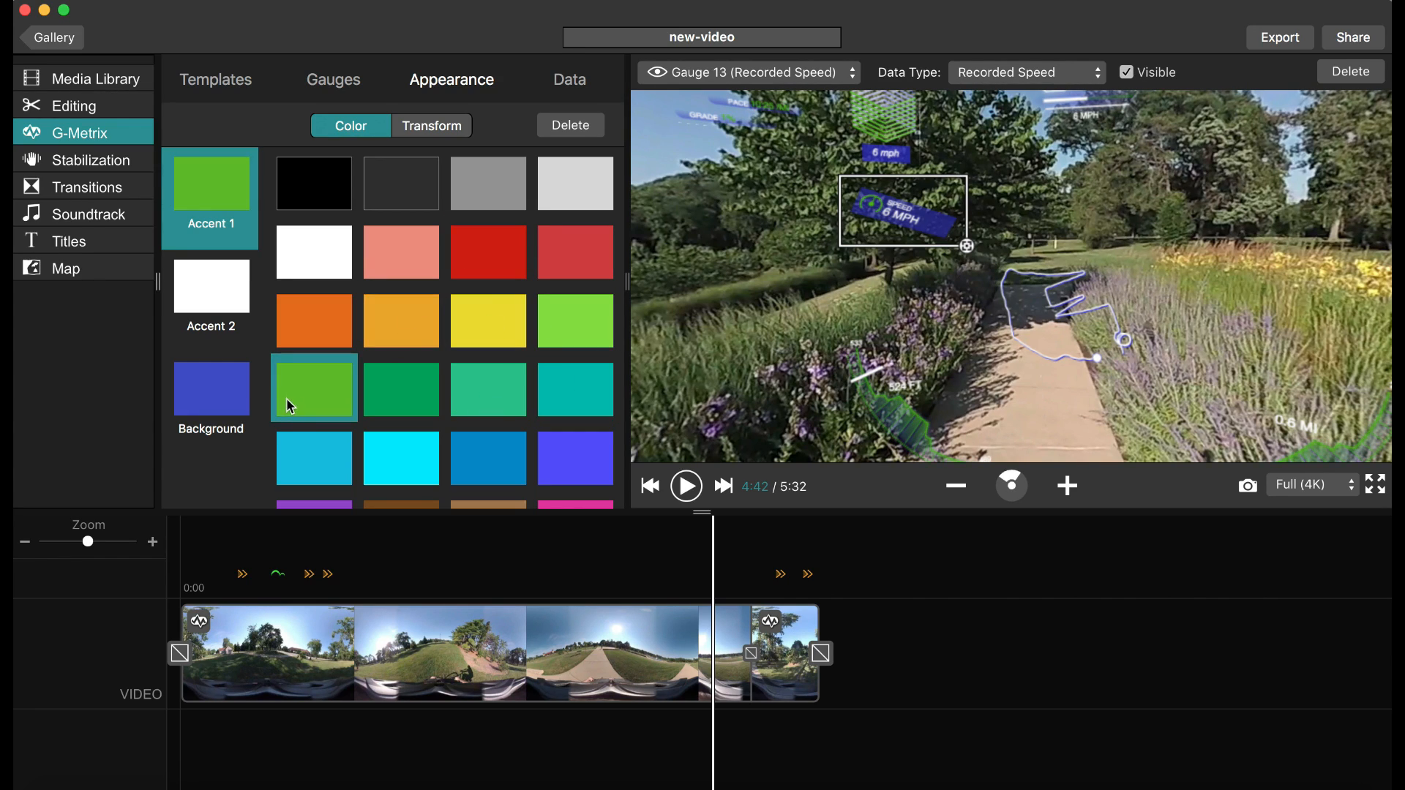
Try the cyan, blue and violet-blue colors for Accent 1, and settle on the dark orange
left_click(312, 452)
left_click(421, 457)
left_click(532, 459)
left_click(563, 458)
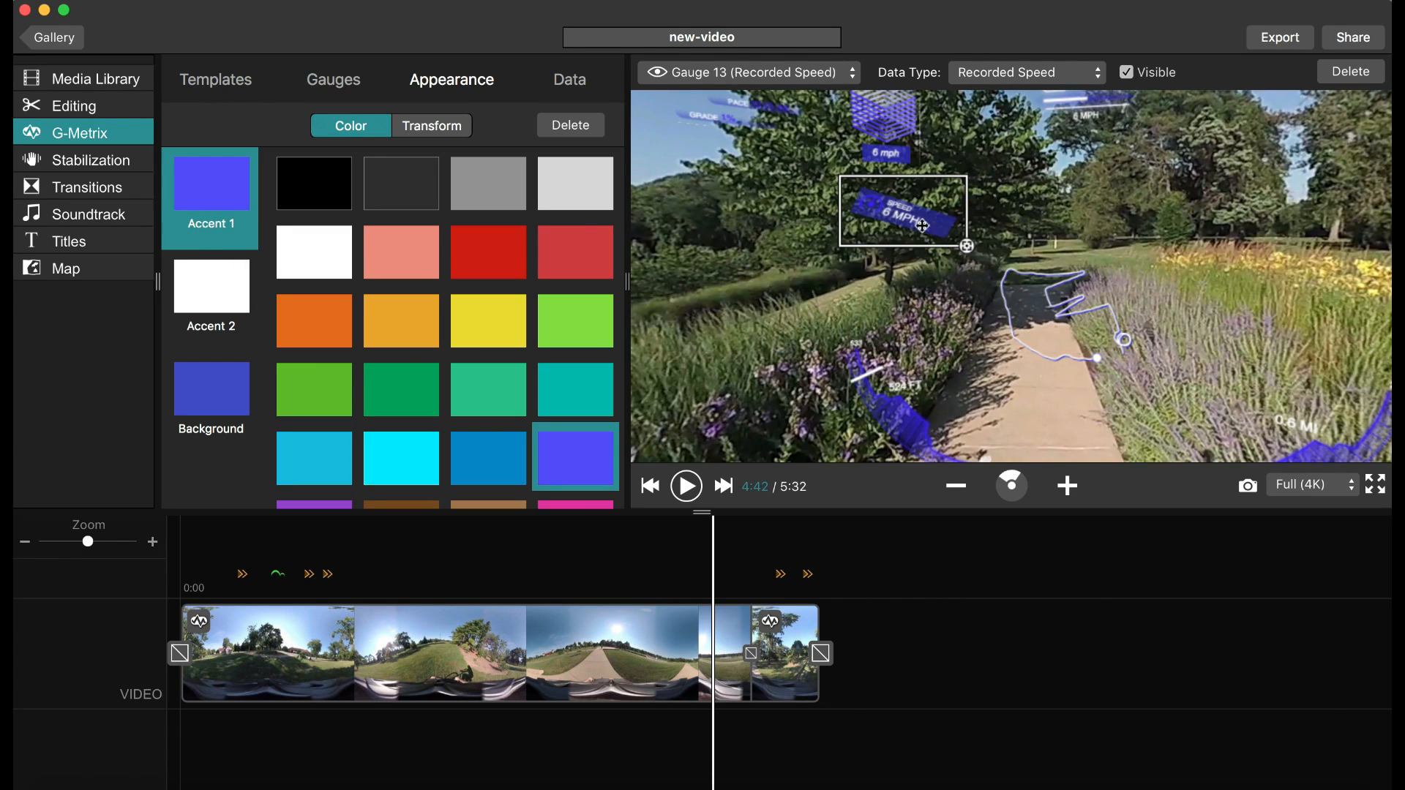
left_click_drag(1103, 243, 1055, 347)
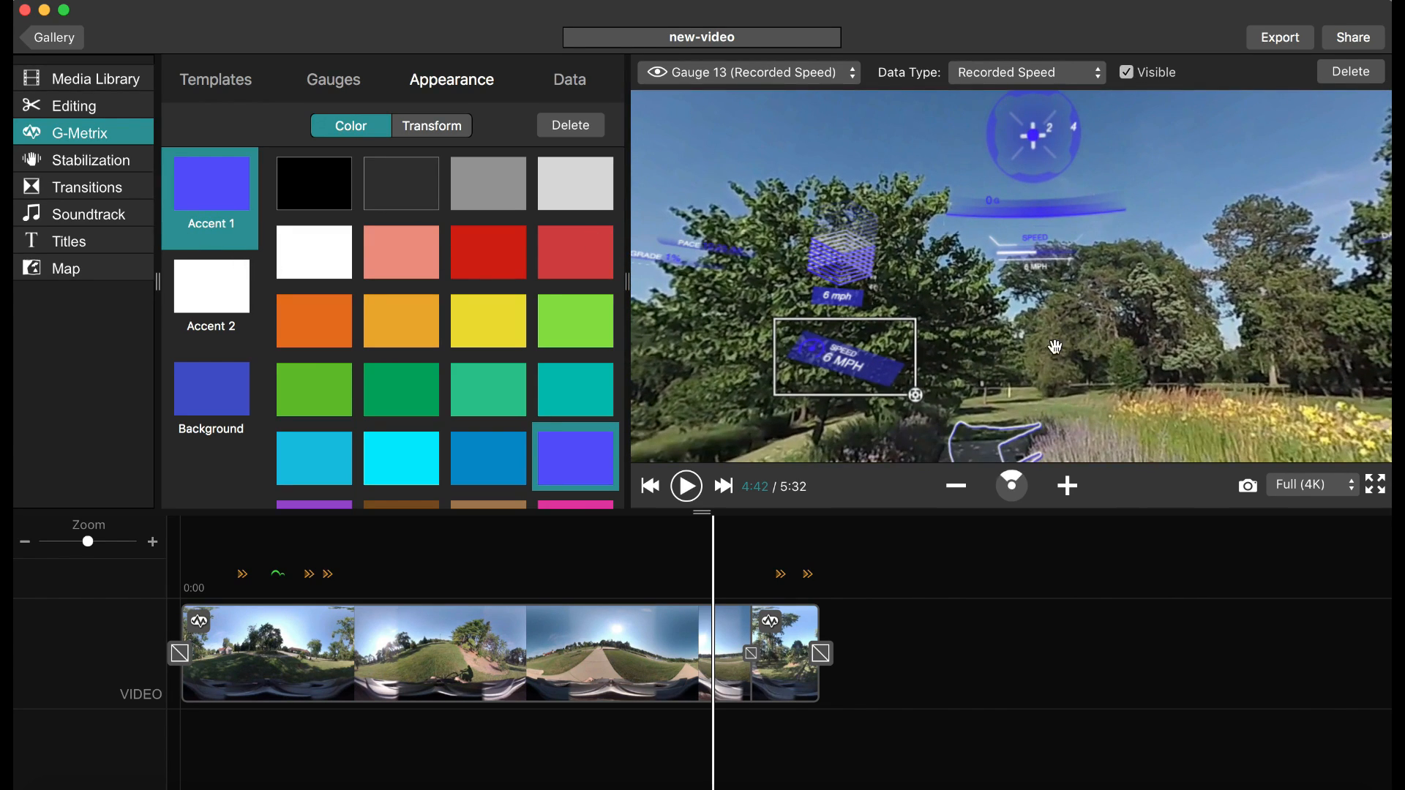
left_click(304, 323)
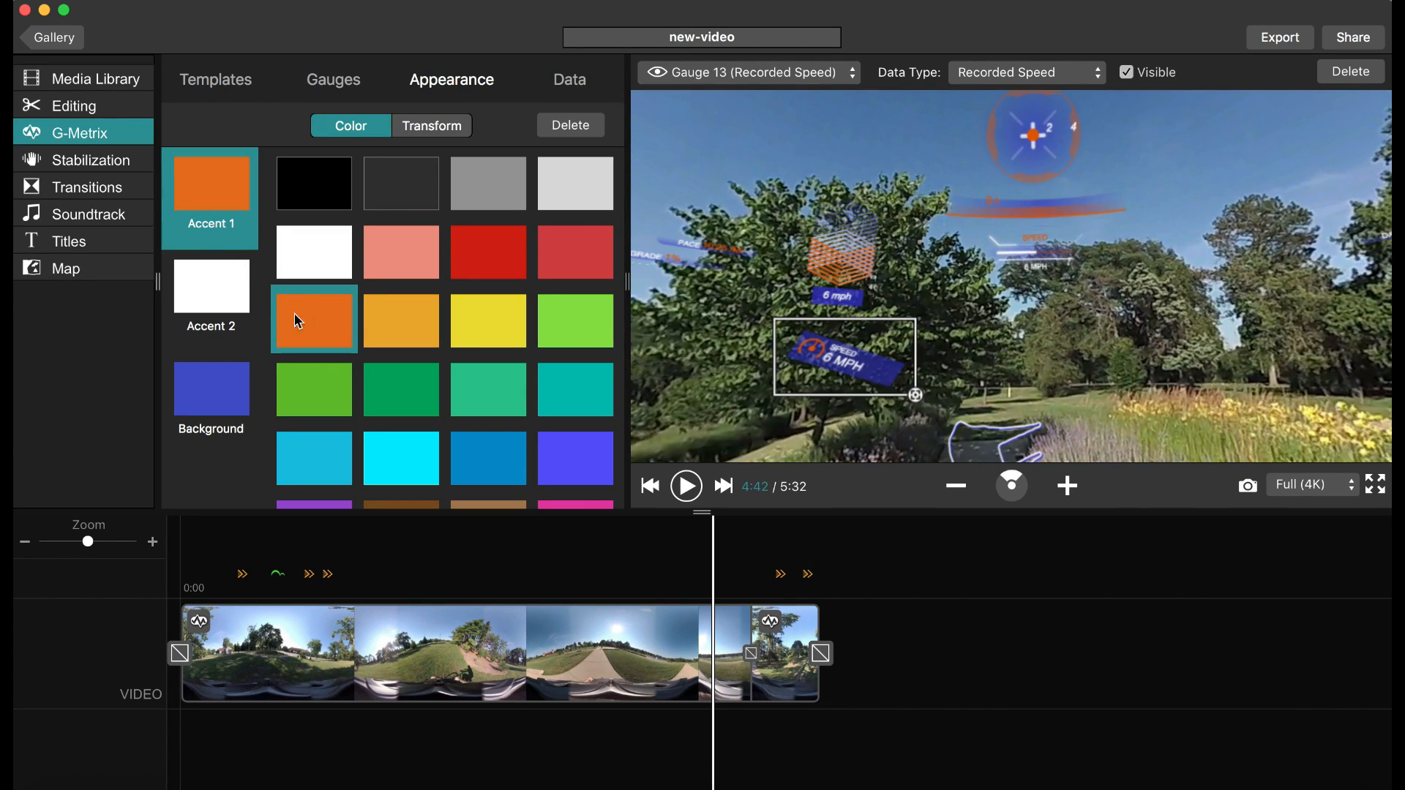
Try amber for the gauges' Accent 1 color, and settle on yellow
left_click(433, 320)
left_click(472, 324)
left_click_drag(1017, 341, 1021, 356)
Try dark orange, amber, light red and light gray for the Accent 2 color, and settle on bright red
left_click(212, 300)
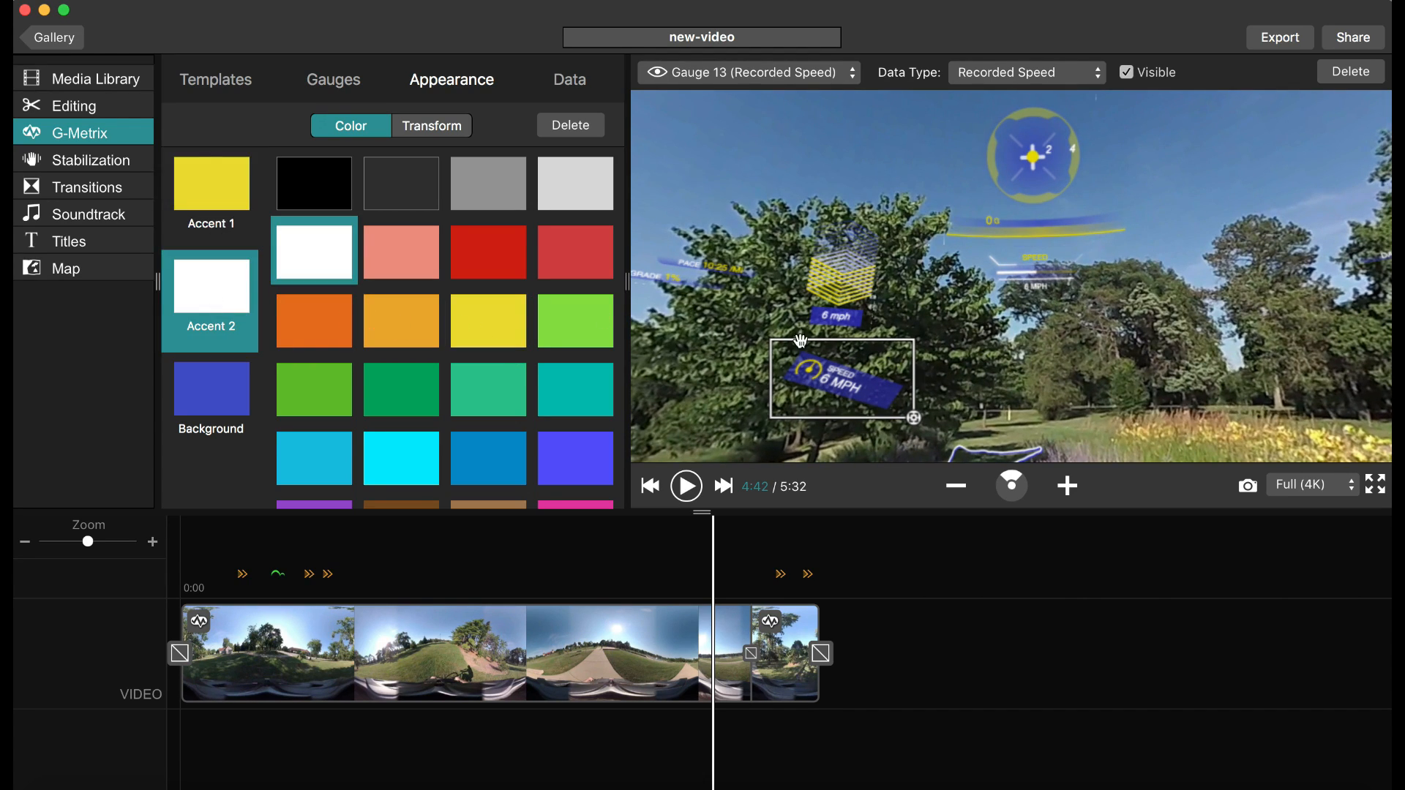
left_click(485, 261)
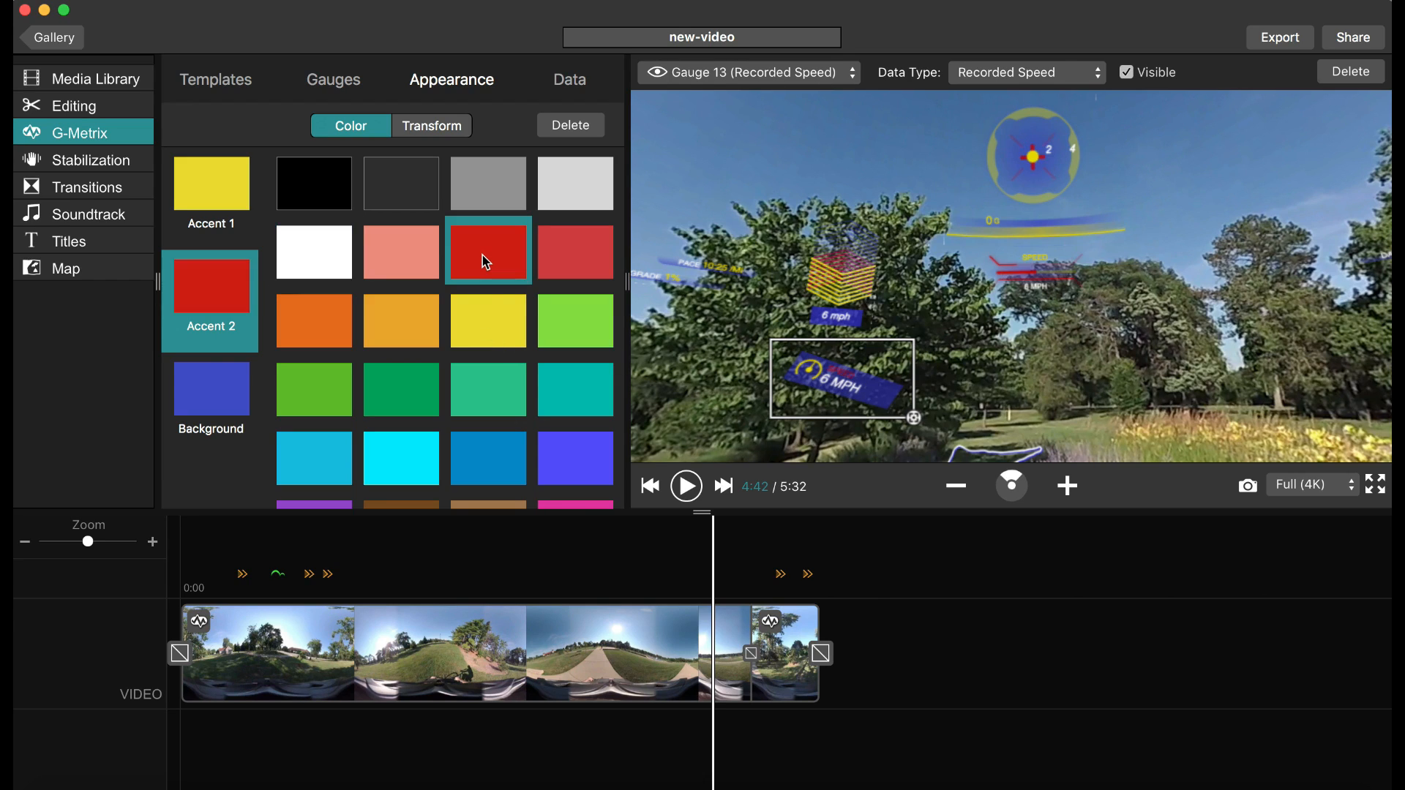
left_click(329, 341)
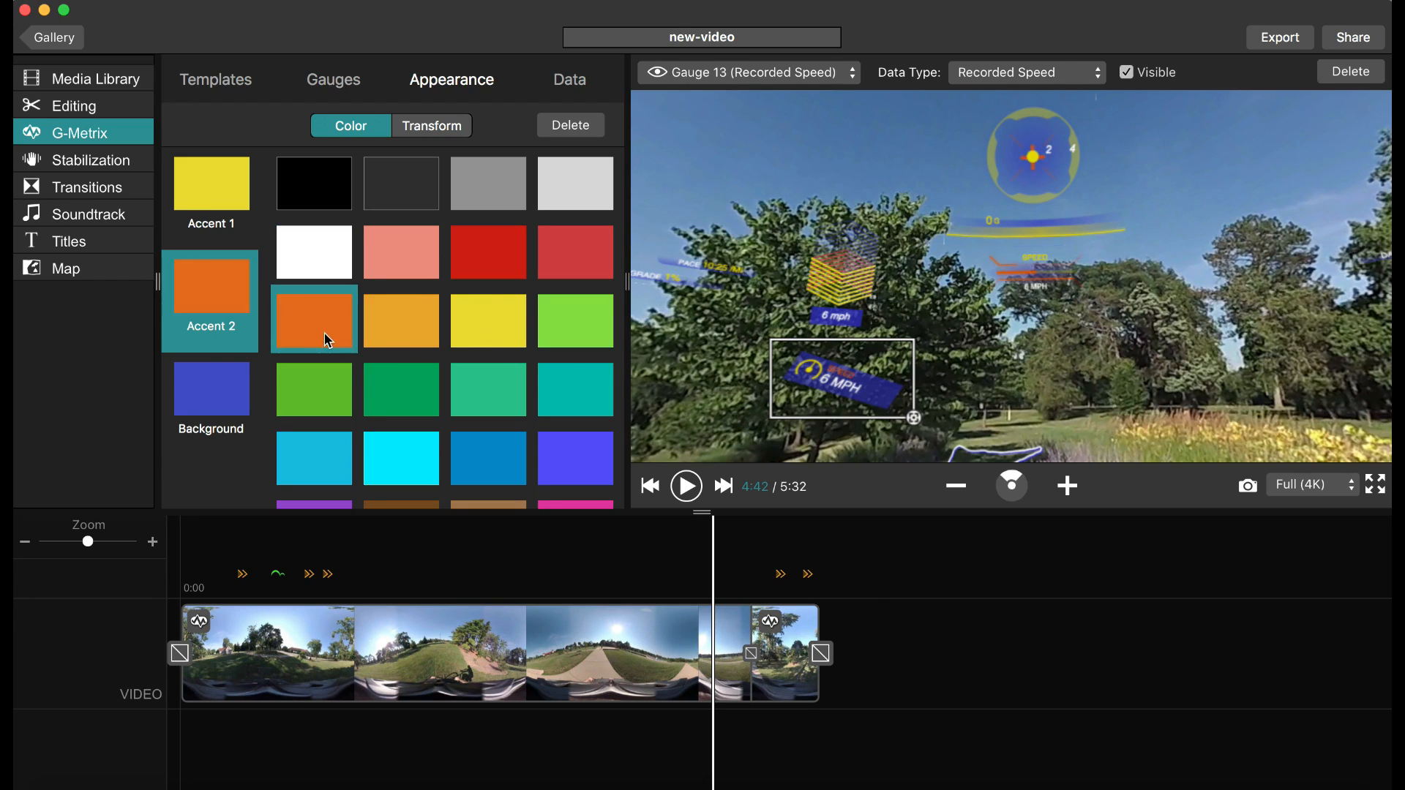
left_click(388, 328)
left_click(500, 266)
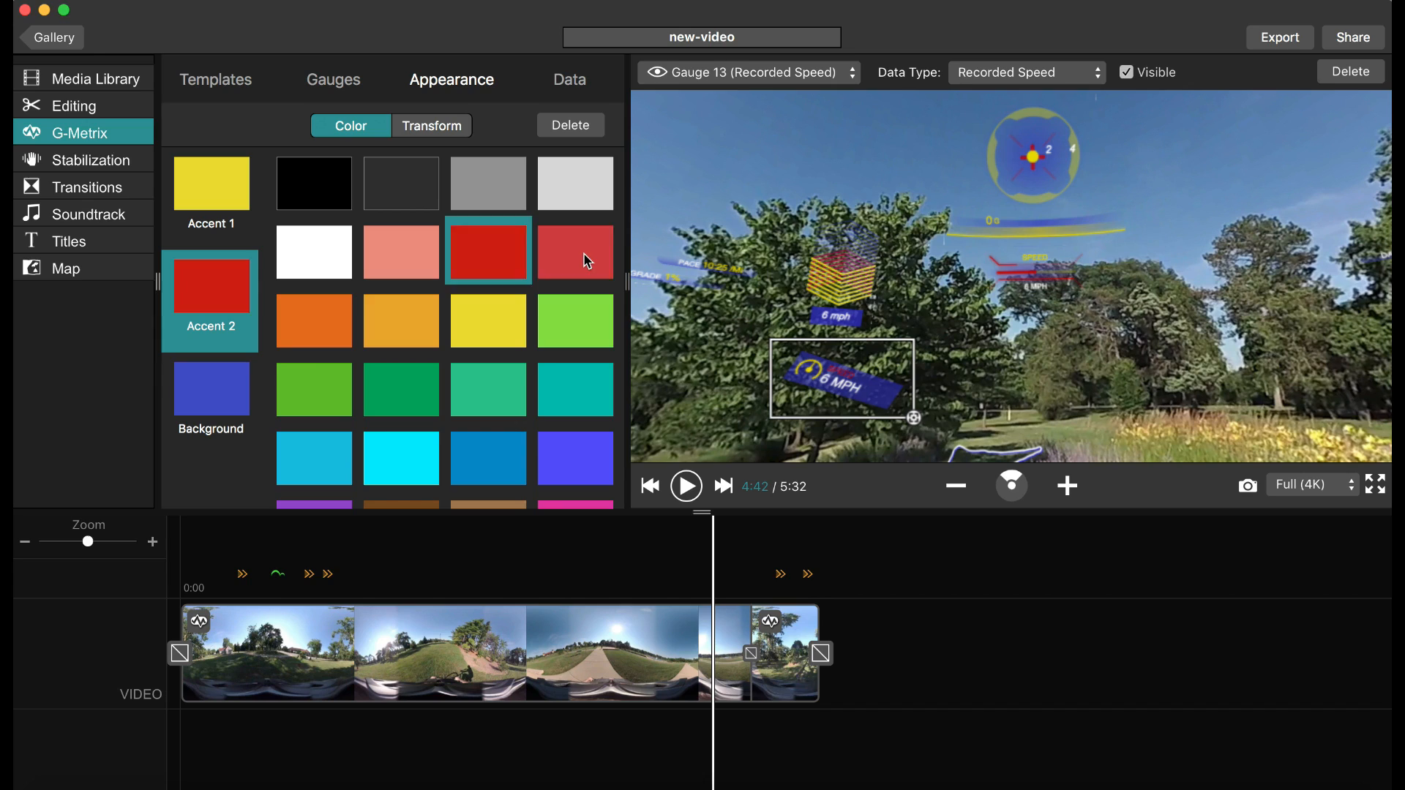
left_click(587, 261)
left_click(584, 196)
left_click(510, 270)
Open the Background color choices and try red-orange, indigo, lime, crimson, teal-green and dark green, ending on grass green
left_click(239, 404)
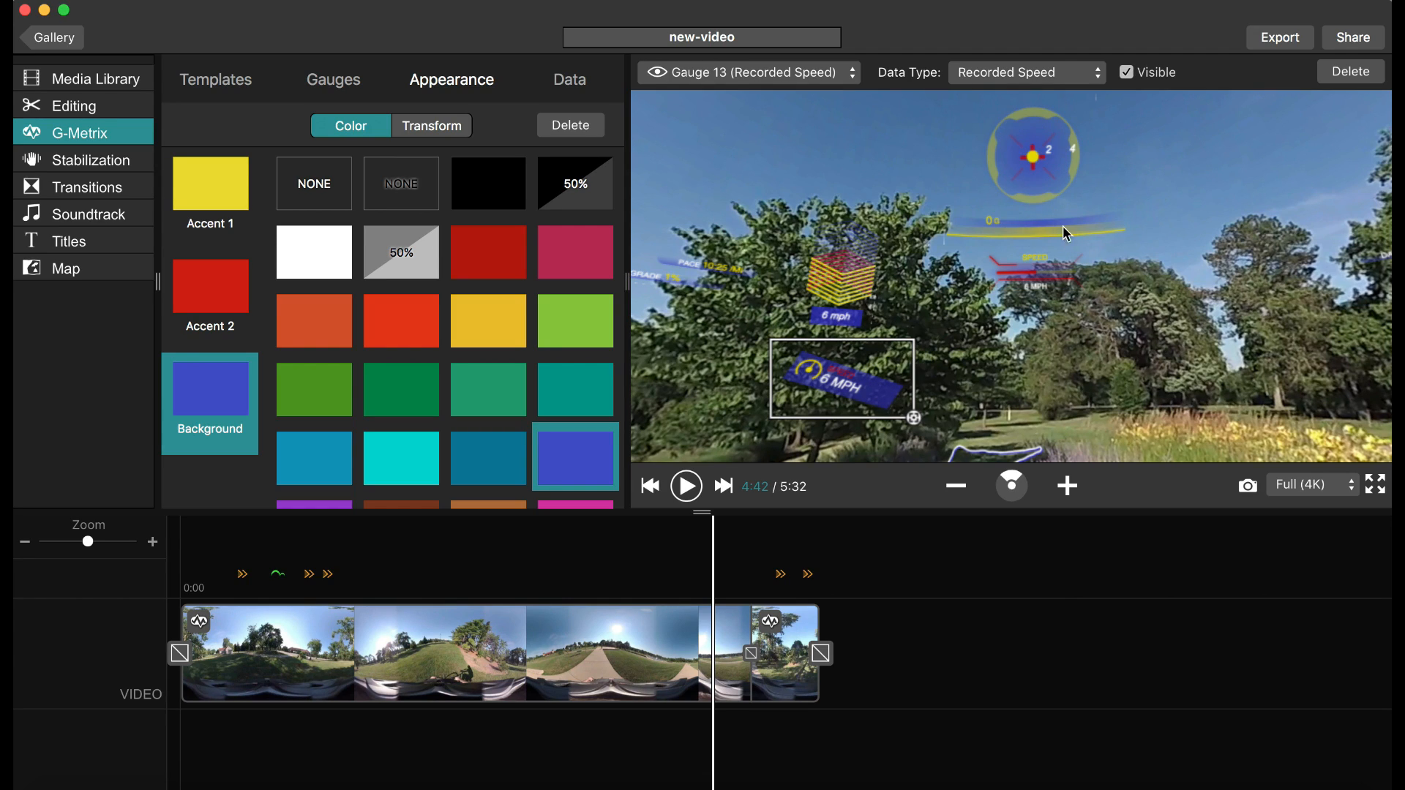
left_click(424, 342)
left_click(563, 465)
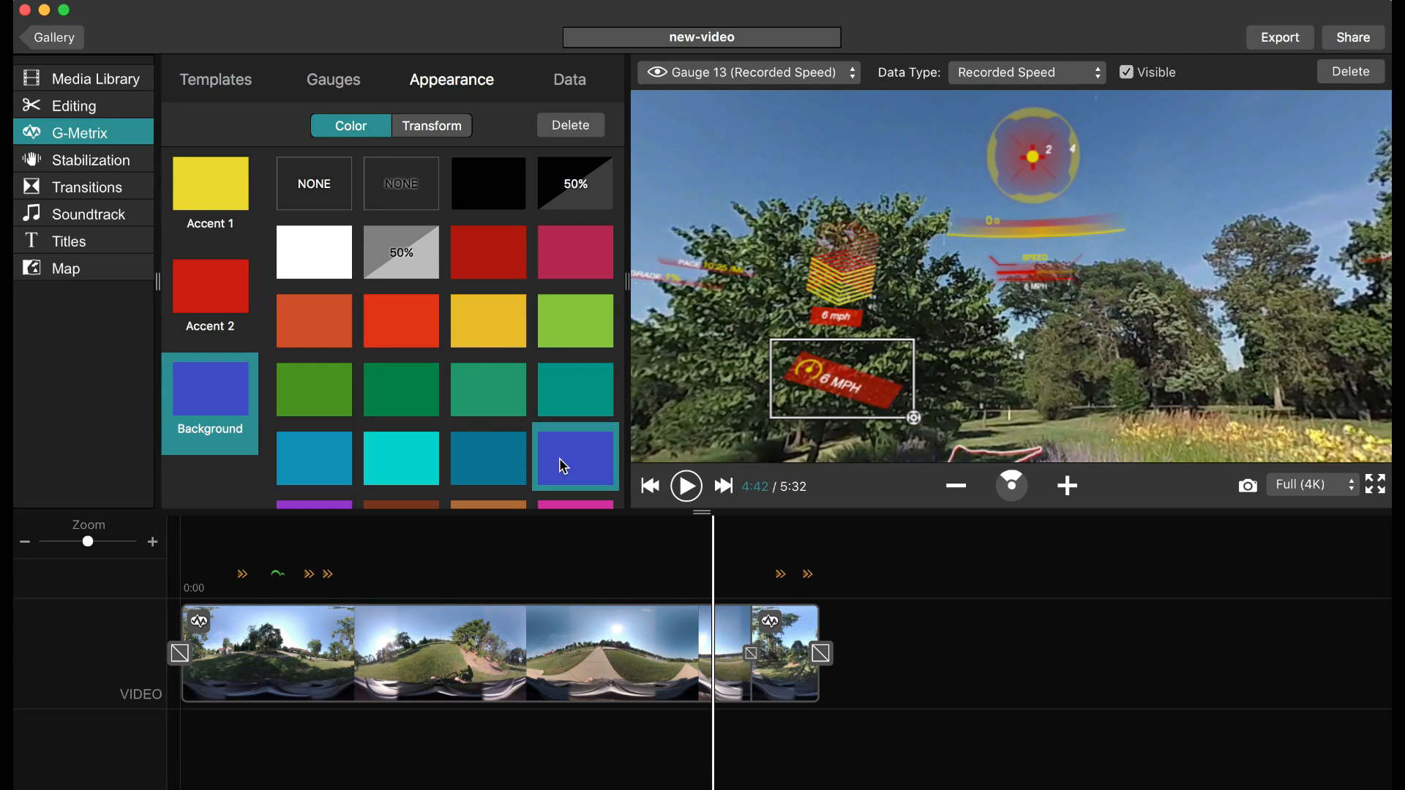
left_click(577, 335)
scroll(578, 342, "down", 1)
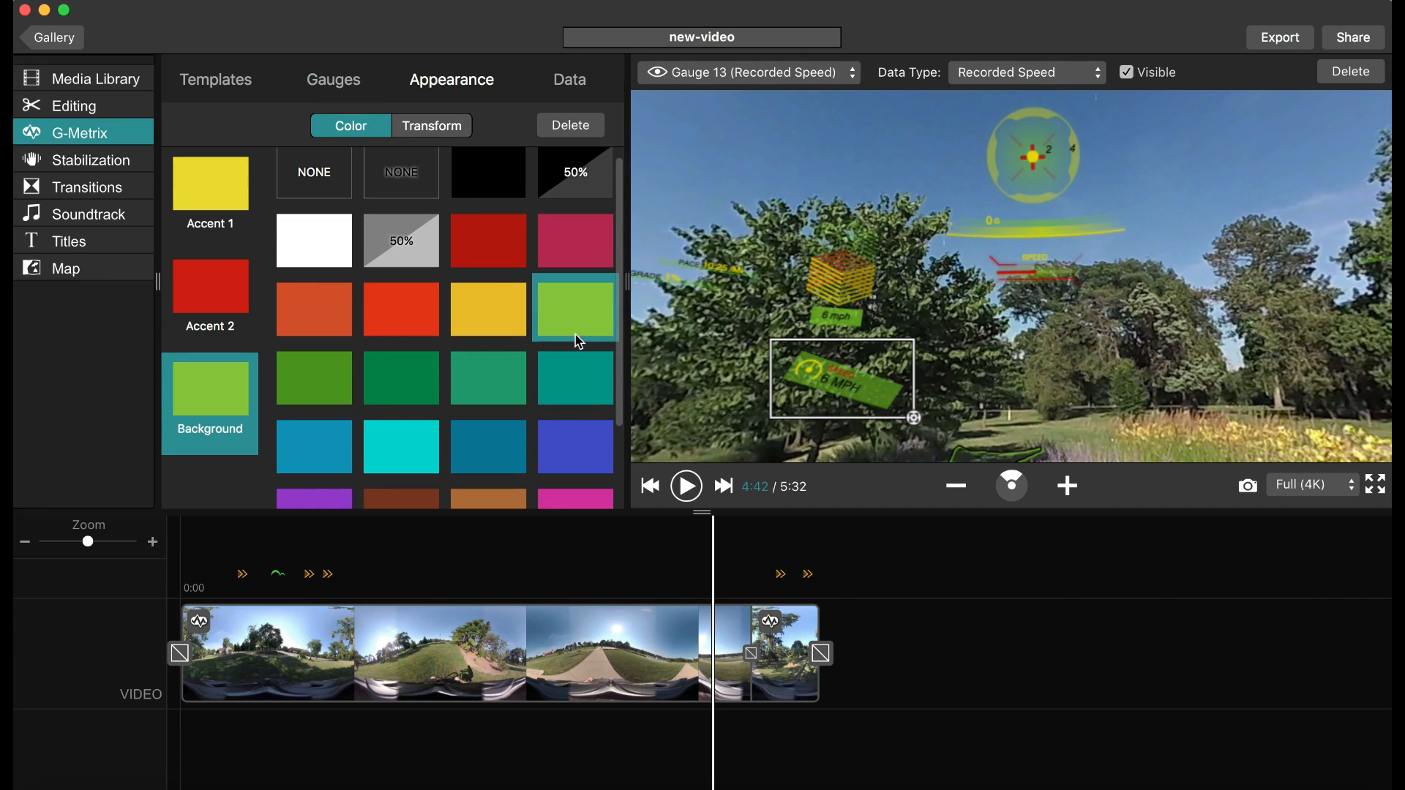
left_click(574, 263)
left_click(516, 382)
left_click(424, 384)
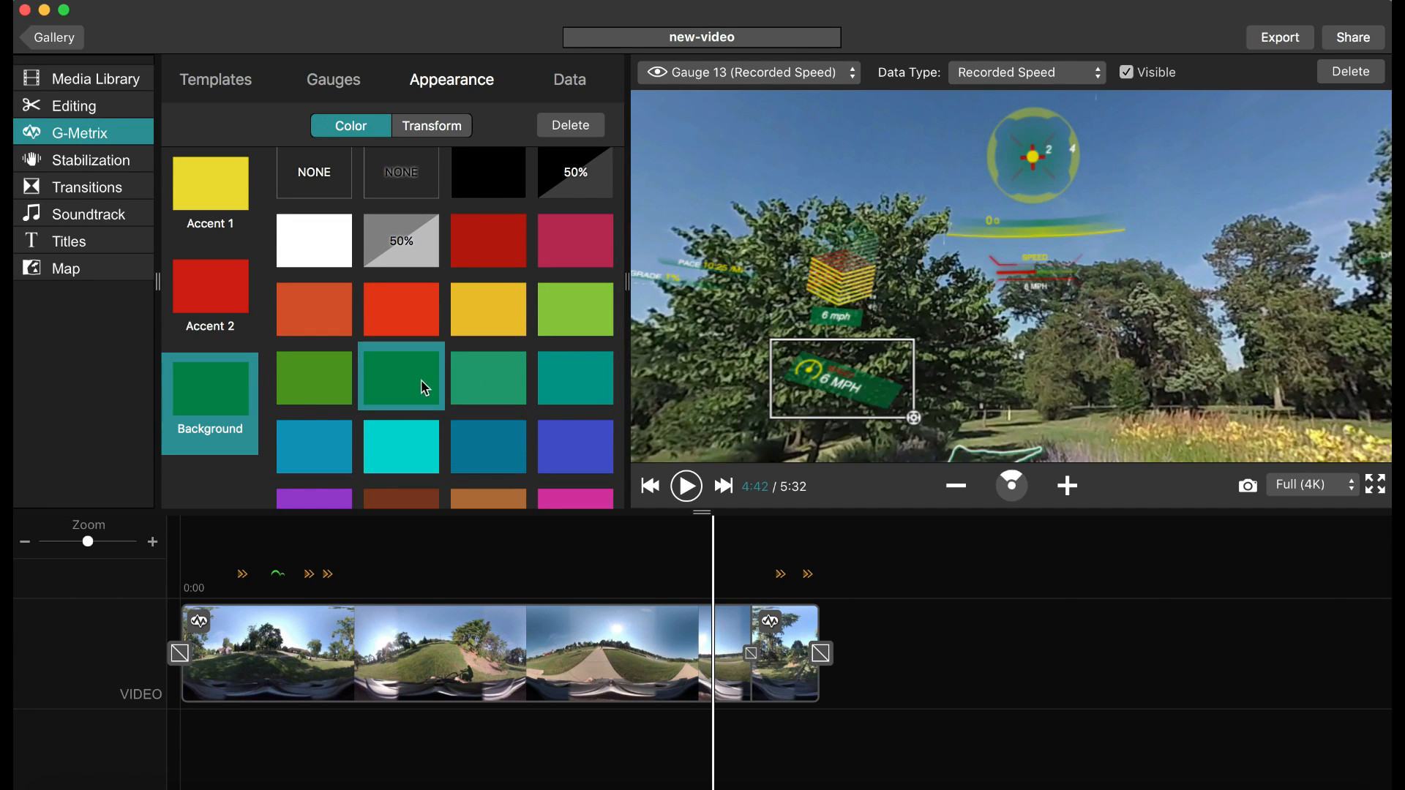
left_click(311, 388)
Try brown, tan and pink for the gauge background, ending on dark blue
scroll(322, 384, "down", 5)
left_click(401, 406)
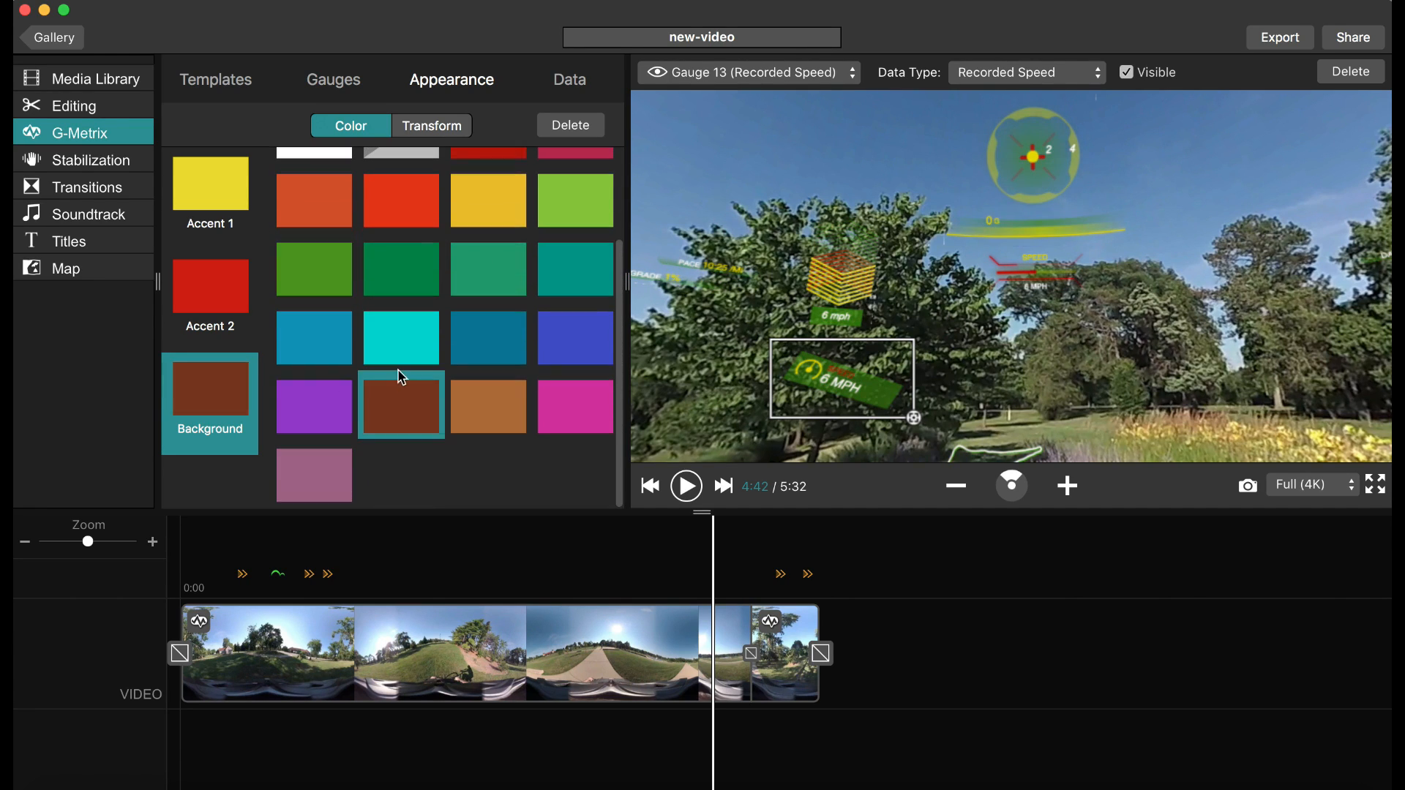
left_click(488, 408)
left_click(574, 410)
left_click(487, 339)
scroll(488, 343, "up", 5)
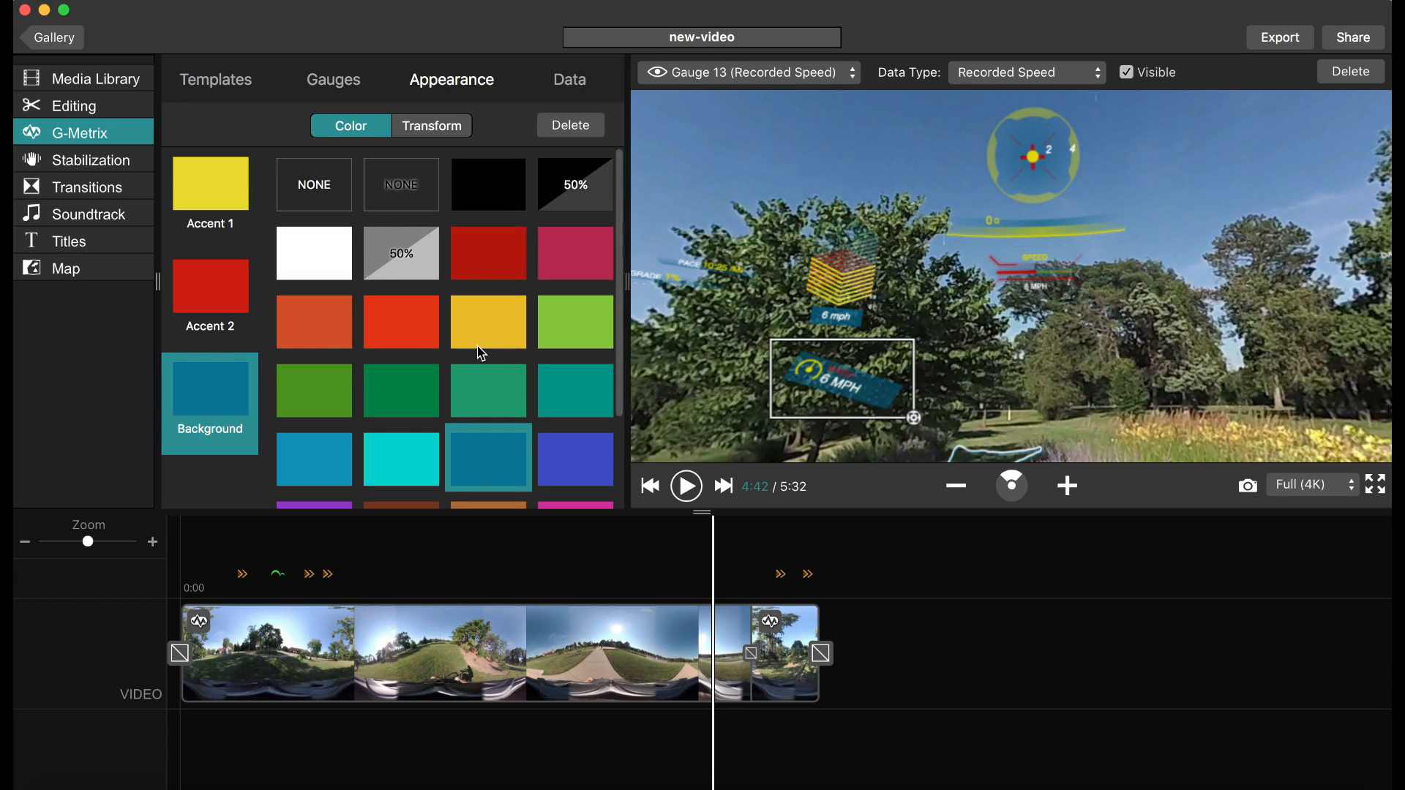
Try lime green, teal, amber and white for the gauge background, ending on red-orange
left_click(581, 337)
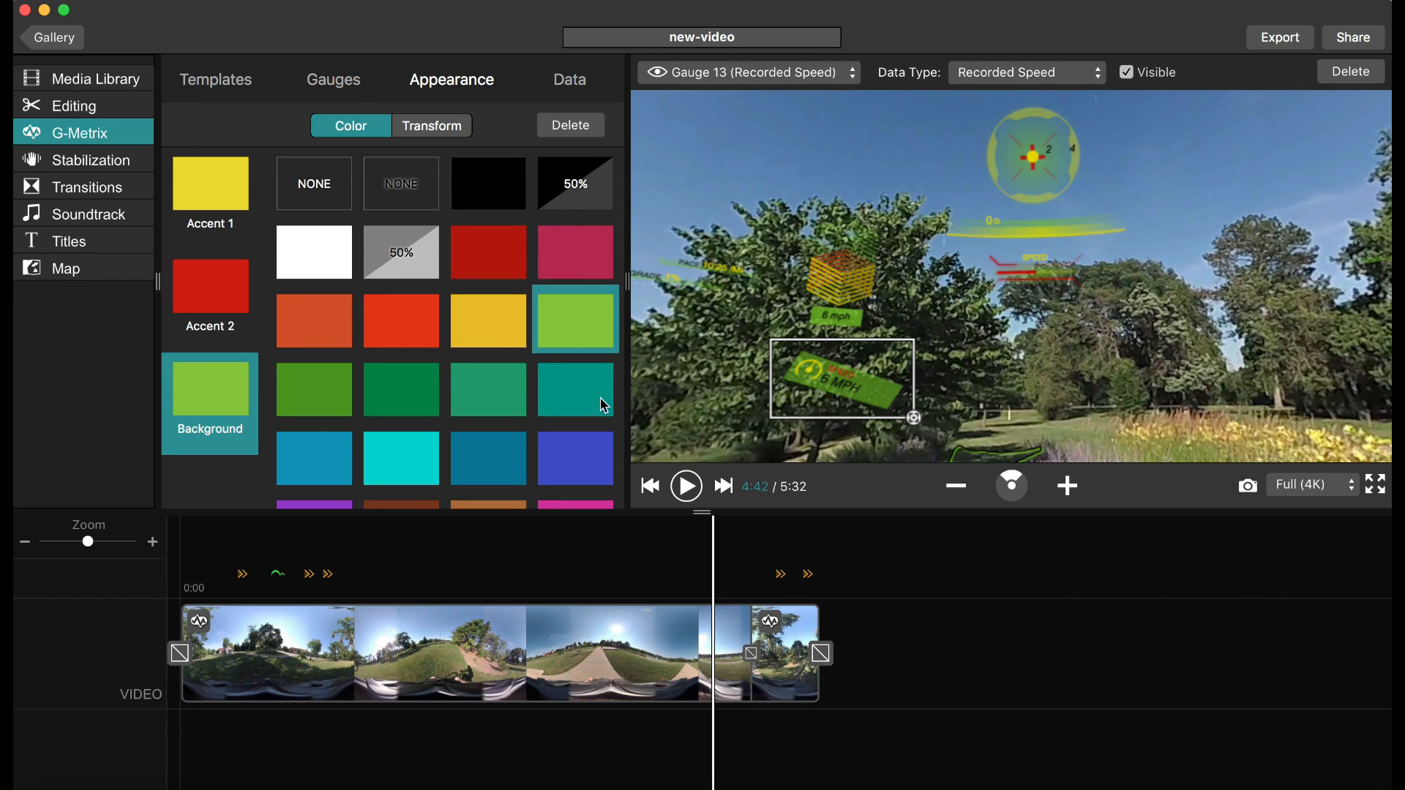
left_click(604, 402)
left_click(594, 337)
left_click(497, 336)
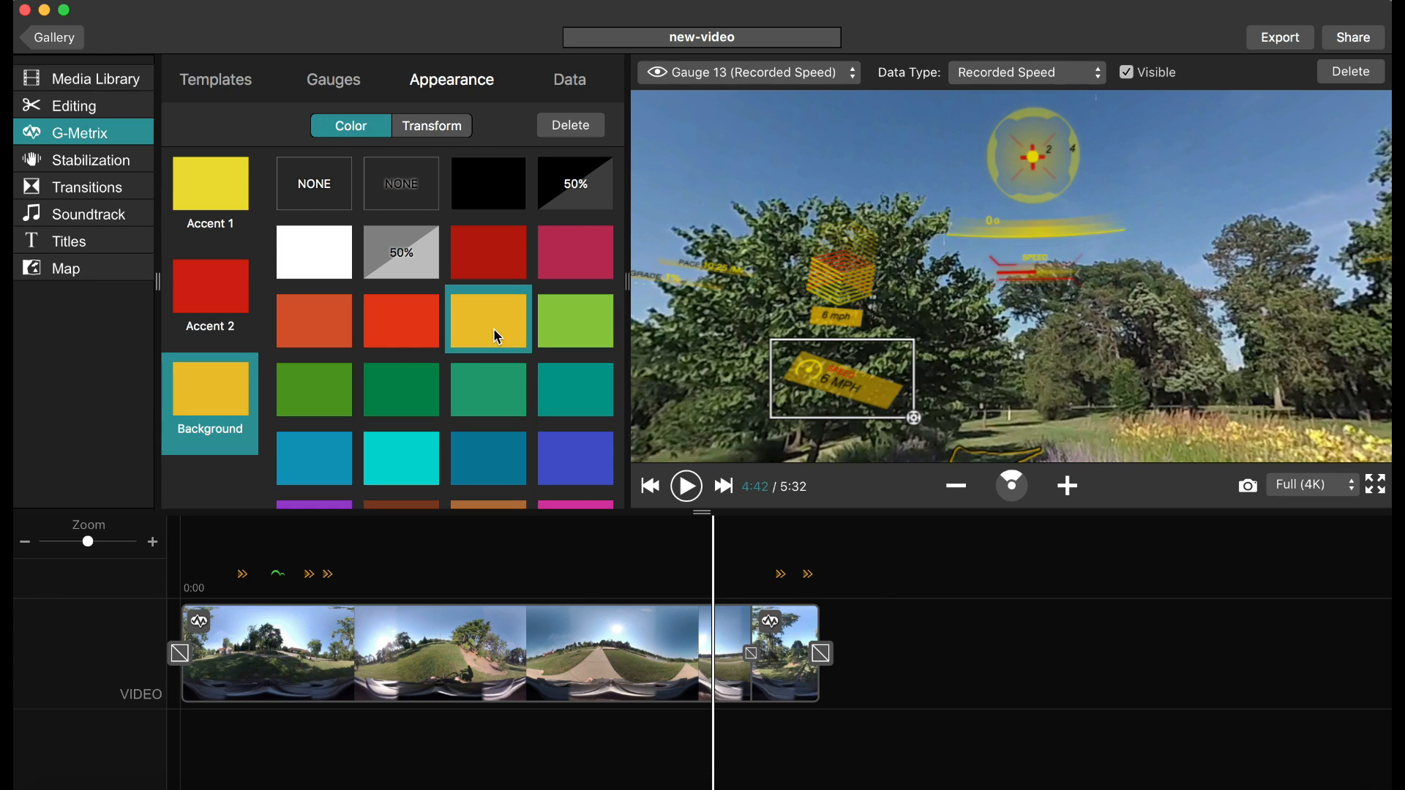
left_click(429, 331)
left_click(474, 330)
left_click(313, 260)
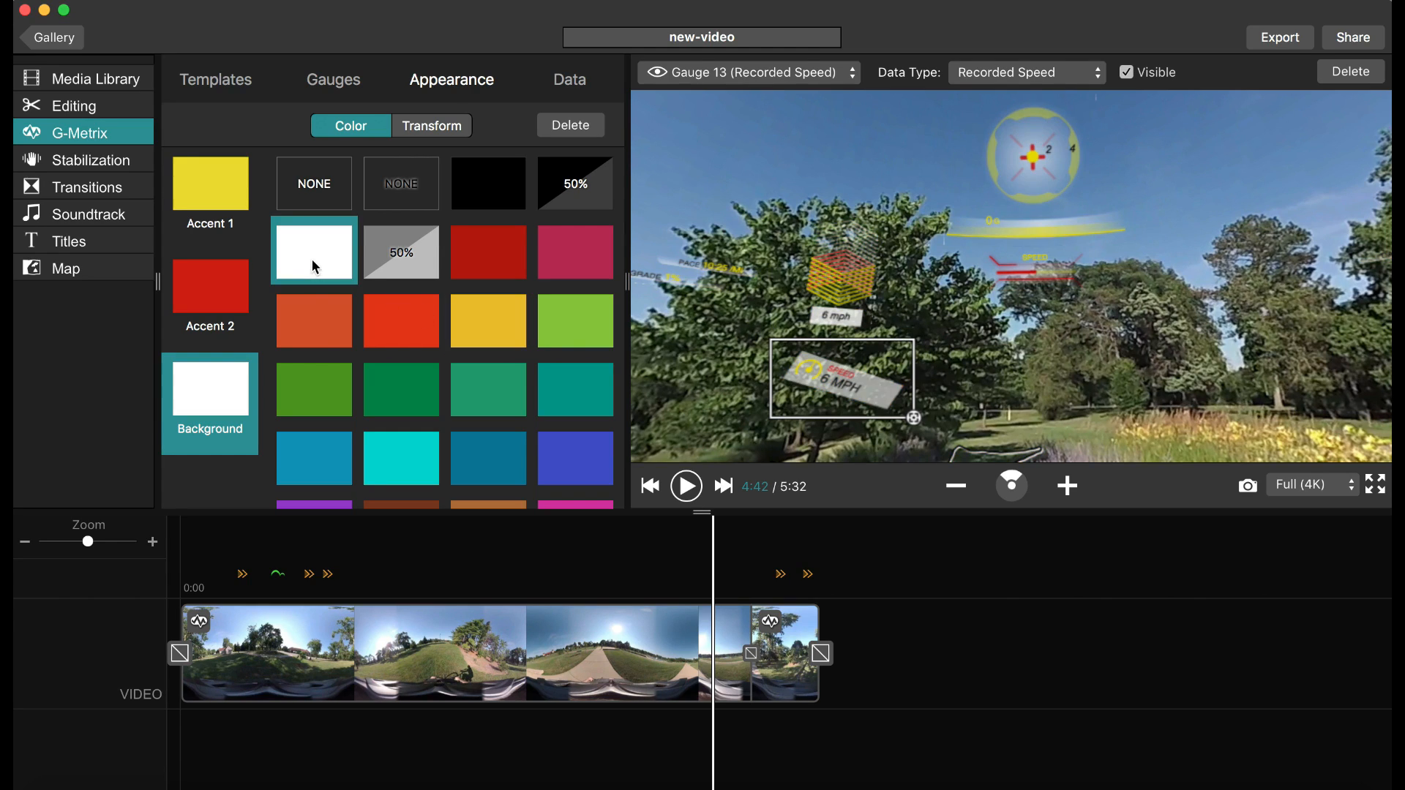
left_click(395, 319)
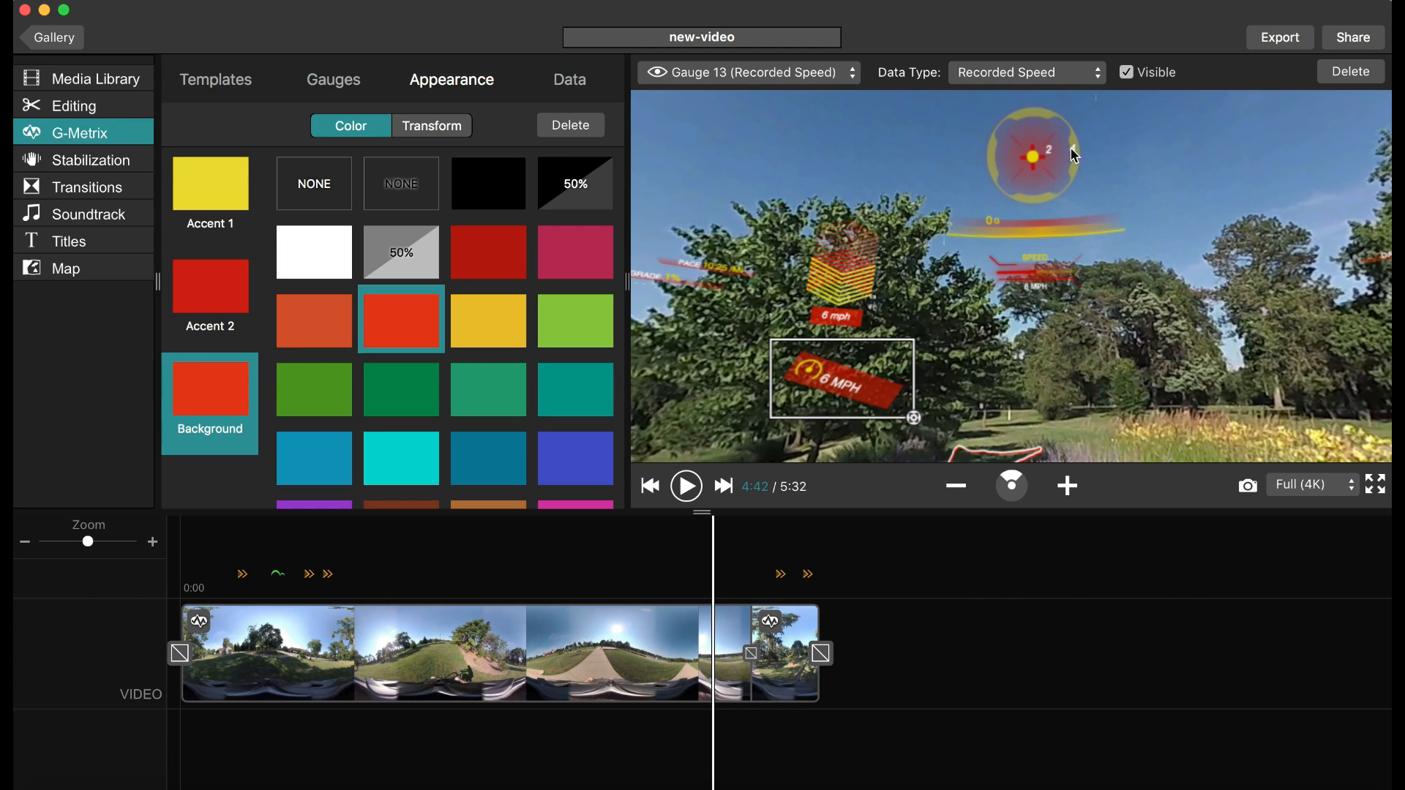
Set the gauge background to cyan after trying dark blue, and rotate the acceleration gauge to nearly vertical before deselecting it
scroll(428, 396, "down", 3)
left_click(522, 340)
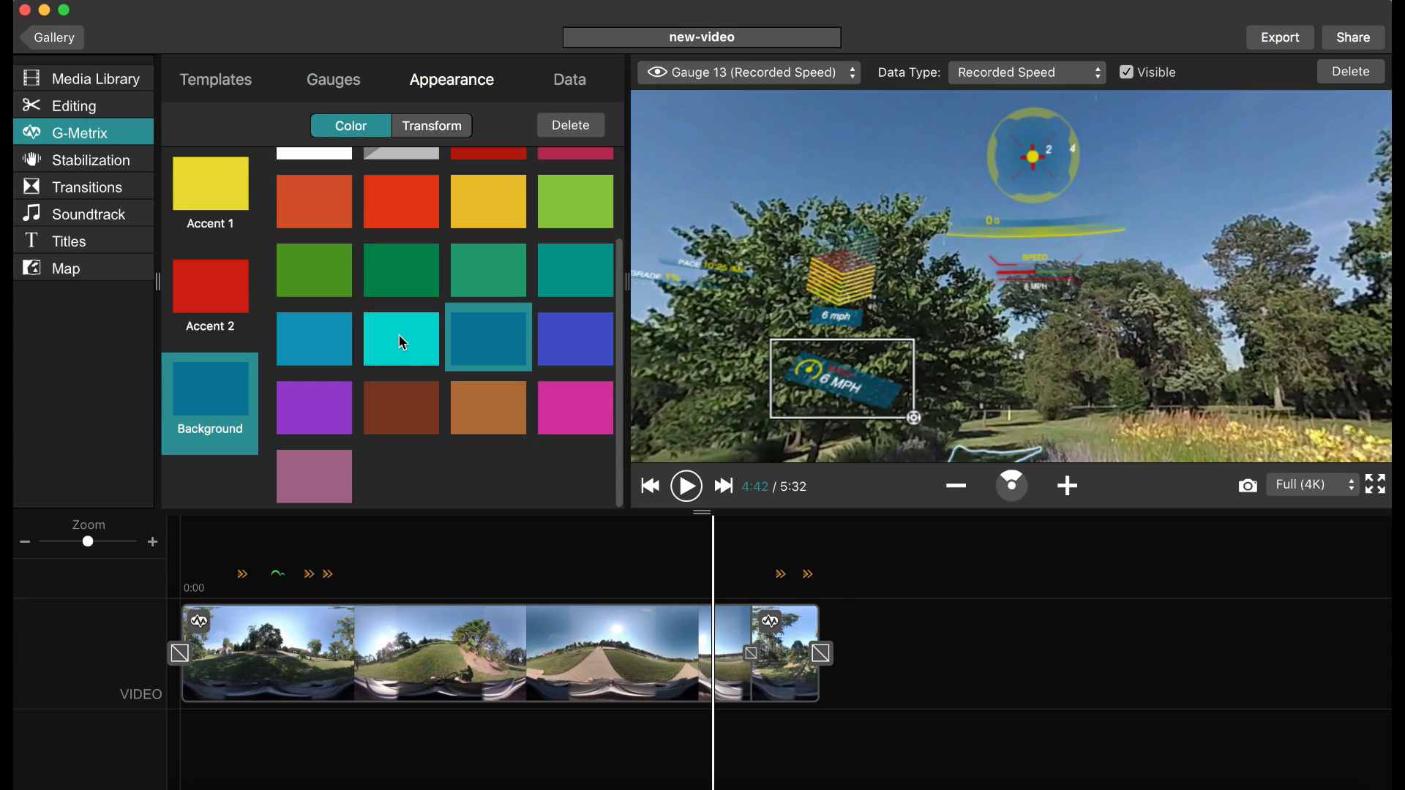
left_click(402, 342)
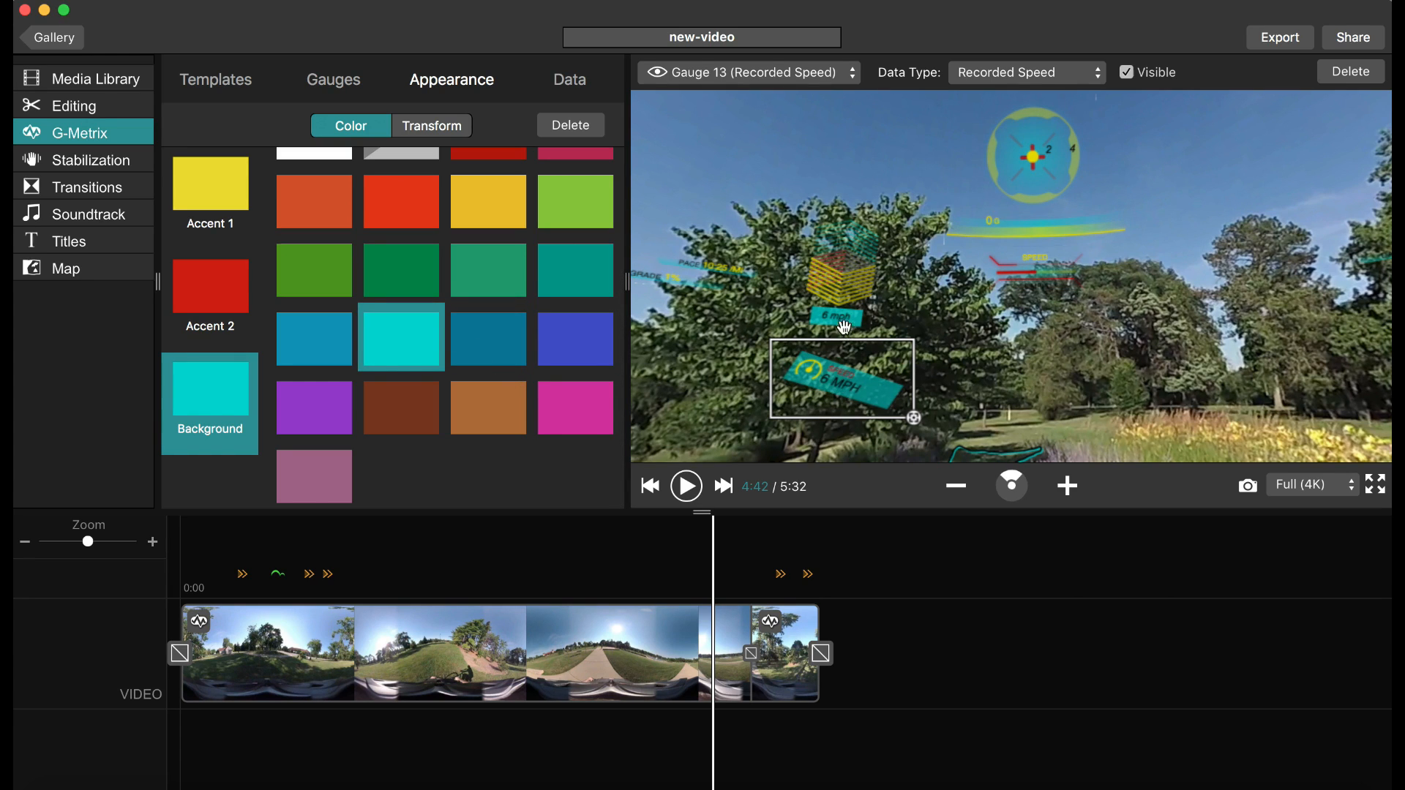
left_click(1050, 151)
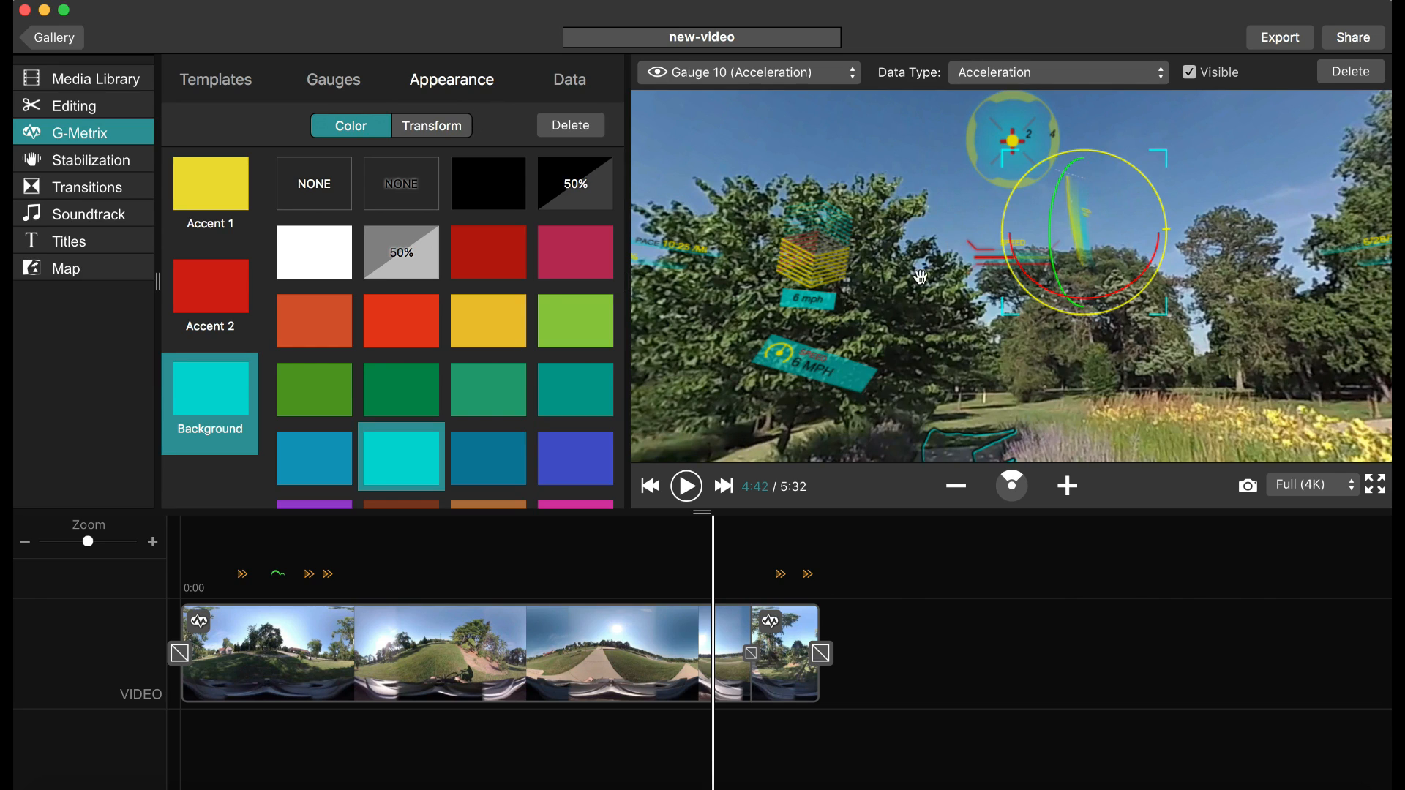
left_click(747, 172)
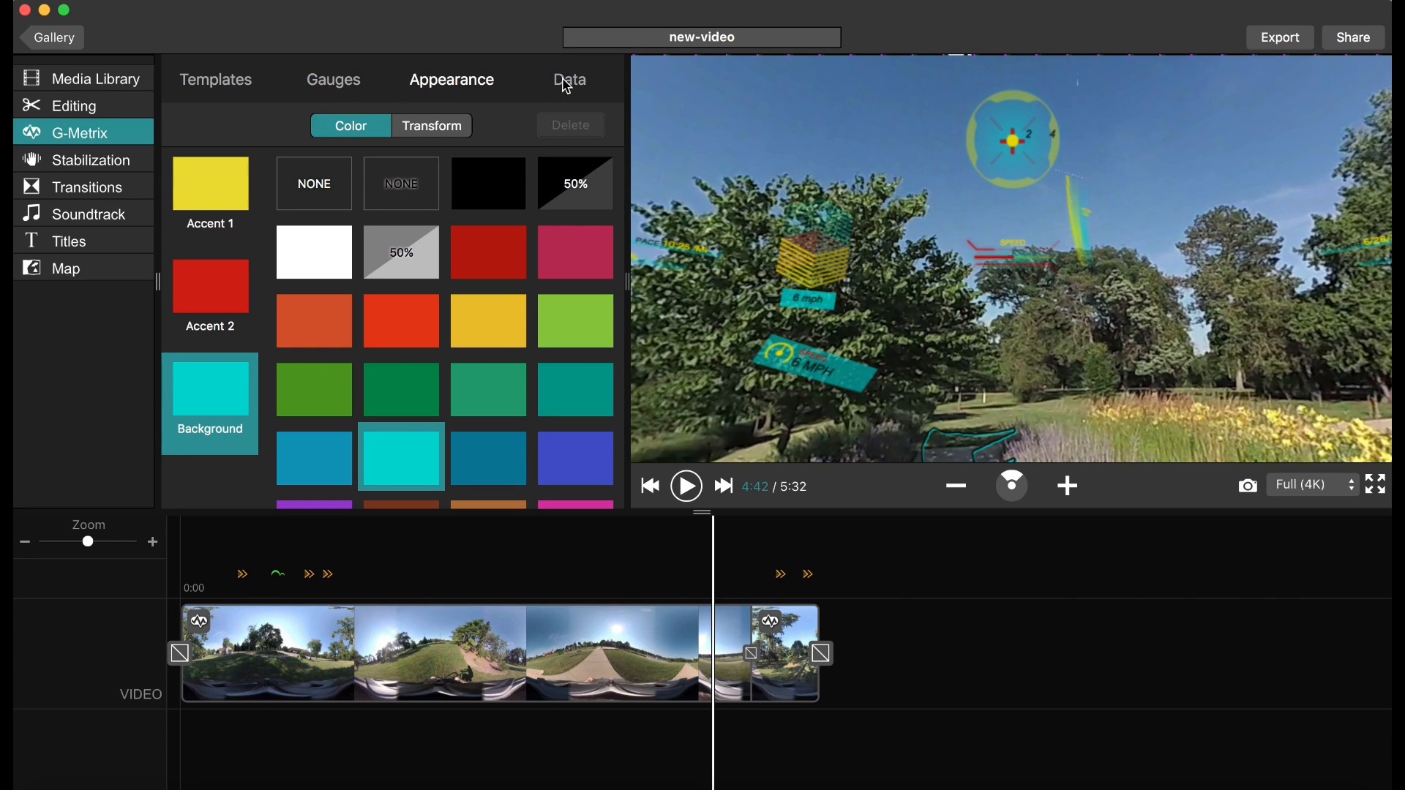
Open the G-Metrix data settings, look through the clip's data types and select Recorded Speed
left_click(565, 81)
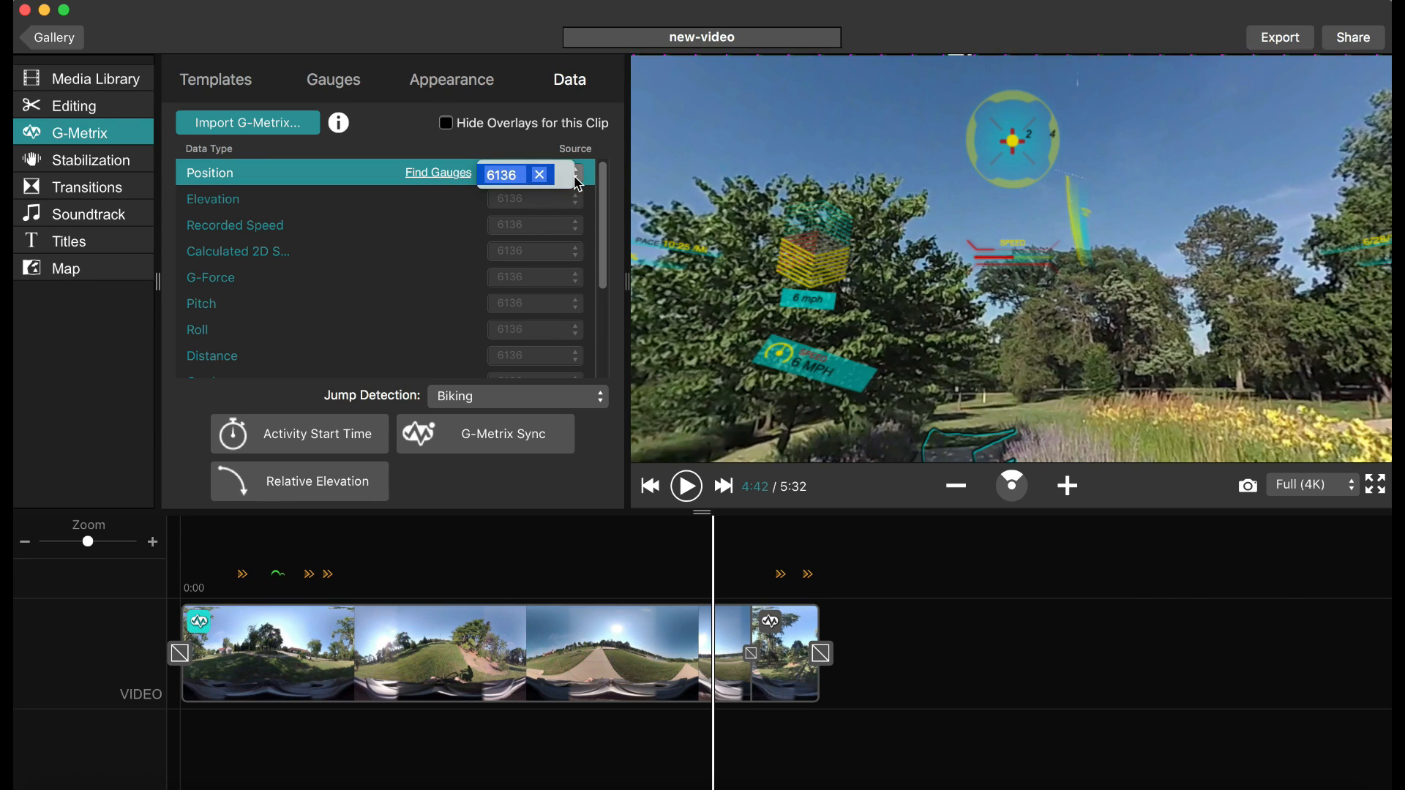
scroll(568, 226, "down", 5)
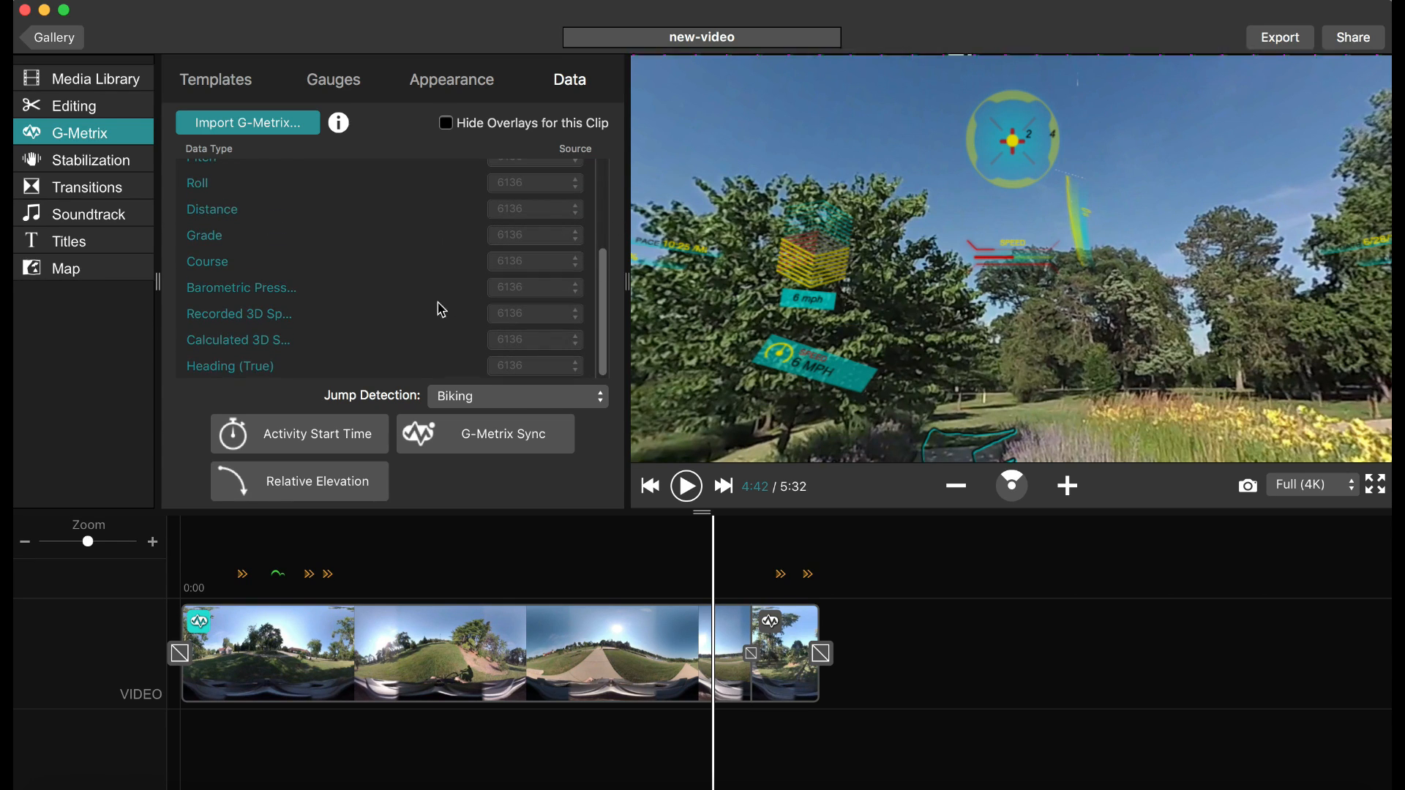
scroll(349, 354, "up", 5)
scroll(249, 344, "up", 1)
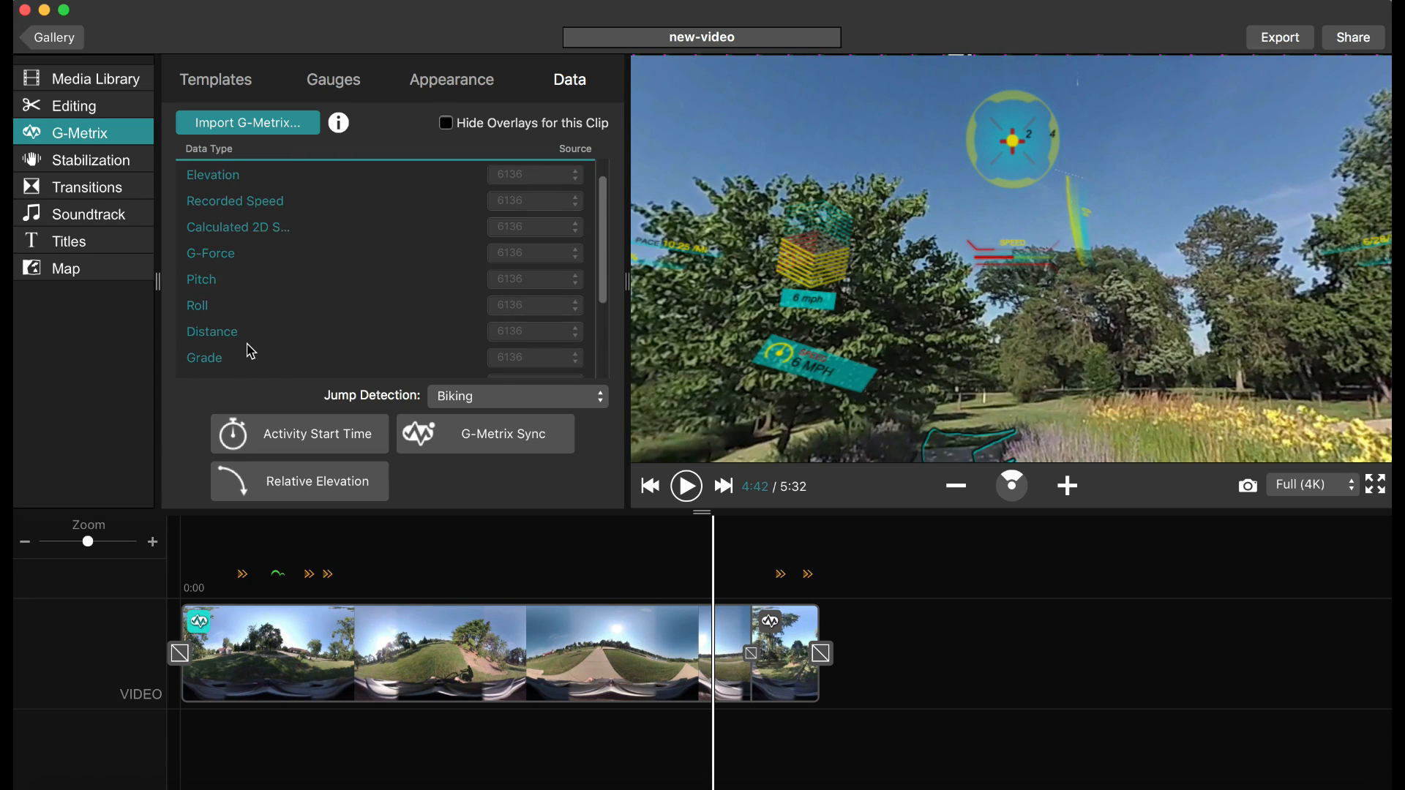
left_click(267, 228)
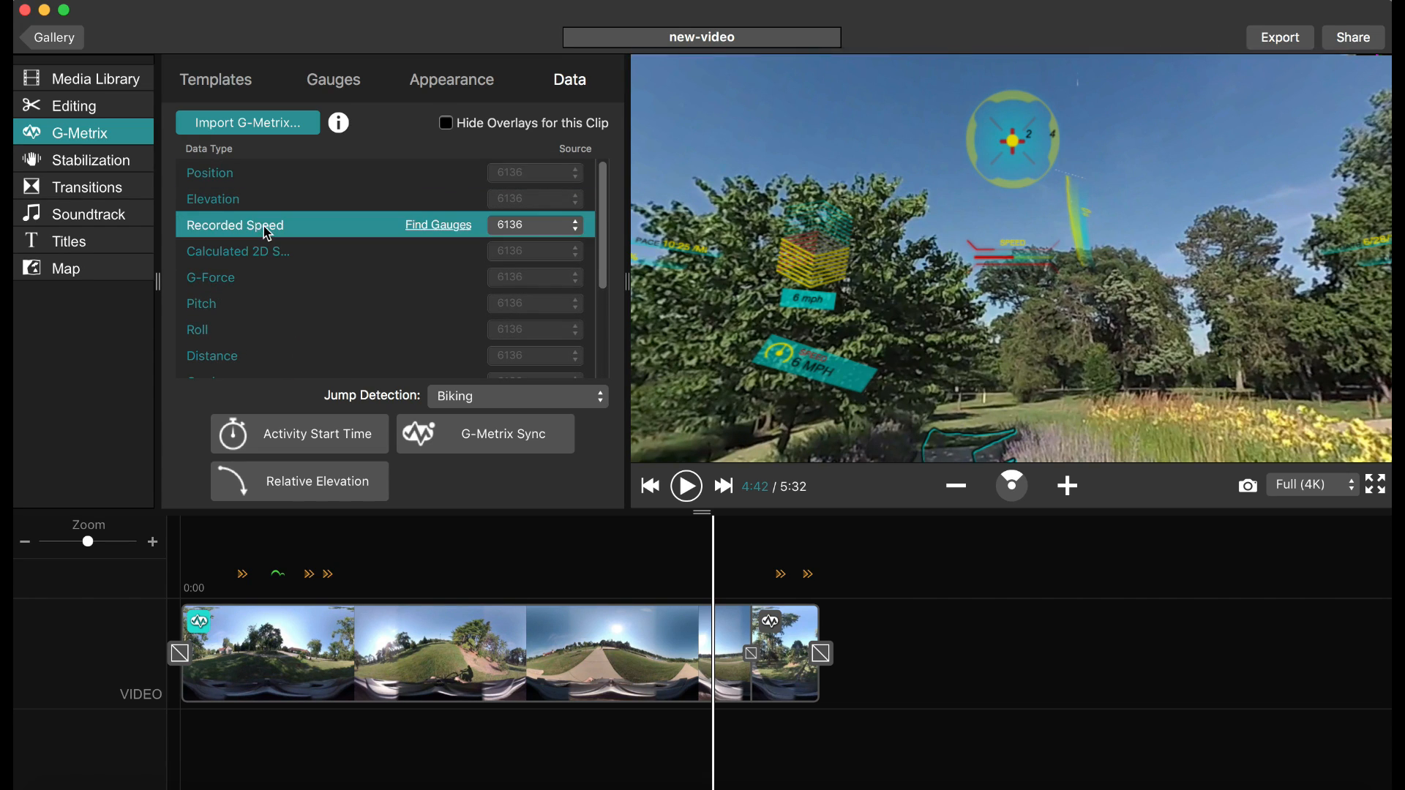
left_click_drag(914, 341, 874, 284)
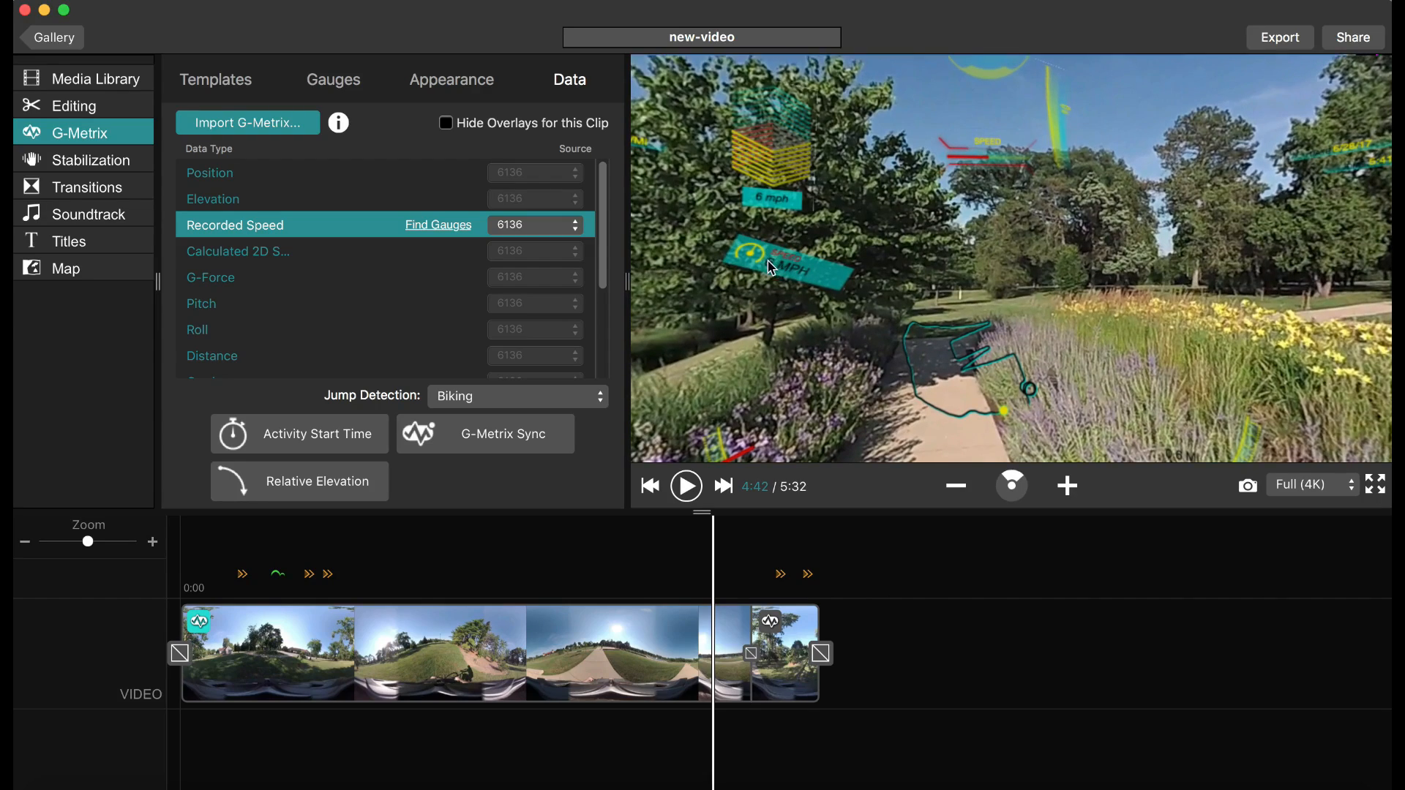
Examine the source choices for Recorded Speed, start removing source 6136 and cancel the removal
left_click(535, 234)
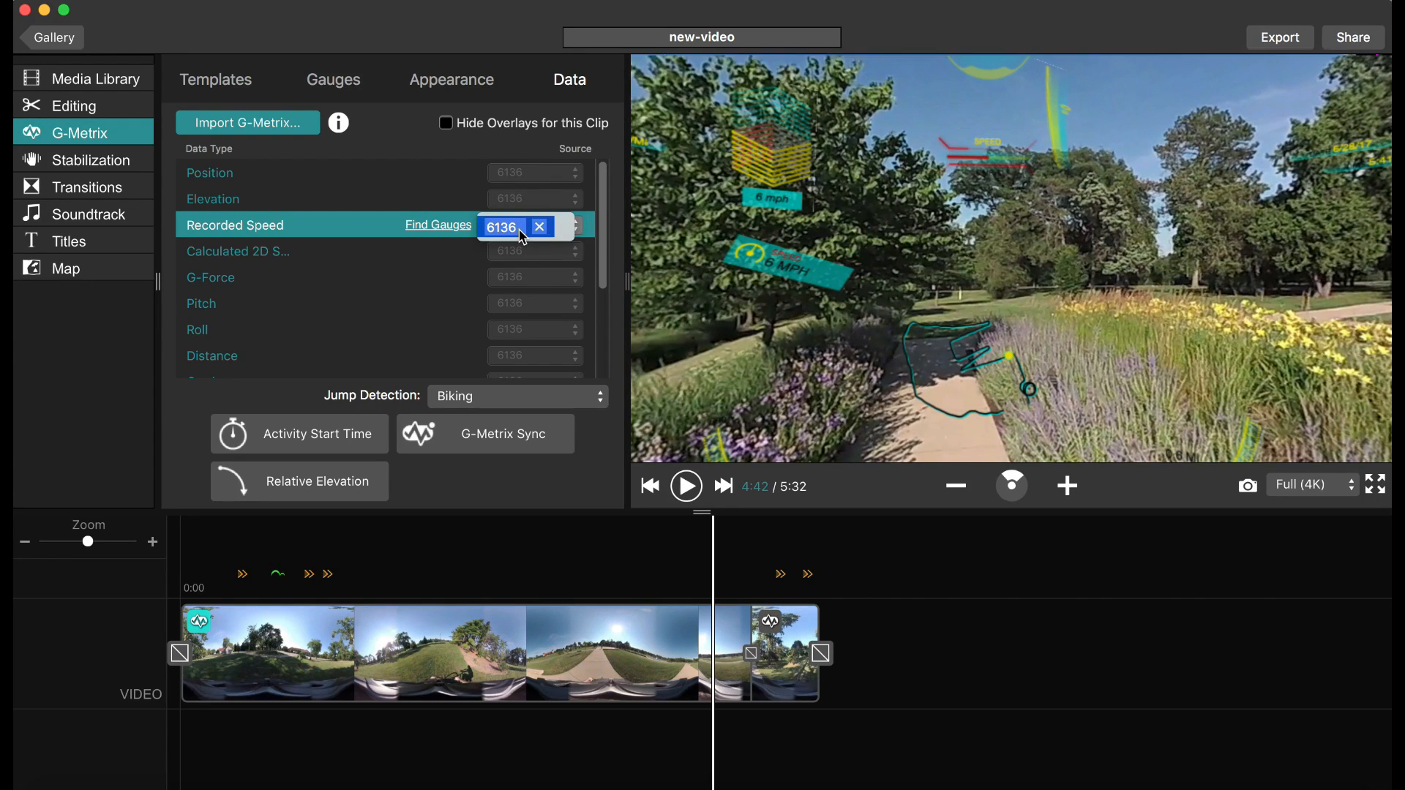
left_click(584, 225)
left_click(577, 228)
left_click(511, 229)
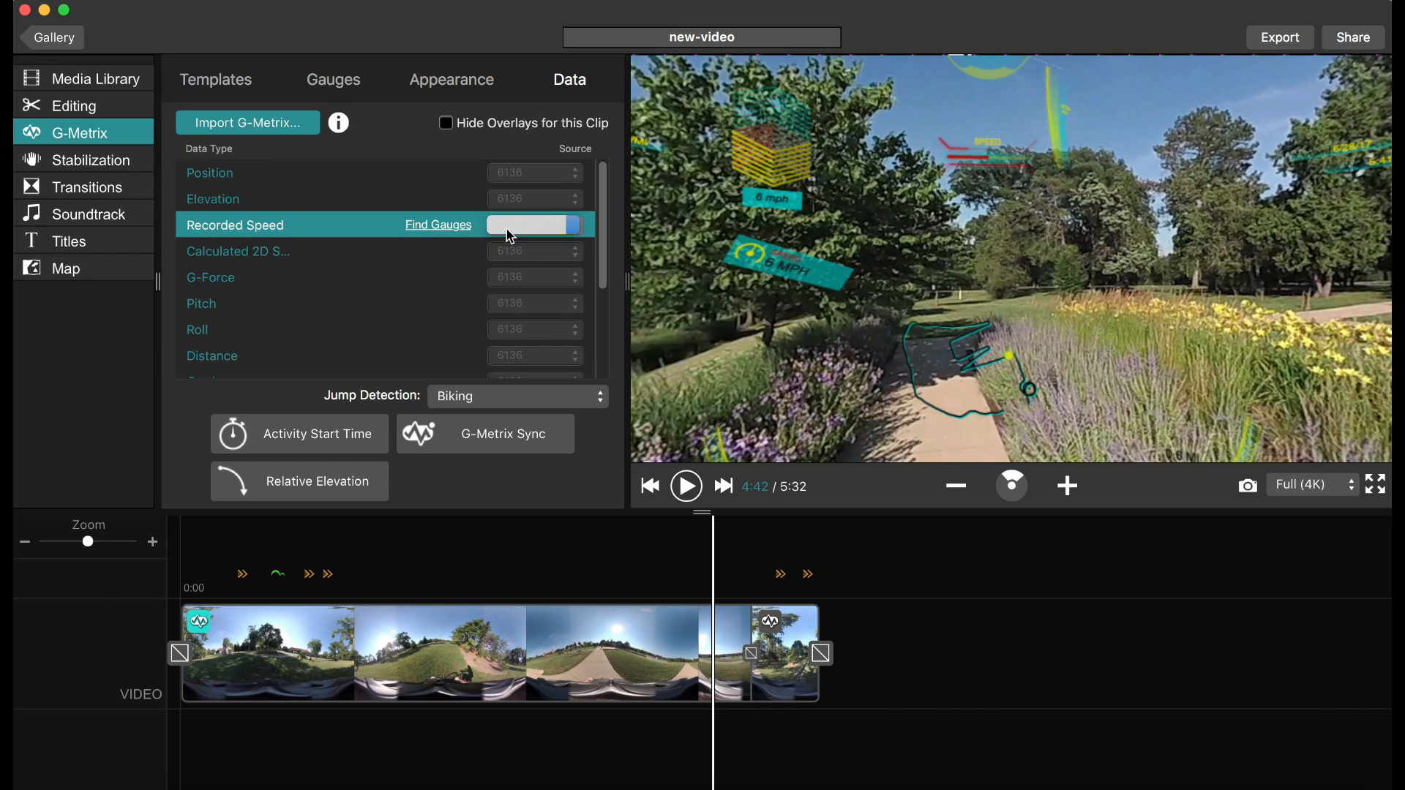
left_click(540, 226)
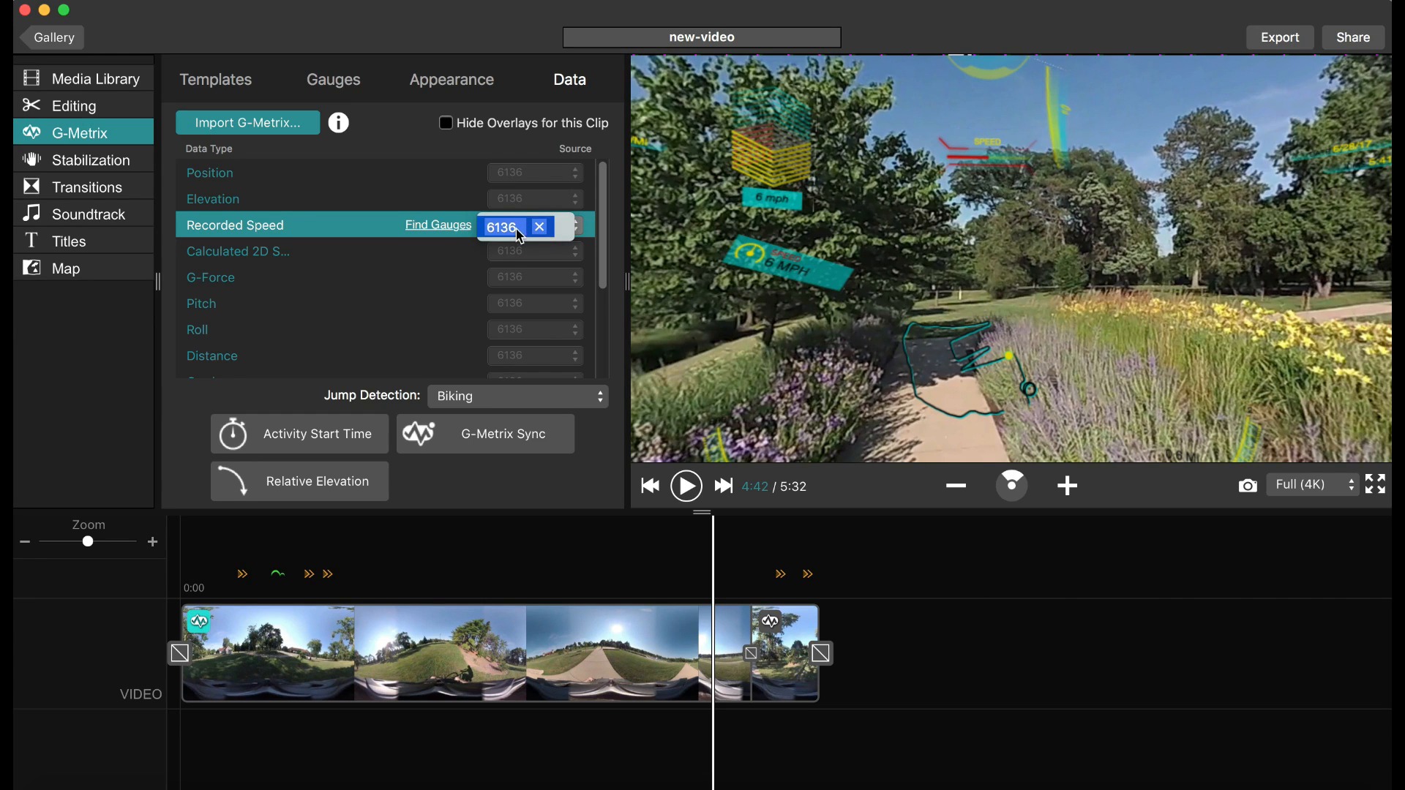
left_click(581, 232)
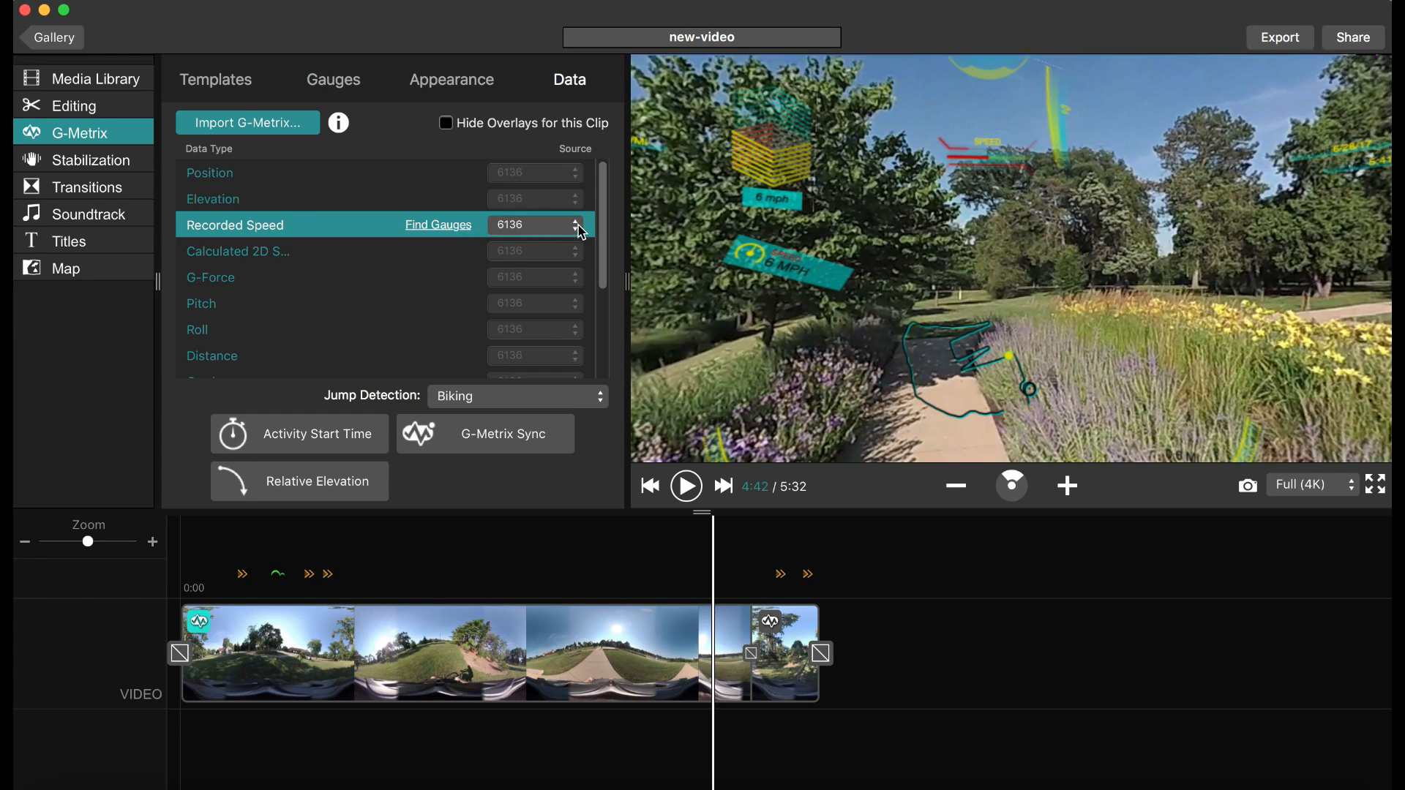
left_click(578, 231)
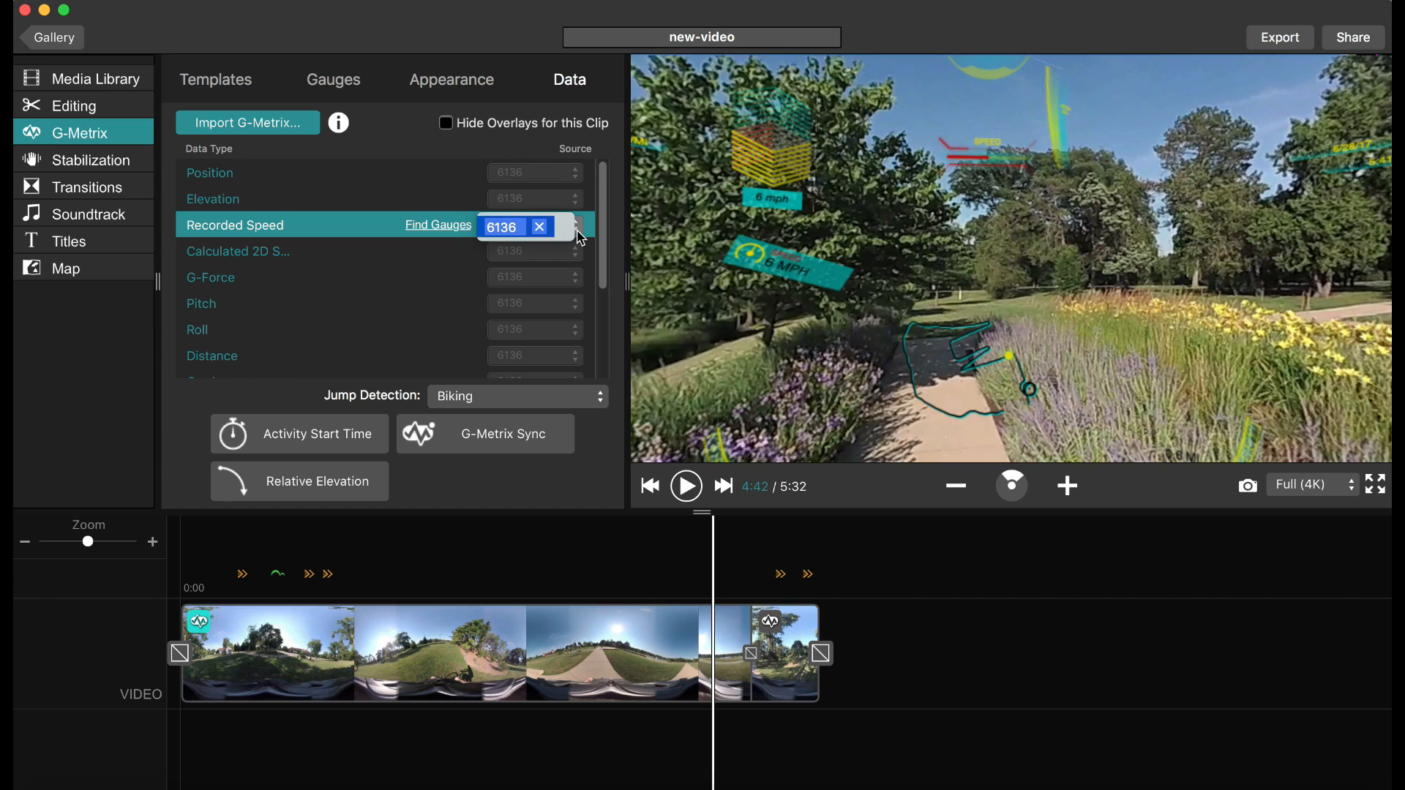
left_click(542, 229)
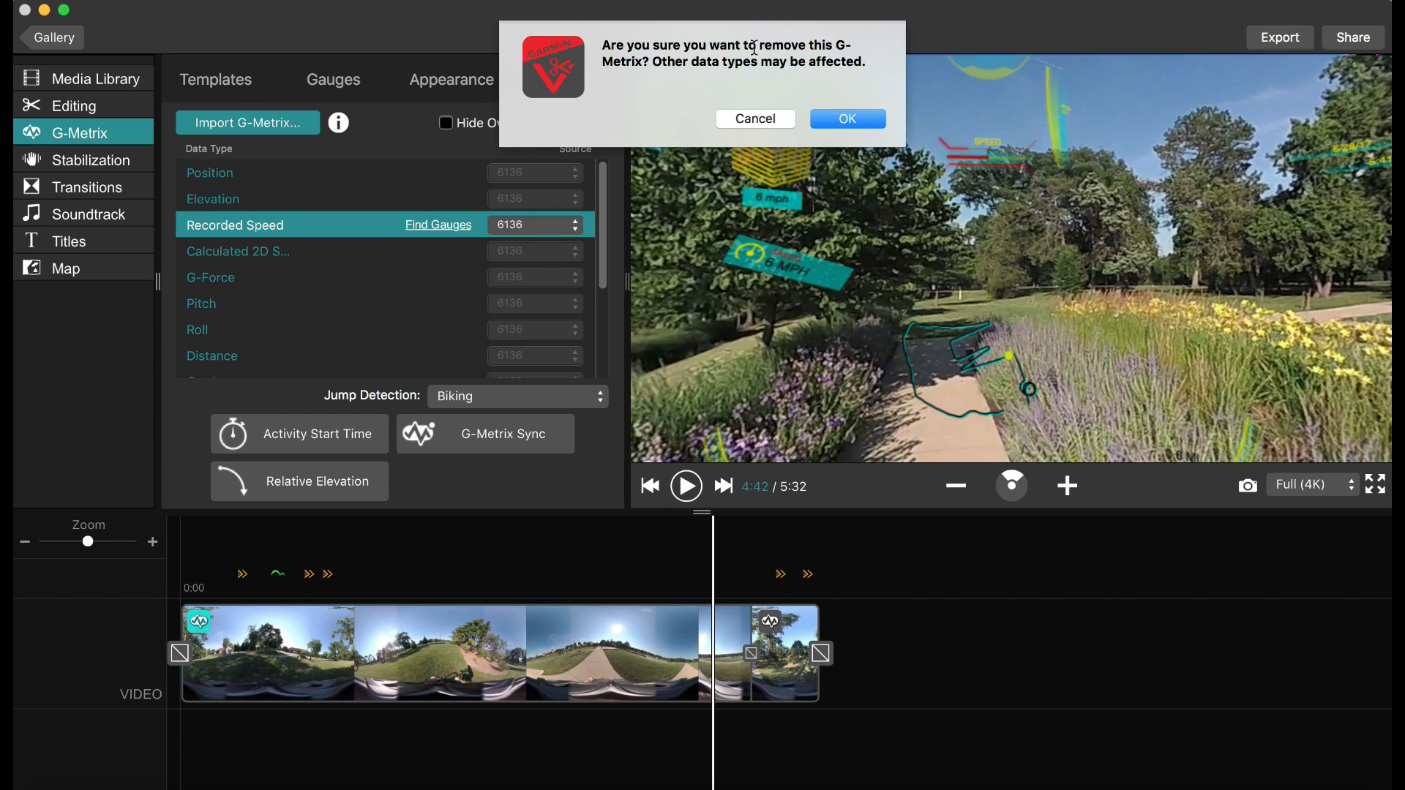
left_click(772, 125)
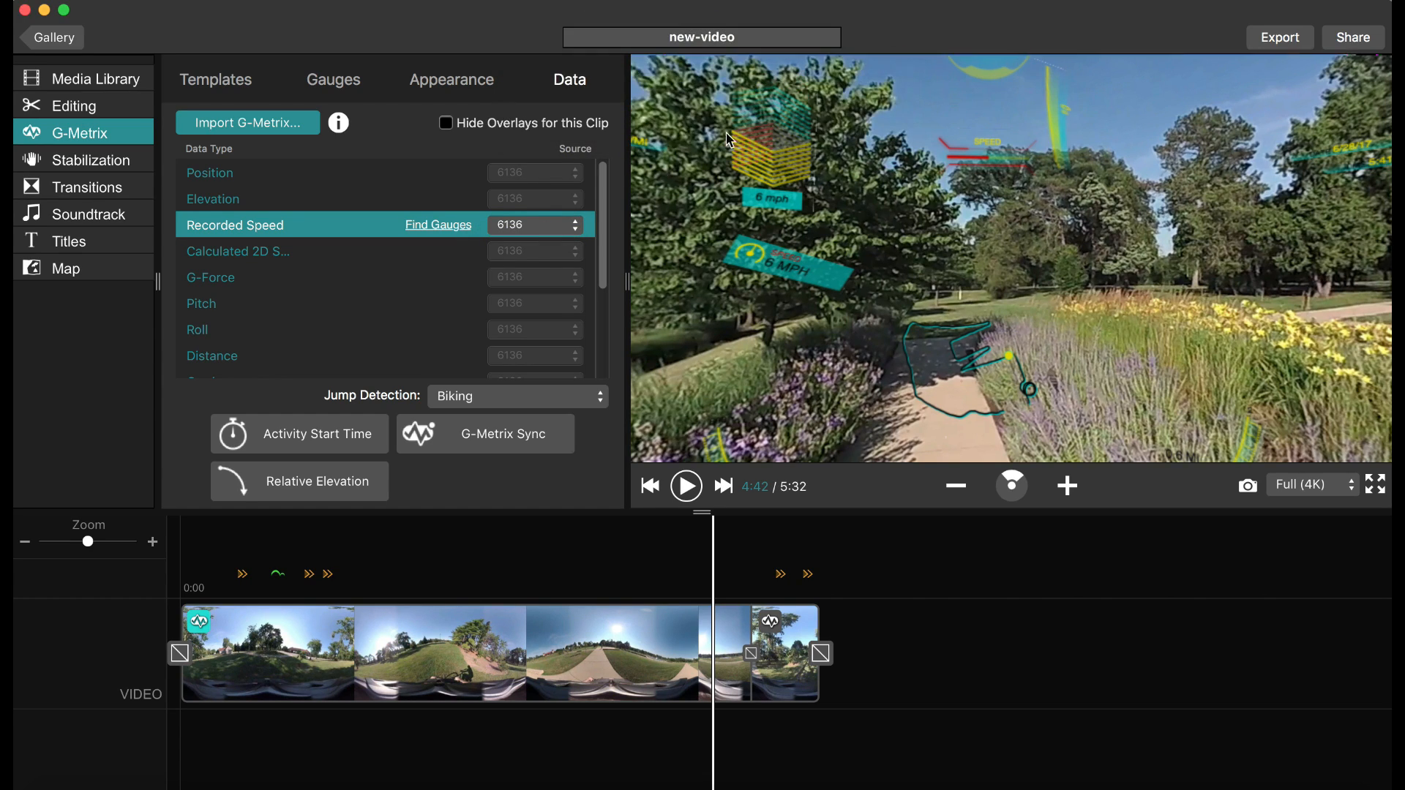
Open the source choices for the calculated 2D speed data type
left_click(577, 253)
left_click(580, 256)
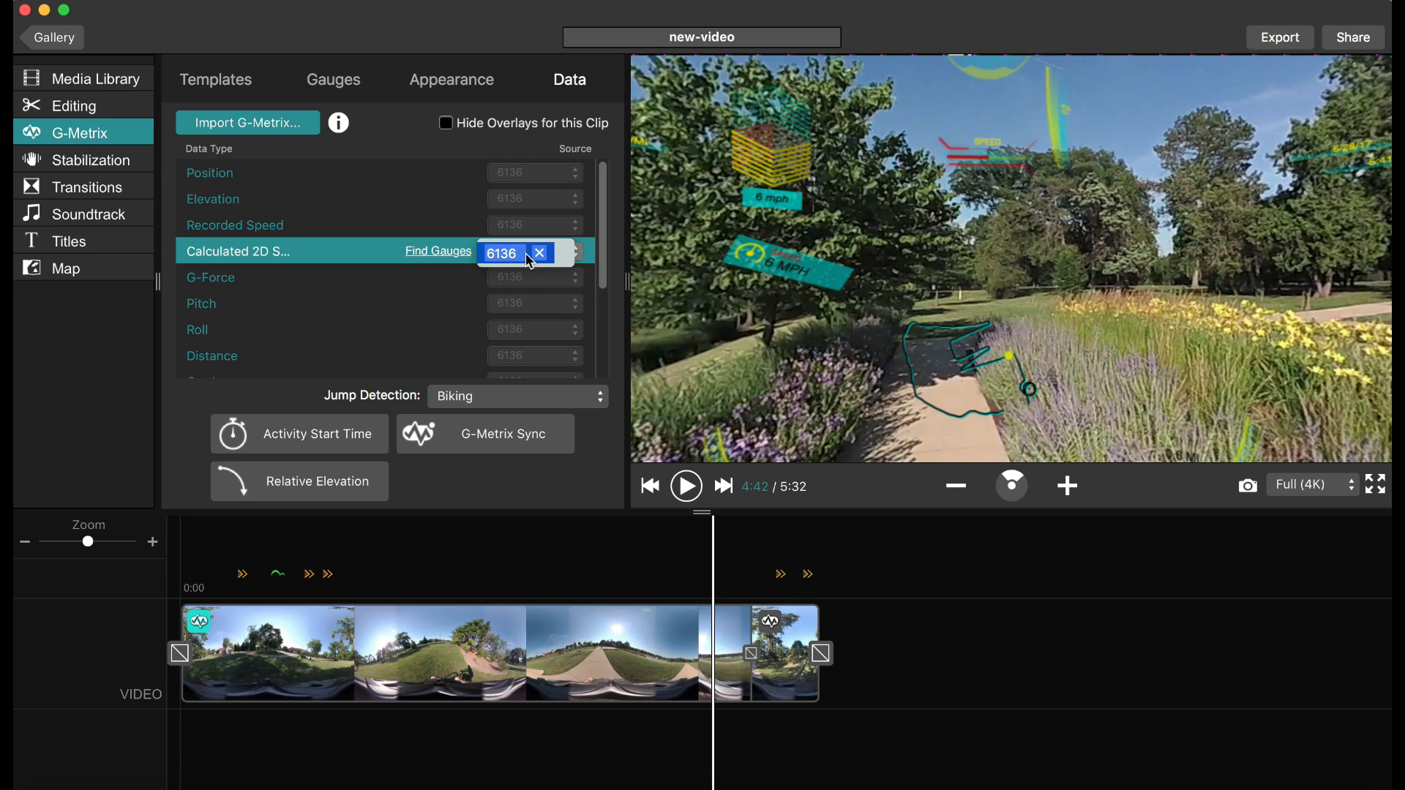
Check the available G-Metrix sources for the Calculated 2D Speed data type
left_click(502, 252)
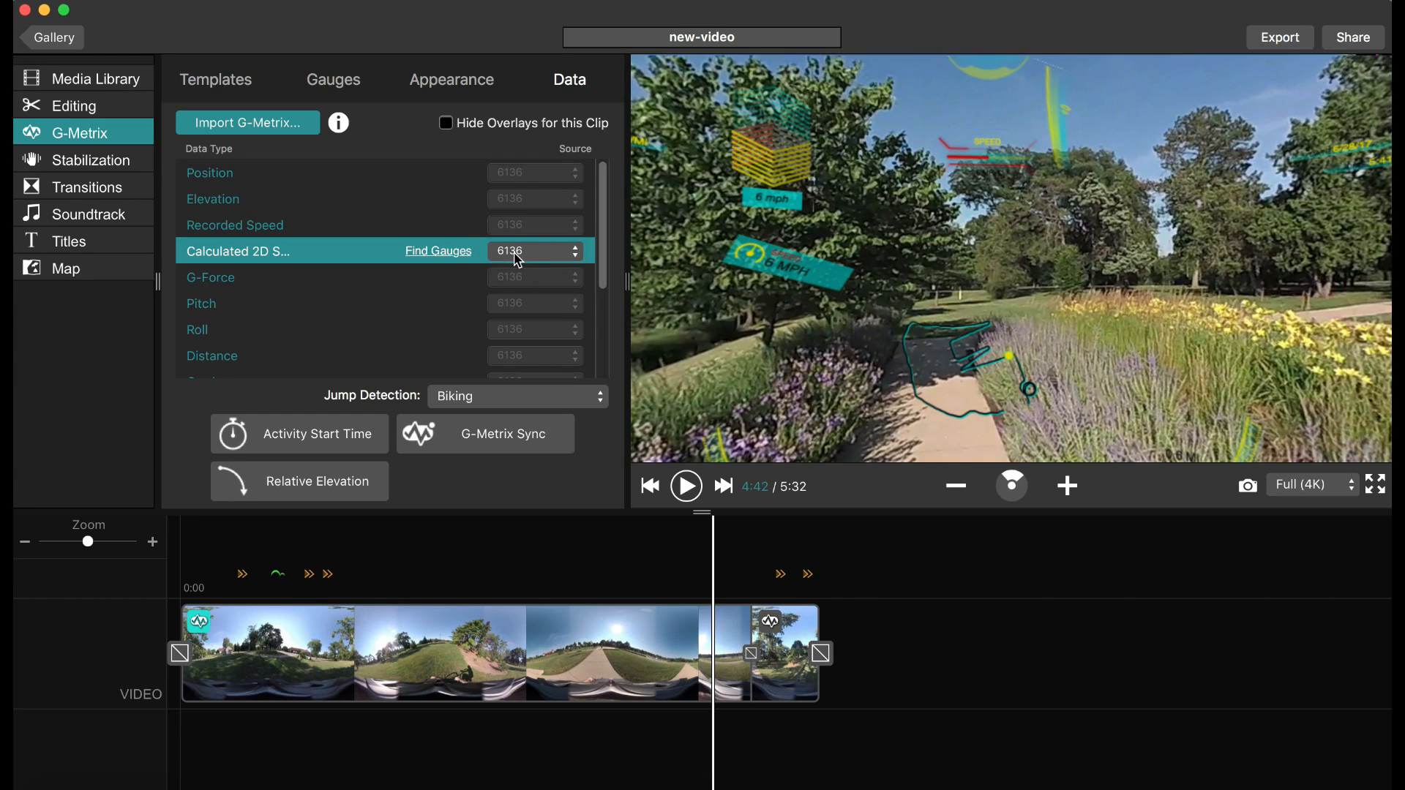
left_click(580, 255)
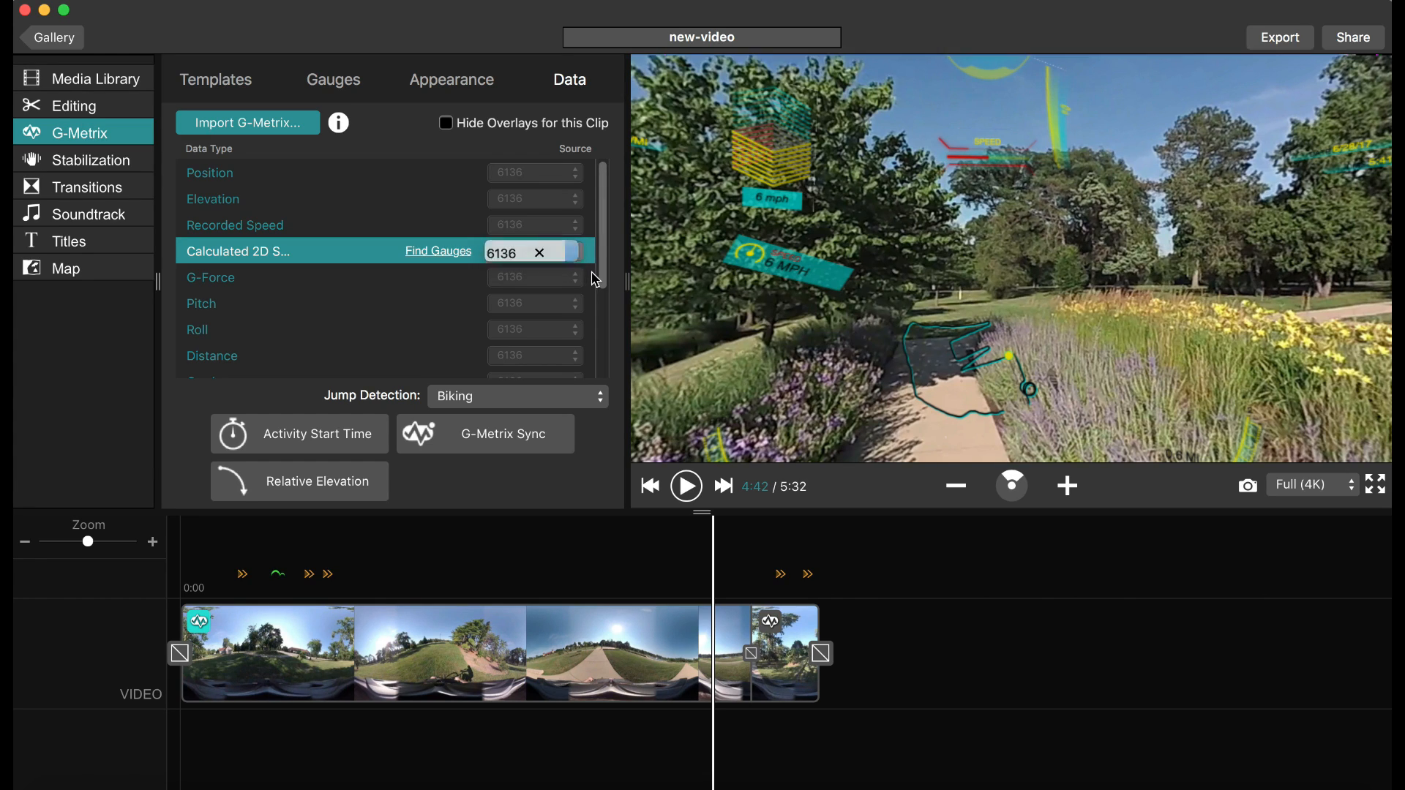
left_click(592, 275)
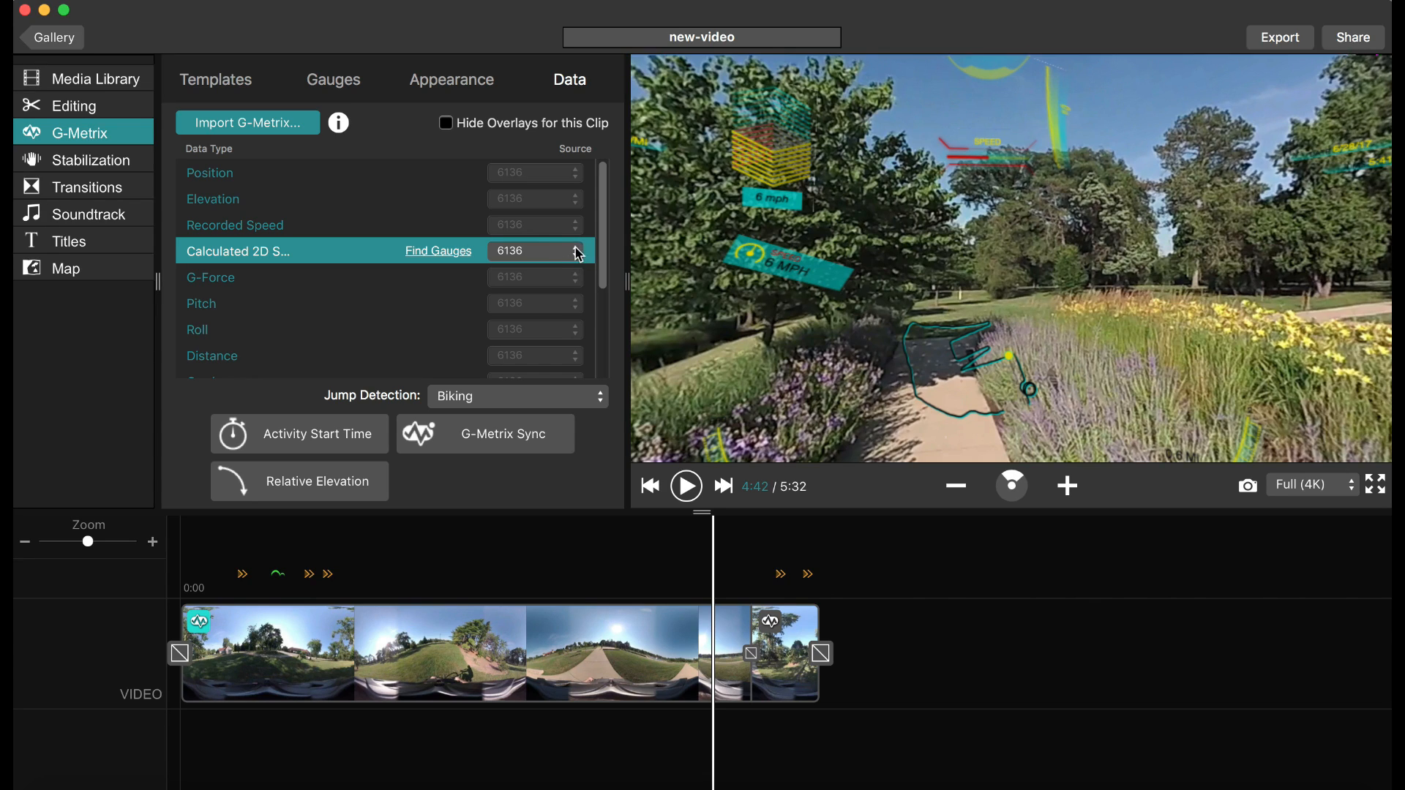
Remove the 6136 G-Metrix log from the clip through the Recorded 3D Speed source and accept the removal
scroll(596, 288, "down", 5)
left_click(566, 321)
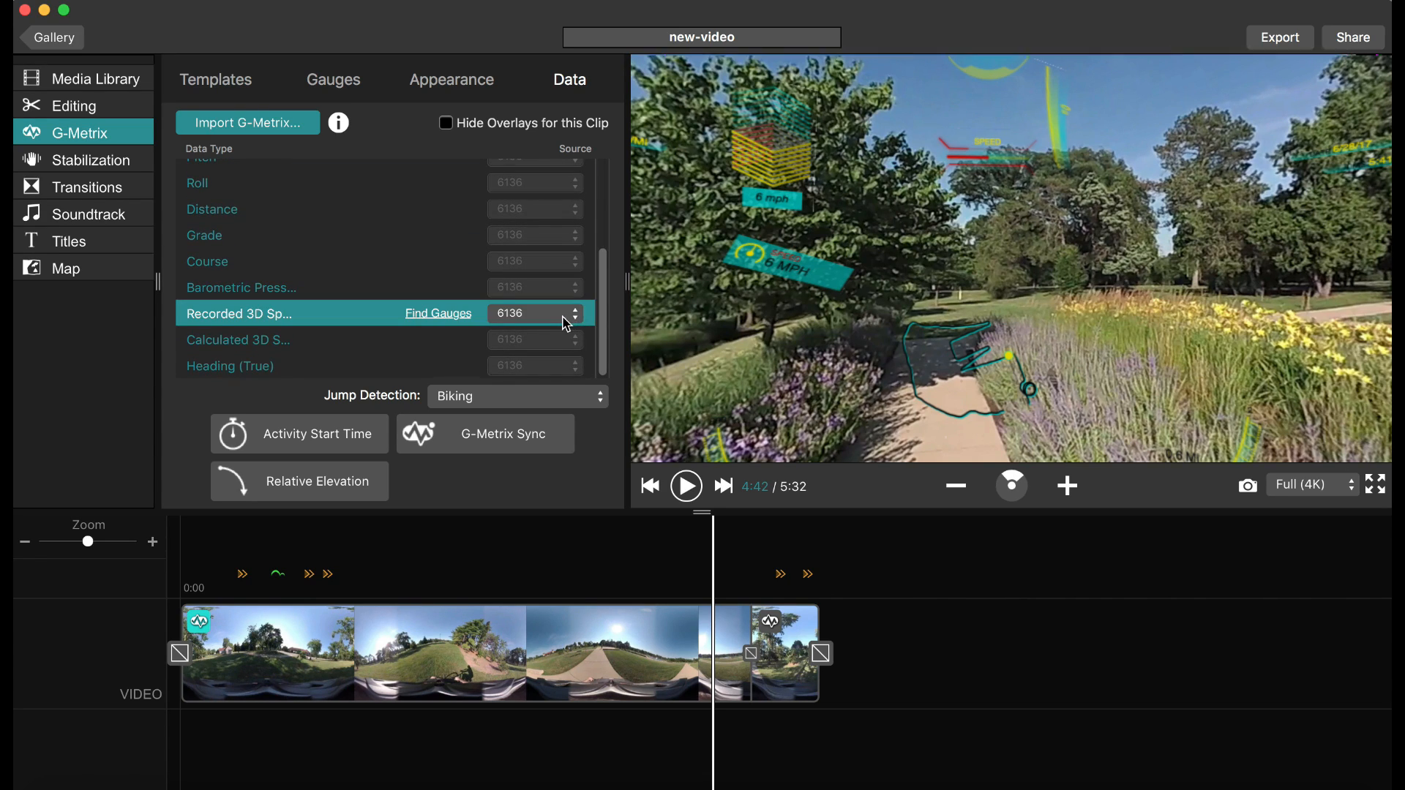
left_click(580, 322)
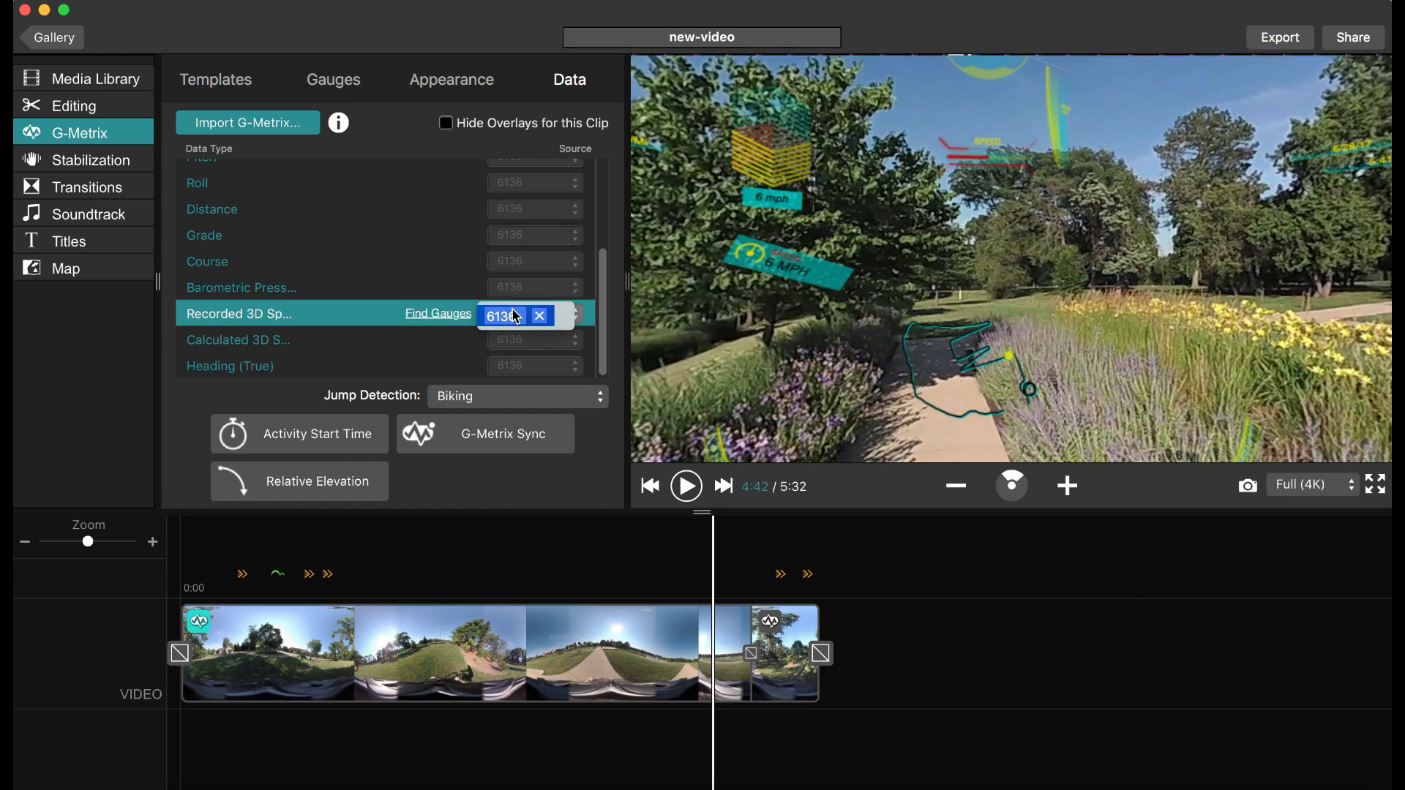
left_click(539, 317)
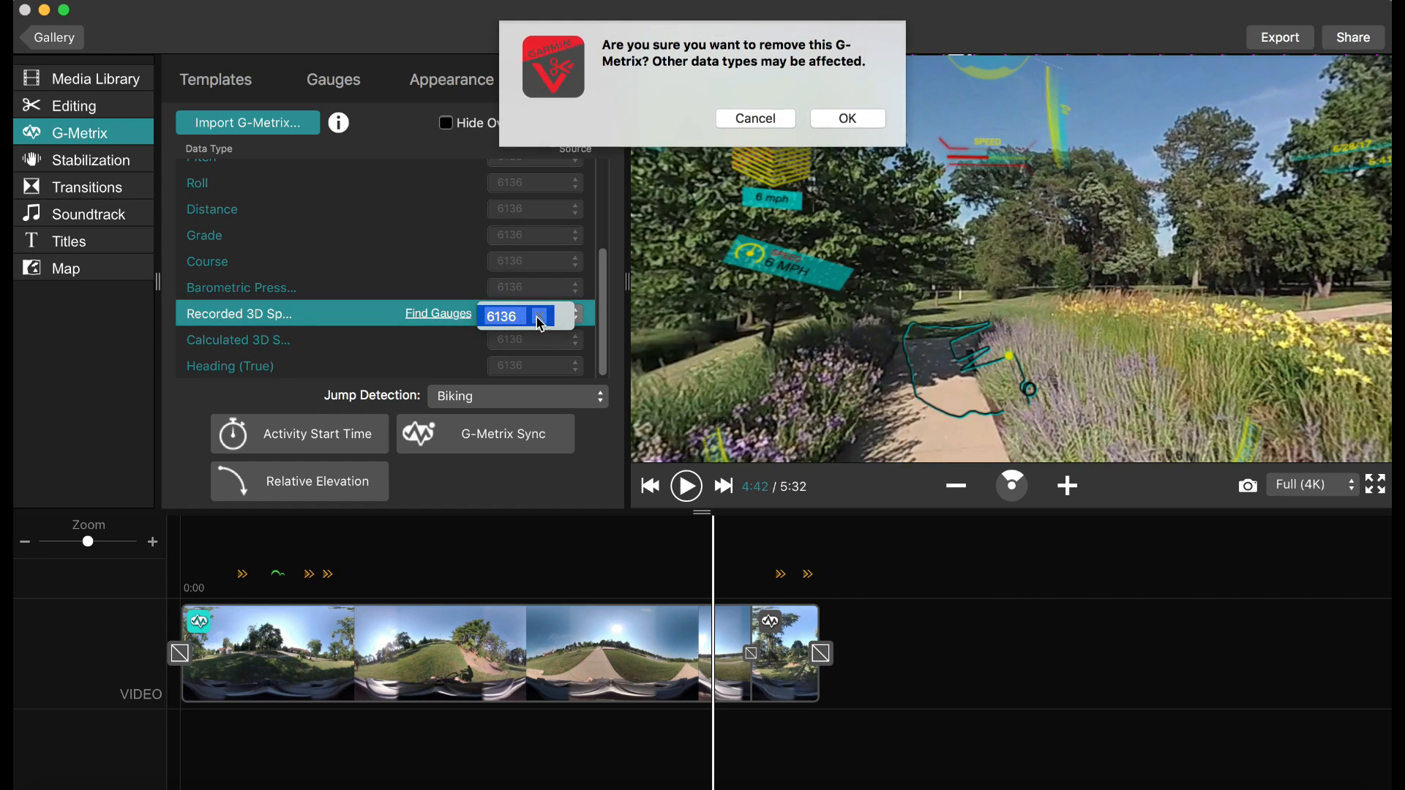
left_click(852, 121)
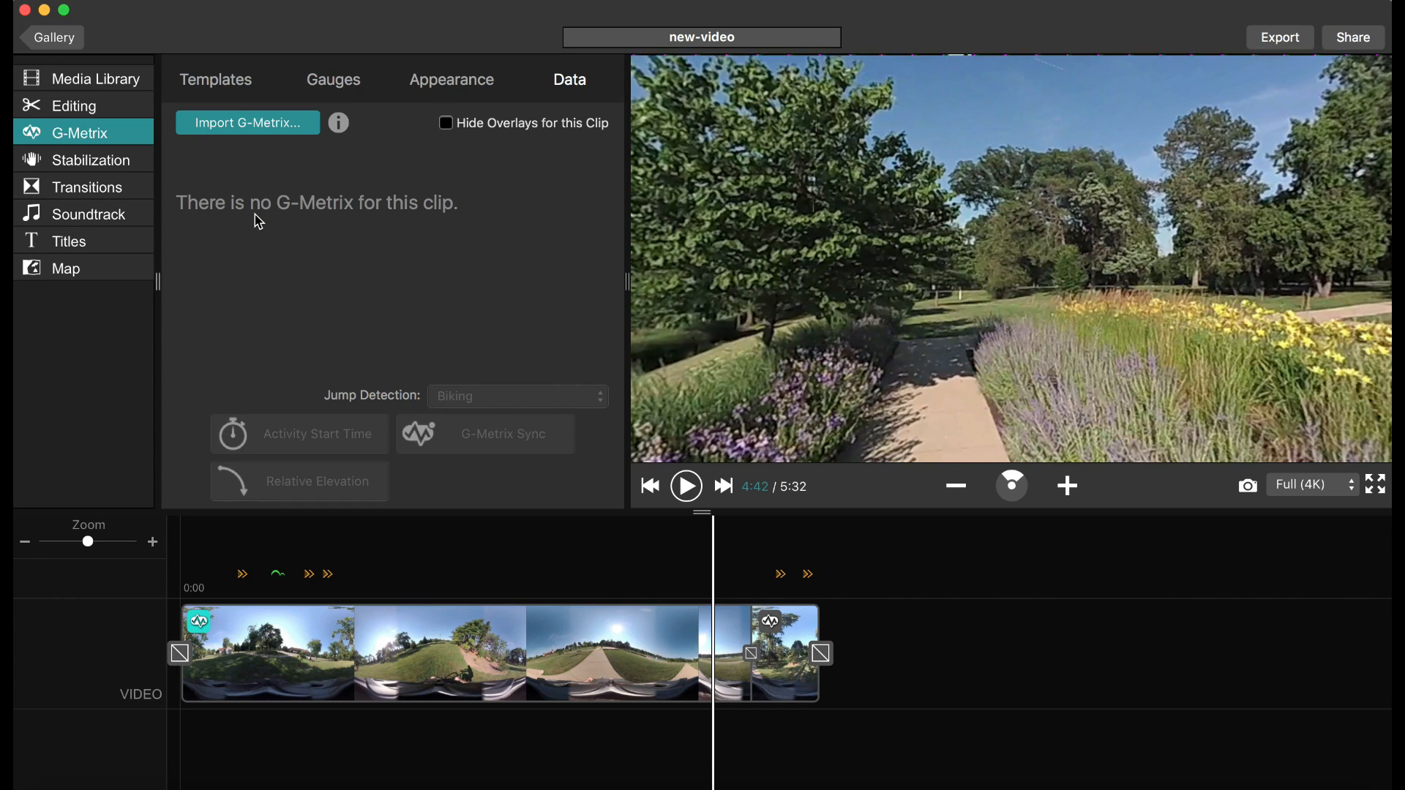
Undo the G-Metrix log removal and select the Recorded 3D Speed data type again
left_click(183, 1)
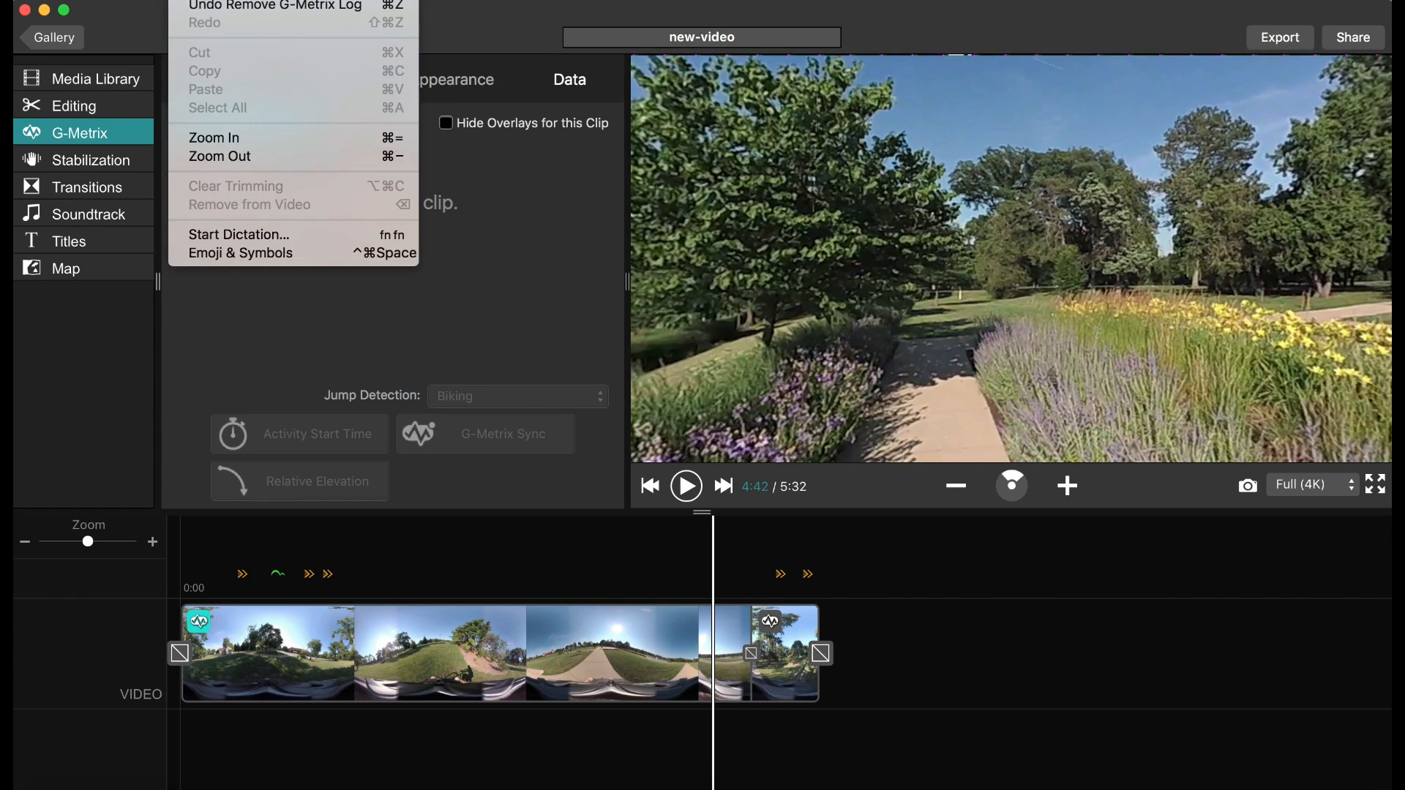
left_click(202, 11)
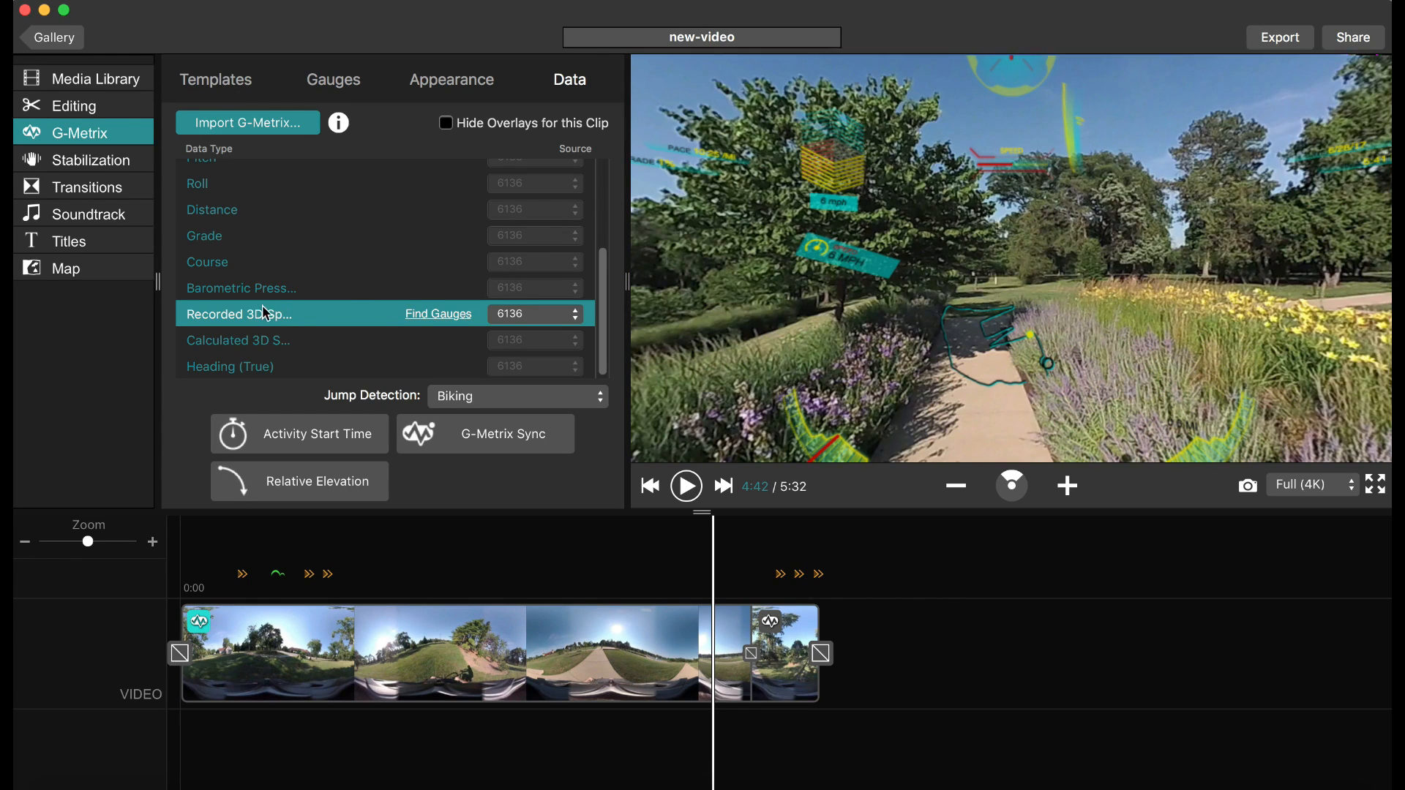
left_click(477, 339)
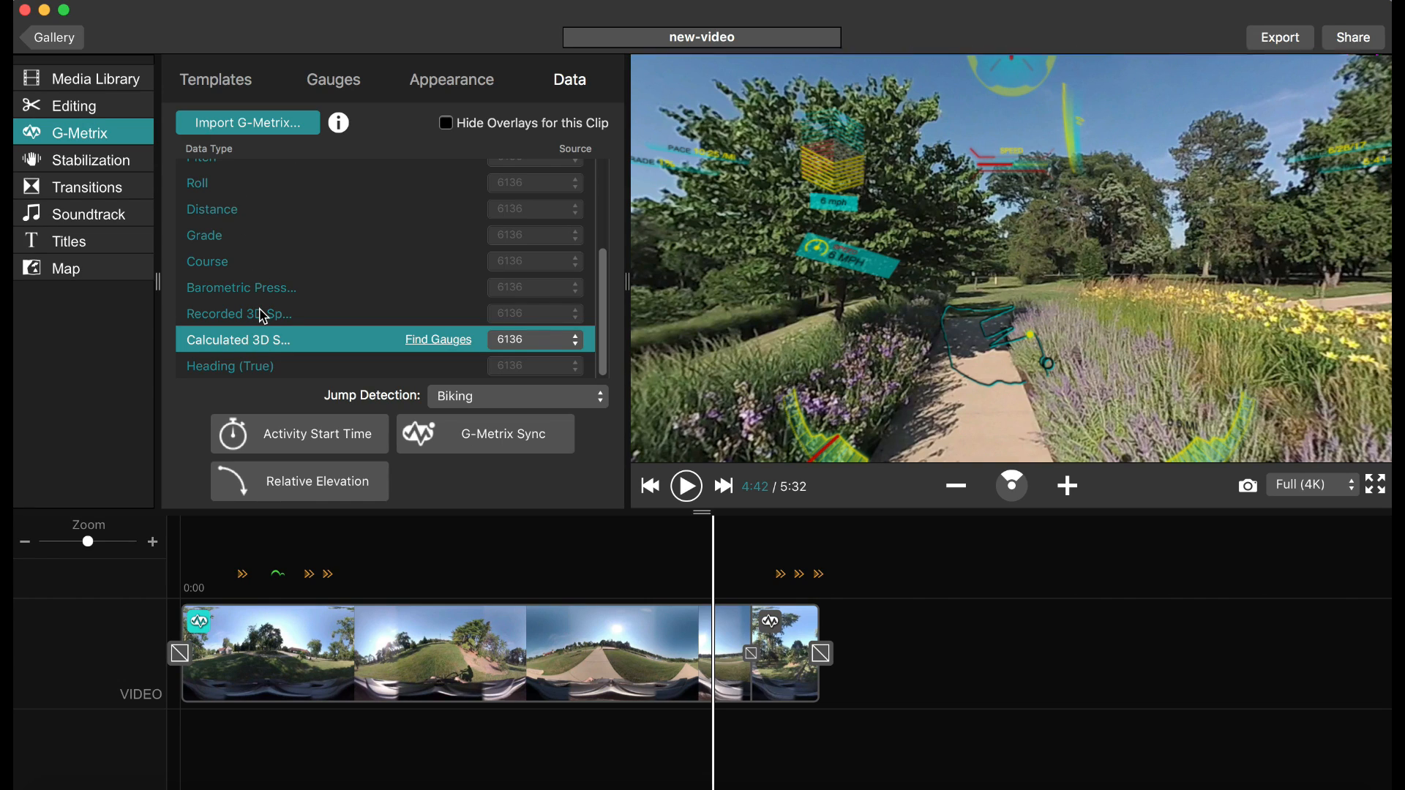
left_click(262, 315)
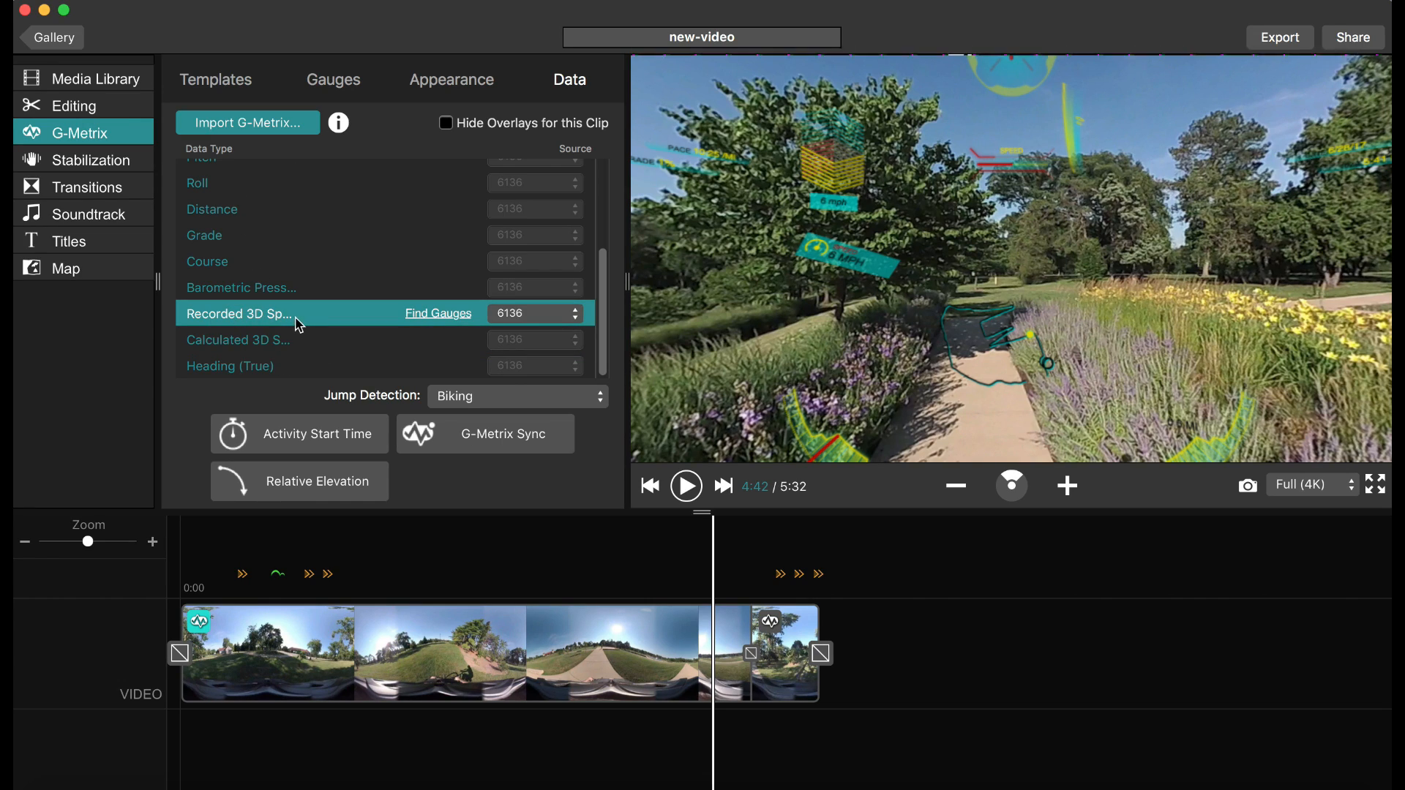
Remove the 6136 G-Metrix log from the clip through the Elevation source and accept the removal
scroll(257, 319, "up", 5)
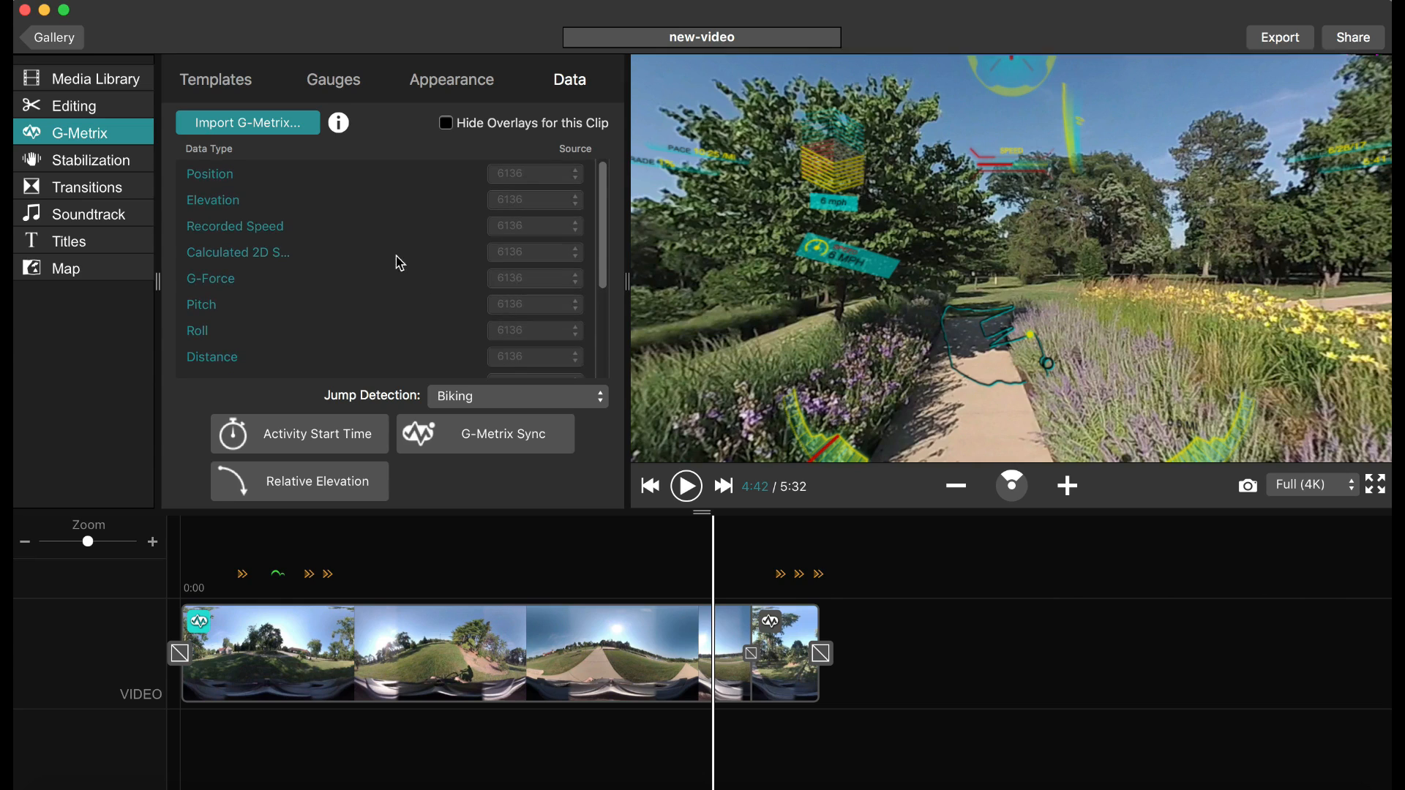
left_click(316, 227)
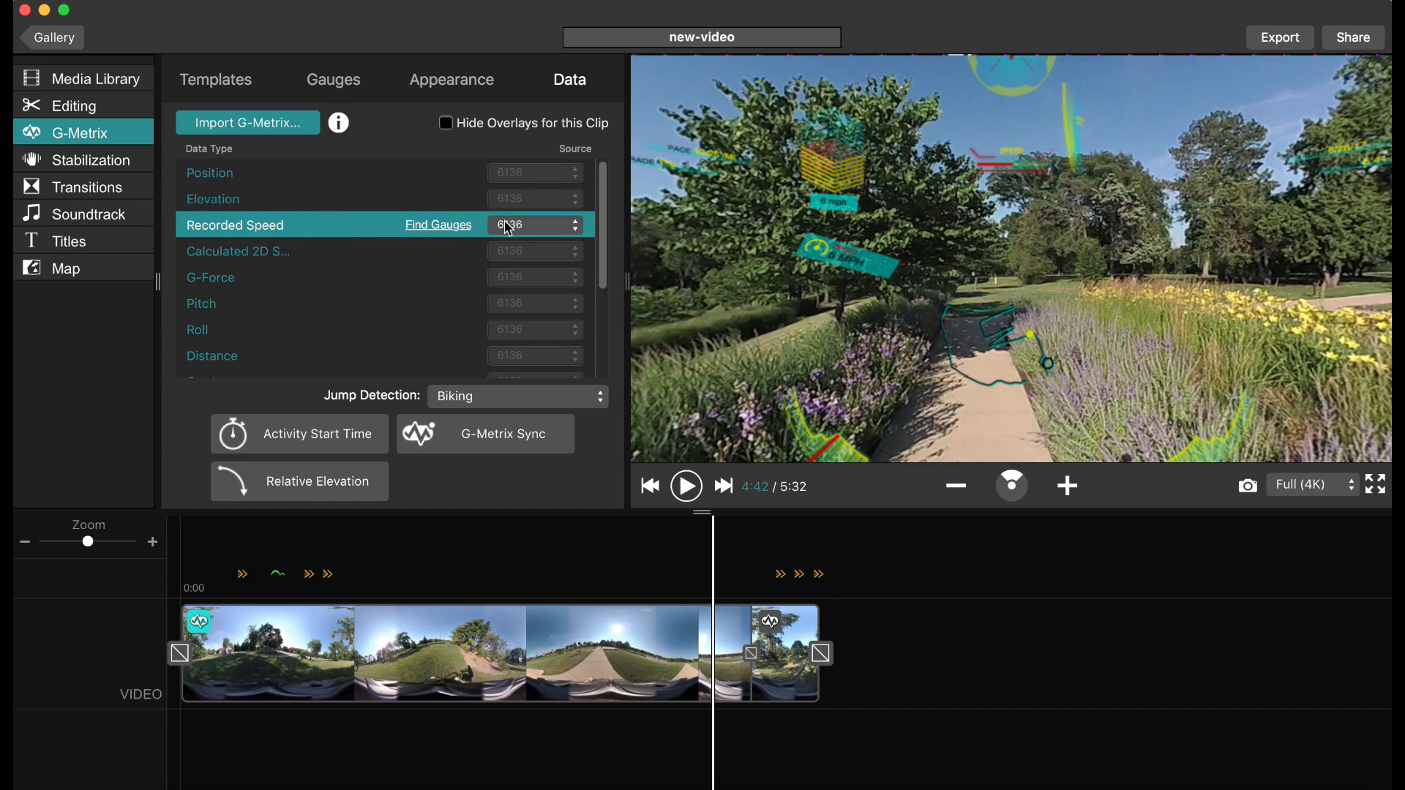
left_click(310, 200)
left_click(569, 199)
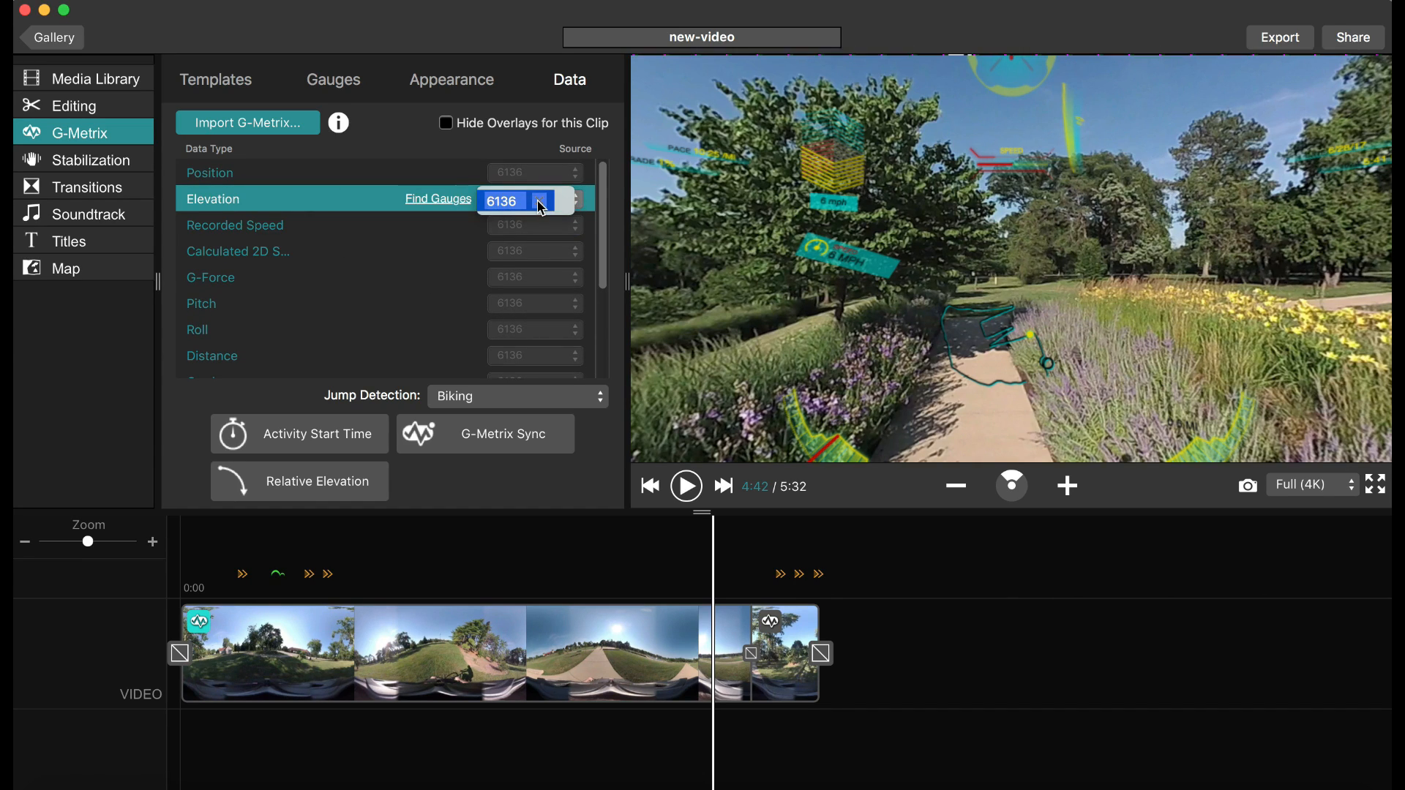
left_click(538, 200)
left_click(861, 126)
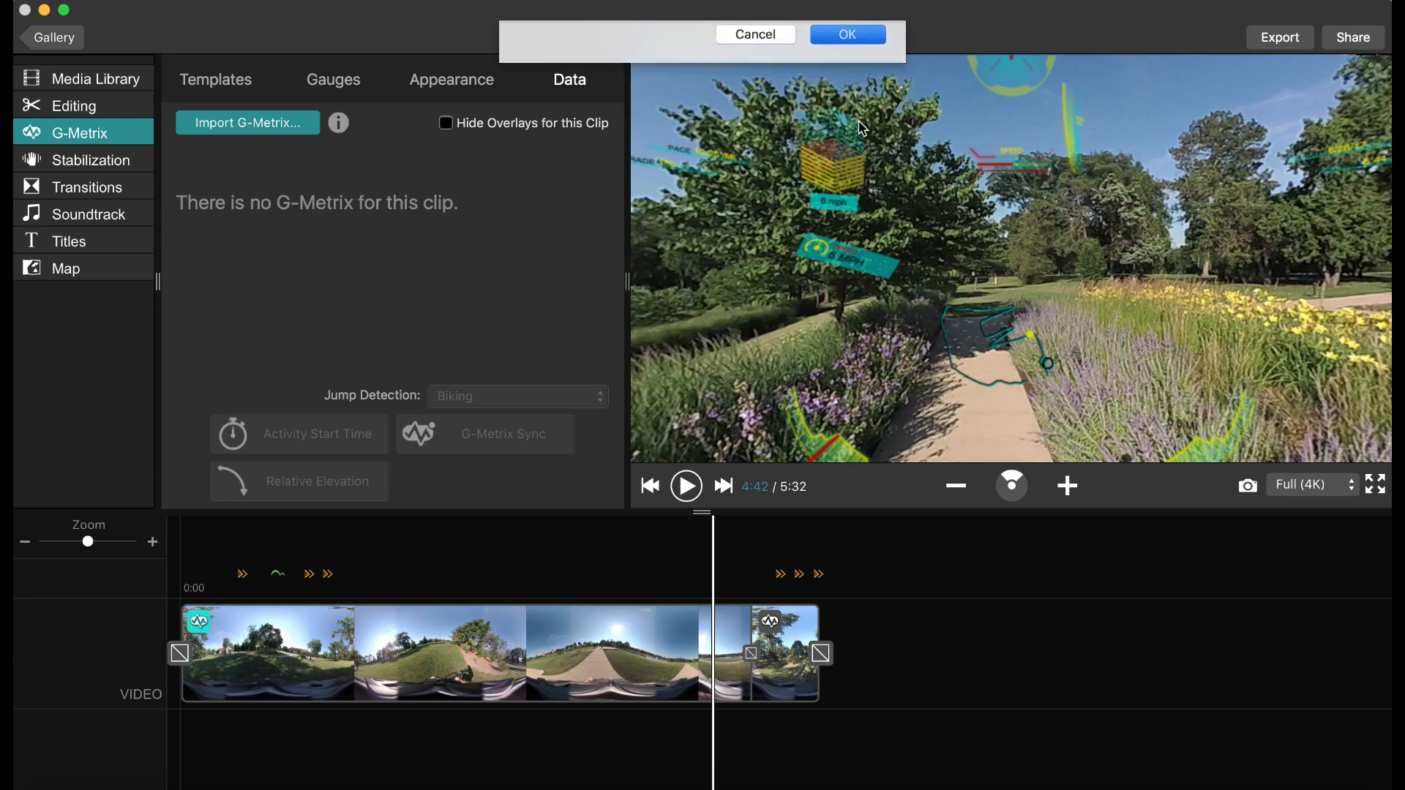
Undo the log removal made through the Elevation source
left_click(189, 2)
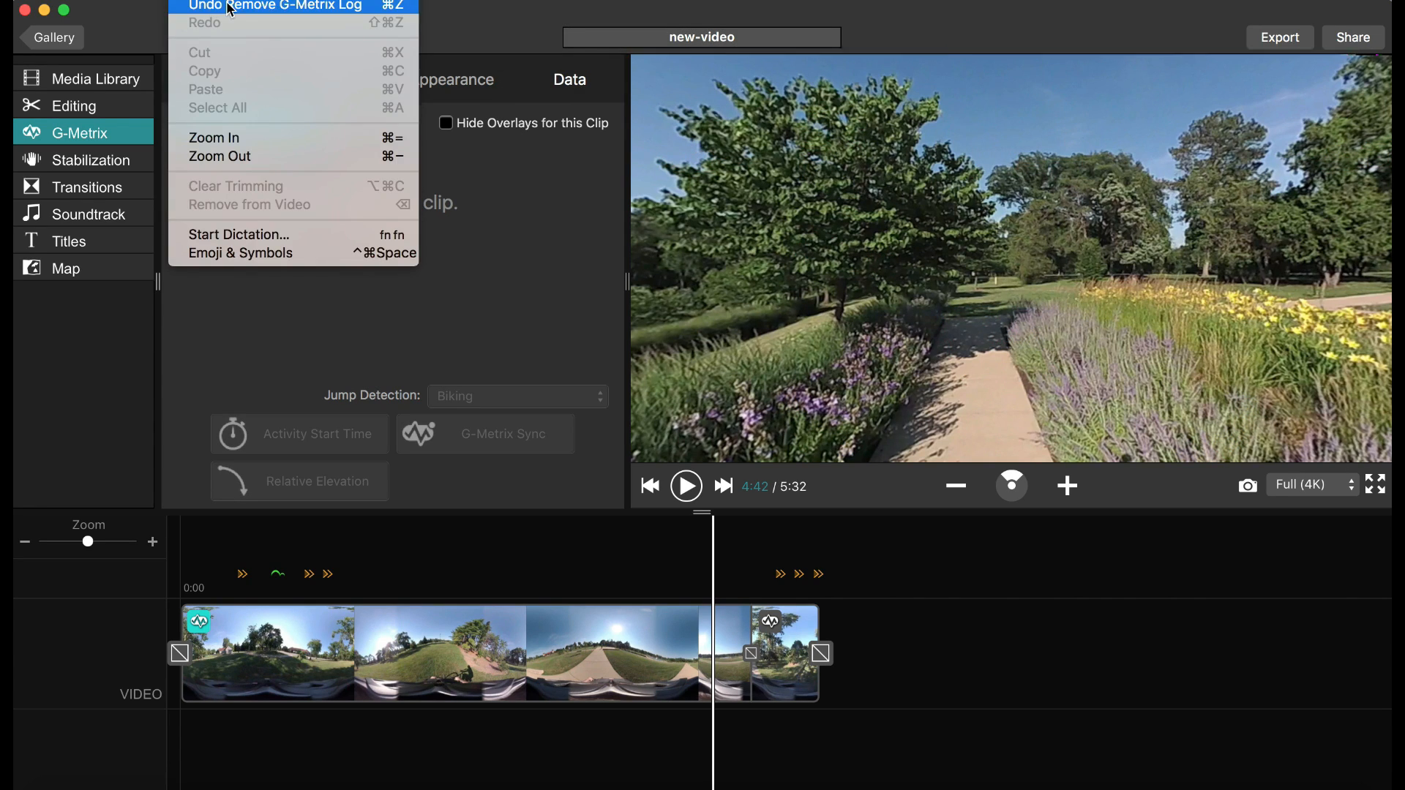
left_click(226, 6)
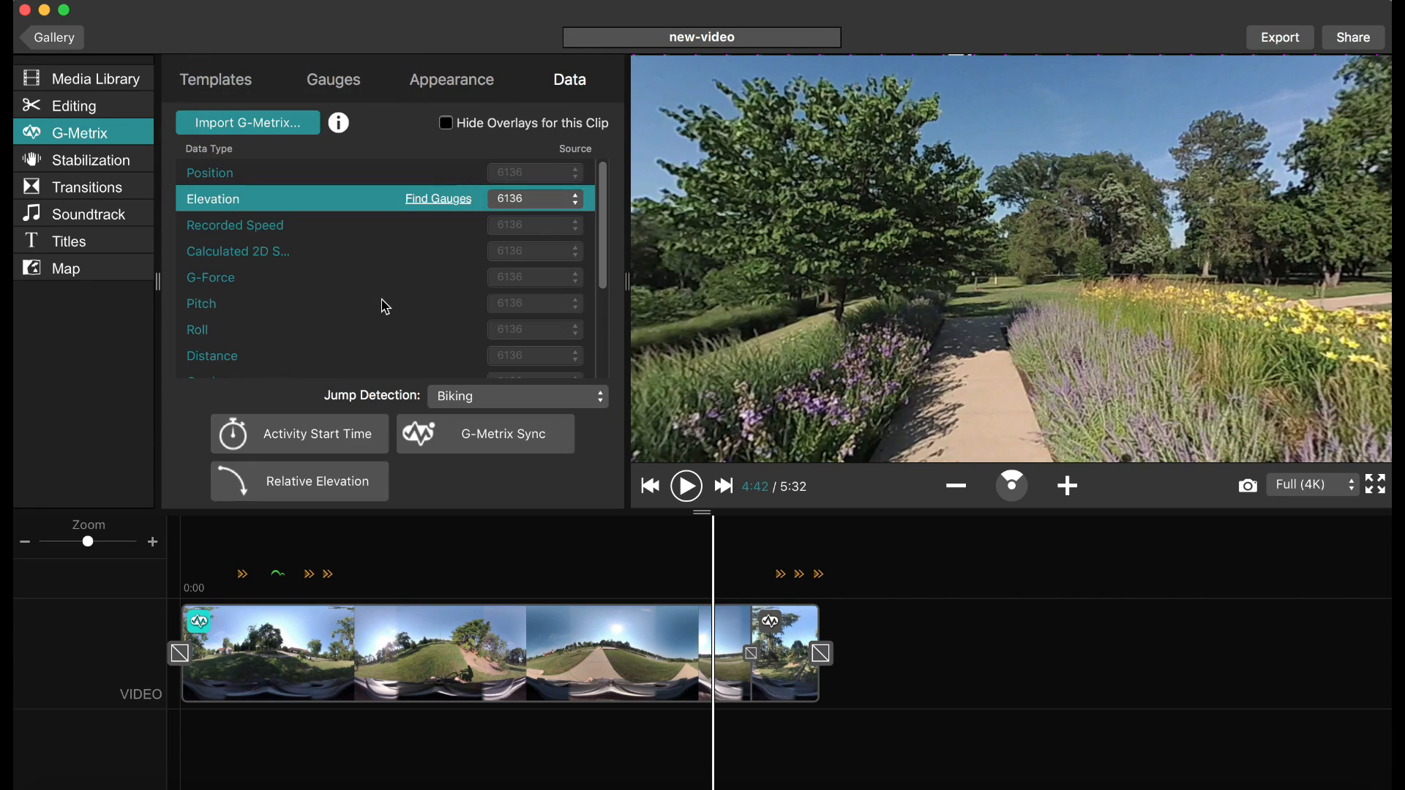
Request removal of the Elevation source 6136, read the confirmation warning, and cancel the removal
left_click(580, 202)
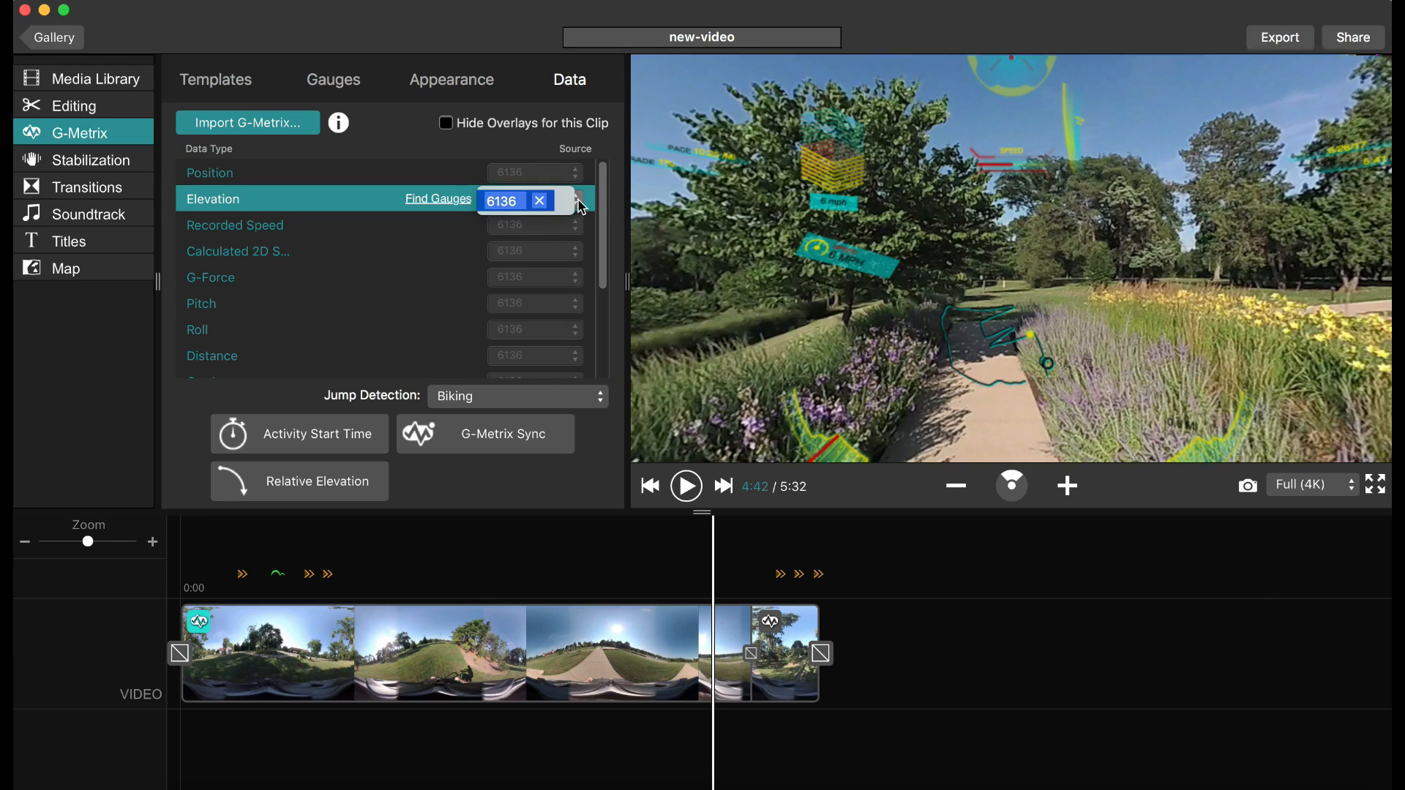
left_click(539, 200)
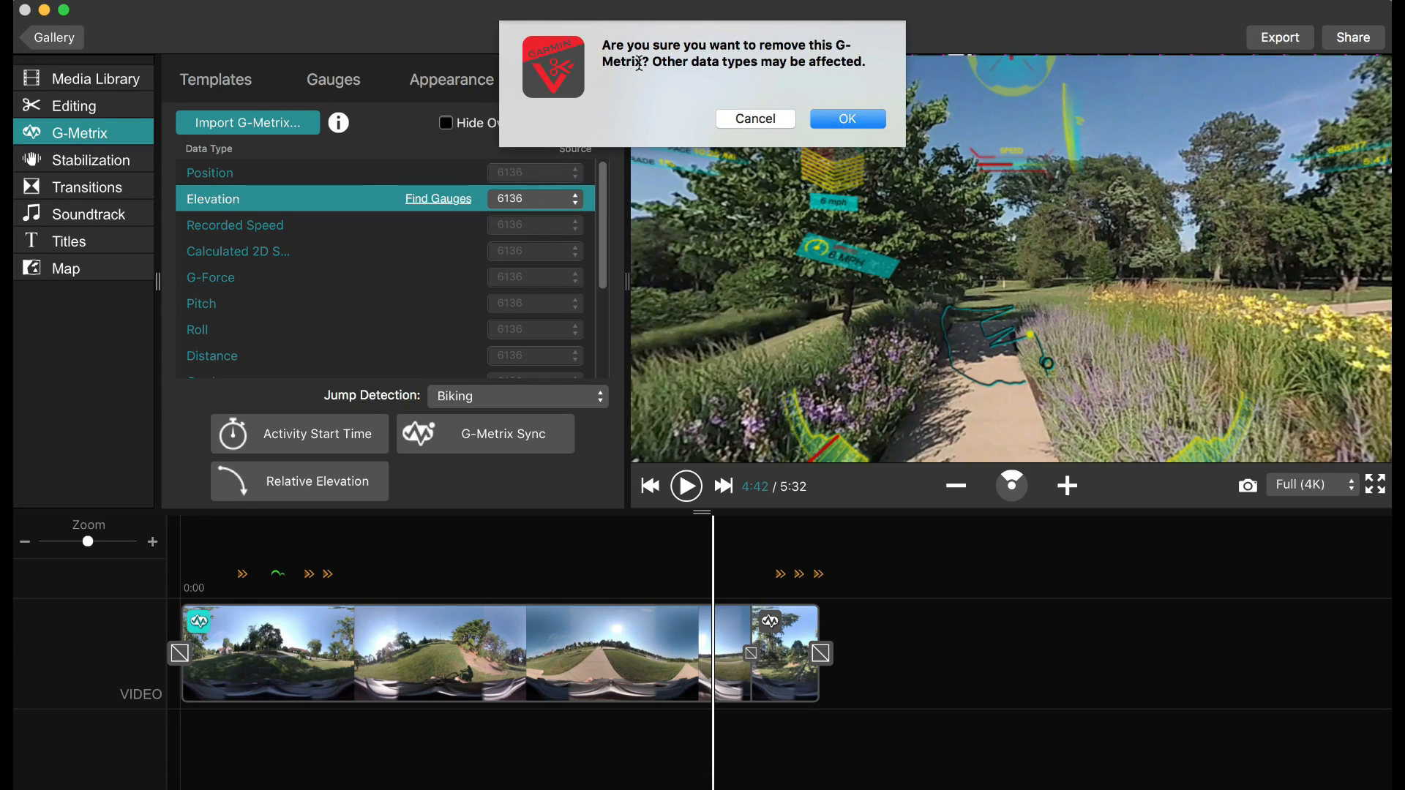
left_click_drag(687, 65, 593, 47)
left_click(818, 69)
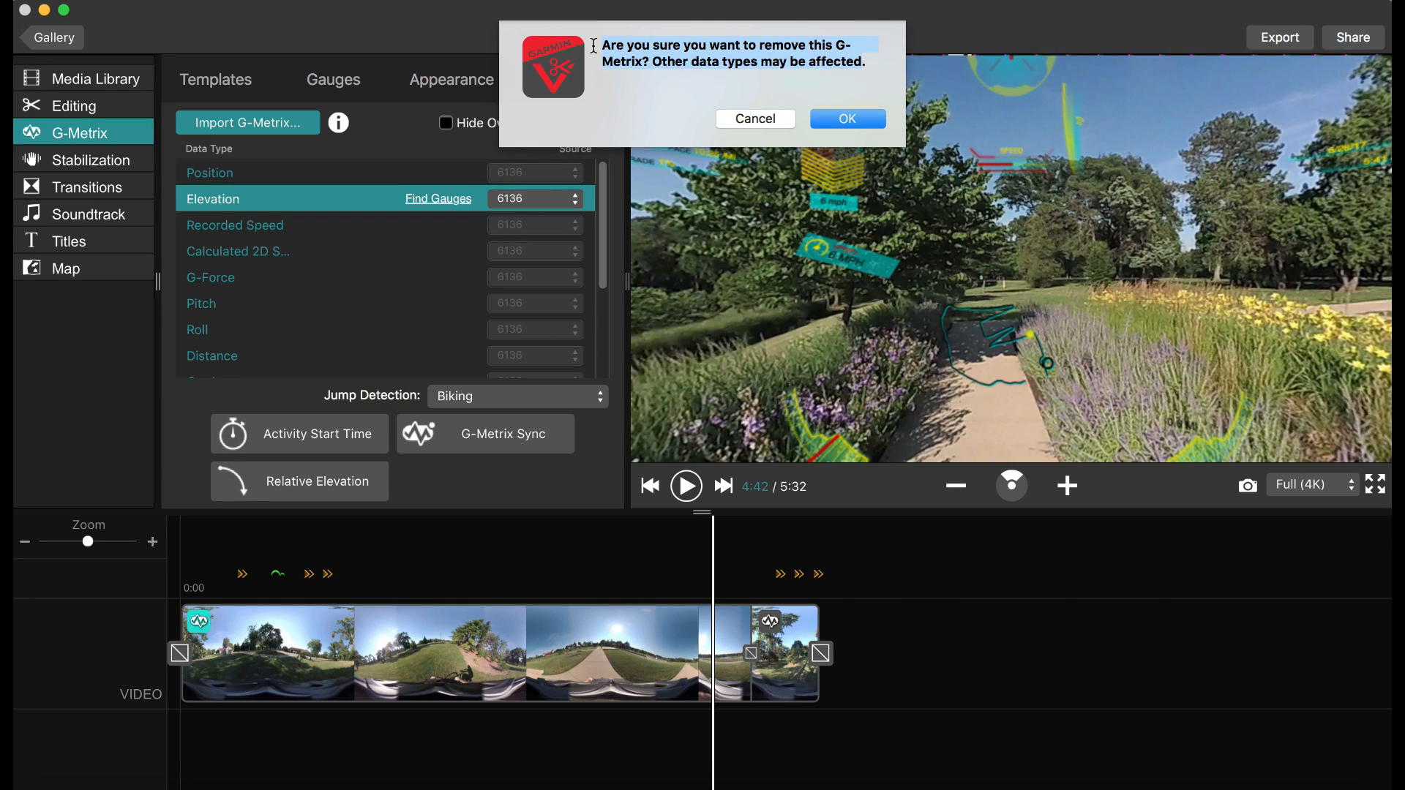
left_click(705, 56)
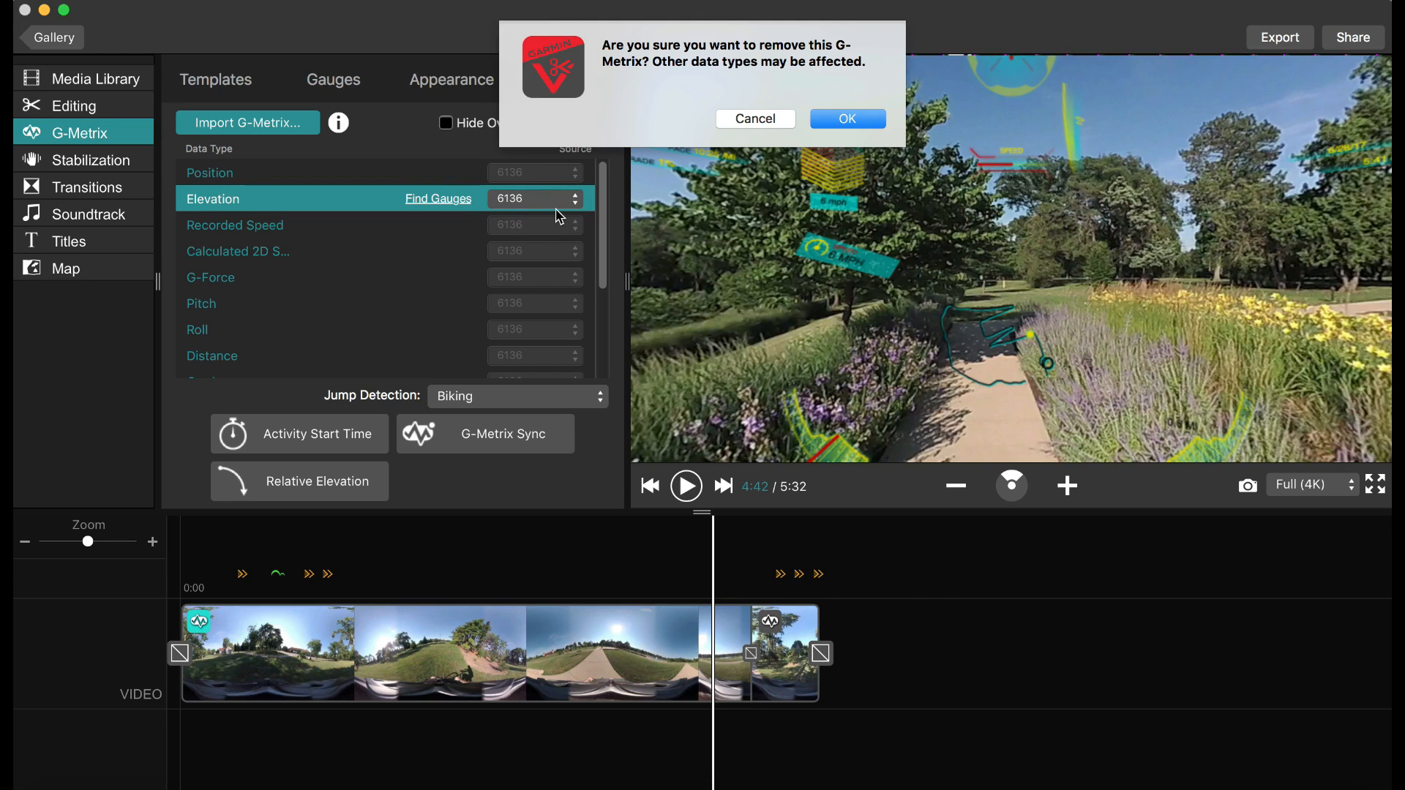
left_click(784, 119)
Check the sources offered for Recorded Speed and Calculated 2D Speed, and view the Jump Detection options
left_click(558, 230)
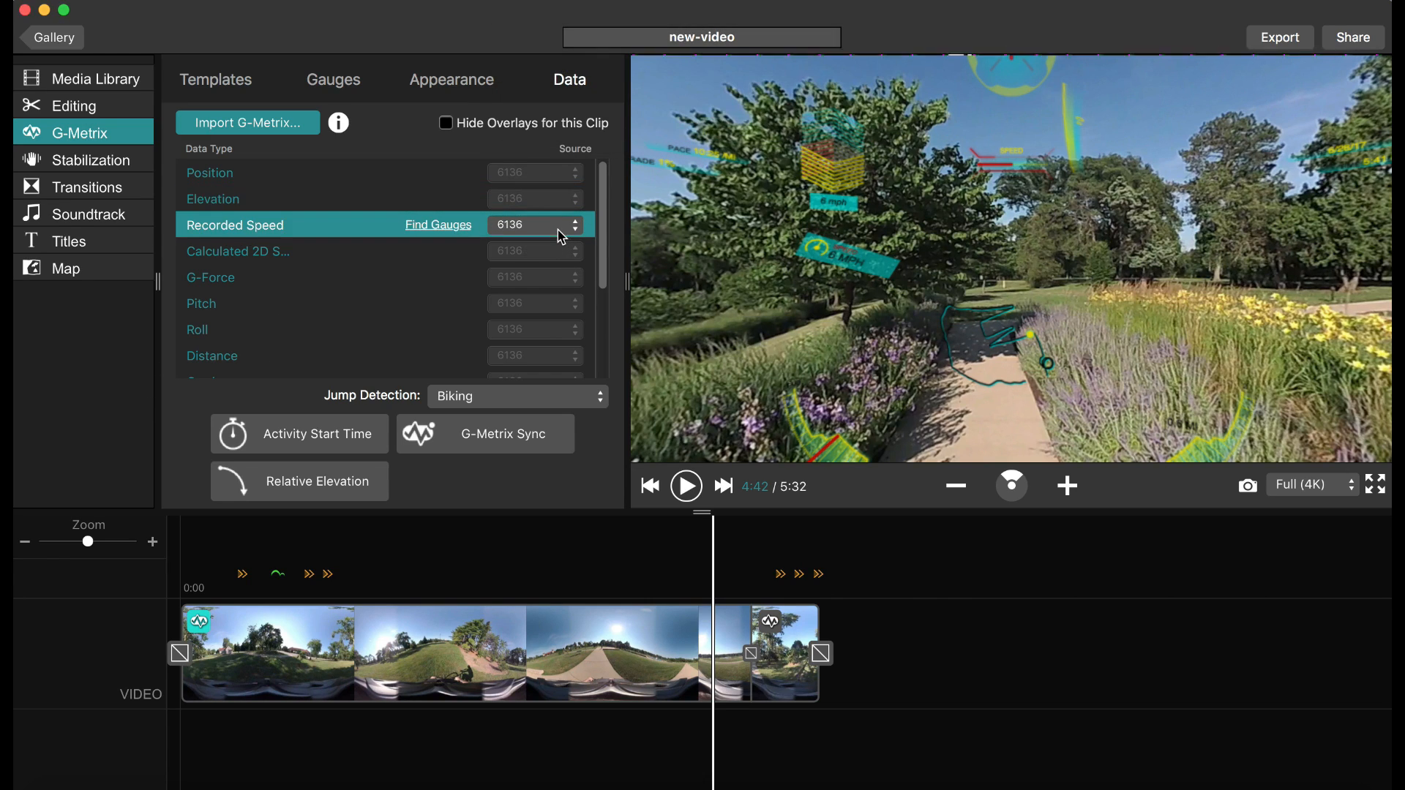
left_click(561, 228)
left_click(579, 228)
left_click(578, 254)
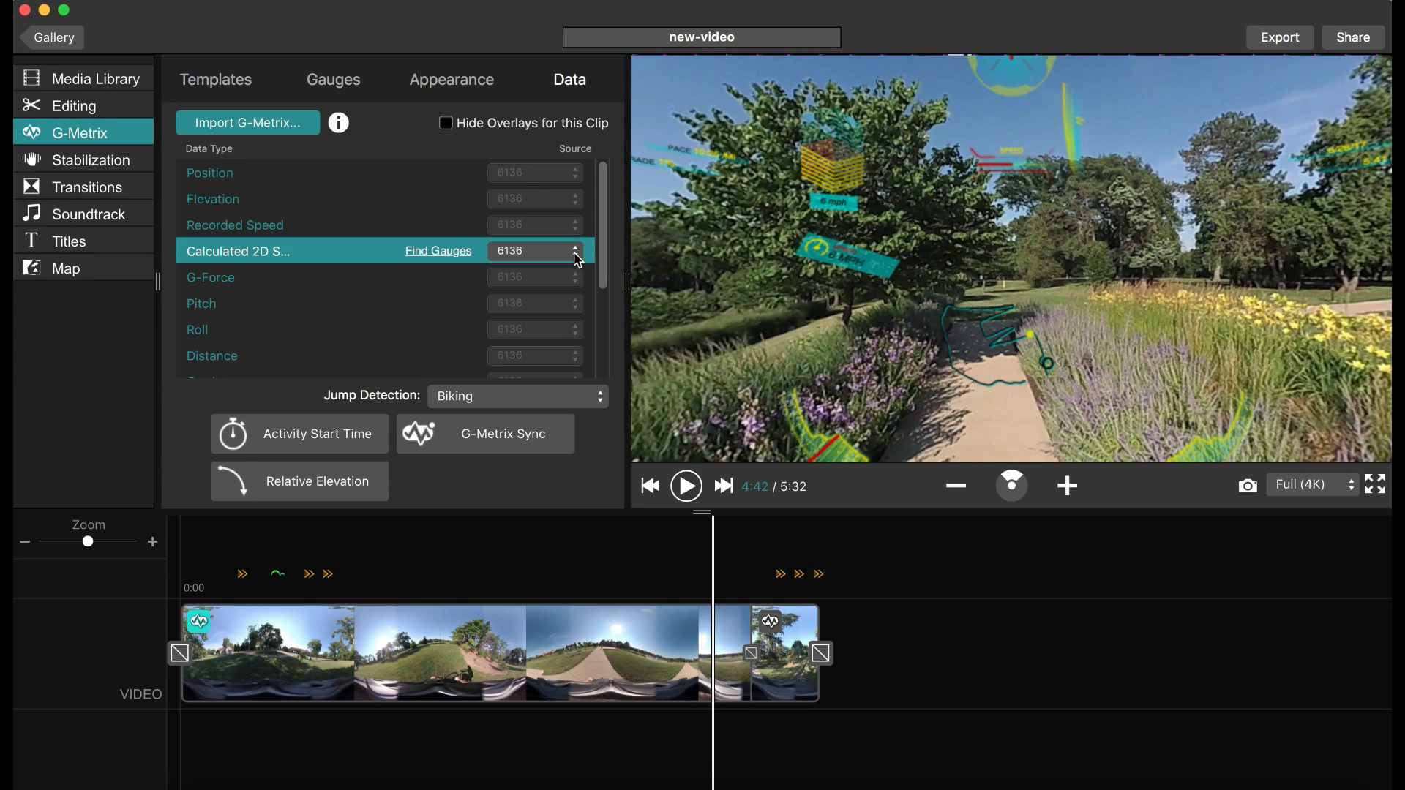
left_click(595, 397)
left_click(423, 322)
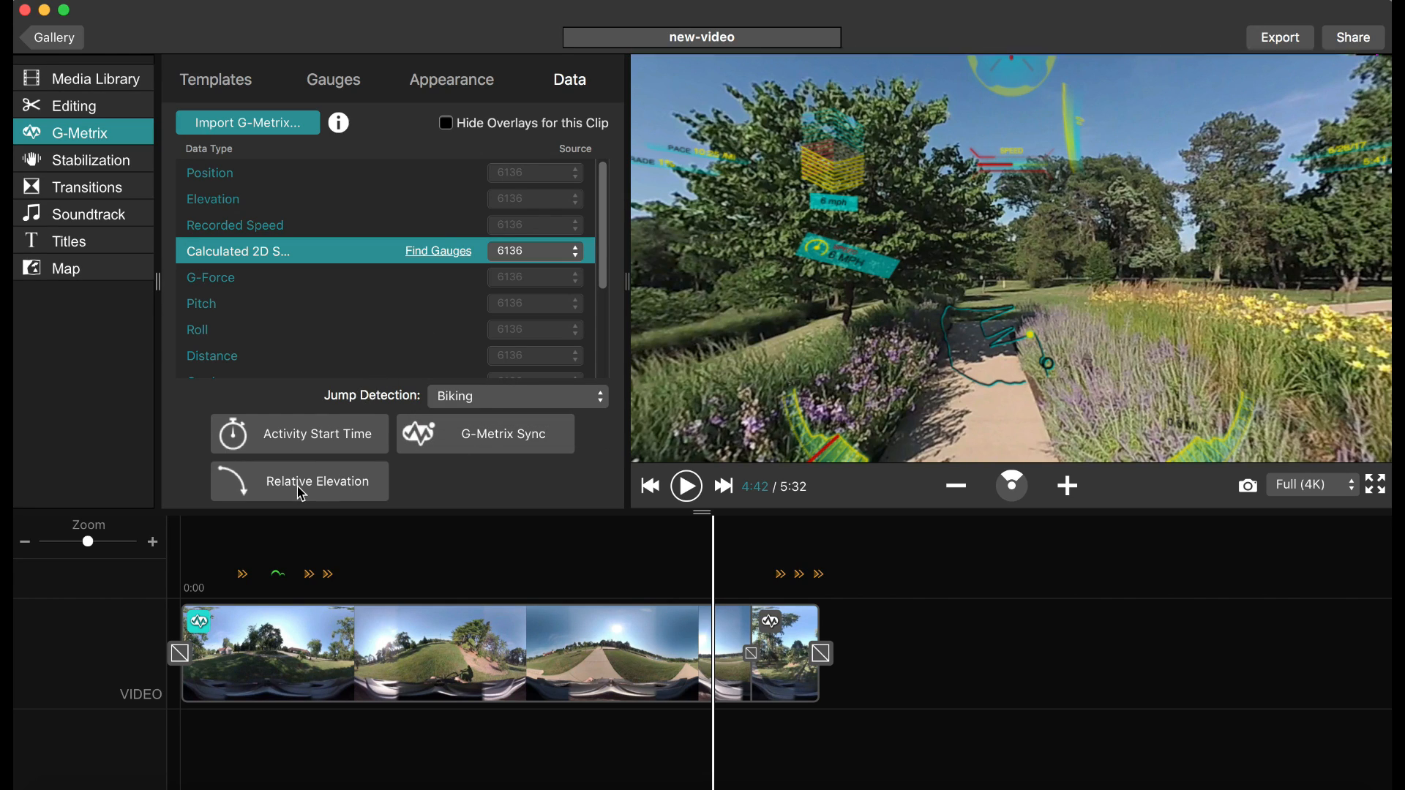
View the Activity Start Time settings without changing them and select the G-Force data type
left_click(325, 447)
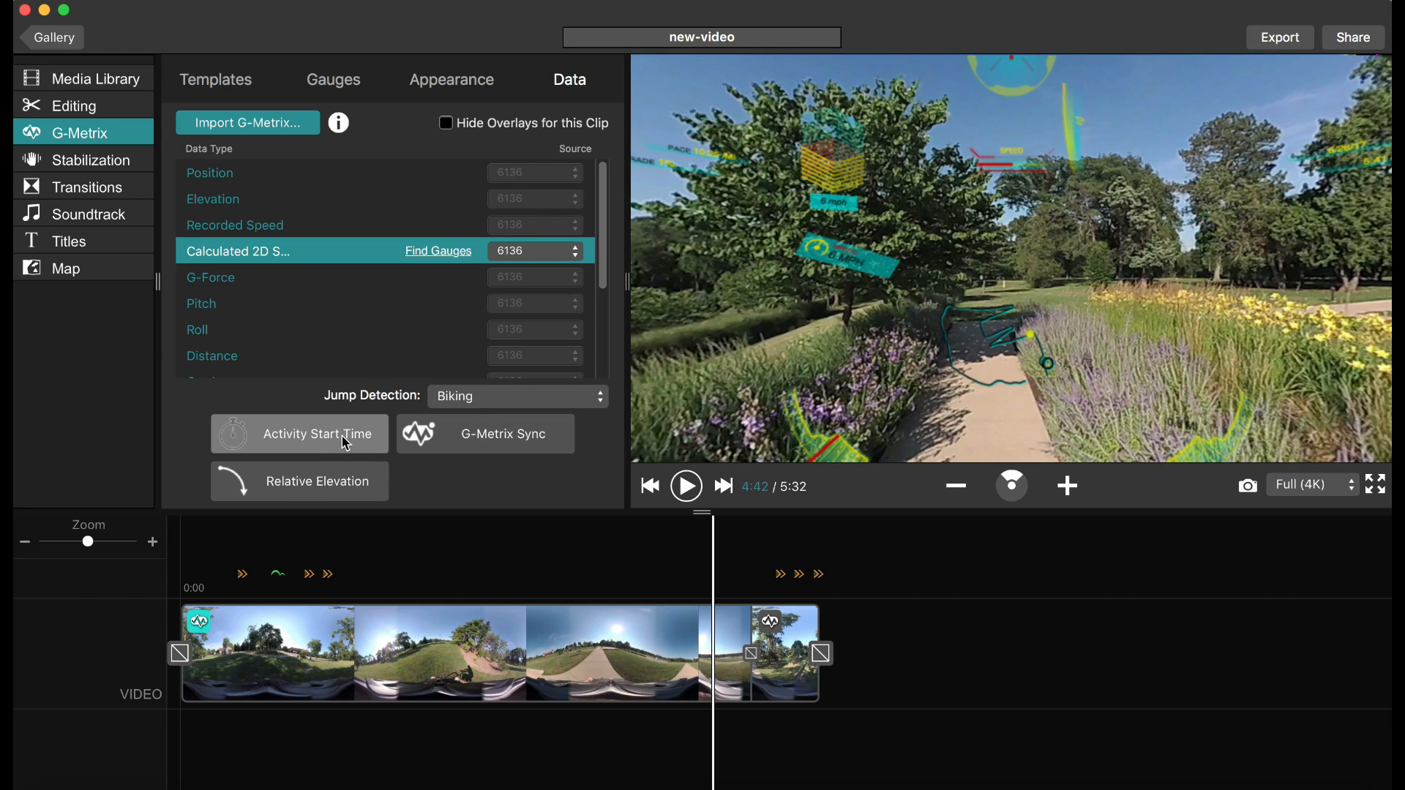
left_click(315, 439)
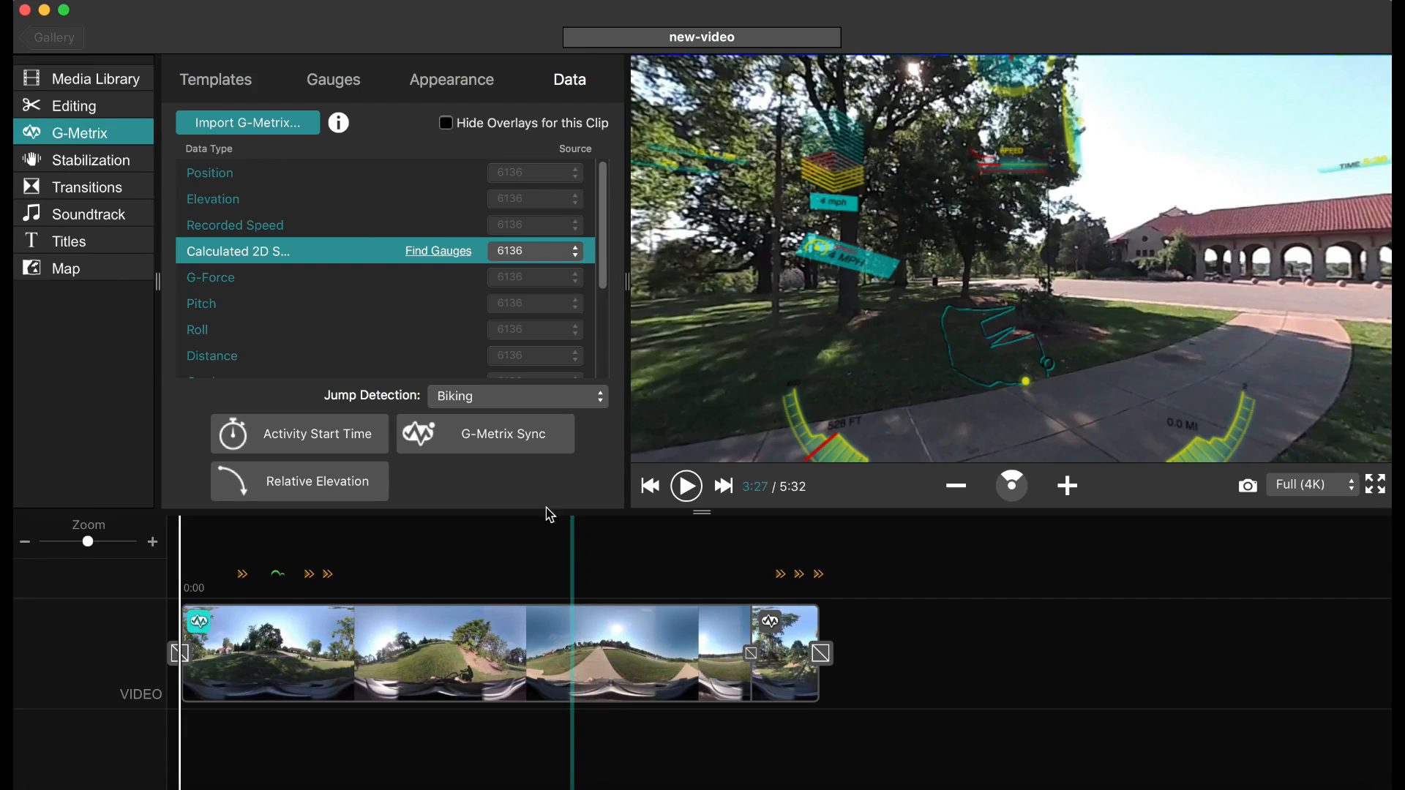
left_click(277, 281)
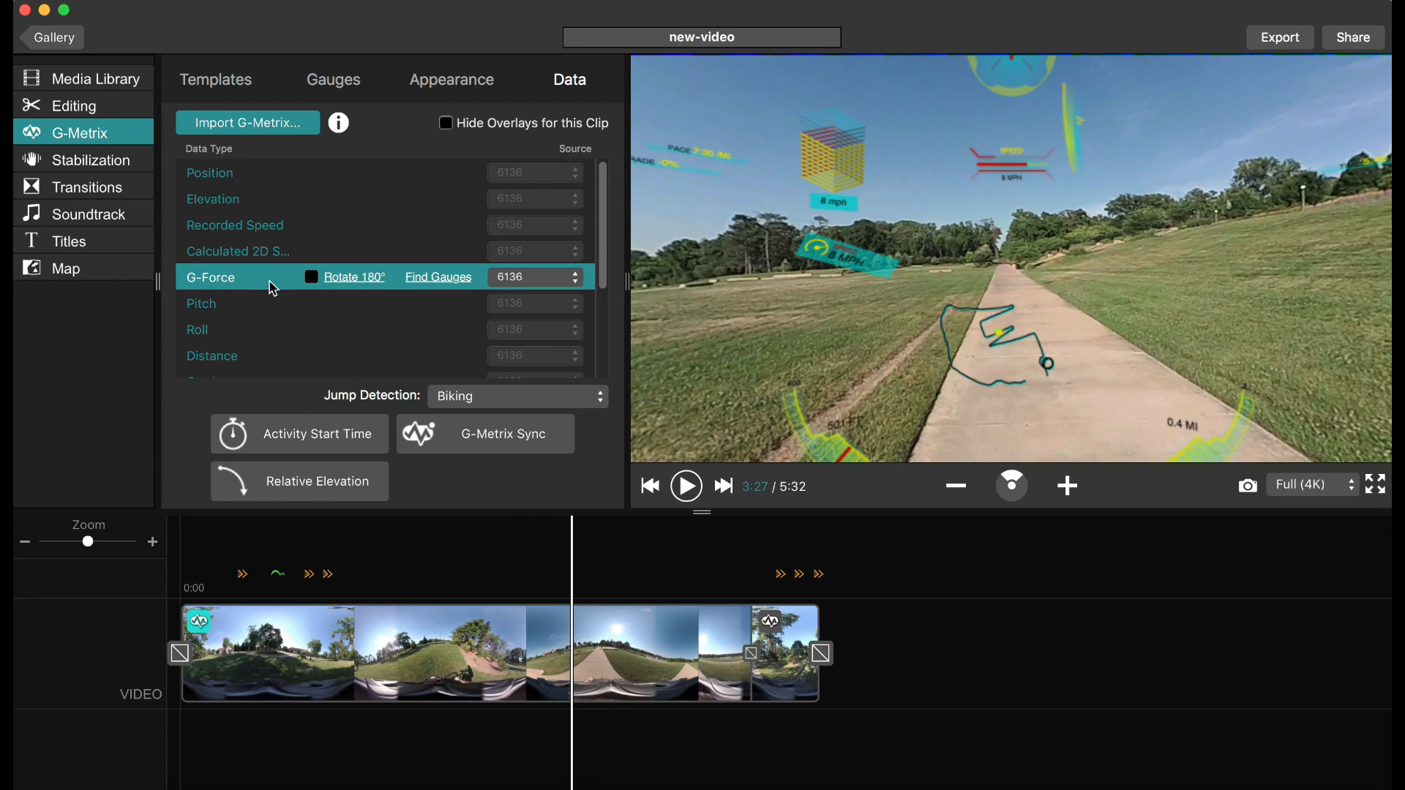
View the G-Metrix Sync warning and the Relative Elevation settings, cancelling out of both
left_click(485, 445)
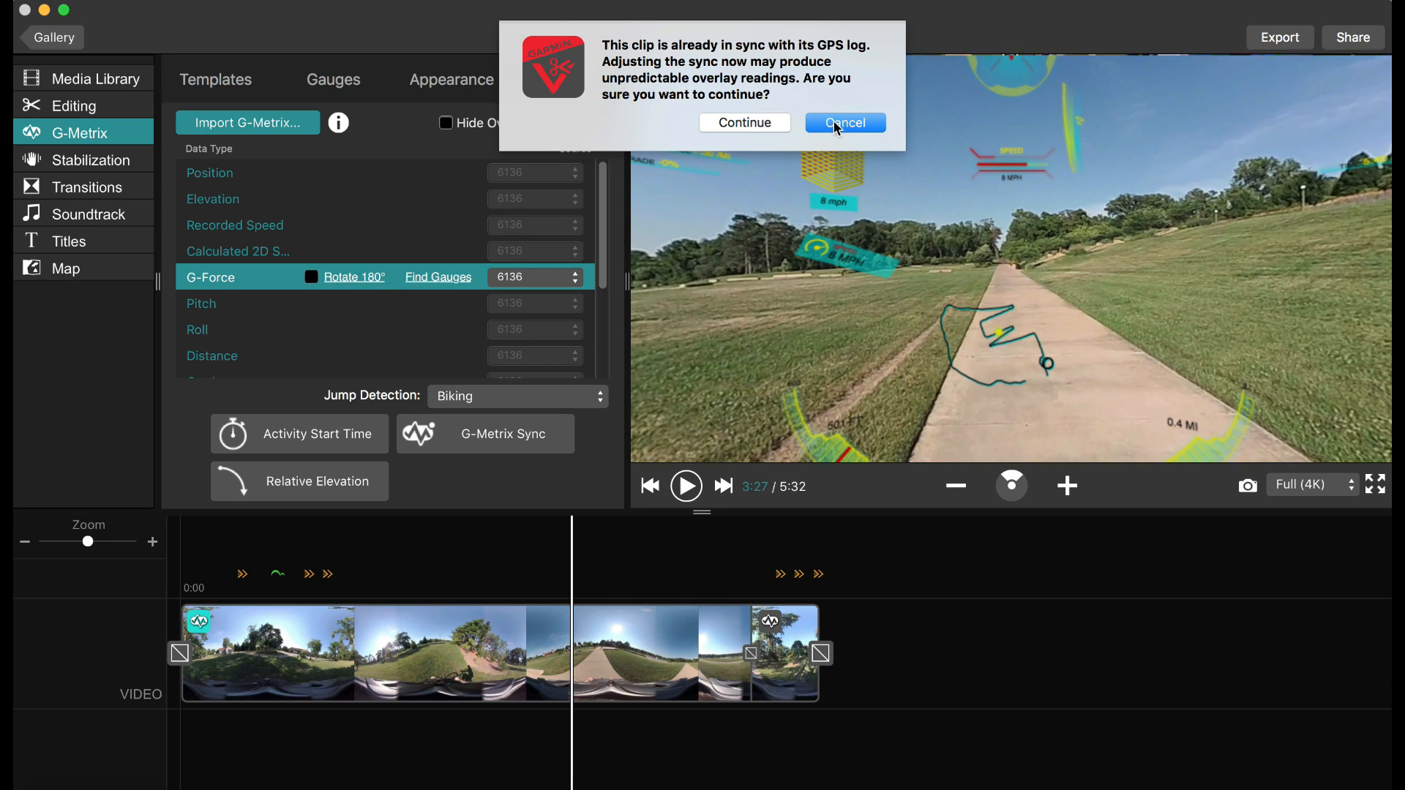
left_click(754, 120)
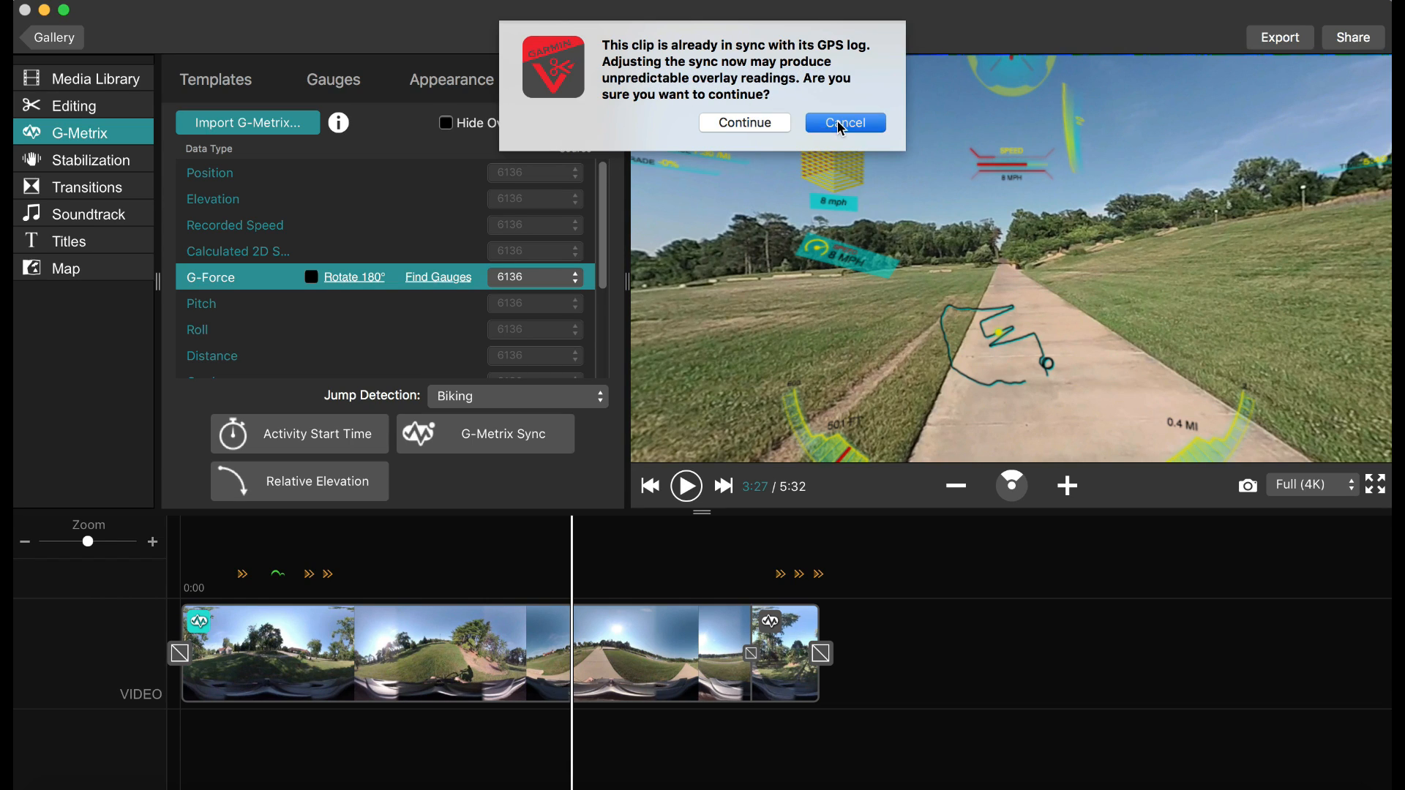
left_click(335, 489)
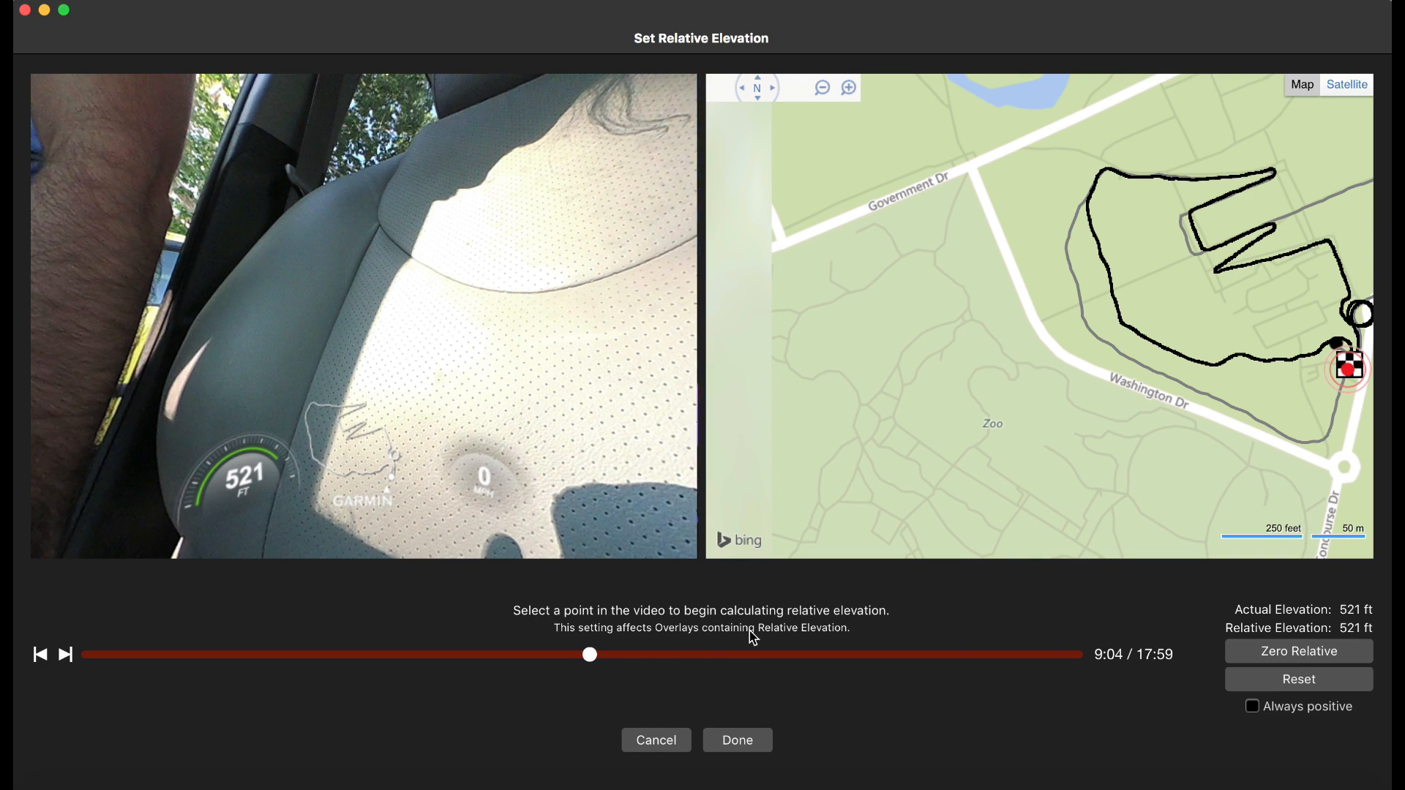
left_click(654, 741)
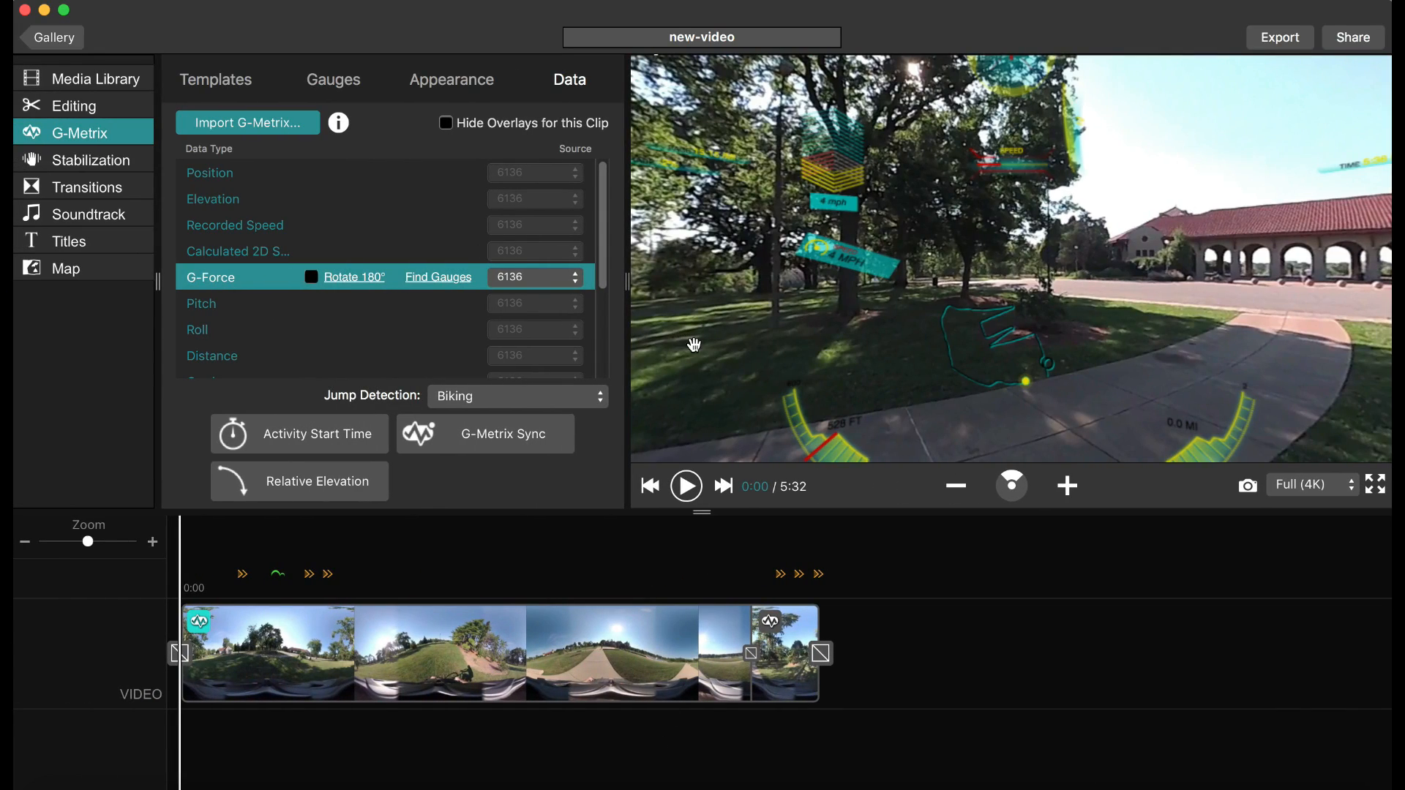
Toggle overlay hiding for this clip repeatedly to compare the preview with and without gauges
left_click(447, 123)
left_click(448, 126)
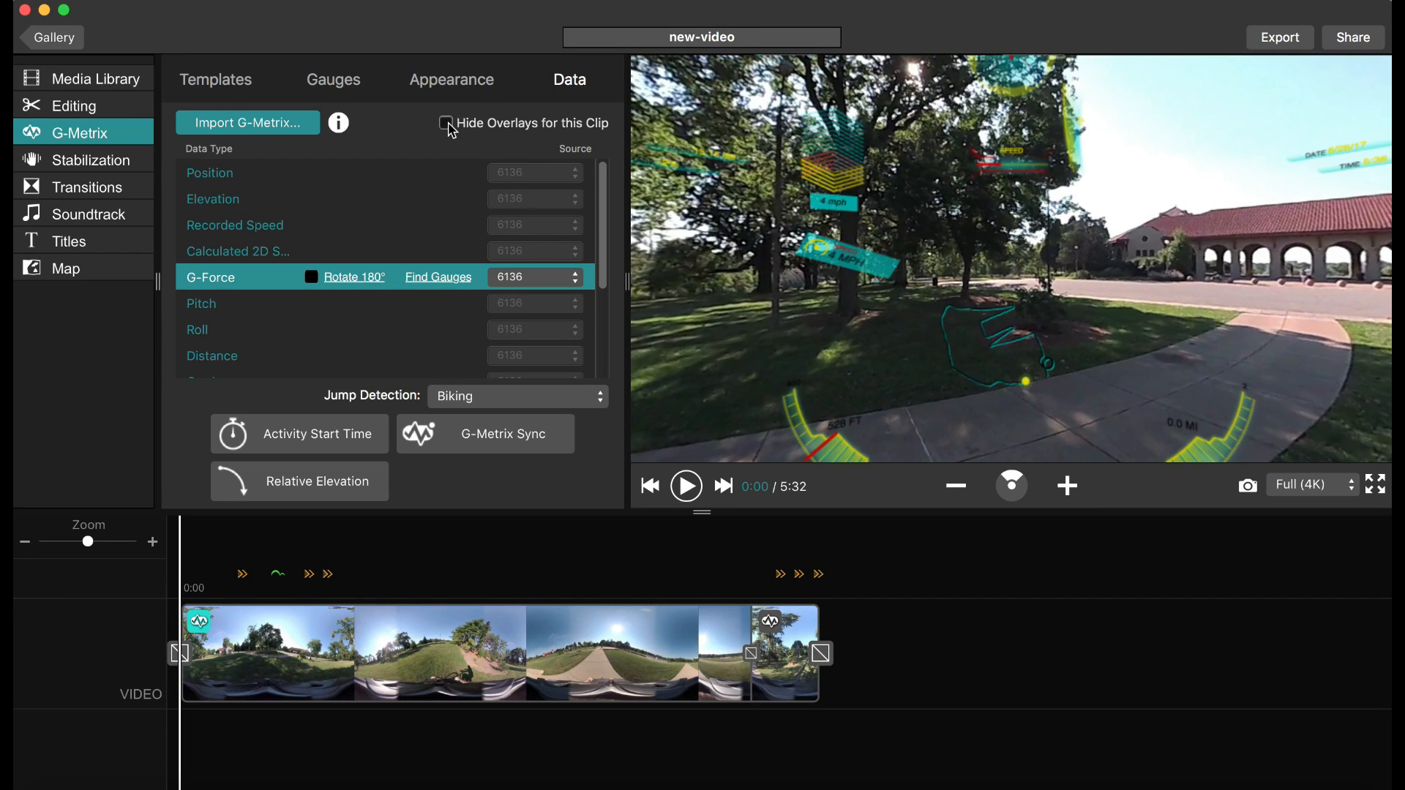
left_click(448, 126)
left_click(447, 126)
left_click(448, 126)
left_click_drag(864, 339, 366, 212)
Read the explanation of Compass Lock stabilization and set the first clip's stabilization to Follow Path
left_click(81, 163)
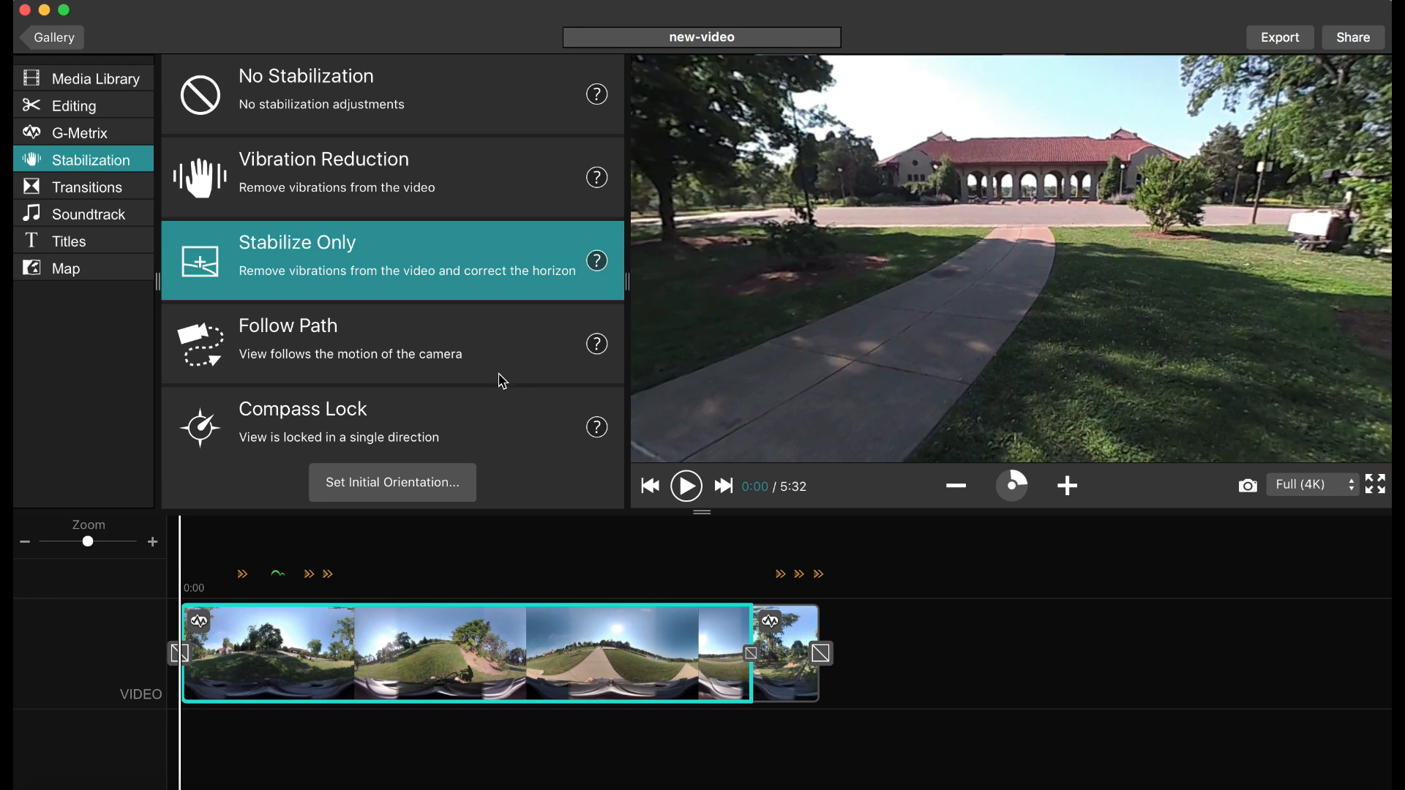
left_click(439, 398)
left_click(597, 428)
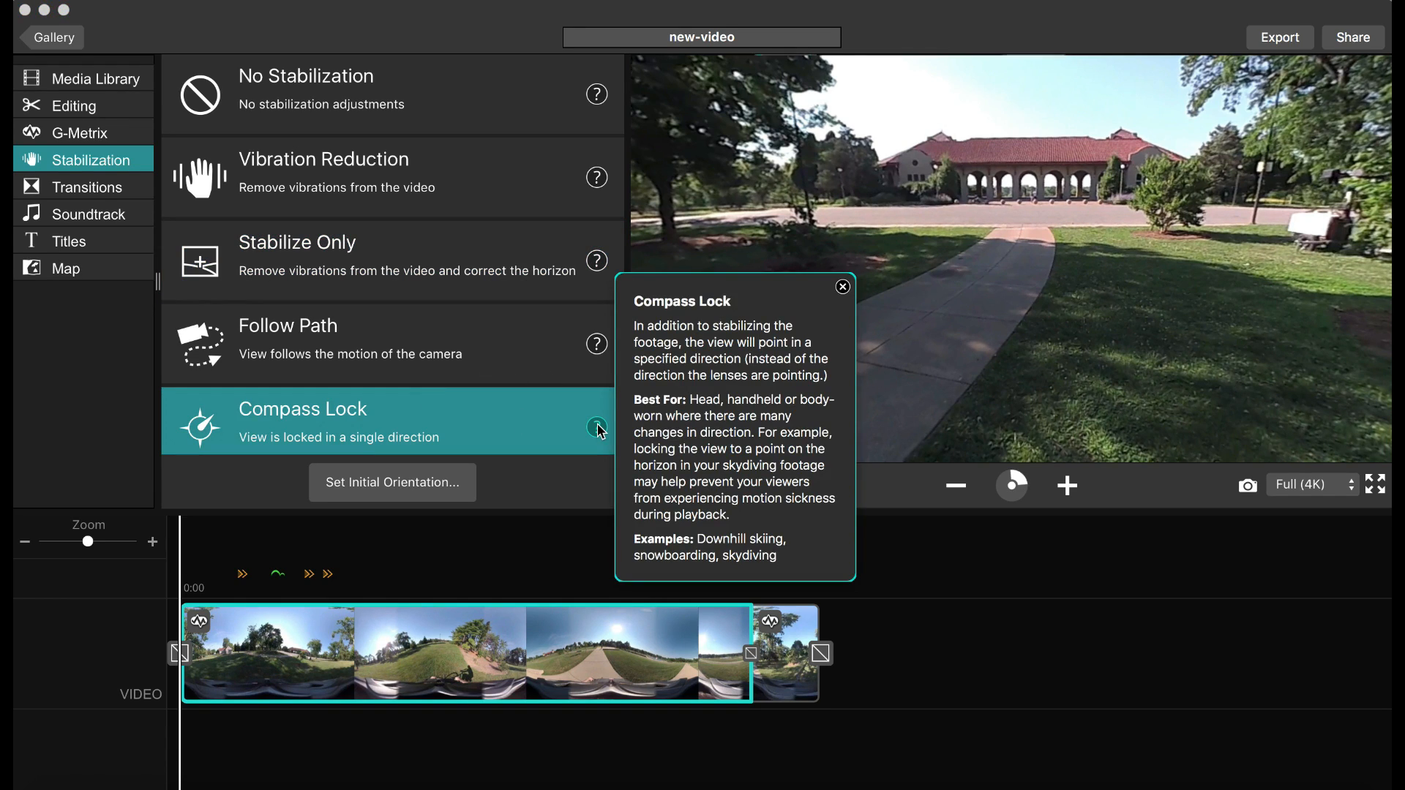
left_click(526, 346)
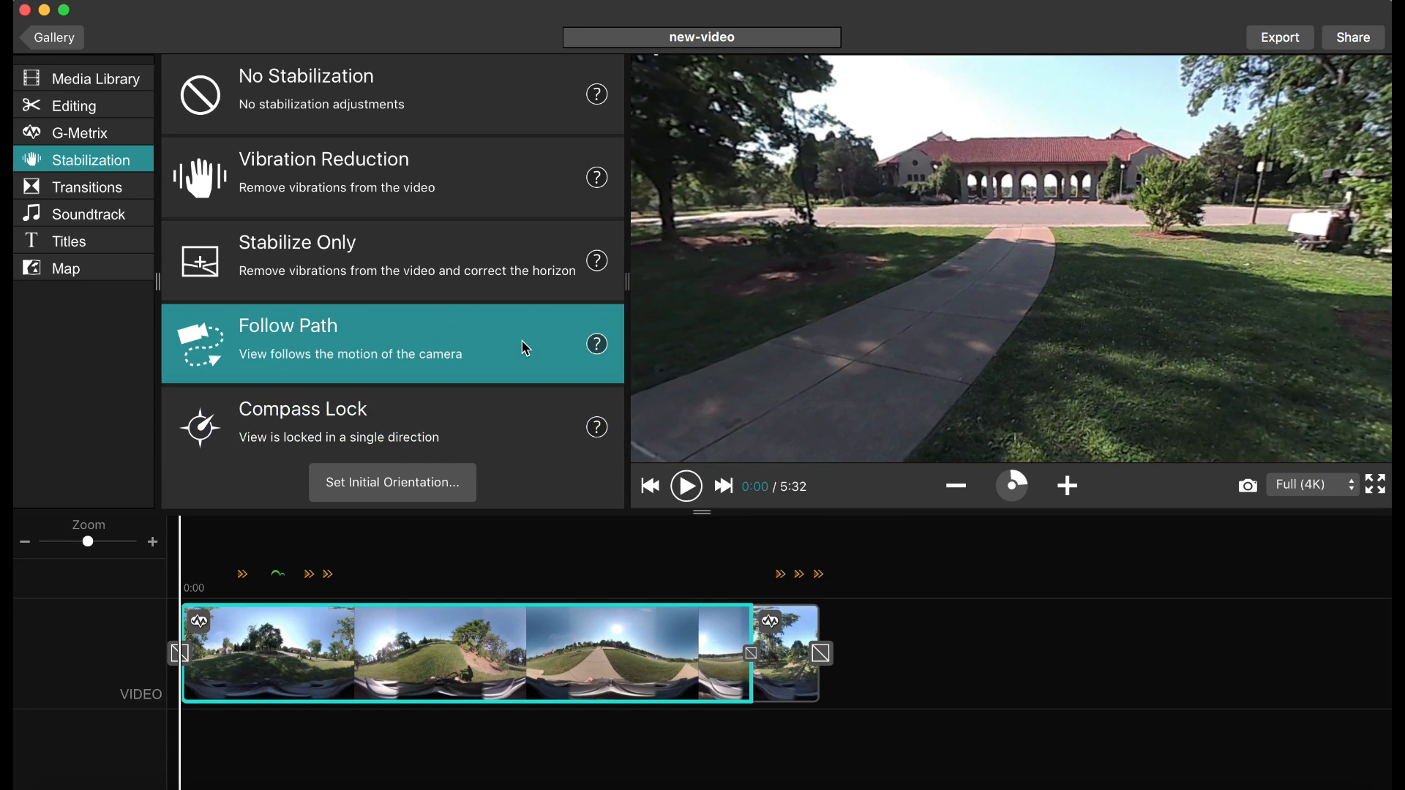
Set the Stabilization Test clip to Stabilize Only and read the explanations of the Follow Path, Stabilize Only, Compass Lock and Vibration Reduction modes
left_click(596, 344)
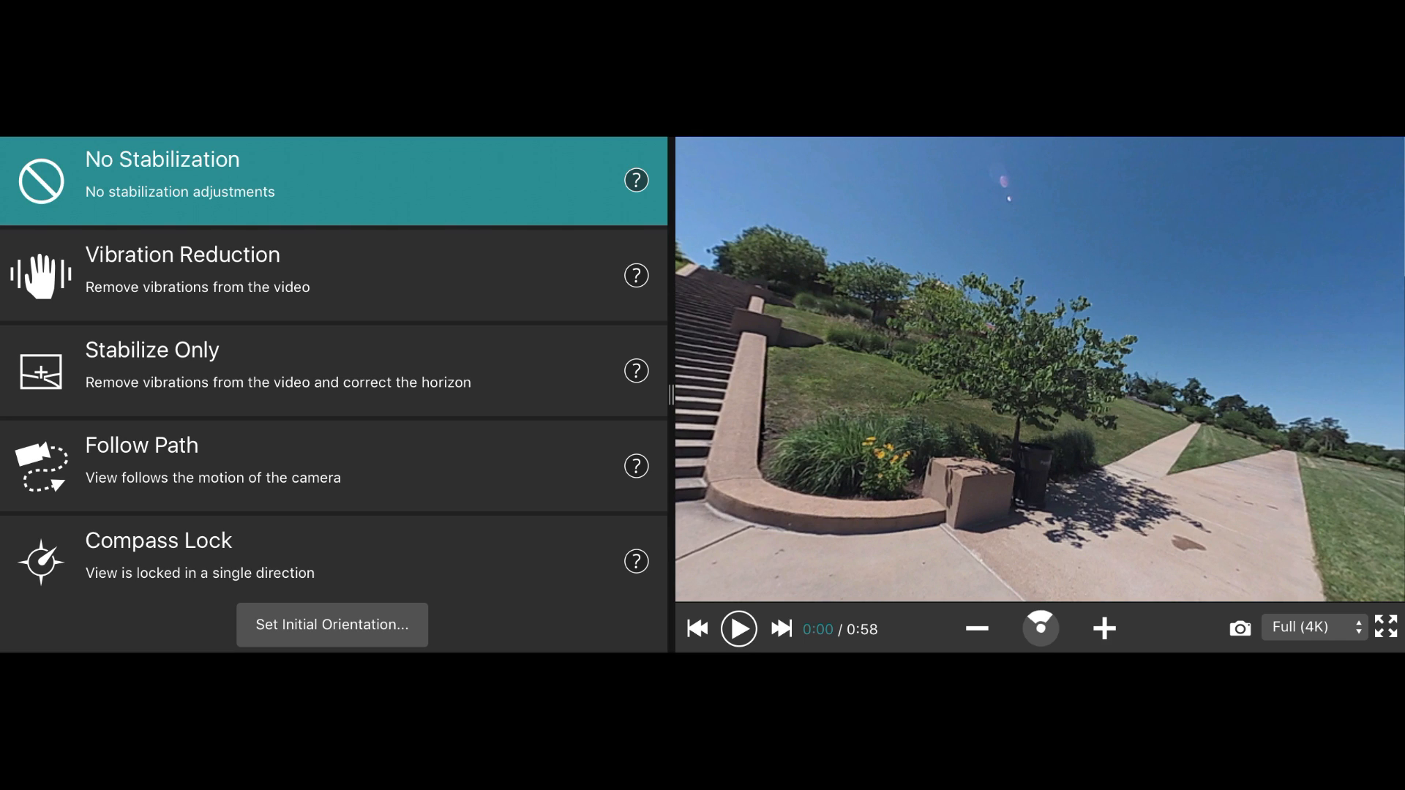
left_click(63, 378)
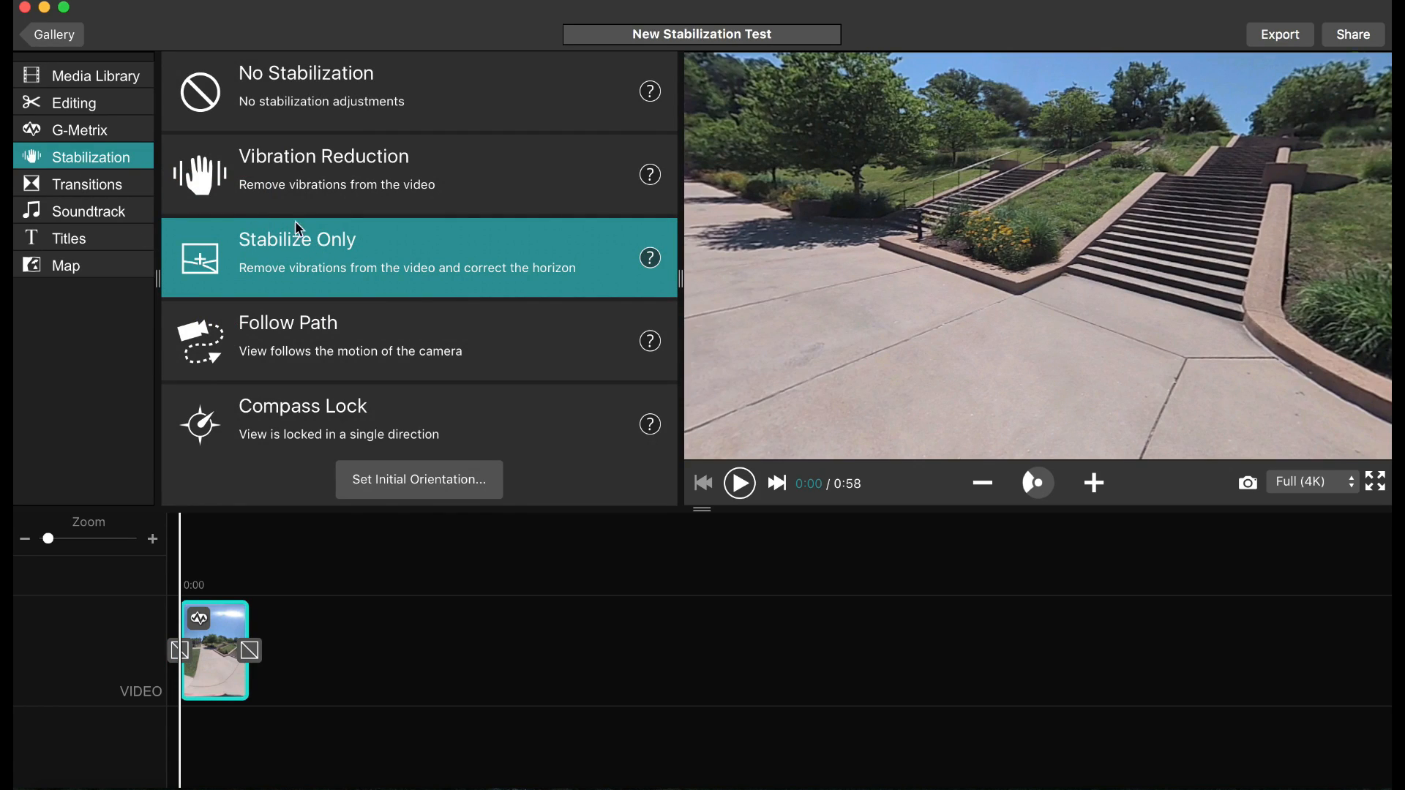
left_click(655, 262)
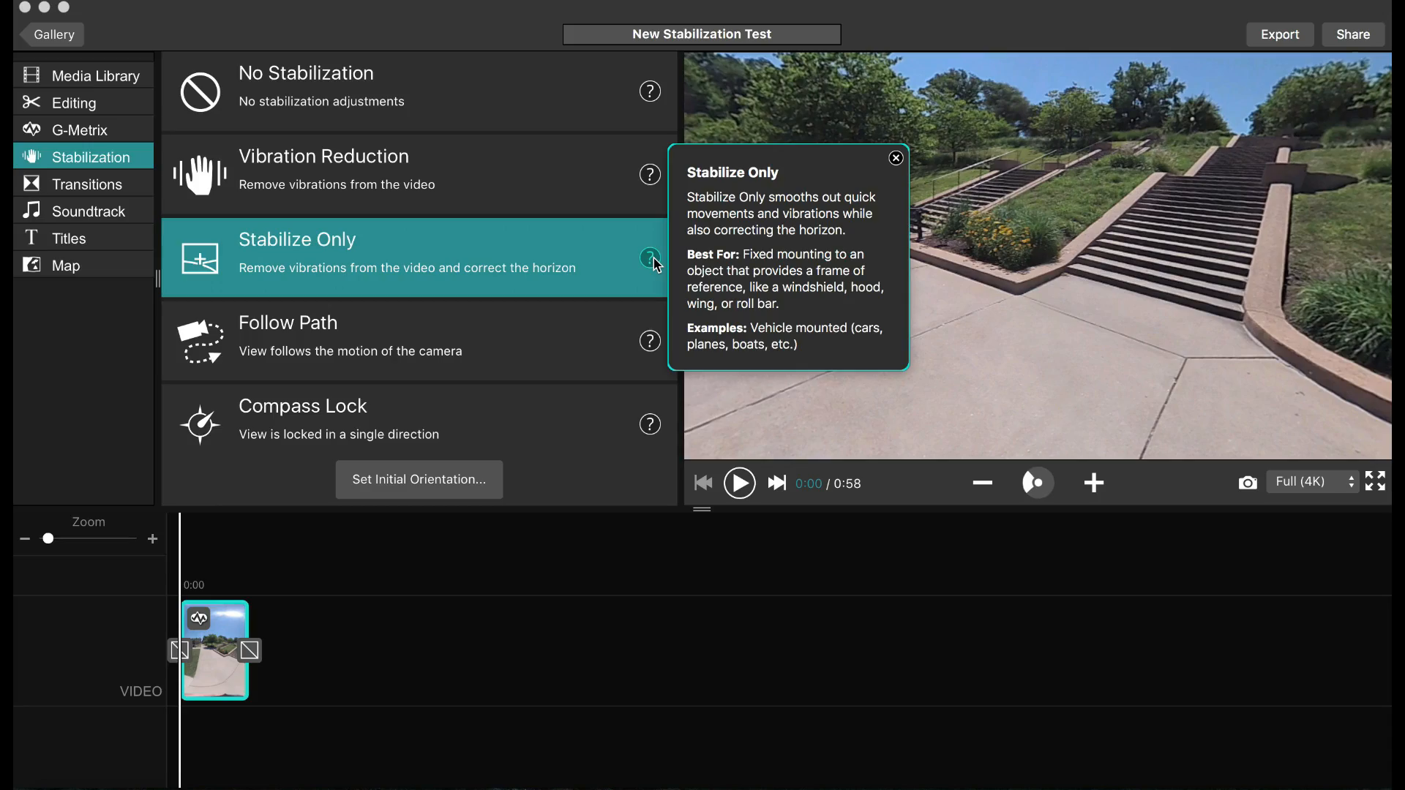
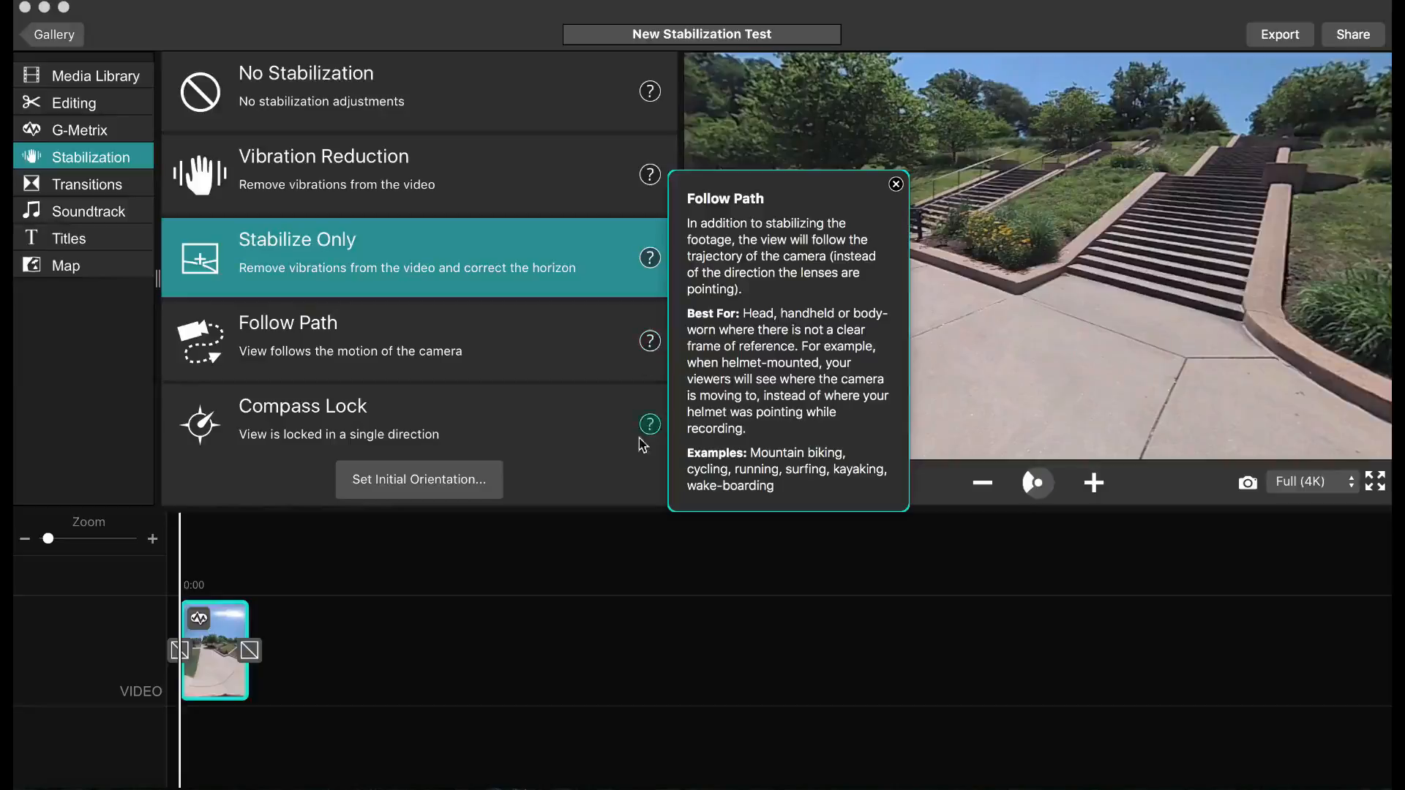
left_click(649, 432)
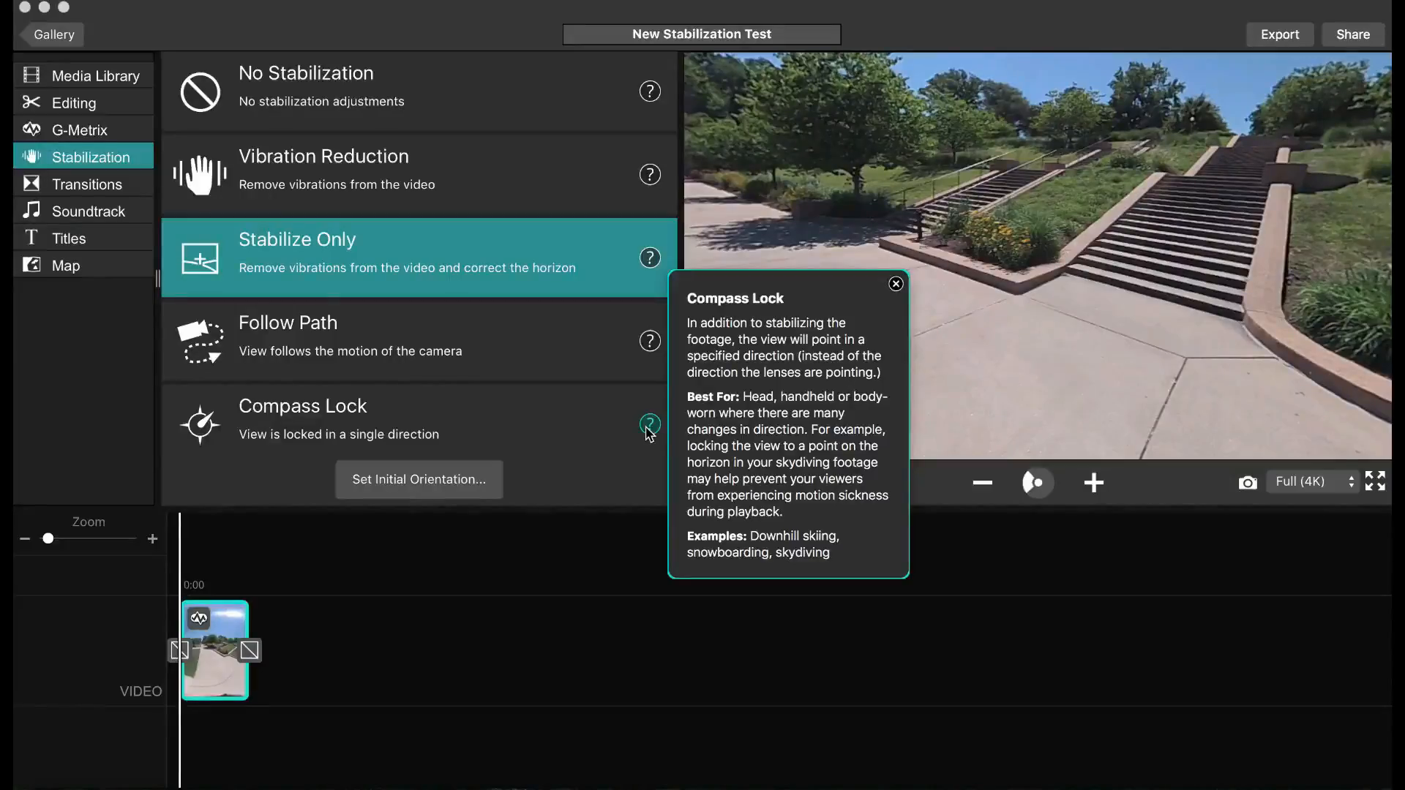
left_click(649, 426)
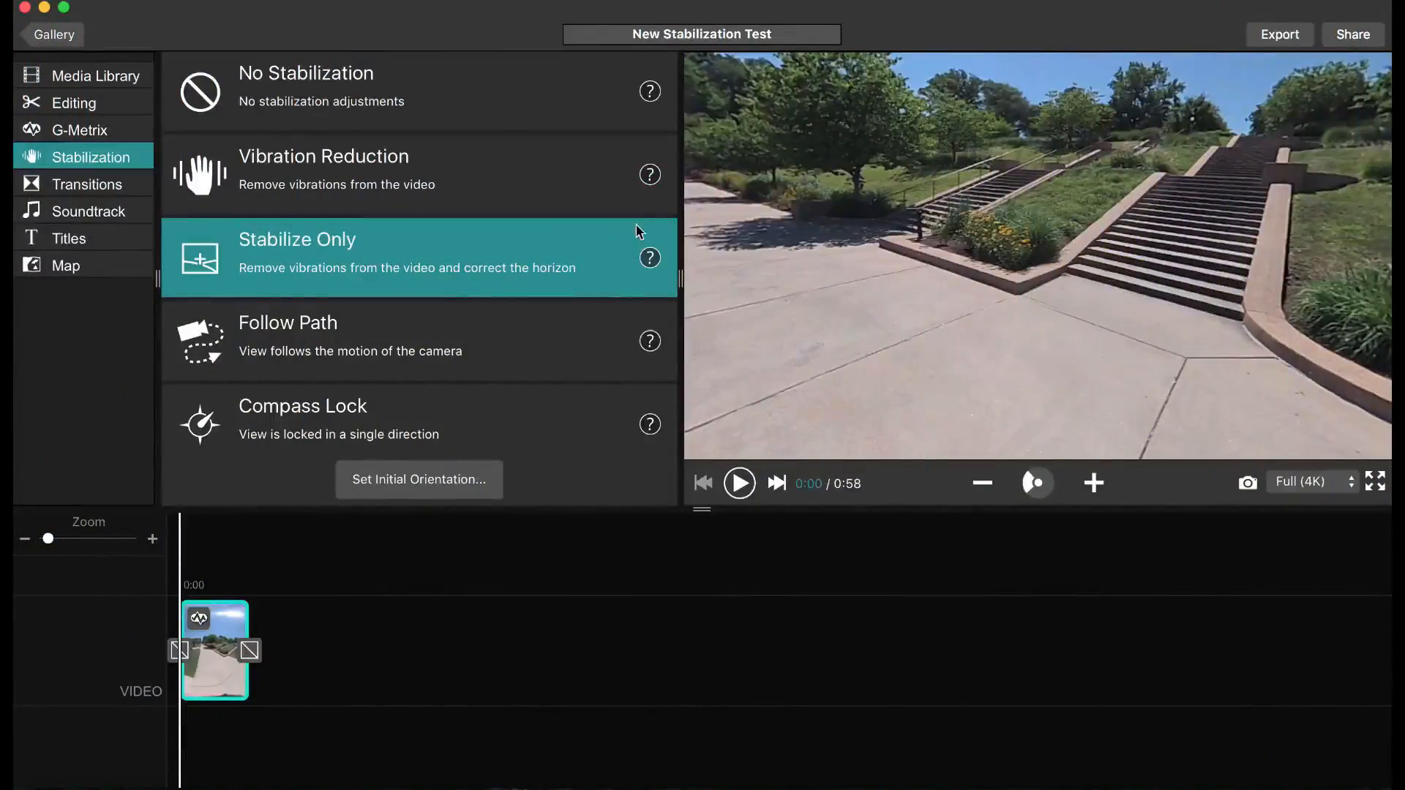
left_click(648, 179)
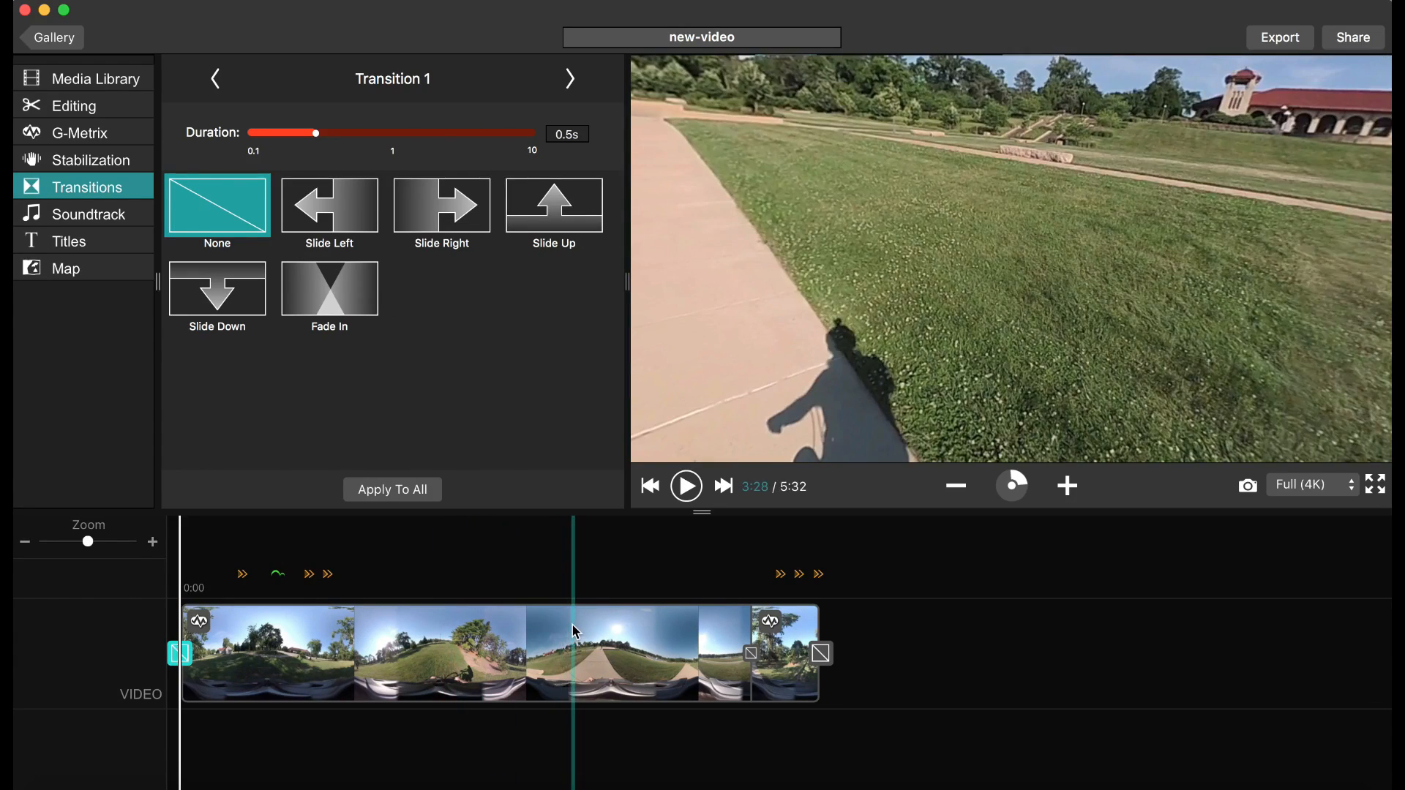
Apply a Slide Right transition between the two clips of new-video and play the timeline across it
left_click(751, 653)
left_click(424, 226)
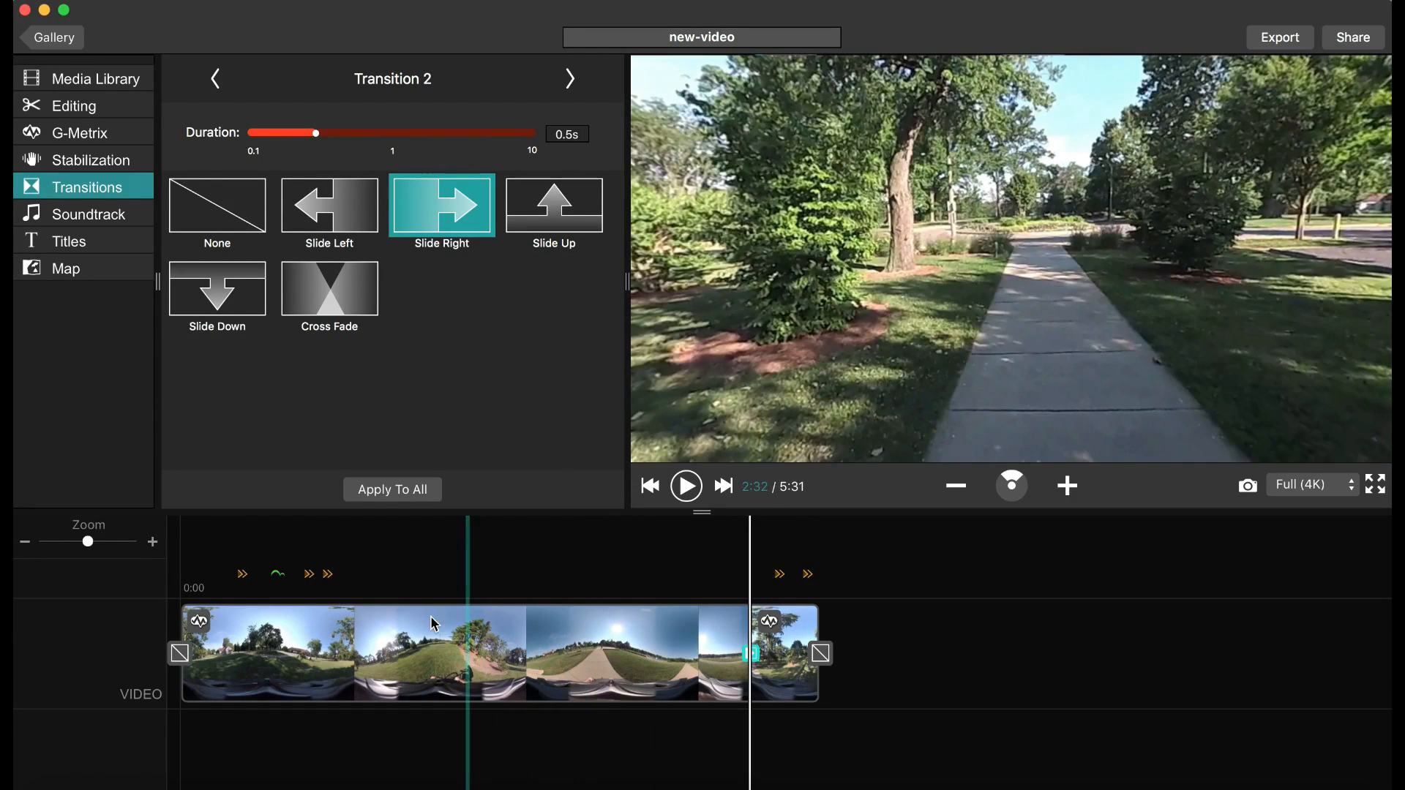
left_click(705, 644)
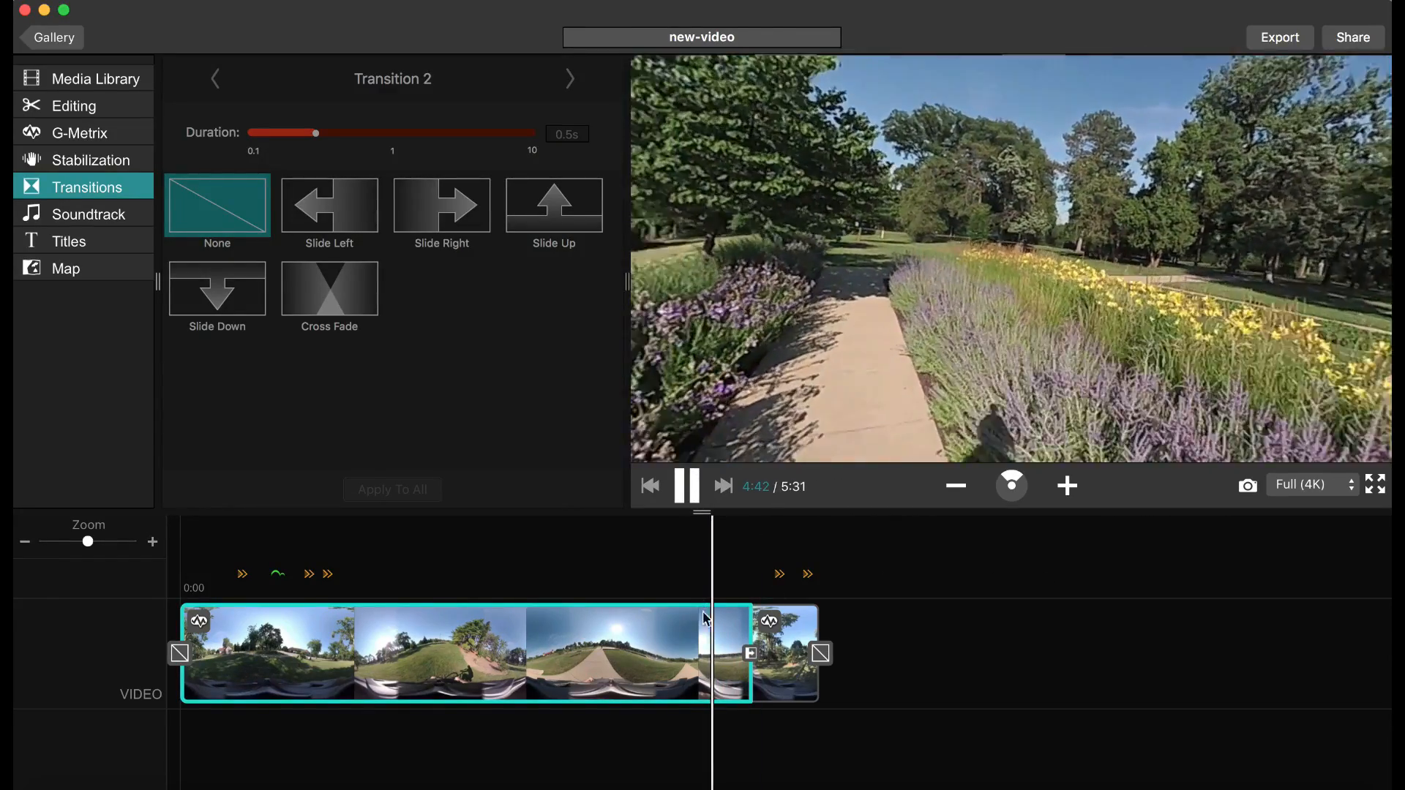
left_click(738, 629)
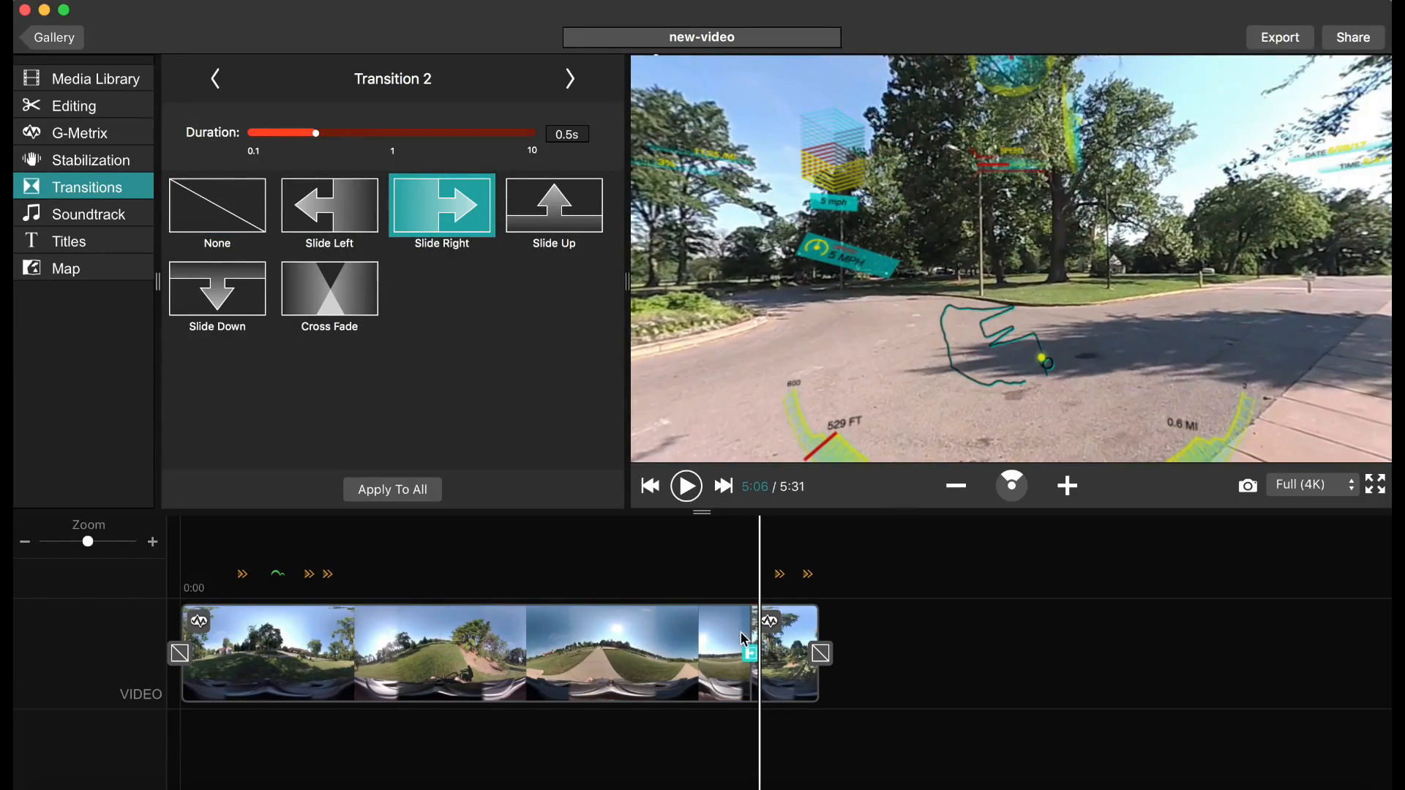
left_click(736, 626)
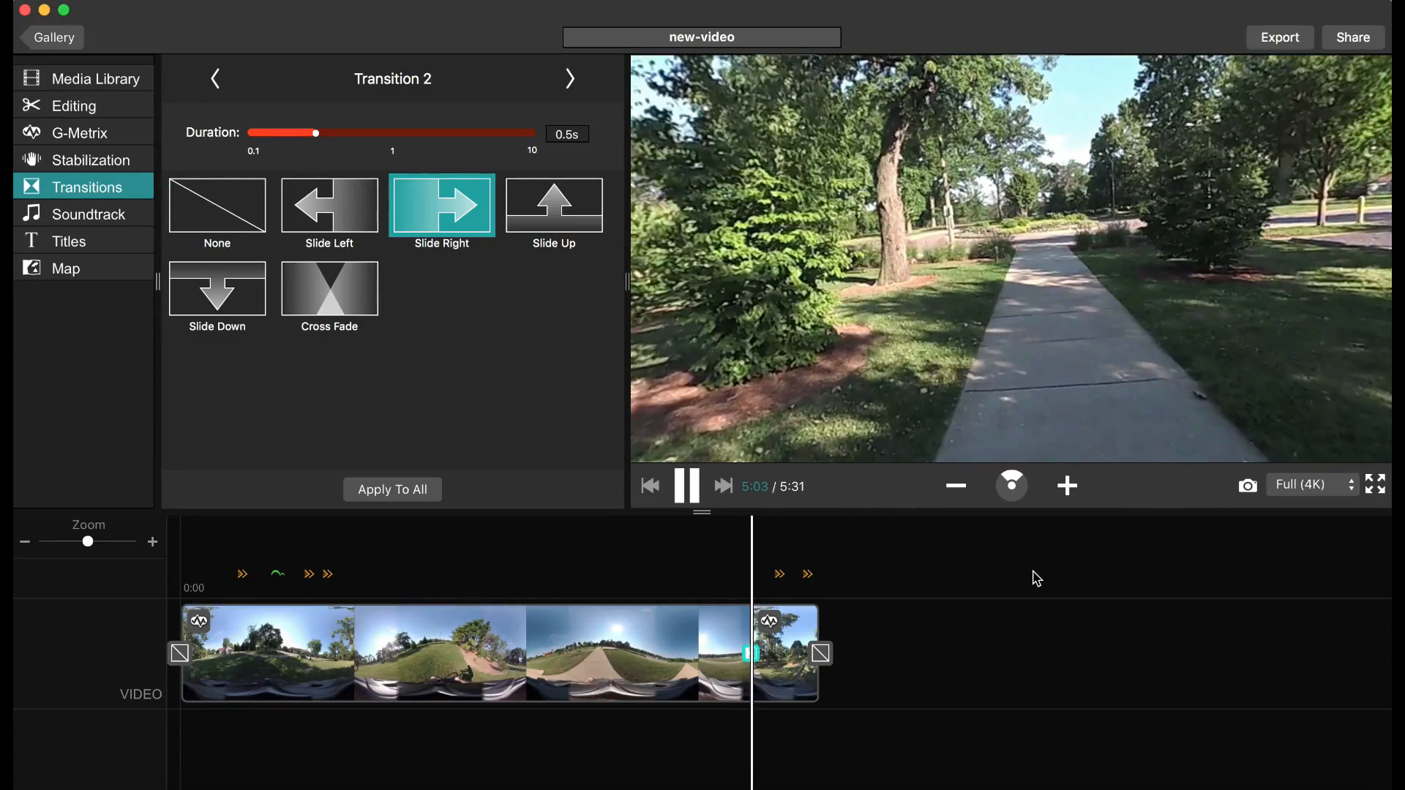
left_click(688, 489)
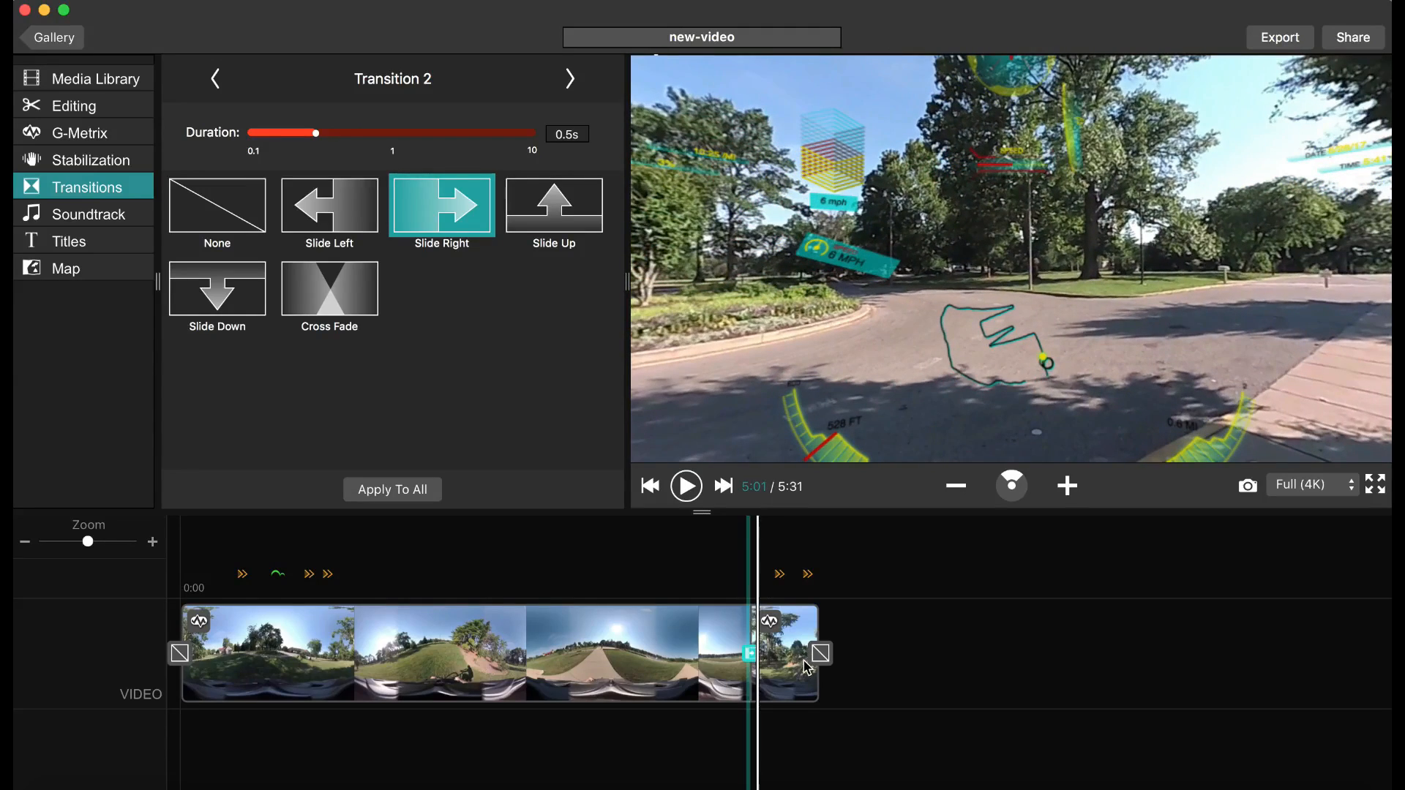
Hide the G-Metrix overlays for the second clip
left_click(802, 670)
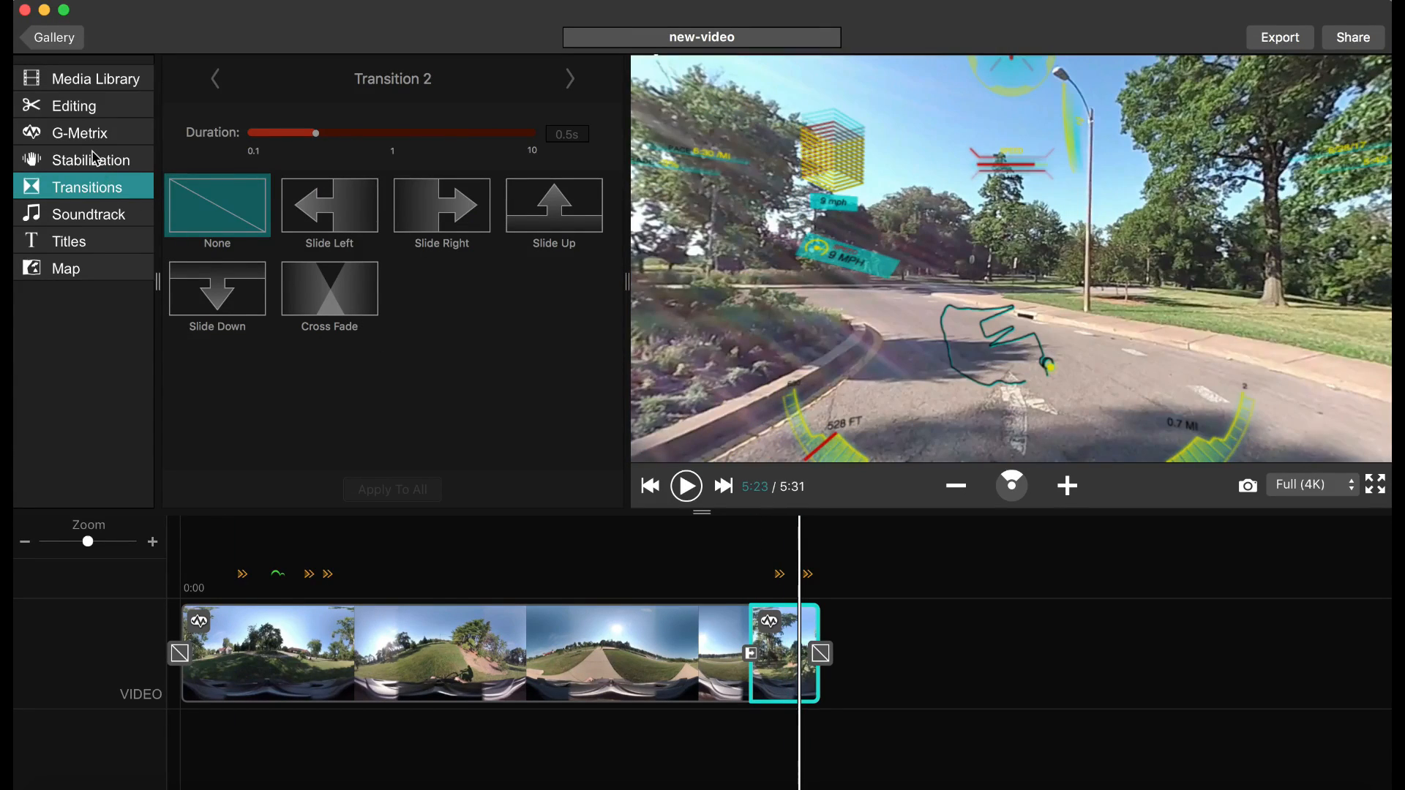
left_click(85, 135)
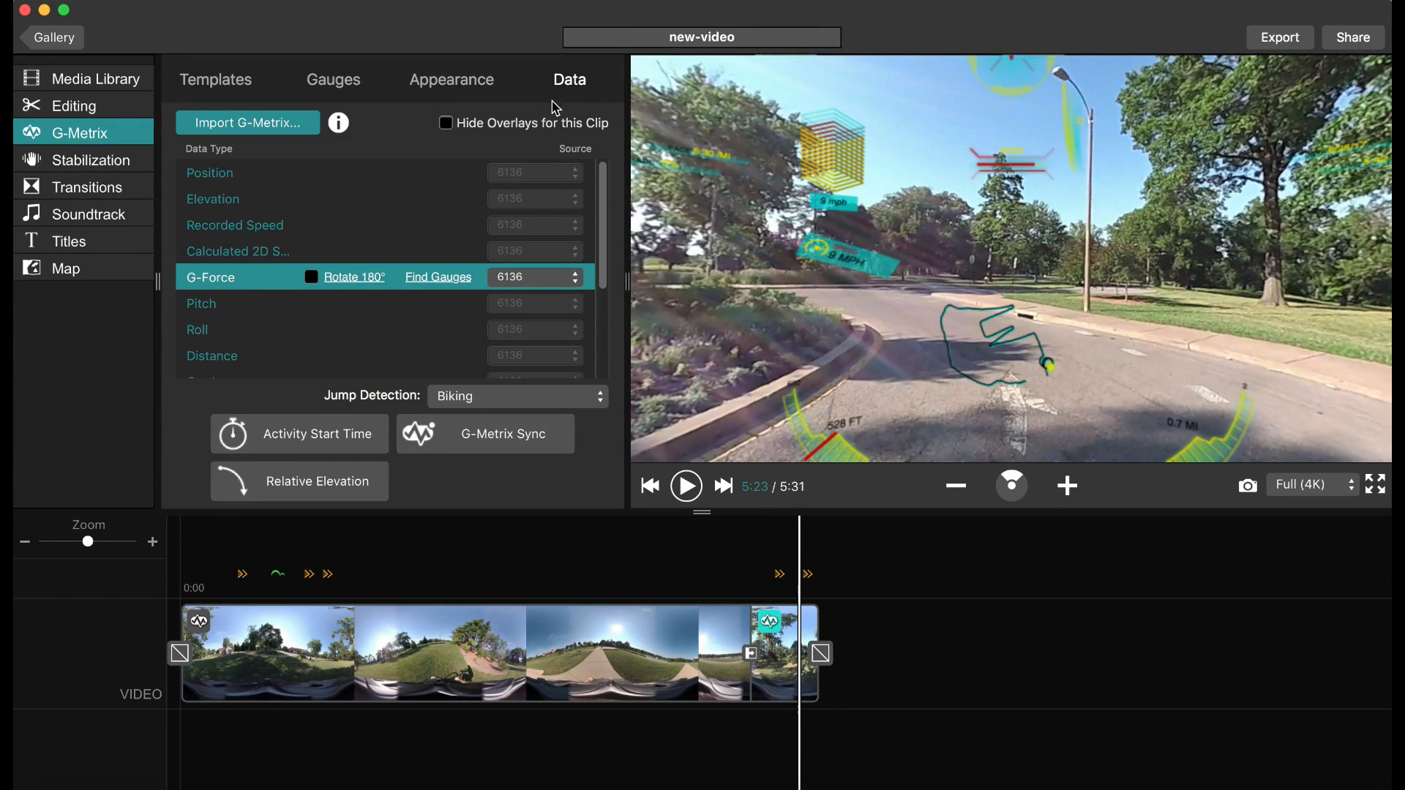
left_click(475, 126)
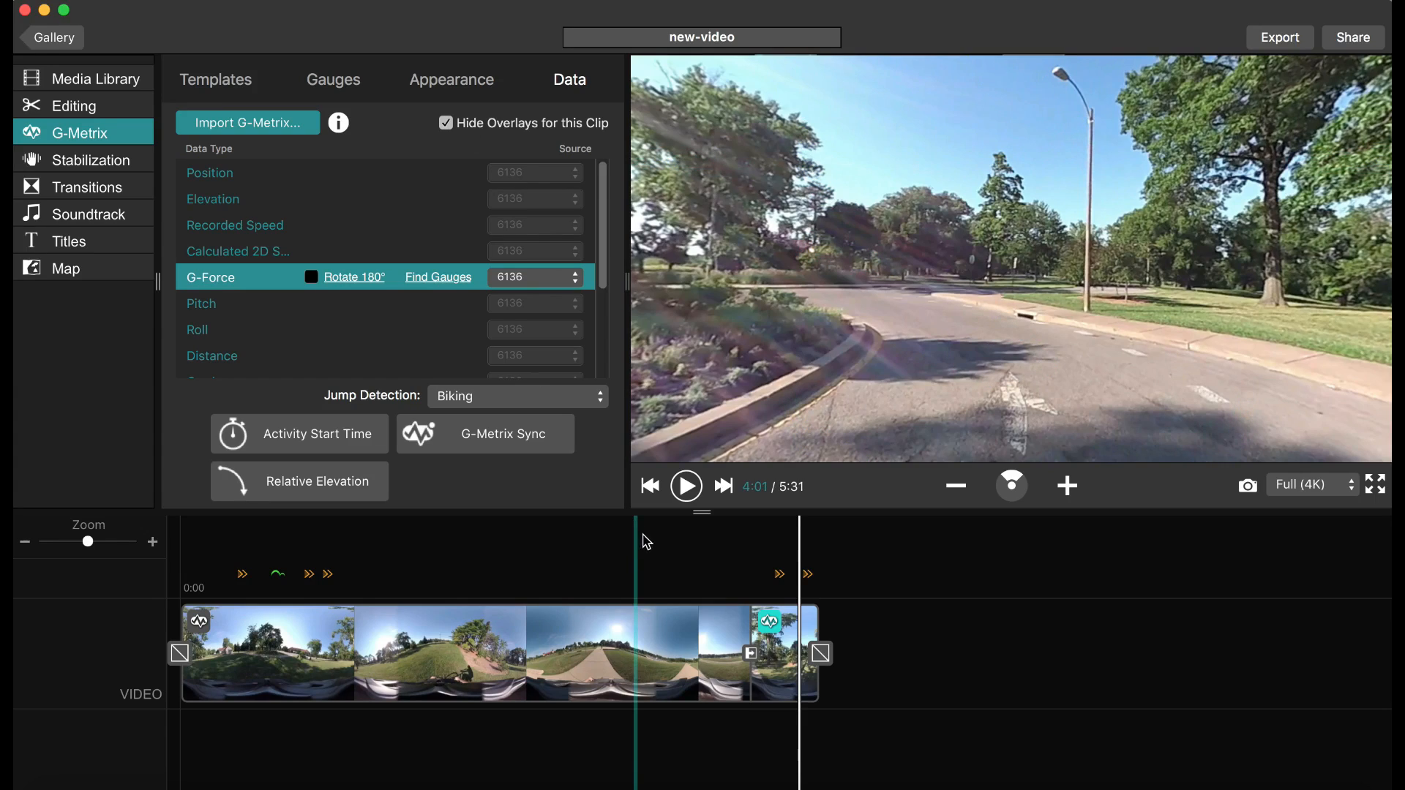
Set the second clip's speed to 100%
left_click(784, 662)
left_click(73, 106)
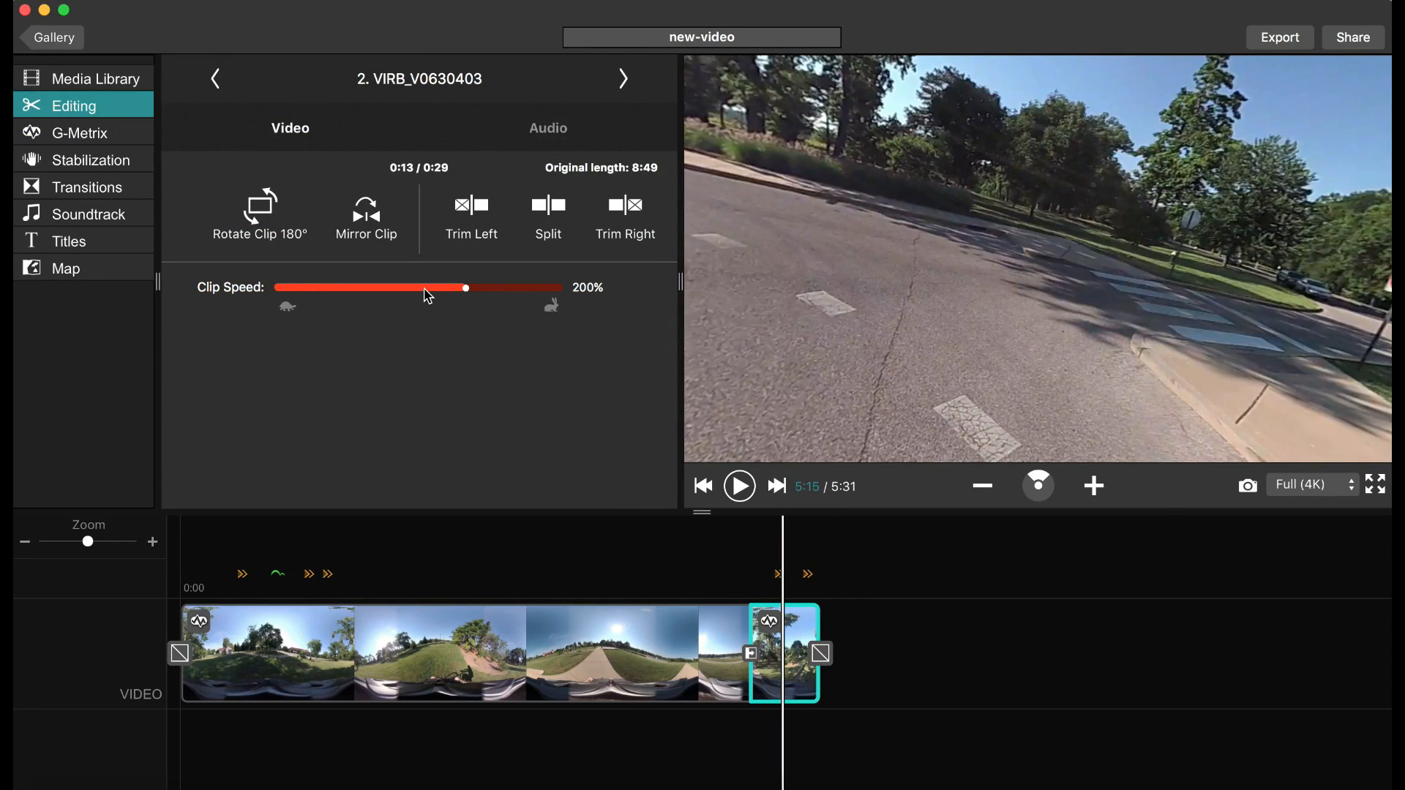
left_click(425, 289)
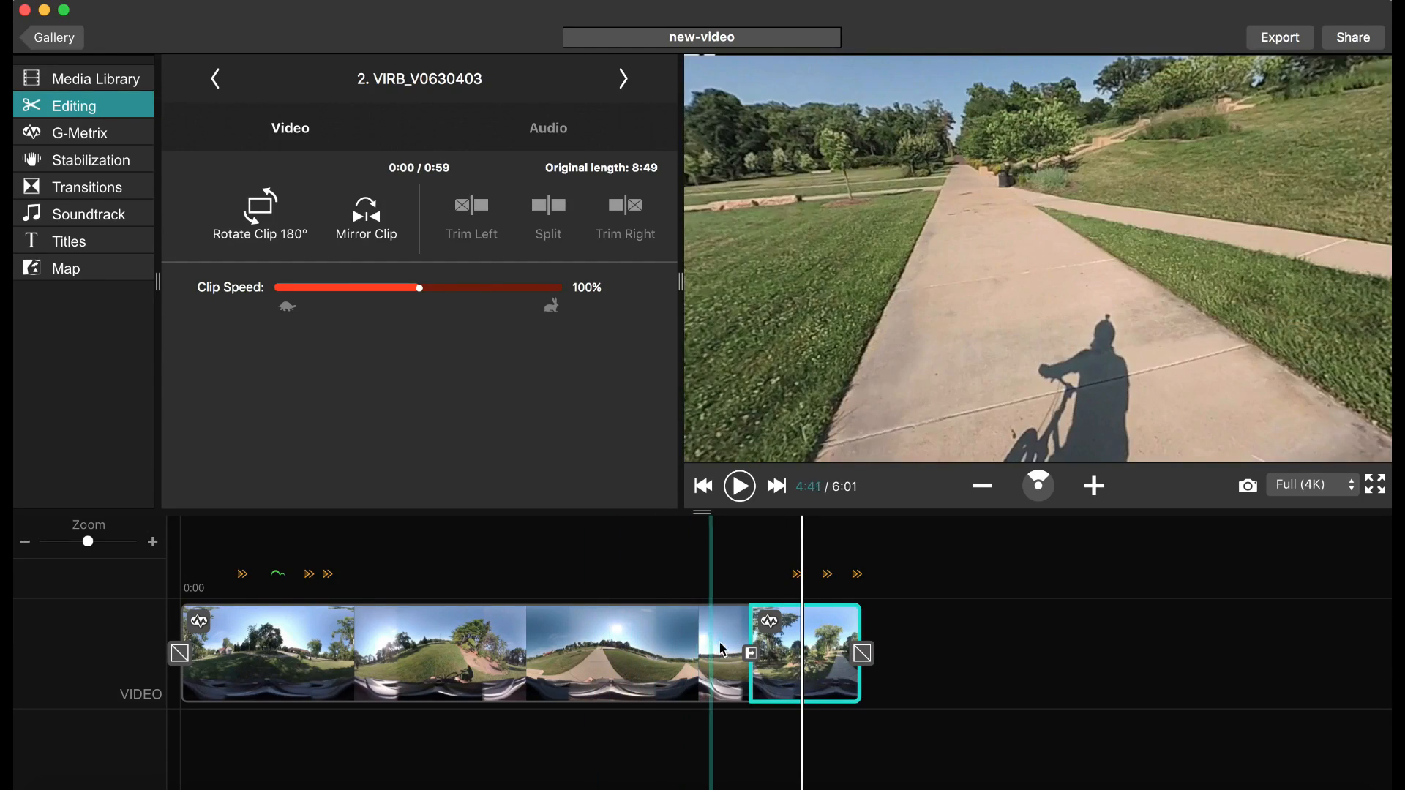
Play from 4:50 near the end of the first clip to preview the transition into the second clip
left_click(726, 643)
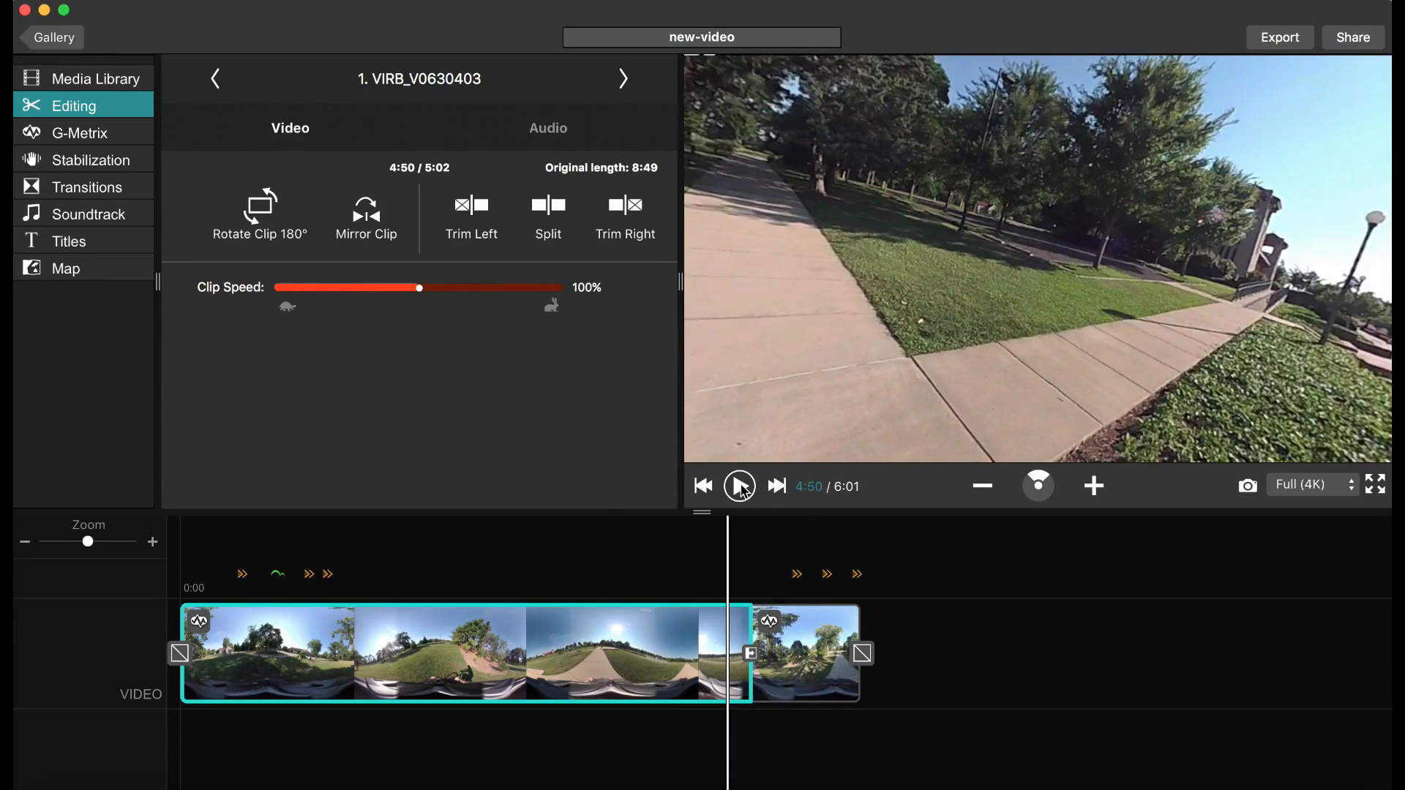
left_click(741, 488)
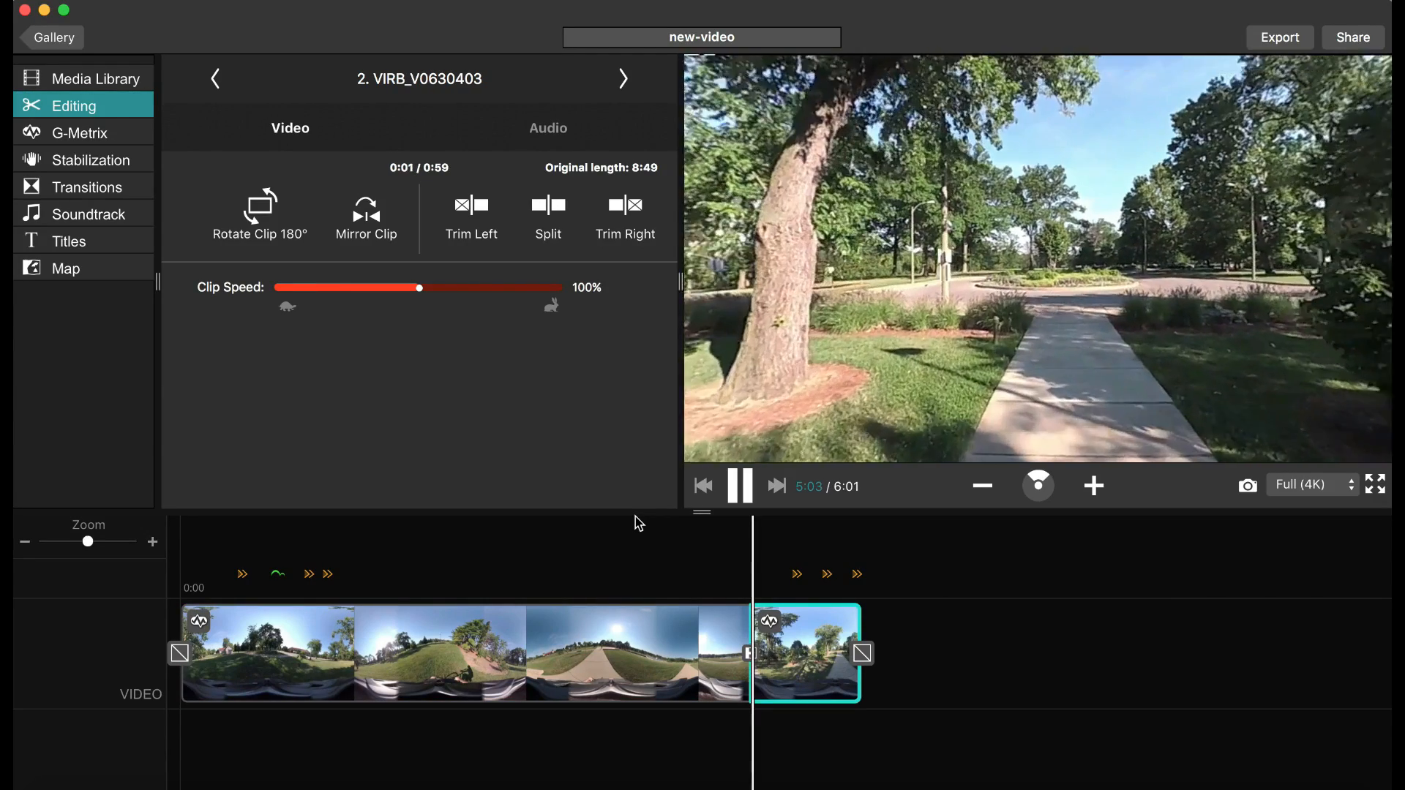
key("space")
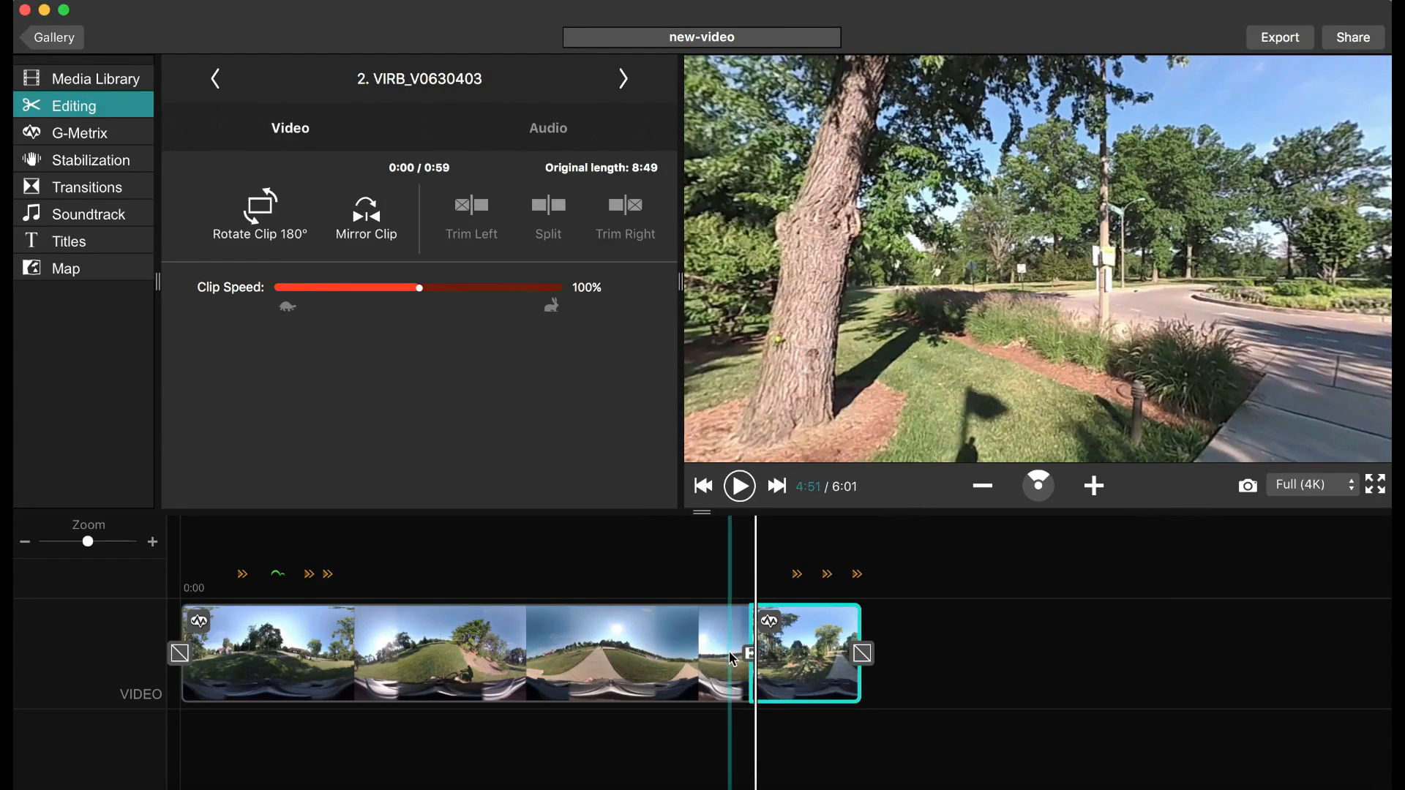
Split the first clip at 4:34 and apply a Slide Left transition at the new cut
left_click(730, 638)
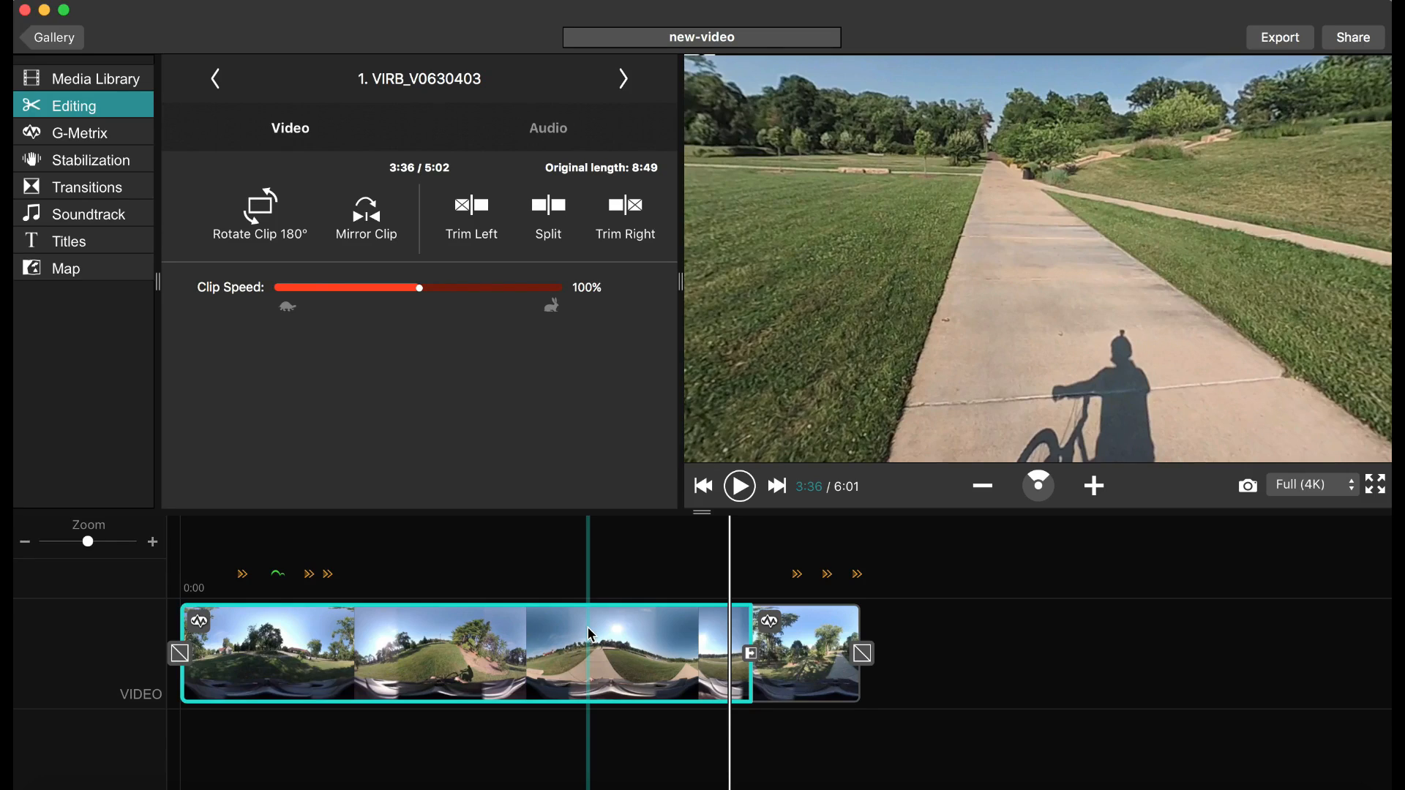
left_click(699, 662)
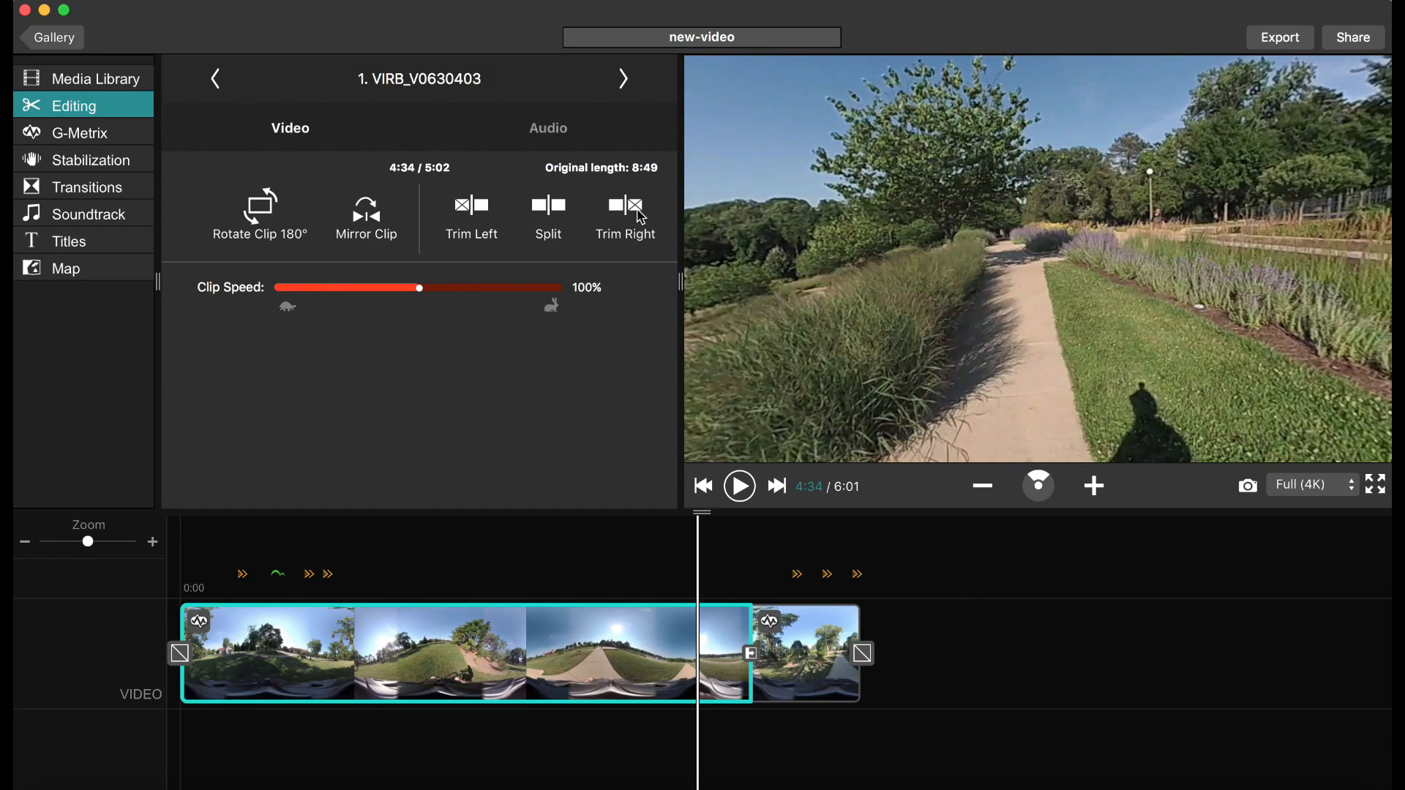
left_click(556, 215)
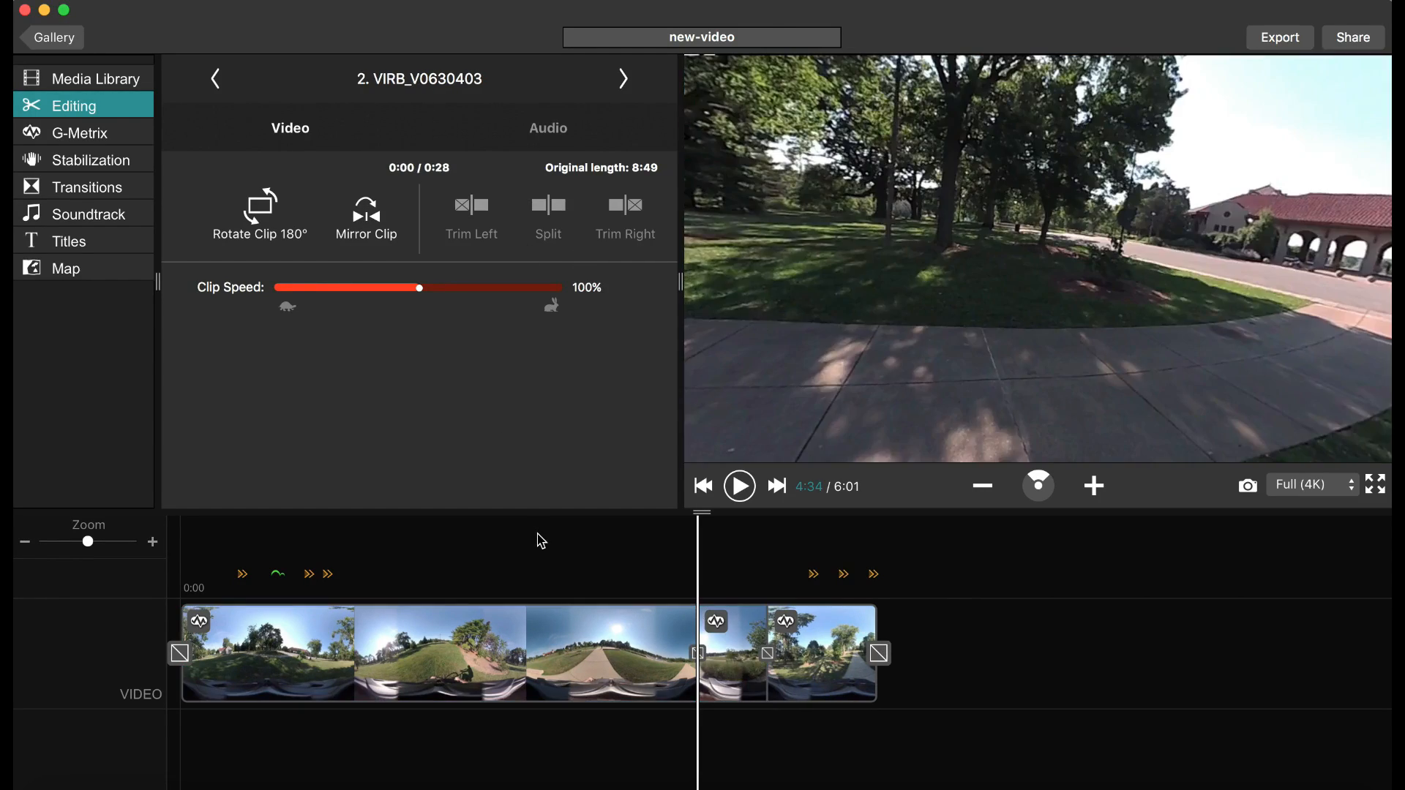
left_click(79, 192)
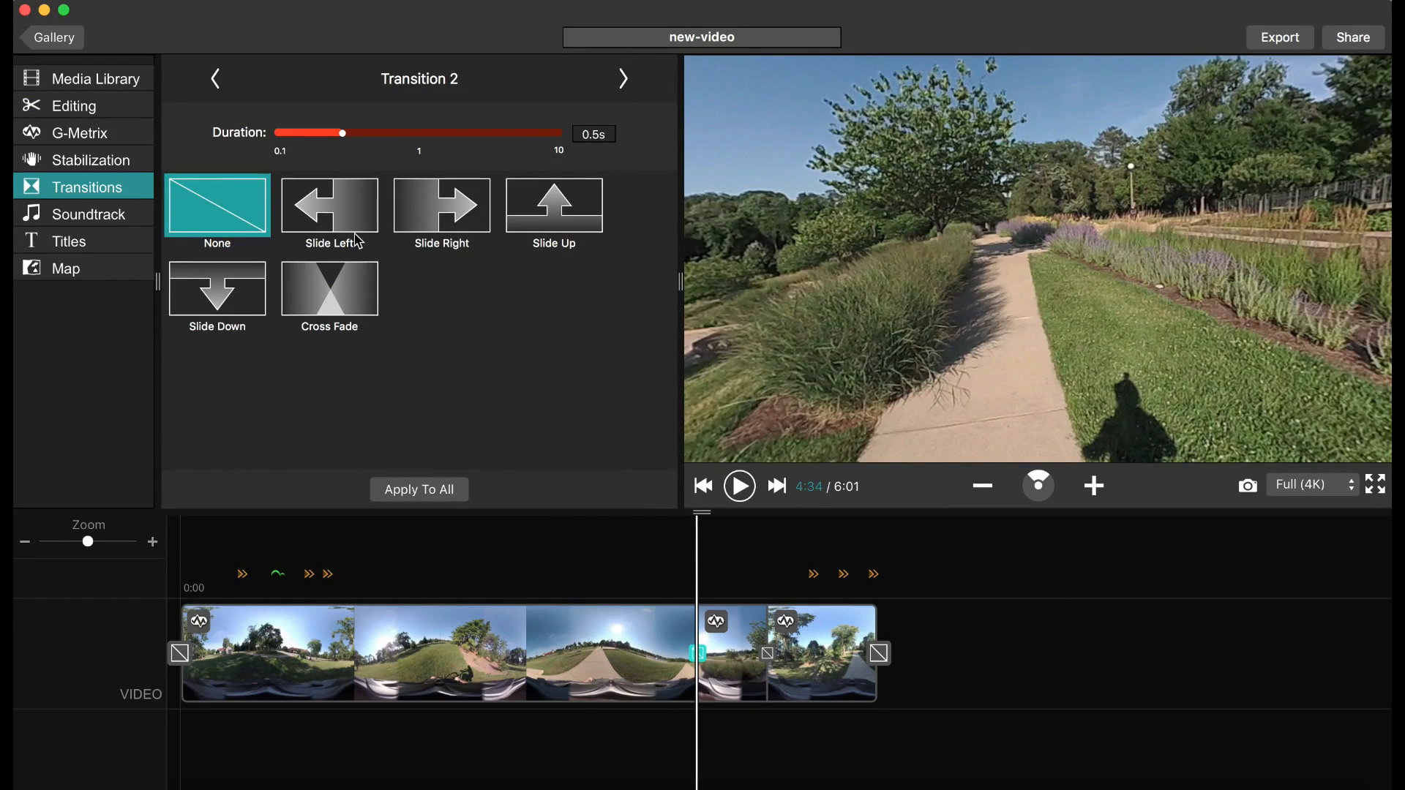
left_click(350, 222)
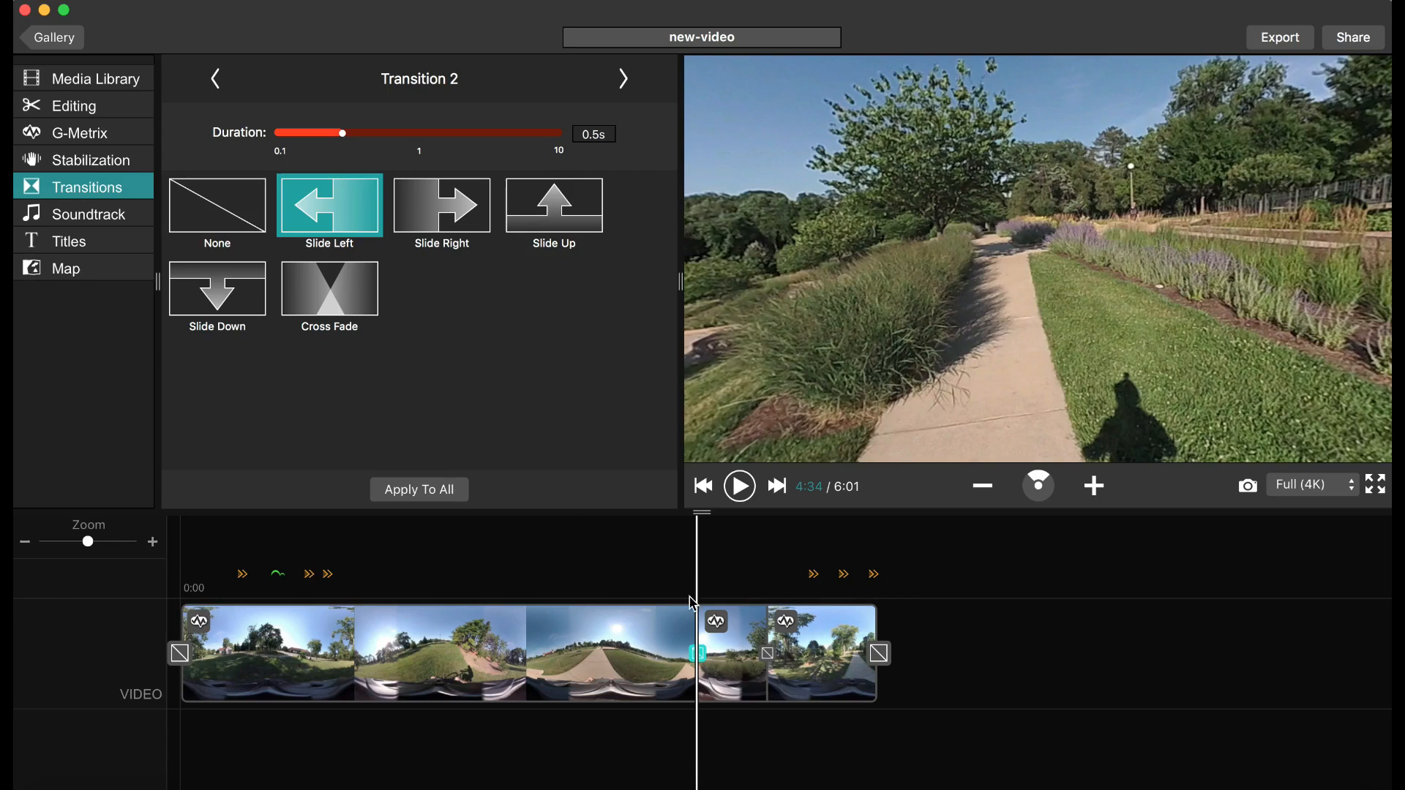
Split the first clip again at 4:05
left_click(619, 661)
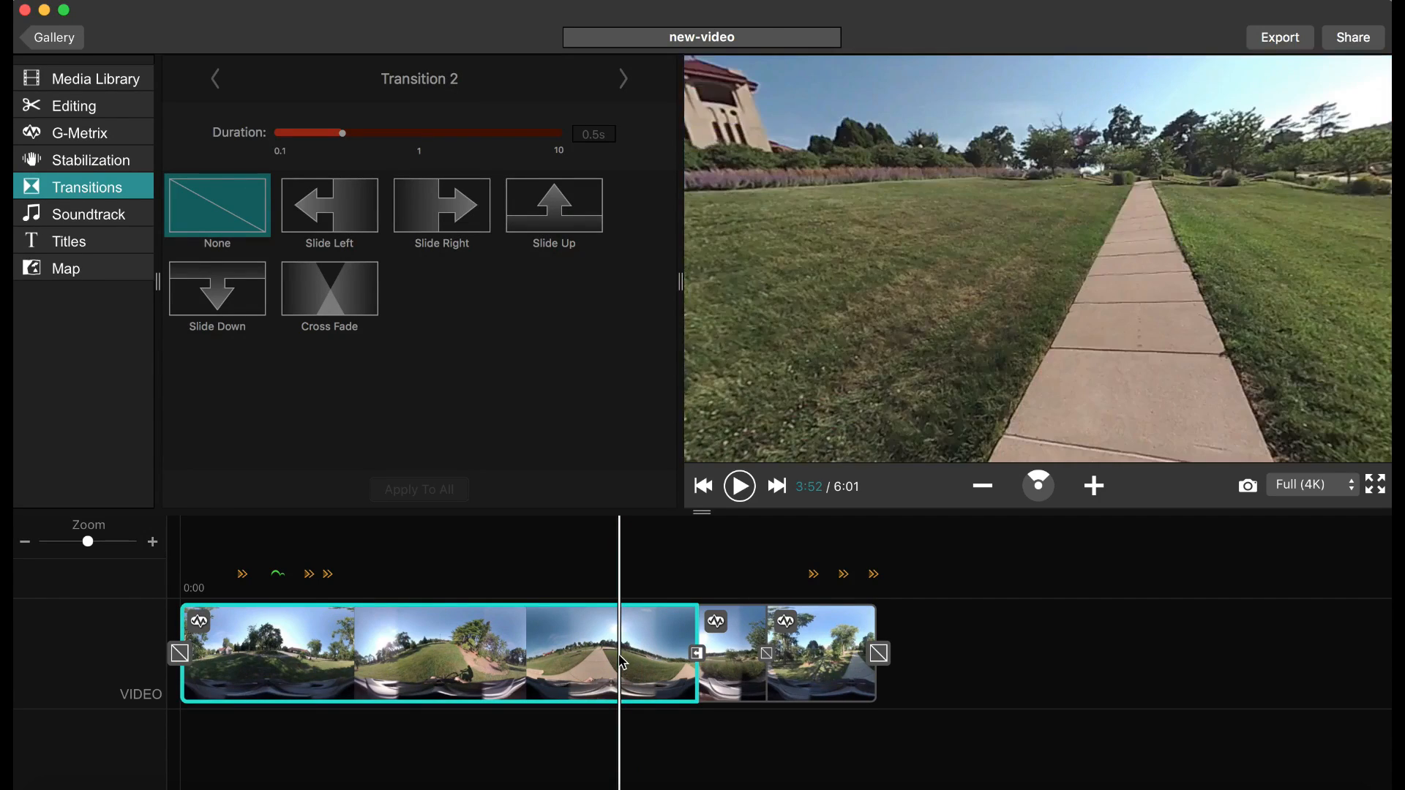
left_click(85, 109)
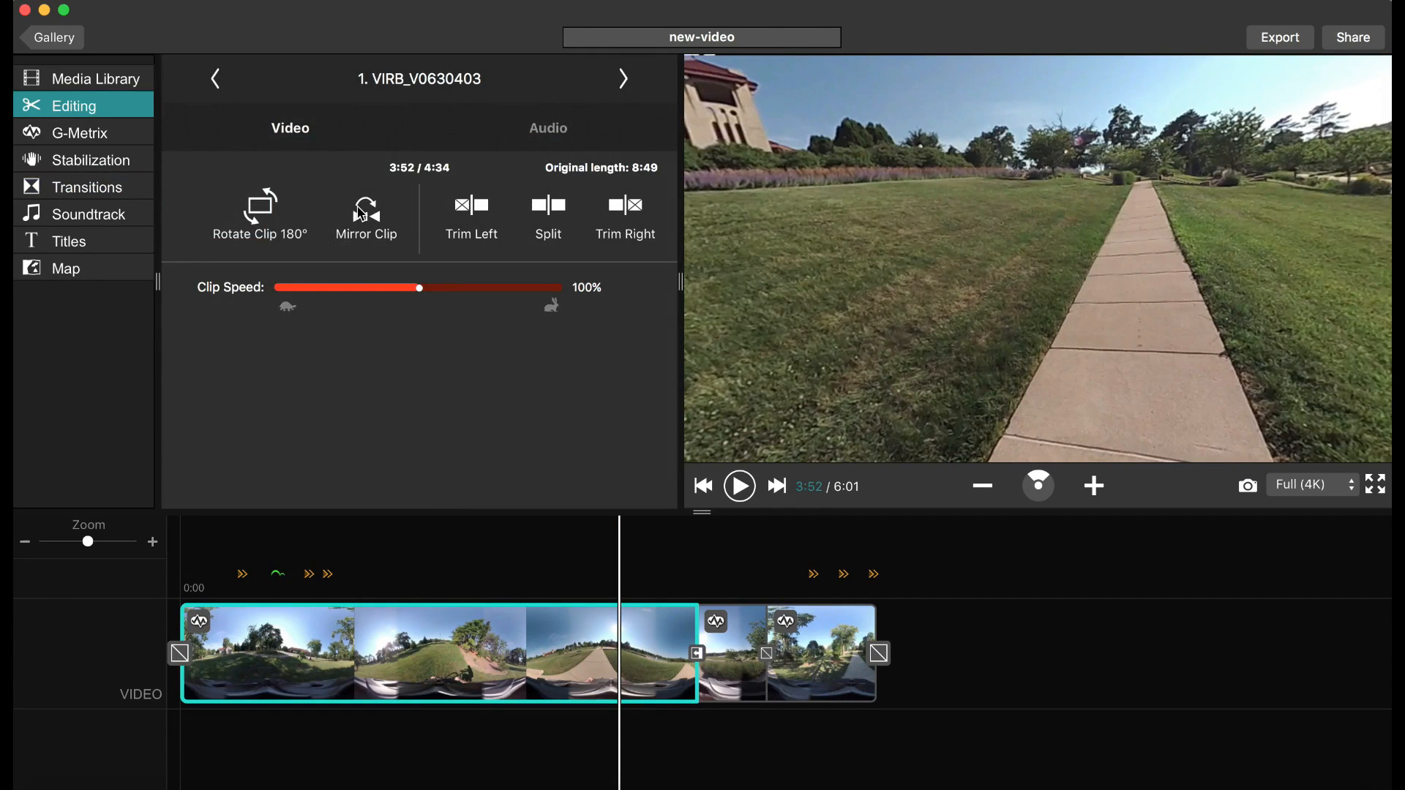
mouse_move(615, 598)
left_mouse_down()
mouse_move(659, 598)
mouse_move(642, 598)
left_mouse_up()
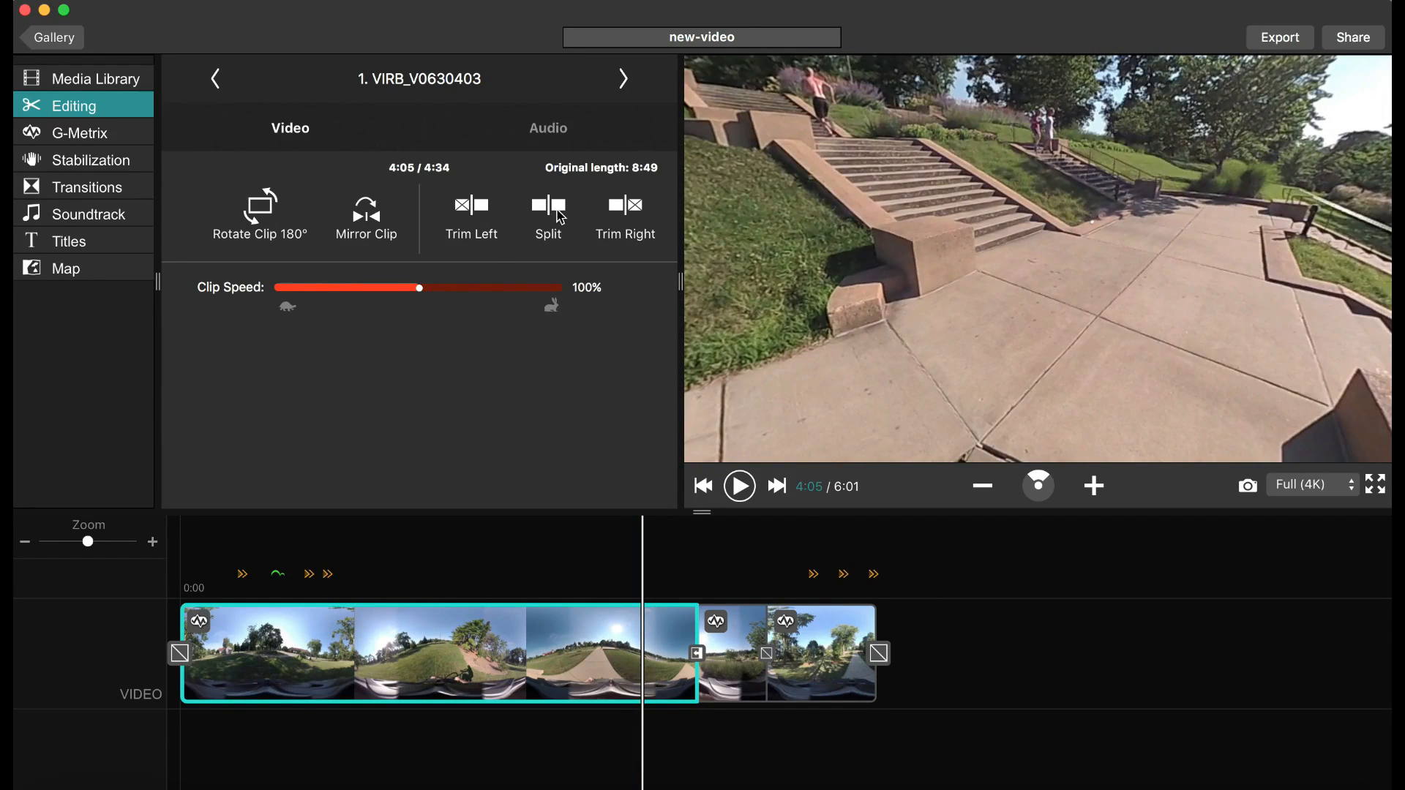
left_click(553, 211)
Apply a Slide Up transition between the third and fourth clips
left_click(89, 189)
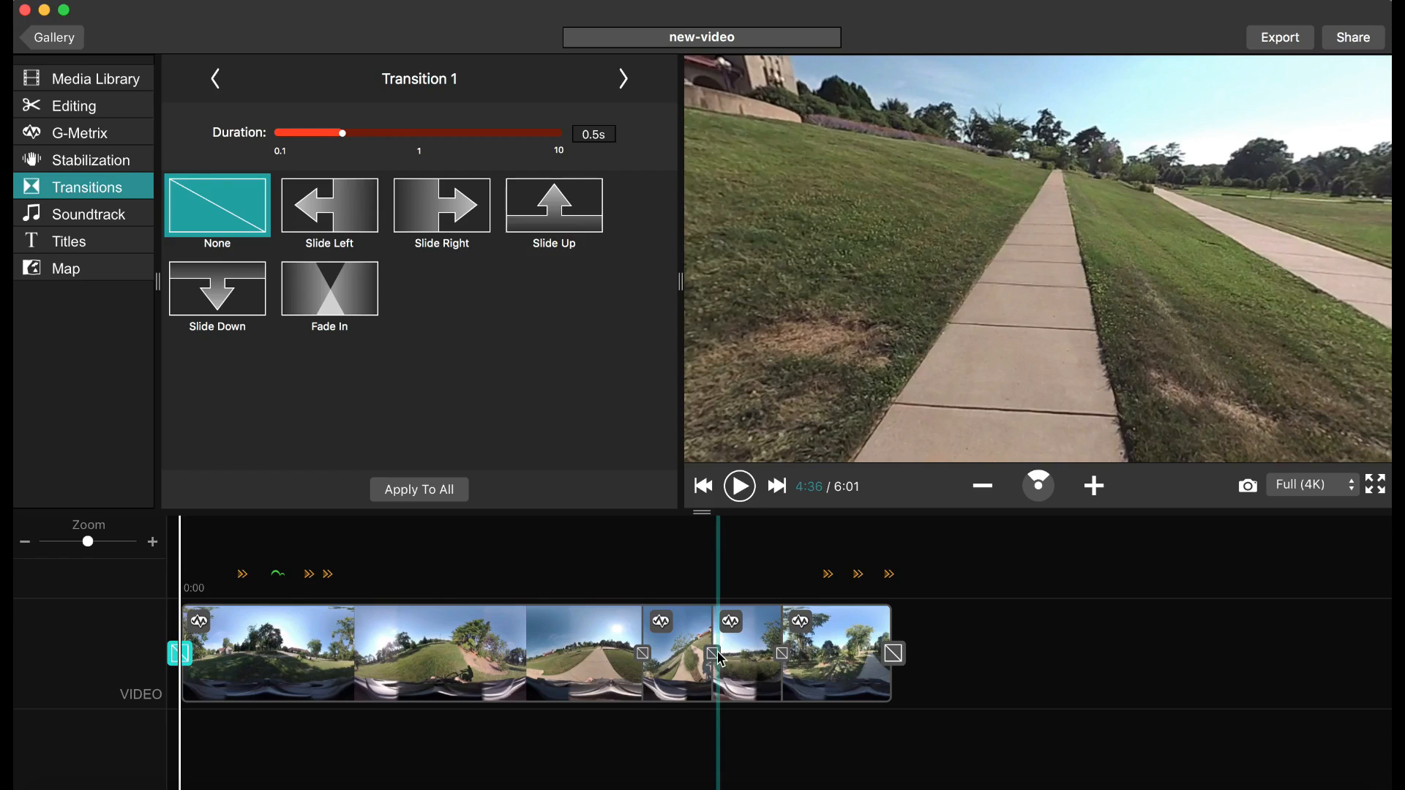
left_click(782, 652)
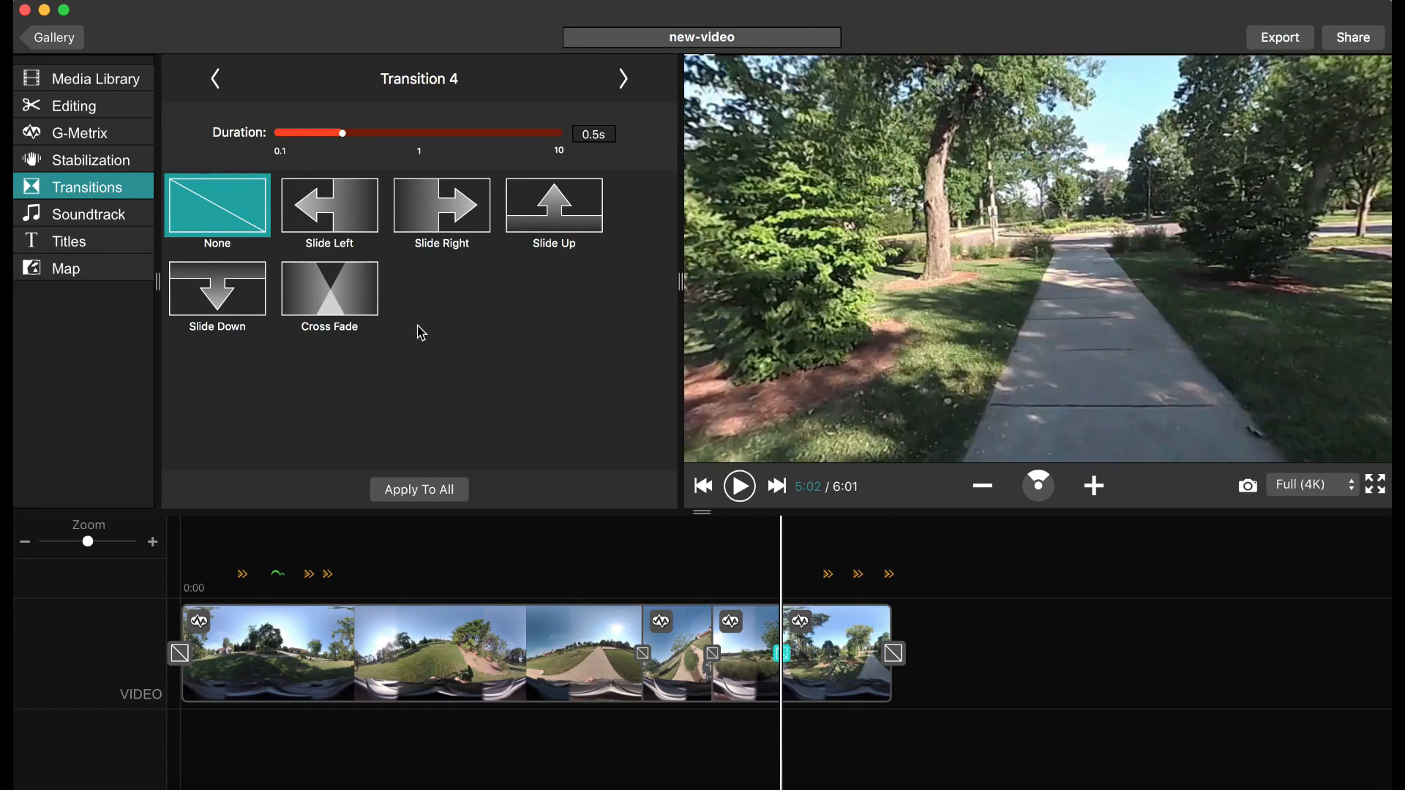
left_click(551, 226)
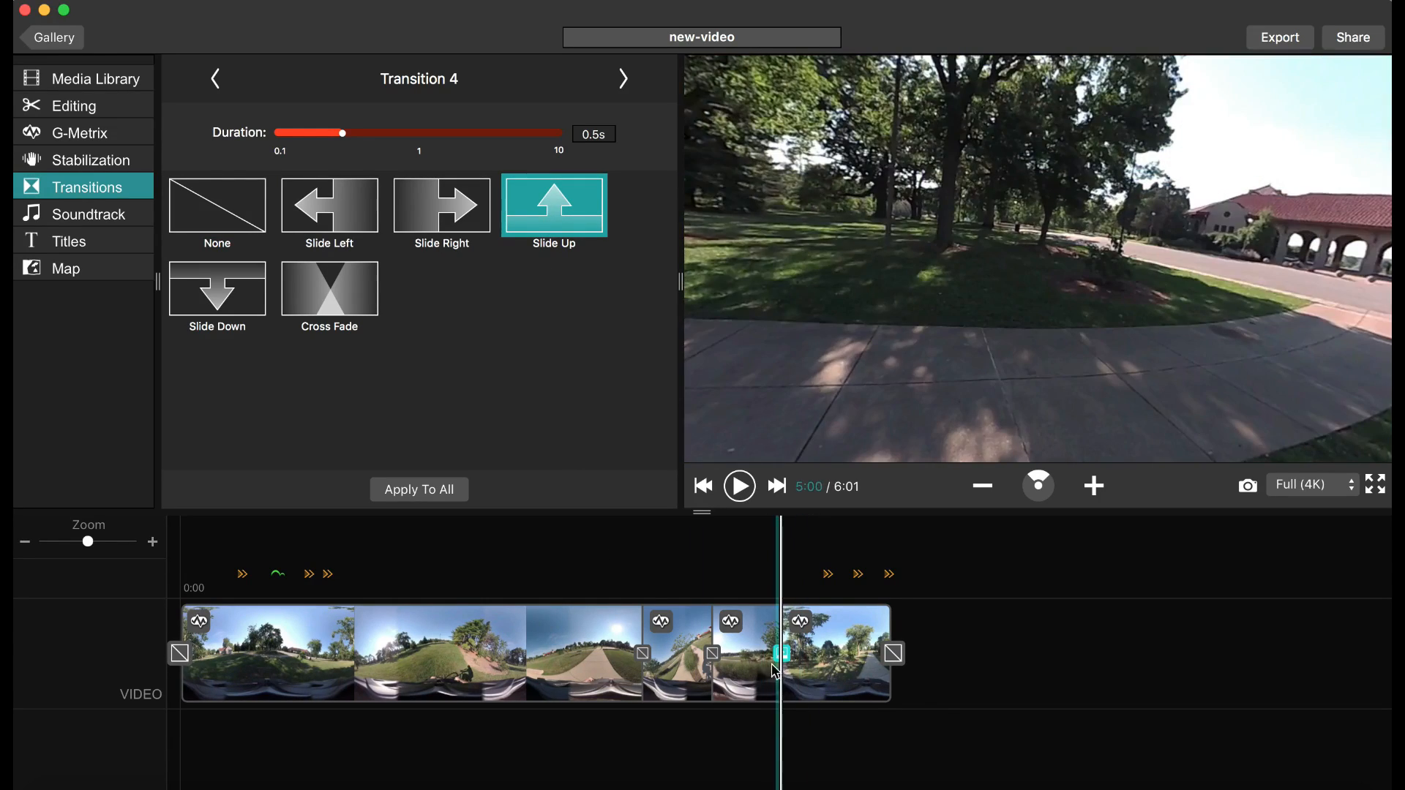
Apply a Slide Right transition between the second and third clips and a Slide Left transition between the first and second clips
left_click(712, 653)
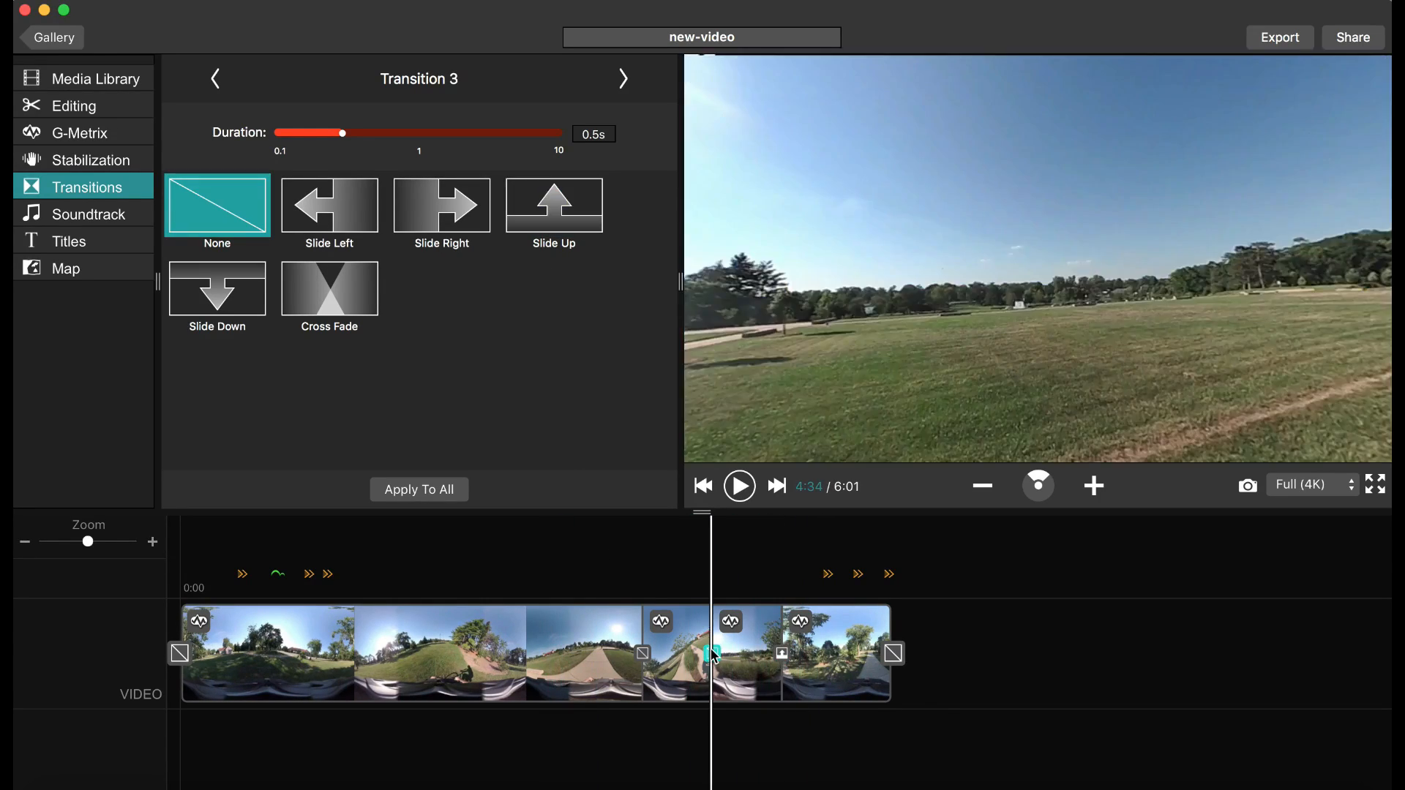
left_click(441, 228)
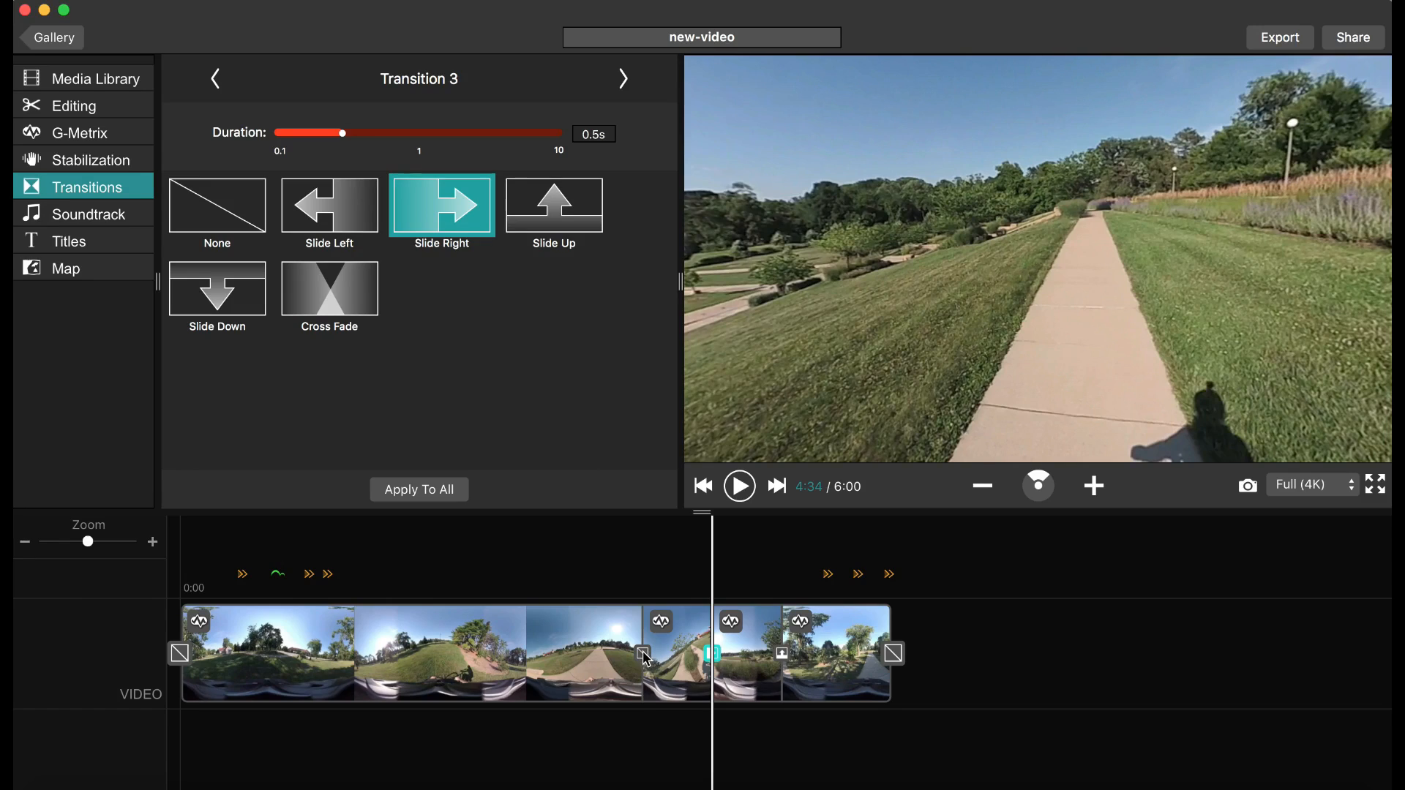
left_click(644, 653)
left_click(337, 223)
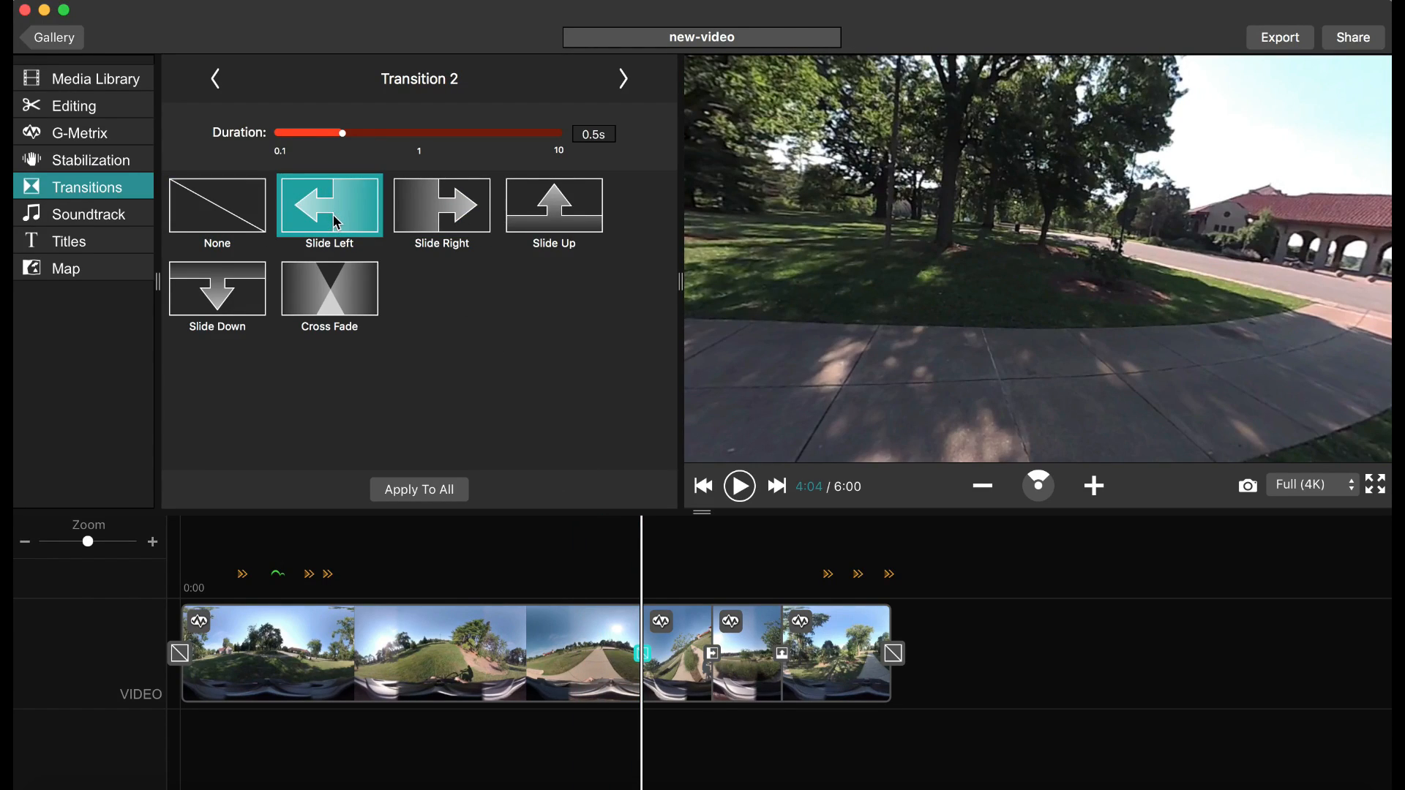
left_click(590, 653)
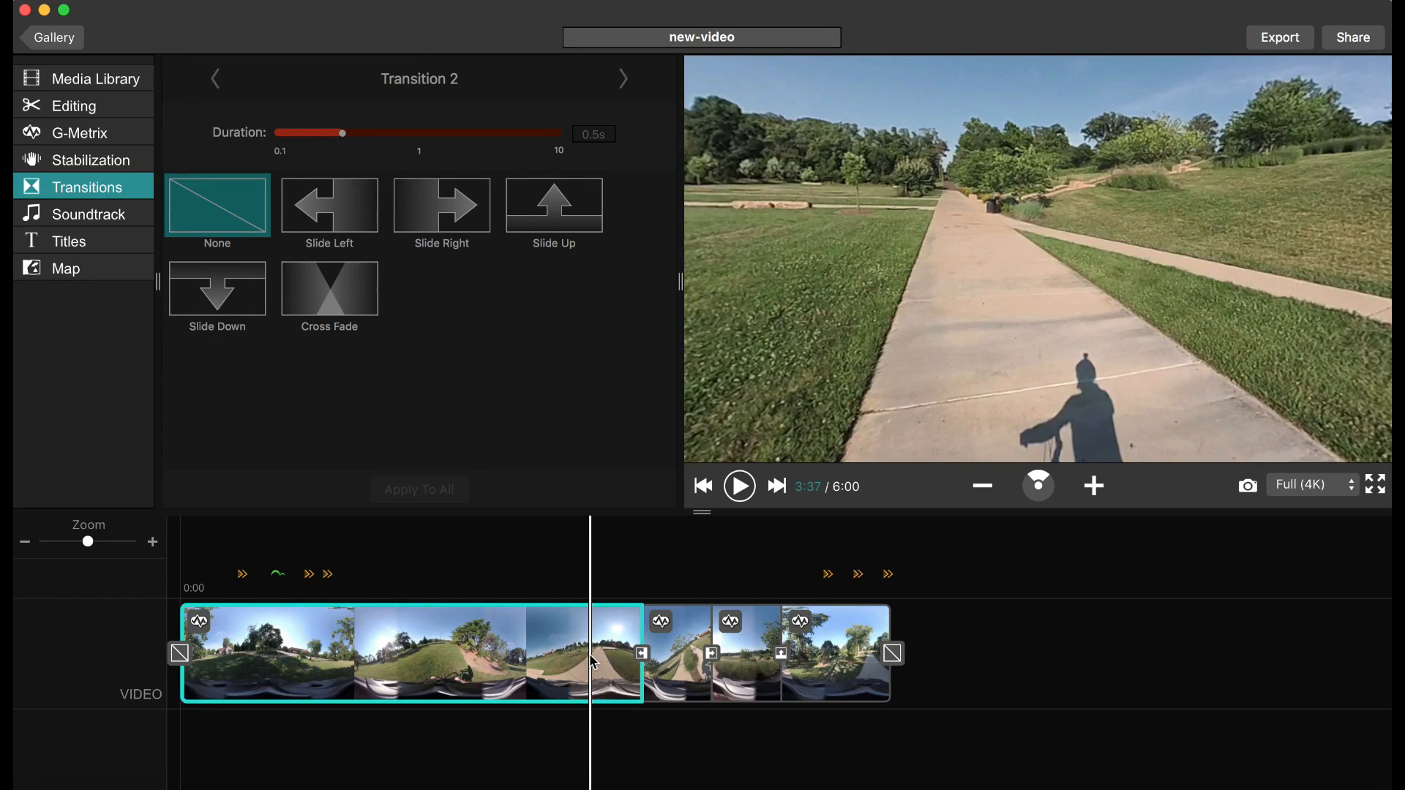
Split the first clip at 3:37 and apply a Slide Left transition between the second and third clips
left_click(87, 110)
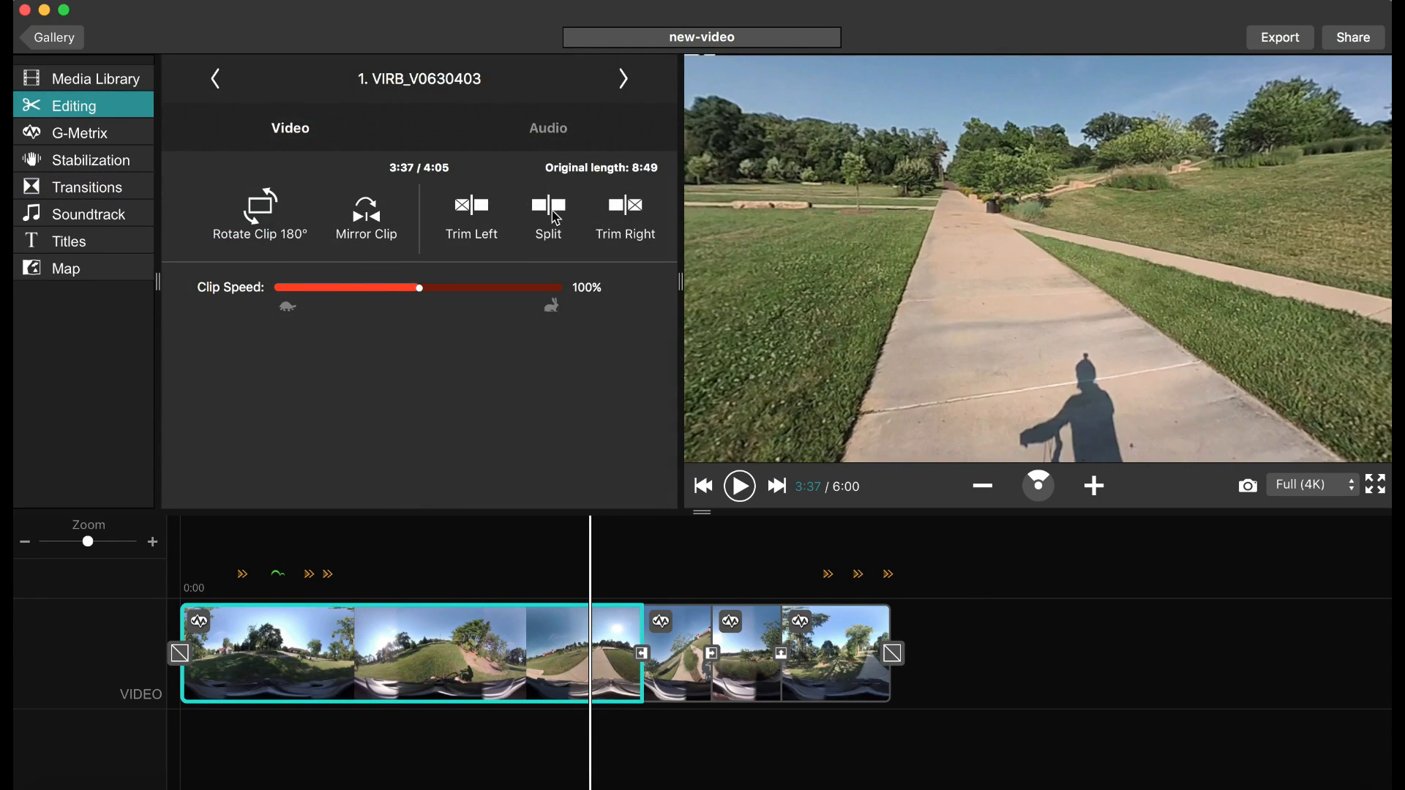
left_click(556, 217)
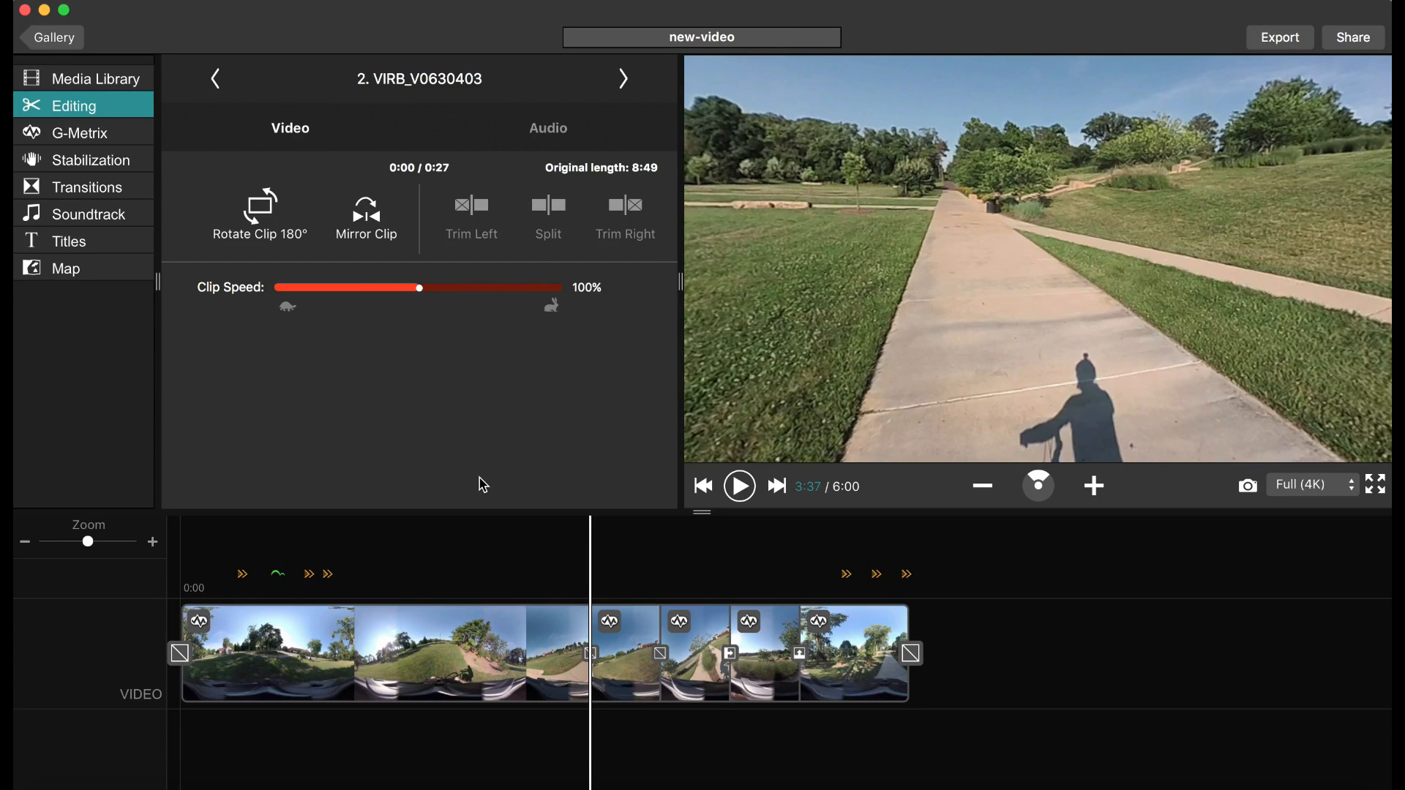
left_click(481, 676)
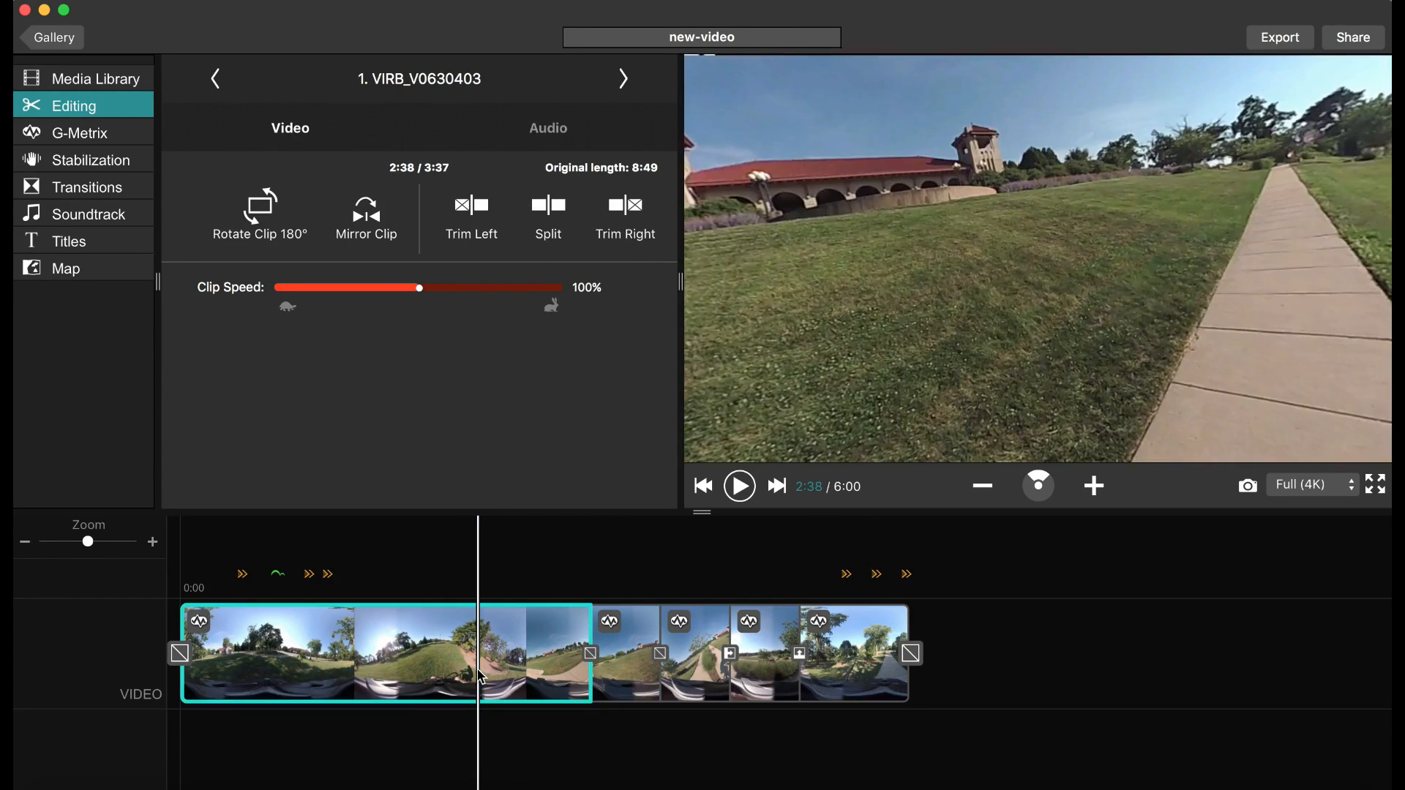
left_click(663, 655)
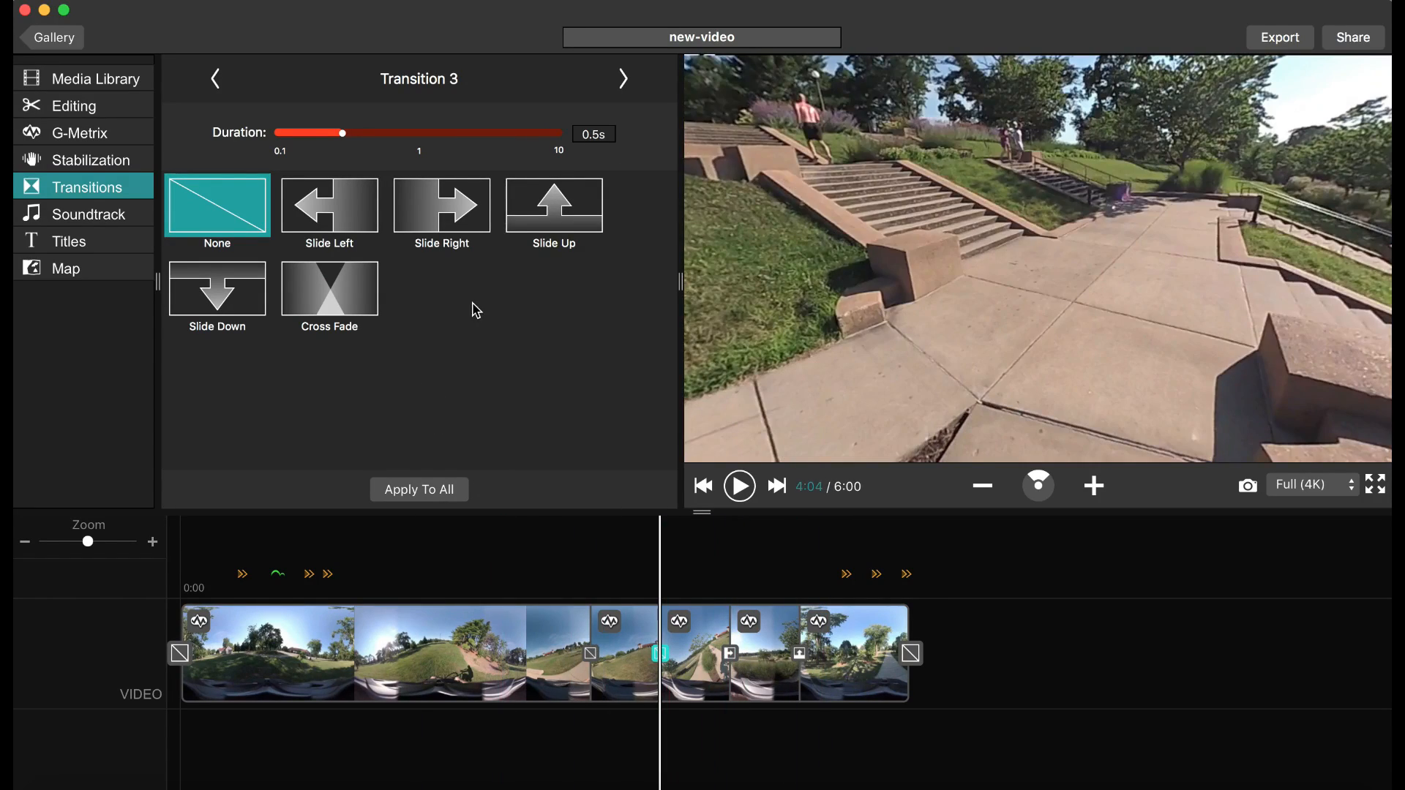
left_click(331, 212)
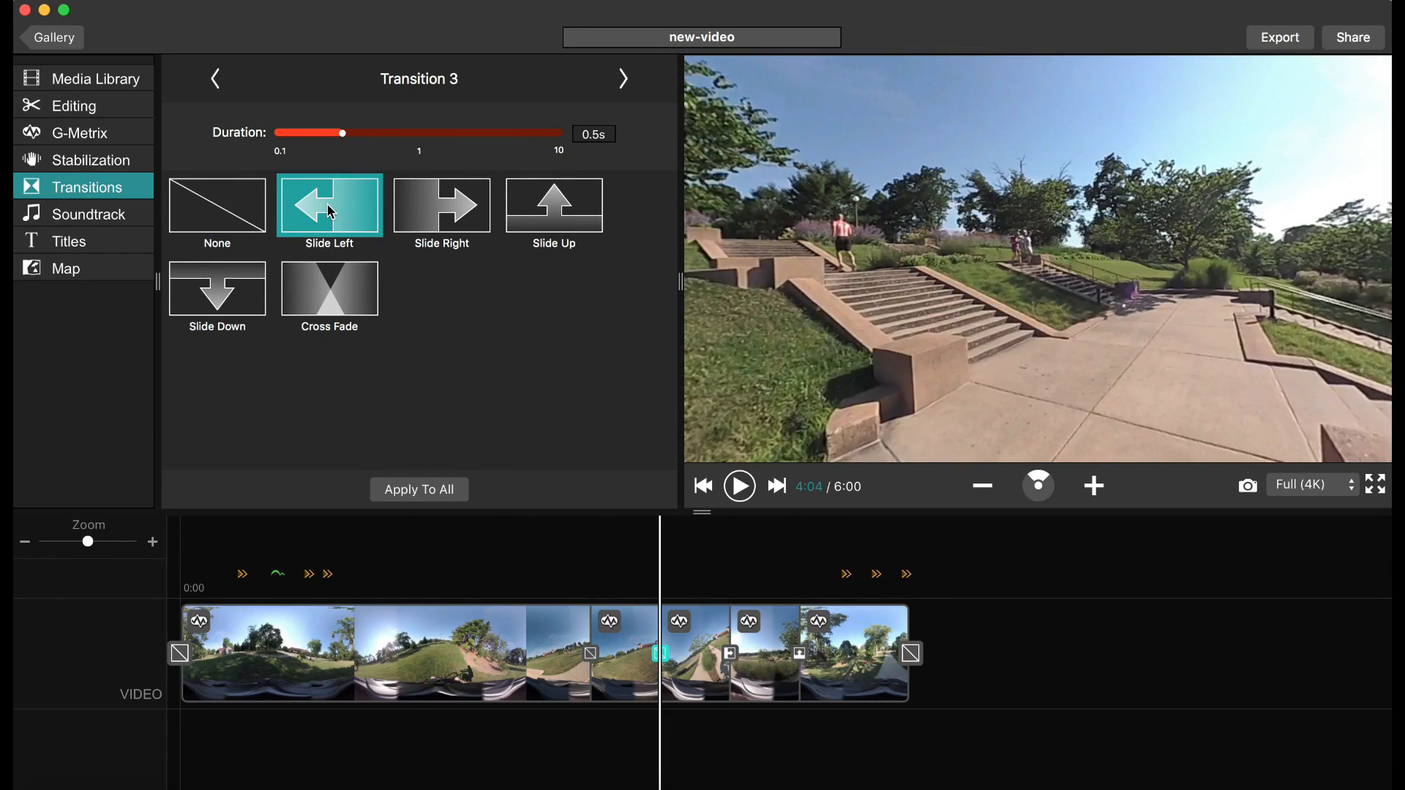
Split the first clip at 3:04
left_click(512, 663)
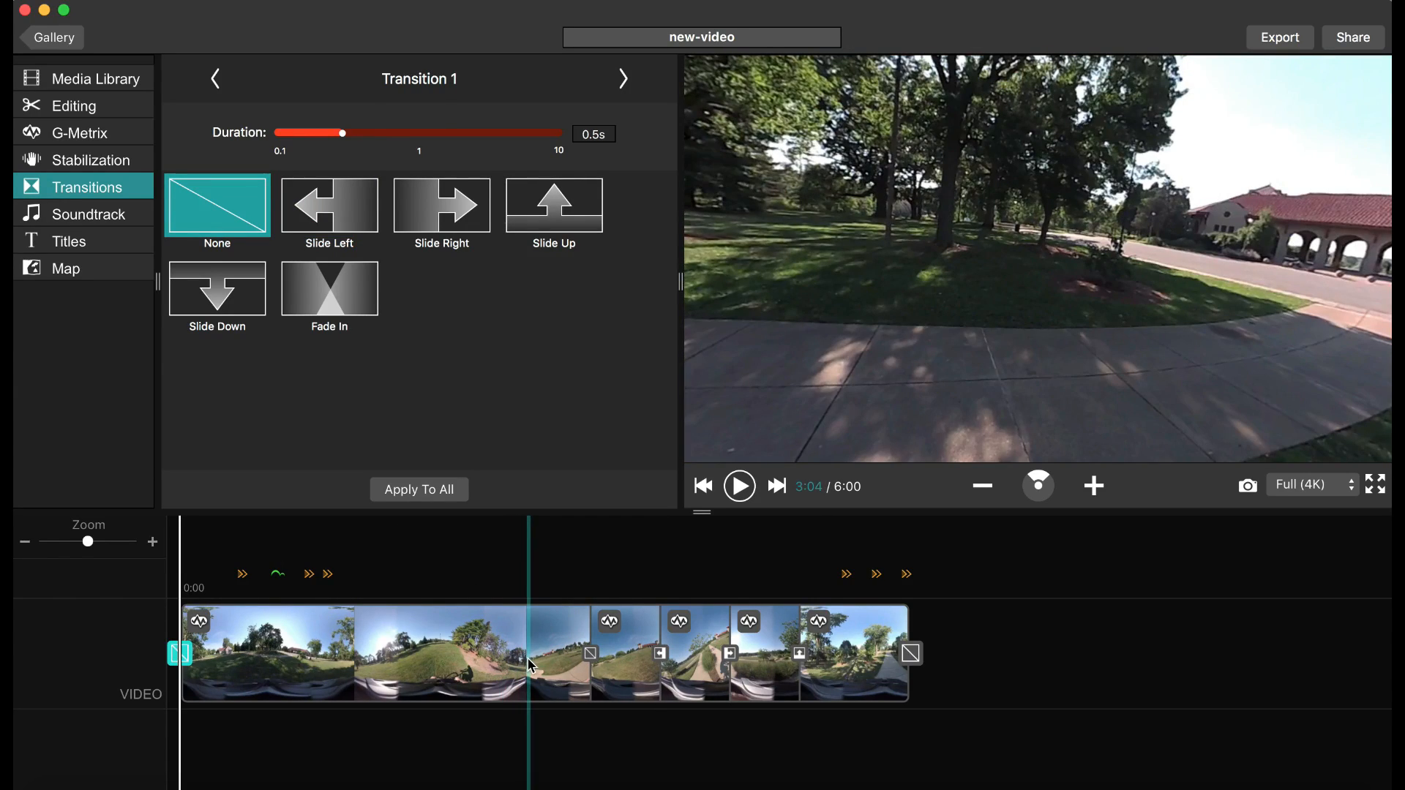
left_click(90, 108)
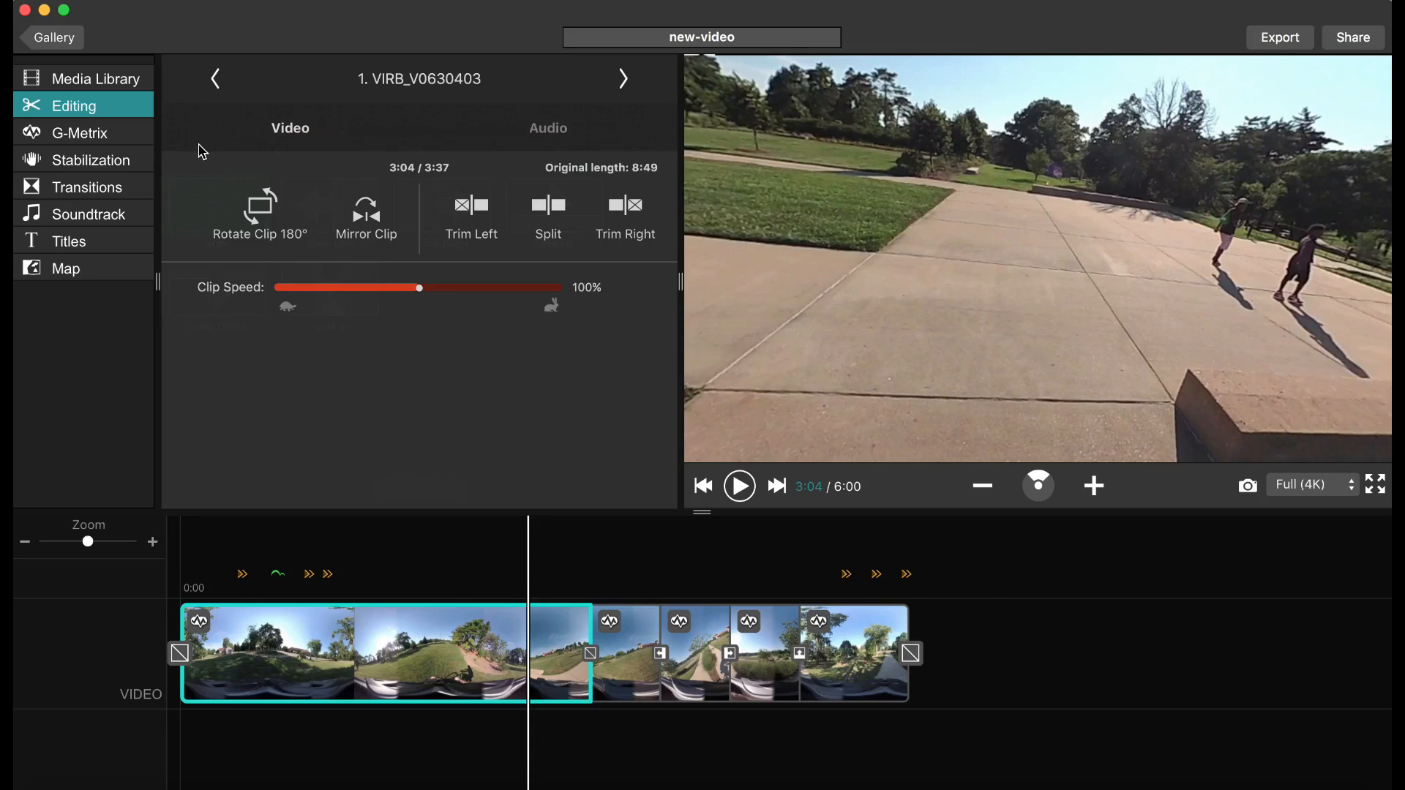
left_click(550, 220)
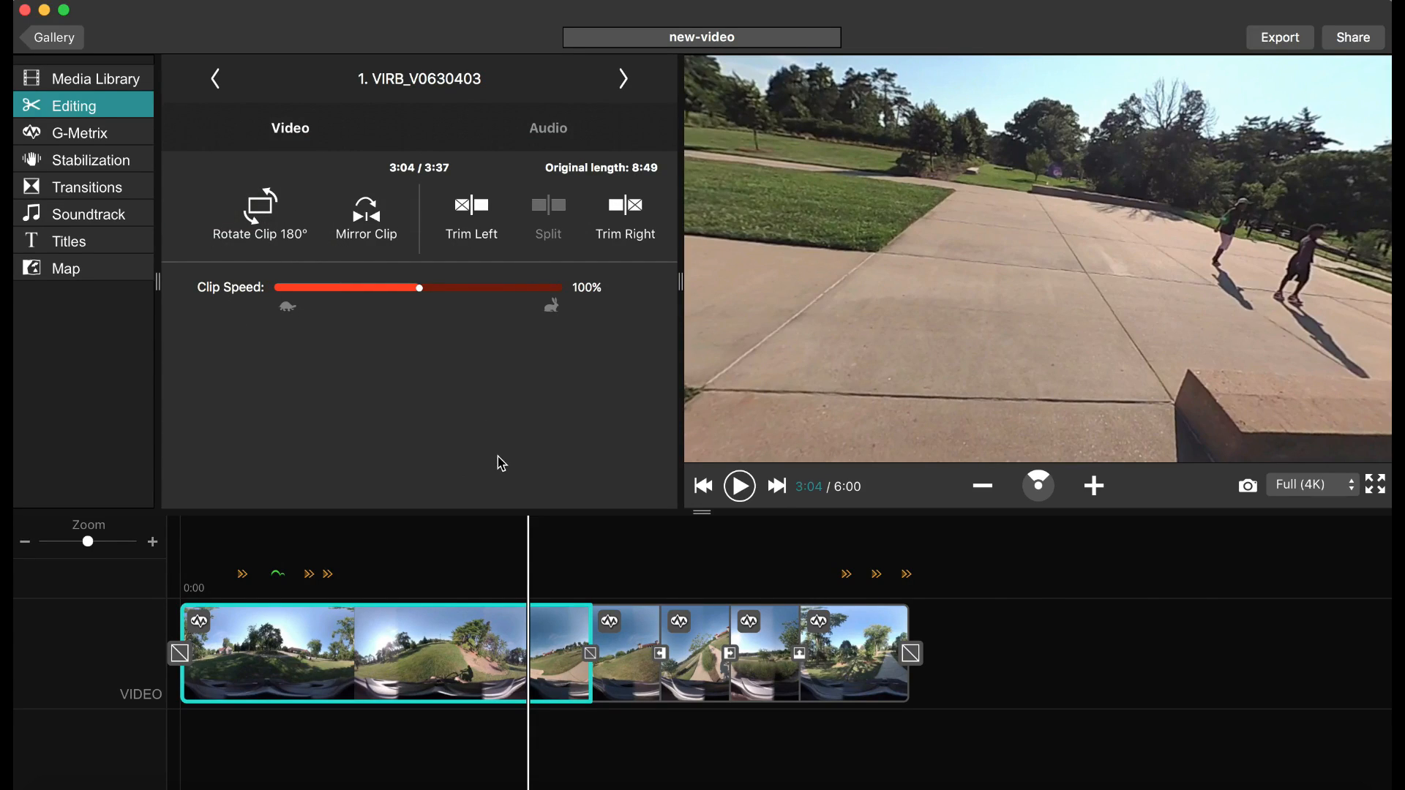
Apply a Slide Down transition between the second and third clips and a Cross Fade between the first and second clips
left_click(599, 655)
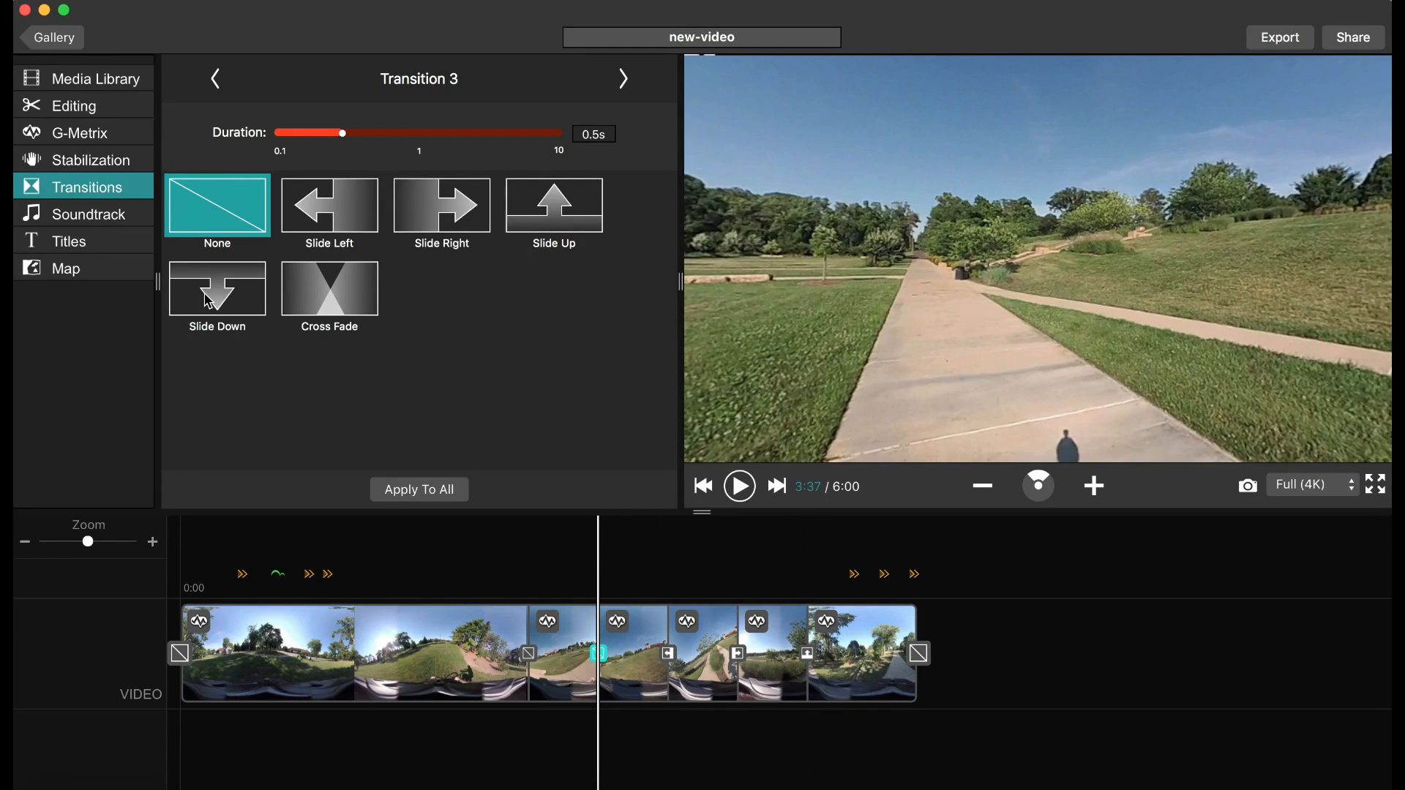
left_click(209, 301)
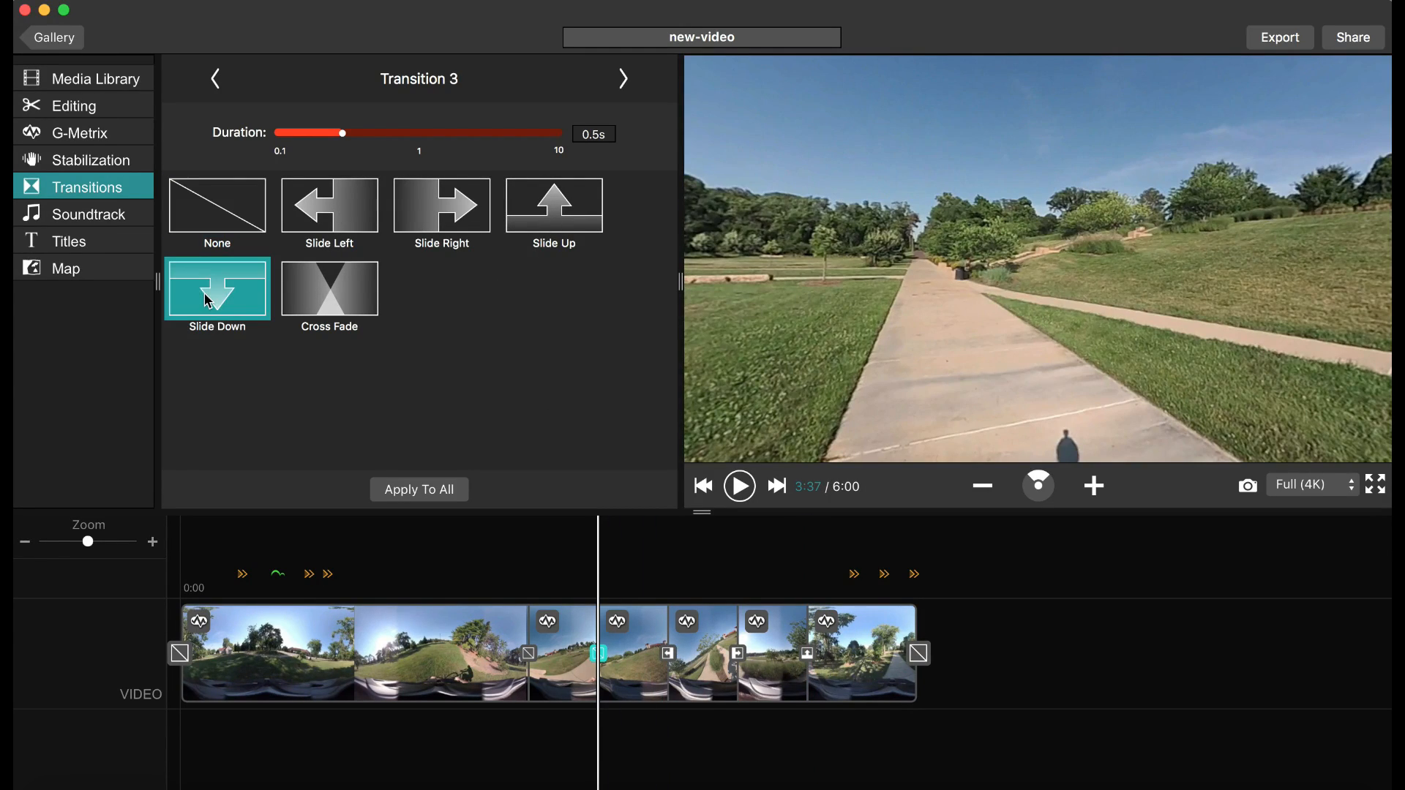
left_click(530, 655)
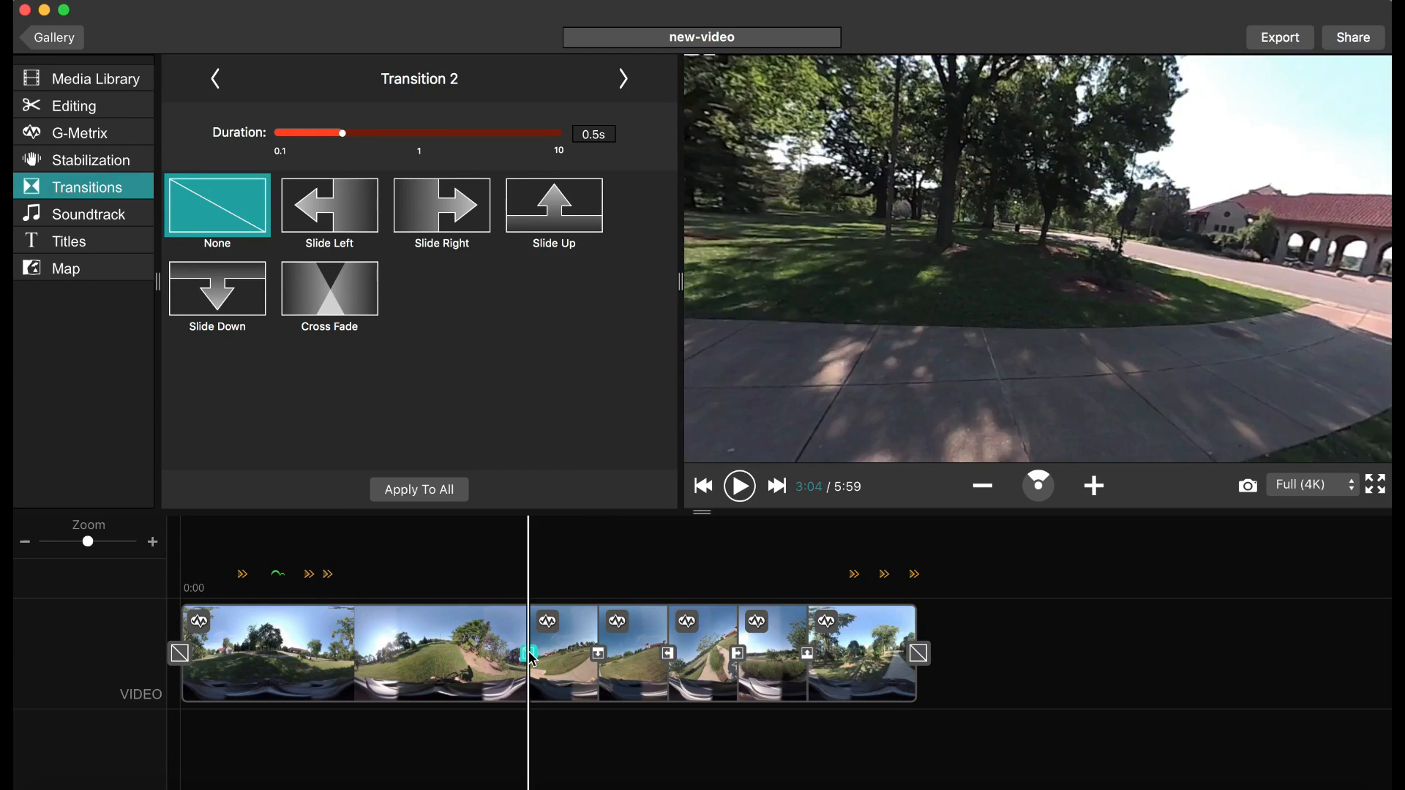
left_click(360, 312)
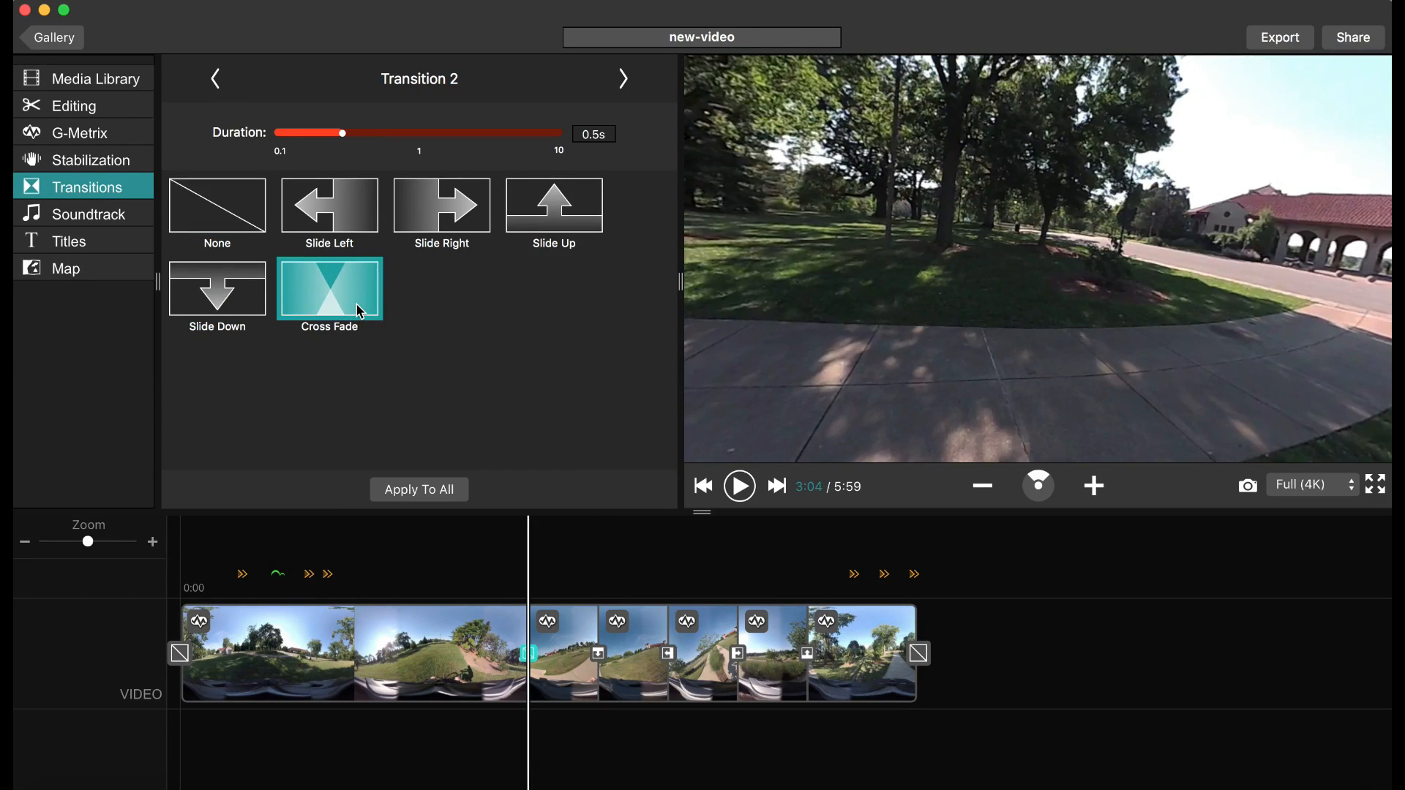
Play back the Cross Fade between the first and second clips, stop, and select the first clip
left_click(756, 489)
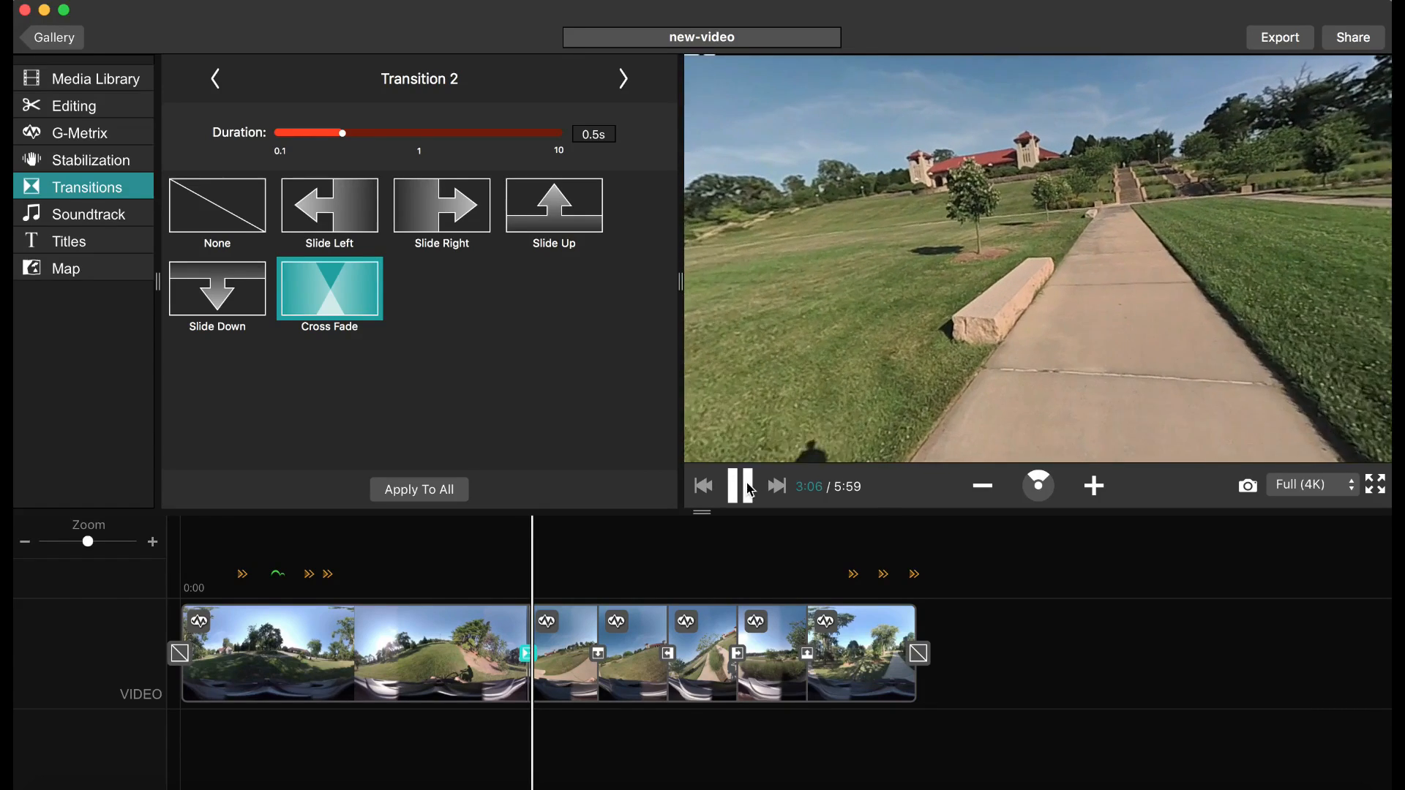
left_click(748, 488)
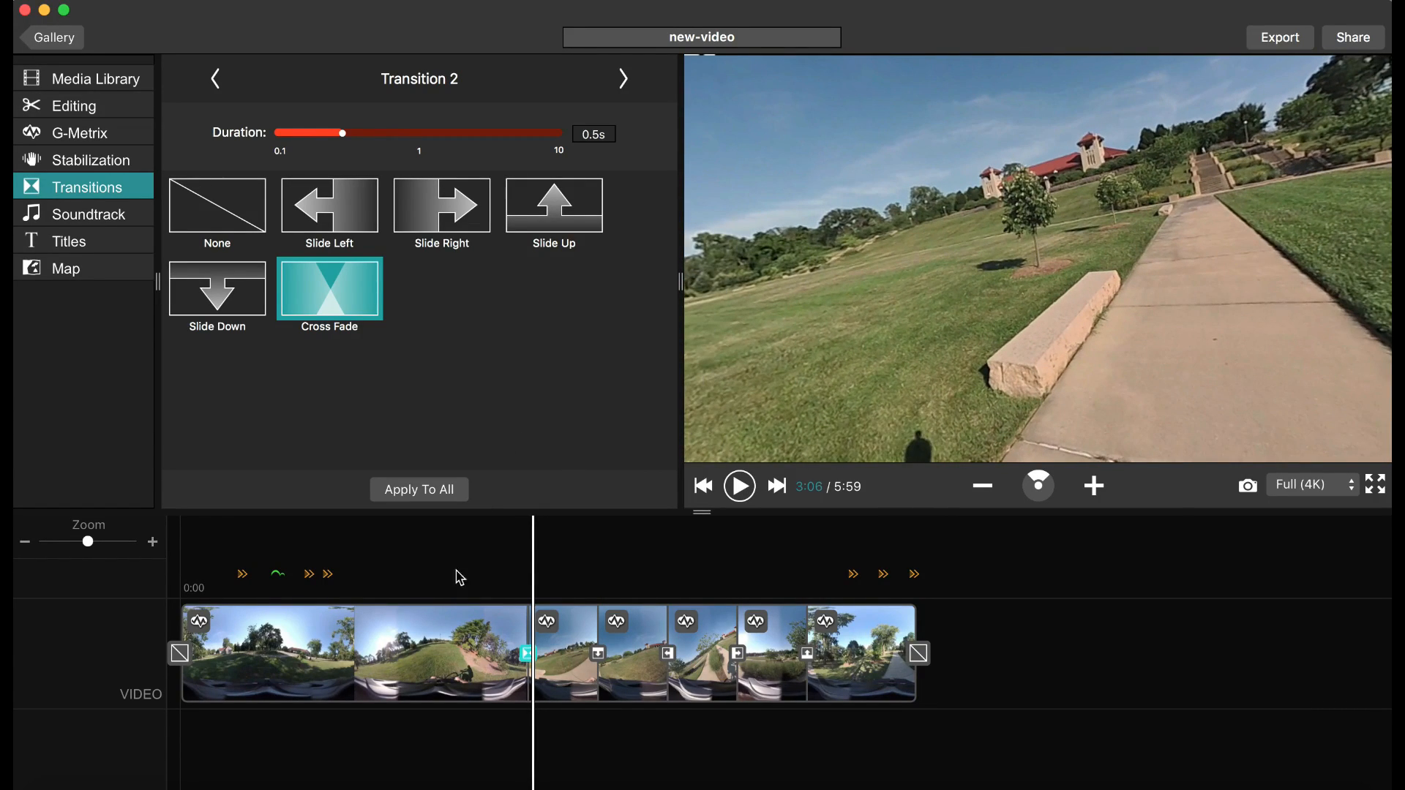
left_click(501, 647)
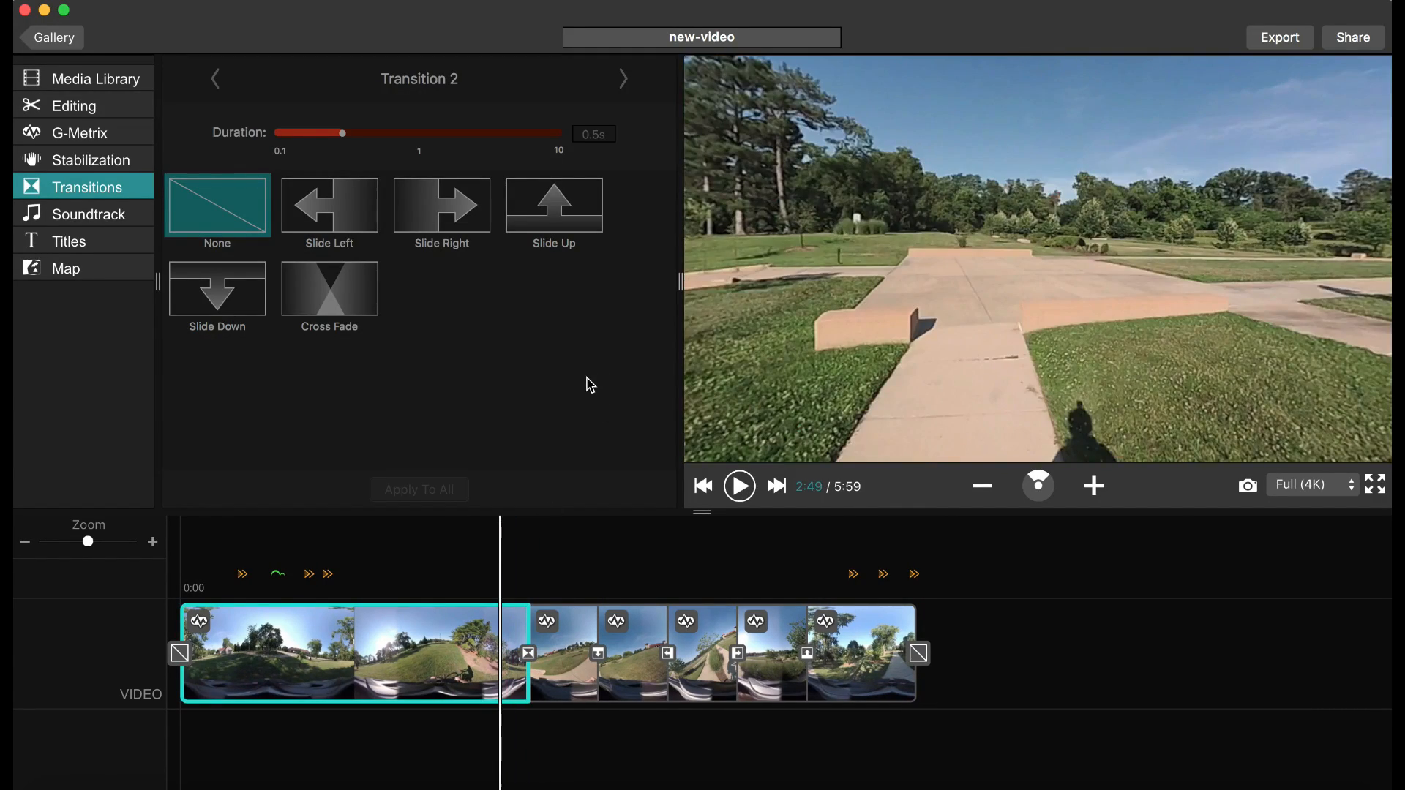
Browse the built-in soundtracks and listen to a preview of the Thrill track
left_click(89, 170)
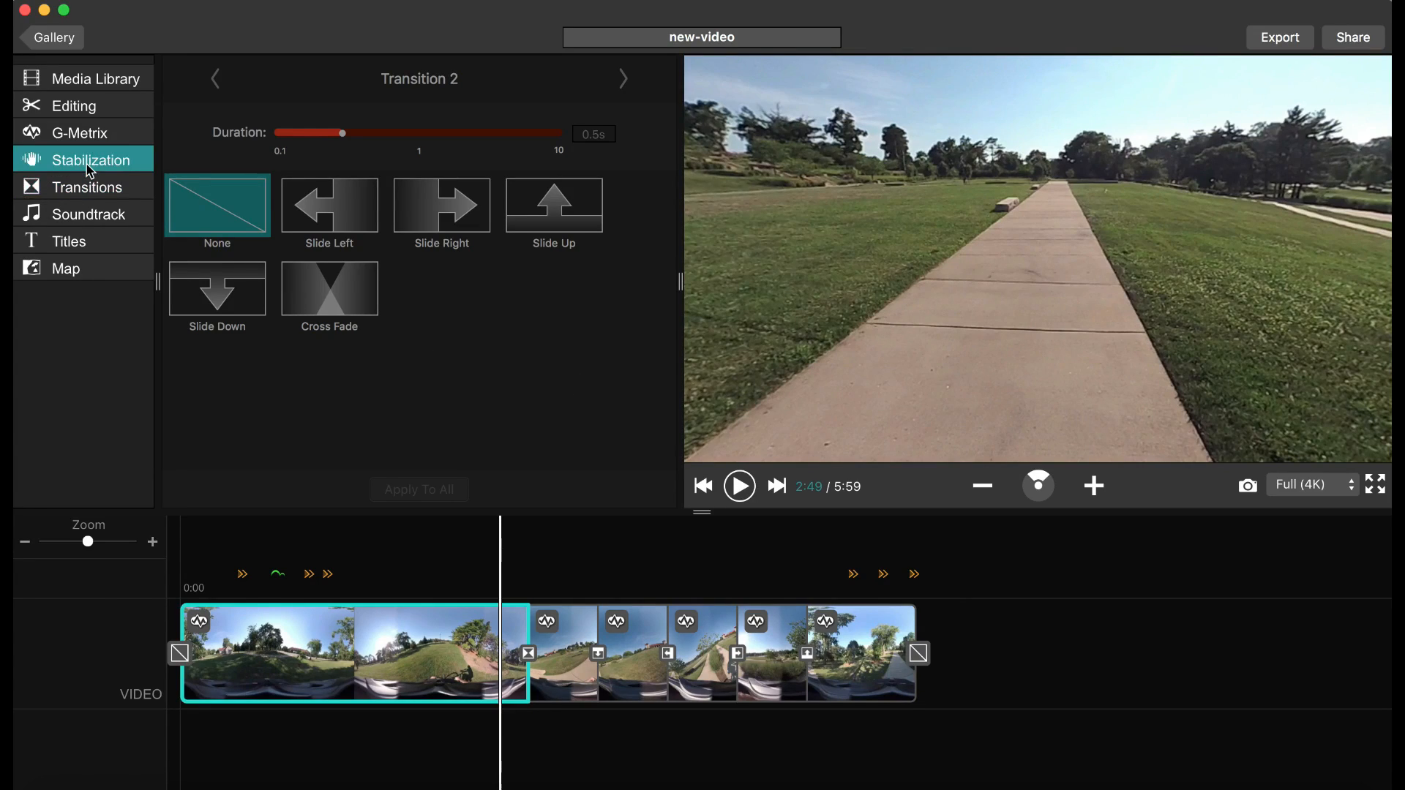
left_click(93, 213)
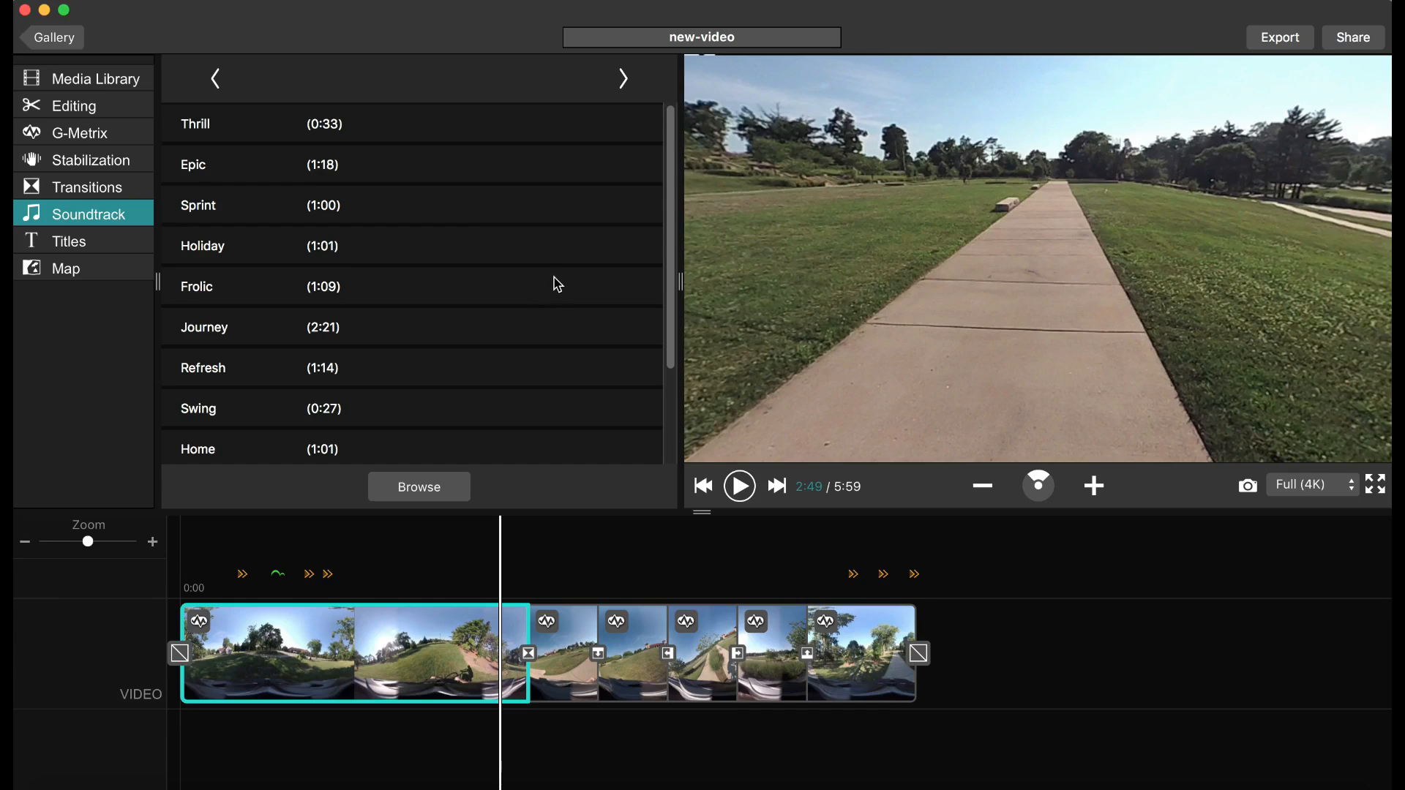
scroll(558, 285, "down", 3)
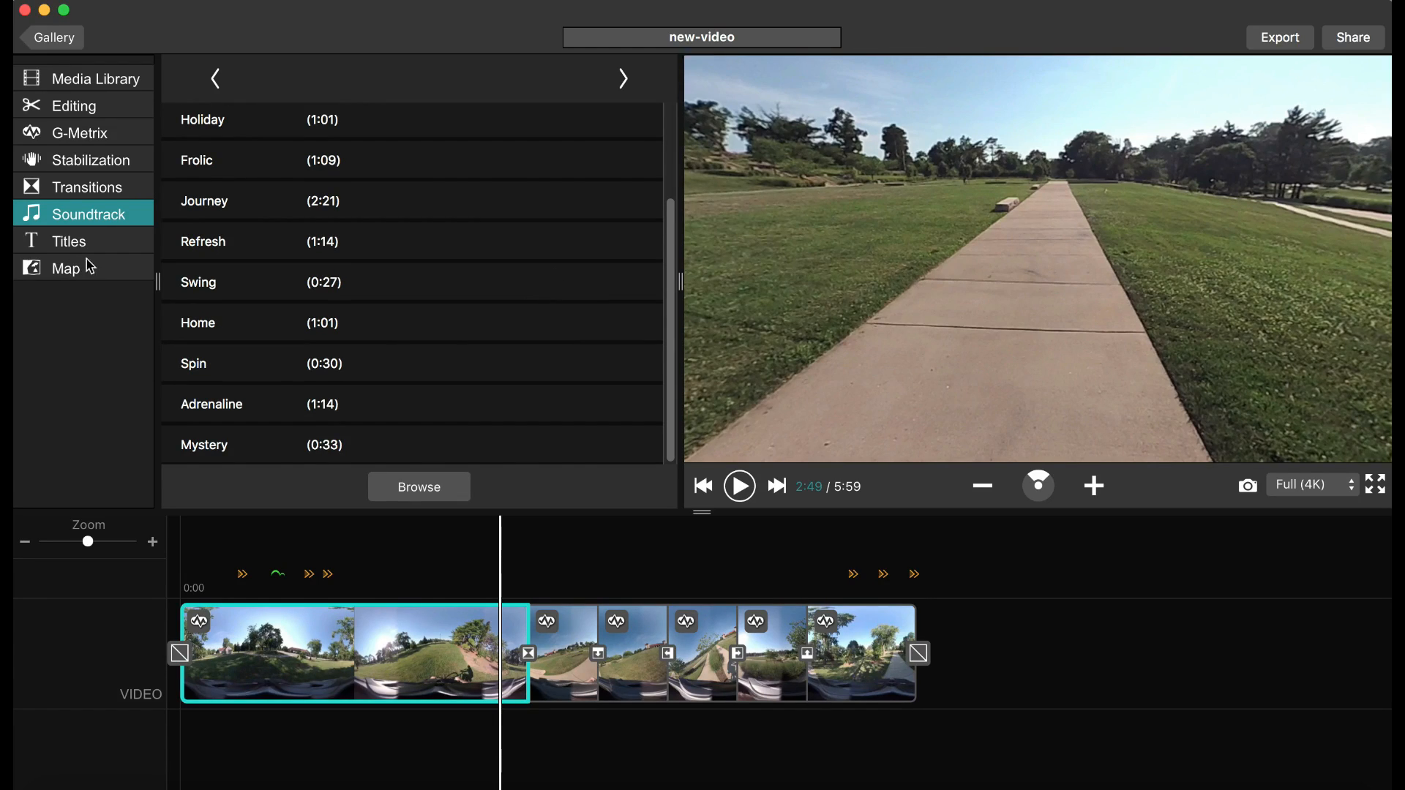
scroll(430, 242, "up", 3)
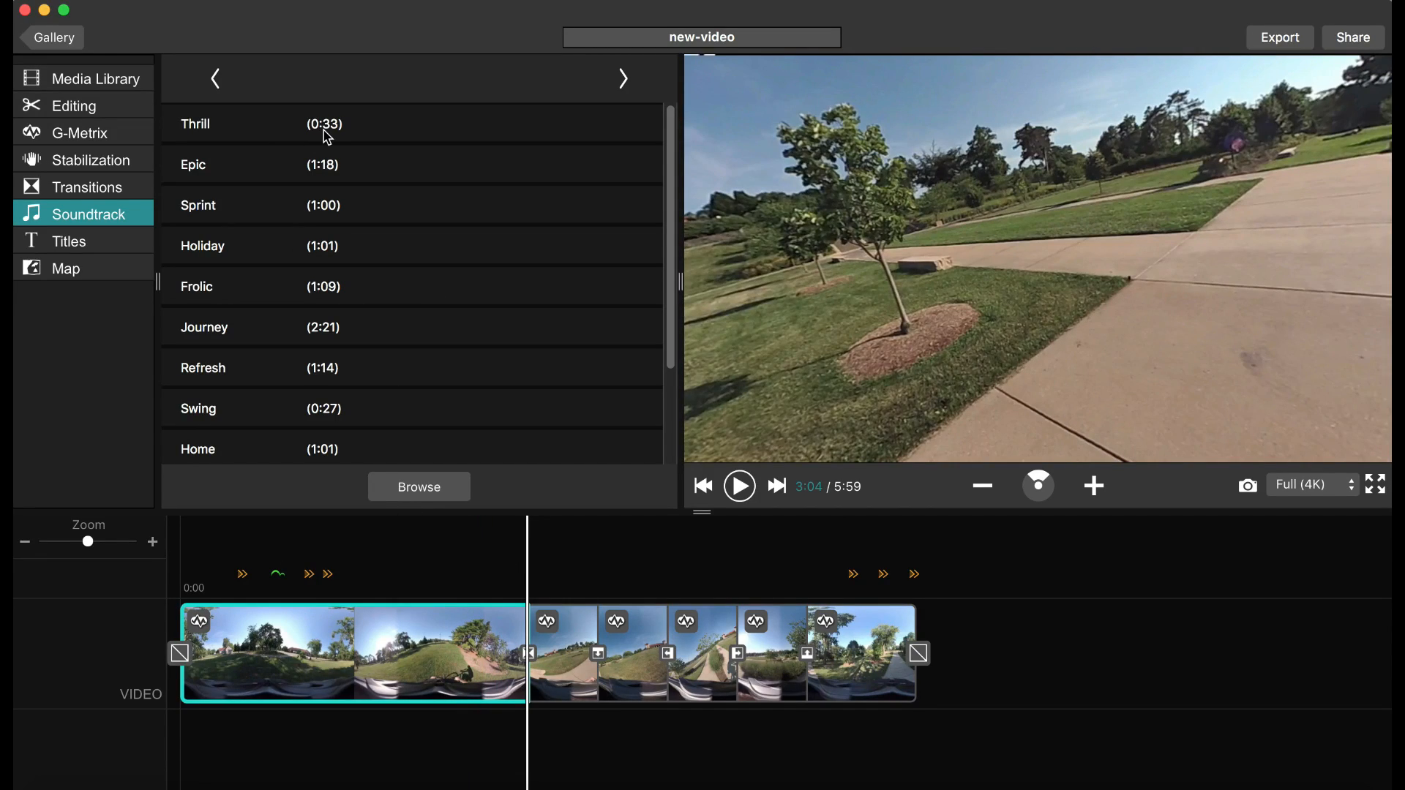
left_click(323, 131)
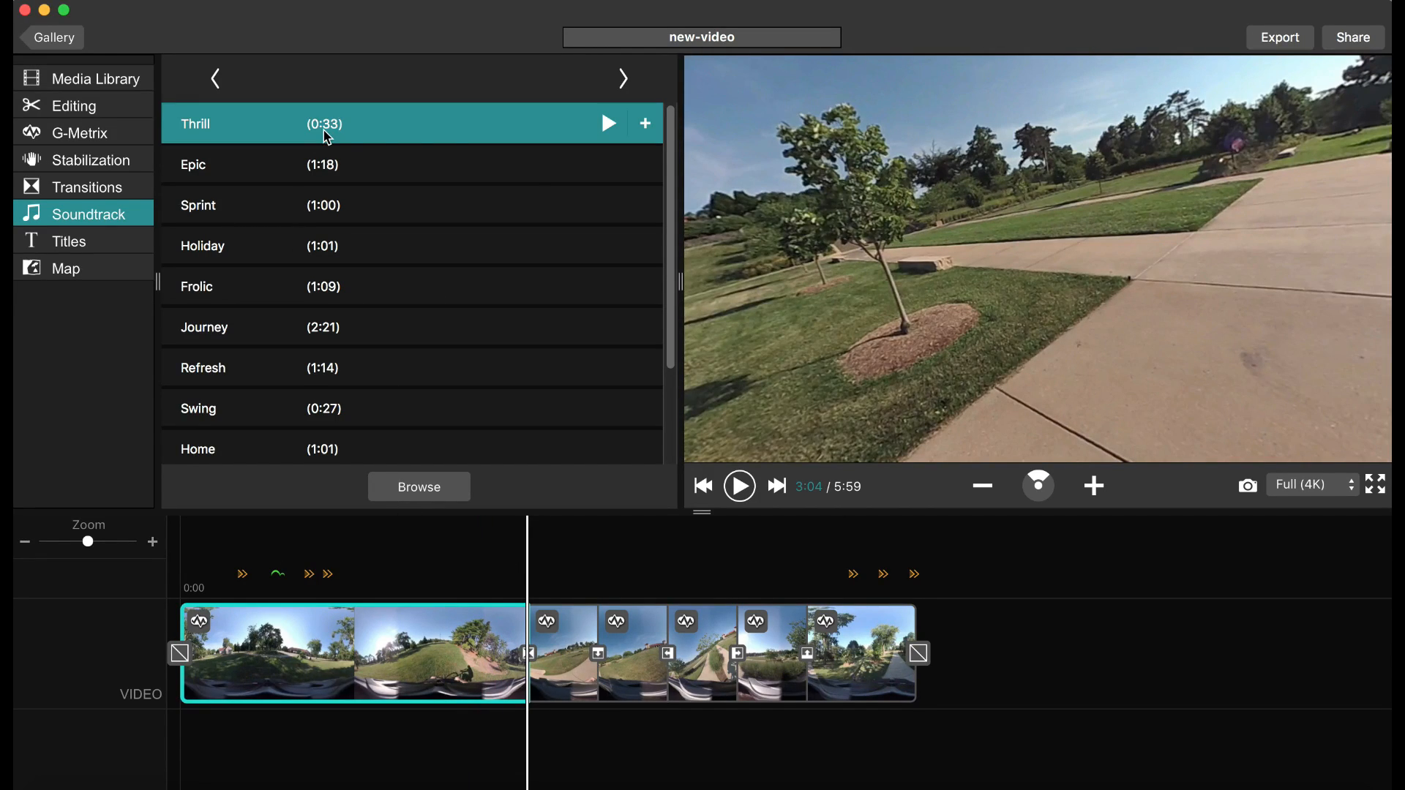
left_click(609, 124)
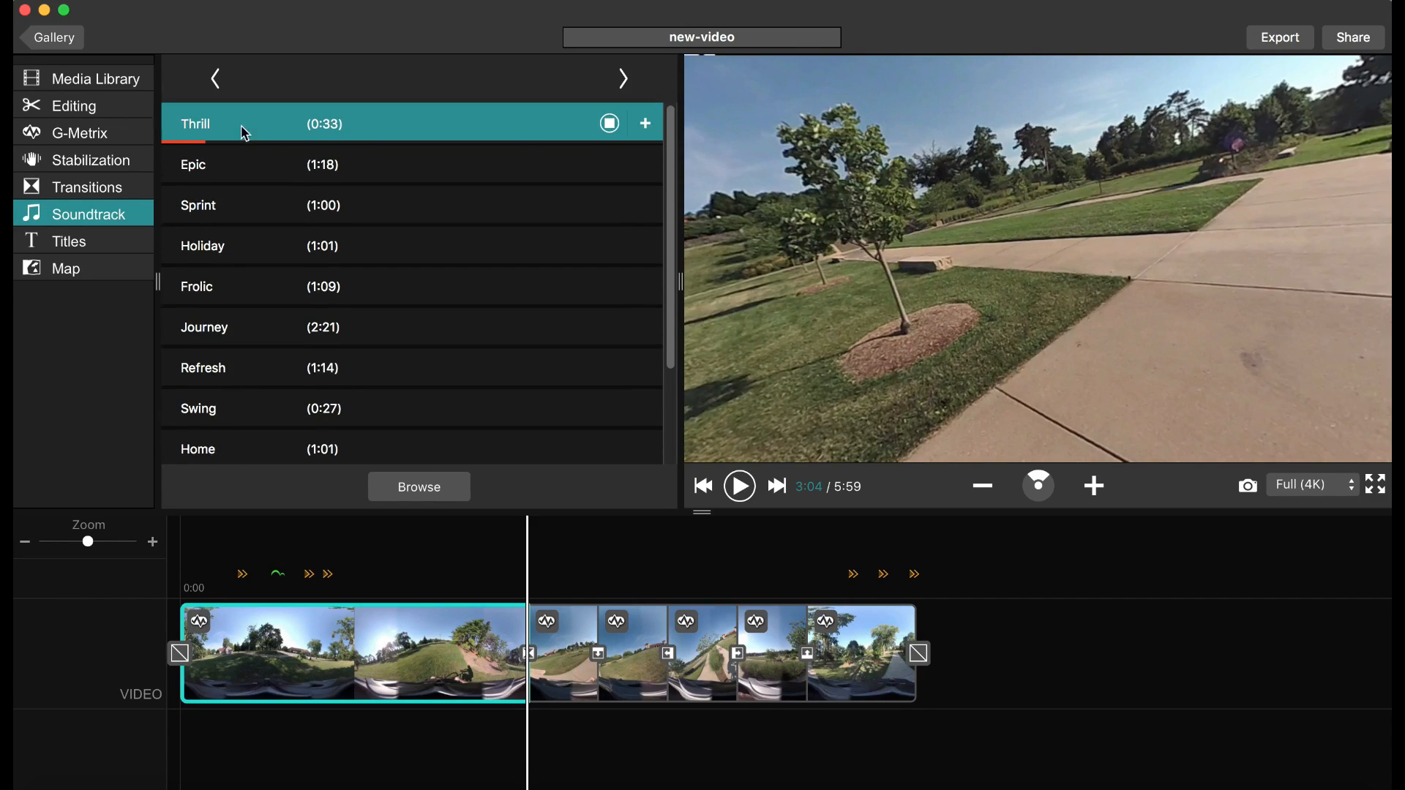
left_click(612, 125)
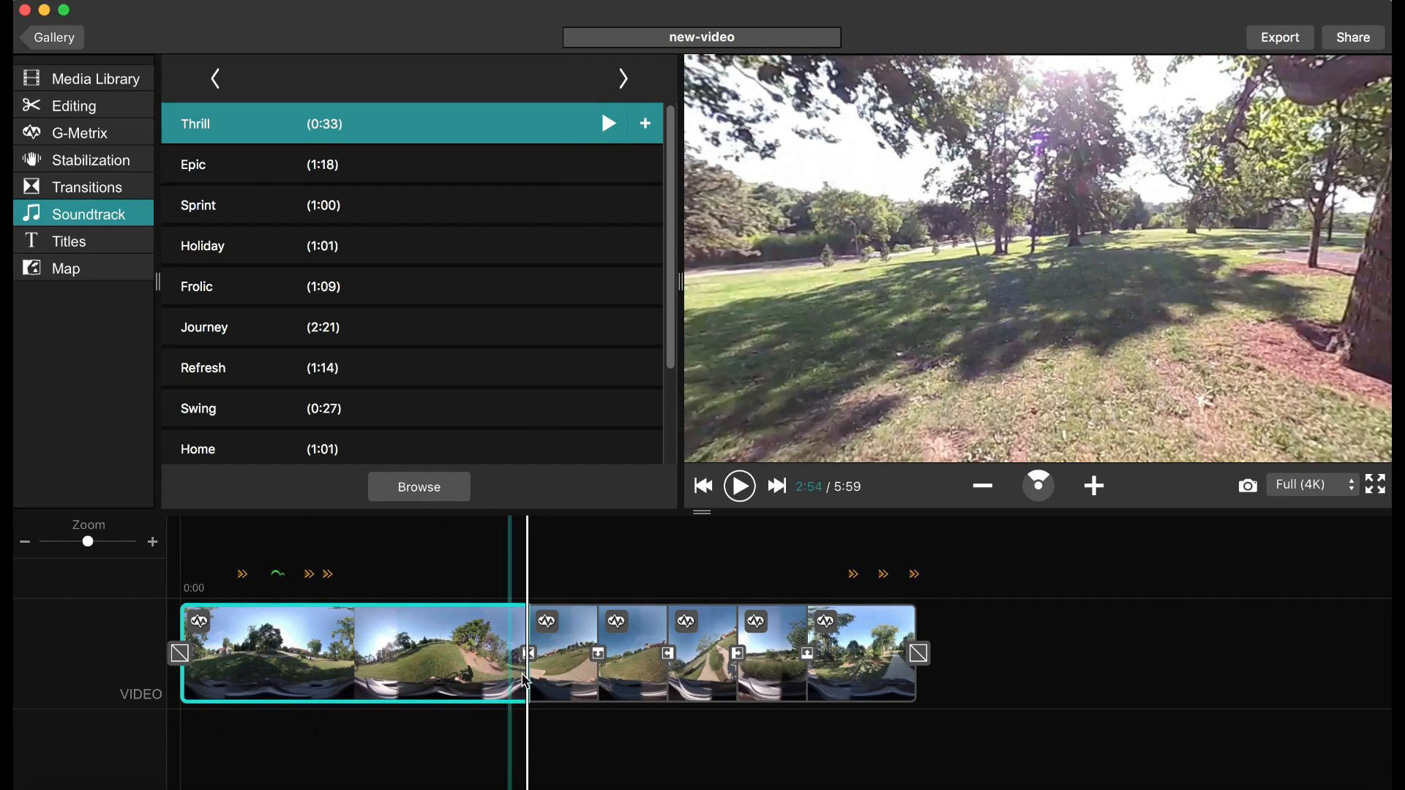
Place the playhead near the start of the second clip and add the Thrill soundtrack to the project
left_click(540, 682)
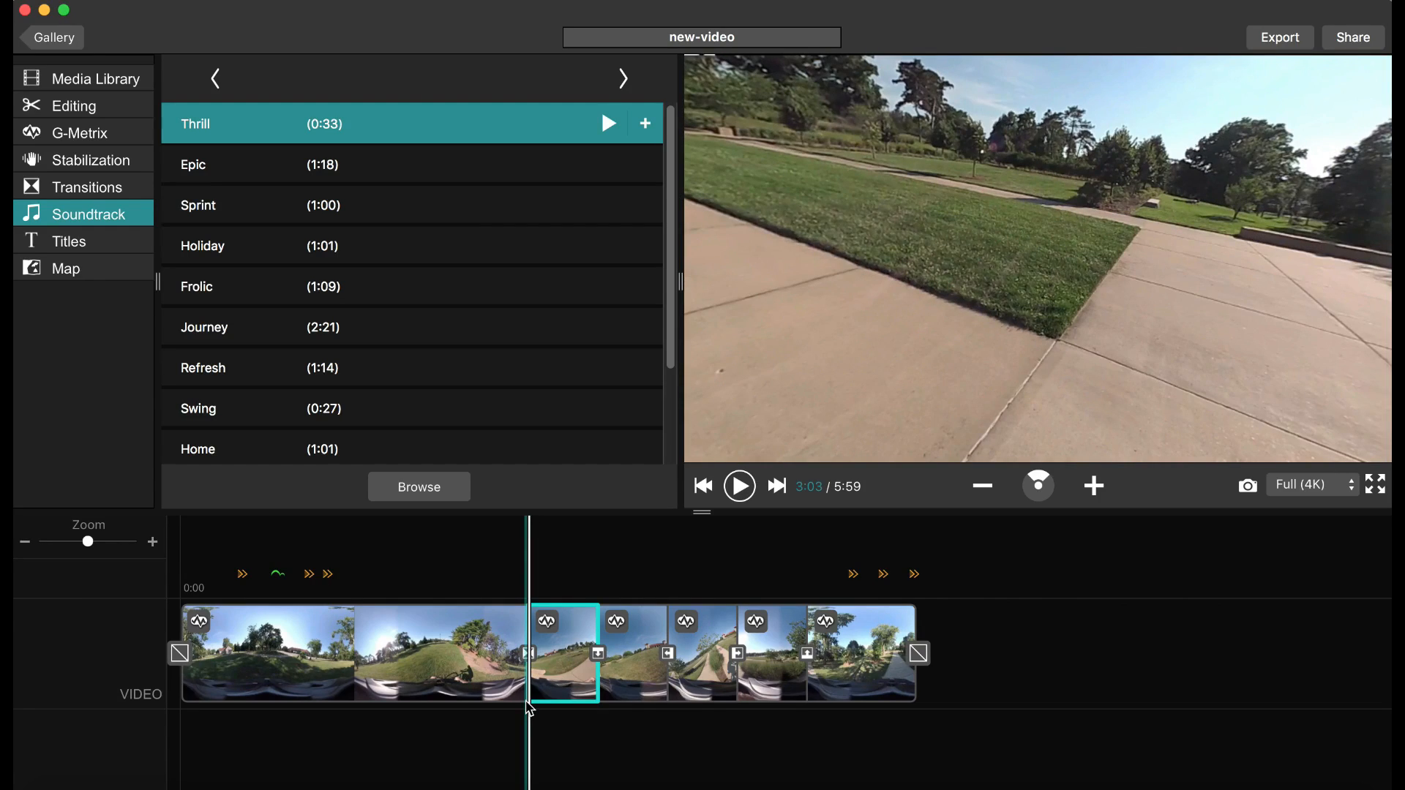
left_click(619, 695)
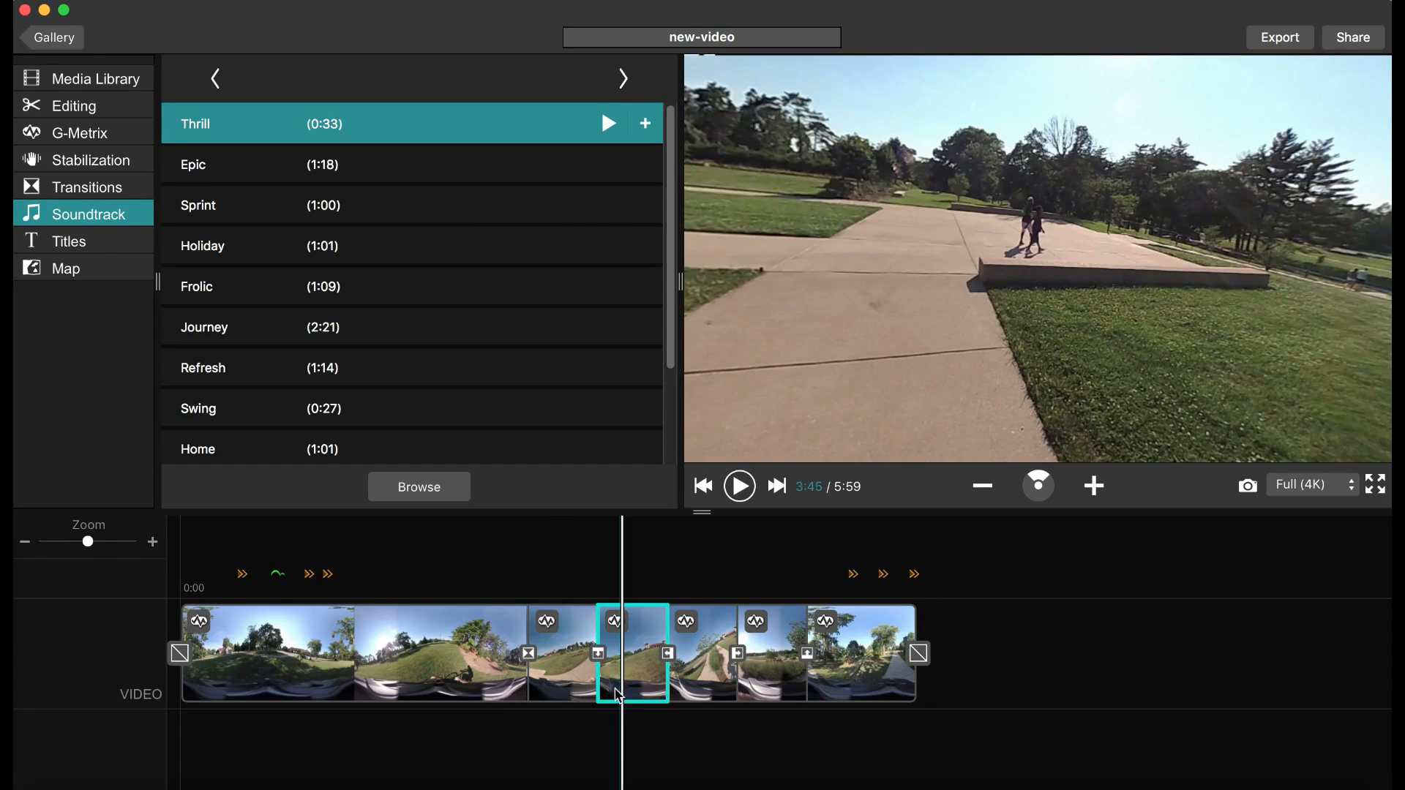
left_click(535, 682)
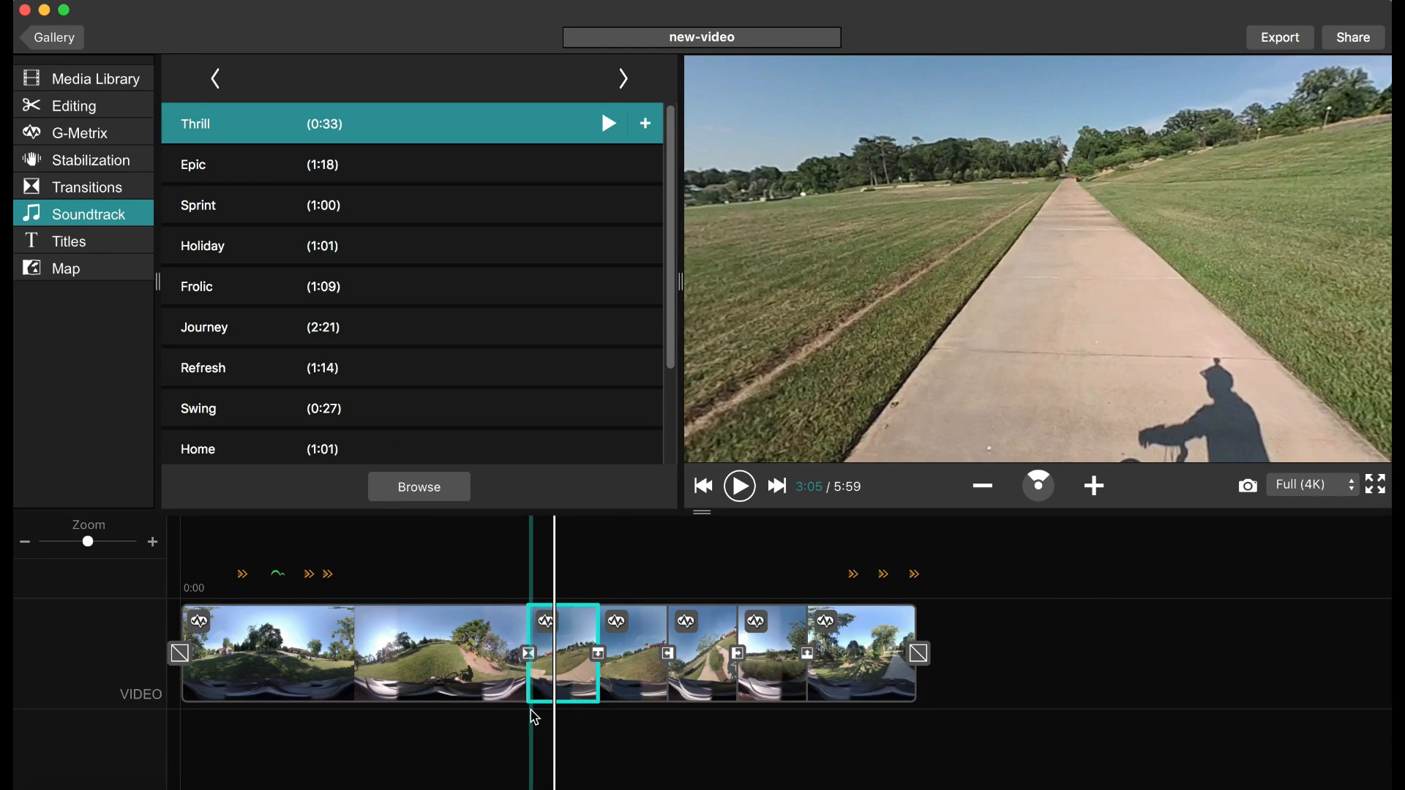
left_click(645, 126)
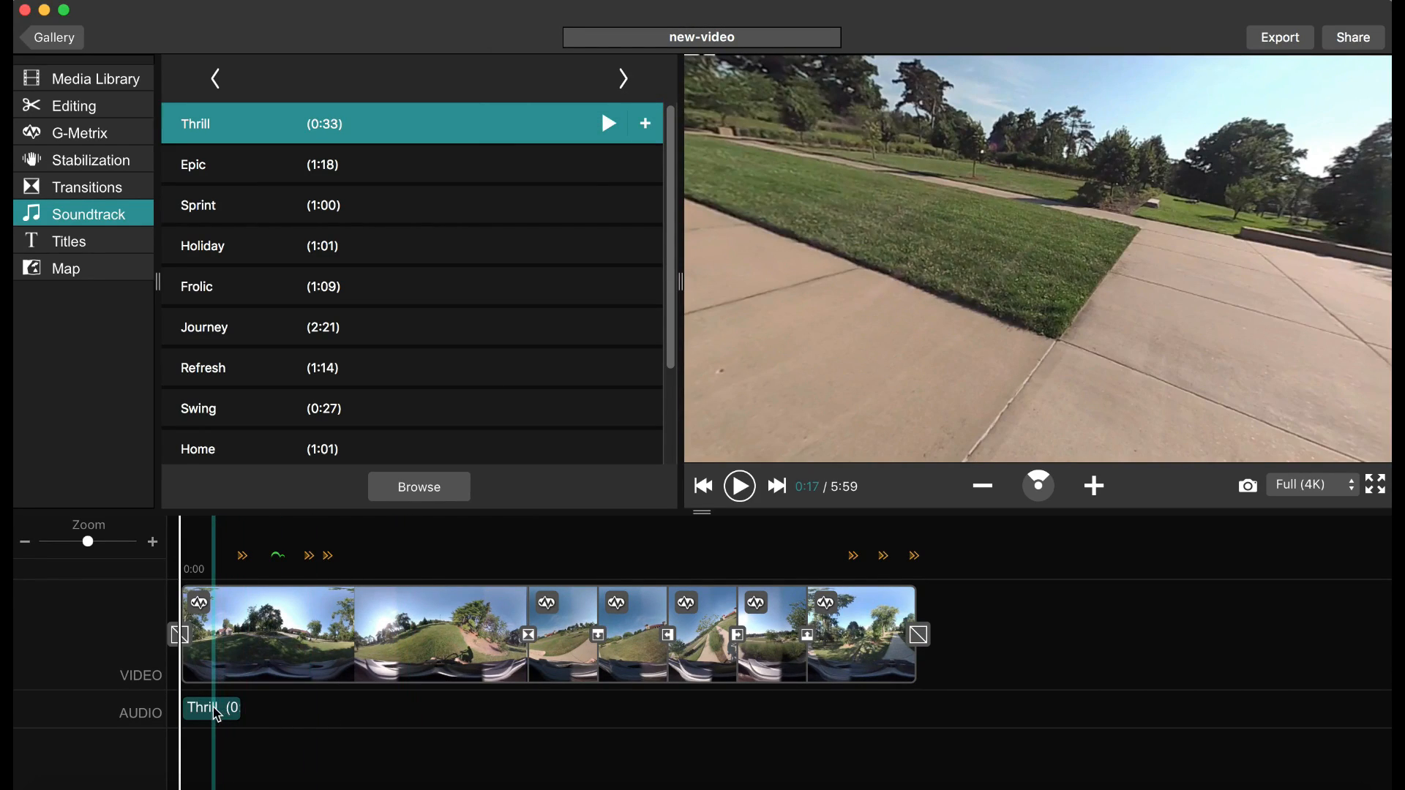
Try to move the Thrill audio clip from the start of the timeline to a position under the other video clips
left_click_drag(226, 718, 544, 739)
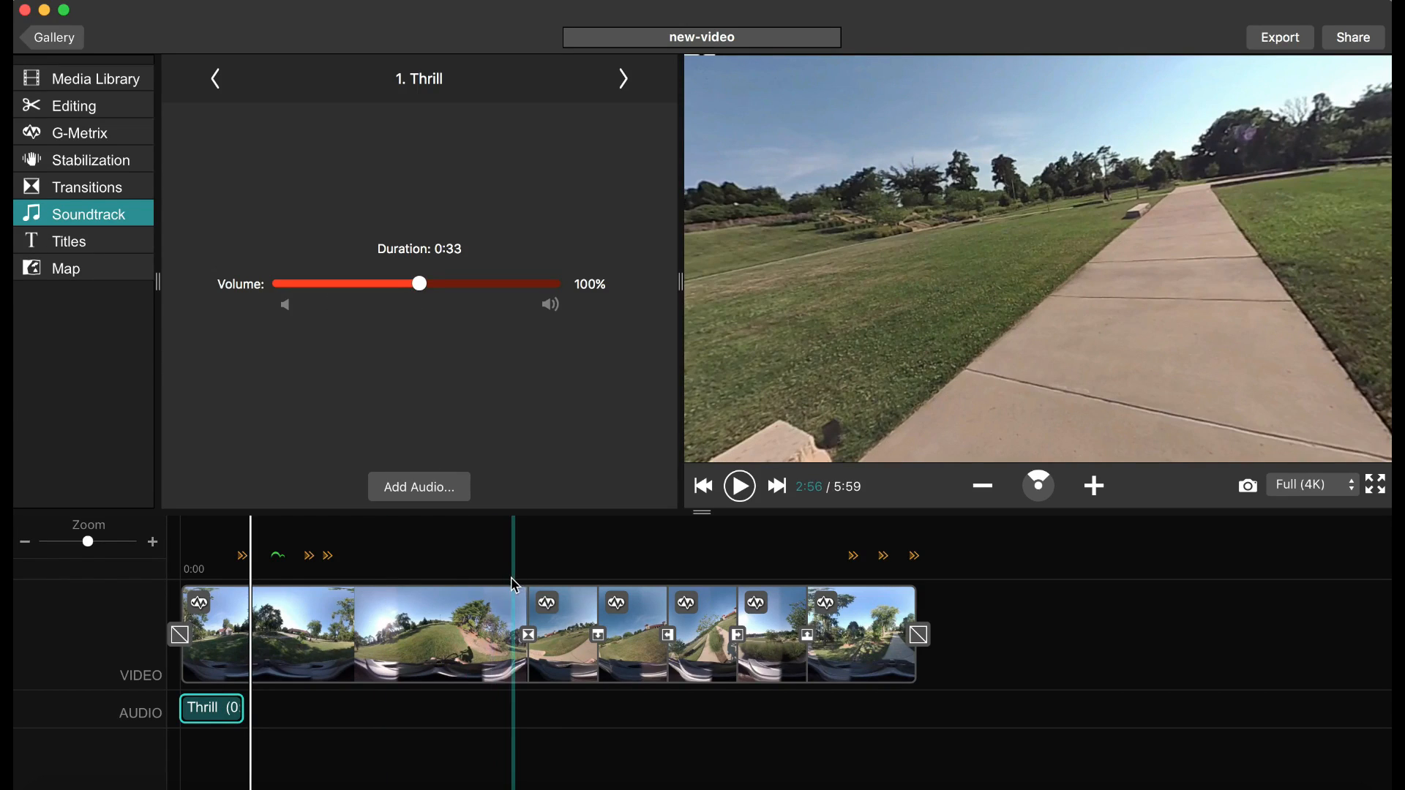
left_click(209, 750)
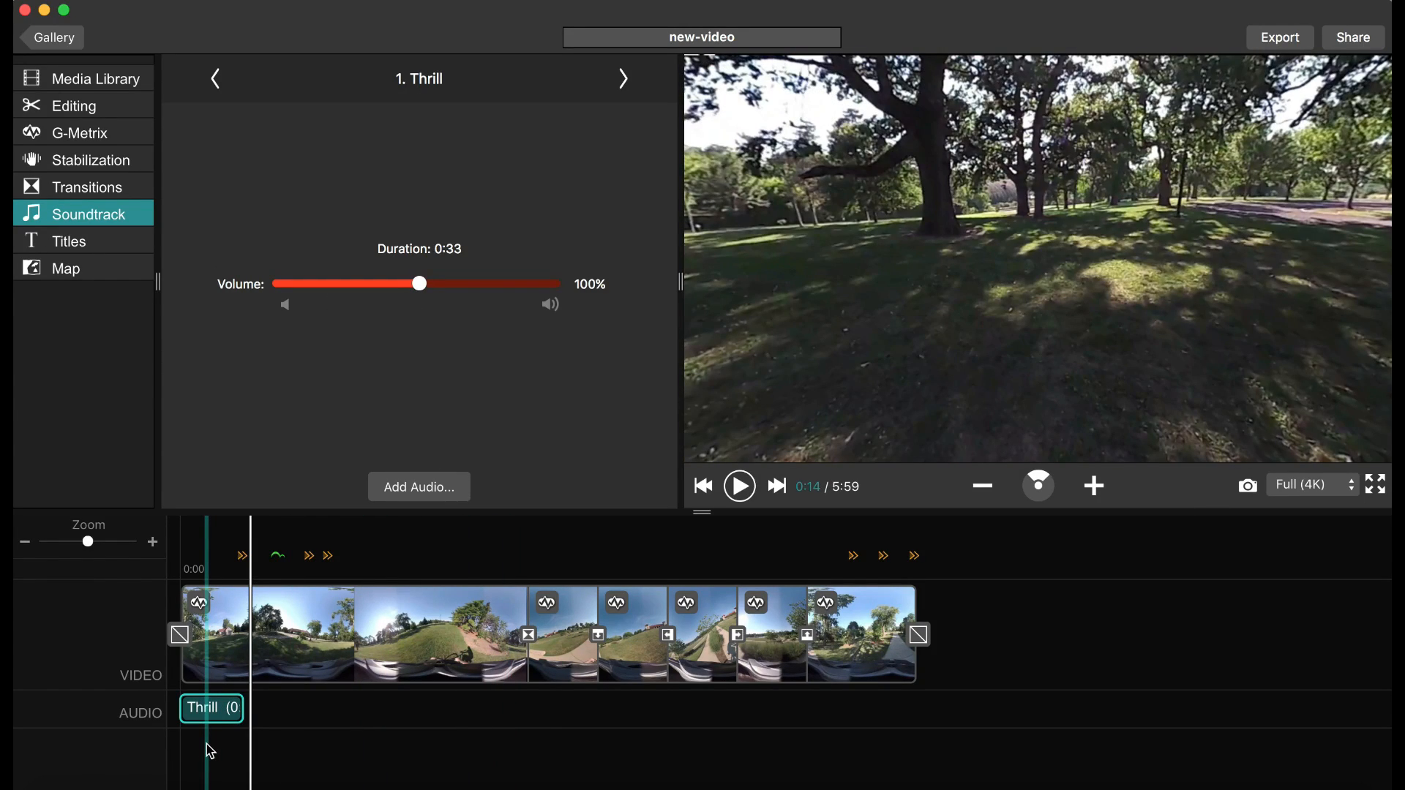
left_click_drag(219, 709, 453, 714)
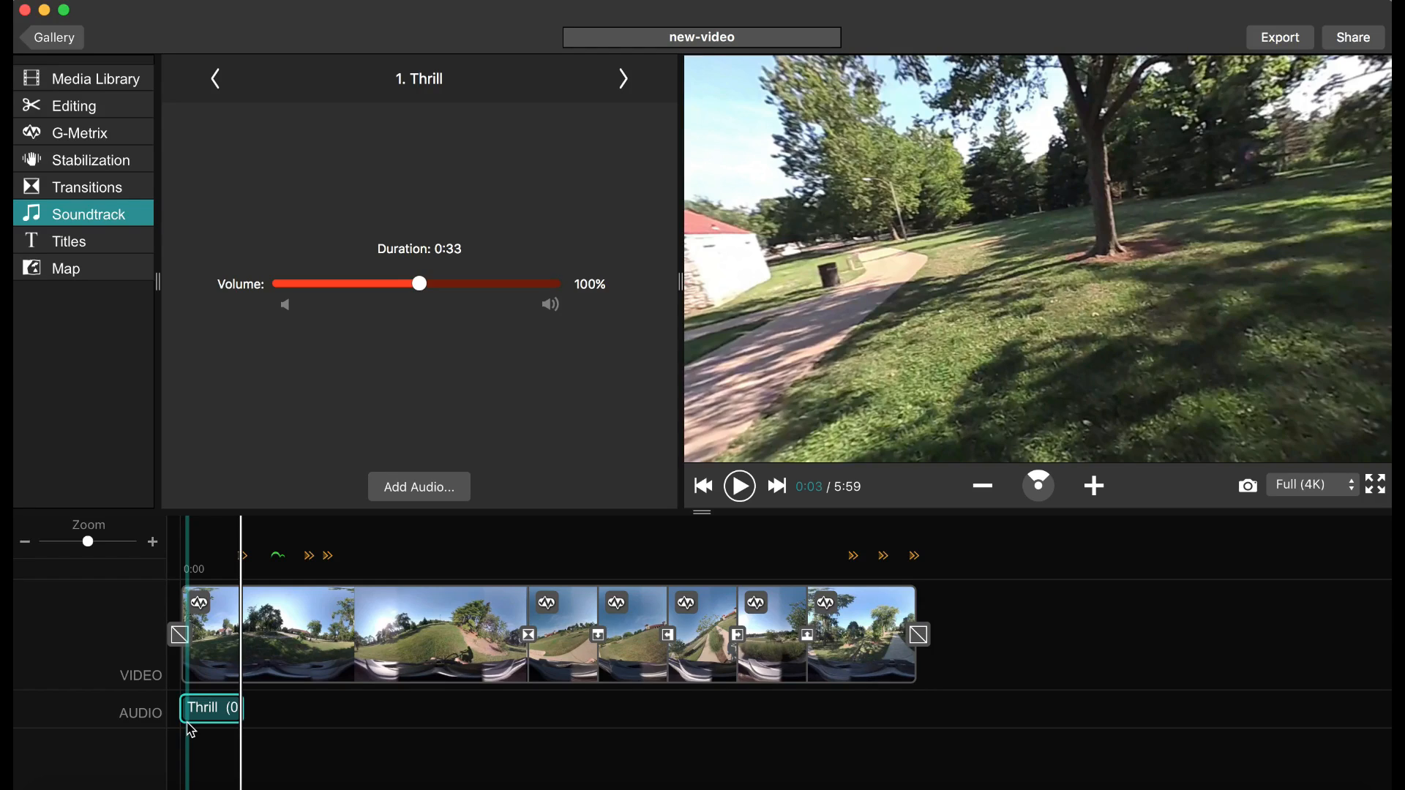
left_click_drag(190, 725, 852, 718)
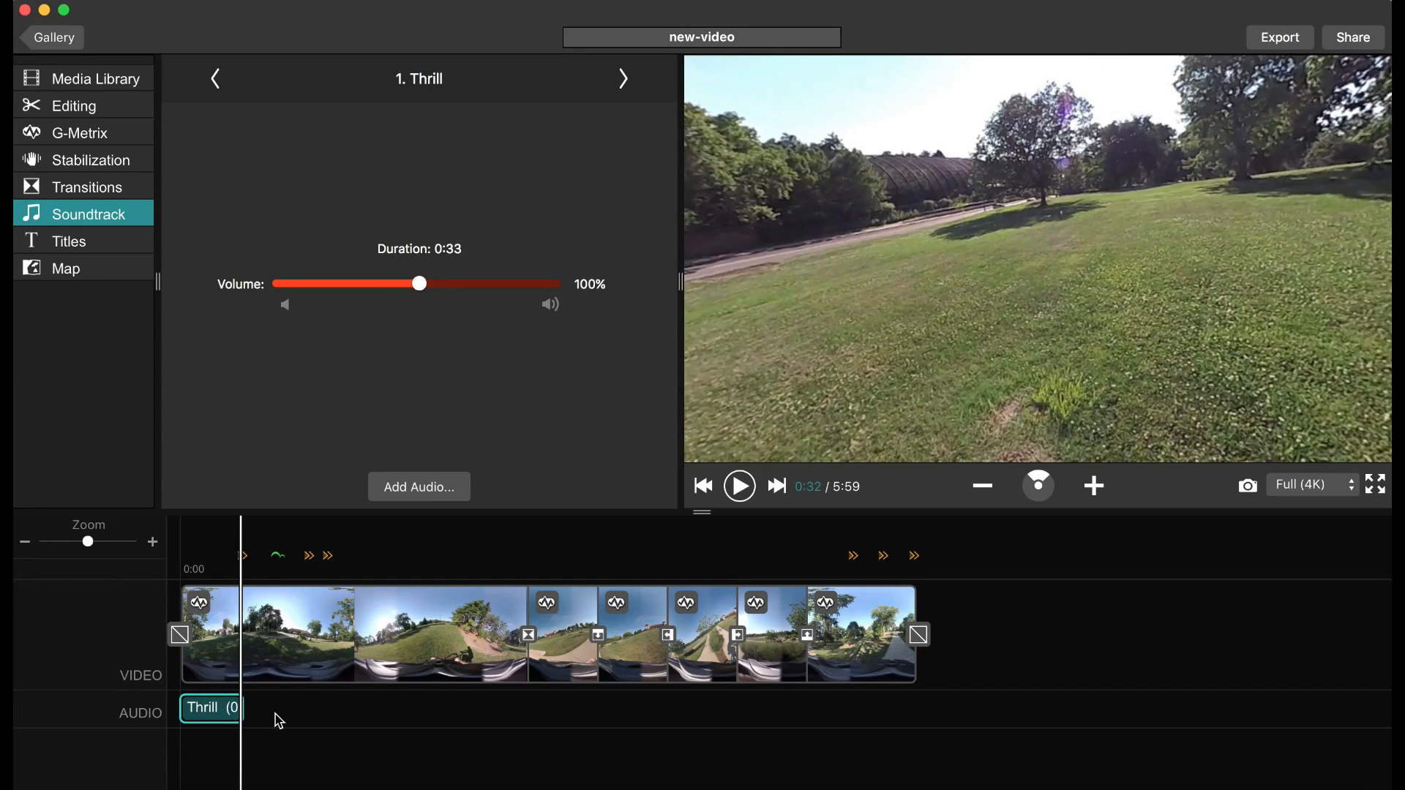
left_click(820, 677)
left_click_drag(223, 717, 821, 717)
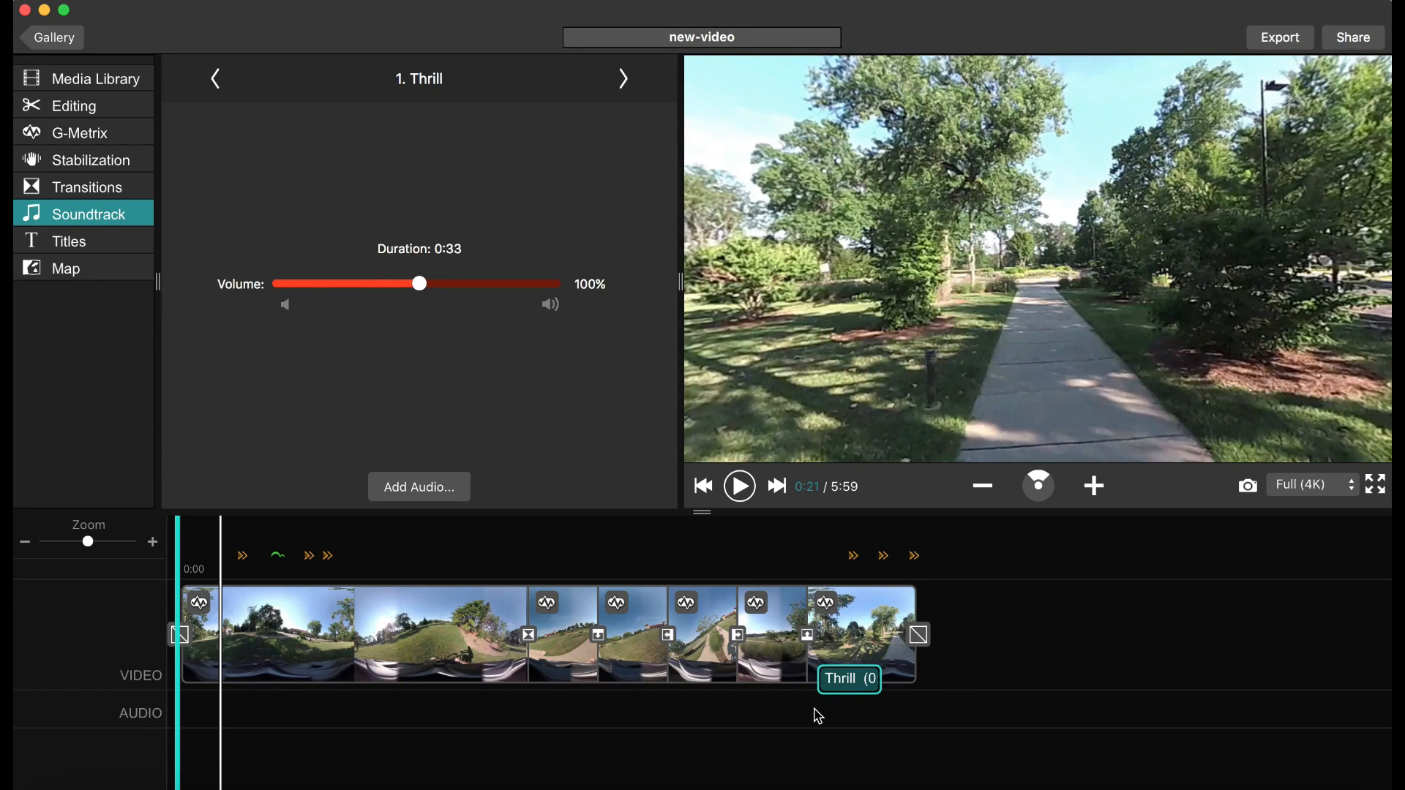
left_click_drag(818, 717, 816, 716)
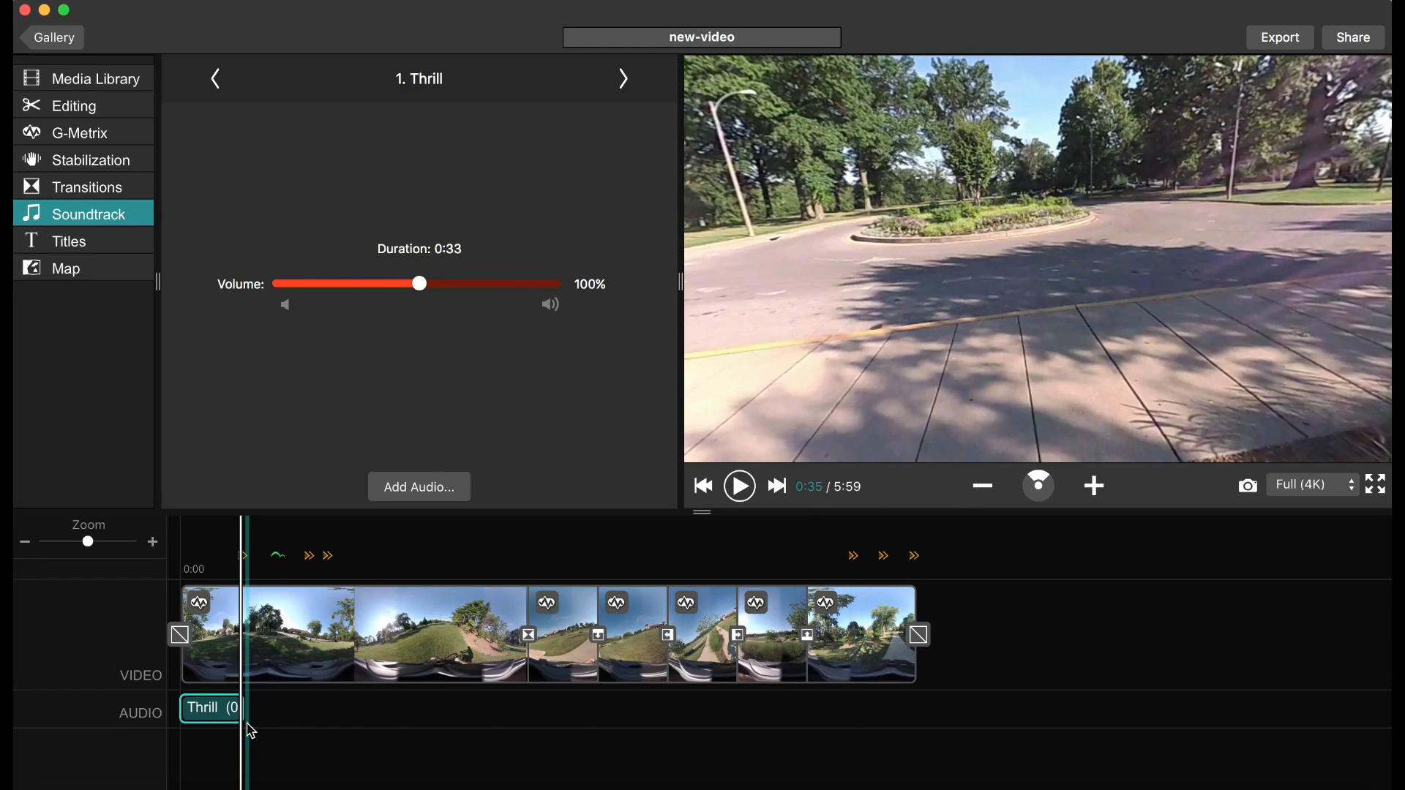
Play the project from 0:00 to hear the Thrill soundtrack, postponing the software update installation
left_click(172, 742)
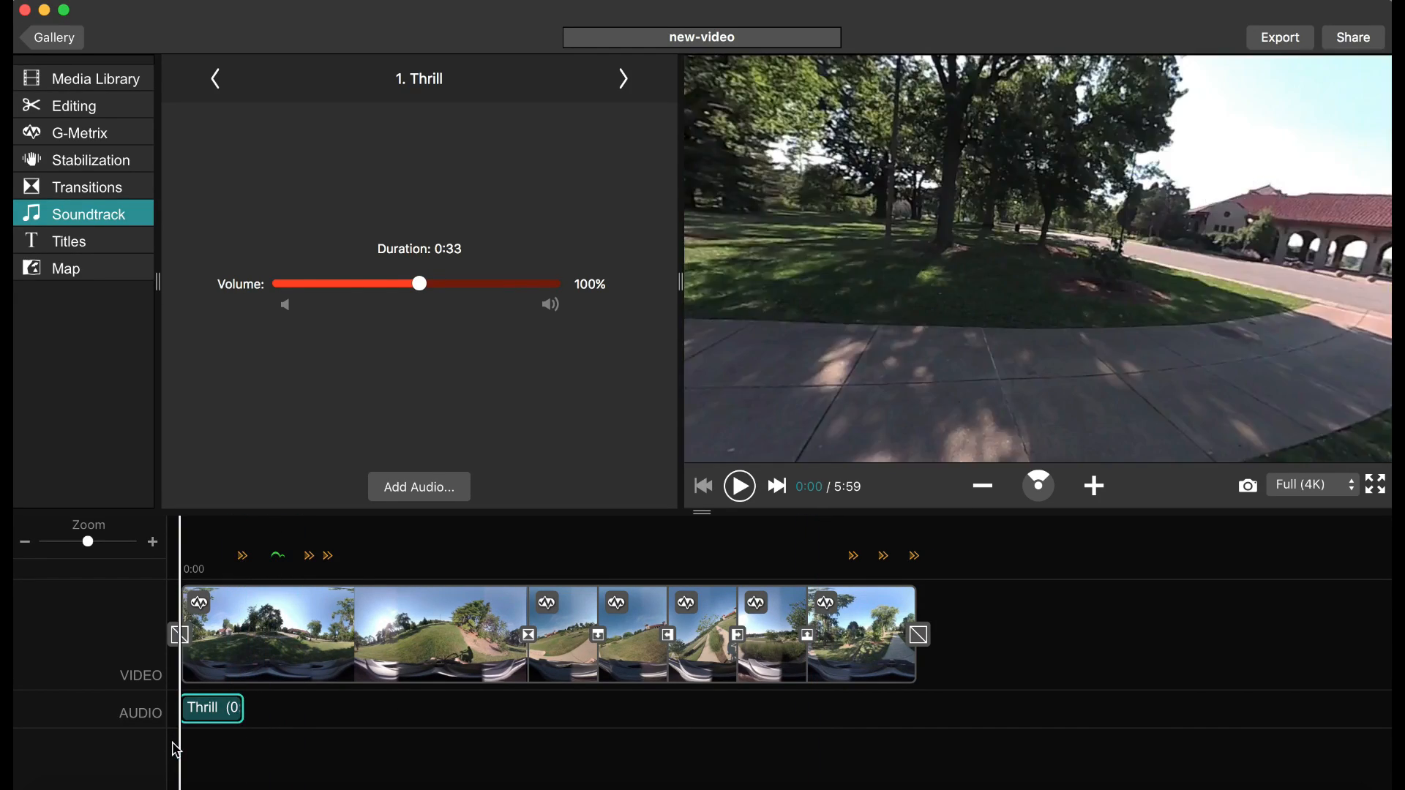
left_click(745, 498)
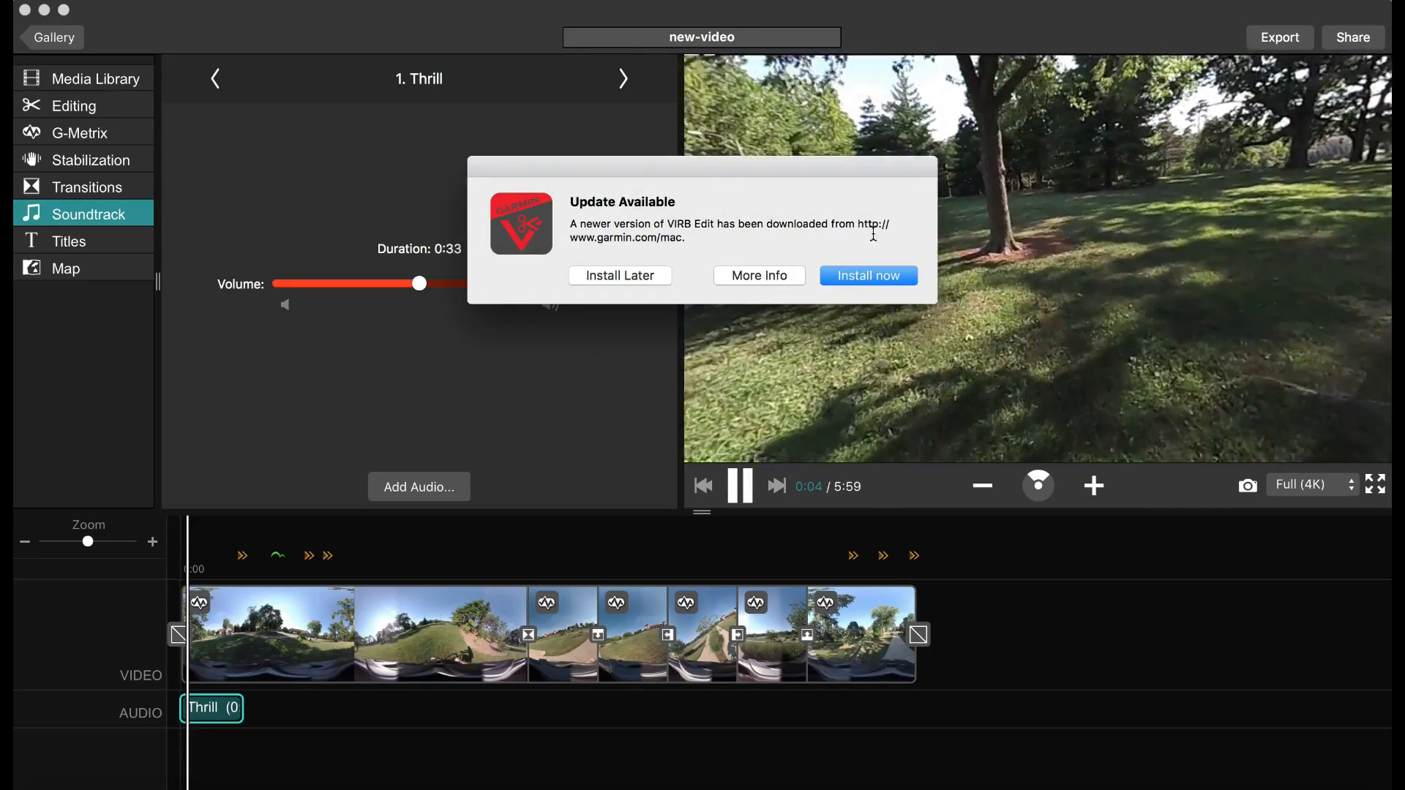
left_click(638, 282)
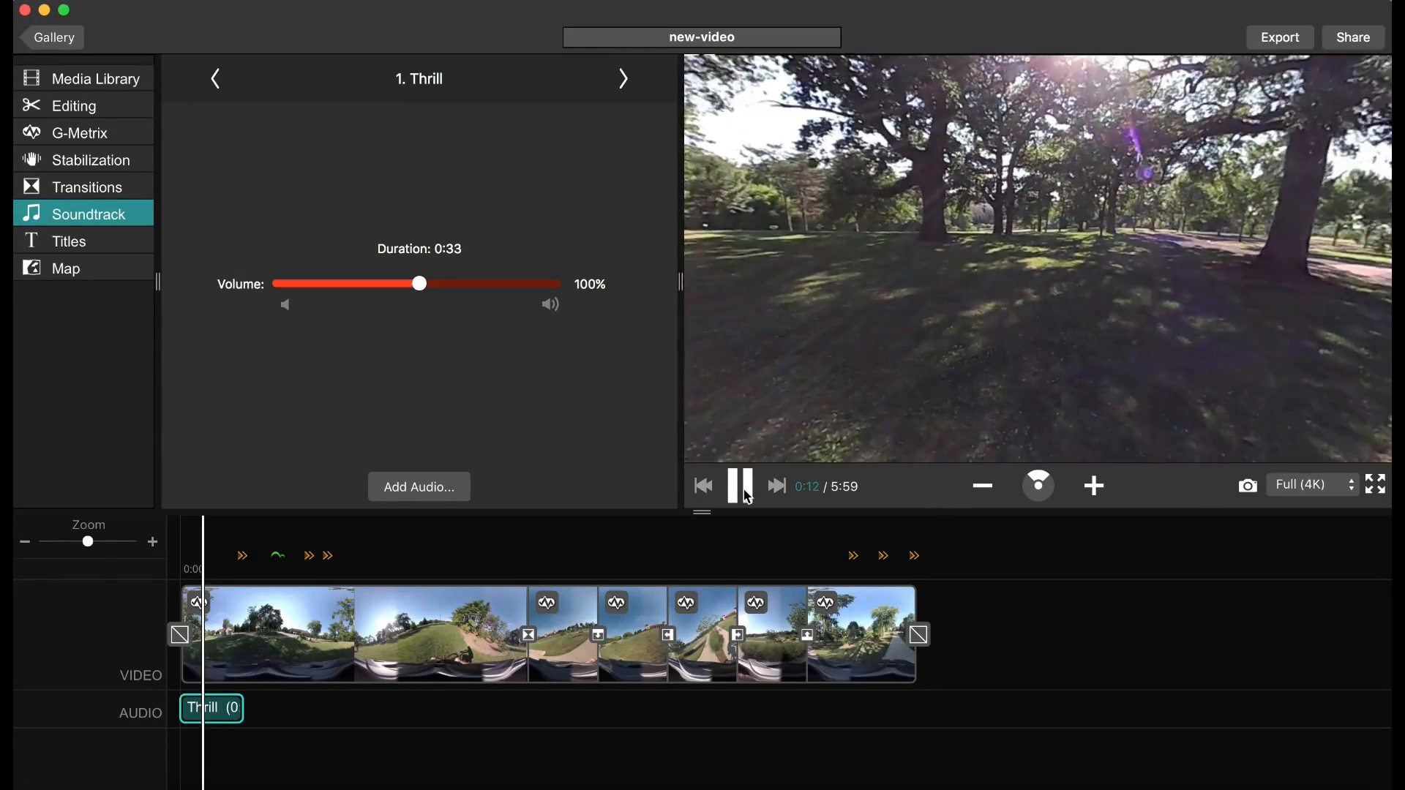
Stop playback, preview the Epic track and add it to the soundtrack after Thrill
left_click(745, 492)
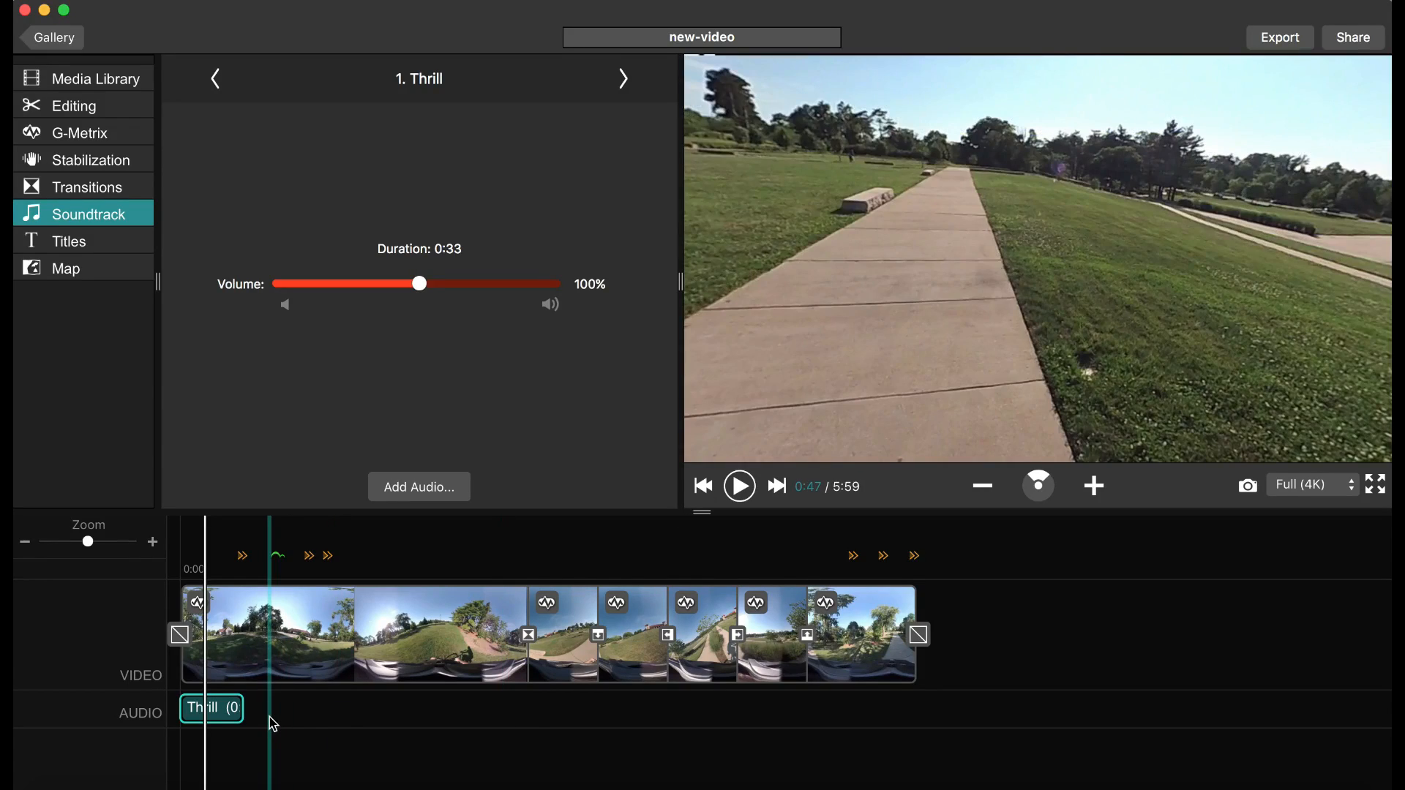
left_click(350, 725)
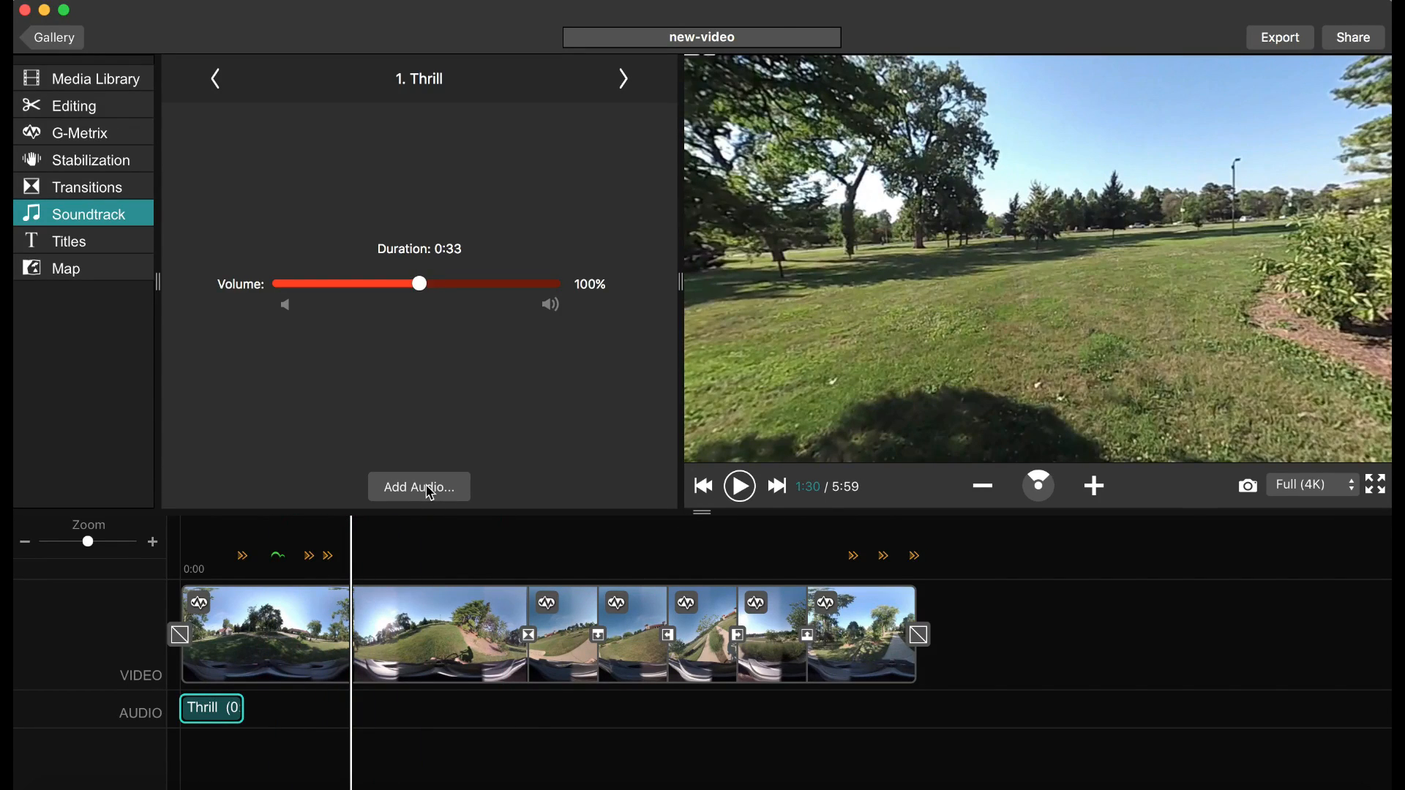
left_click(428, 492)
left_click(366, 181)
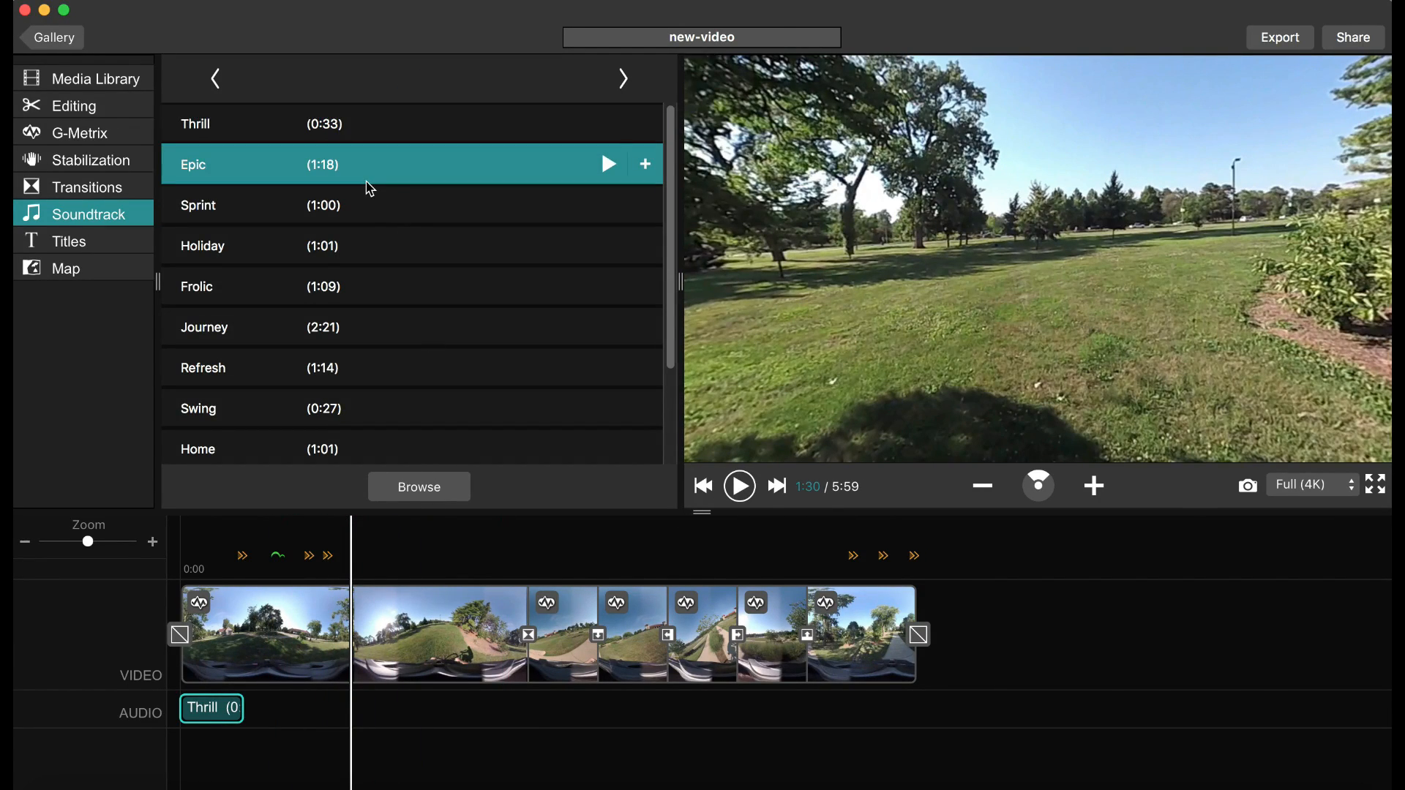
left_click(614, 167)
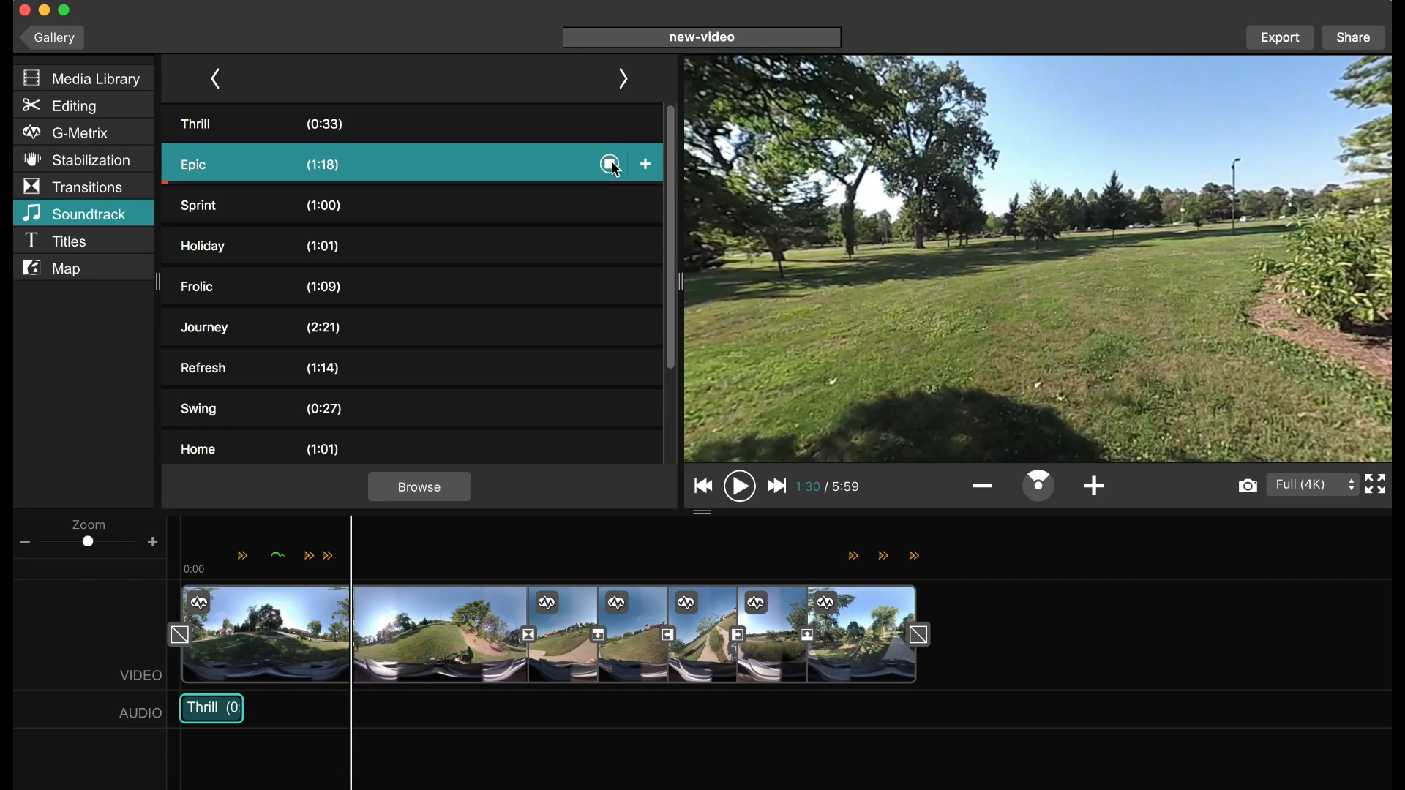
left_click(614, 167)
left_click(646, 166)
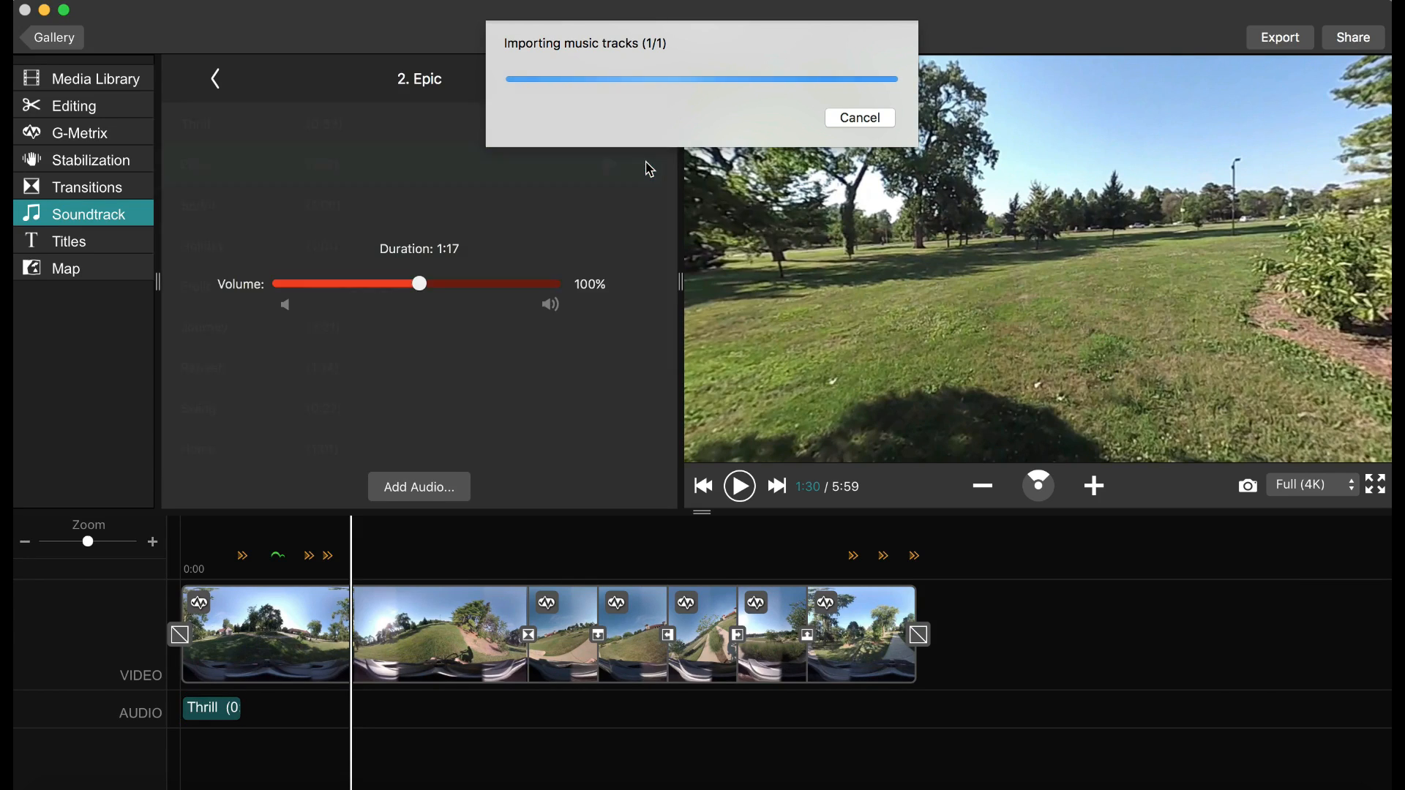
Select the Thrill and Epic audio clips in turn to compare their durations and coverage of the video
left_click(479, 723)
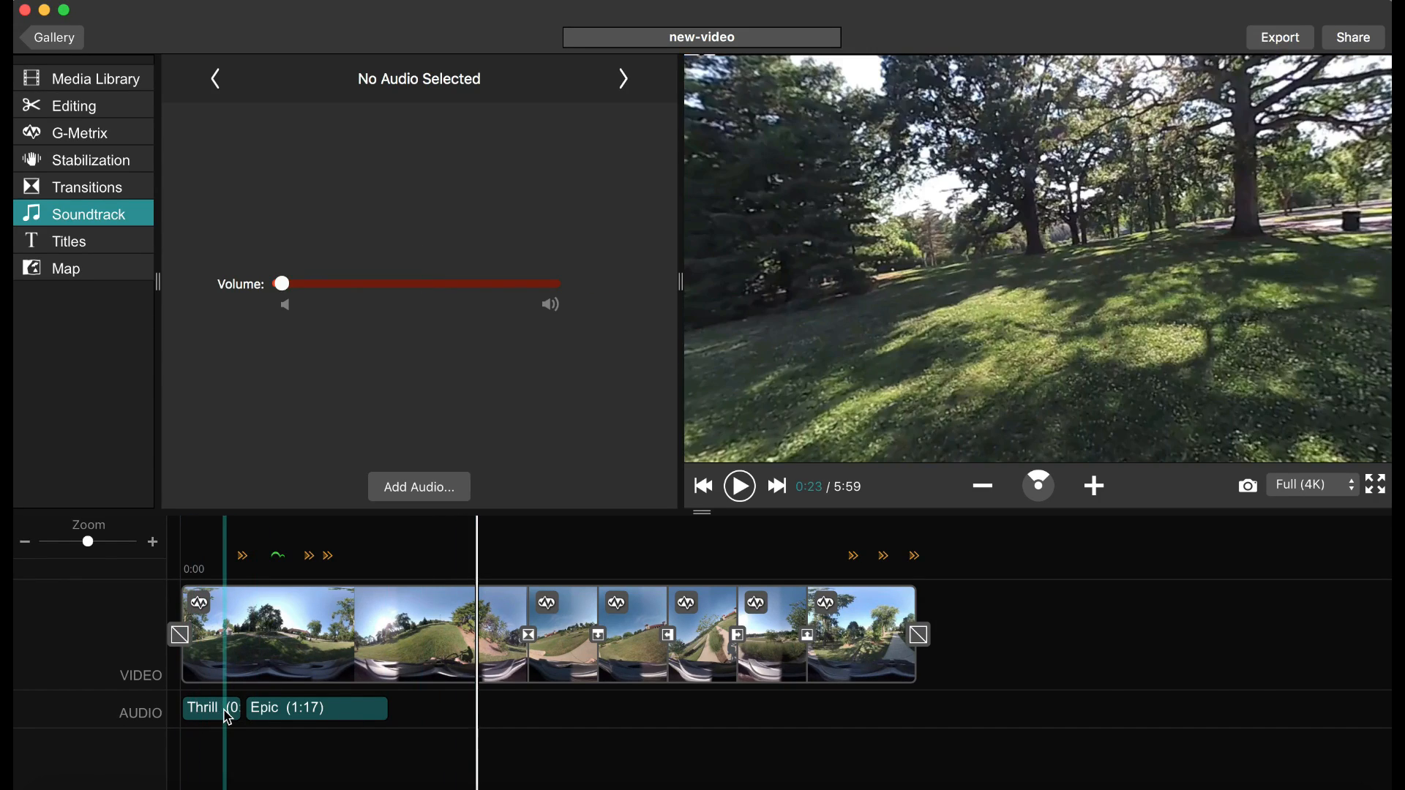
left_click(227, 719)
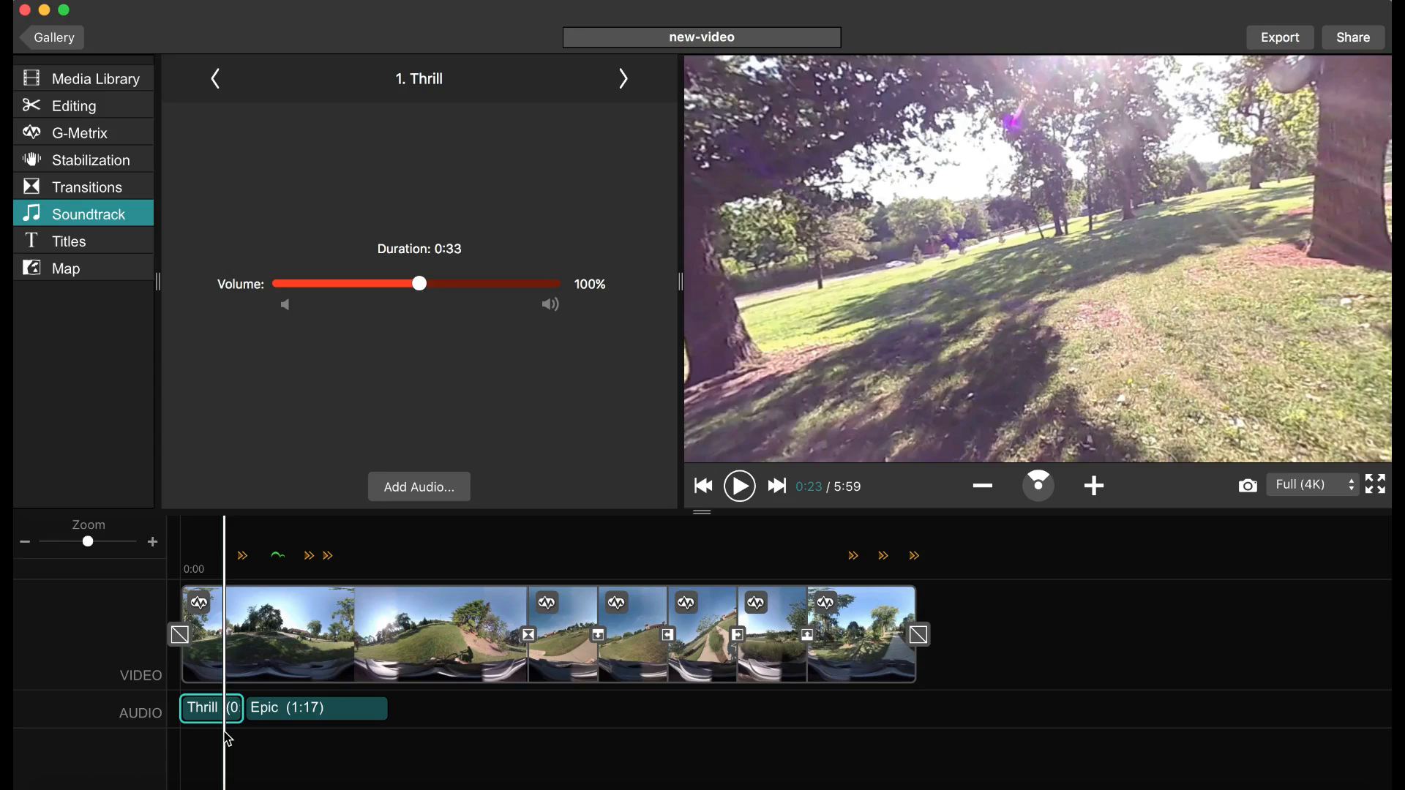
left_click(290, 725)
left_click(218, 717)
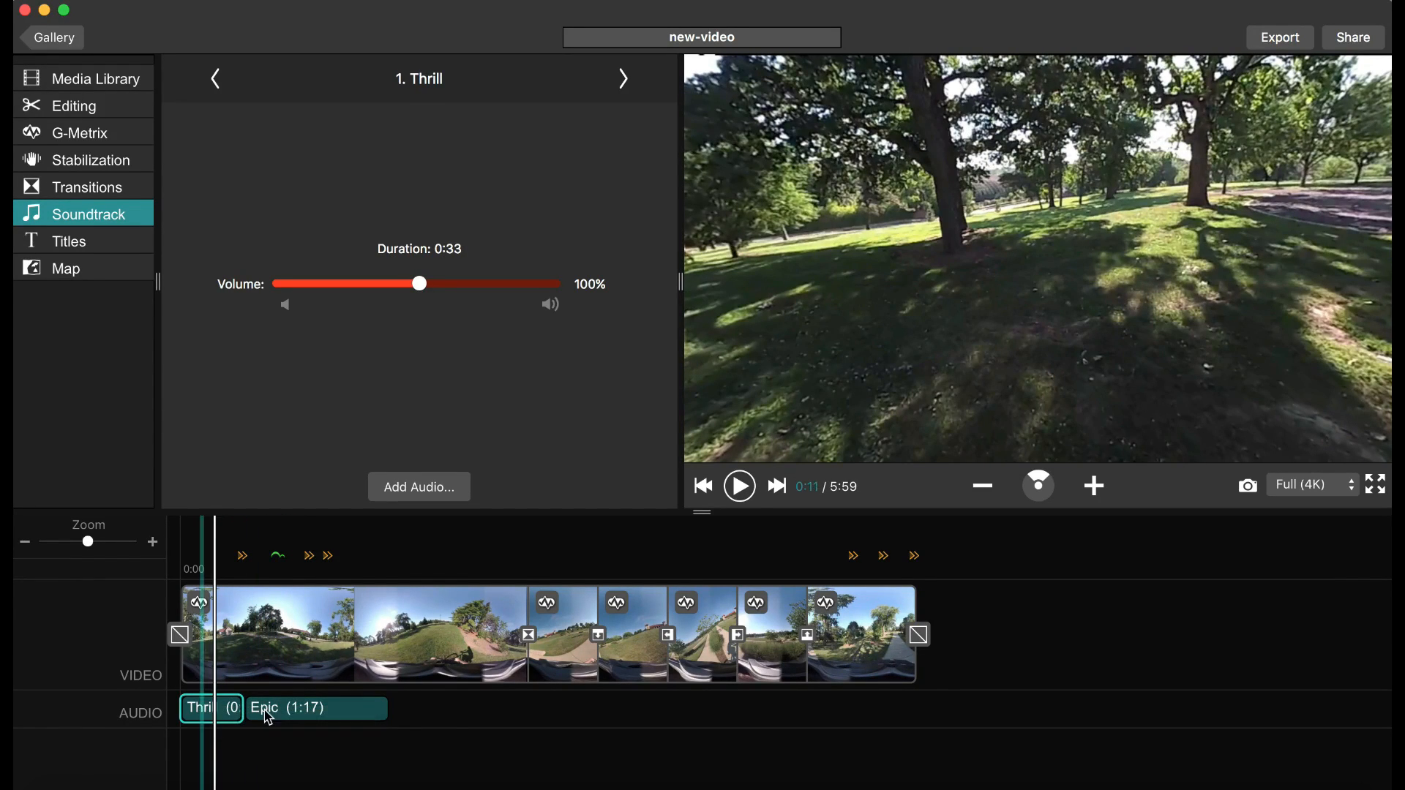
left_click(306, 716)
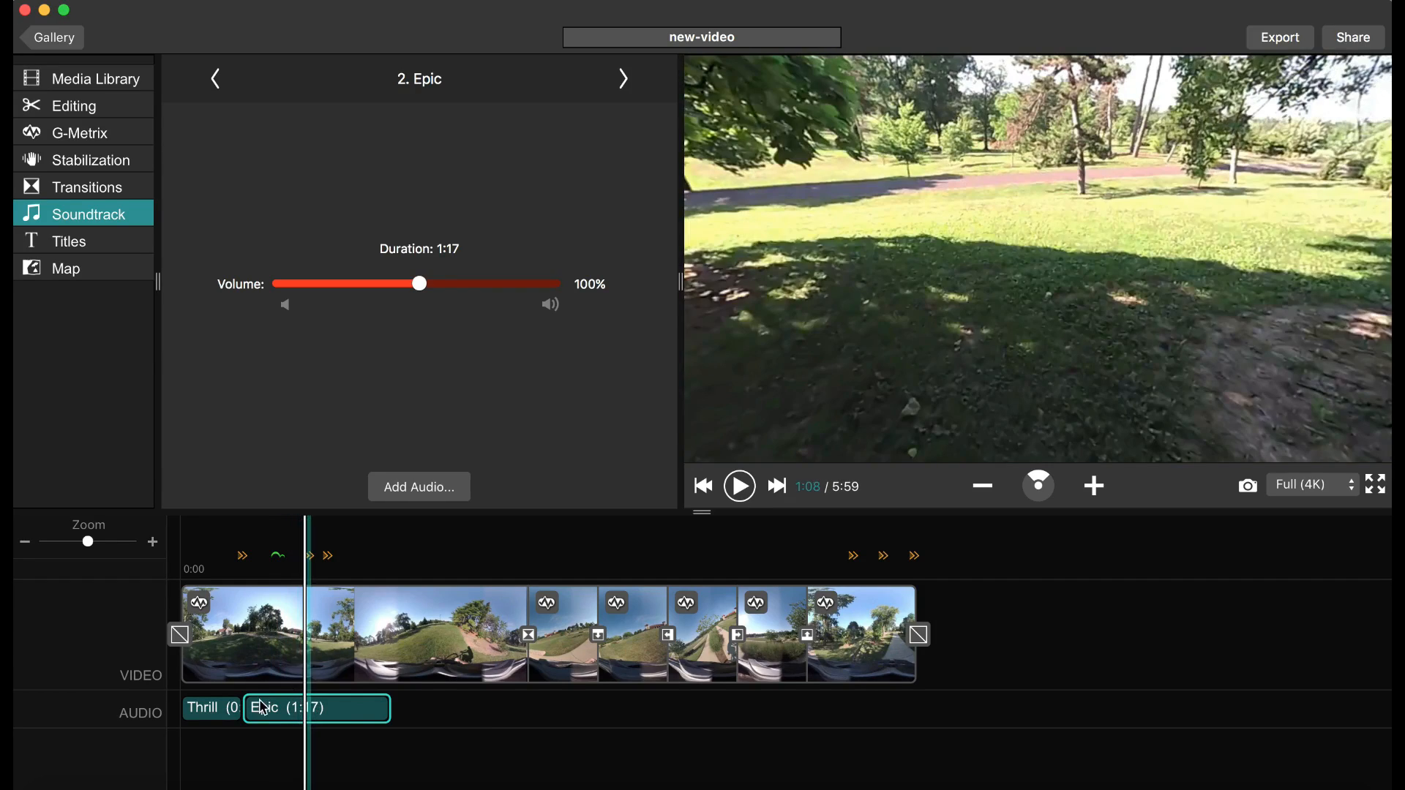
left_click(220, 707)
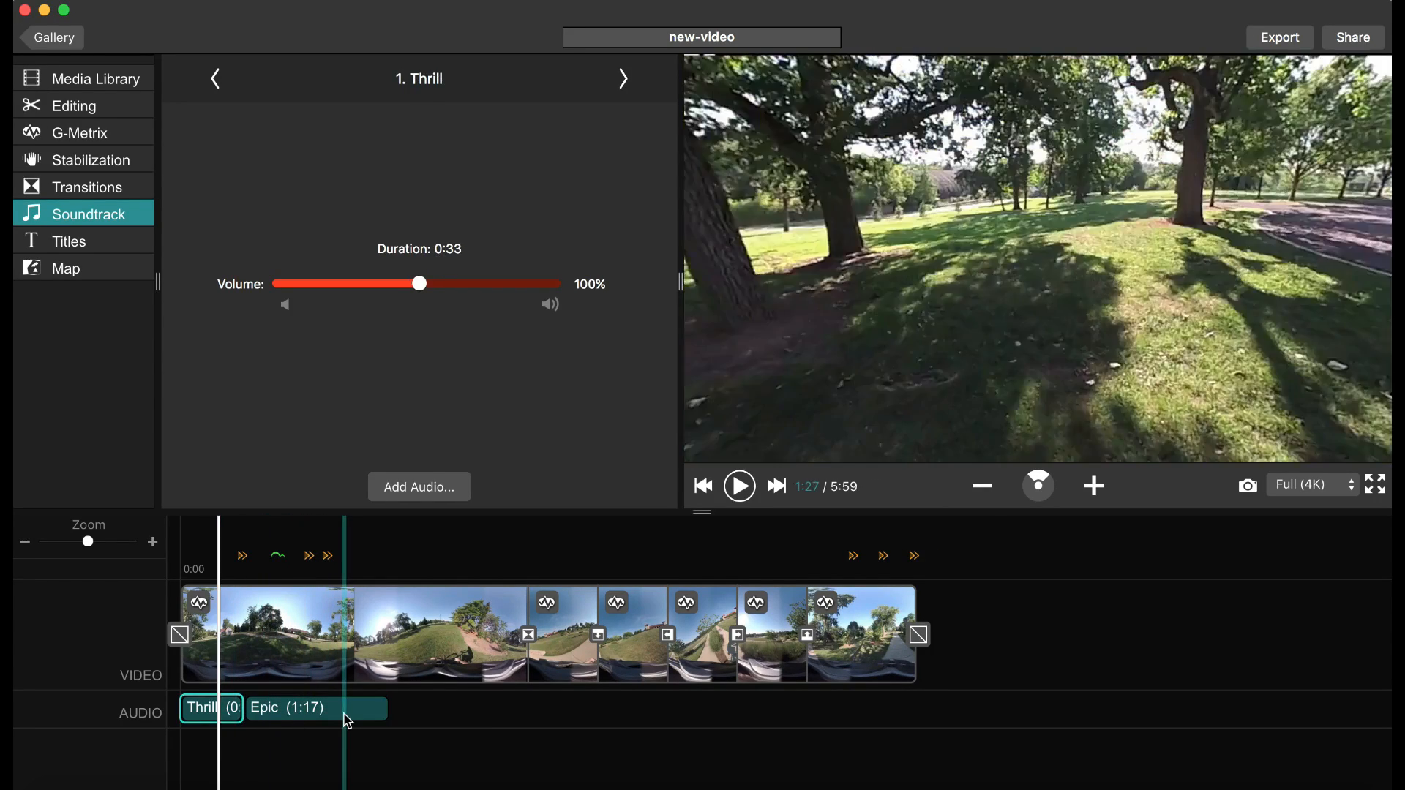
left_click(344, 707)
left_click(195, 707)
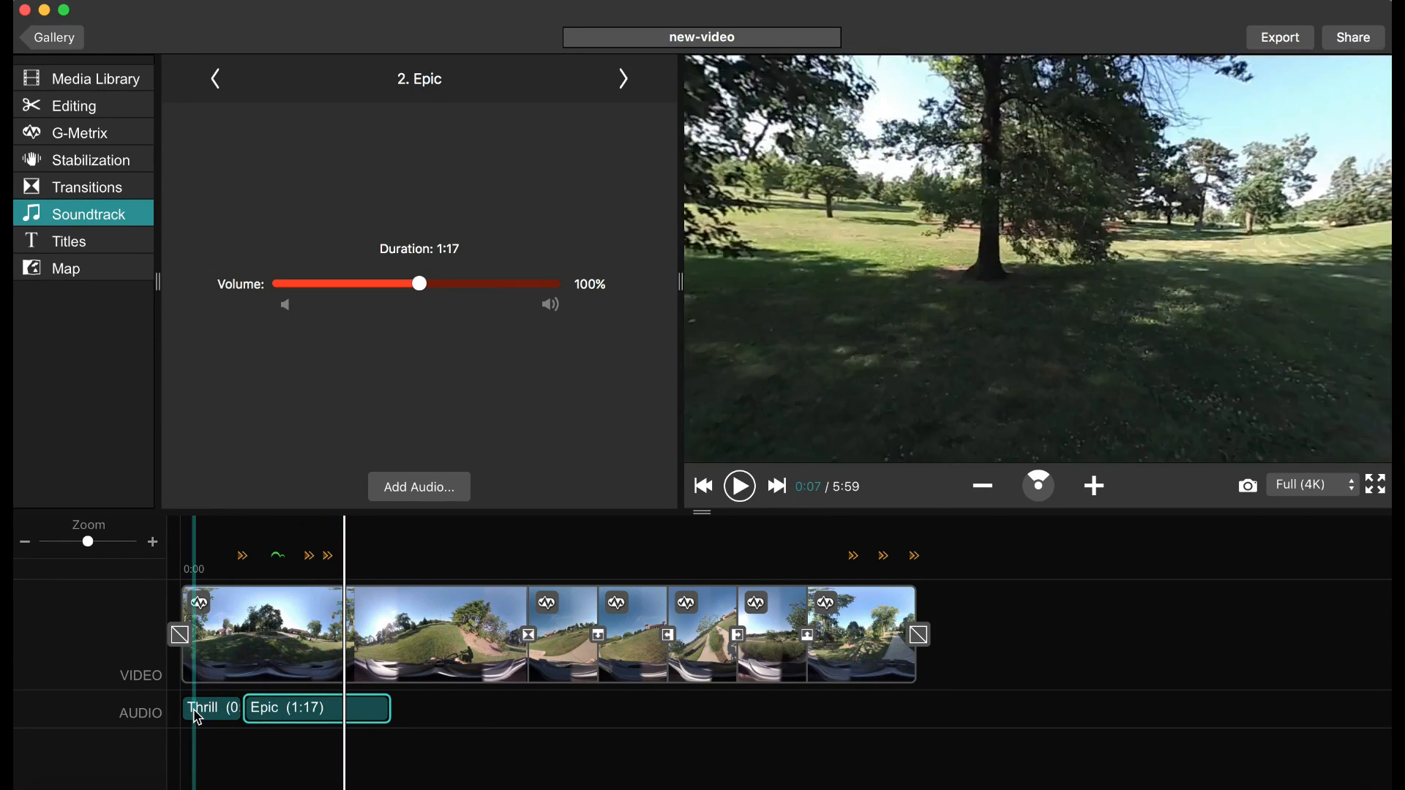
left_click(325, 721)
left_click(454, 722)
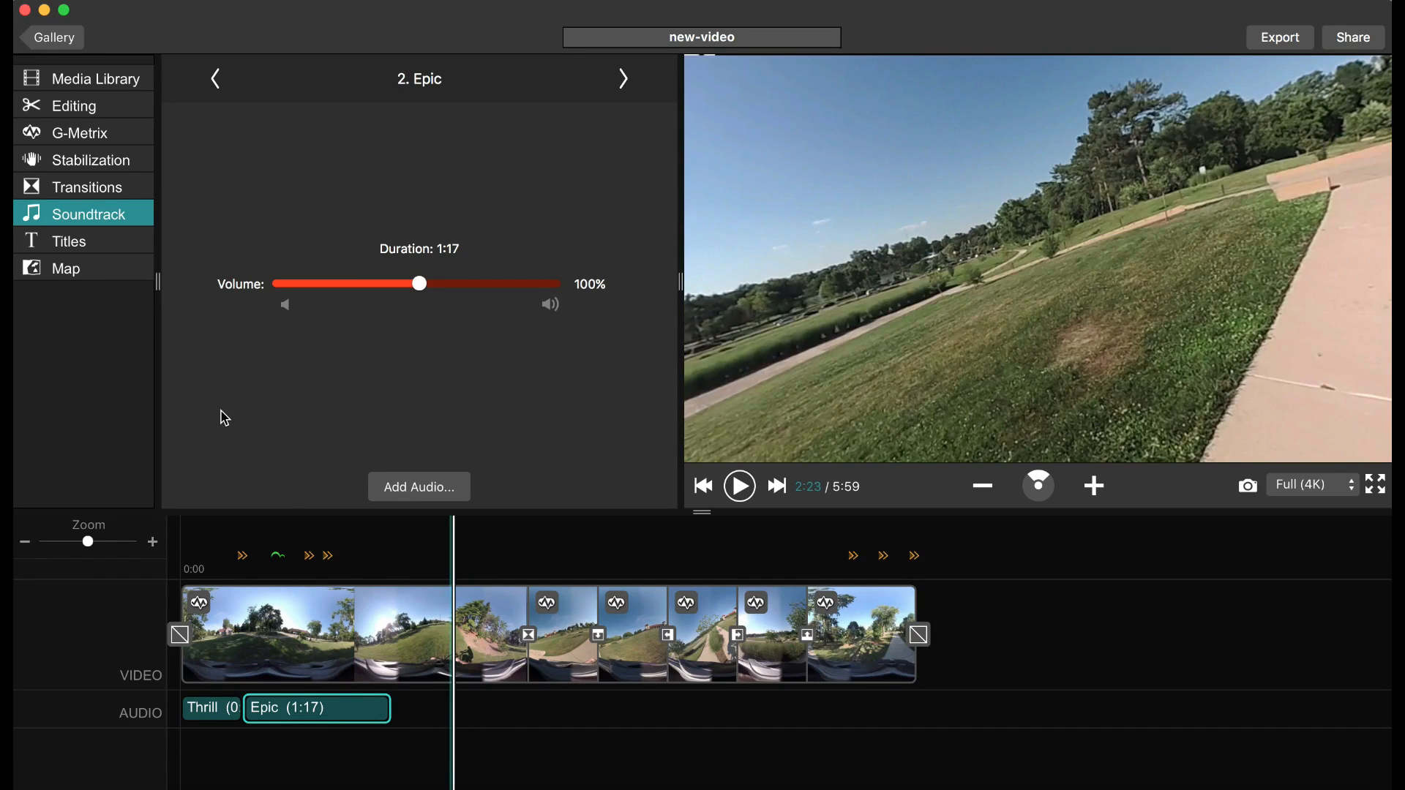
Return to the soundtrack options and add the built-in Journey track after Epic
left_click(107, 249)
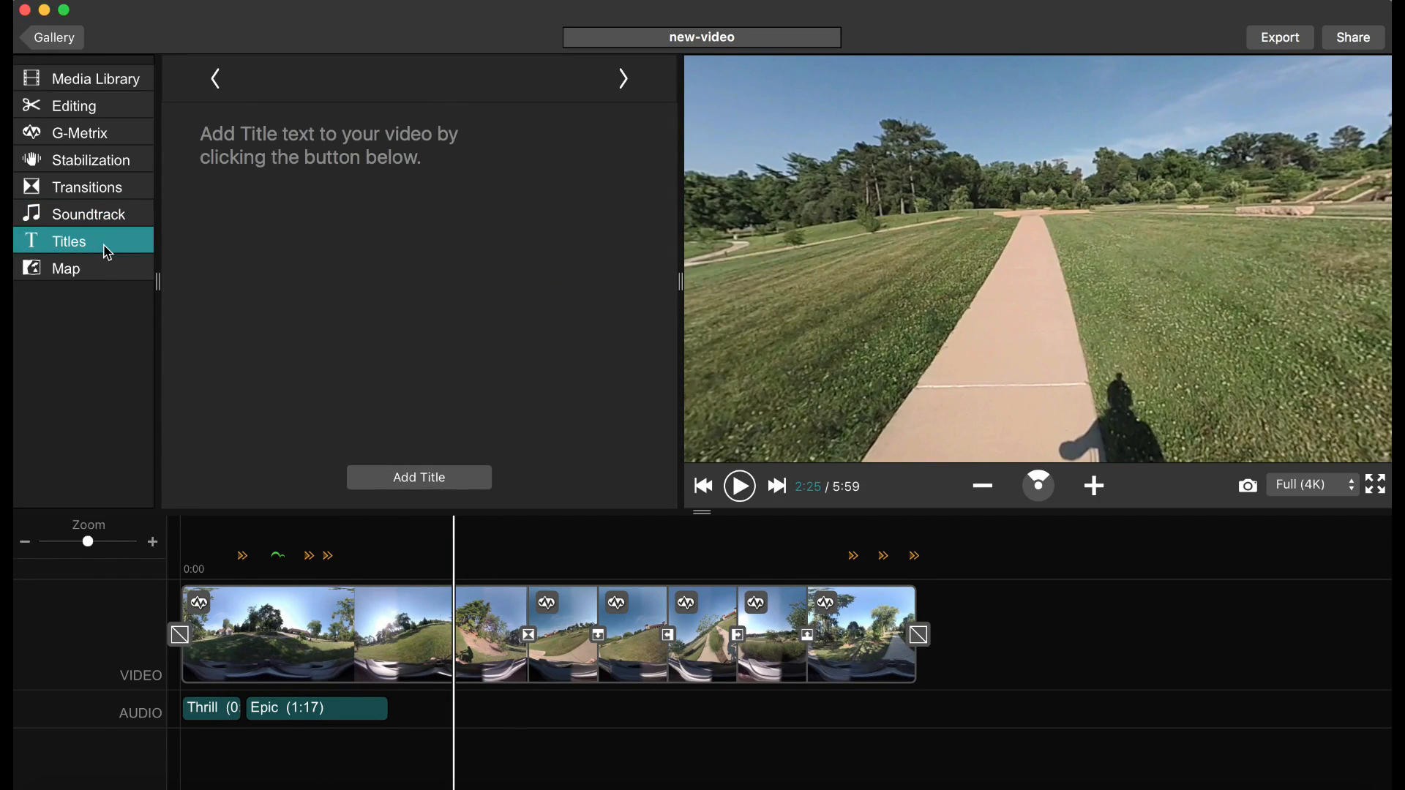
left_click(109, 224)
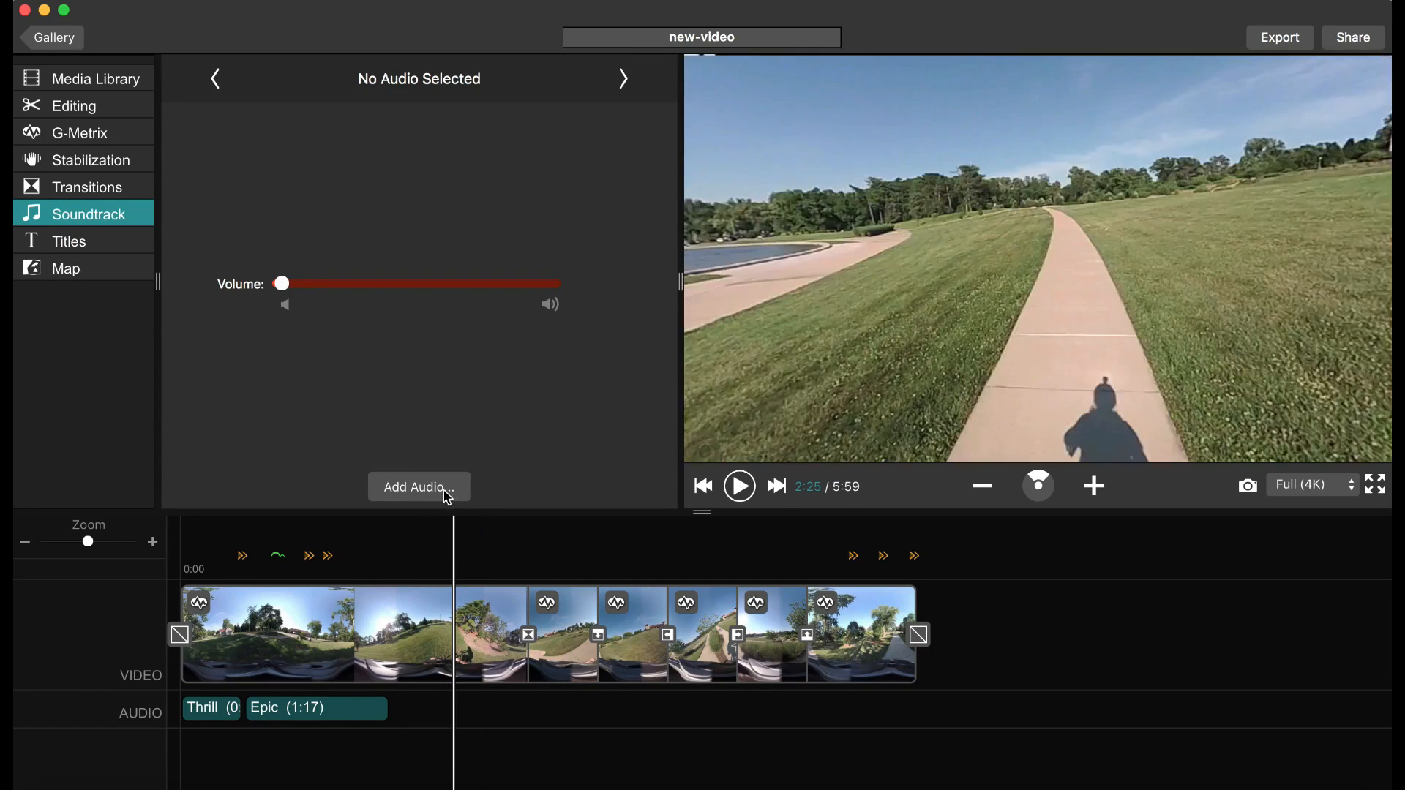
left_click(411, 494)
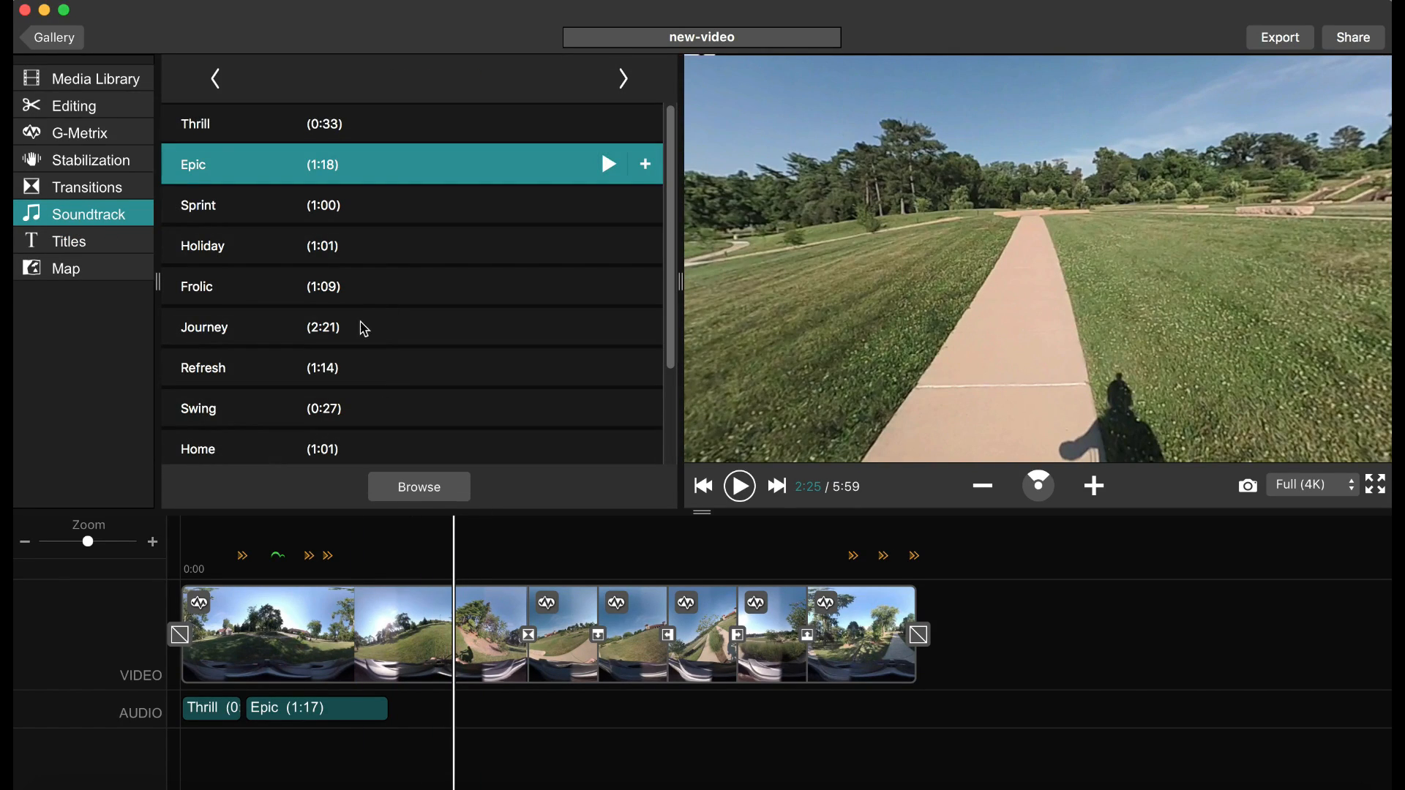
left_click(297, 329)
left_click(645, 333)
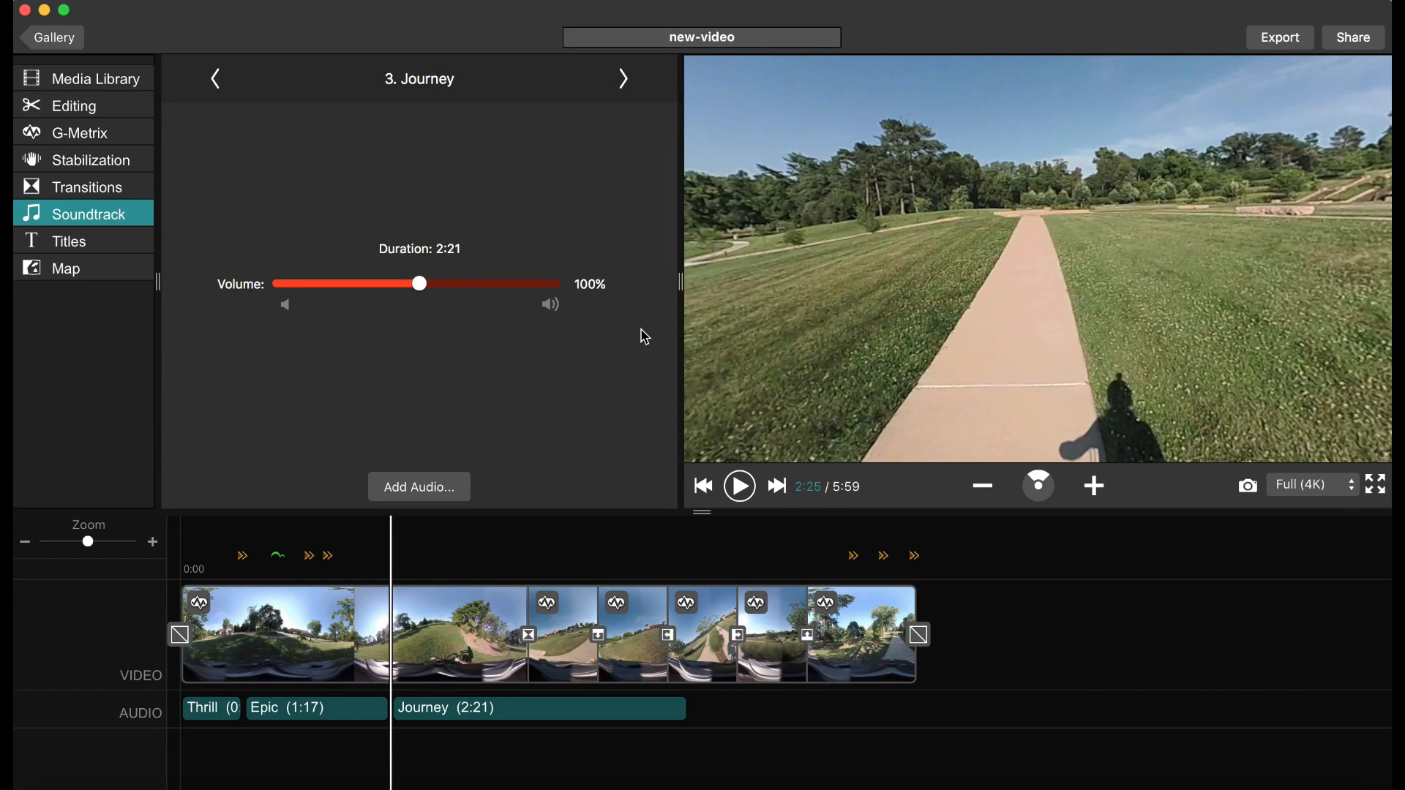
Place the playhead at the end of Journey and add the Adrenaline track from the built-in soundtracks
left_click(688, 716)
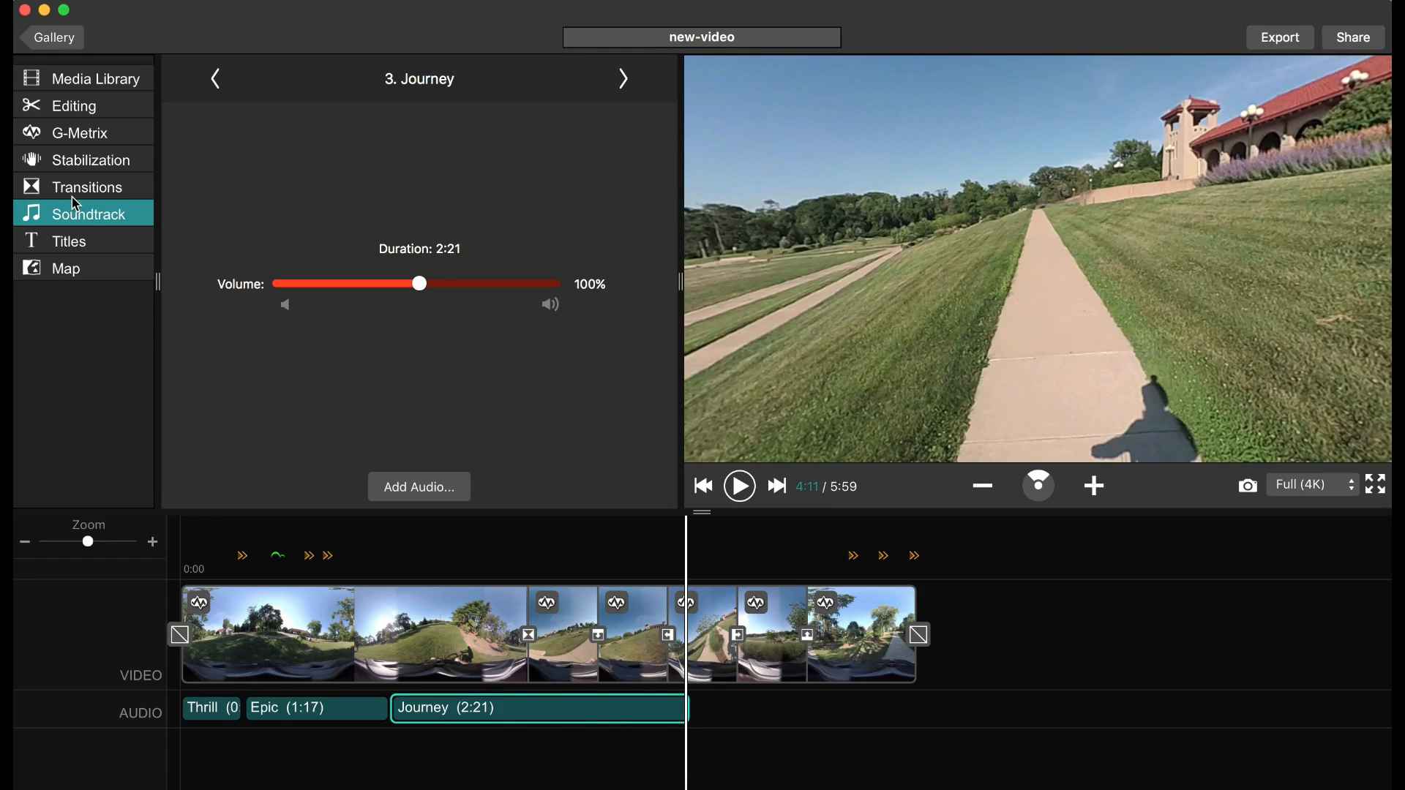
left_click(418, 487)
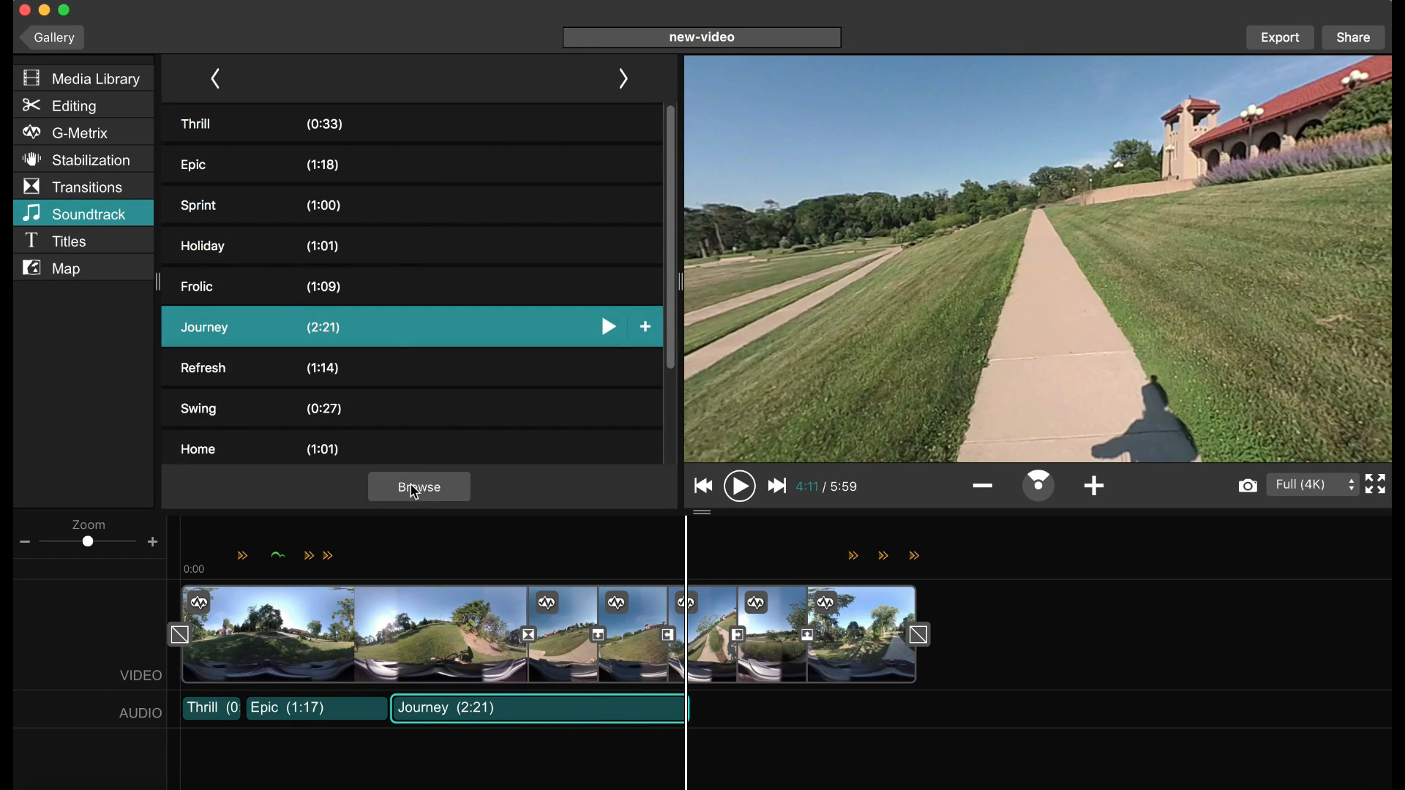
scroll(395, 322, "down", 4)
scroll(388, 326, "down", 2)
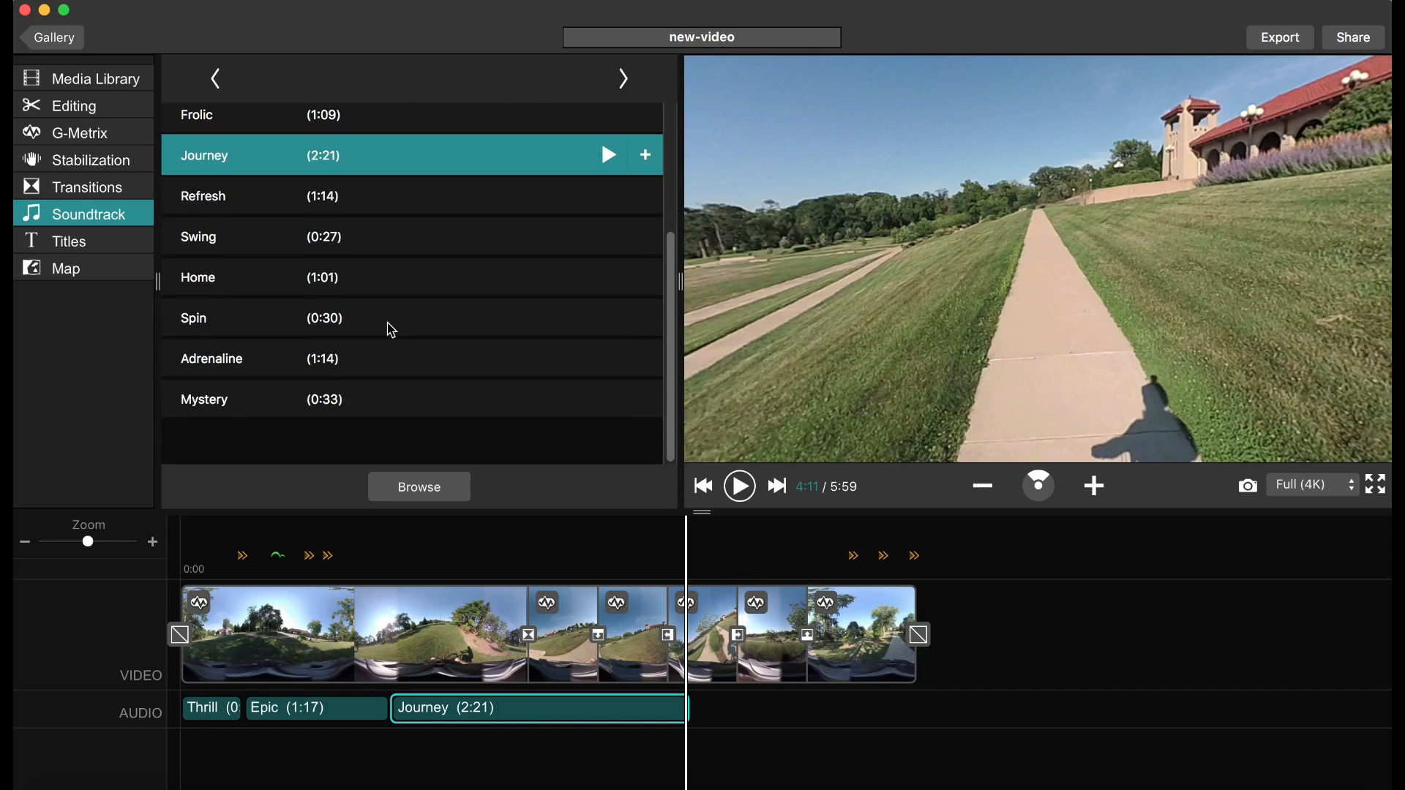
scroll(348, 393, "up", 3)
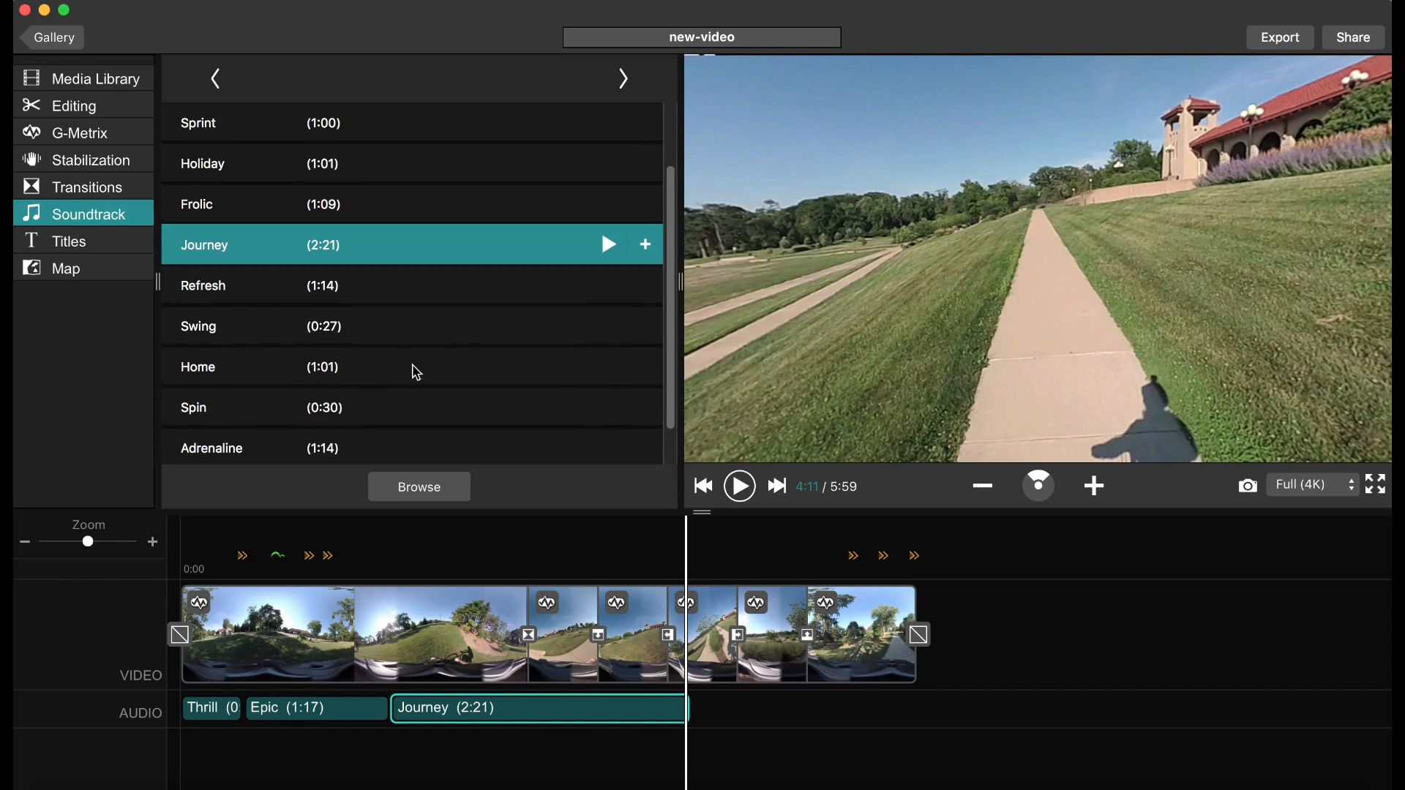
left_click(380, 212)
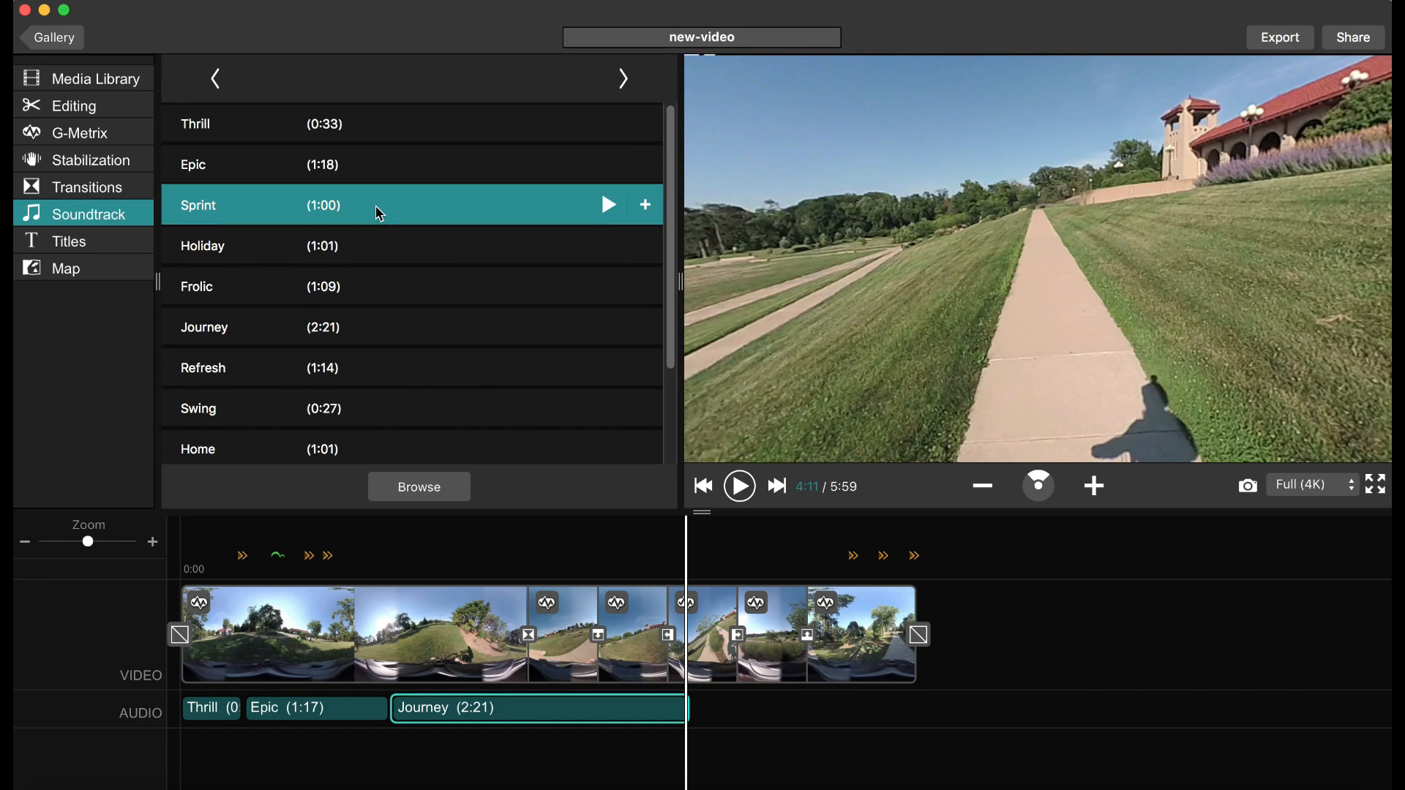
scroll(380, 213, "down", 3)
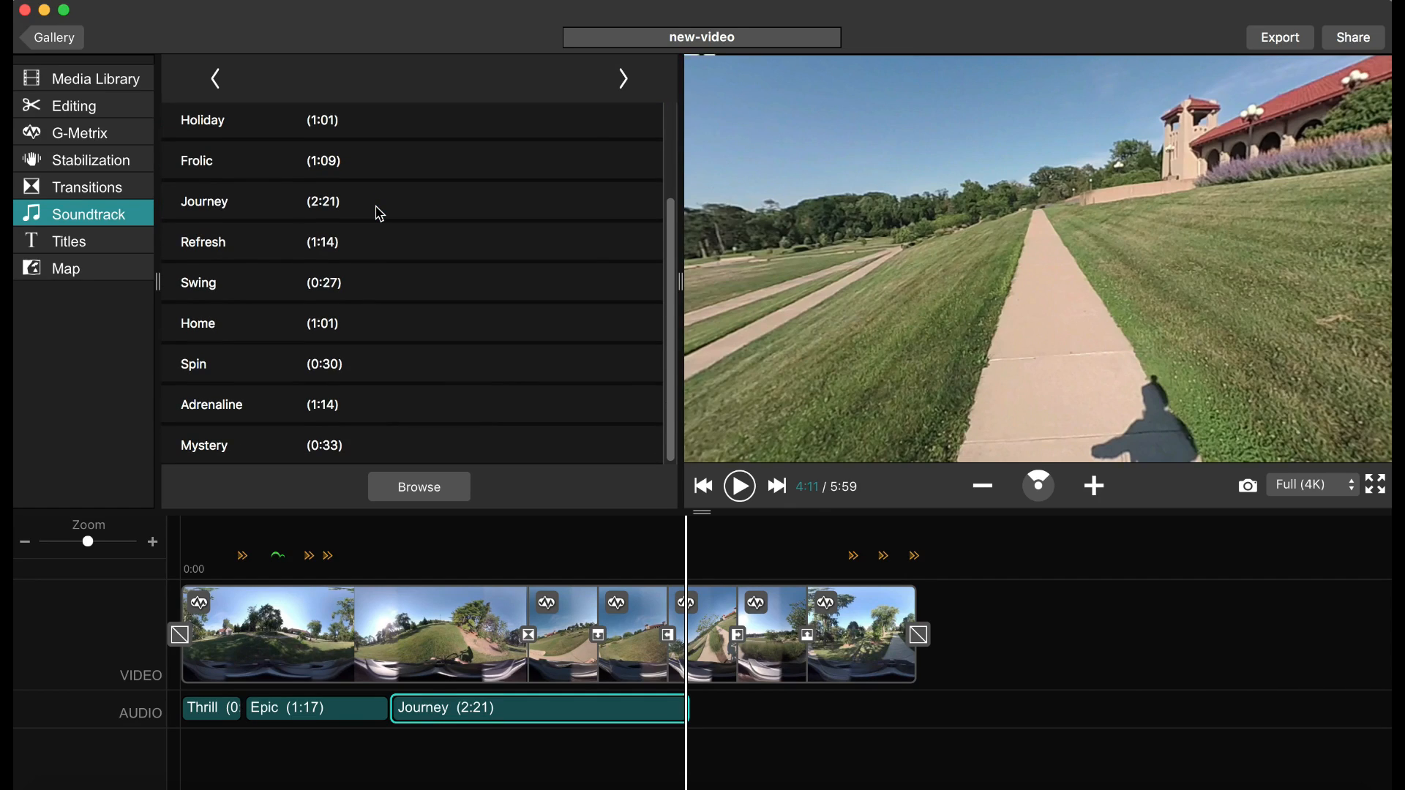
left_click(364, 411)
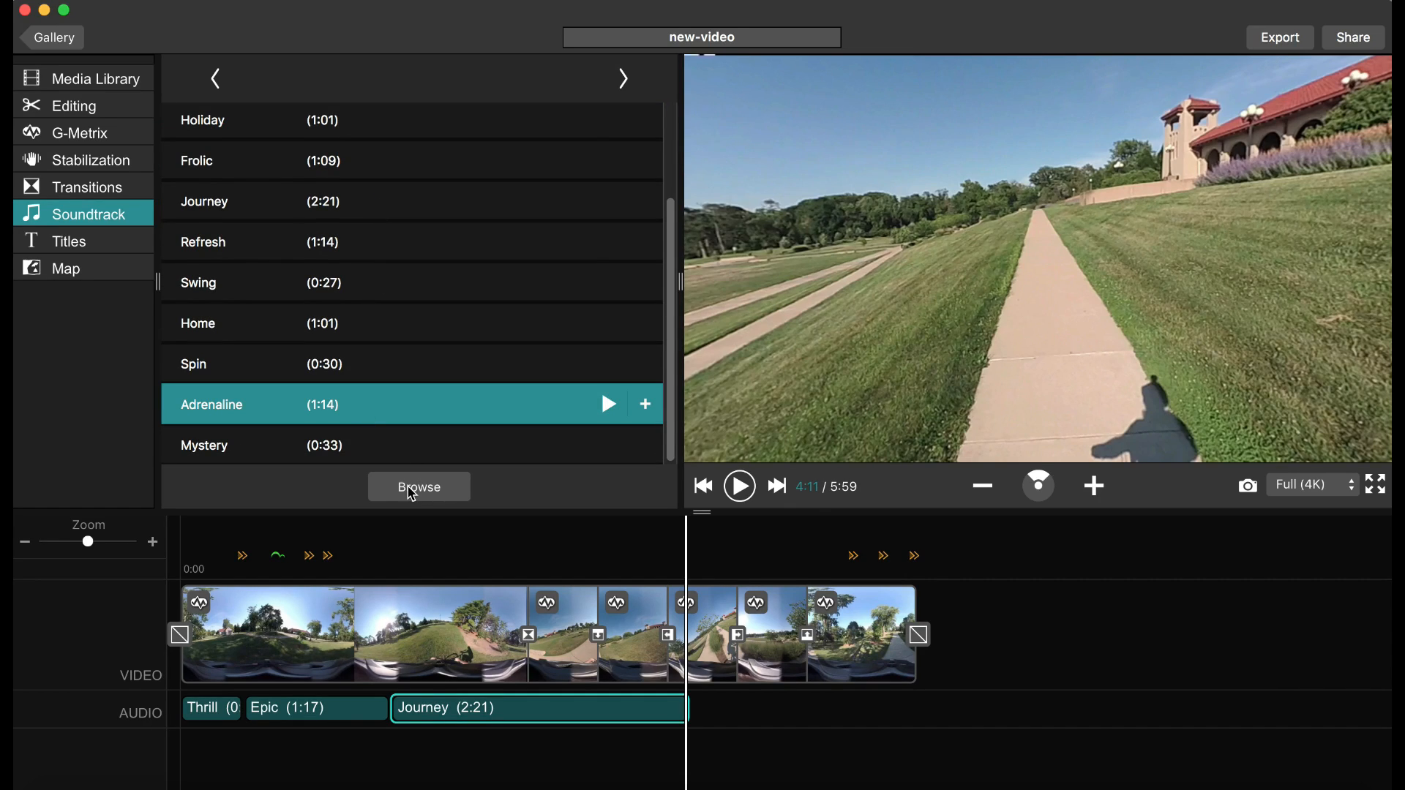
left_click(647, 407)
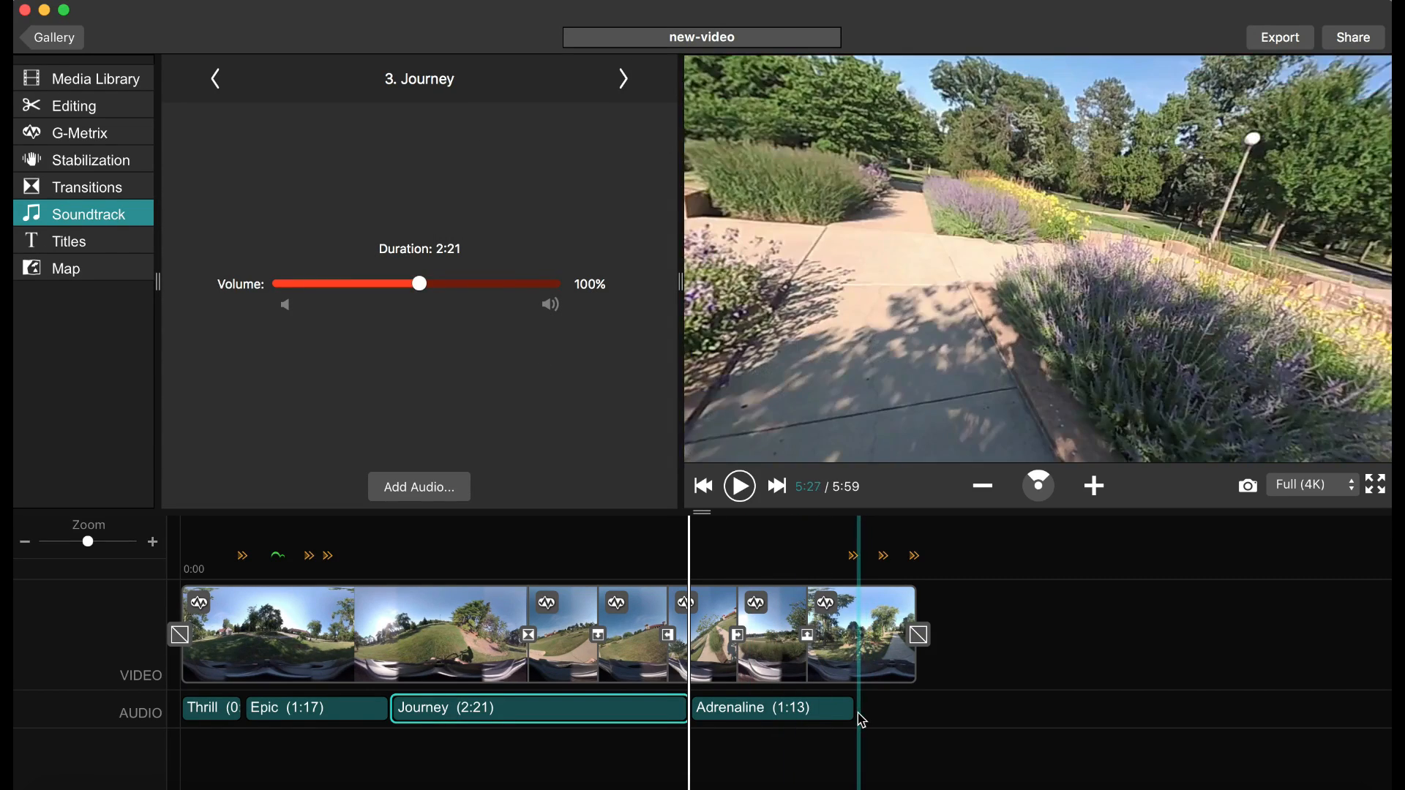
Place the playhead at the end of Adrenaline at 5:25, preview the Spin track and add it
left_click(854, 714)
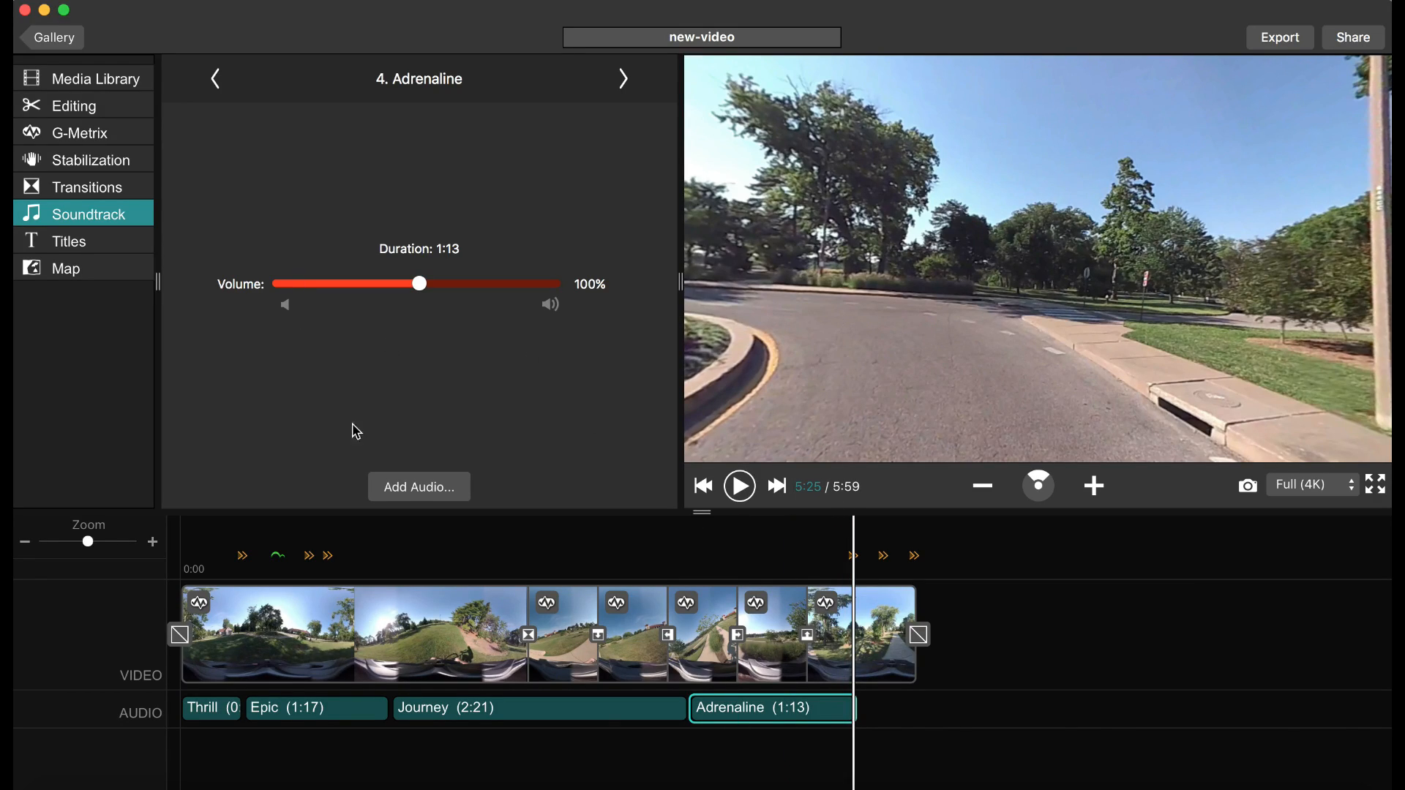
left_click(433, 491)
left_click(318, 356)
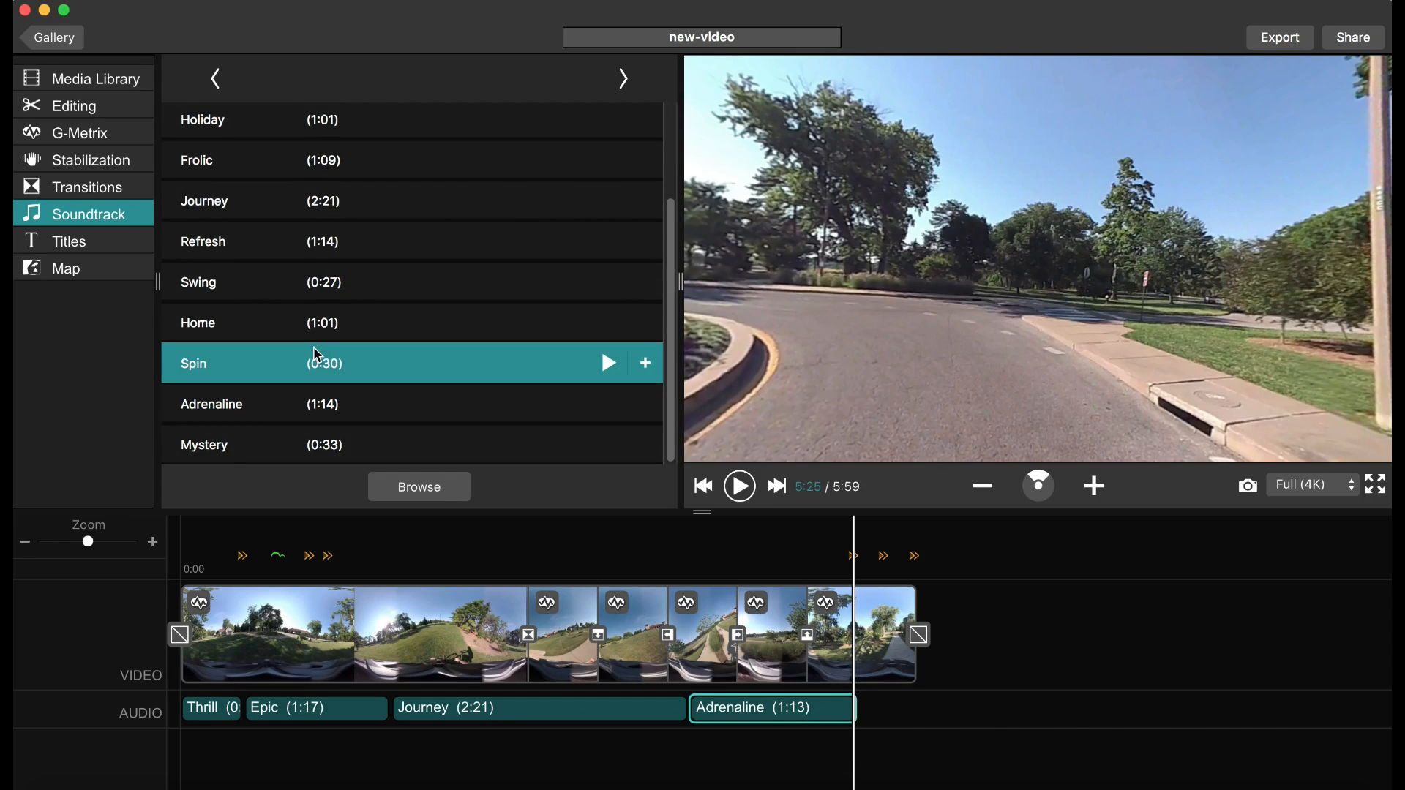
left_click(605, 361)
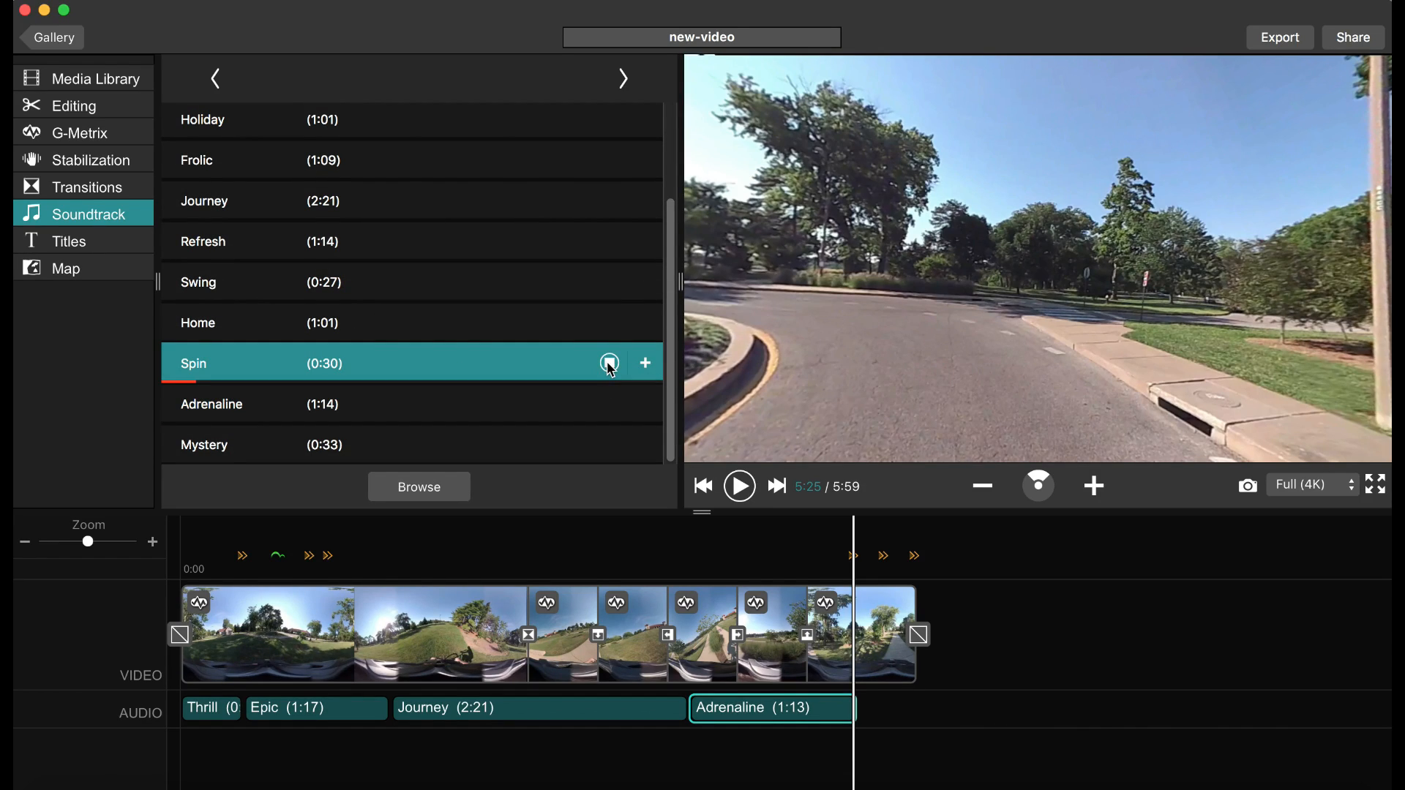
left_click(610, 366)
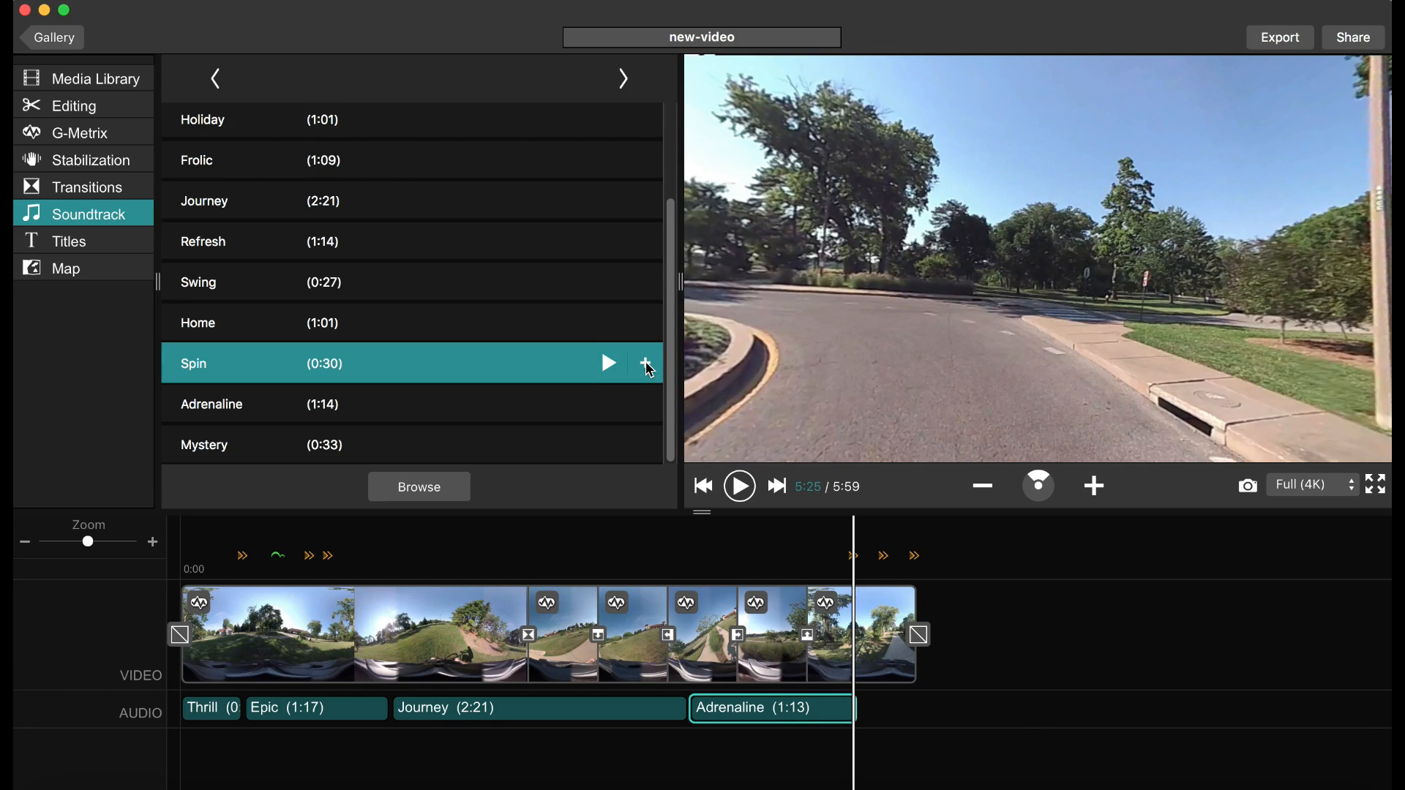
left_click(647, 366)
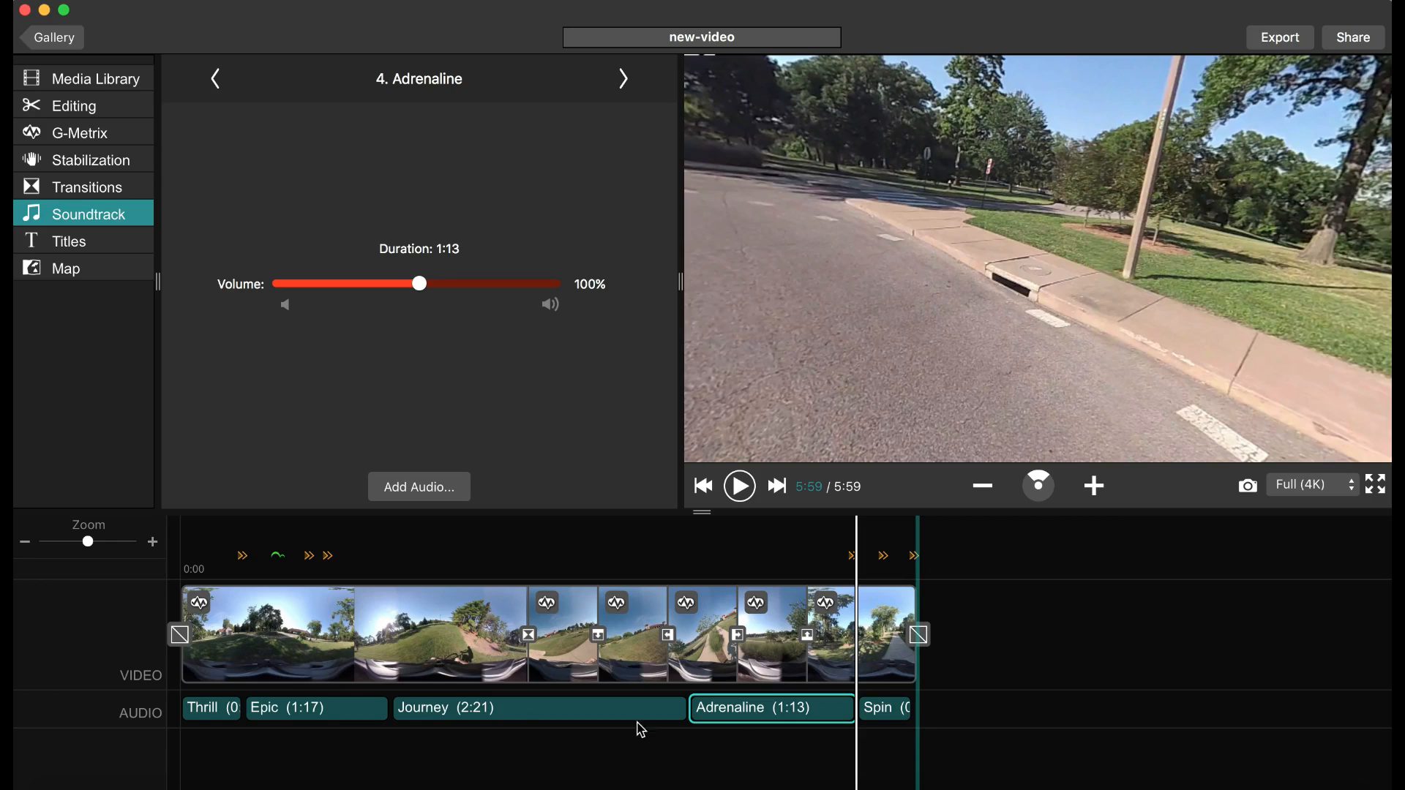
Play the project and check the completed soundtrack at different points of the timeline
left_click(238, 728)
left_click(745, 490)
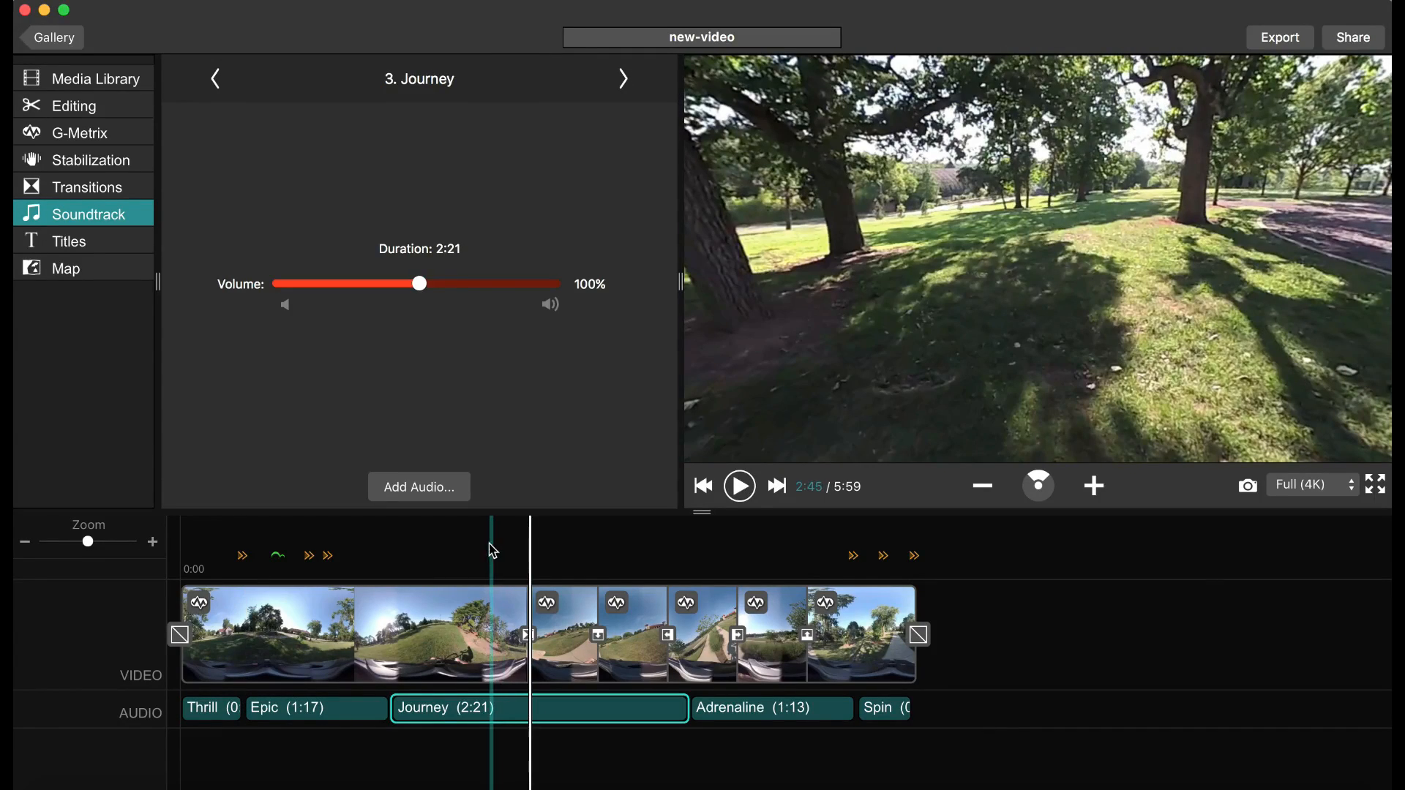
left_click(485, 555)
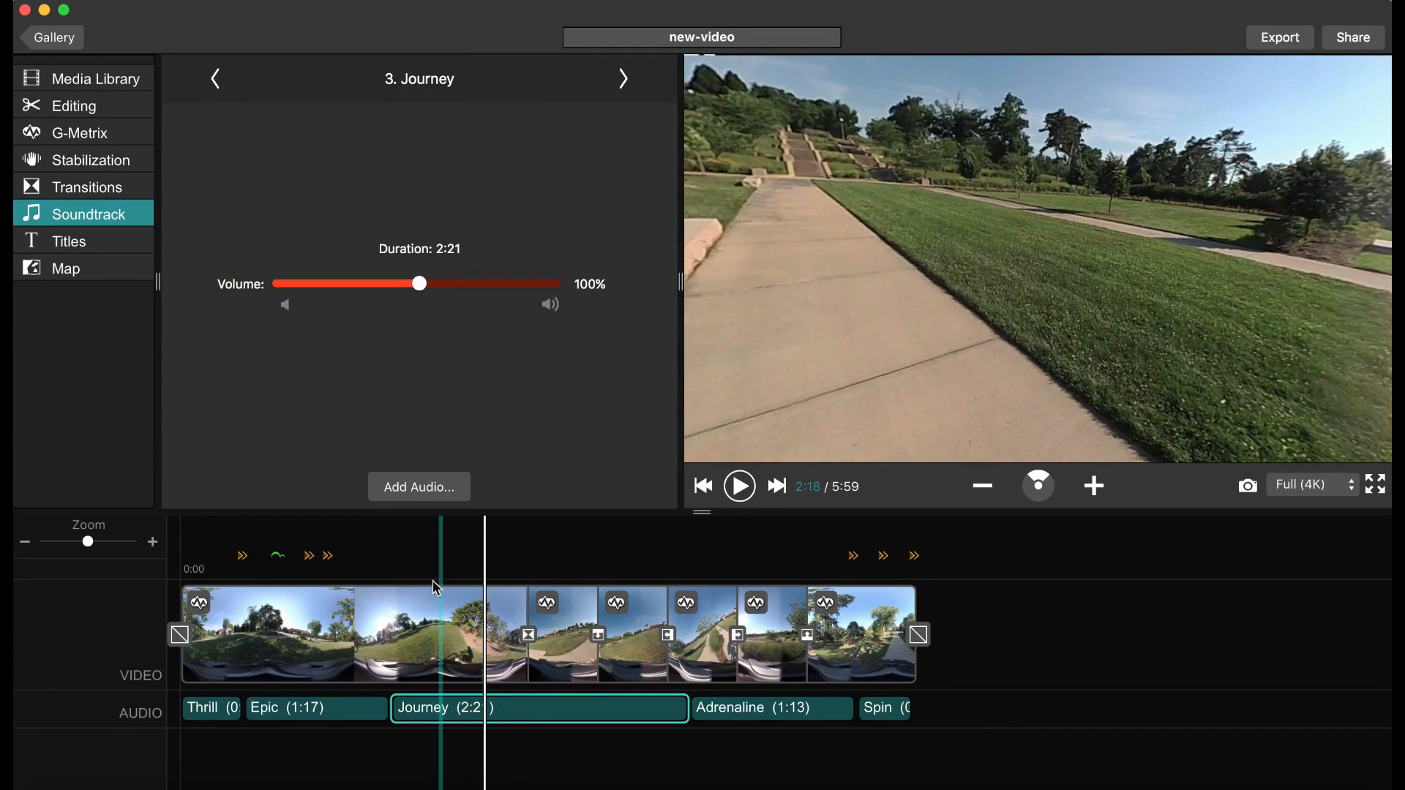
Add a new title at 1:06 in the first video clip
left_click(96, 253)
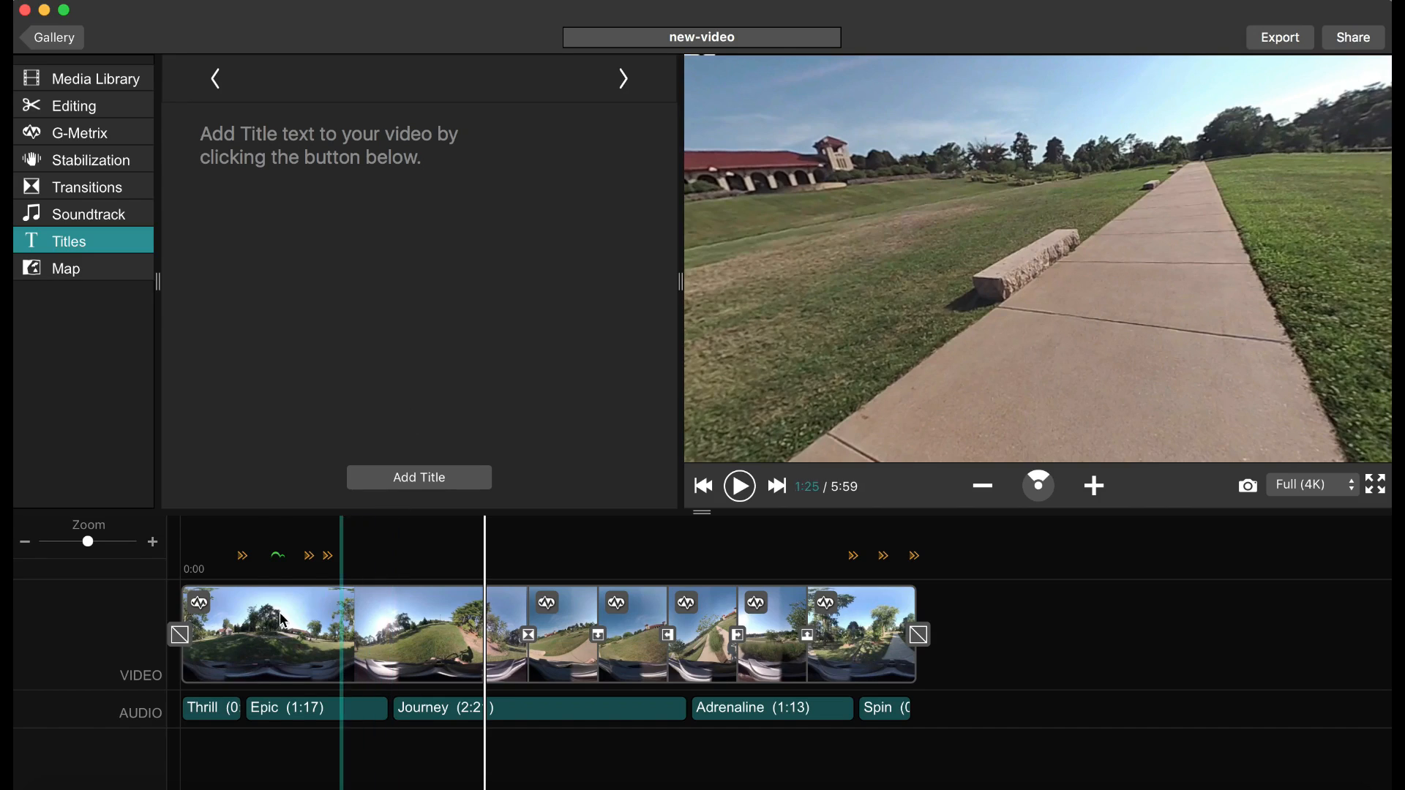
left_click(306, 629)
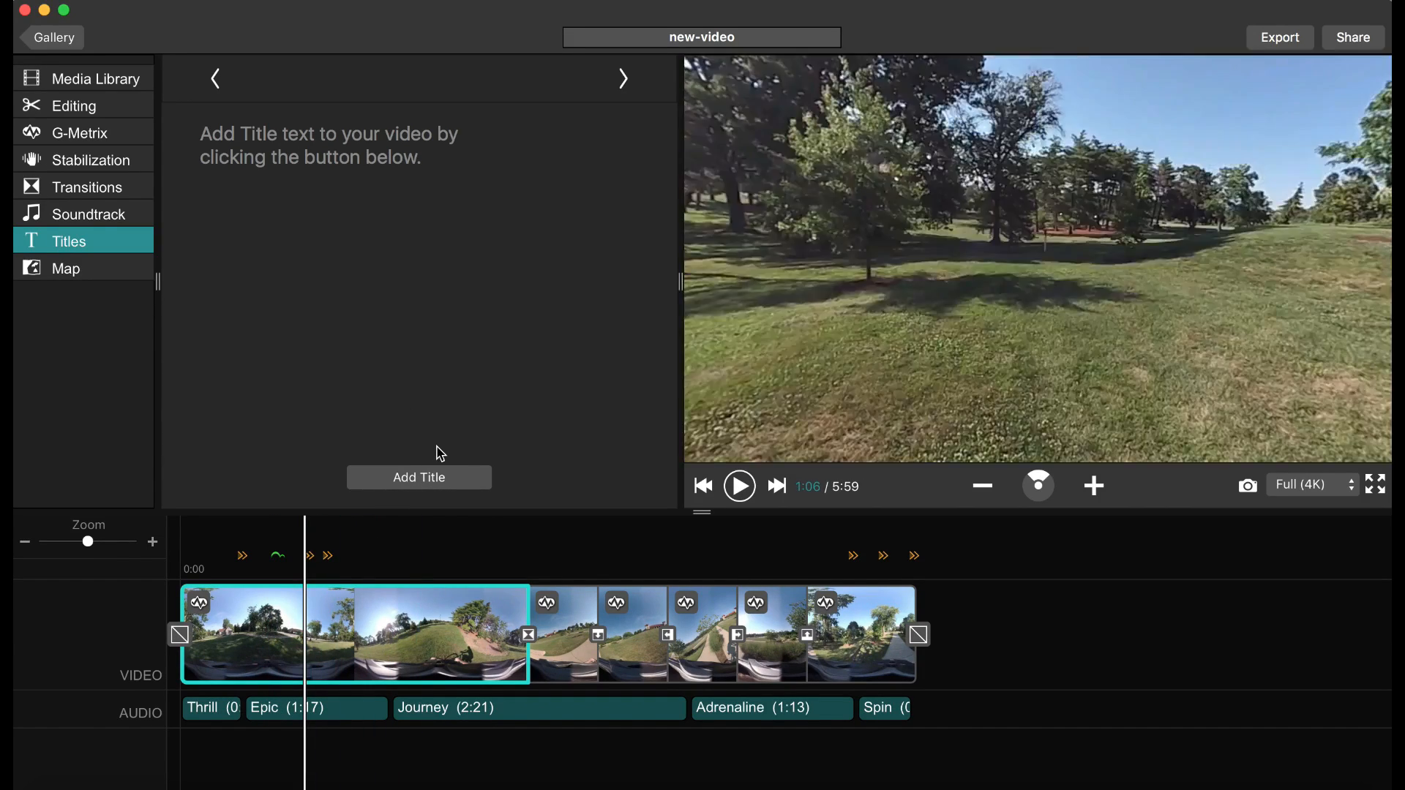
left_click(423, 477)
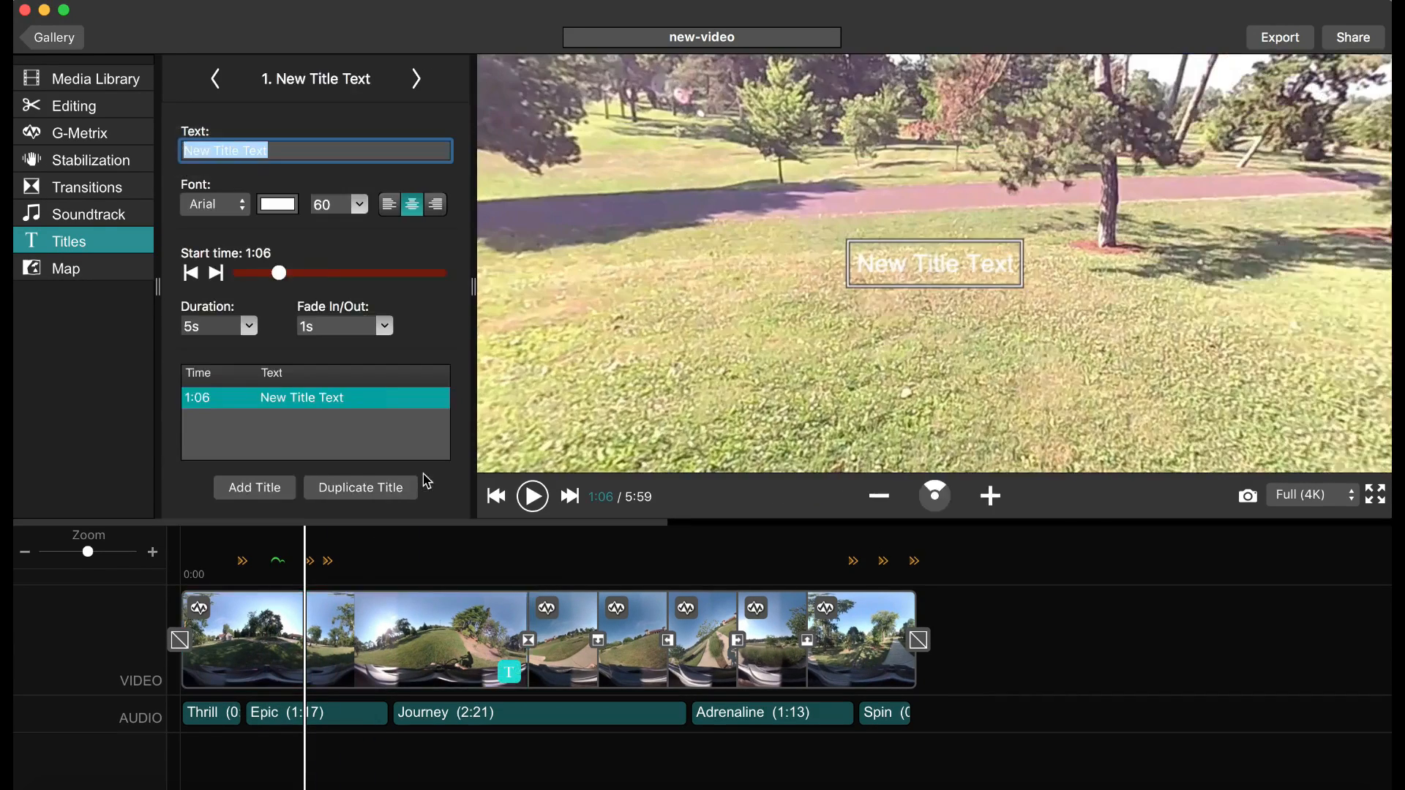
Shift the new title slightly in the preview and rotate the 360-degree view to check its placement
left_click(952, 267)
left_click_drag(983, 269, 962, 269)
left_click_drag(1146, 337, 1226, 335)
left_click_drag(791, 344, 1130, 353)
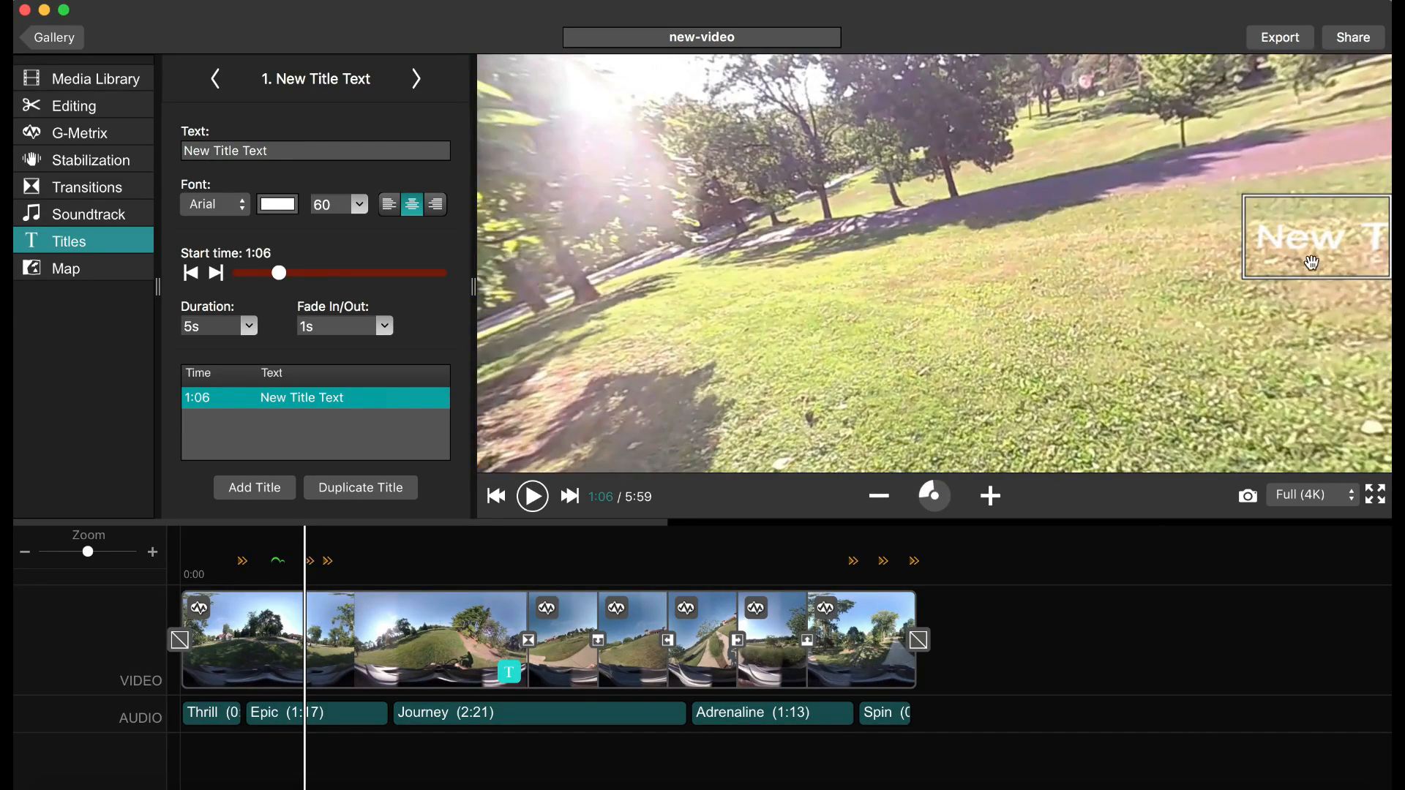
Reposition the new title in the preview and rotate the 360-degree view so it sits over the grass above the helmet
left_click_drag(1311, 261, 1110, 273)
left_click_drag(1045, 334, 1004, 218)
left_click_drag(879, 147, 943, 198)
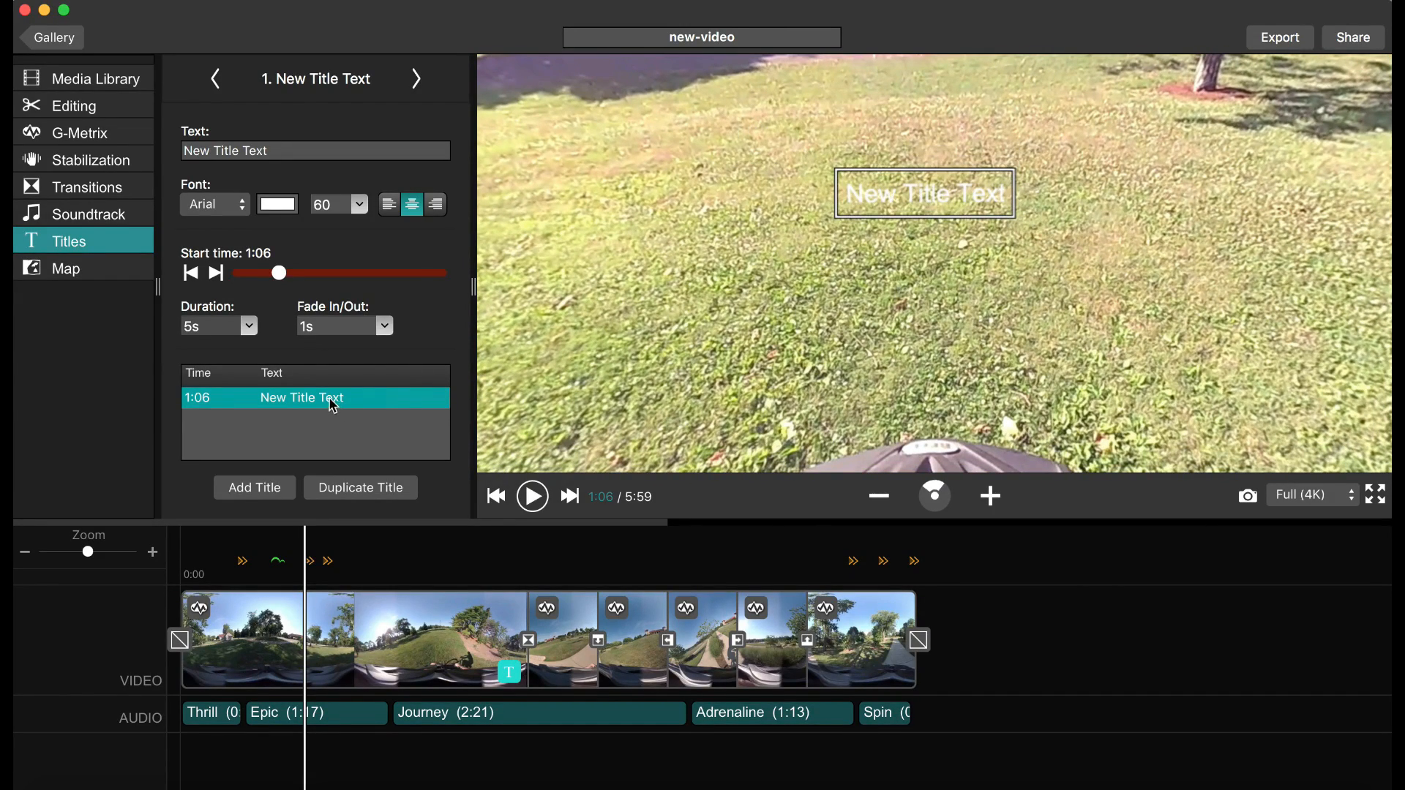
Change the title's text to Hello! and format it in Avenir Next Condensed at size 80
left_click_drag(278, 146, 141, 149)
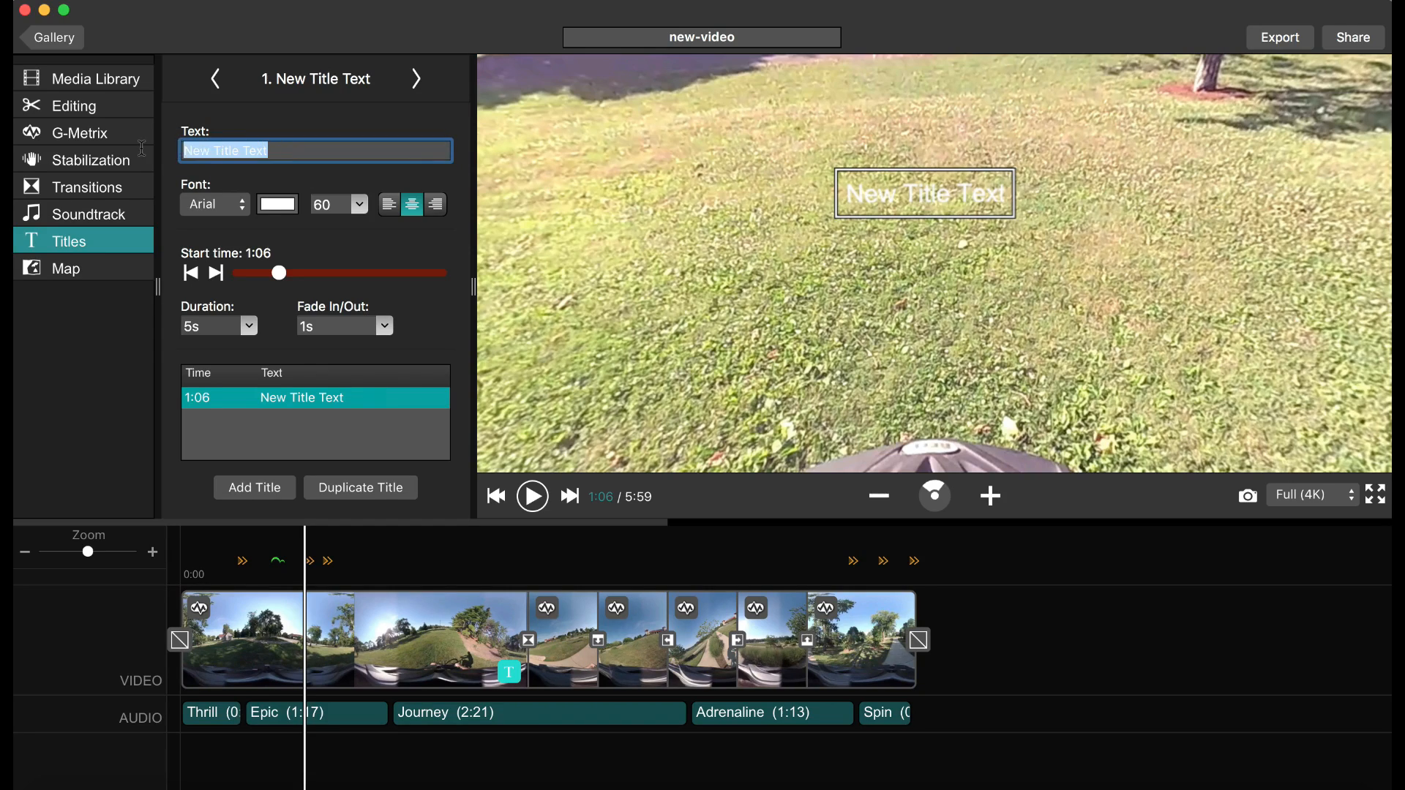
type("Hello!")
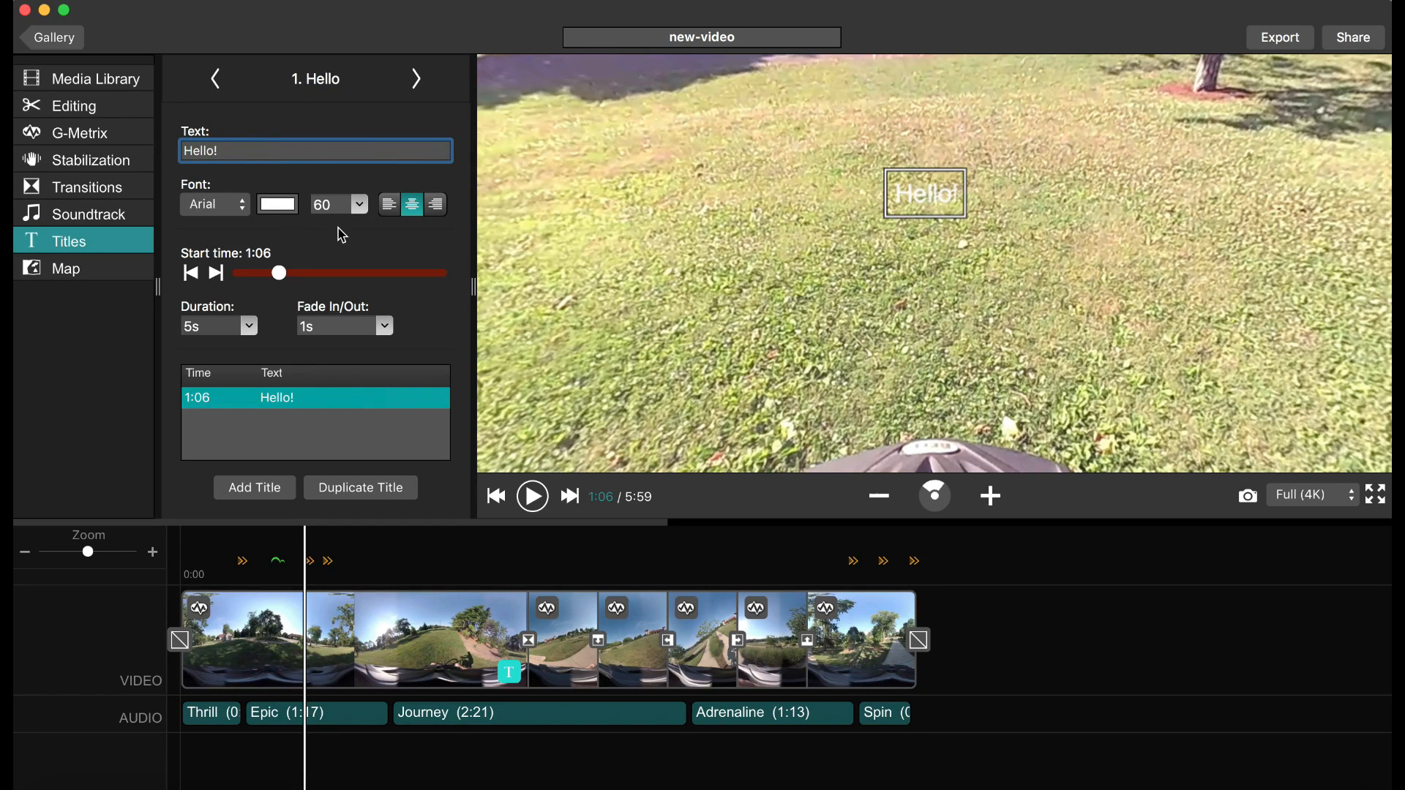
left_click(359, 206)
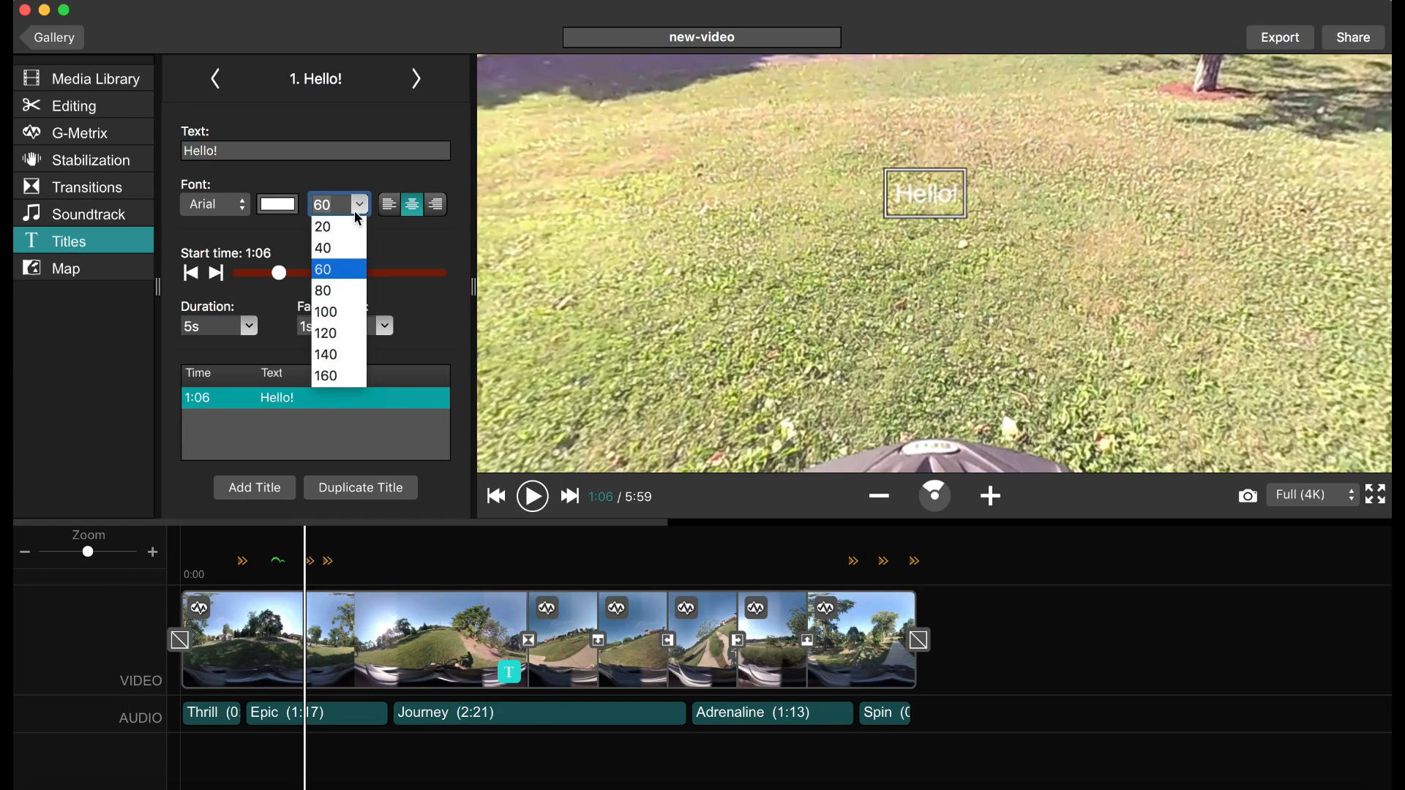
left_click(337, 291)
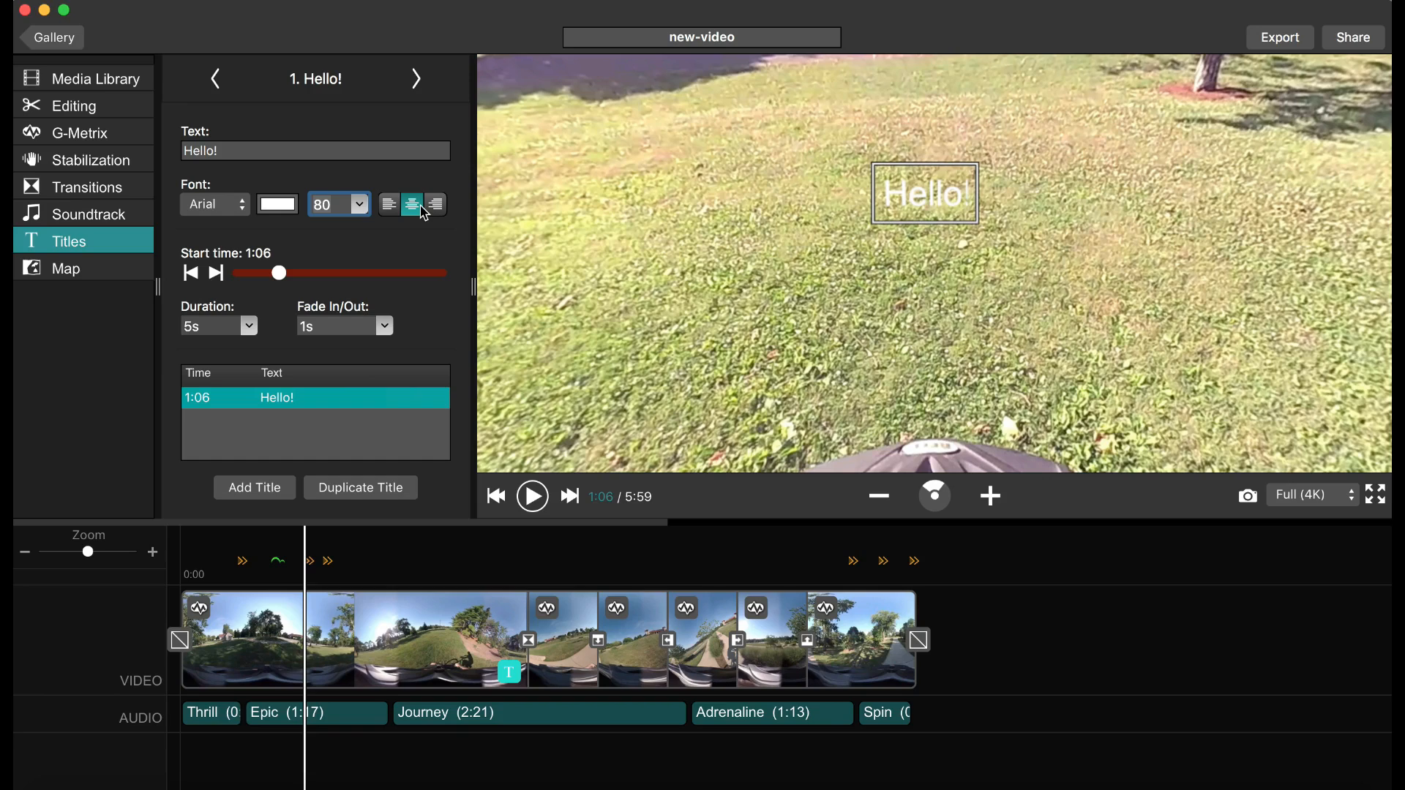
left_click(215, 205)
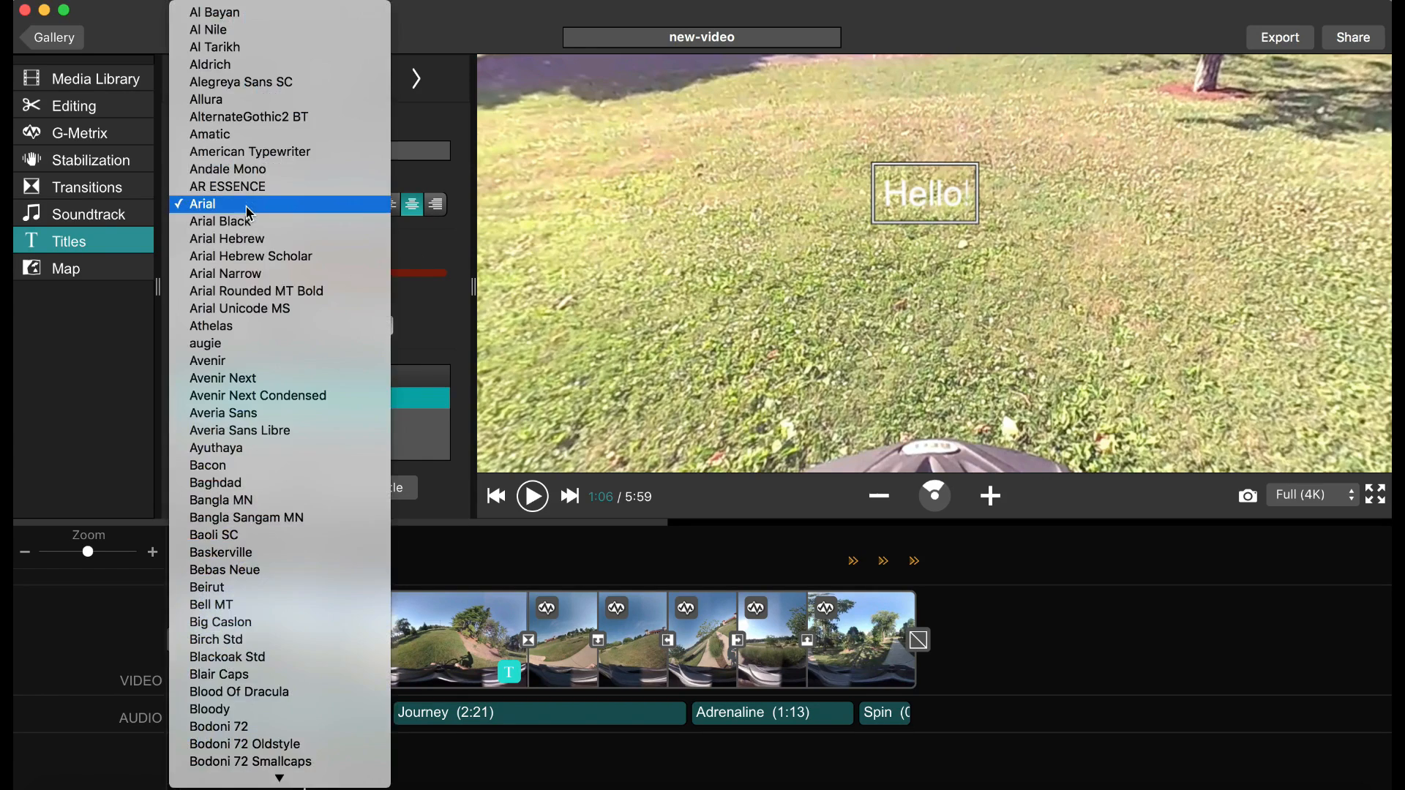
left_click(300, 390)
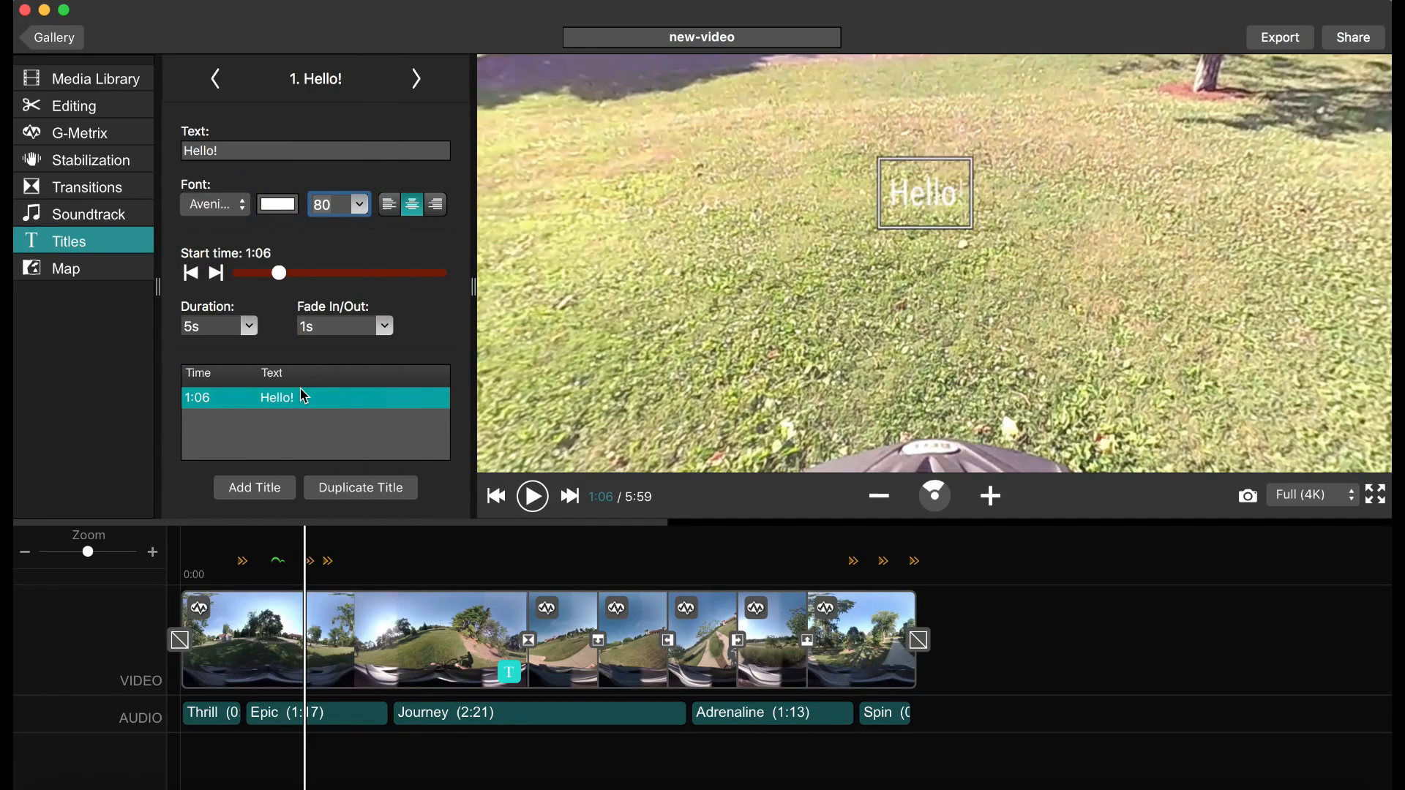
Try several start times for the Hello! title along the video and settle on 1:34
left_click(302, 273)
left_click(333, 275)
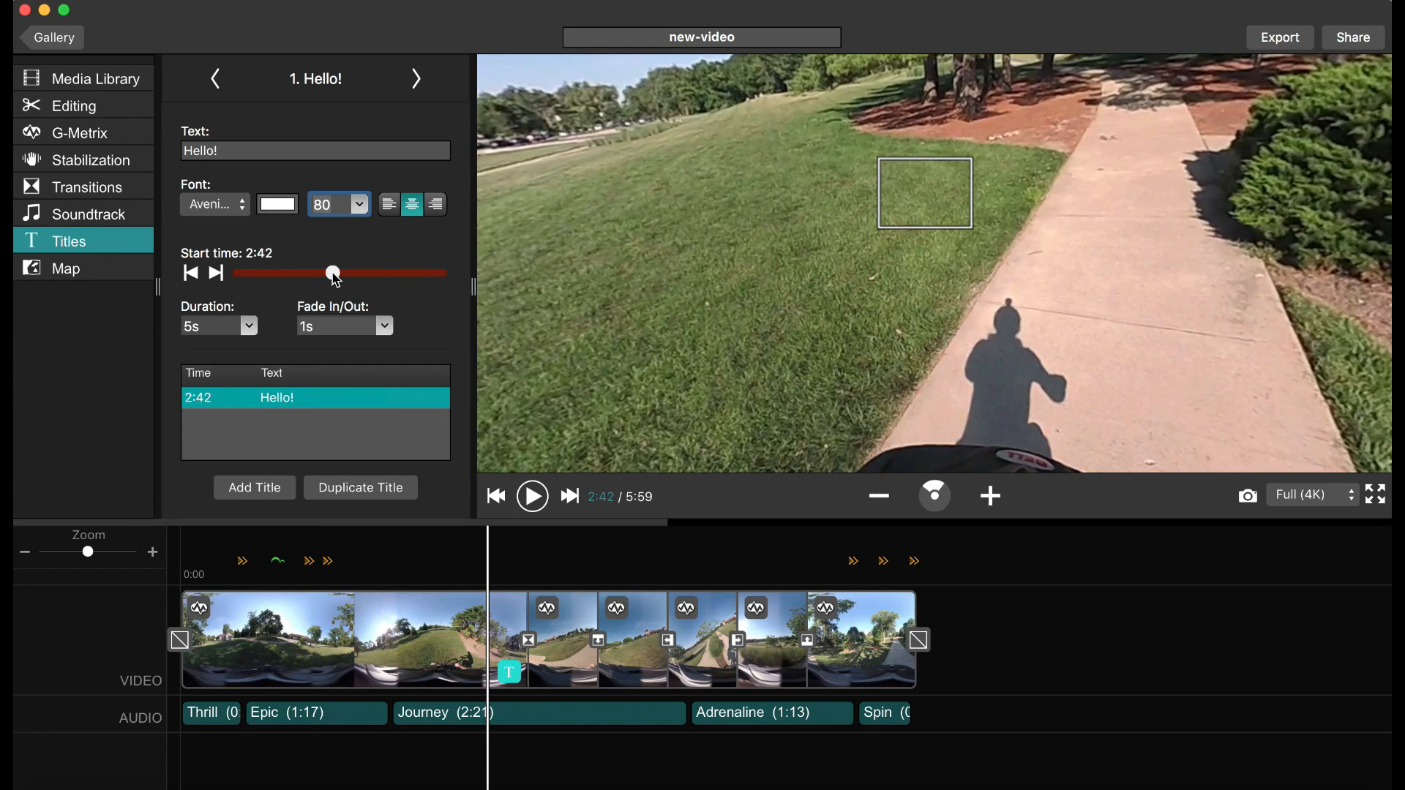
left_click(312, 277)
left_click(279, 274)
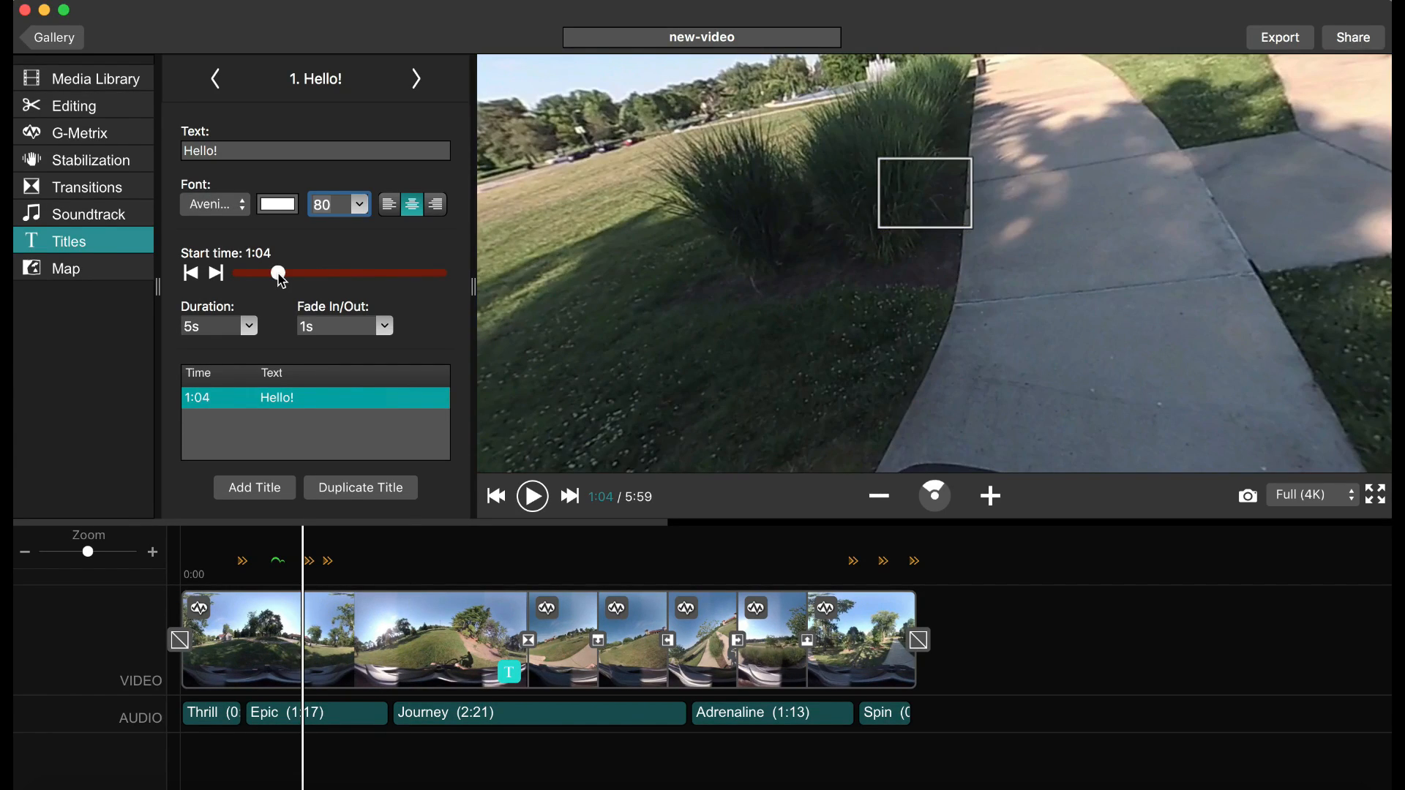
mouse_move(273, 275)
left_mouse_down()
mouse_move(290, 281)
mouse_move(278, 280)
left_mouse_up()
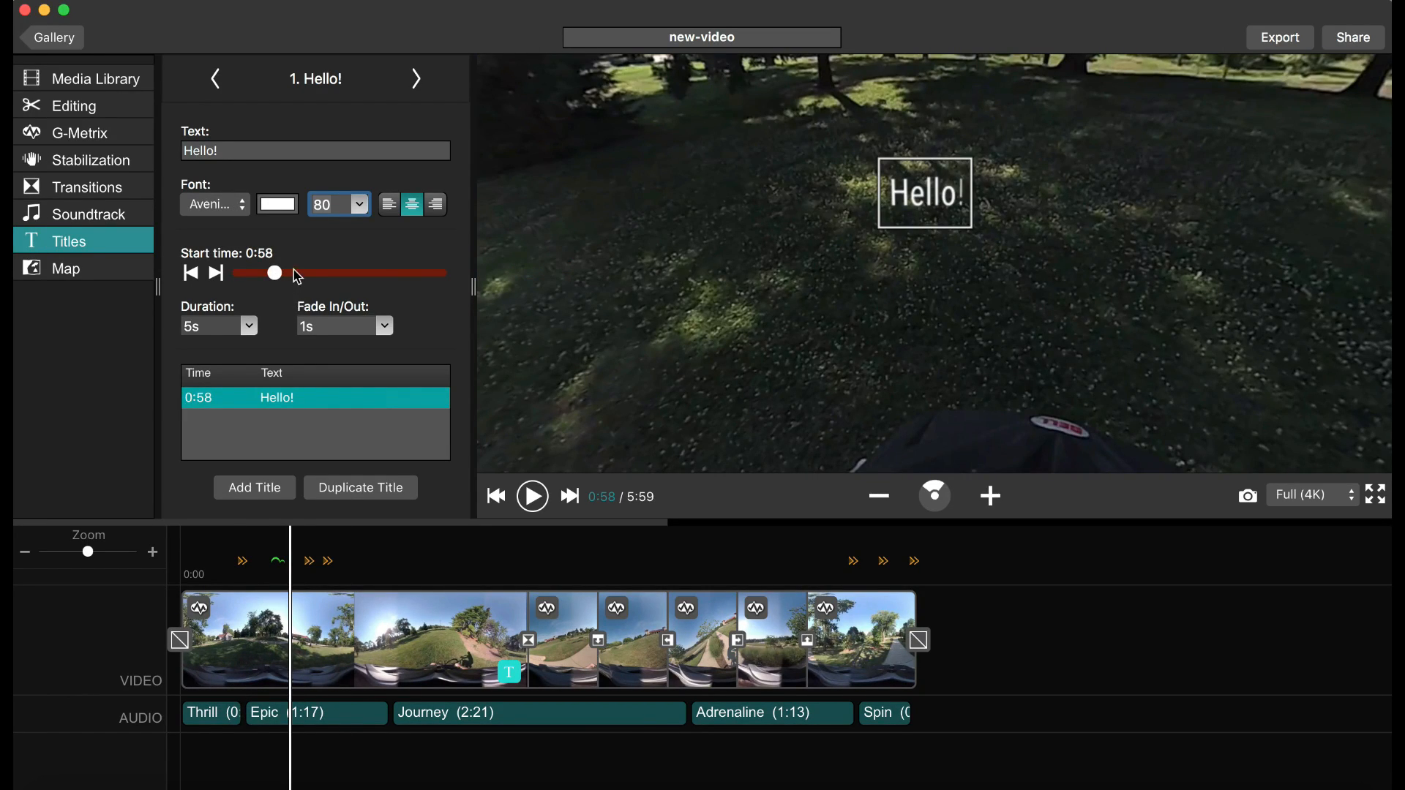
left_click(298, 275)
Set the Hello! title's duration to 10s and check the options for its fade in/out time
left_click(250, 326)
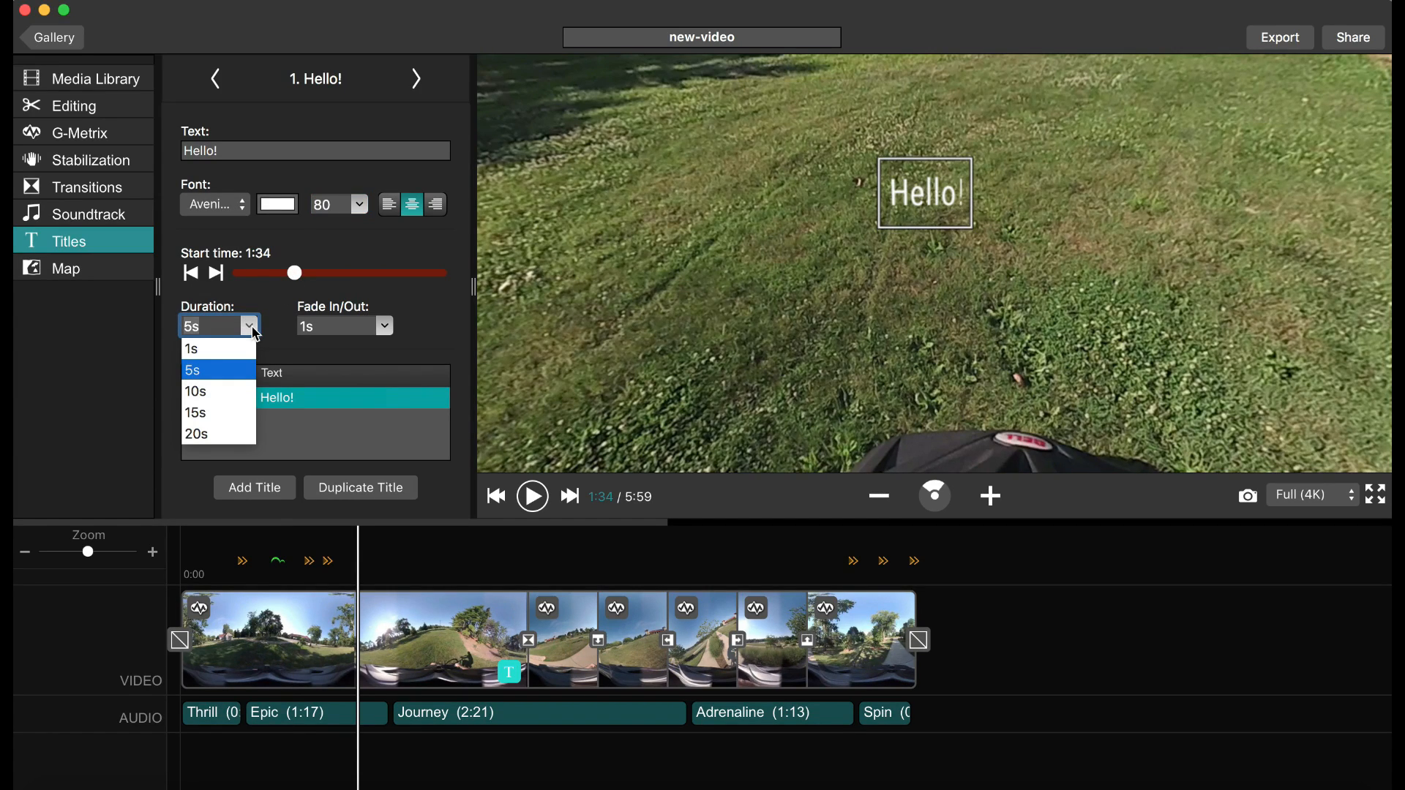
left_click(207, 394)
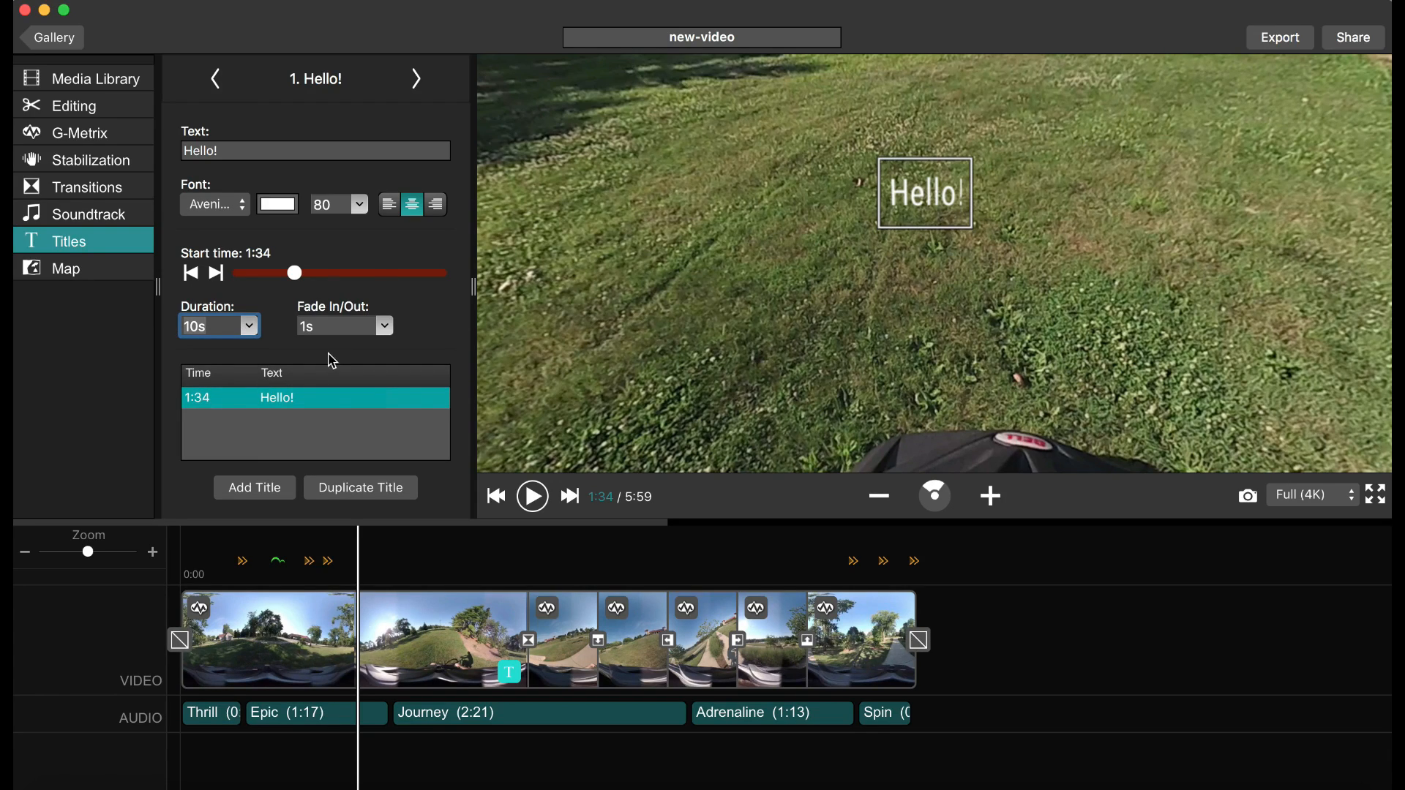
left_click(373, 329)
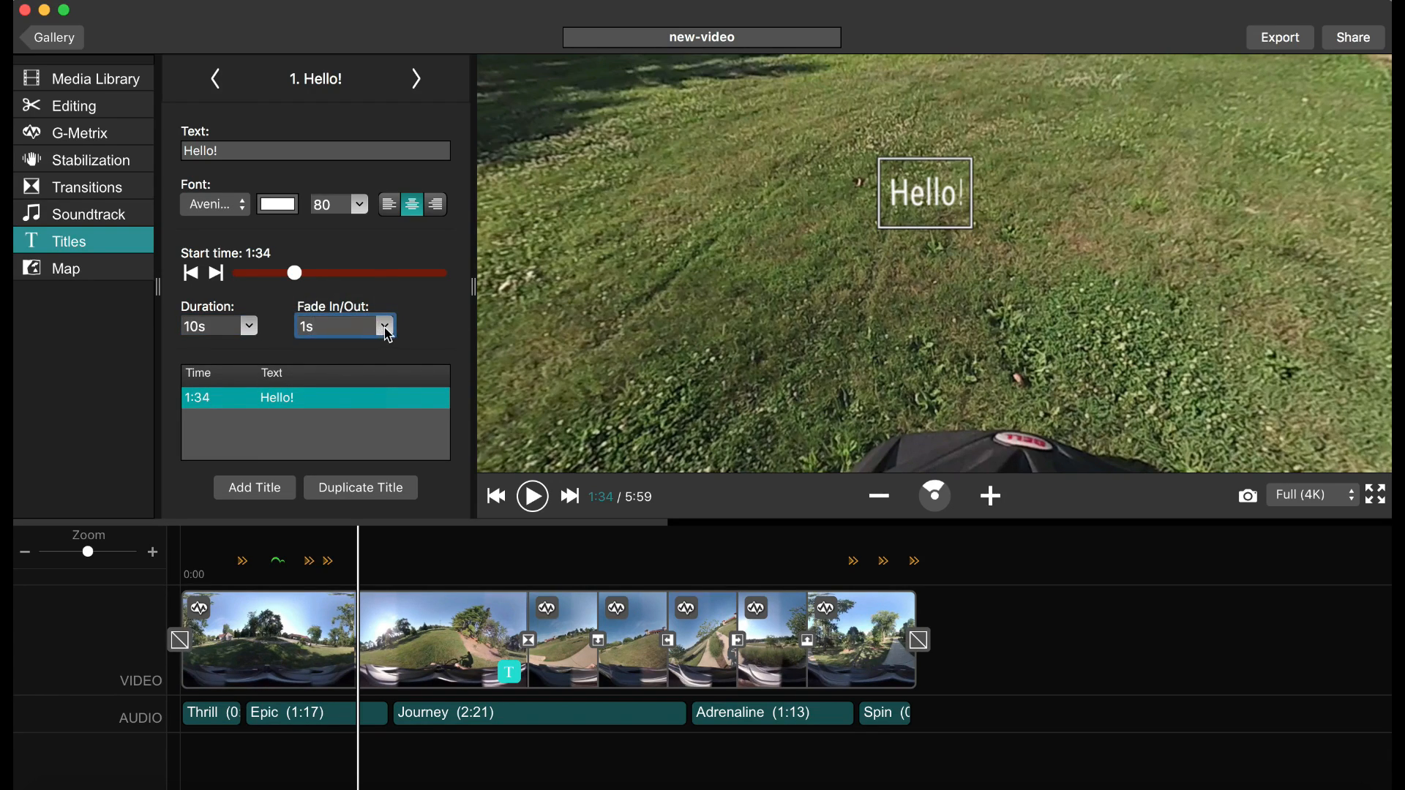
left_click(385, 328)
left_click(386, 328)
Add a second title at 1:34, place it below and to the left of Hello!, and set its text to Look Here!
left_click(254, 488)
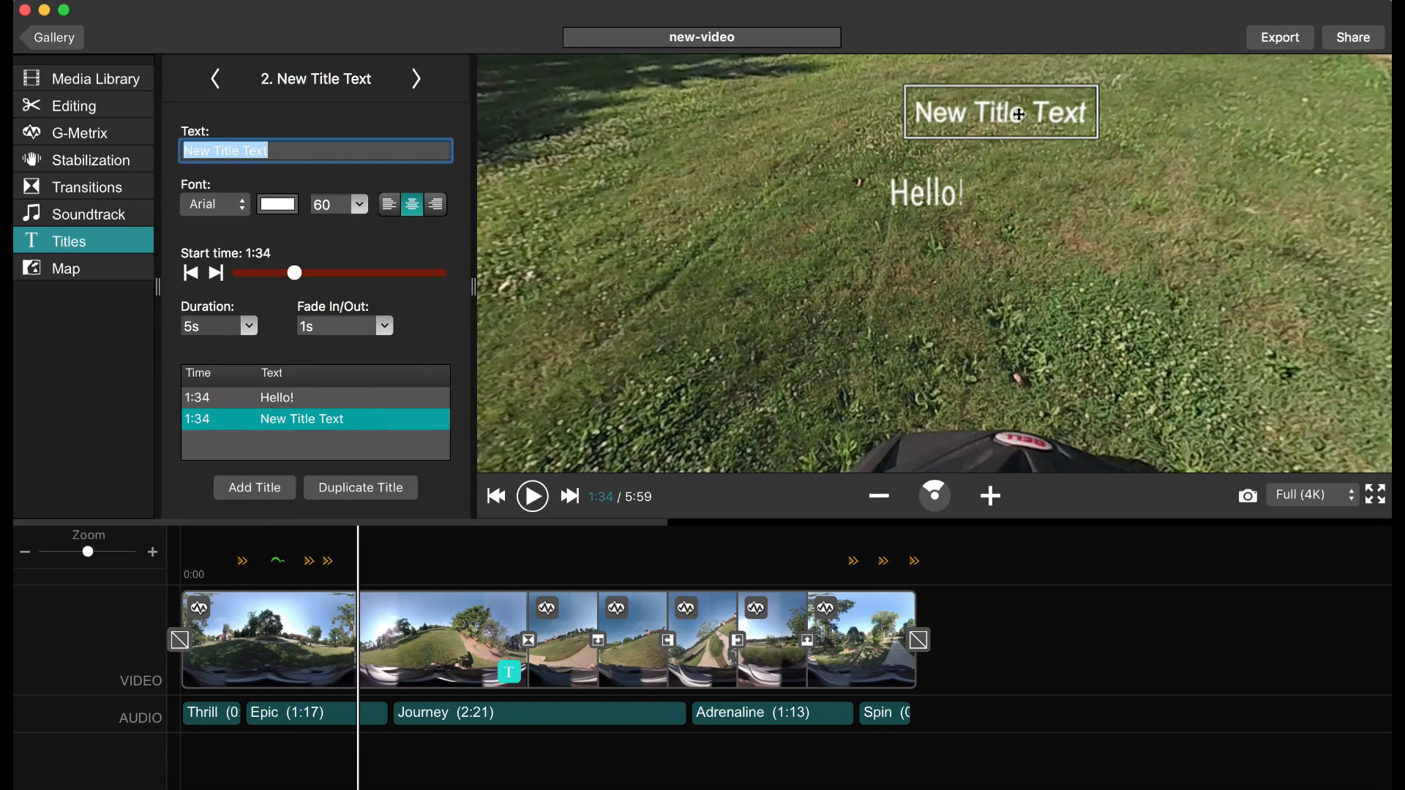
left_click_drag(1028, 109, 669, 375)
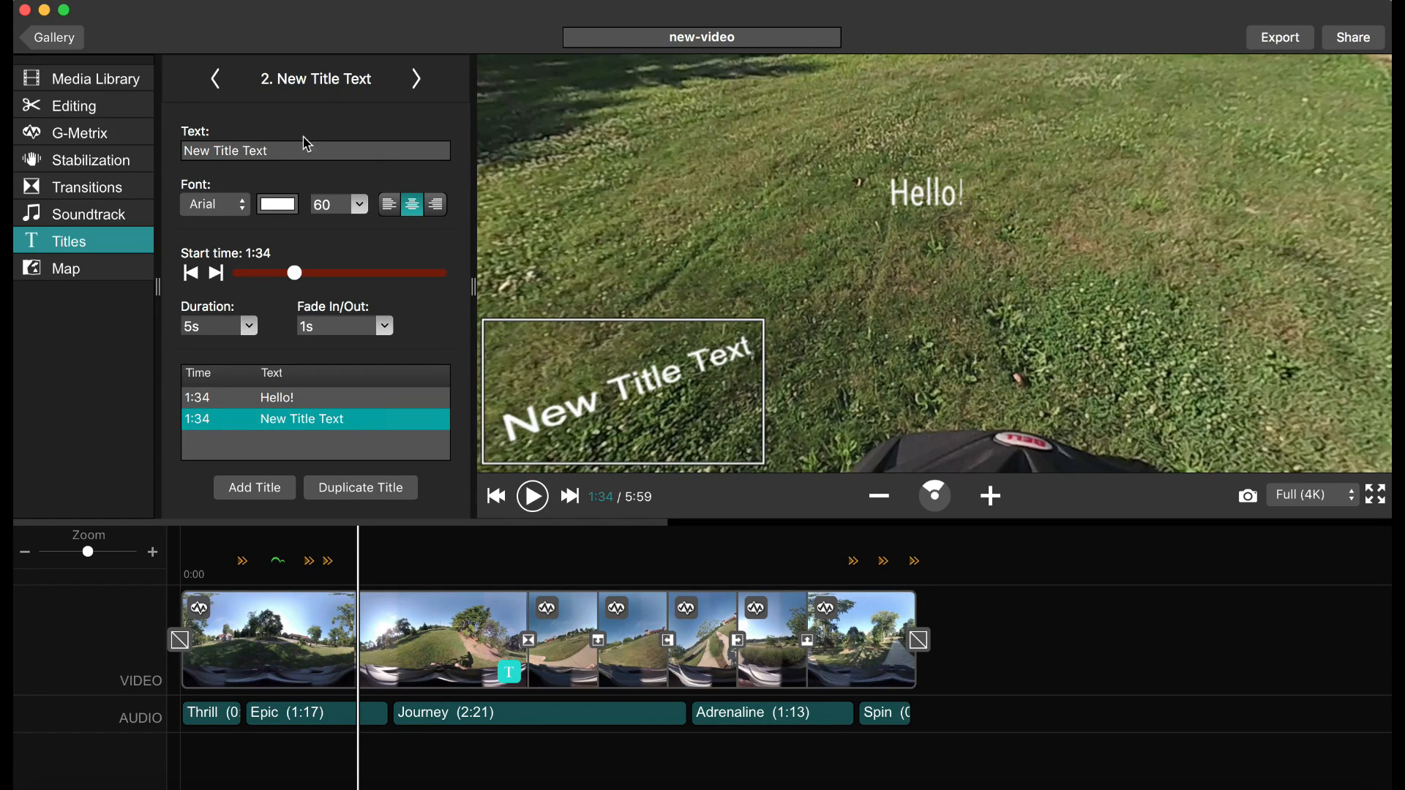
left_click_drag(292, 150, 143, 158)
type("Look")
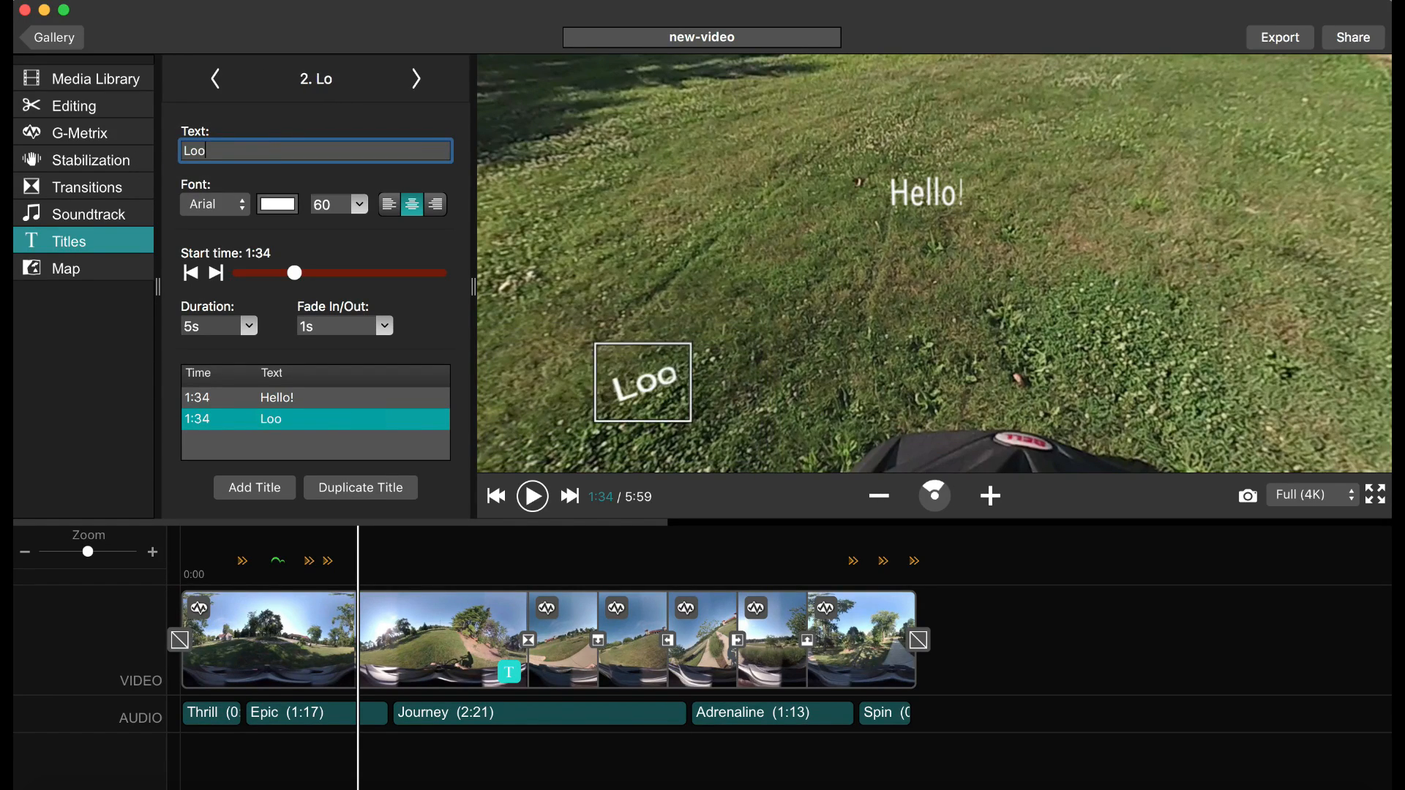
type(" Here!")
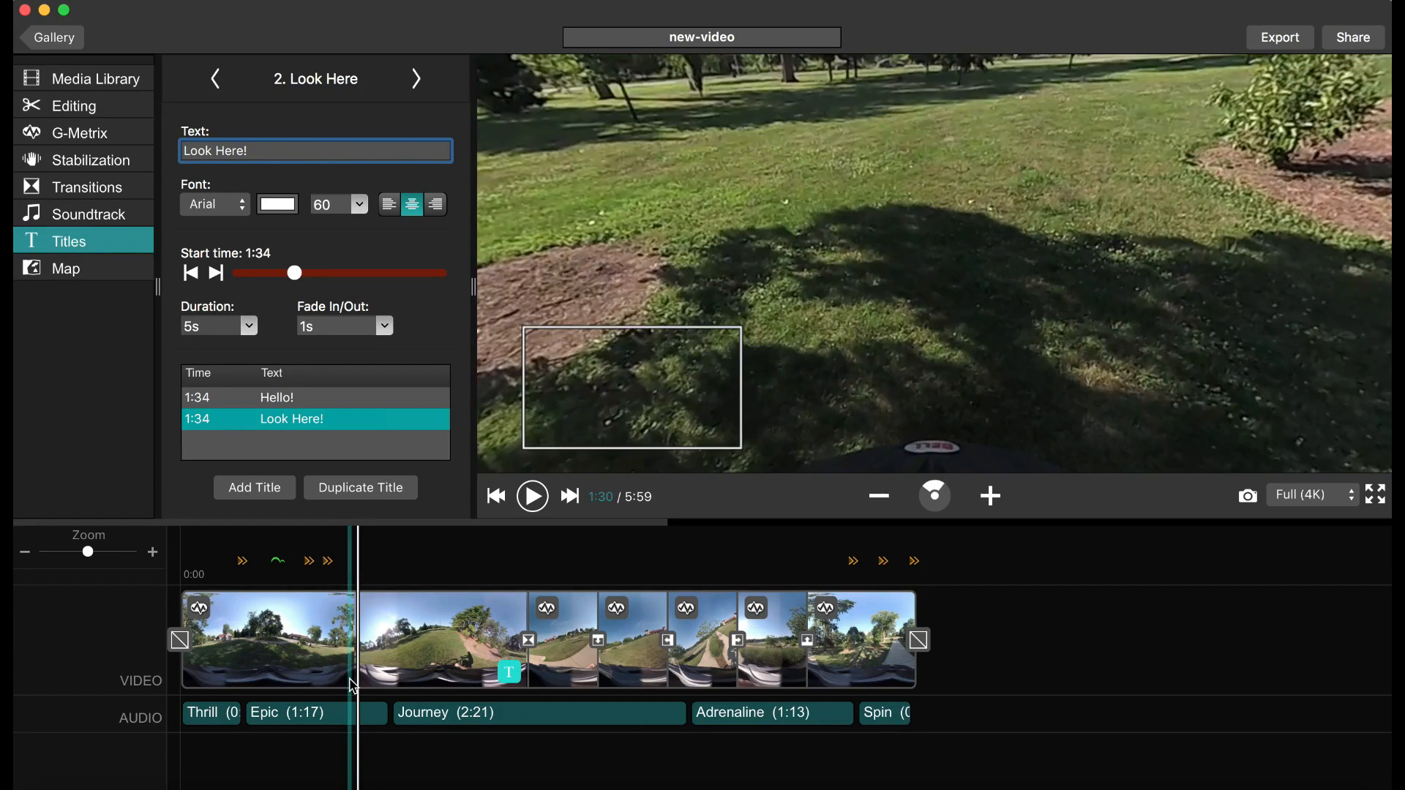
Play the project from just before 1:34 to check both titles, and return to the Hello! title
left_click(352, 685)
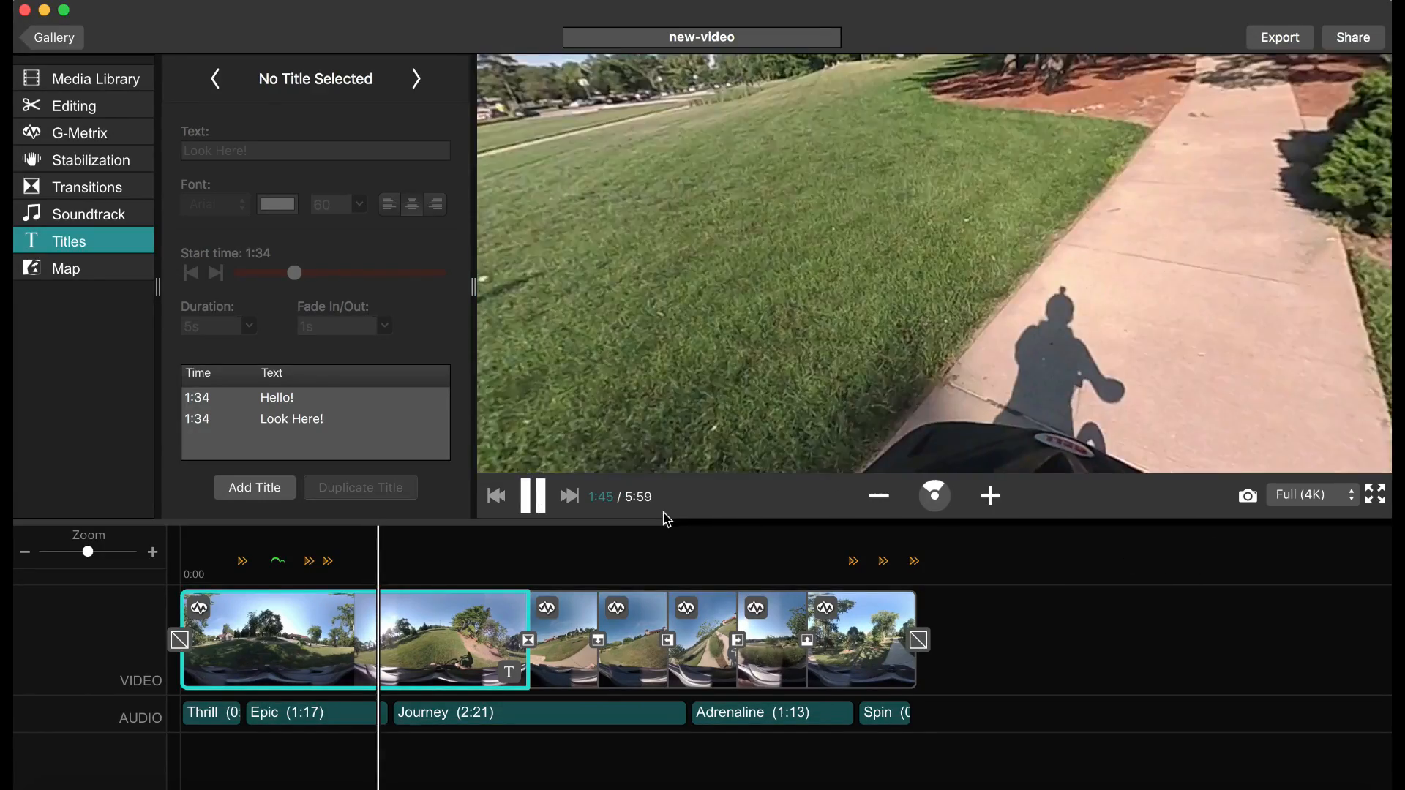
left_click(540, 499)
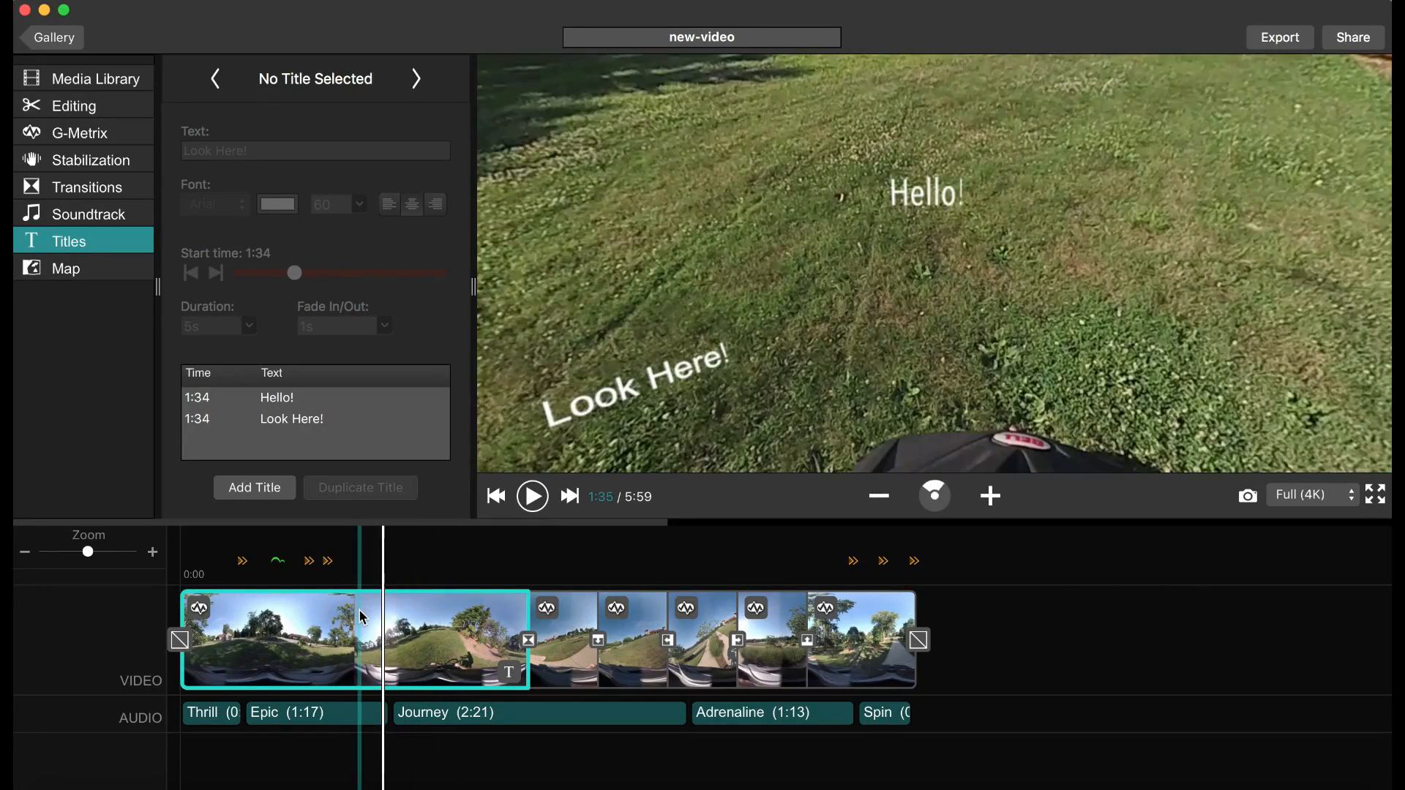
left_click(362, 617)
left_click(287, 398)
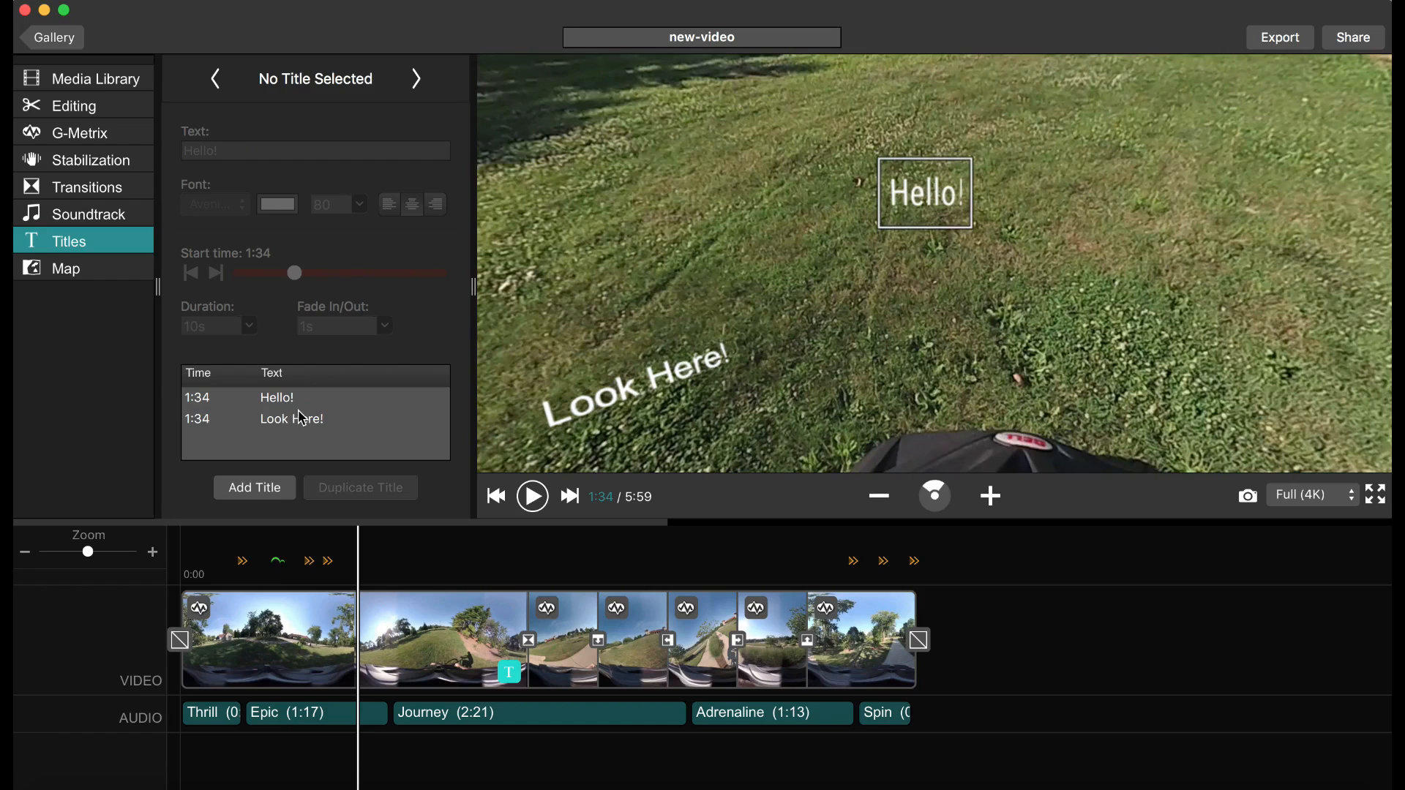
left_click(294, 401)
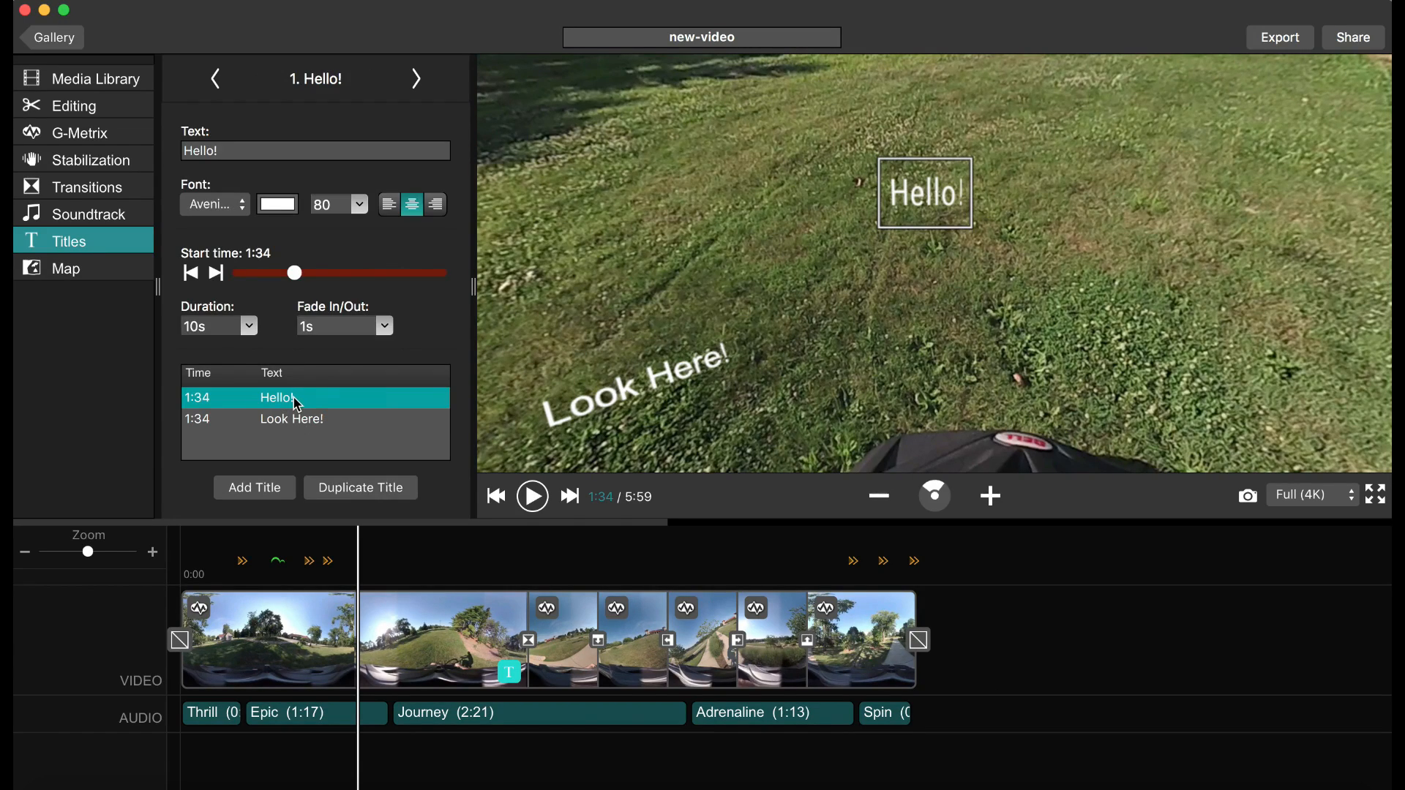
Check the removal option for the Hello! and Look Here! titles in the title list, keeping both titles
right_click(296, 404)
left_click(353, 379)
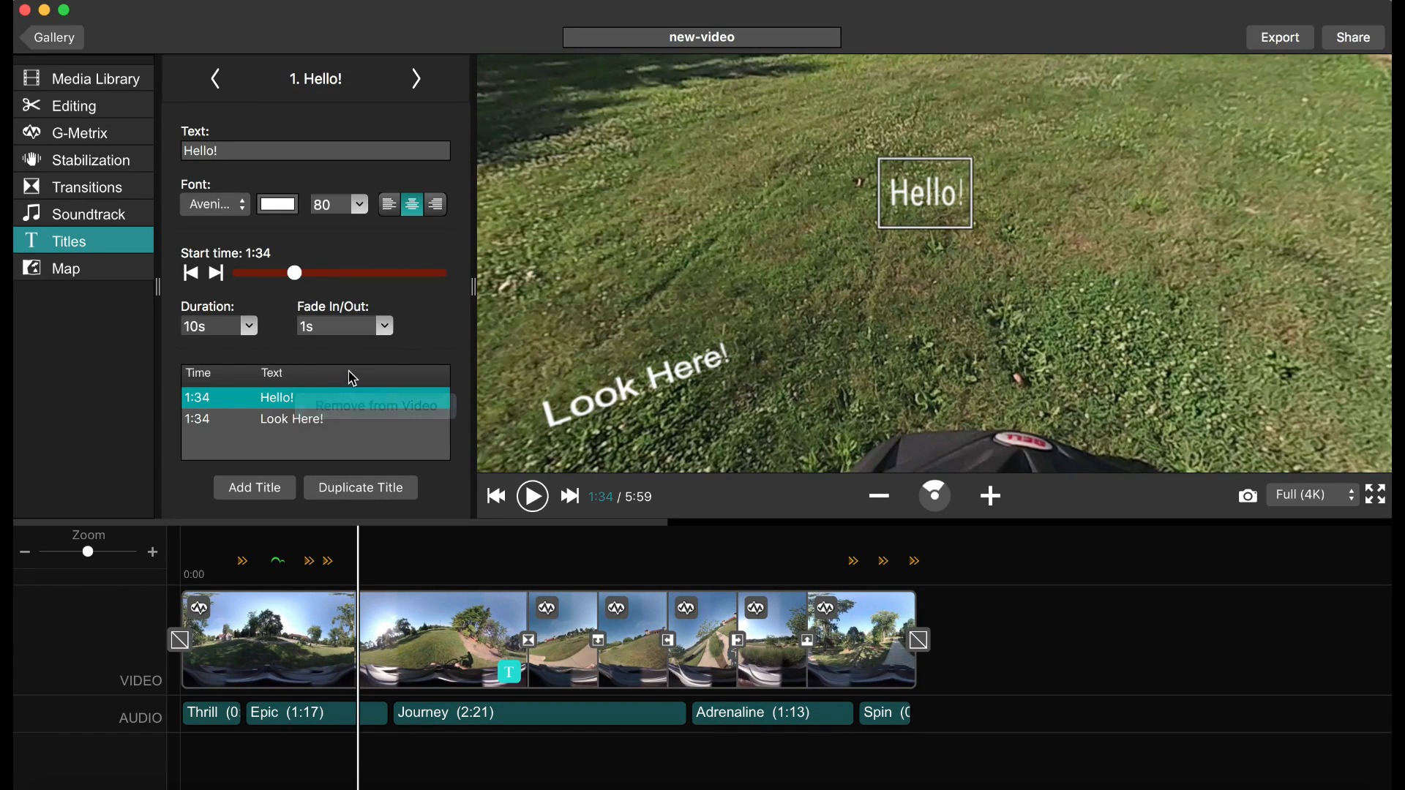
left_click(284, 419)
right_click(285, 419)
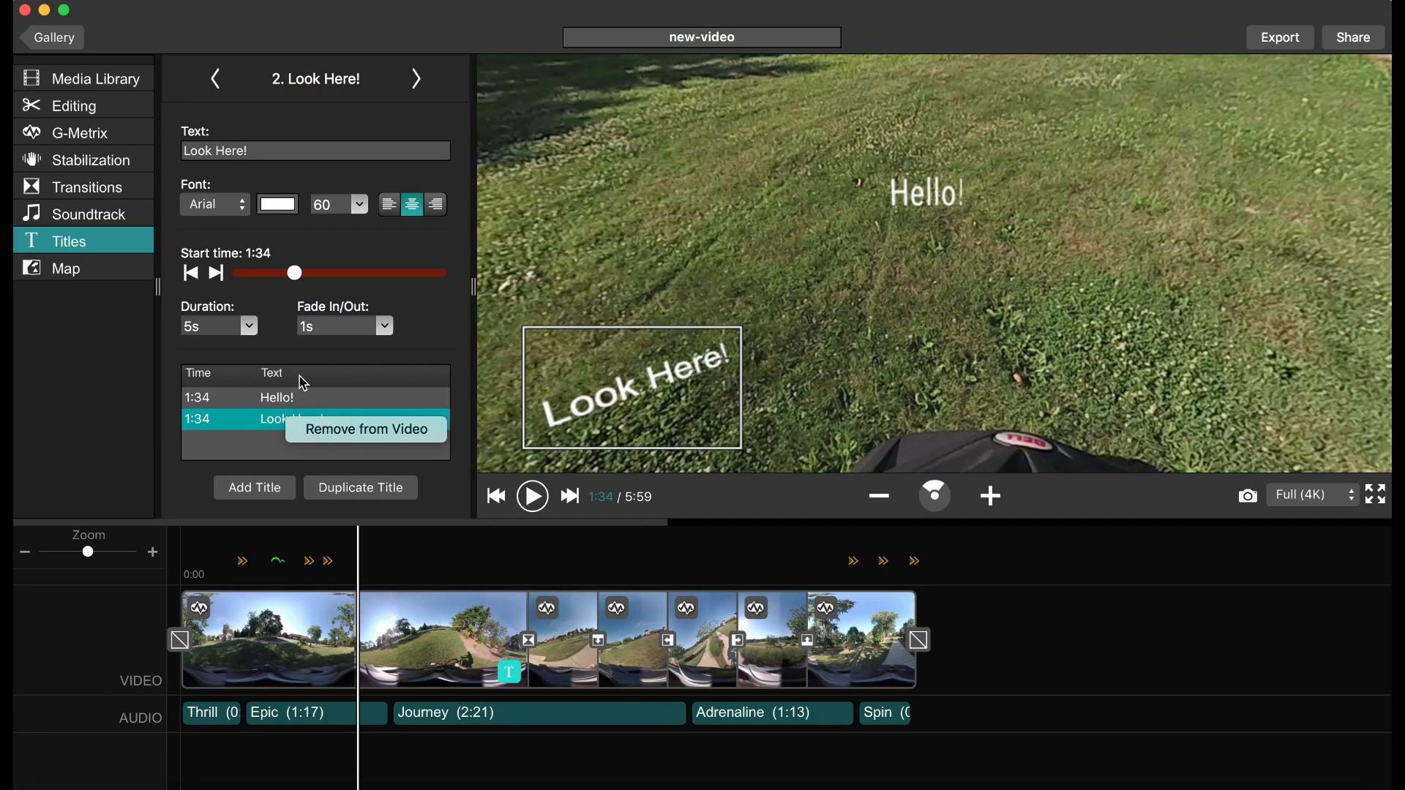
left_click(324, 360)
left_click(296, 400)
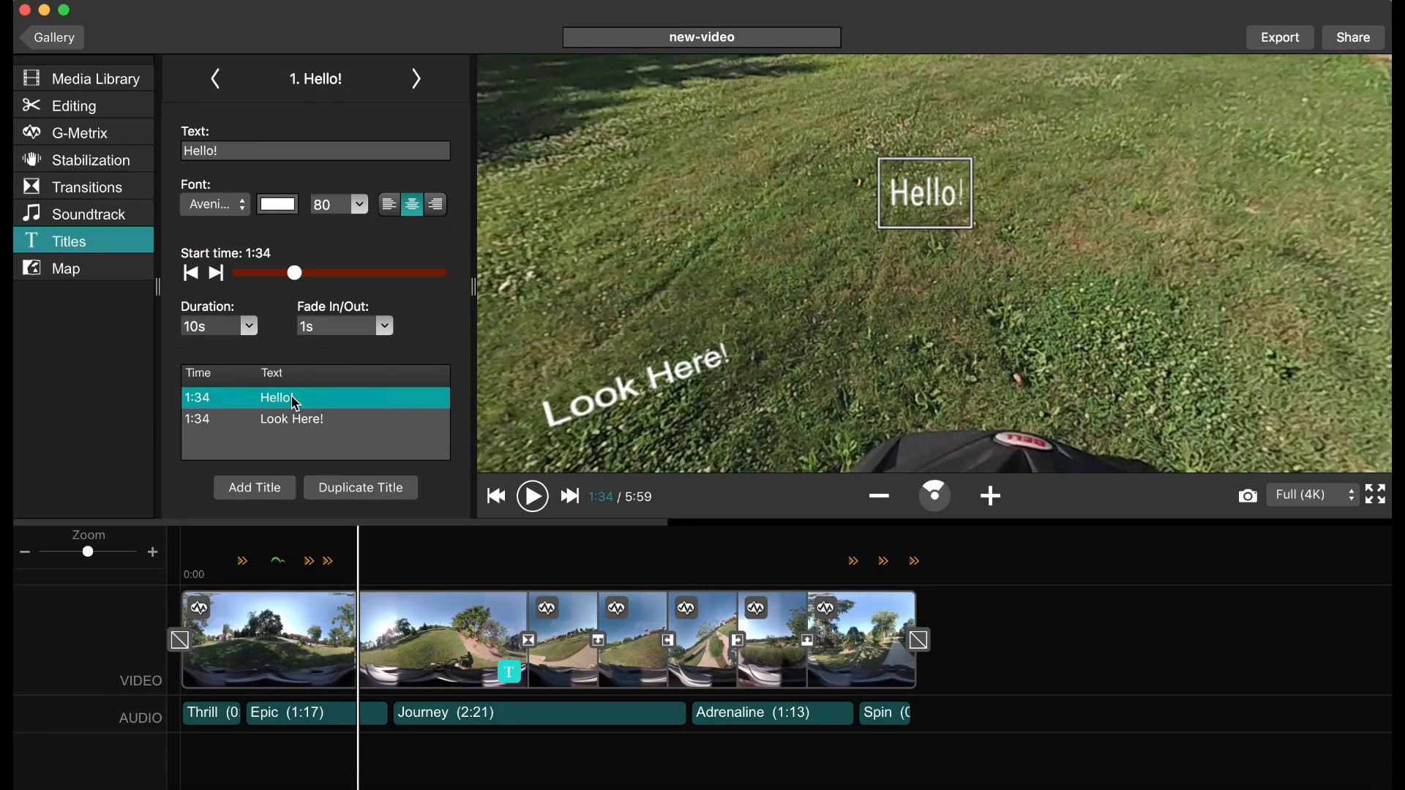
right_click(297, 400)
left_click(253, 433)
left_click(290, 419)
right_click(292, 417)
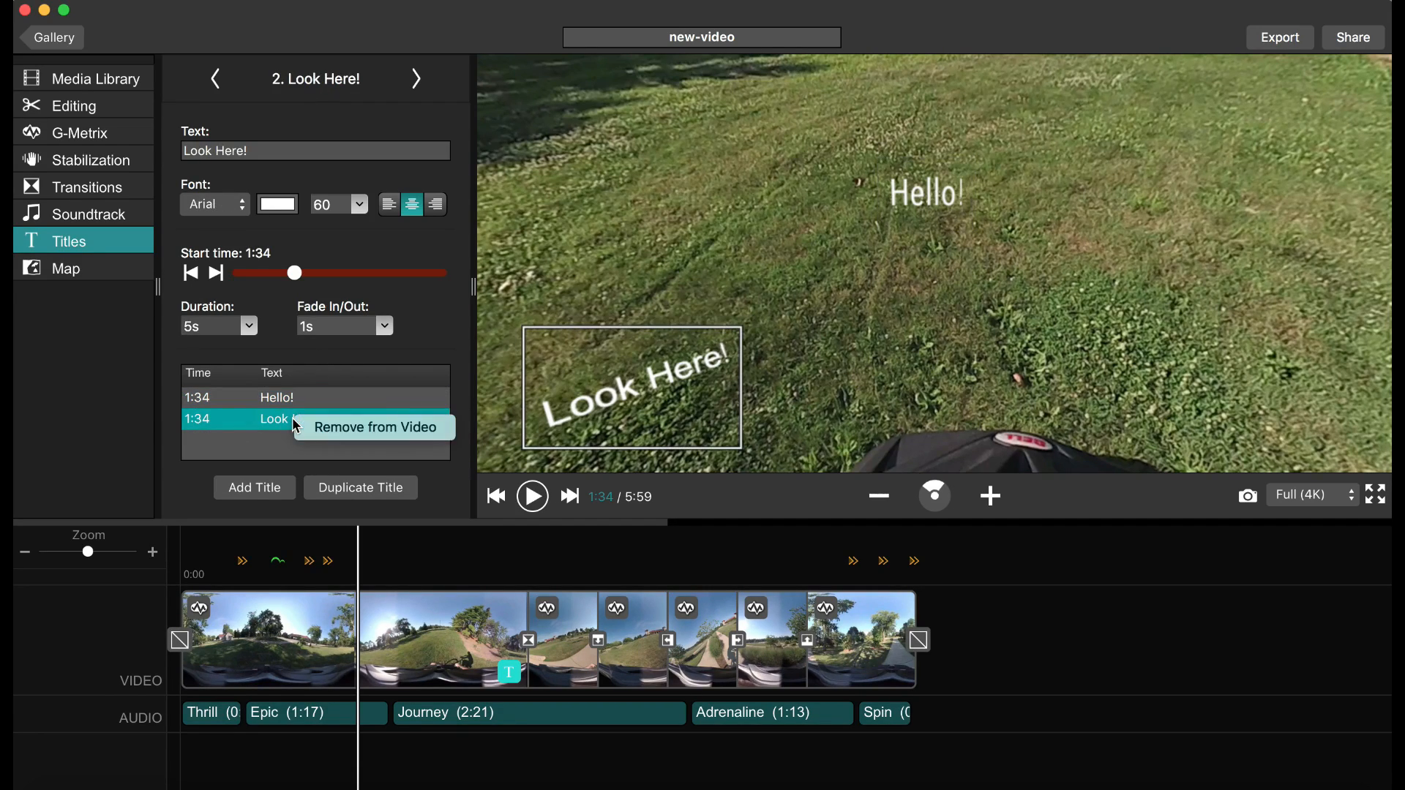
left_click(316, 372)
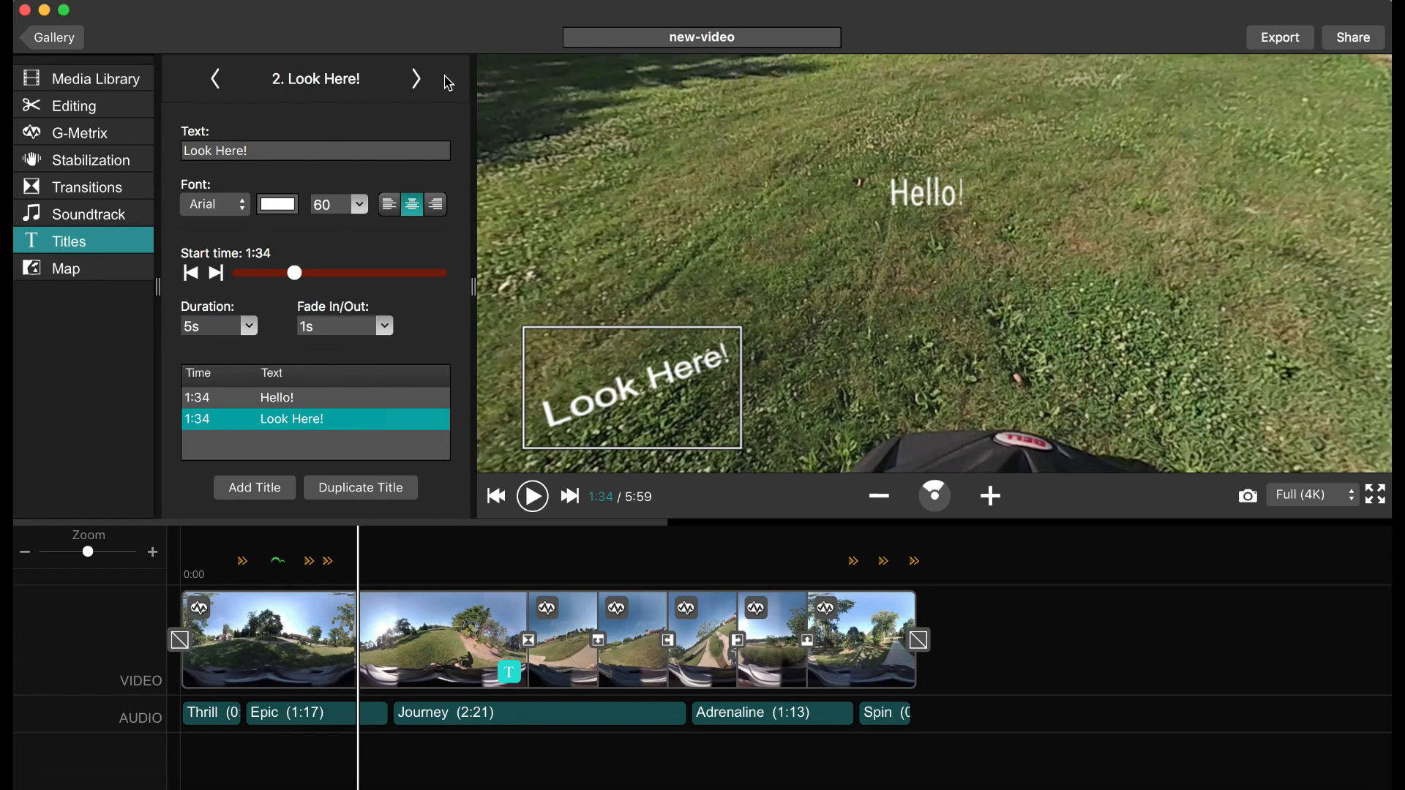
Step back and forth through the titles to review the Hello! and Look Here! settings, ending on Hello!
left_click(415, 79)
left_click(217, 81)
left_click(417, 82)
left_click(416, 80)
left_click(417, 81)
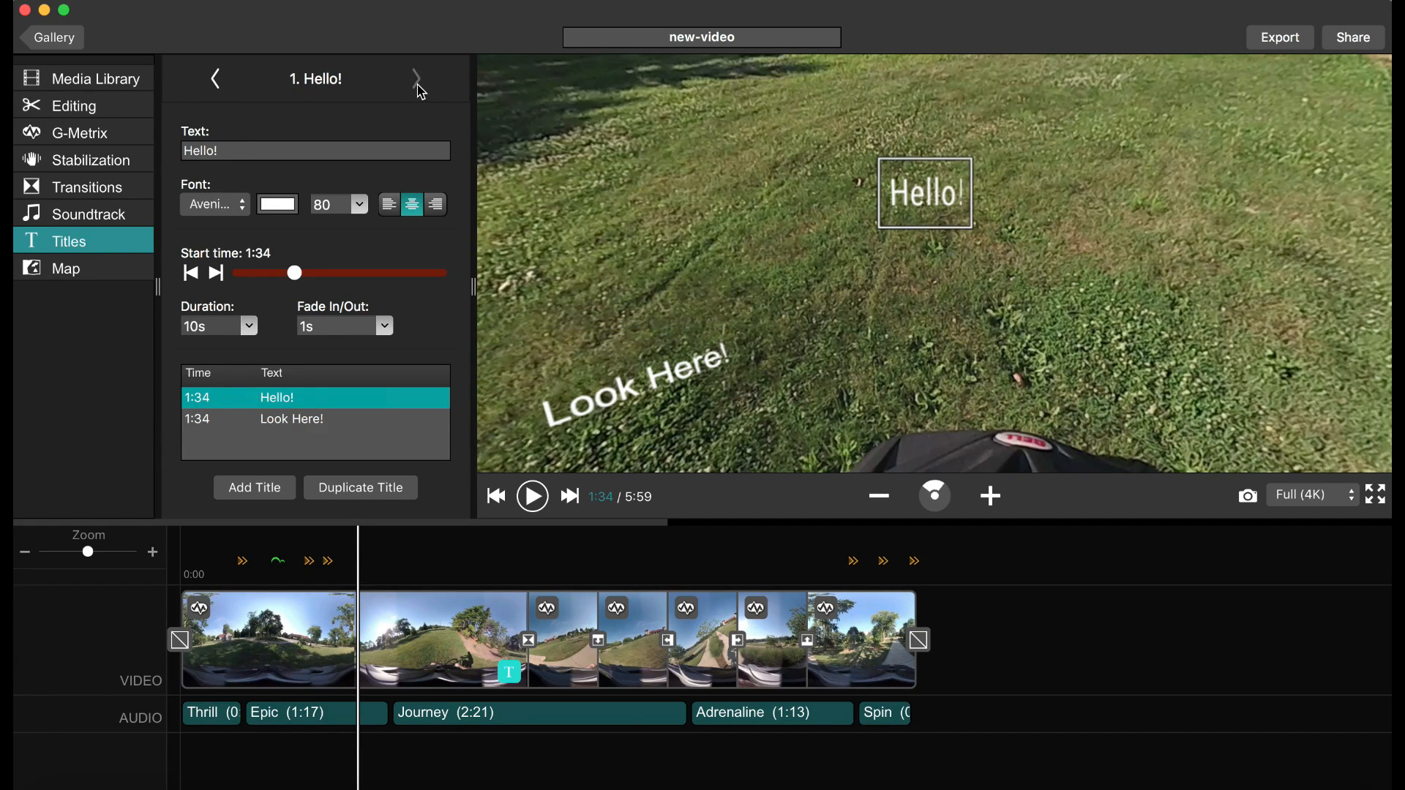
left_click(417, 82)
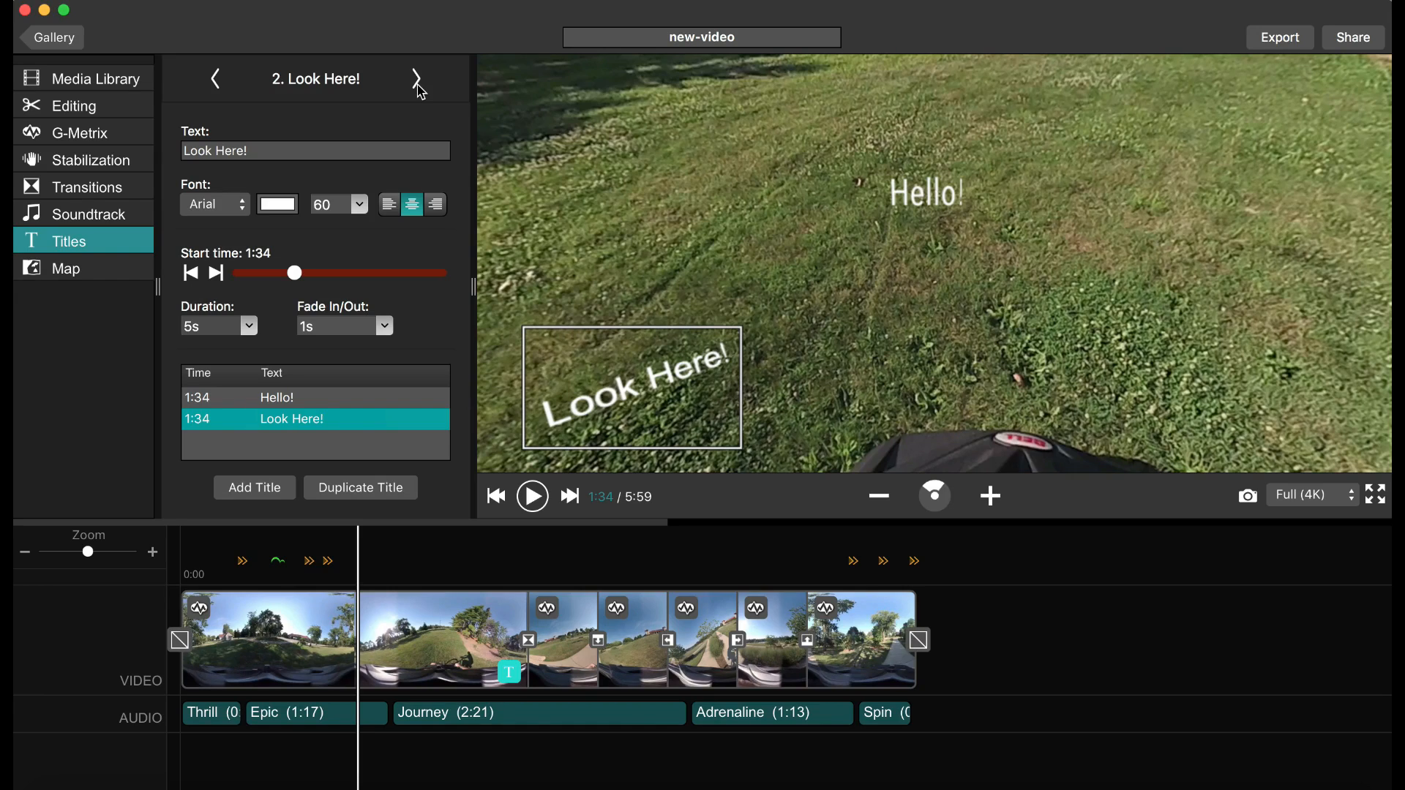
left_click(418, 81)
left_click(418, 81)
left_click(417, 81)
left_click(417, 81)
left_click(417, 80)
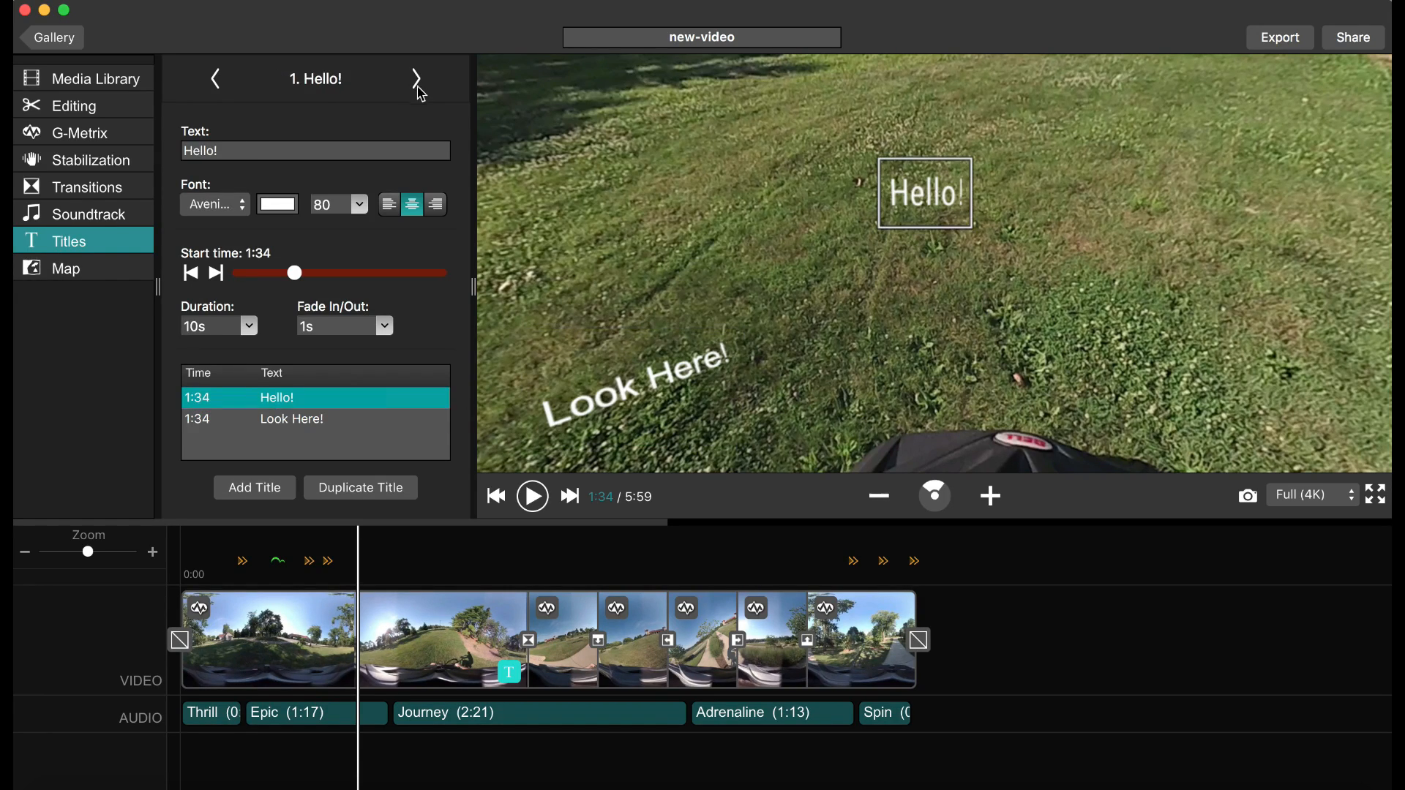
Duplicate the Hello! title and position the copy directly beneath it in the preview
left_click(365, 490)
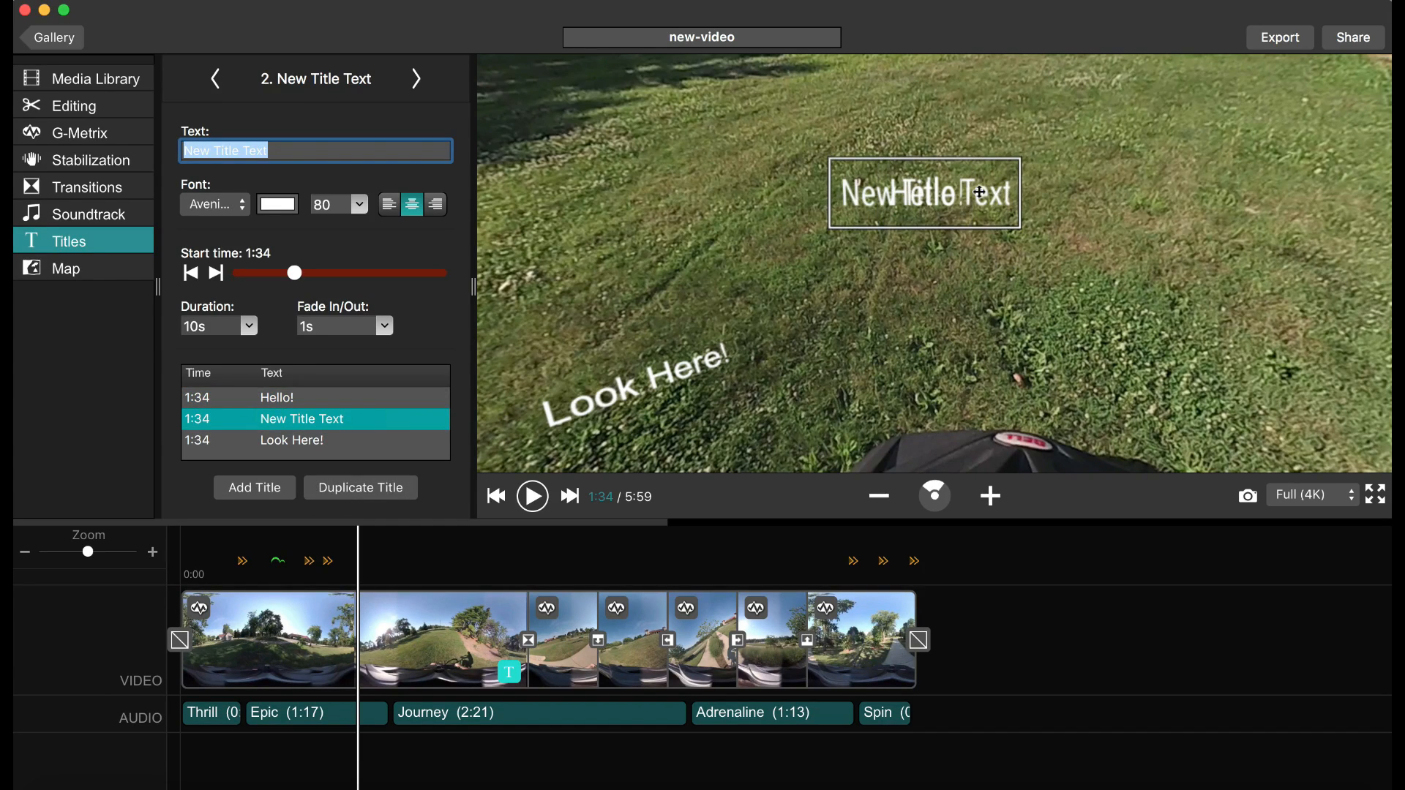
left_click_drag(979, 192, 1163, 243)
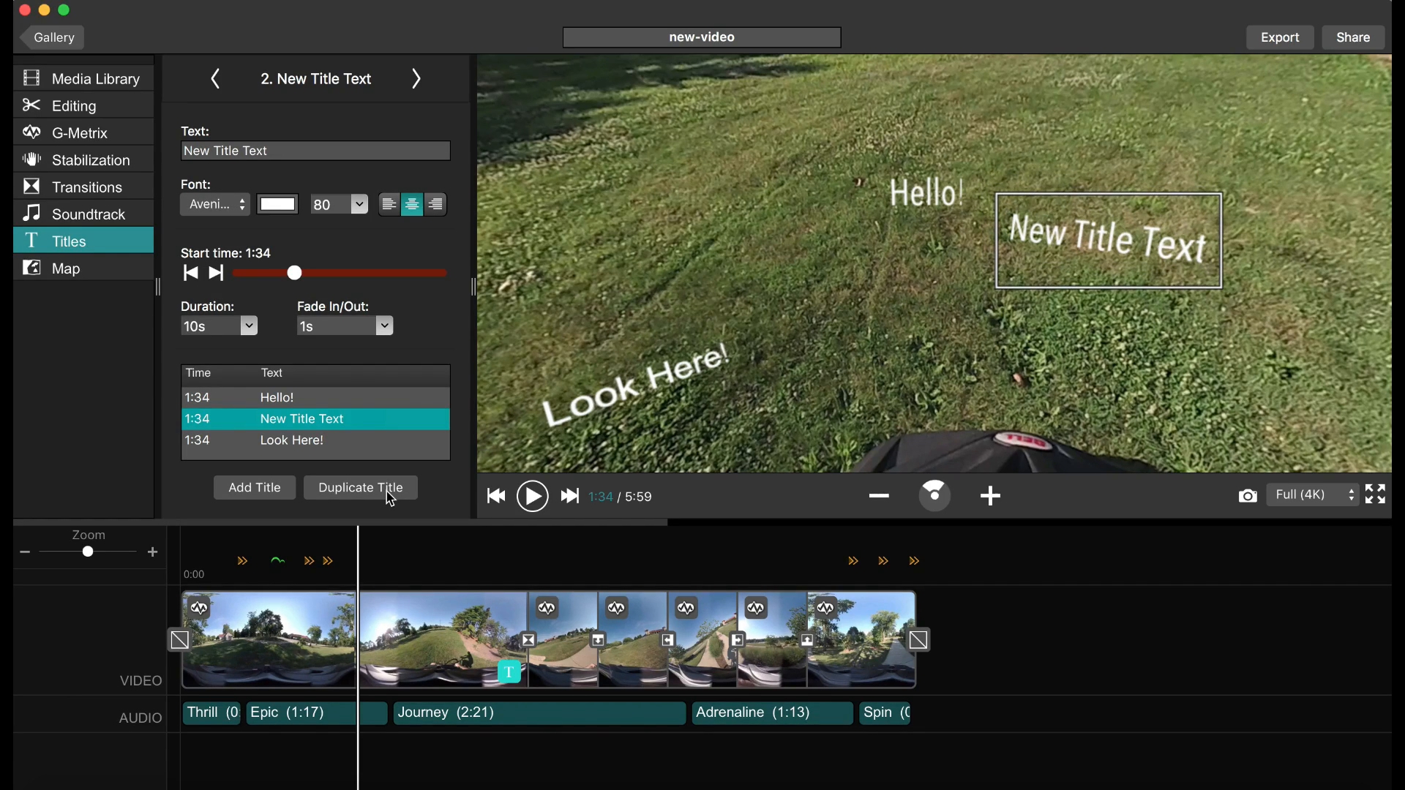
left_click_drag(1157, 215, 966, 250)
Replace the text of the duplicated title beneath Hello! with "Duplicate without same Title"
left_click(941, 202)
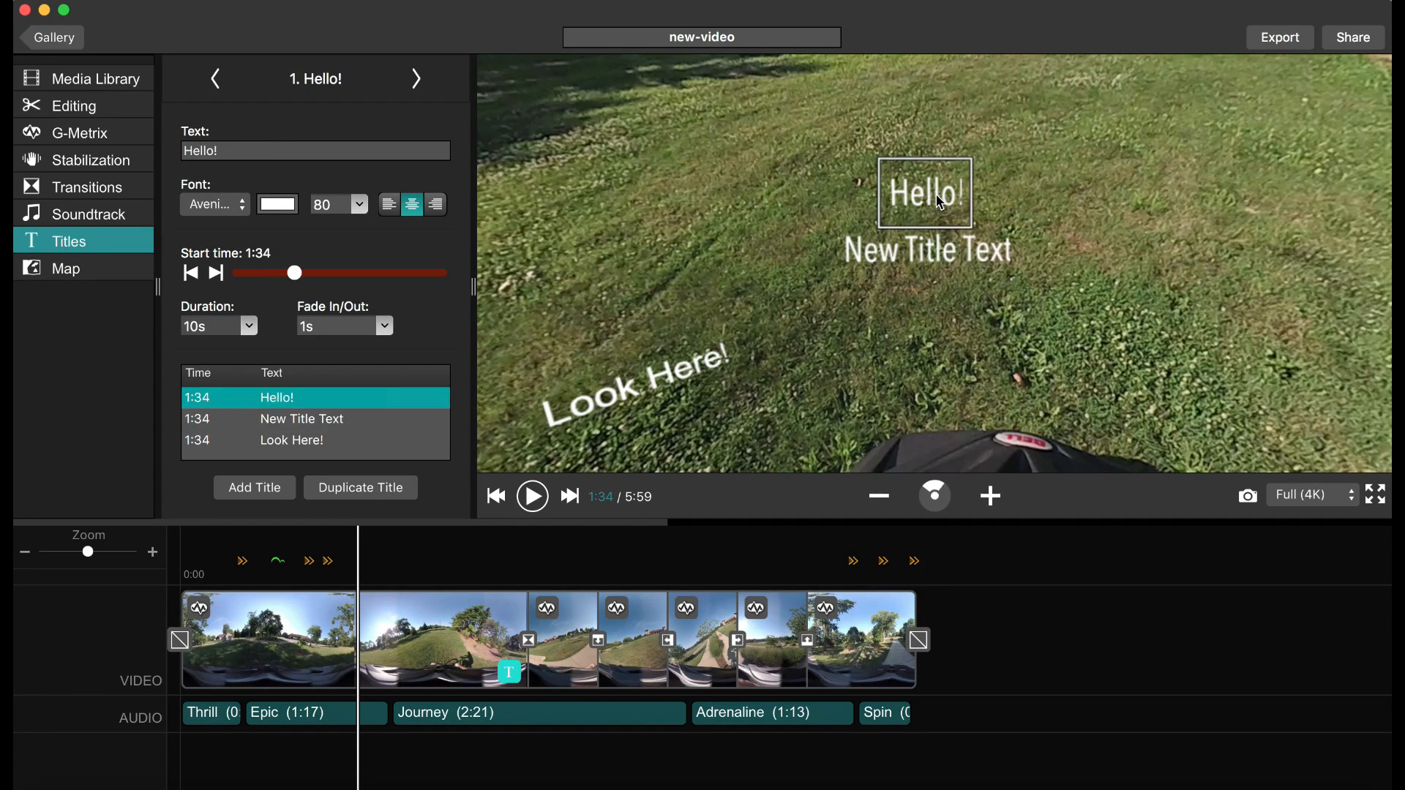
left_click(931, 252)
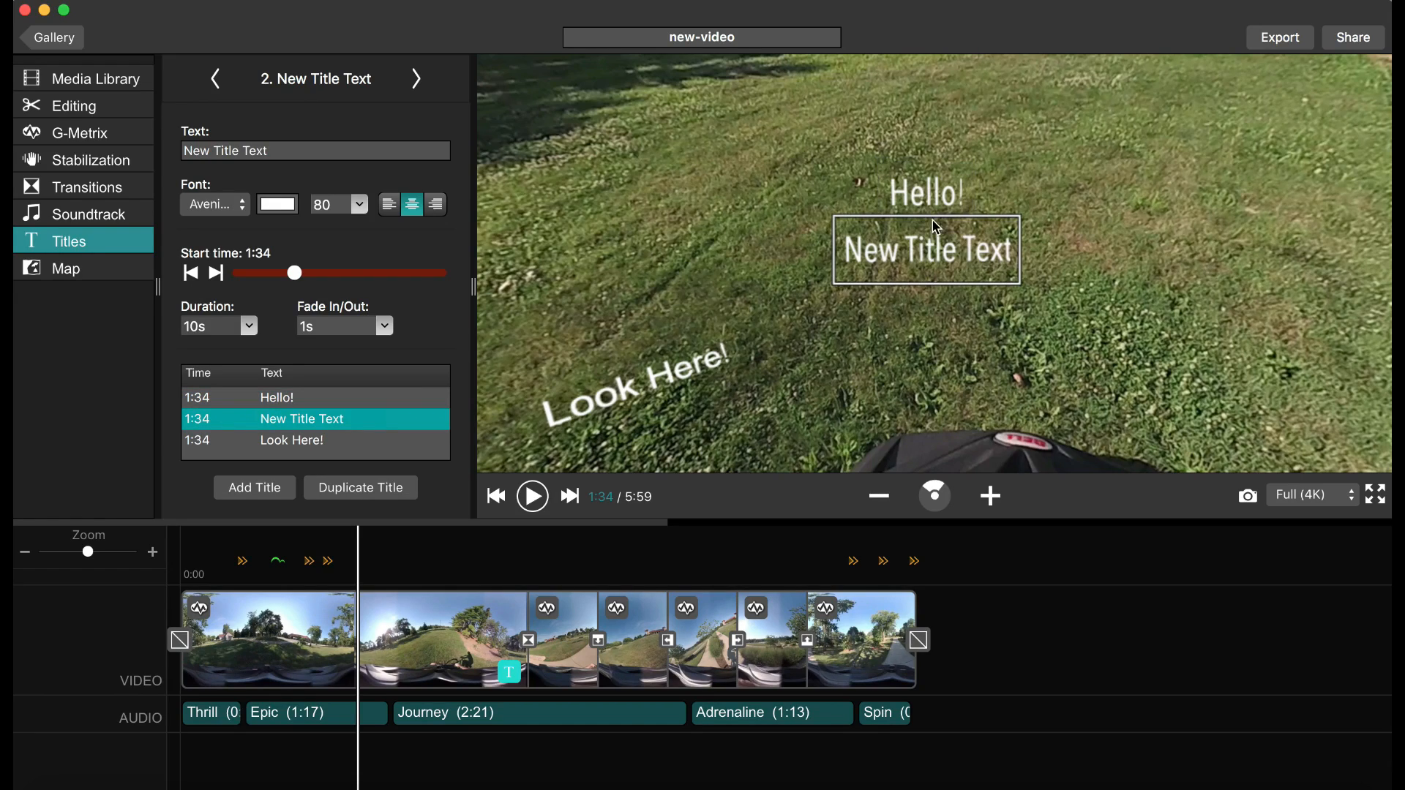
left_click(935, 204)
left_click(930, 246)
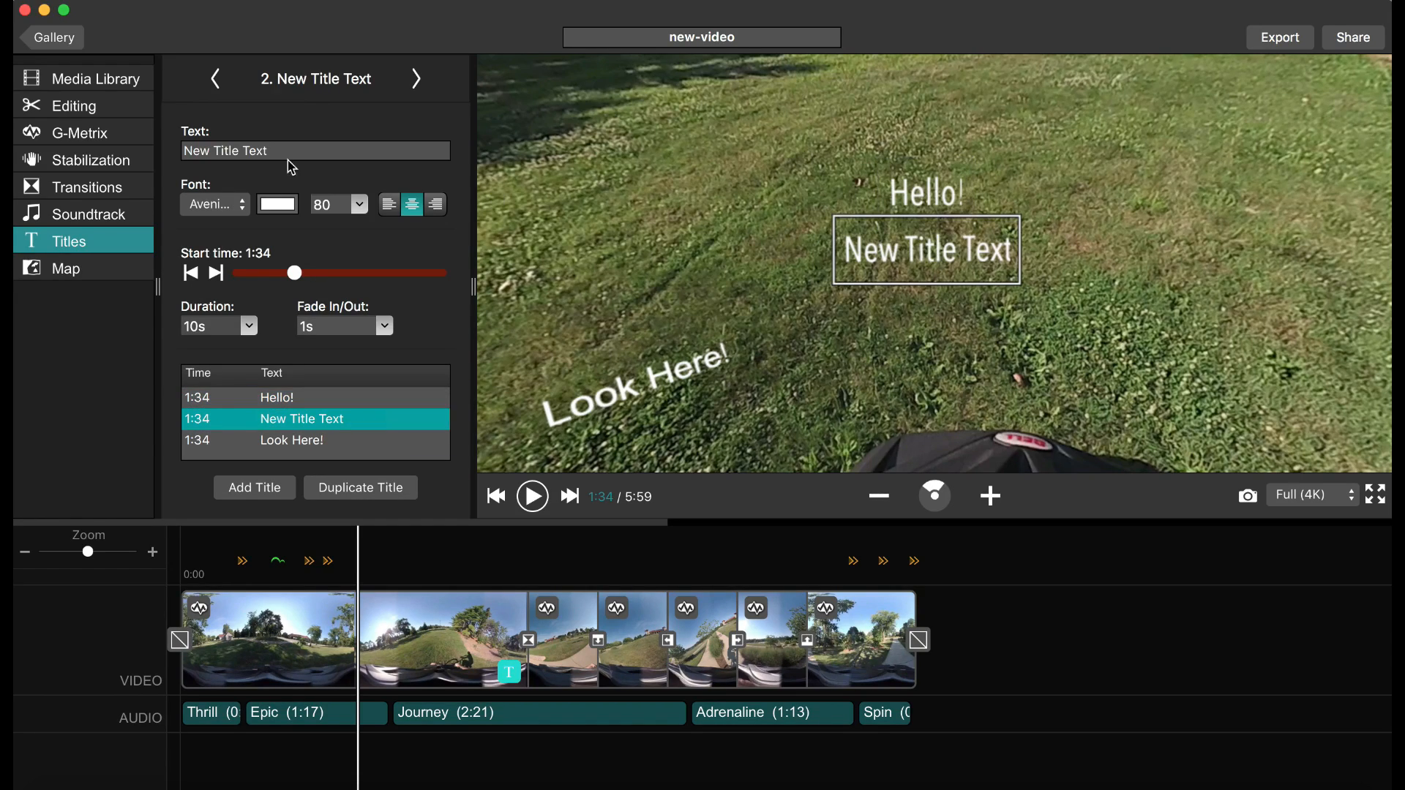
triple_click(241, 151)
type("Dupl")
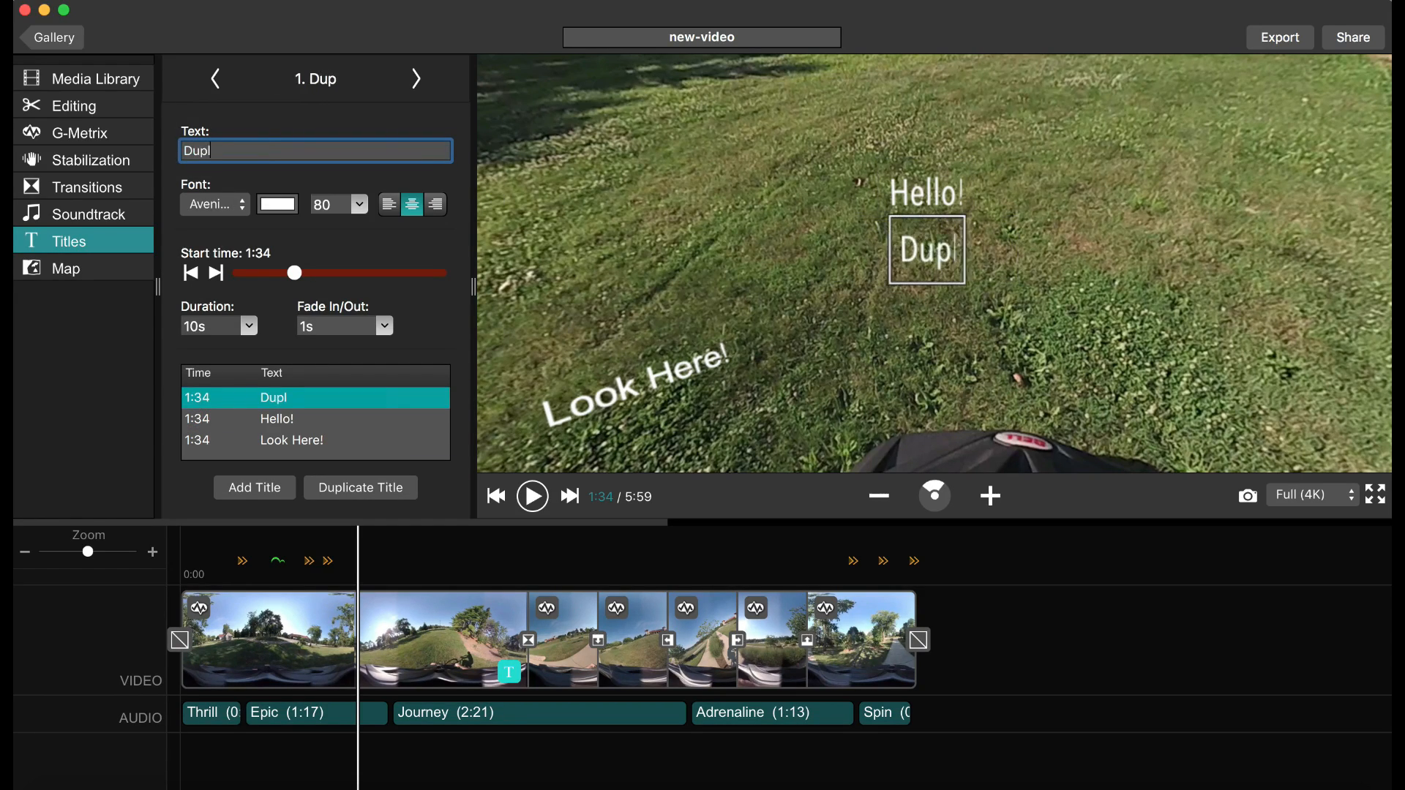
type("icate without")
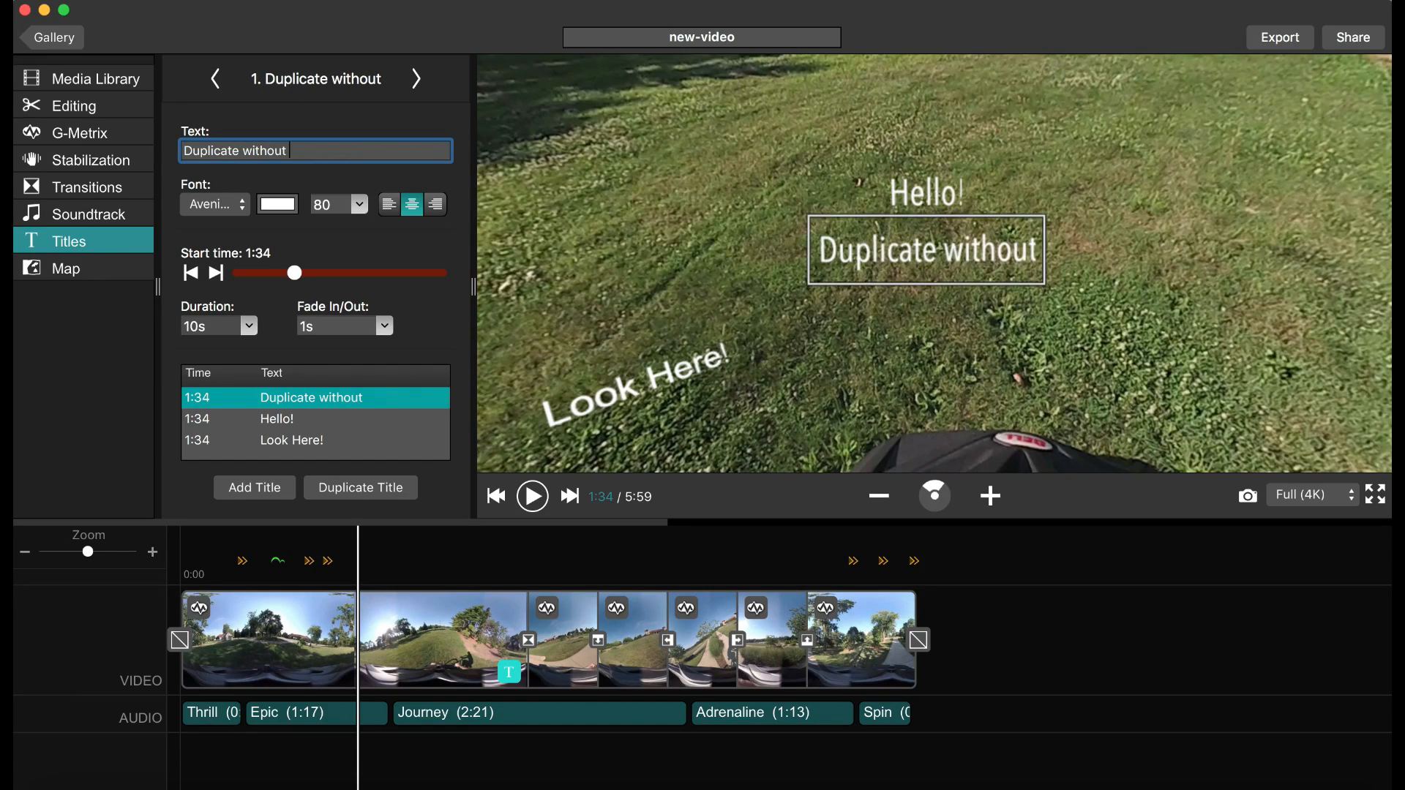
type(" same Title")
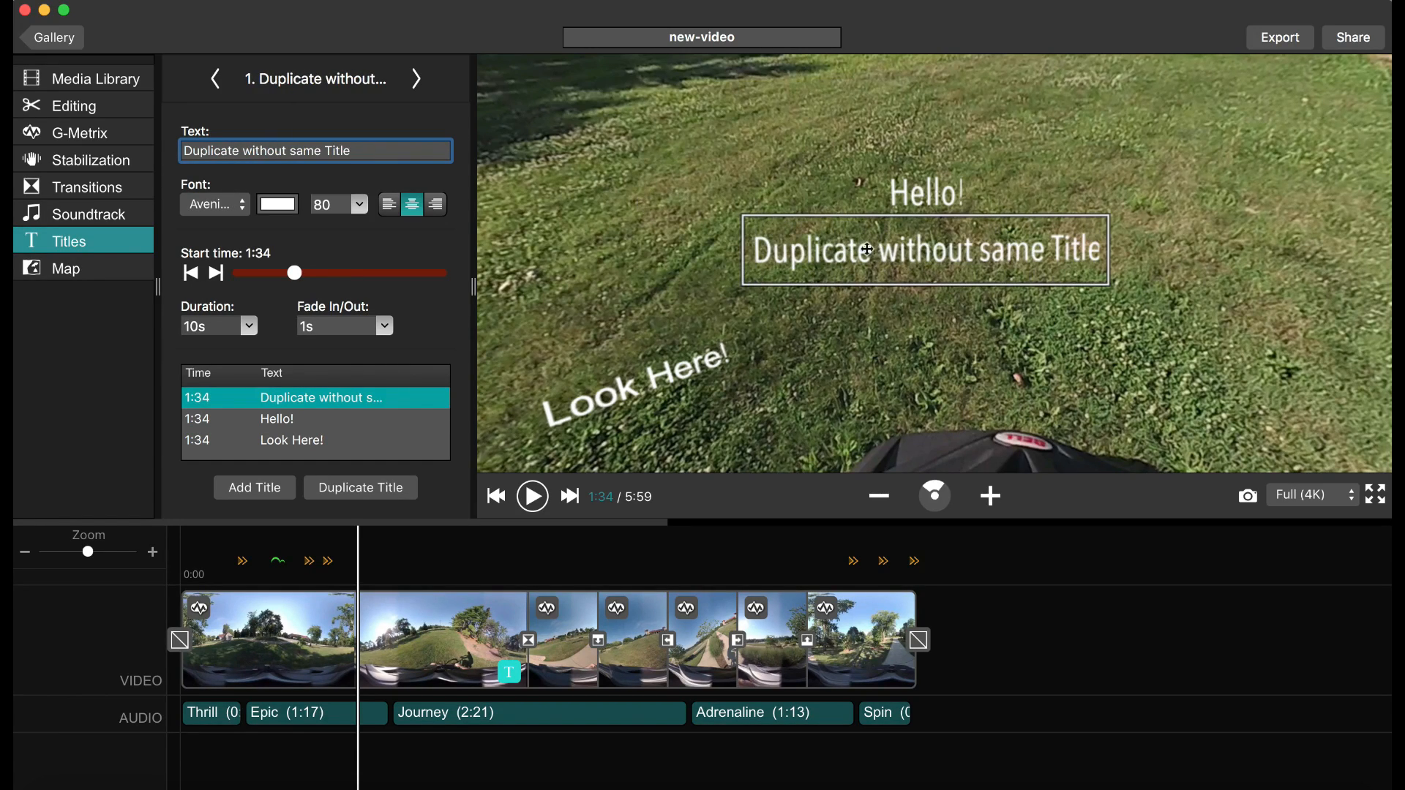
left_click(920, 353)
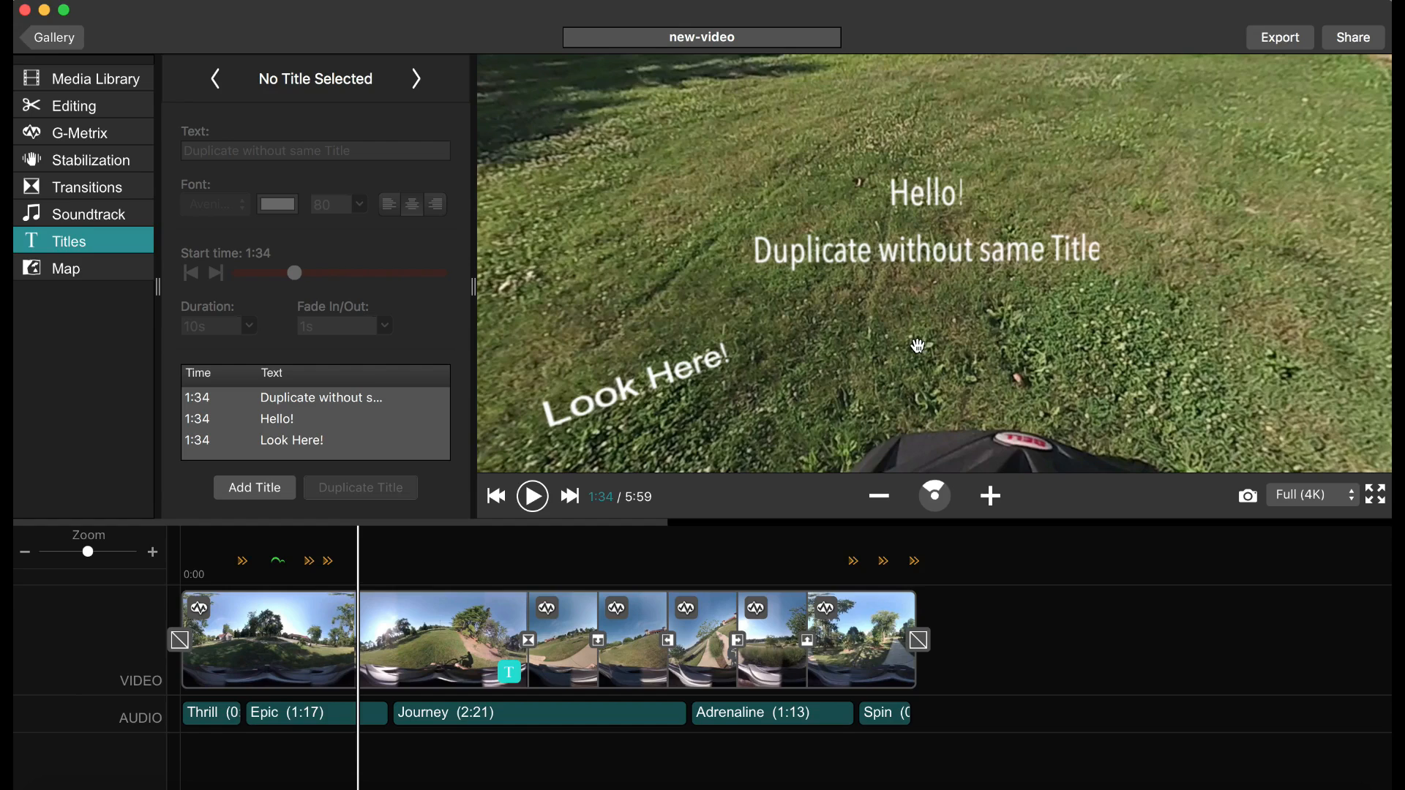
Select the Hello!, Duplicate without same Title and Look Here! titles in turn in the preview to compare their settings, leaving none selected
left_click(888, 272)
left_click(936, 208)
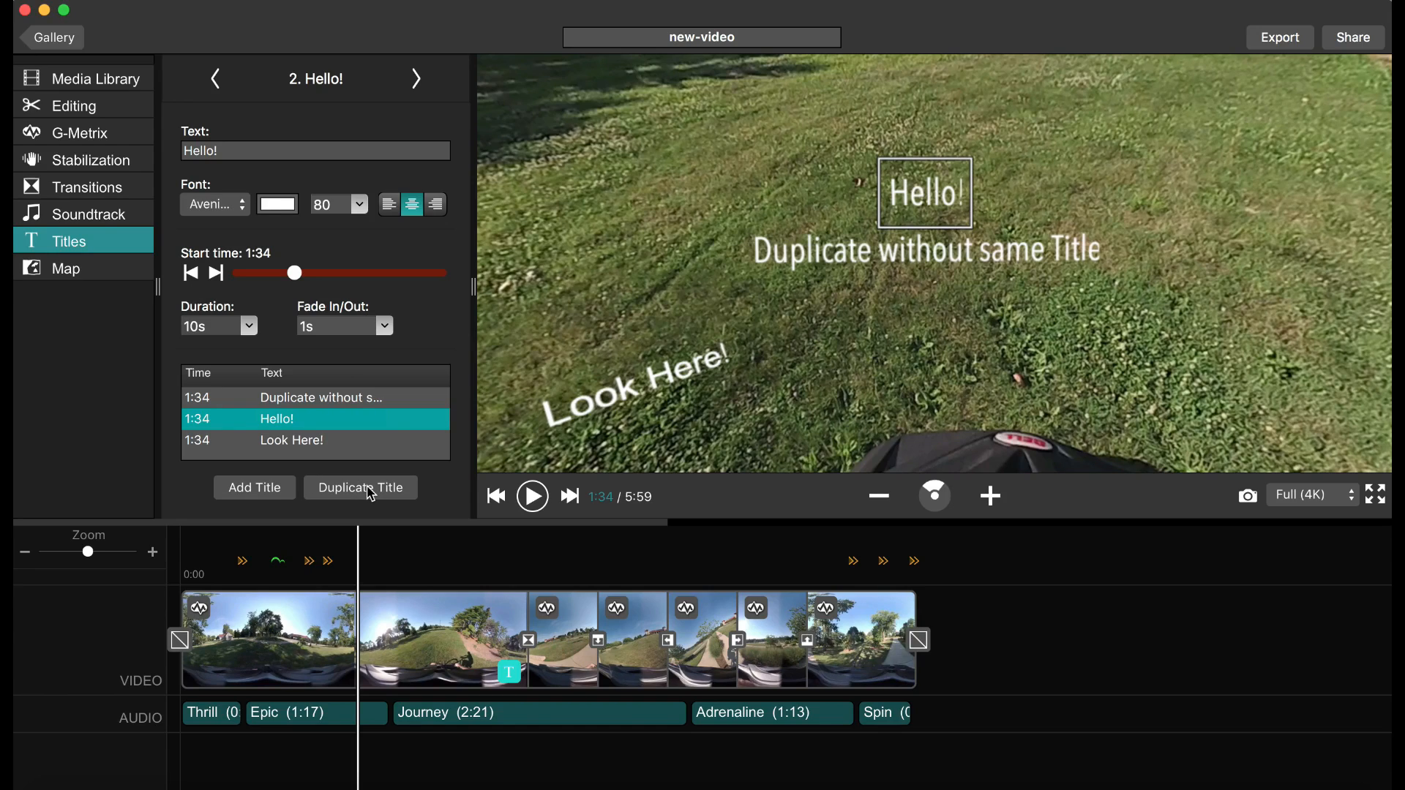
left_click(989, 257)
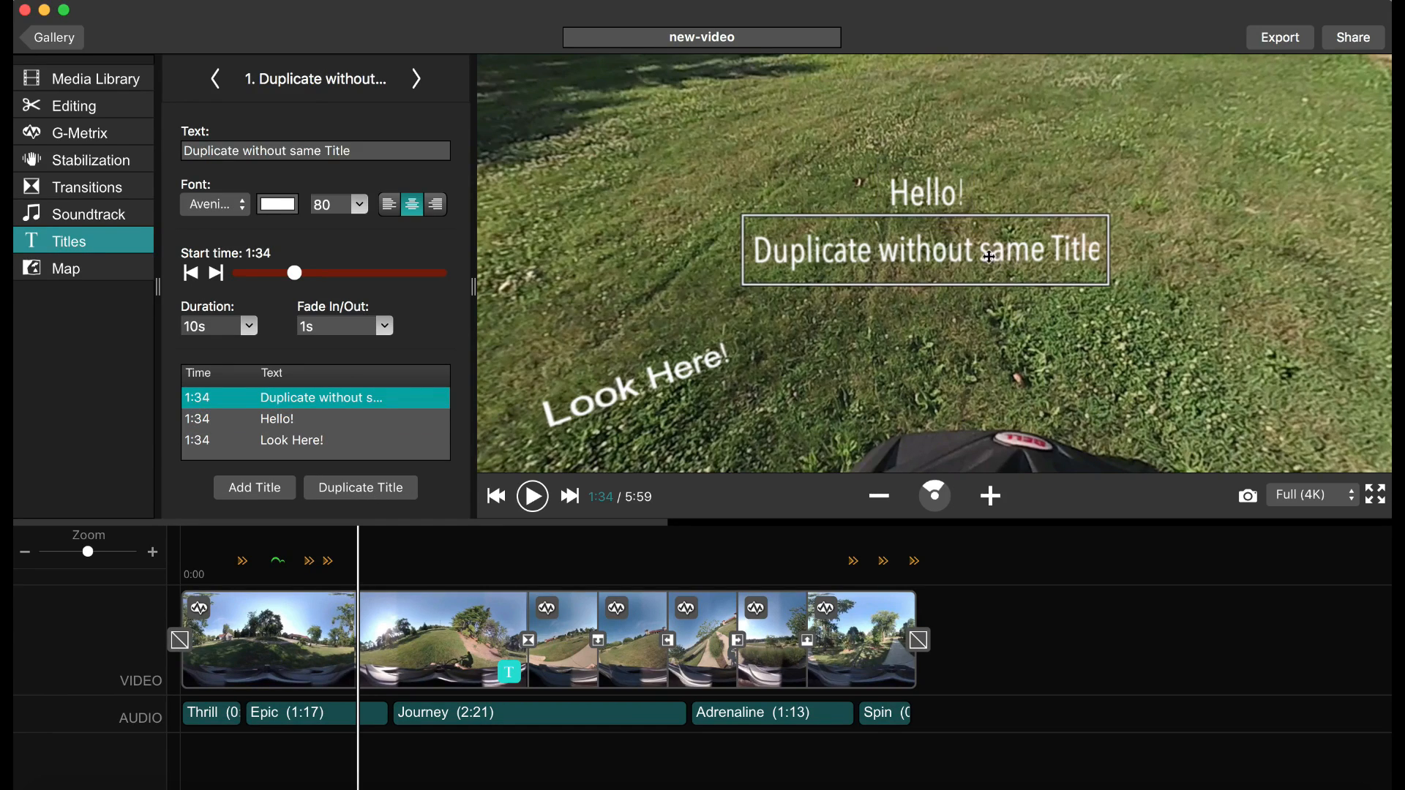
left_click(937, 199)
left_click(701, 373)
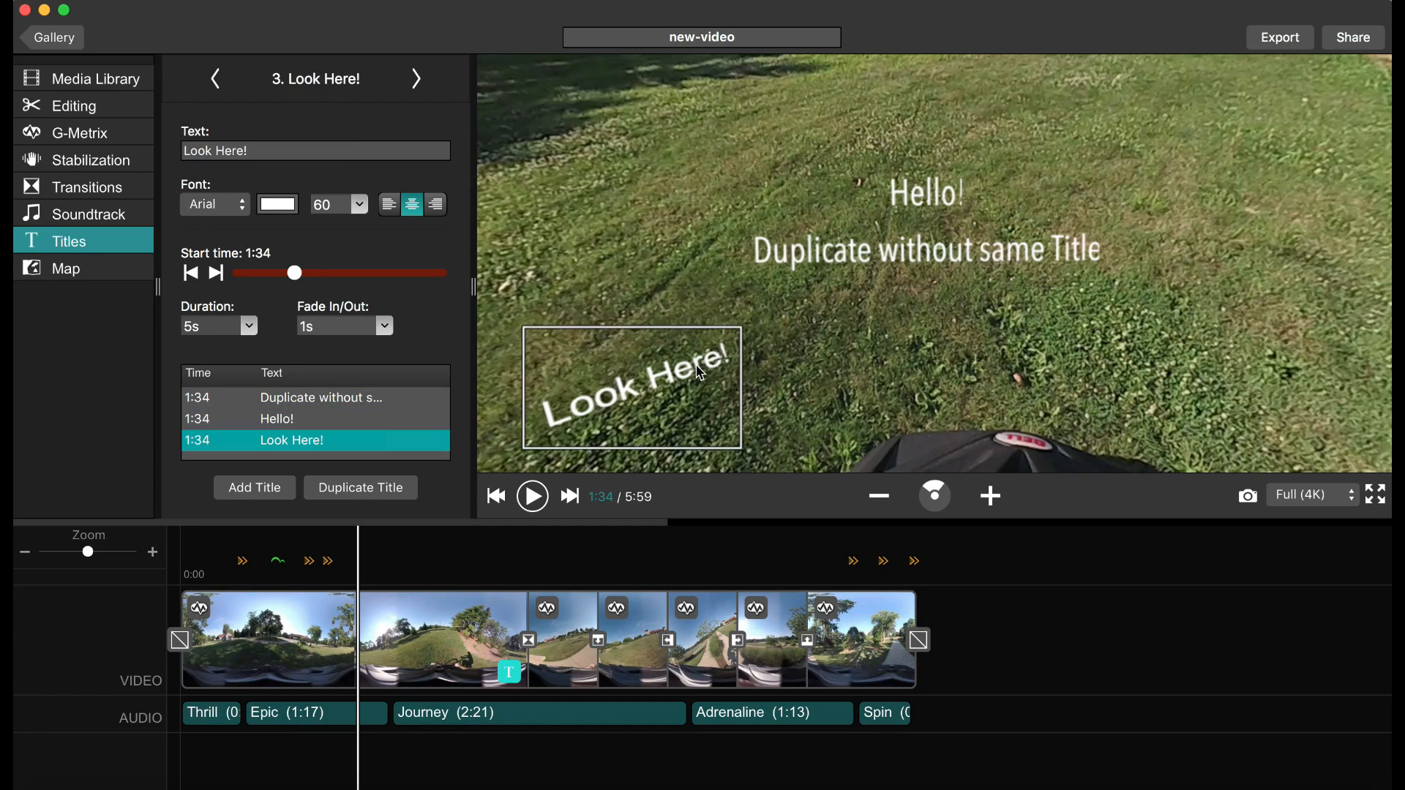
left_click(964, 248)
left_click(939, 199)
left_click(903, 243)
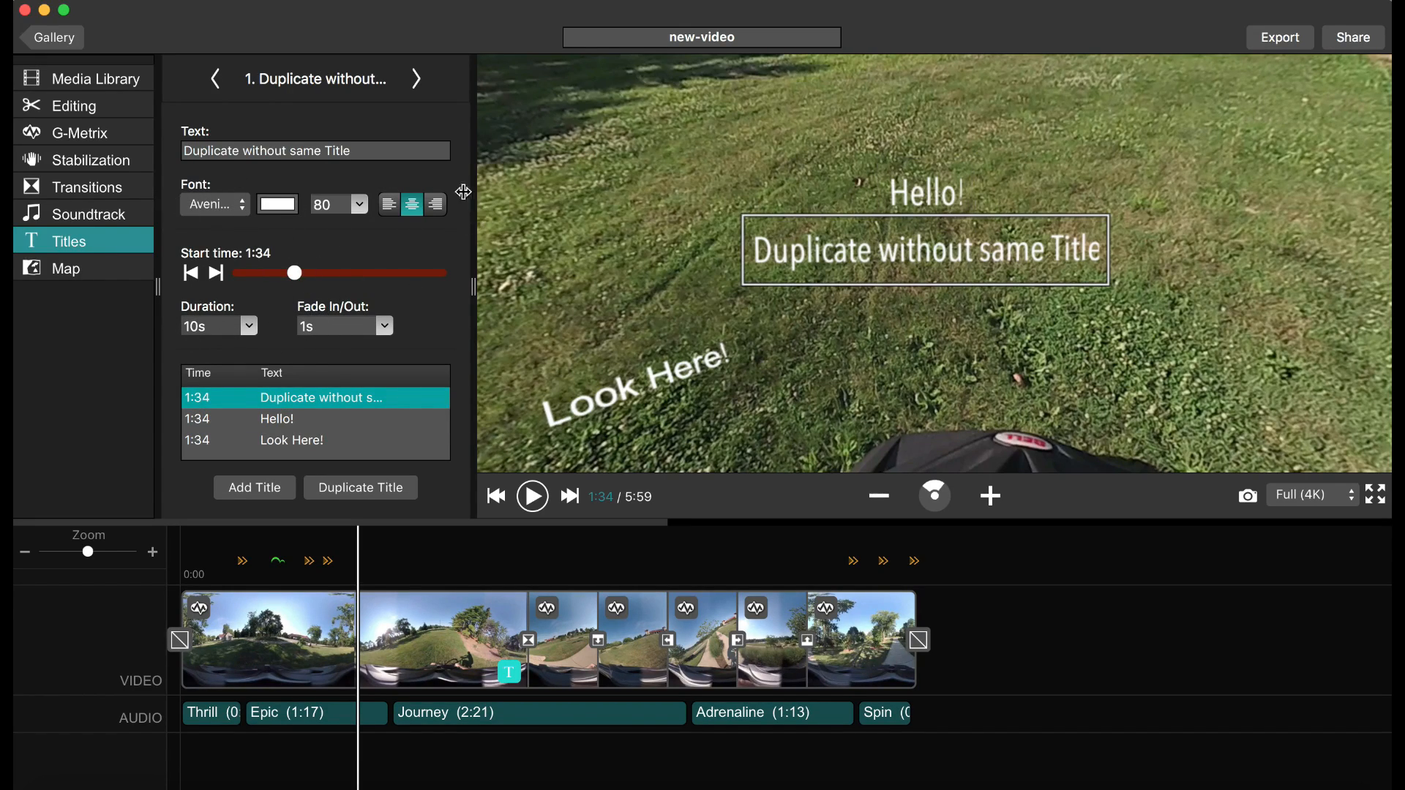
left_click(965, 199)
left_click(757, 195)
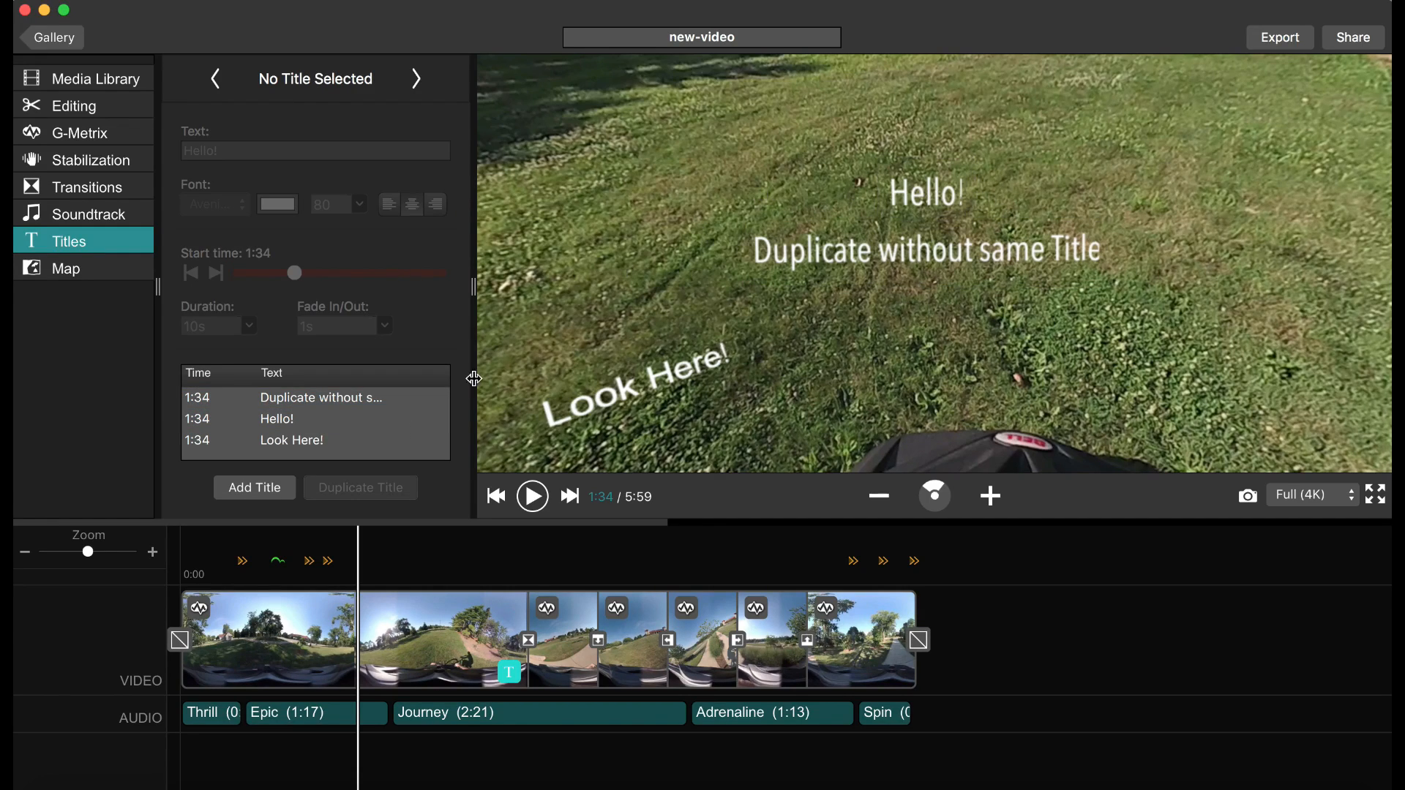
Check the map section, return to the titles and move the playhead to 0:23 in the first clip
left_click(80, 270)
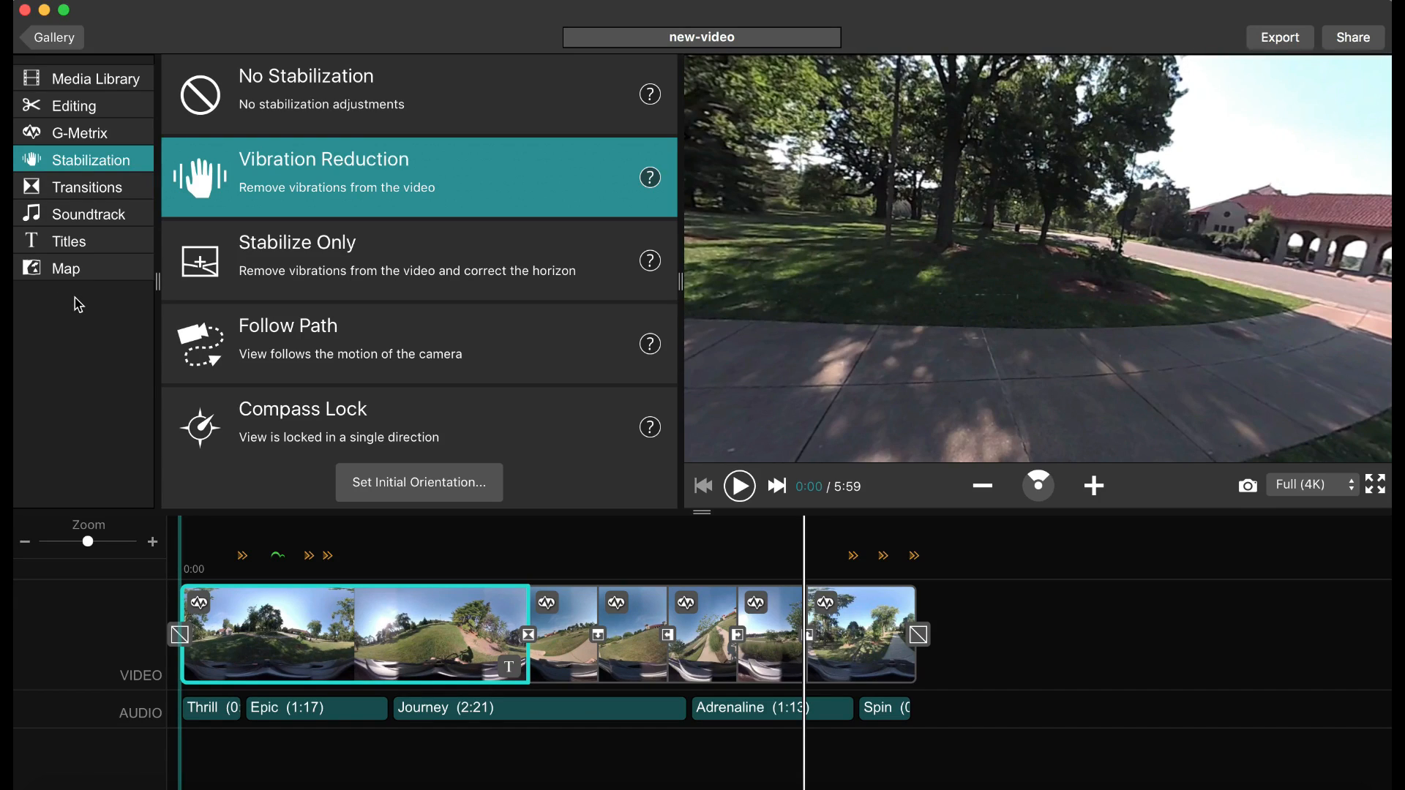
left_click(82, 245)
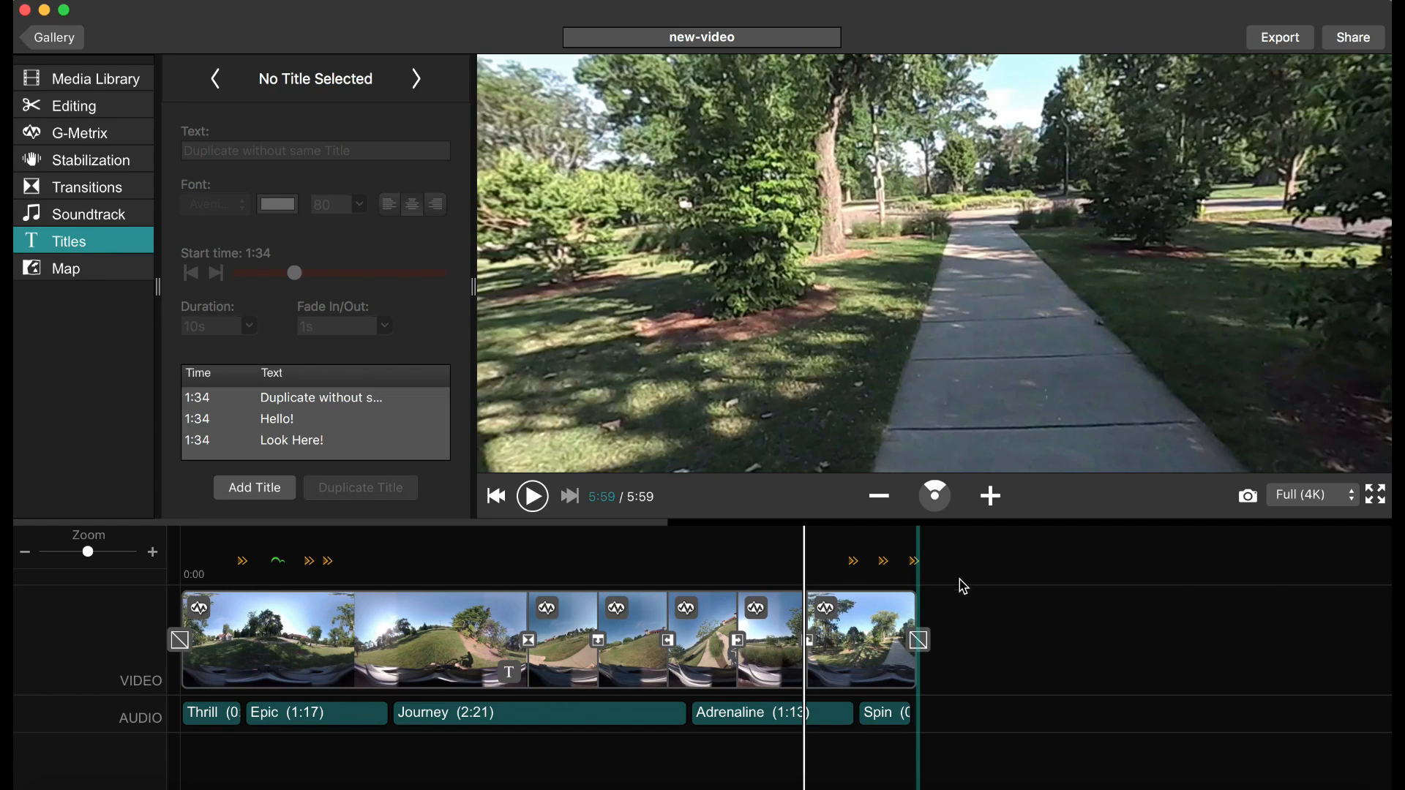
left_click(879, 612)
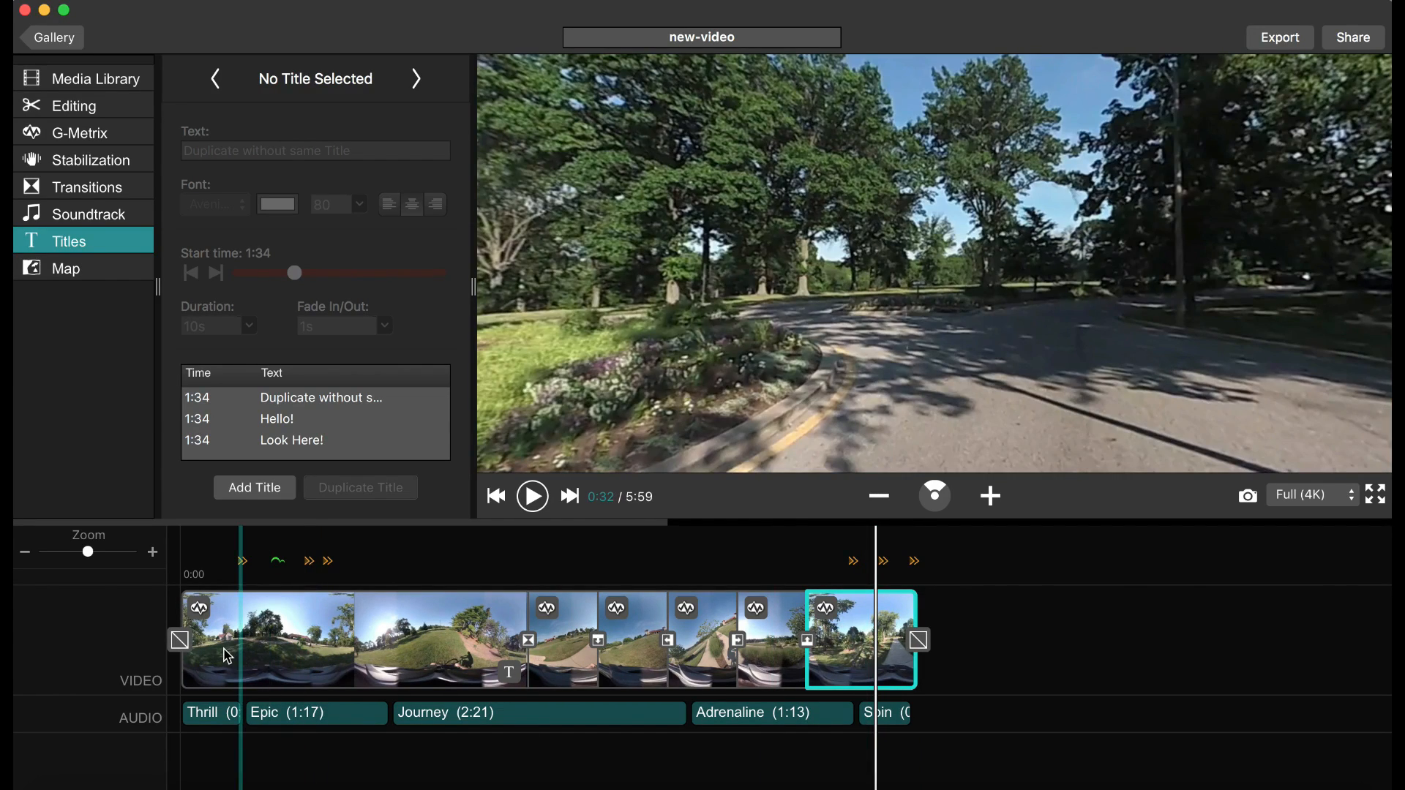
left_click(223, 644)
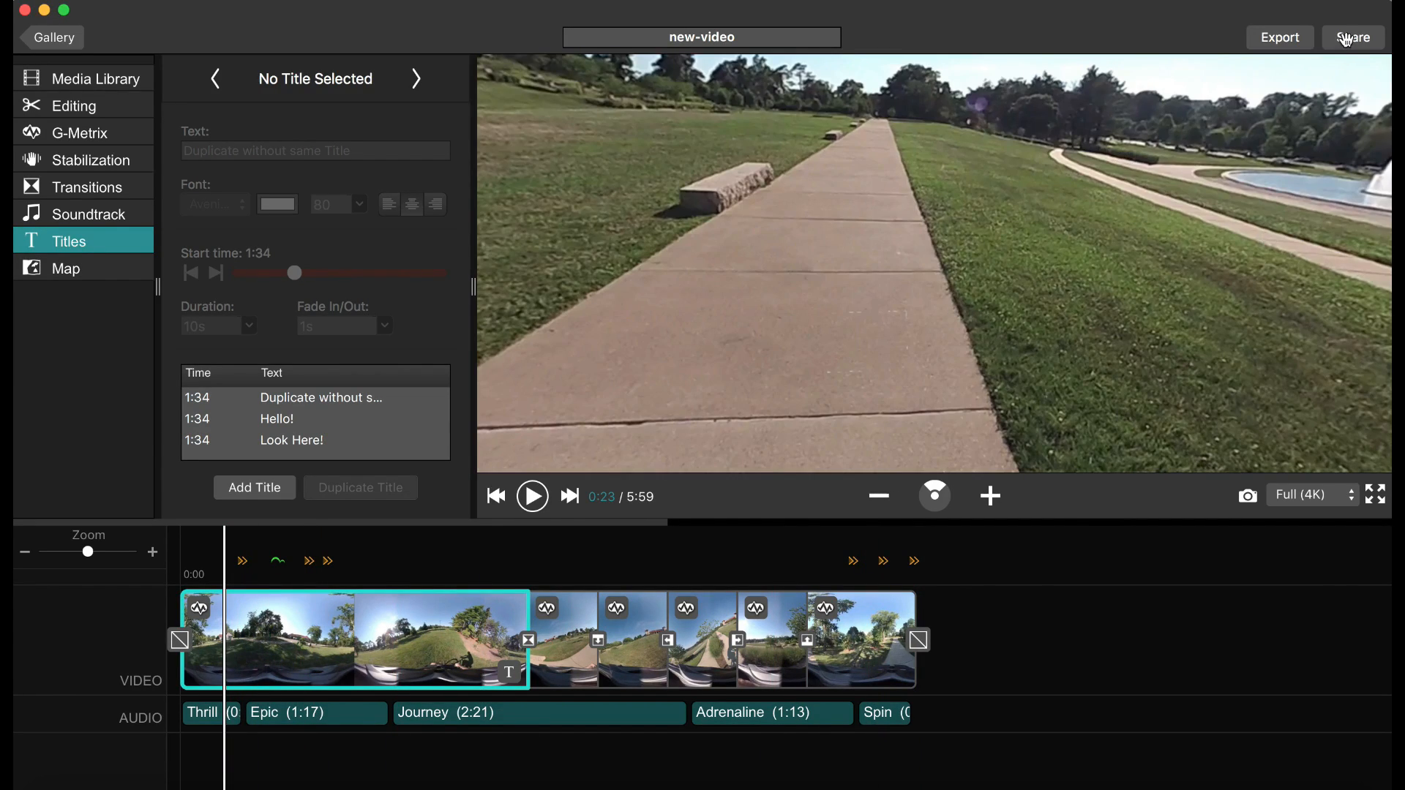
Review the sharing destinations for the project, including YouTube, Facebook, Vimeo and Garmin Connect, without choosing one
left_click(1353, 40)
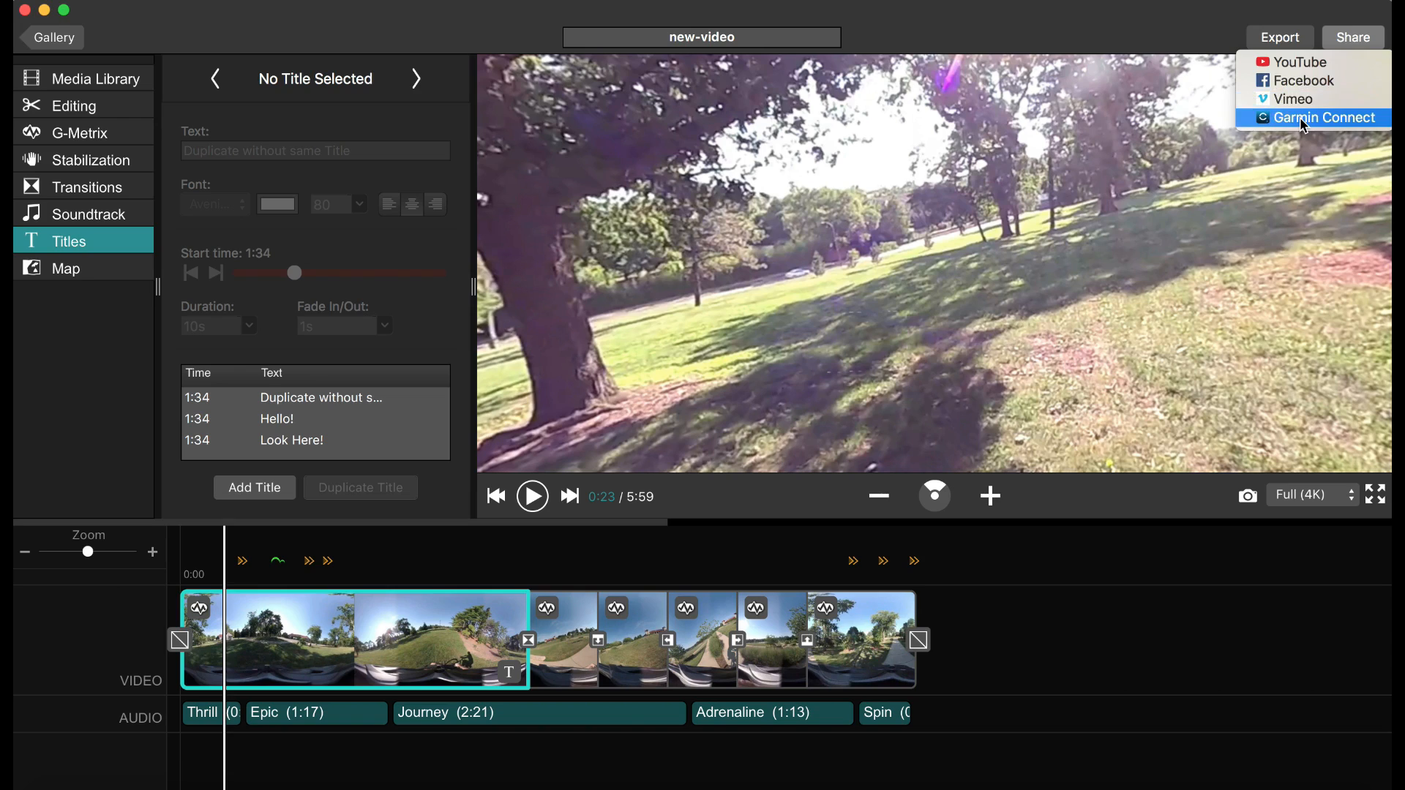
left_click(1218, 51)
left_click(1333, 42)
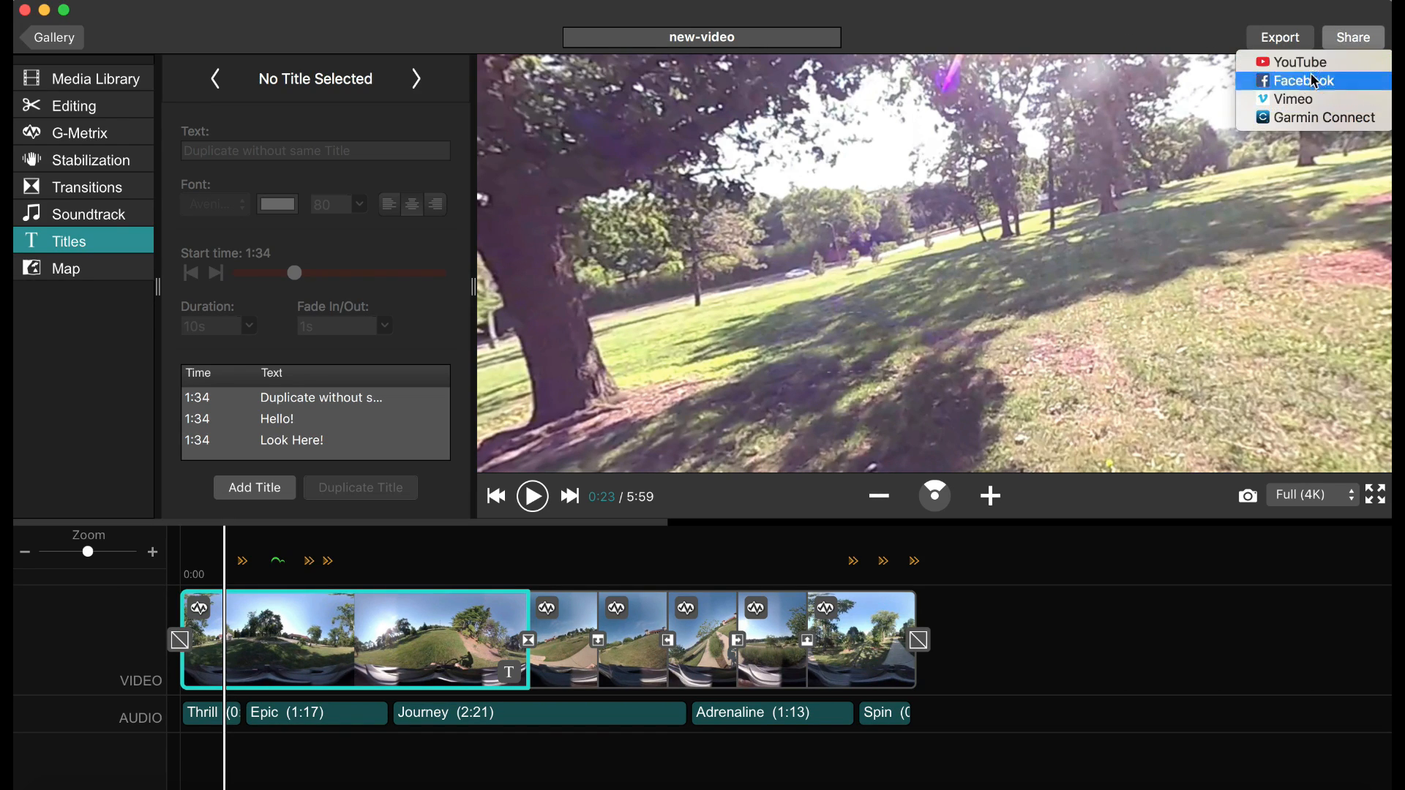
left_click(1157, 40)
Look around the 360-degree frame at 0:23 in the preview and open the project name for editing
left_click_drag(695, 381, 1004, 389)
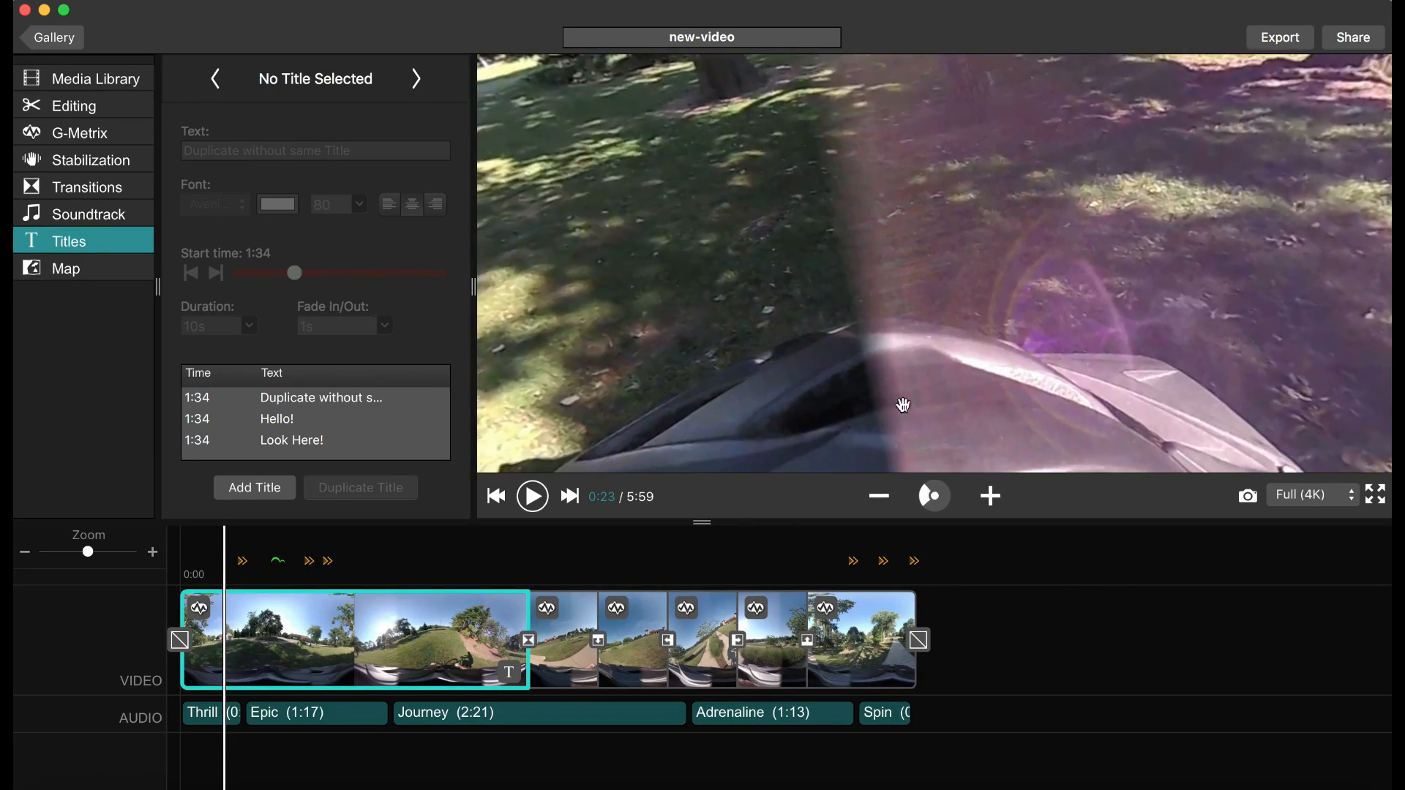
left_click_drag(903, 405, 1102, 296)
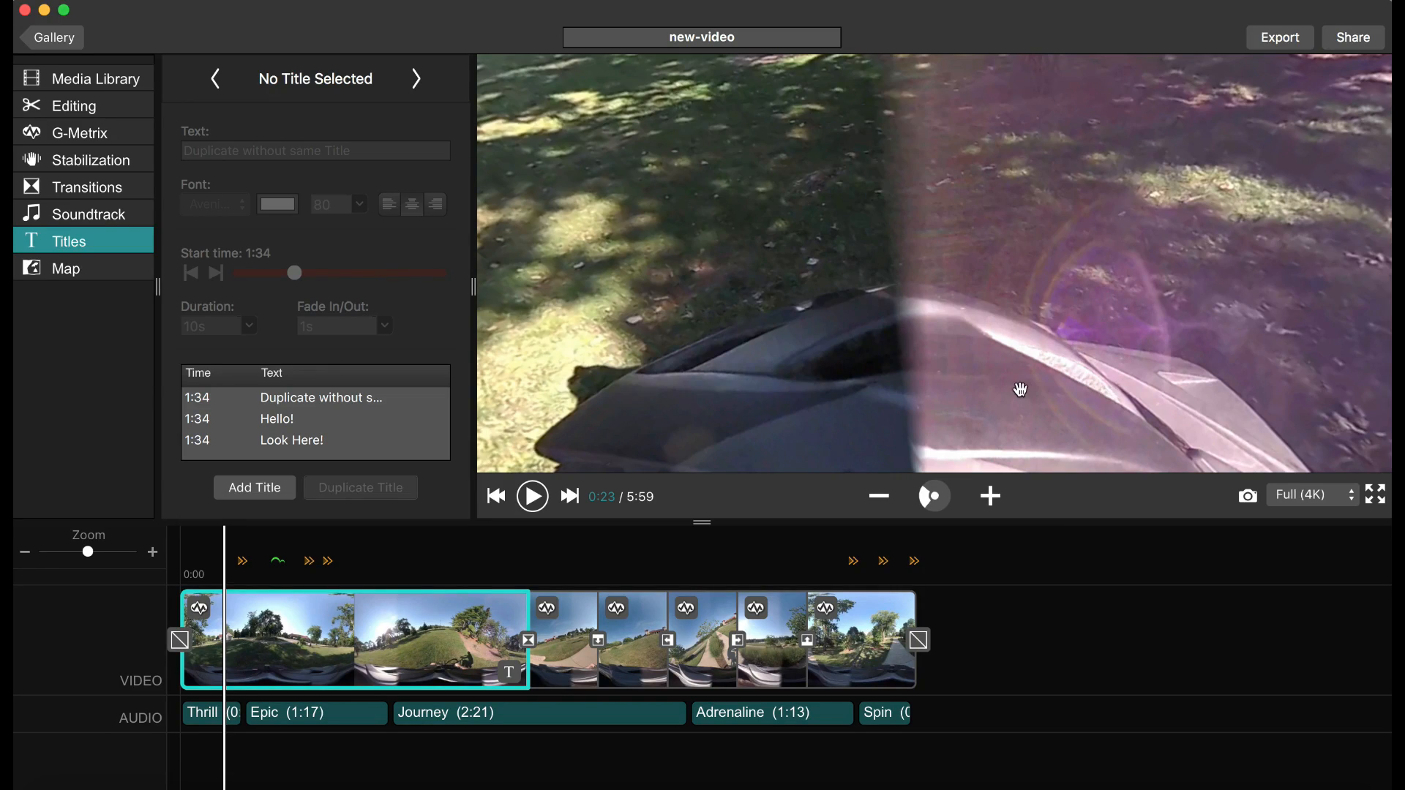
left_click_drag(1020, 389, 953, 261)
left_click_drag(898, 78, 842, 59)
left_click(729, 38)
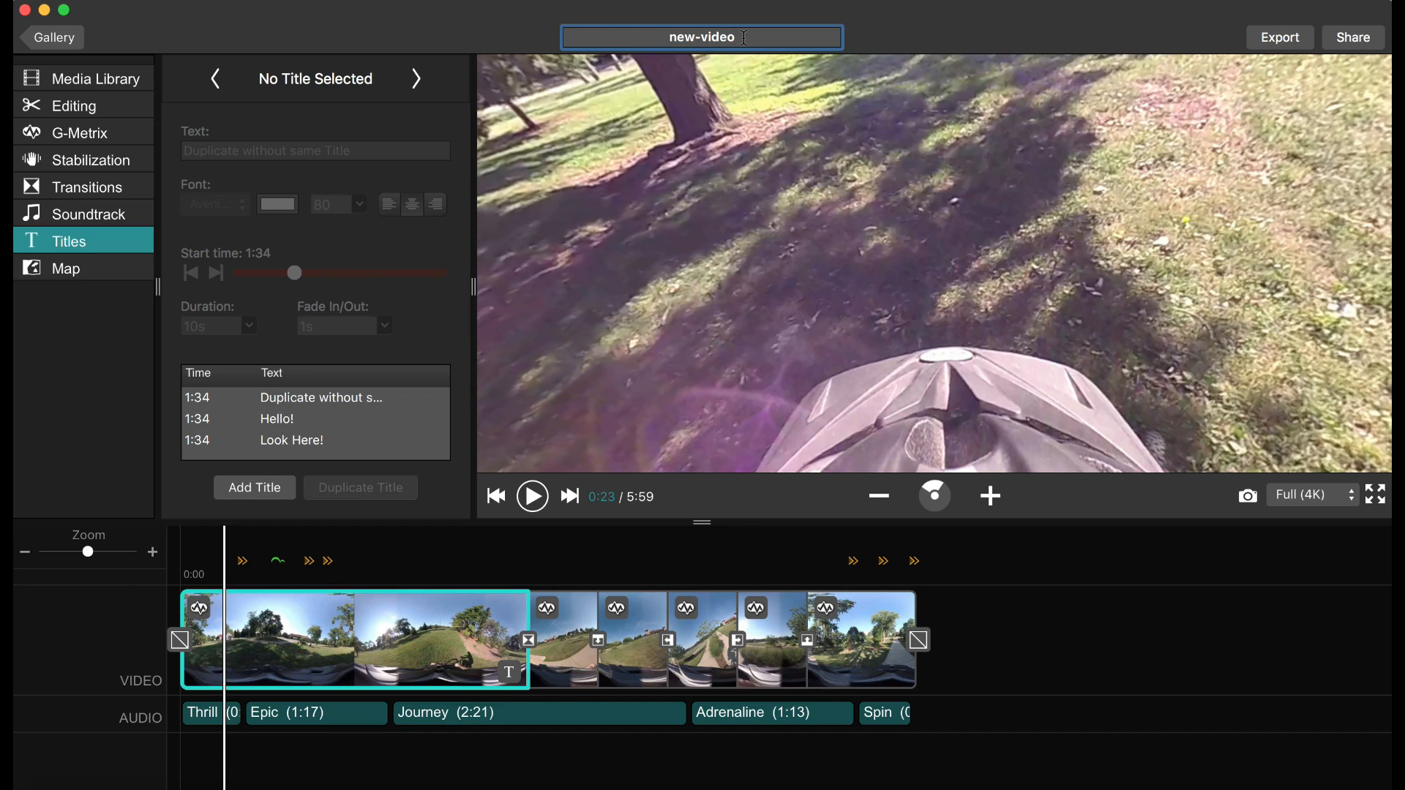
Open the MP4 export settings, choose VIRB Intro and Outro as the branding, and play its preview
left_click(1279, 42)
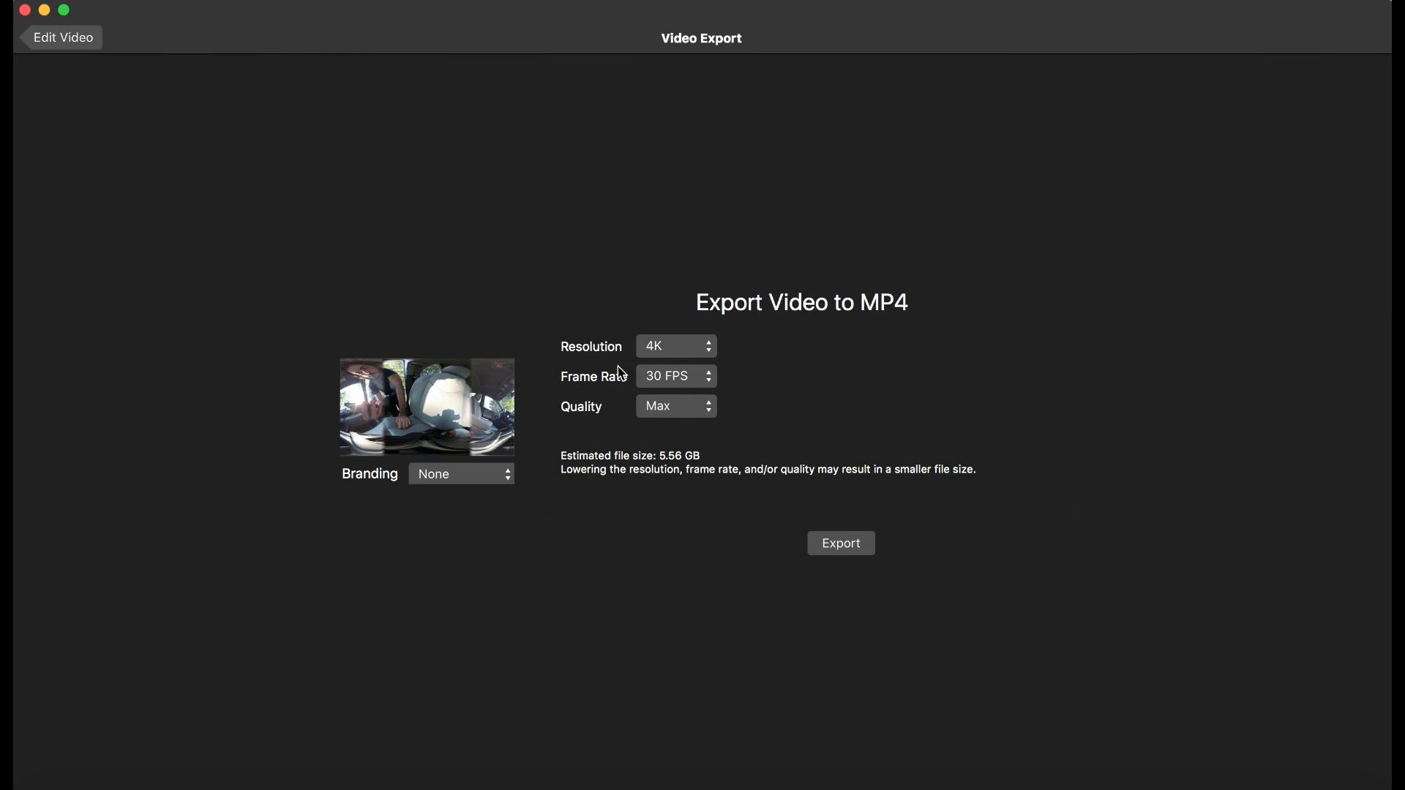
left_click(505, 477)
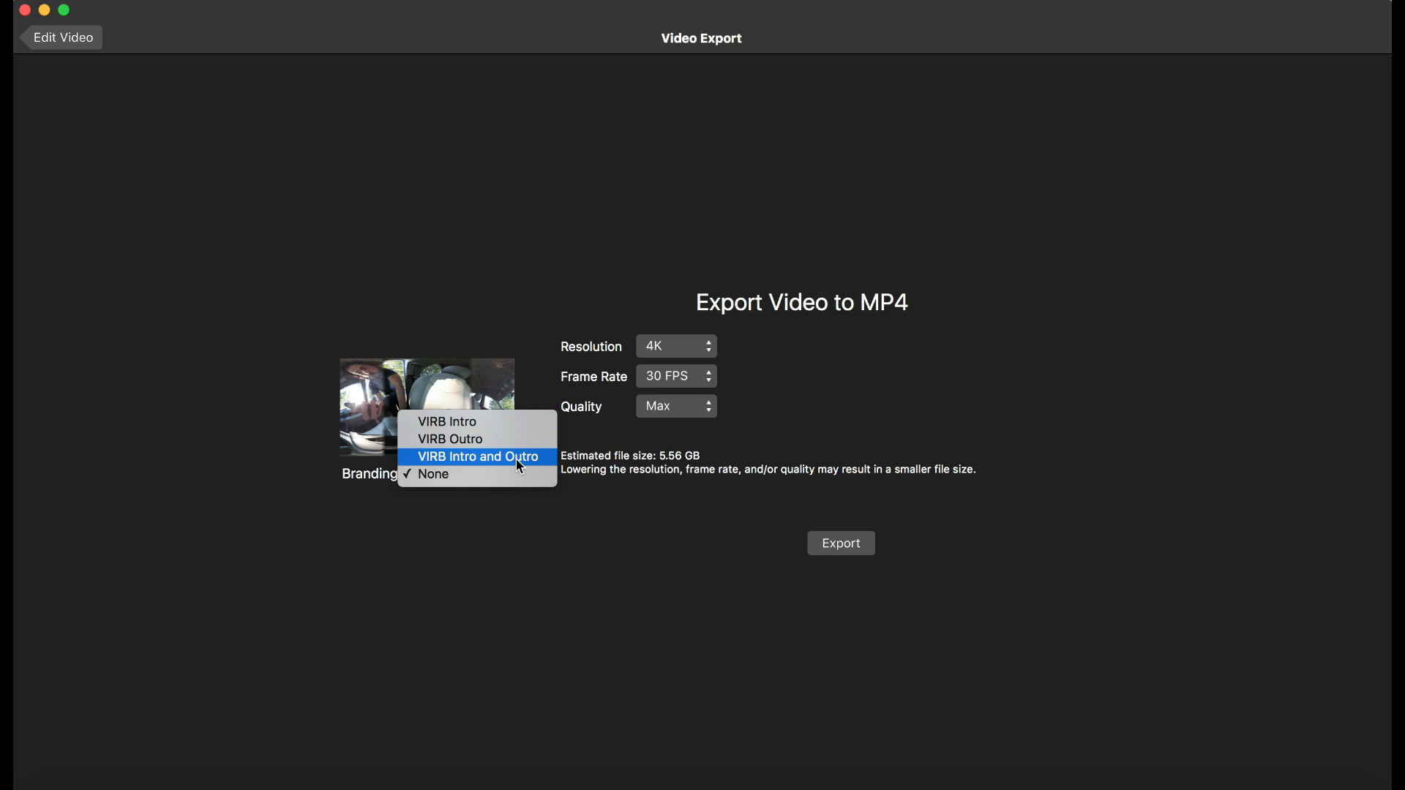
left_click(503, 476)
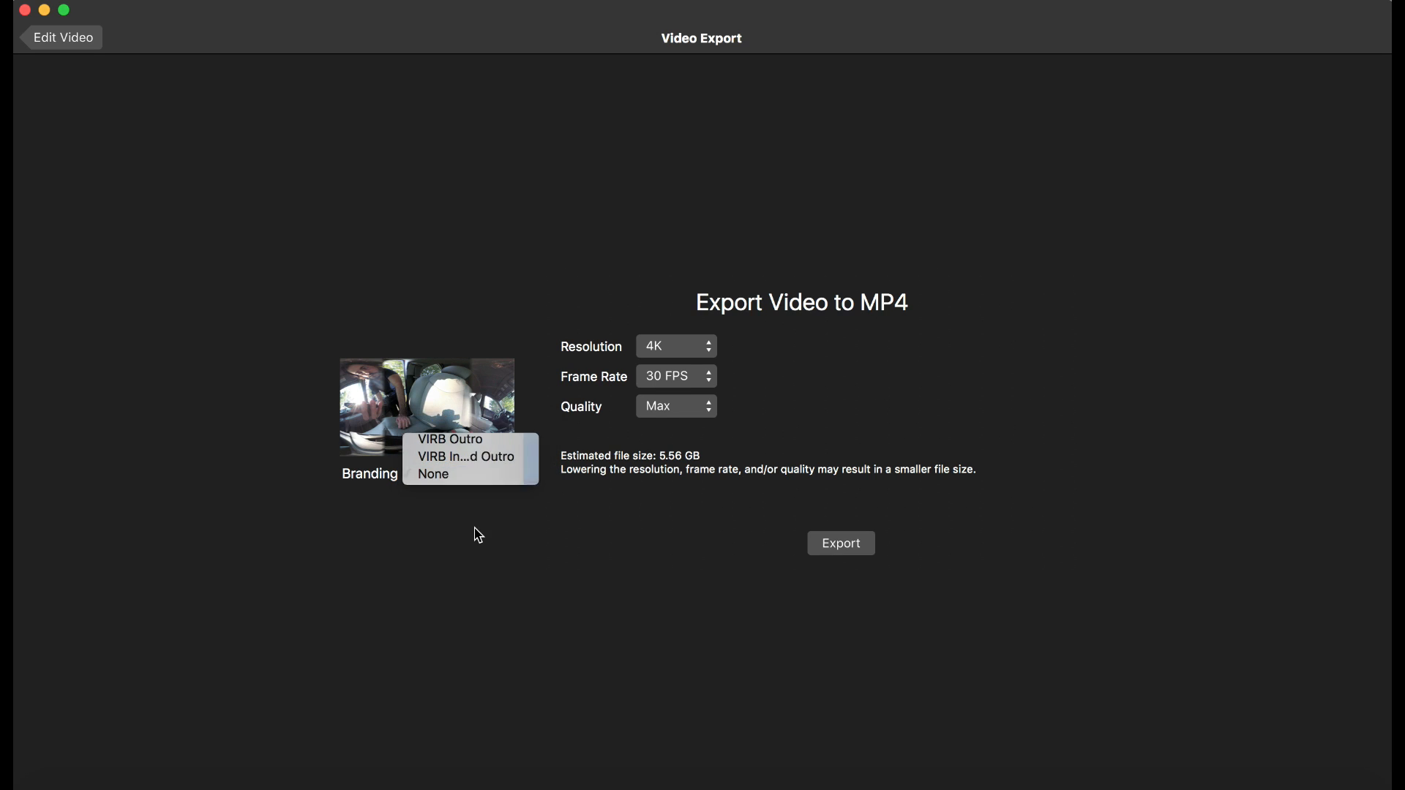
left_click(482, 475)
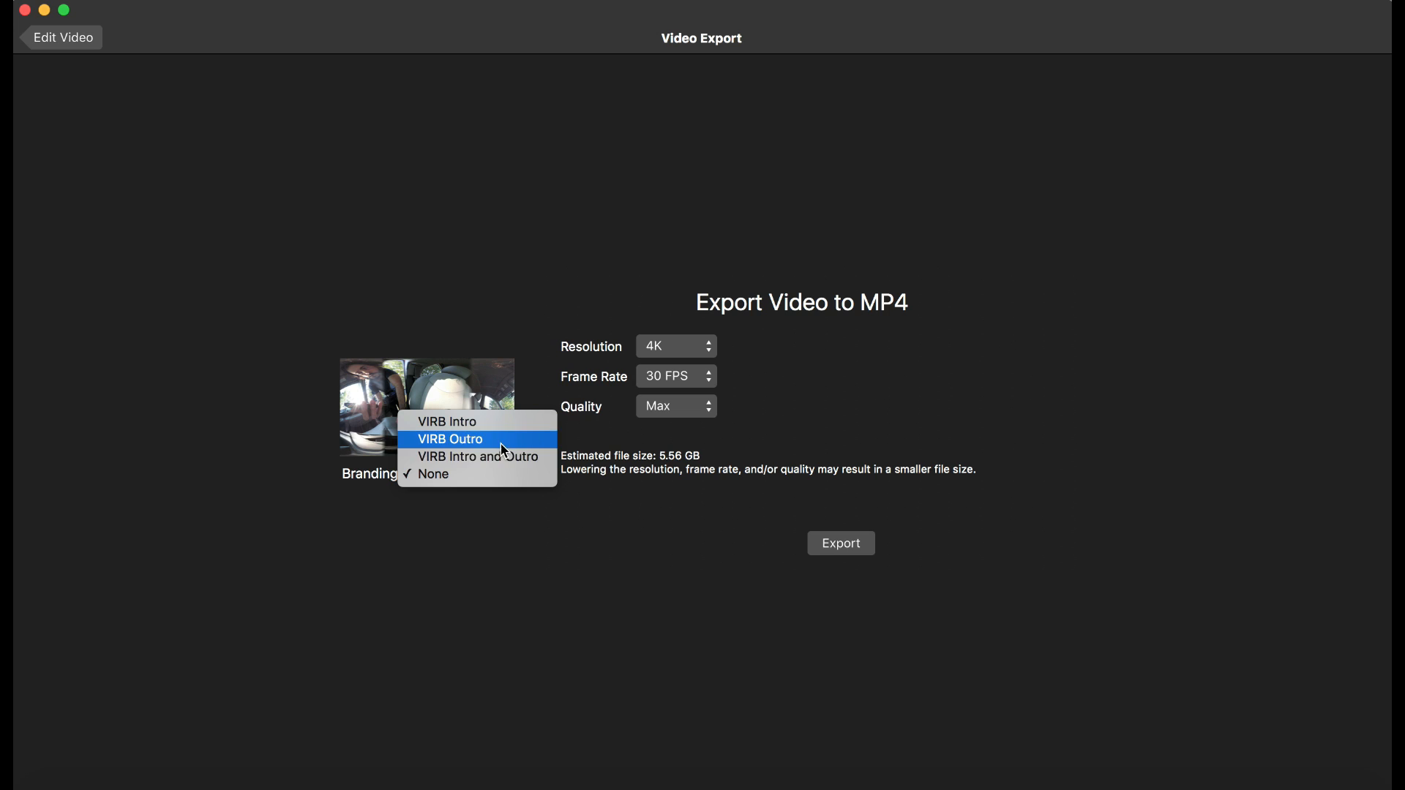
left_click(511, 457)
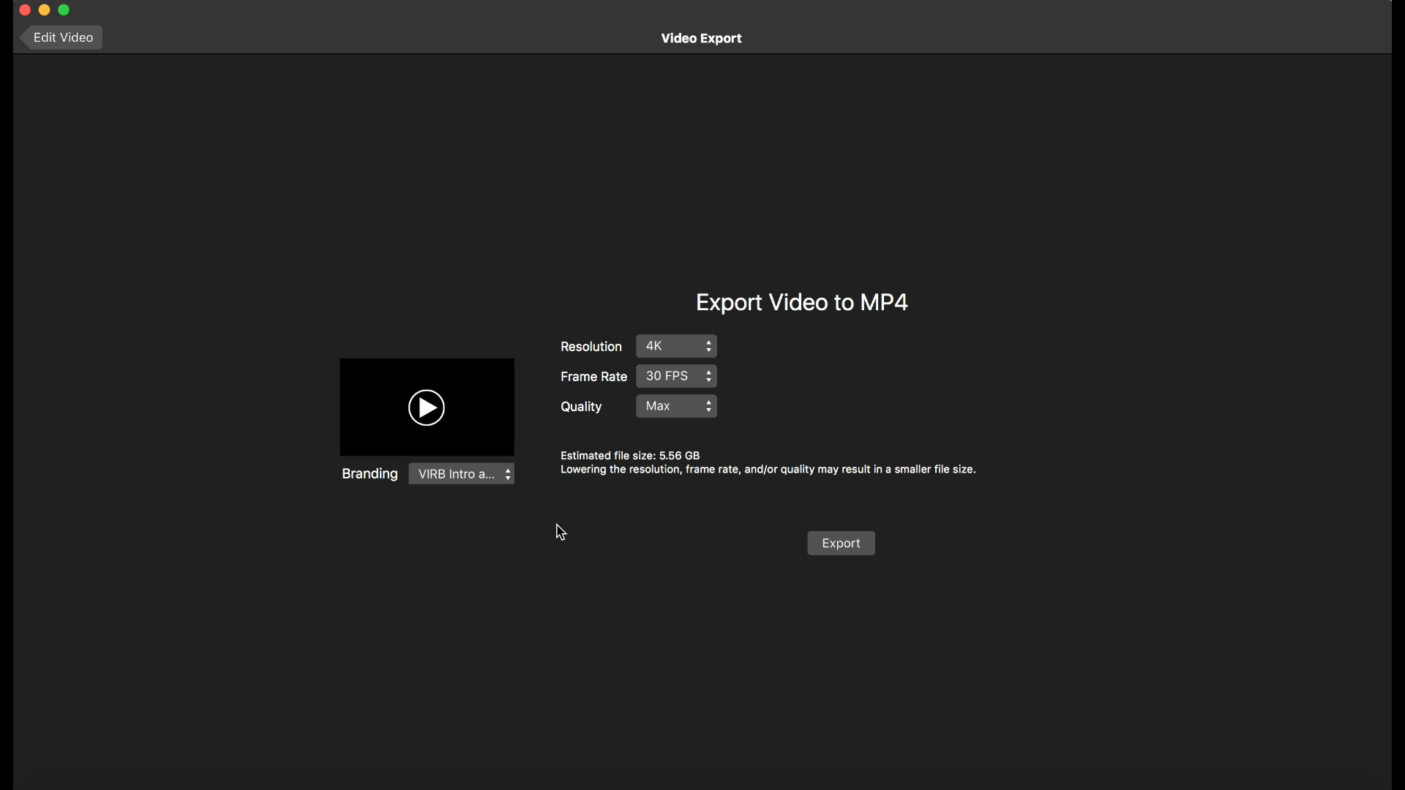
left_click(428, 407)
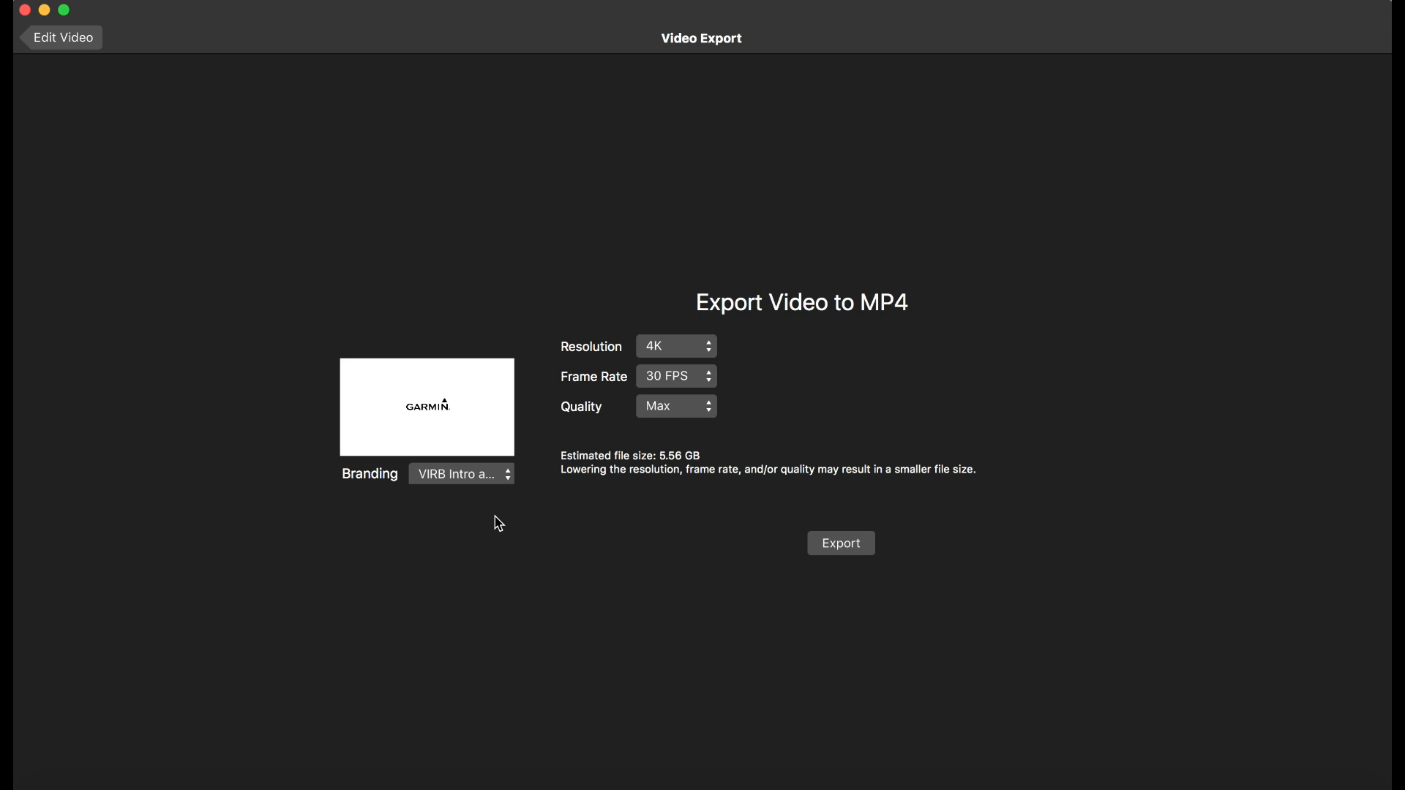
Try the VIRB Intro branding and the VIRB Outro branding for the export, playing the preview of each
left_click(477, 475)
left_click(498, 442)
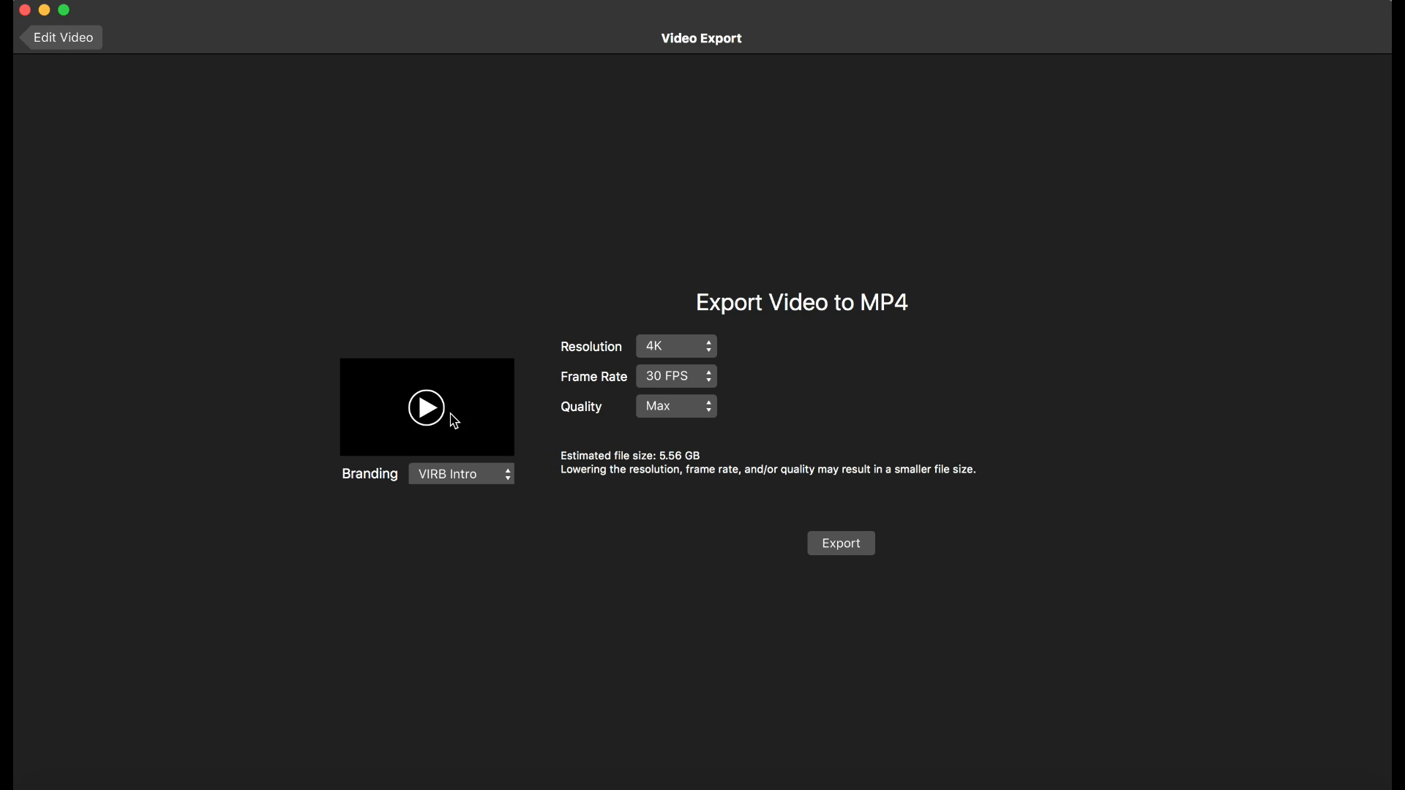
left_click(428, 410)
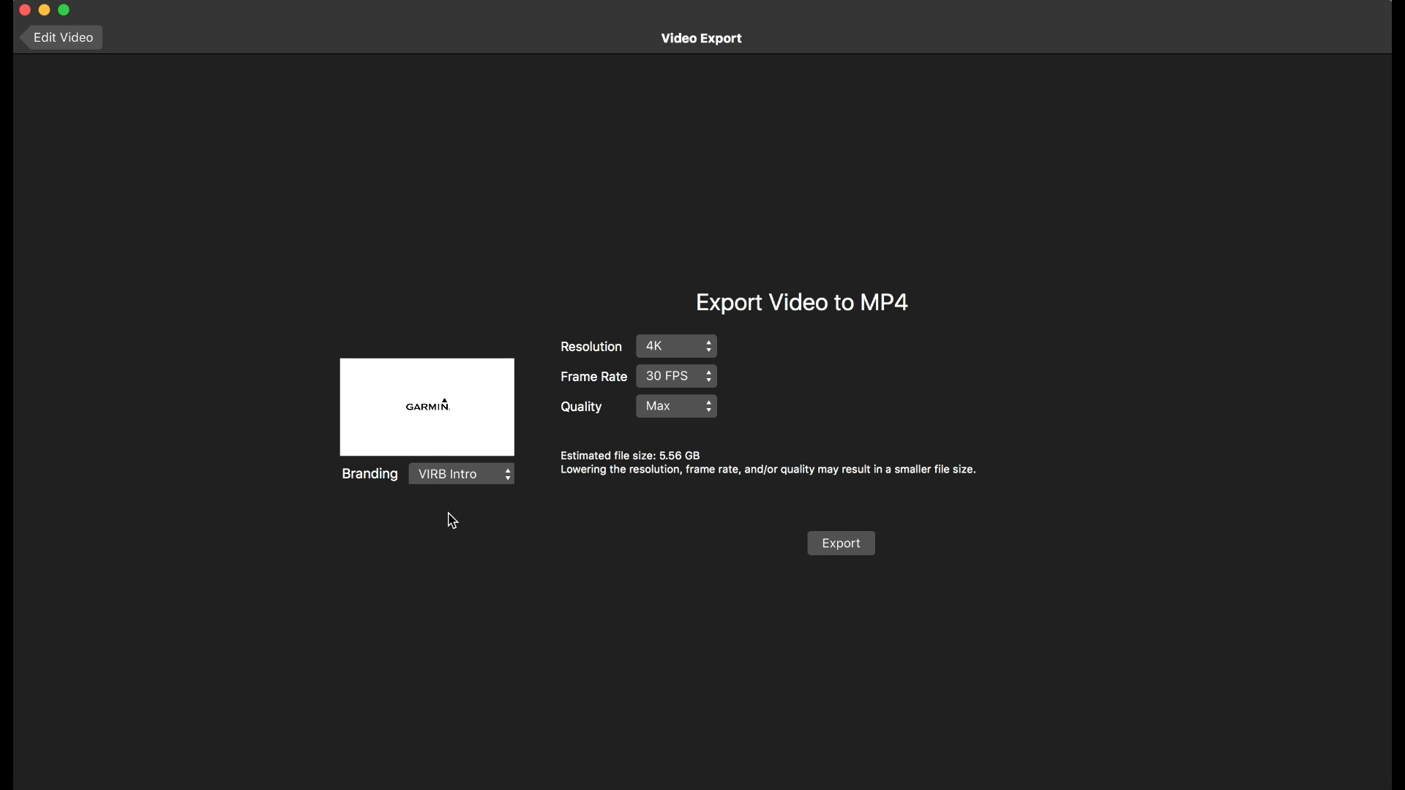
left_click(458, 475)
left_click(493, 492)
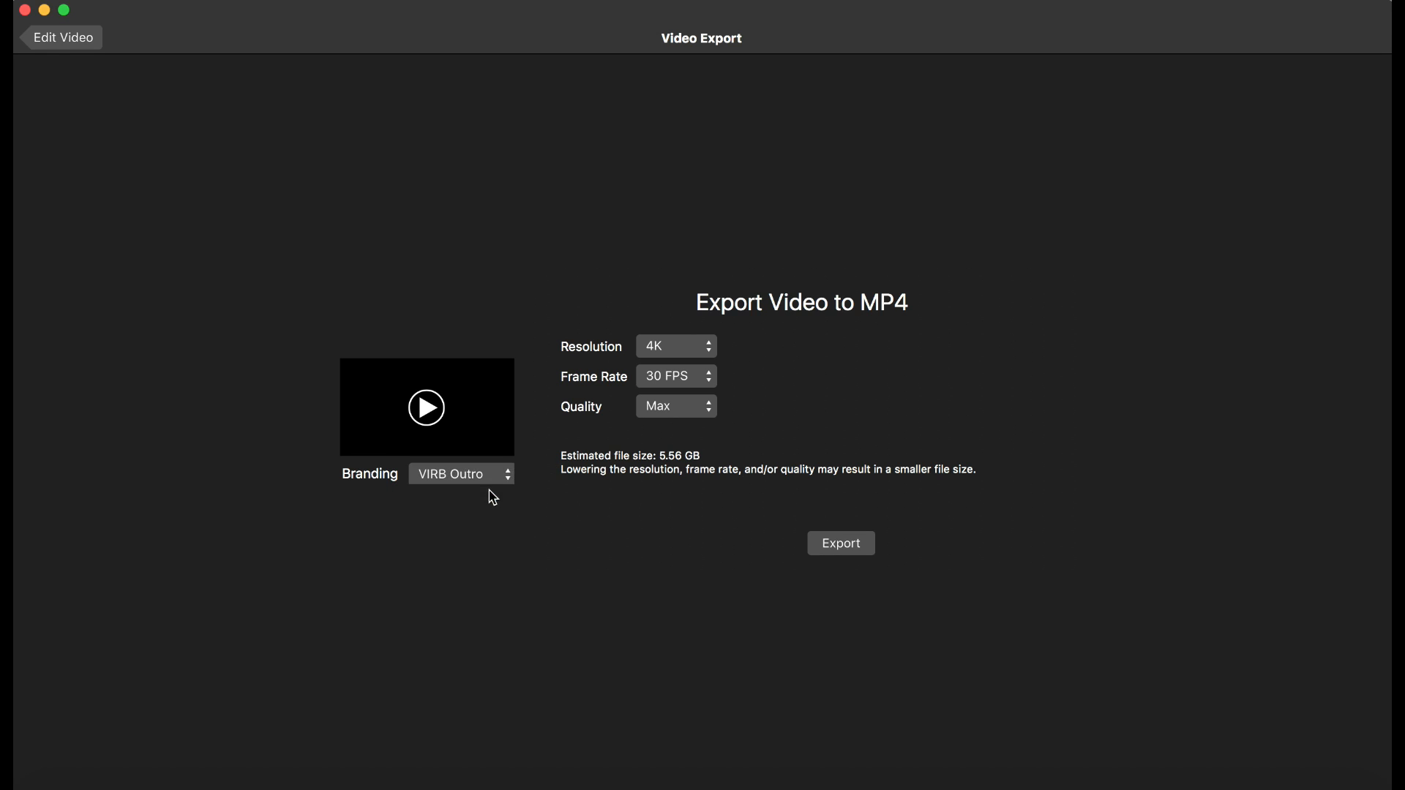
left_click(432, 416)
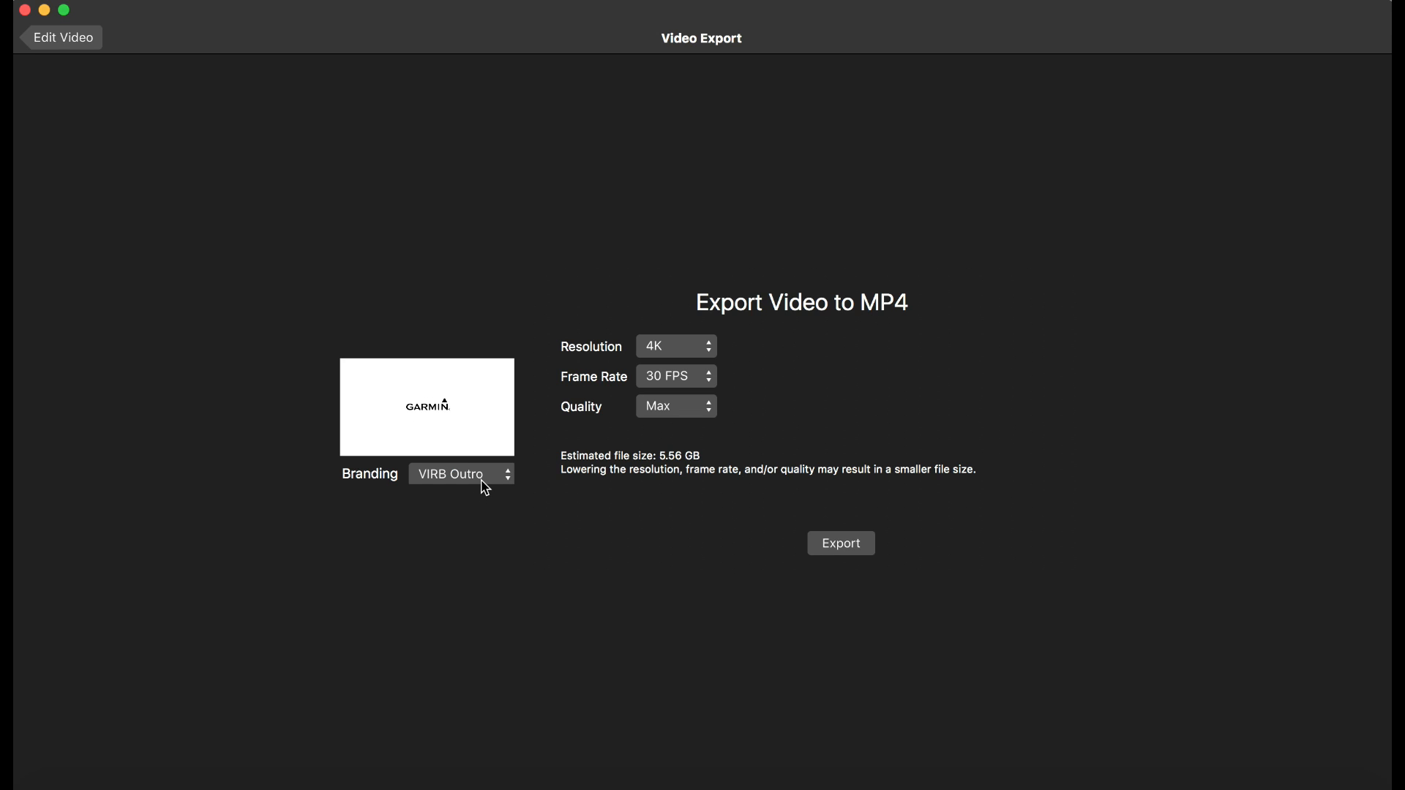
Try the None option for the export branding and settle on VIRB Intro and Outro
left_click(486, 489)
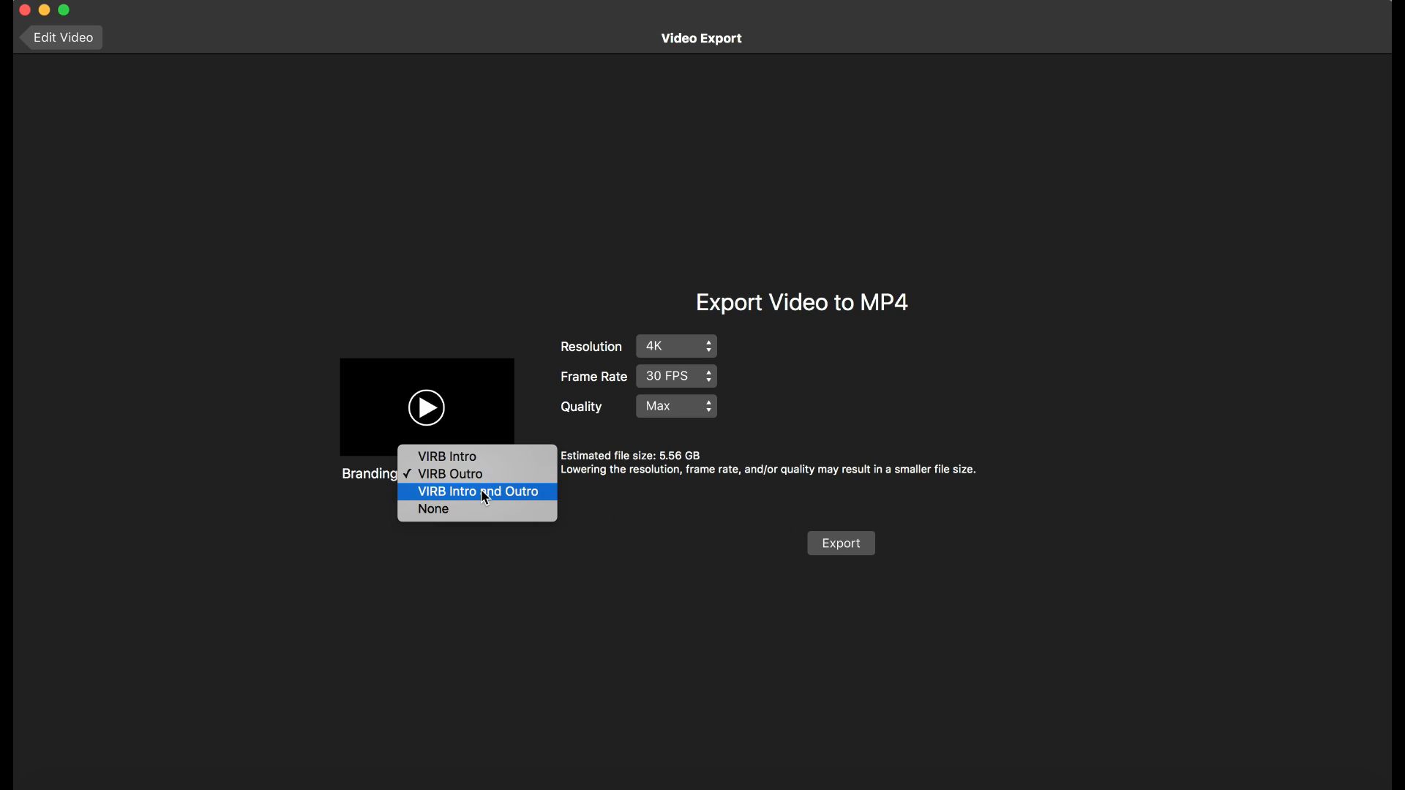
left_click(486, 498)
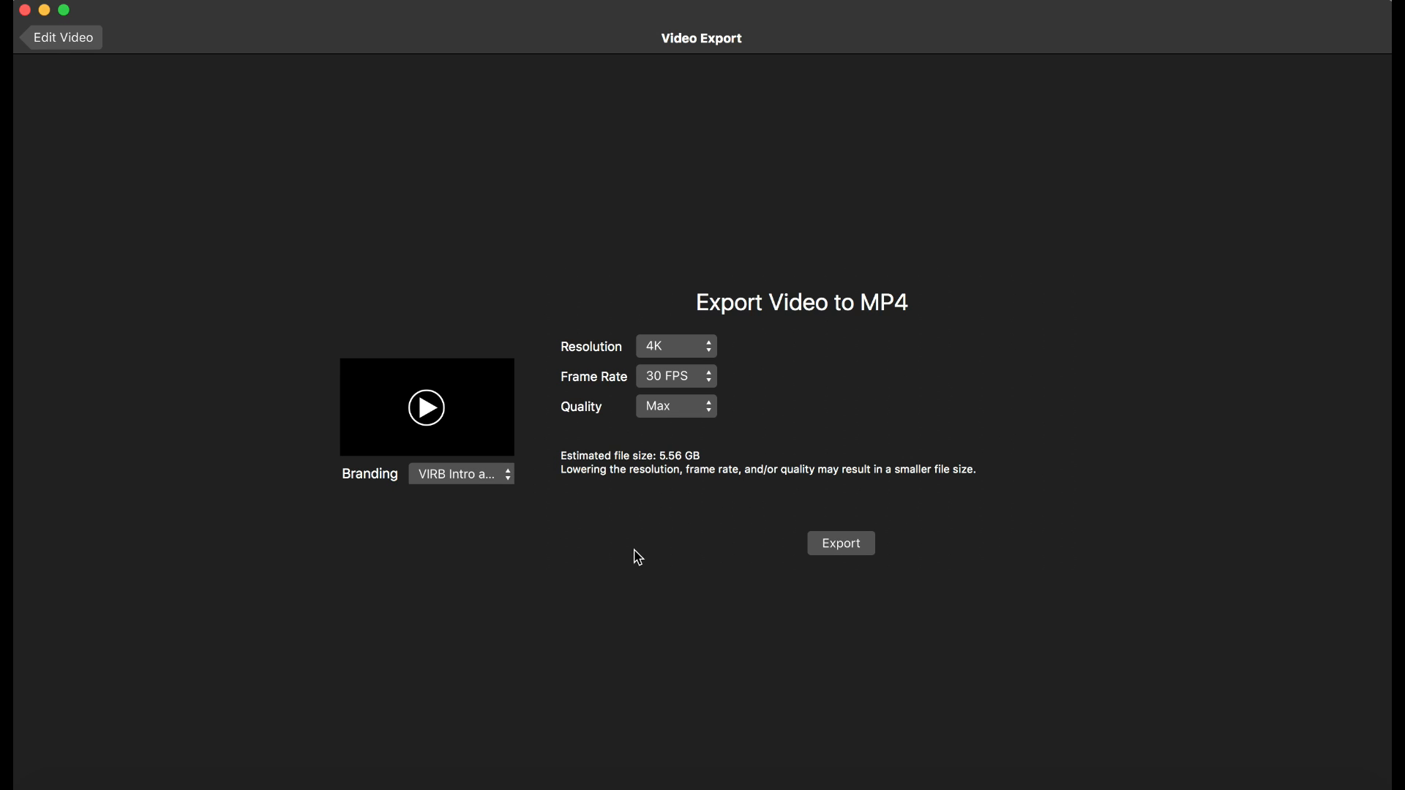
left_click(477, 482)
left_click(461, 491)
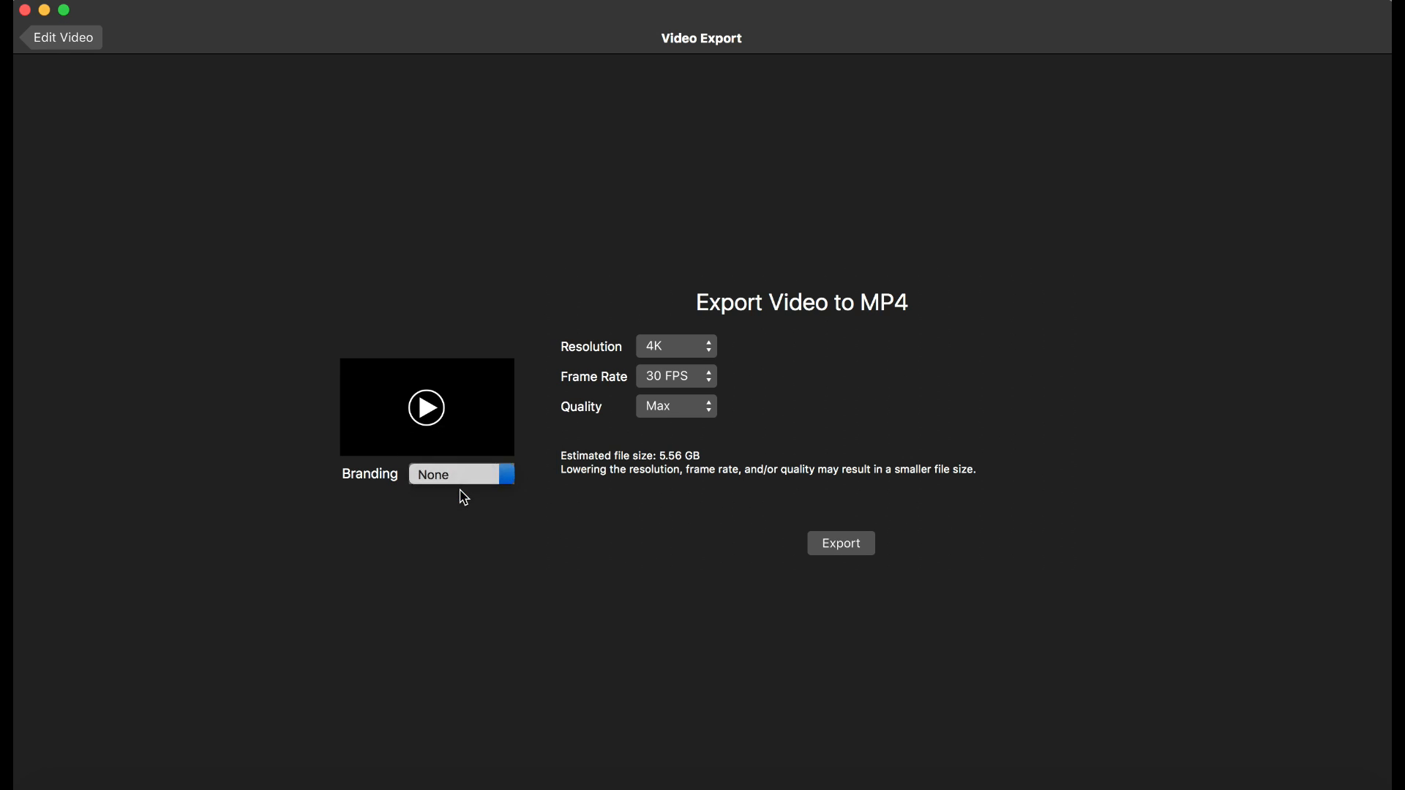
left_click(502, 475)
left_click(498, 457)
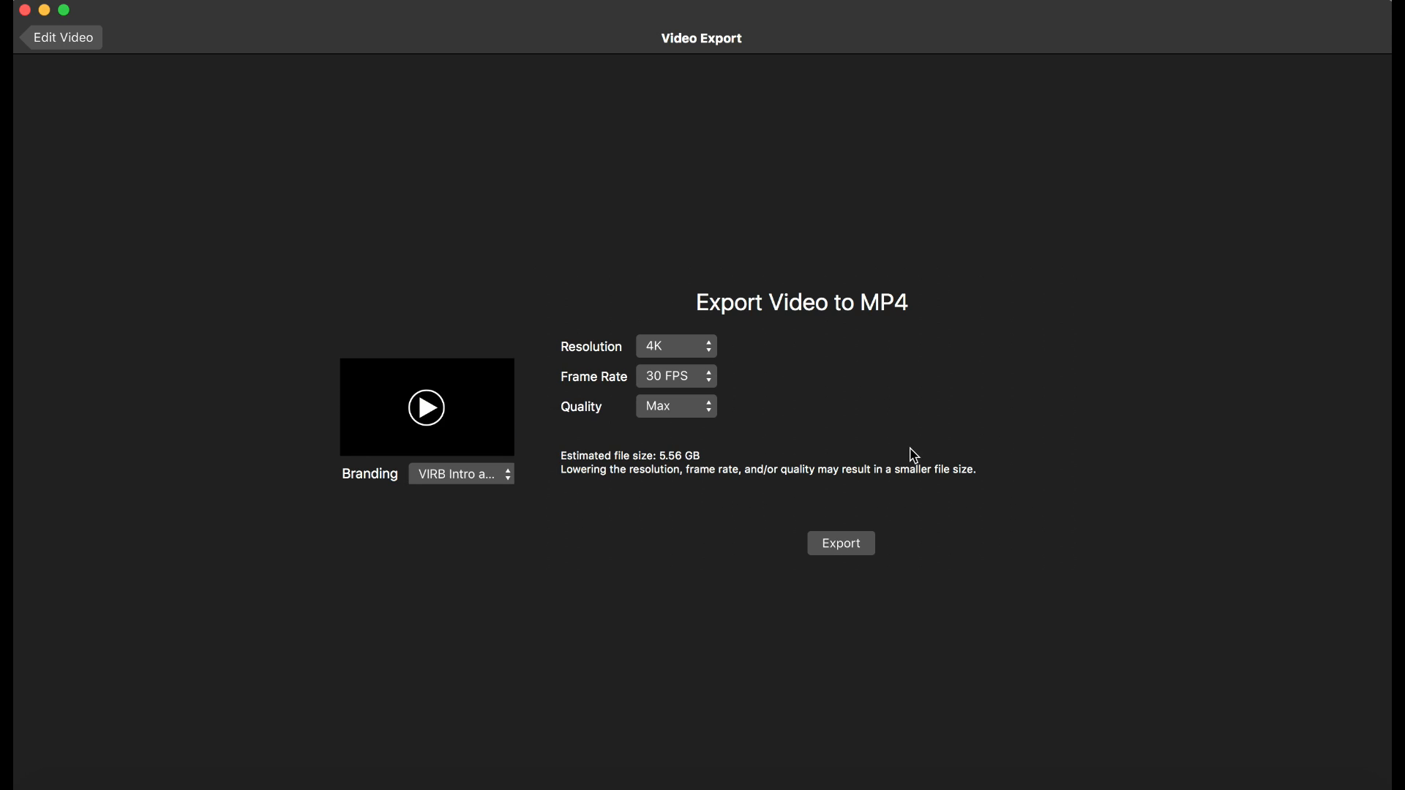